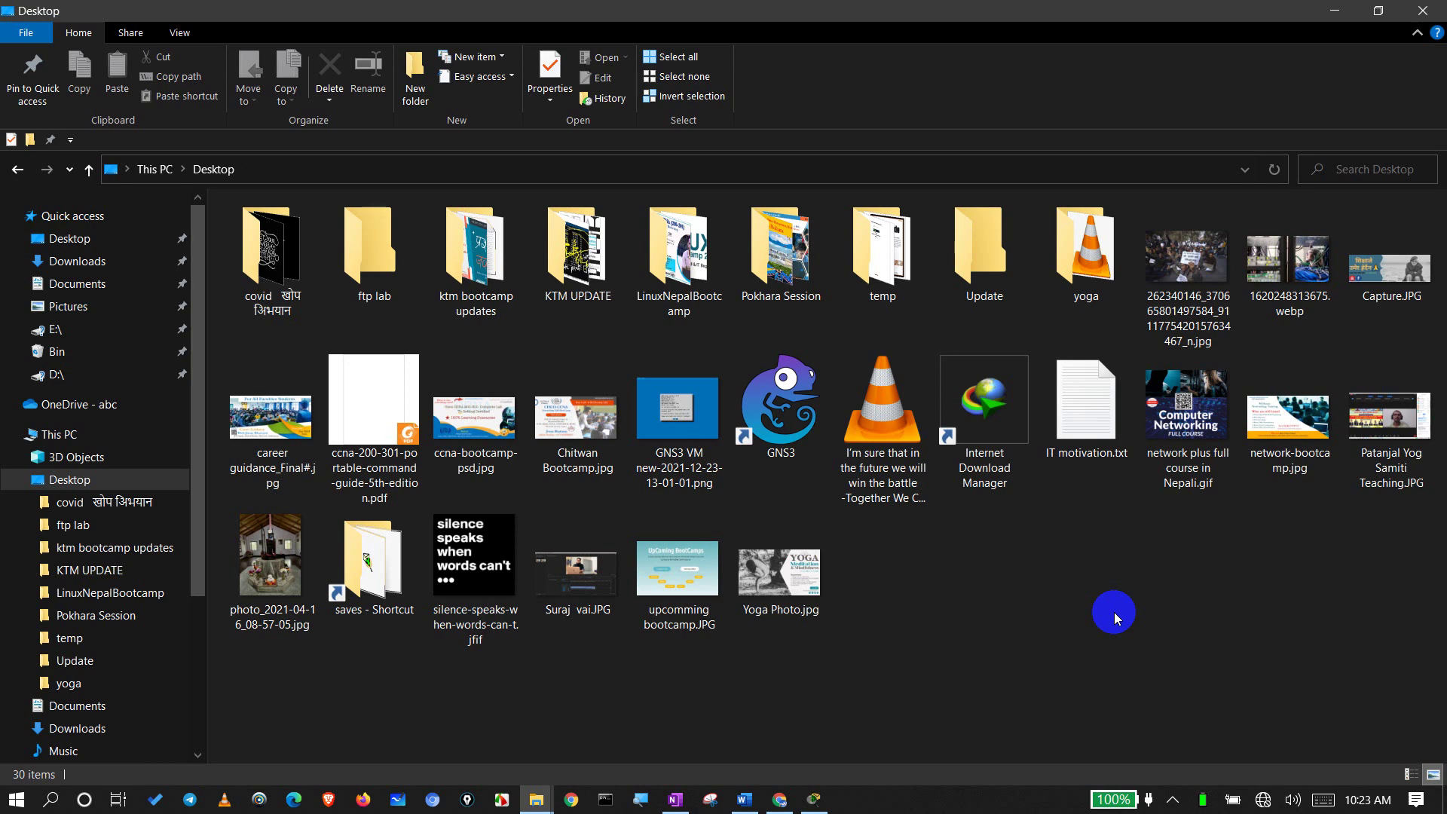
Step: Refresh the Desktop, glance into the Update folder, then open New Volume (E:)
right_click(1098, 618)
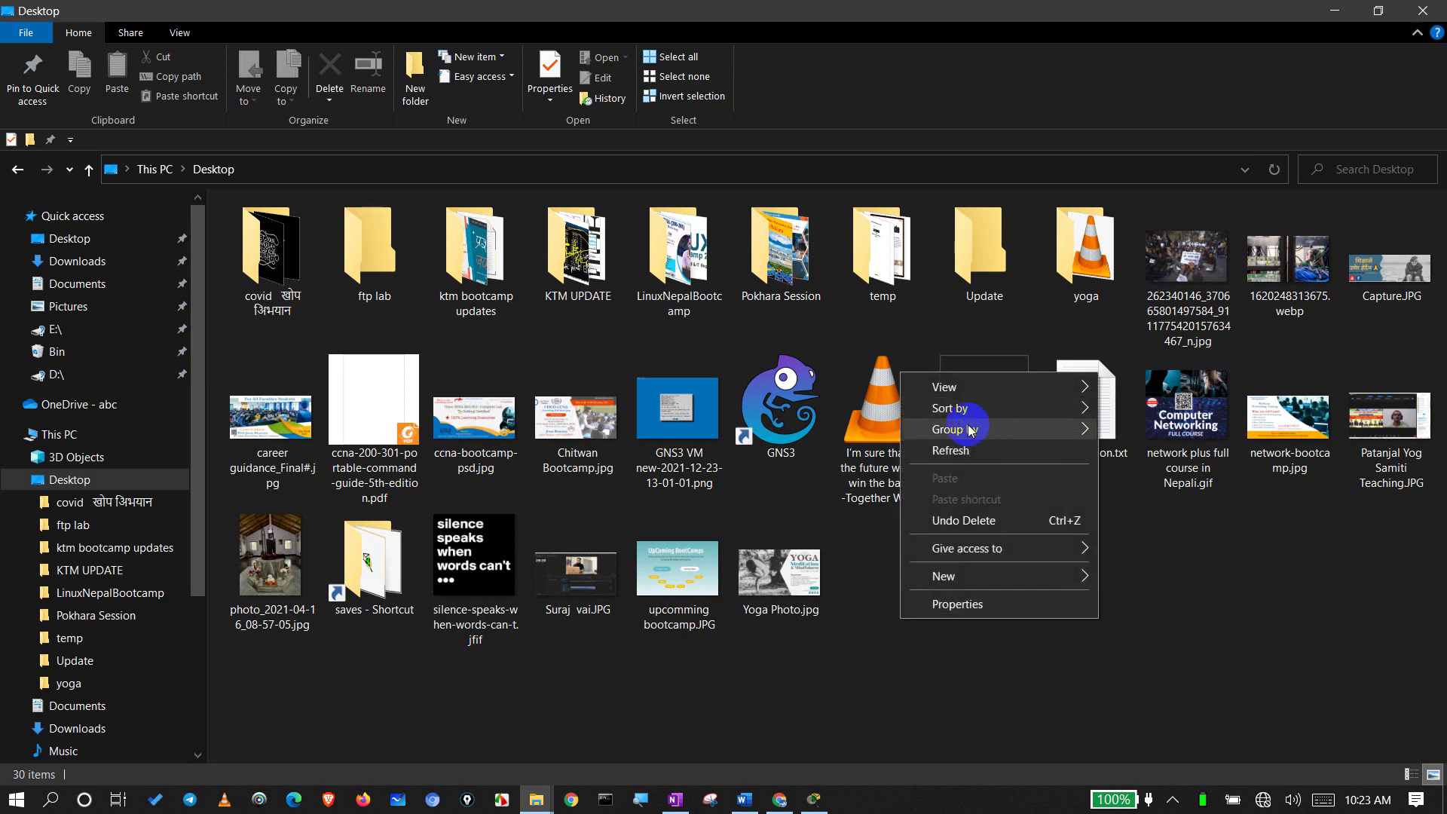
click(956, 454)
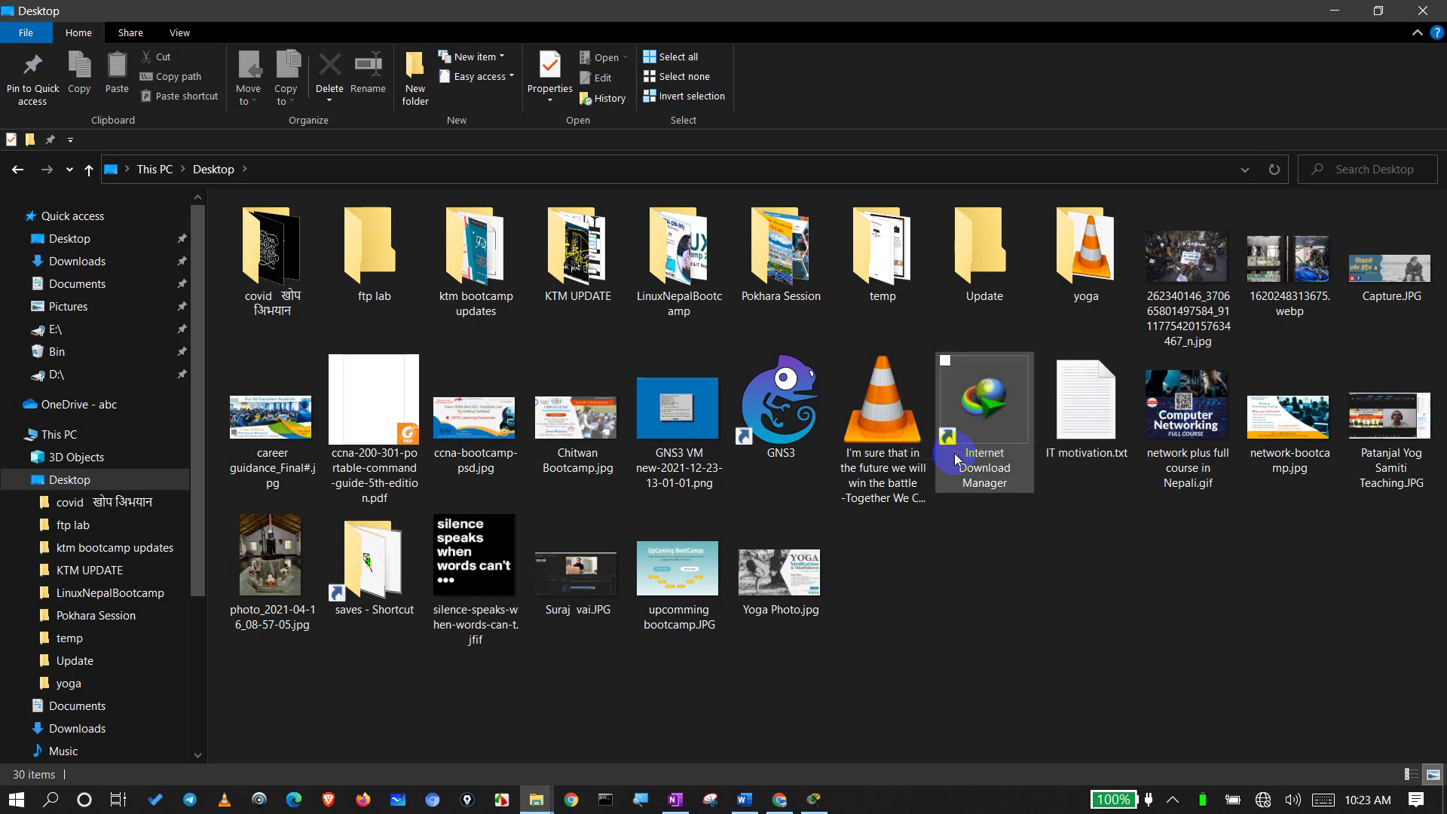
double_click(997, 250)
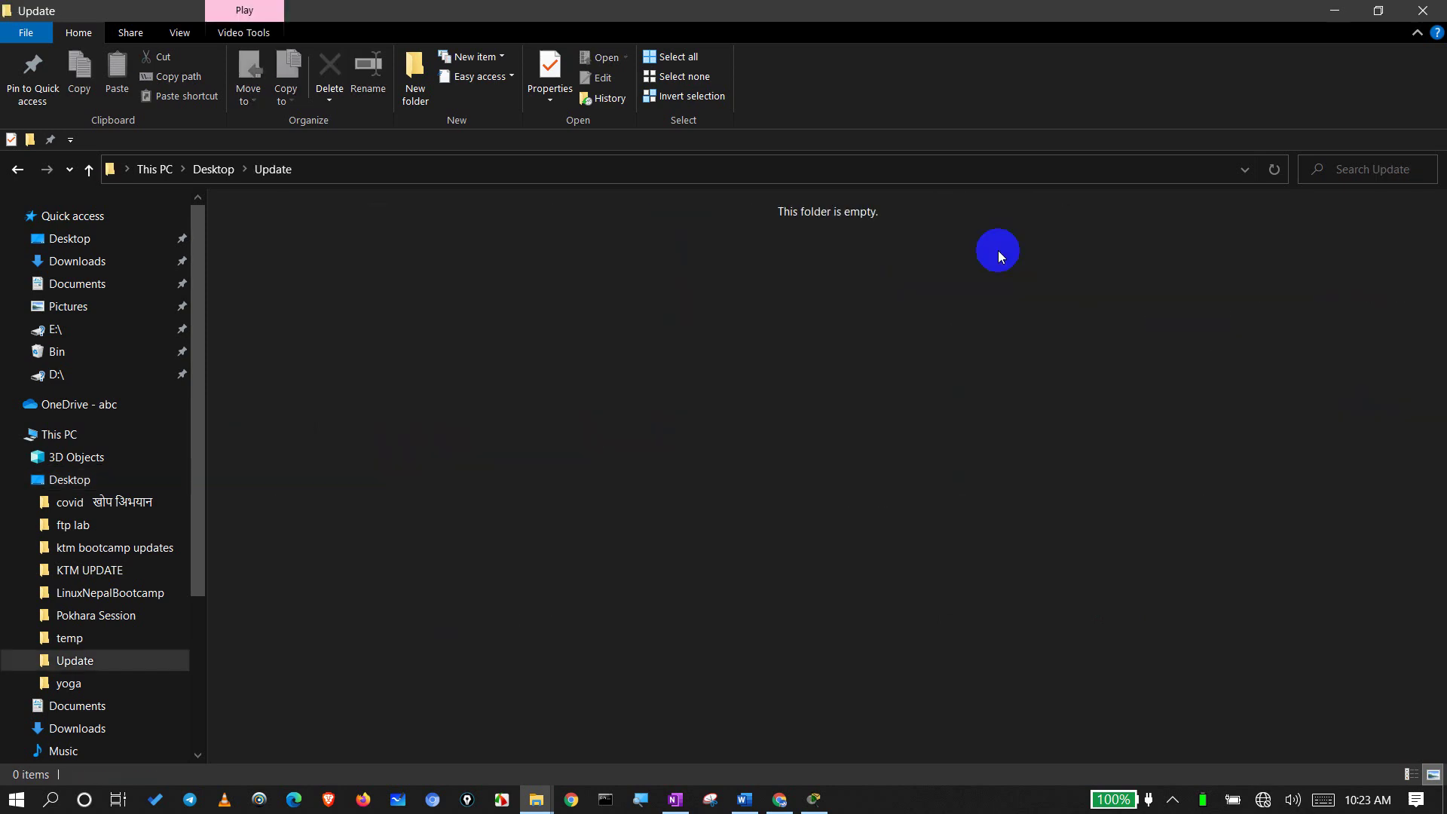
click(214, 169)
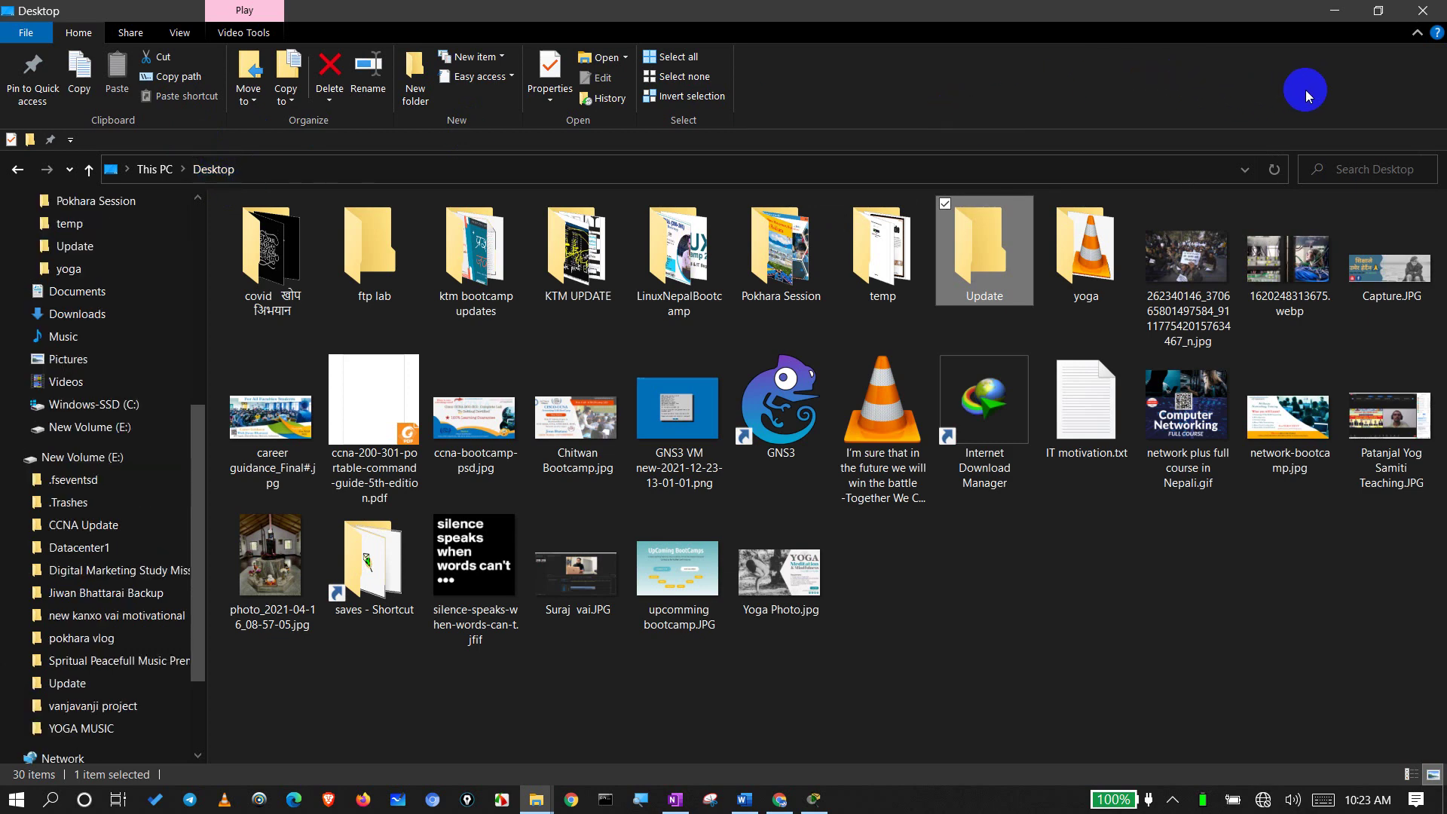
click(77, 460)
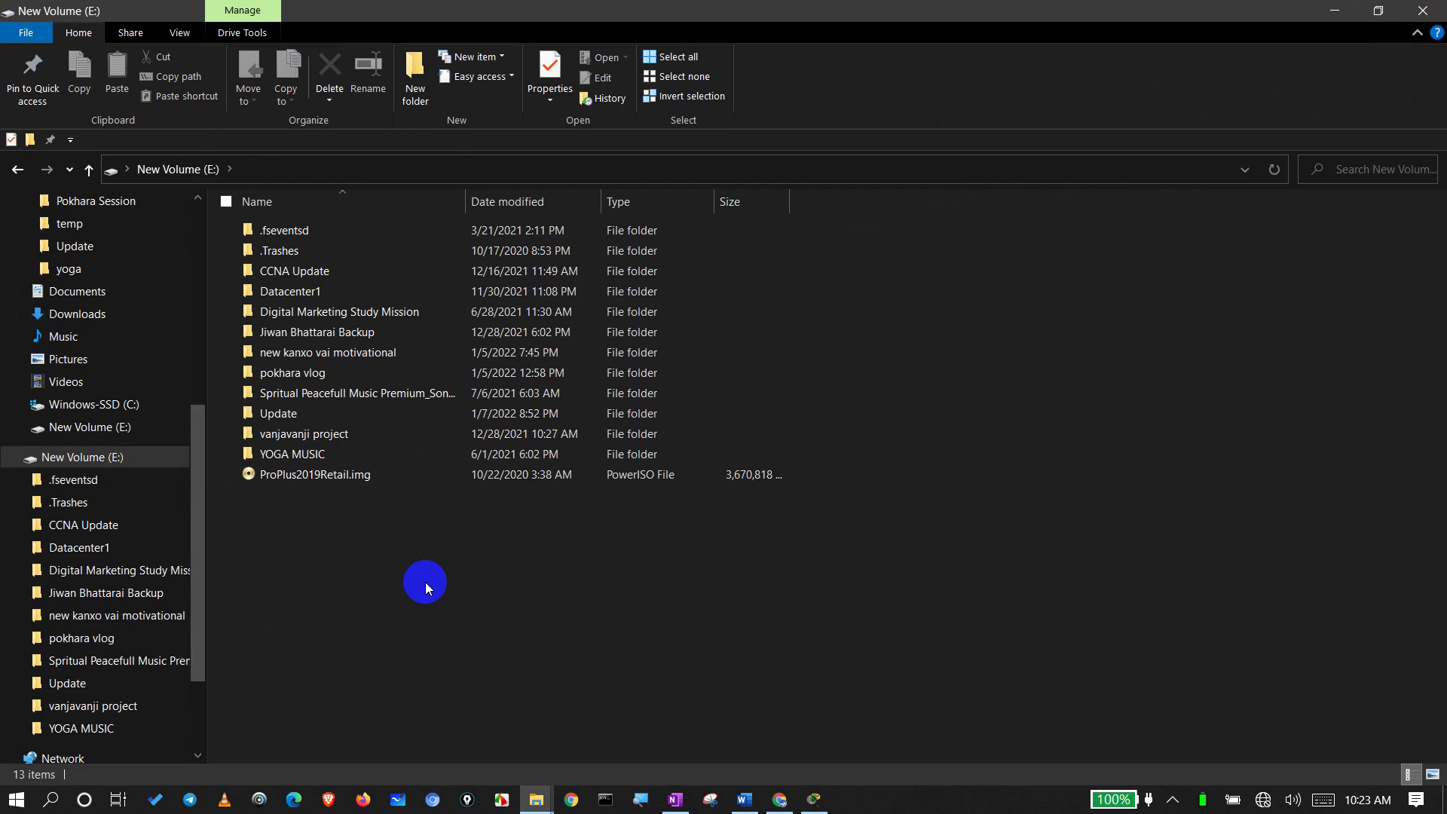
Step: Open CCNA Update, then the CCNA lab setup tools folder, widening the Name column
double_click(331, 272)
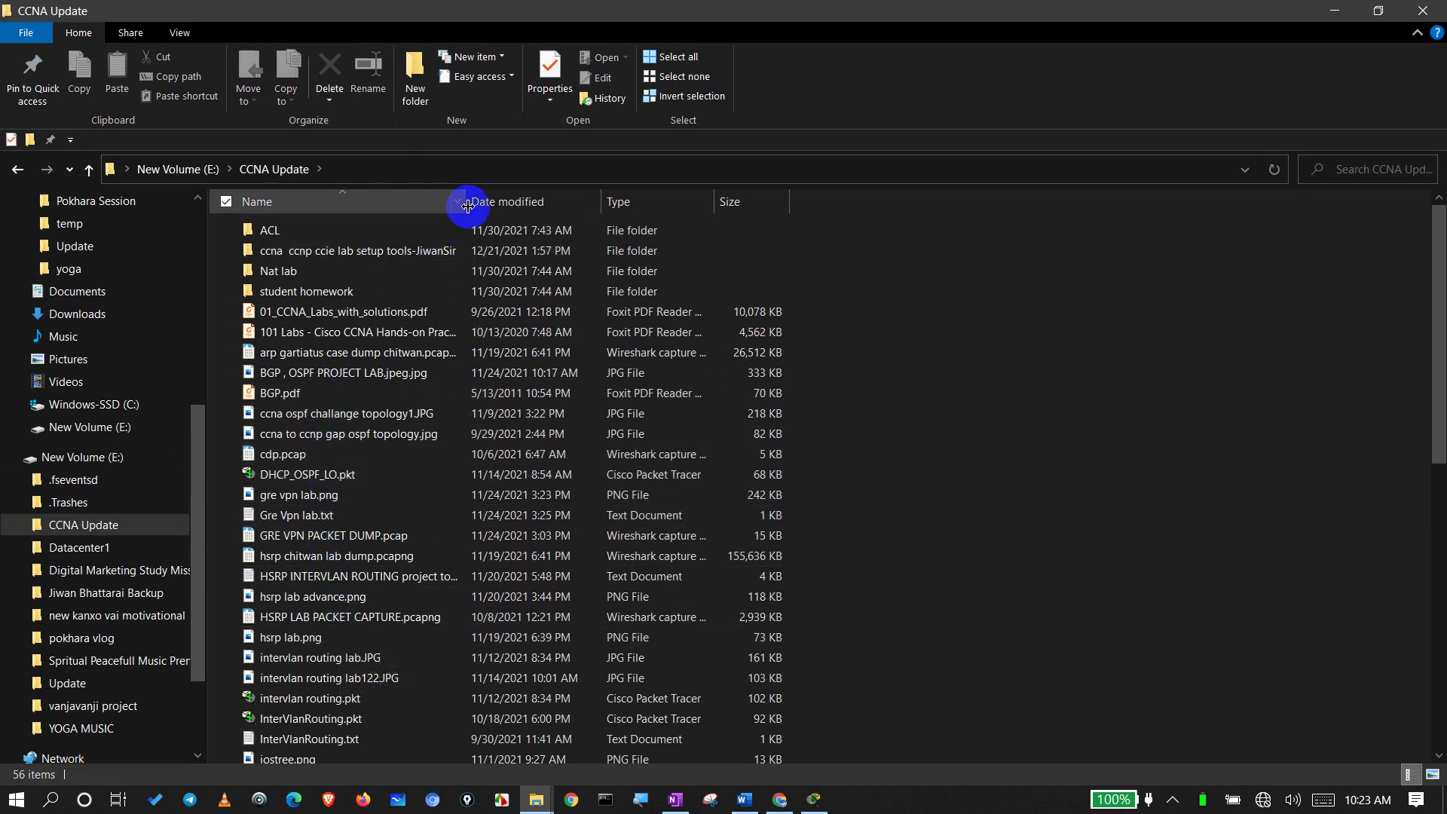
drag(467, 205, 608, 205)
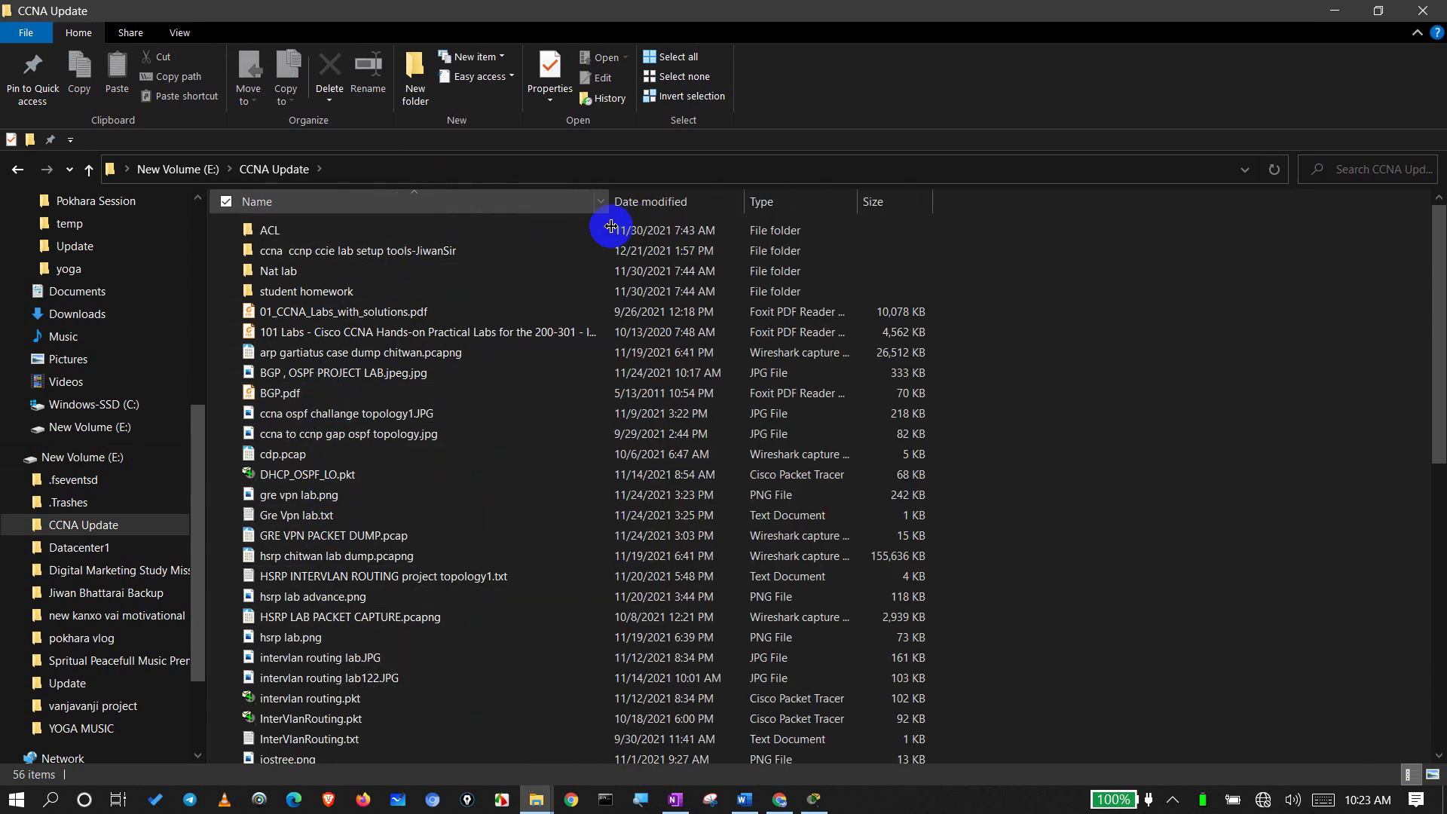
double_click(362, 251)
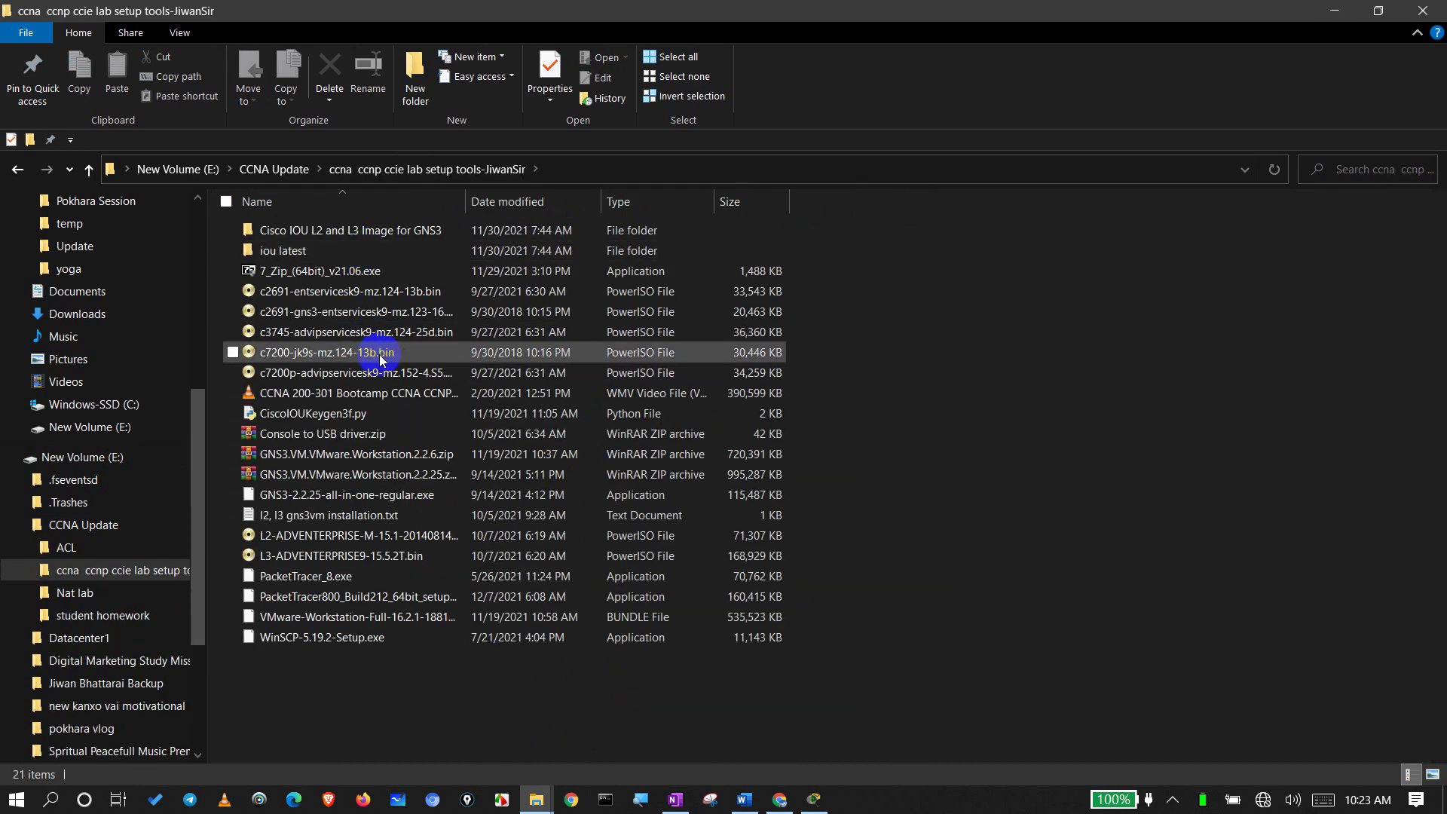
Step: Copy both Packet Tracer installers and return to the Desktop
click(366, 596)
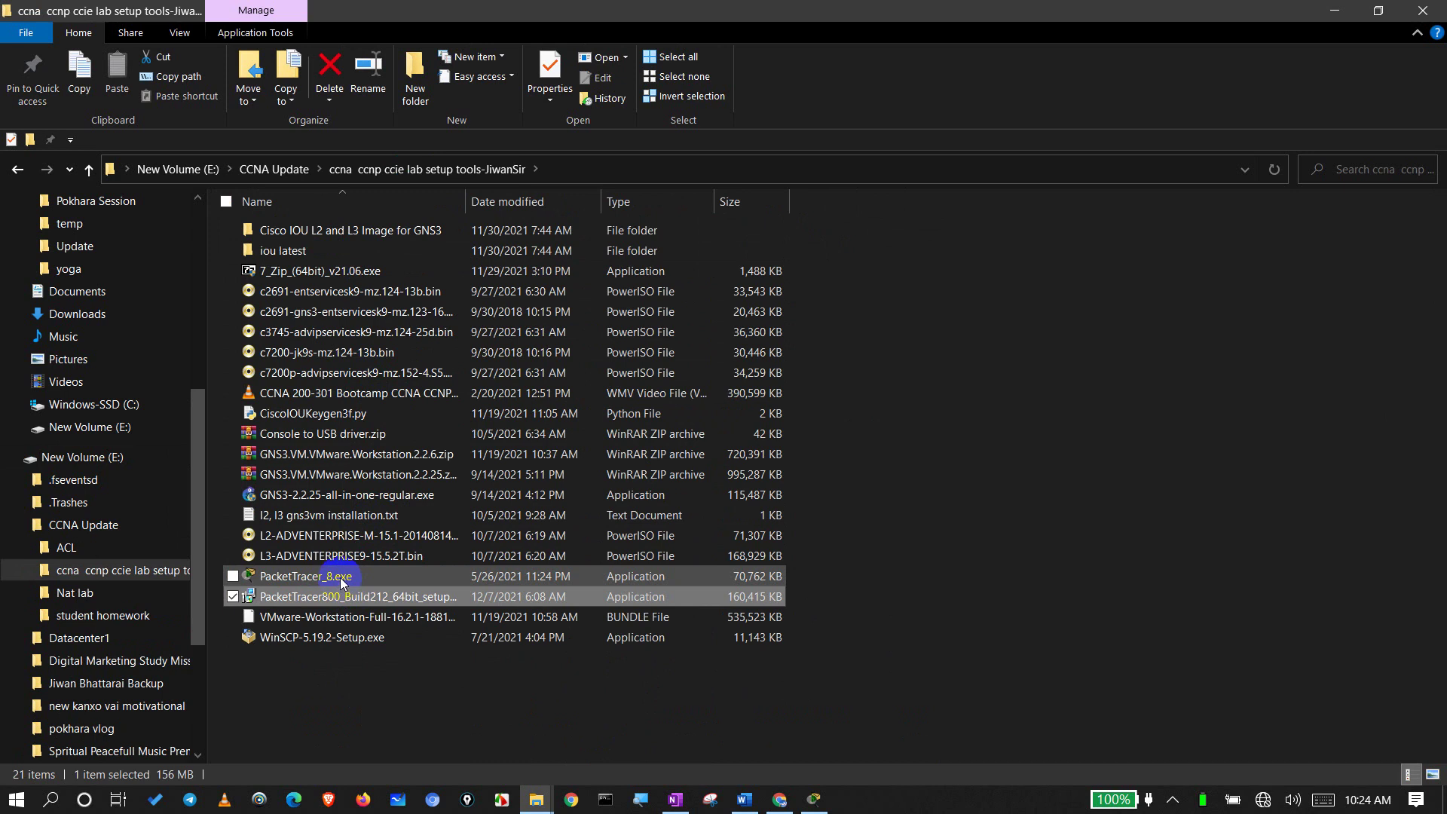
ctrl+click(341, 577)
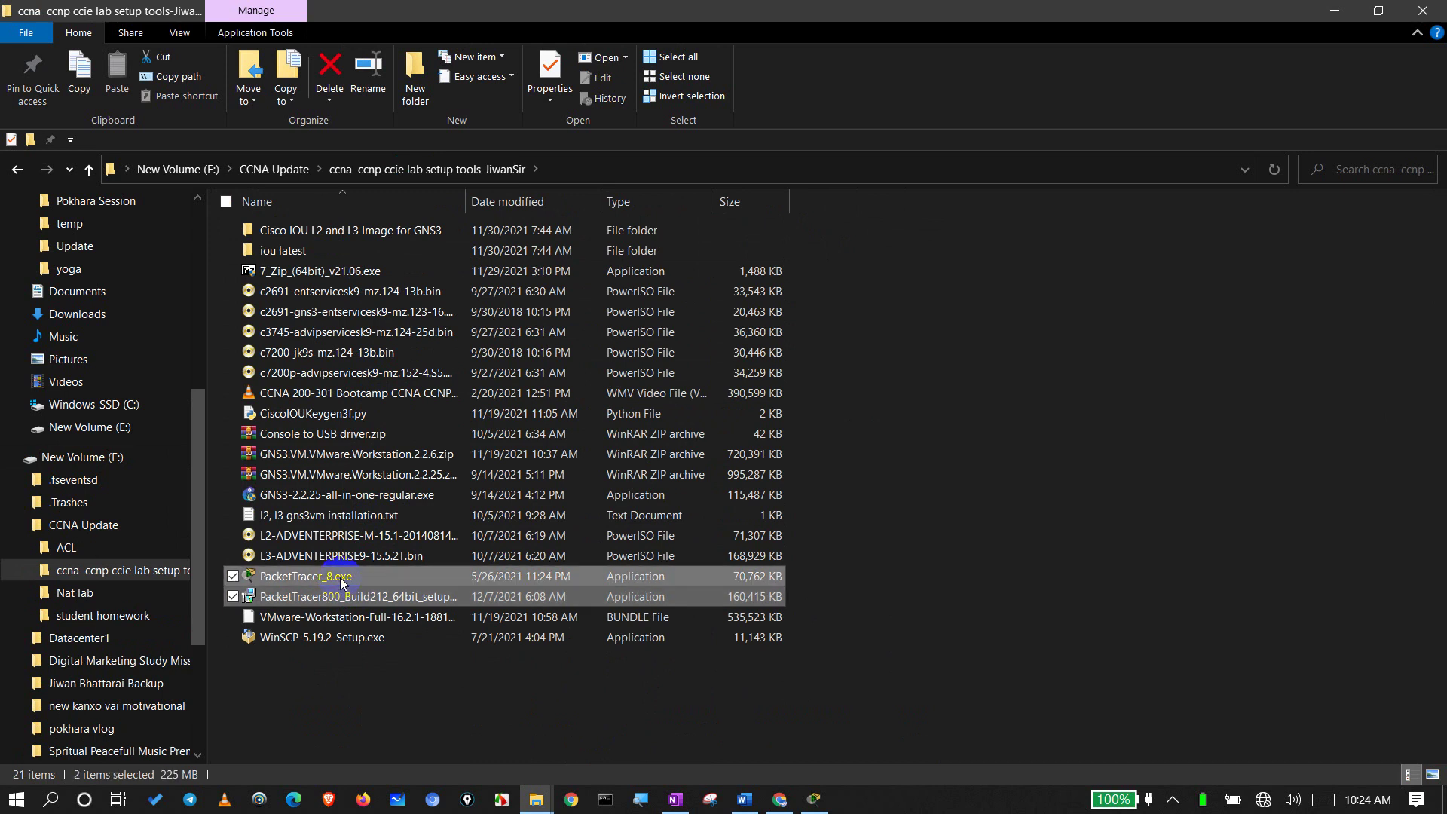
key(ctrl+c)
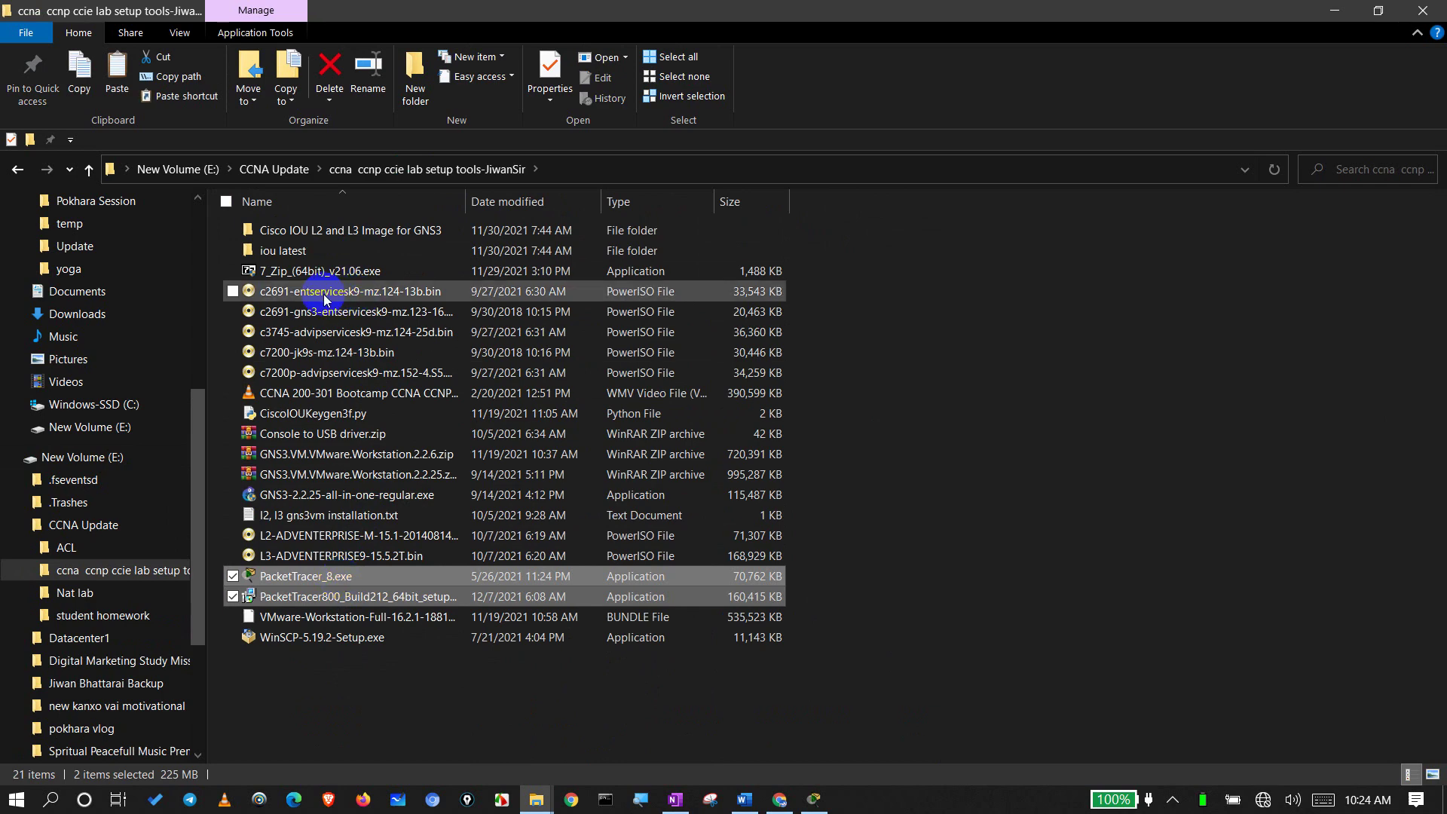
scroll(113, 337, up, 6)
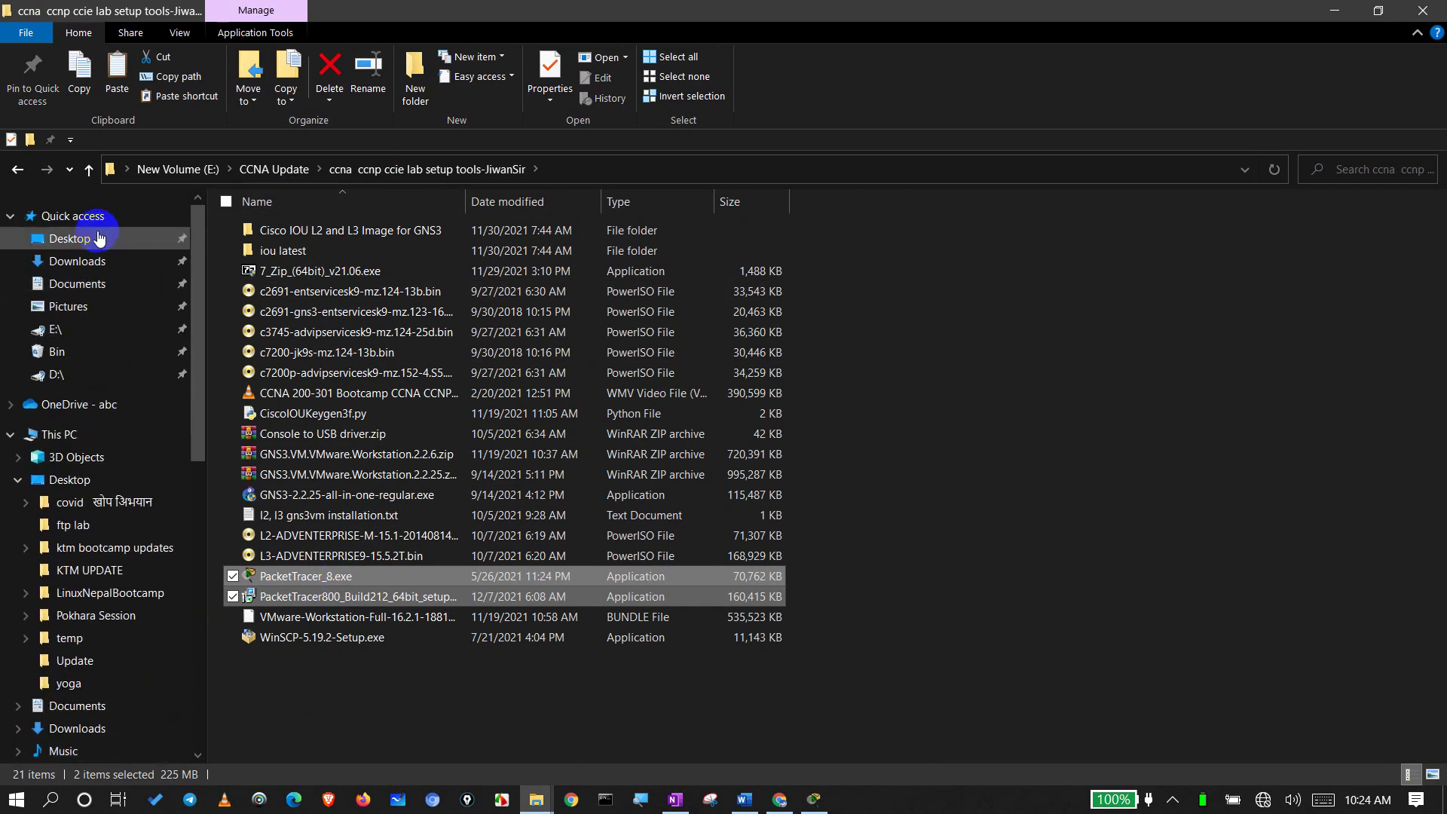
click(96, 237)
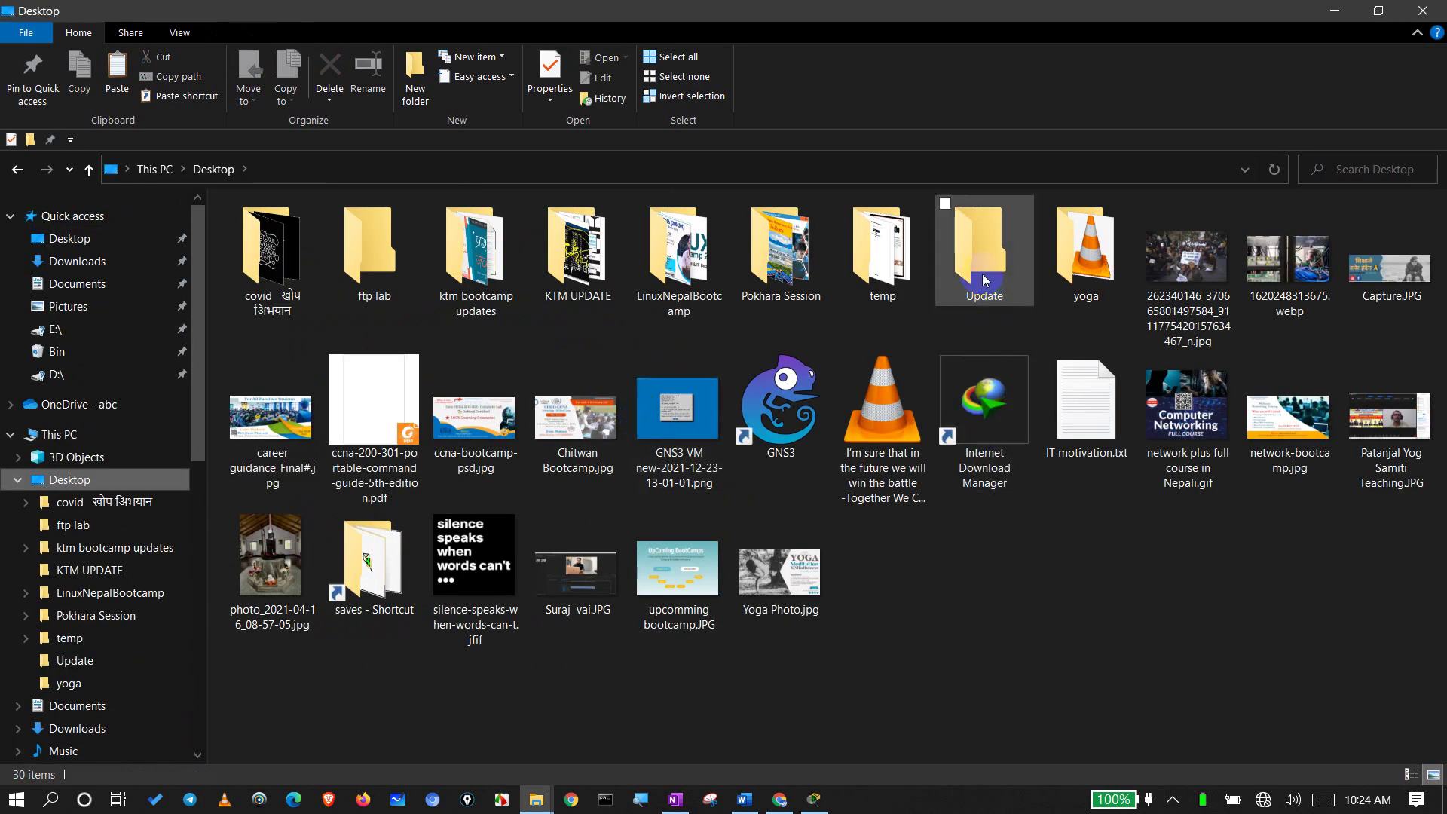
Step: Paste both installers into the empty Update folder through TeraCopy and refresh the view
double_click(982, 274)
key(ctrl+v)
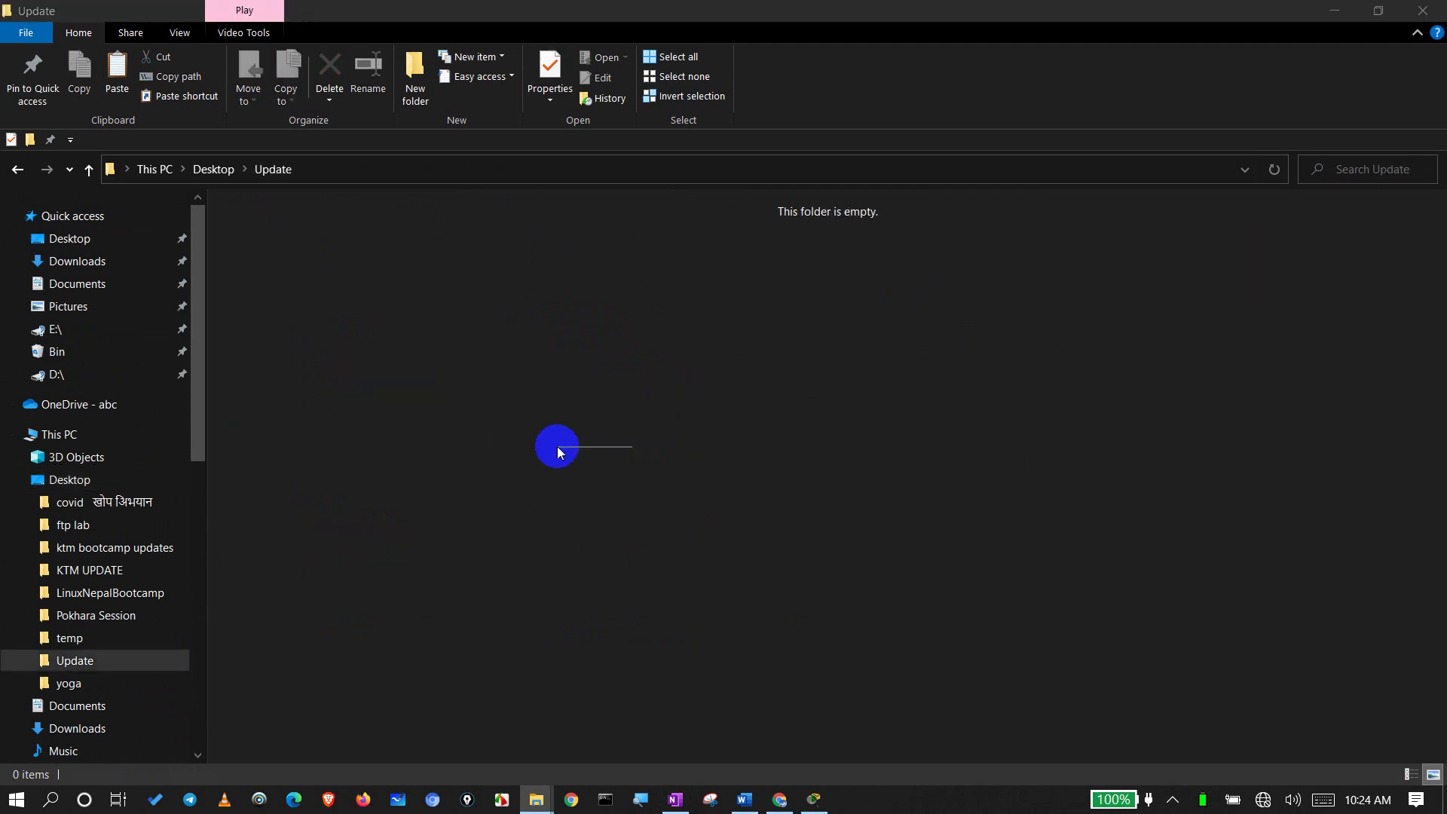
click(681, 570)
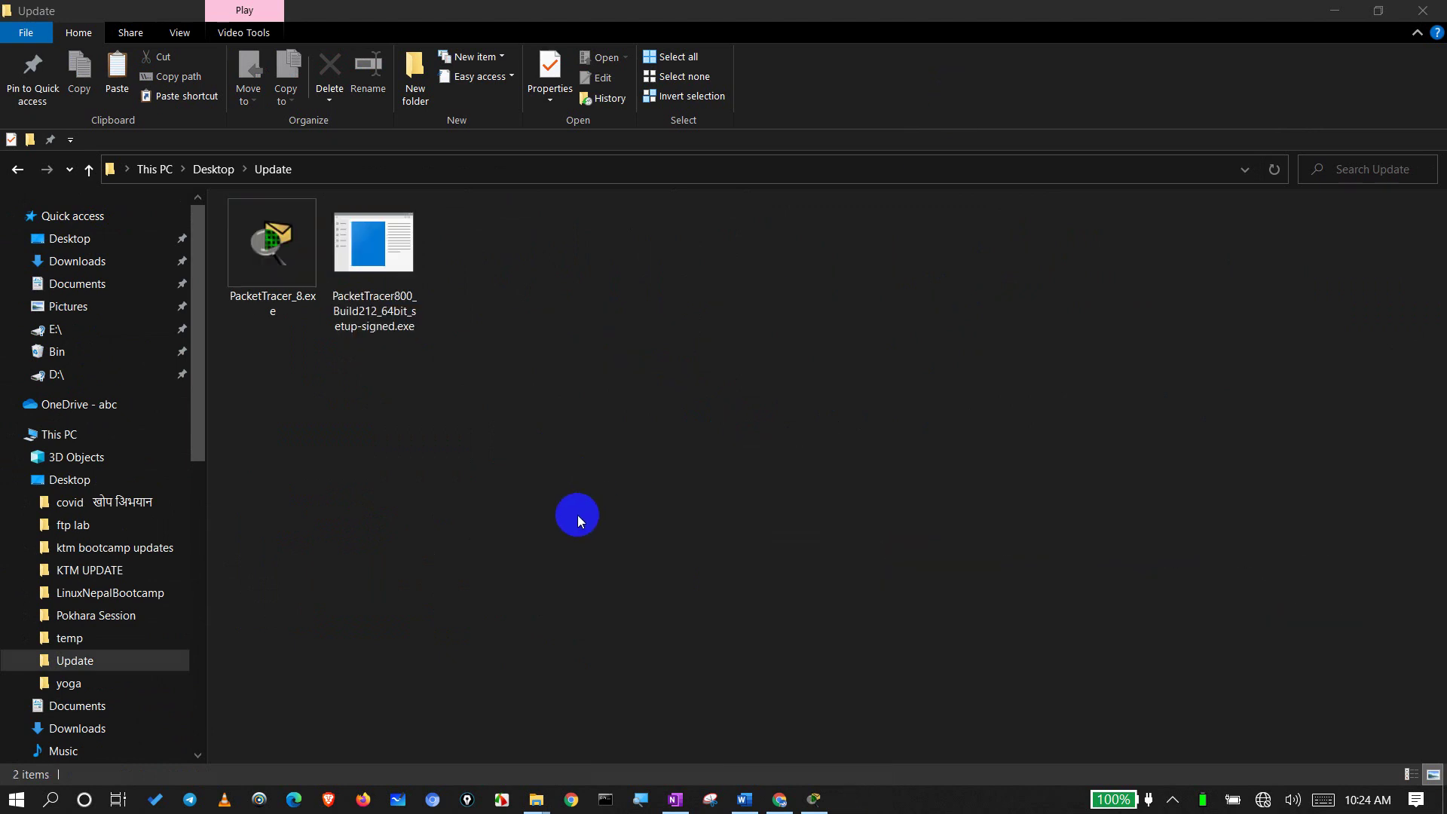
right_click(577, 516)
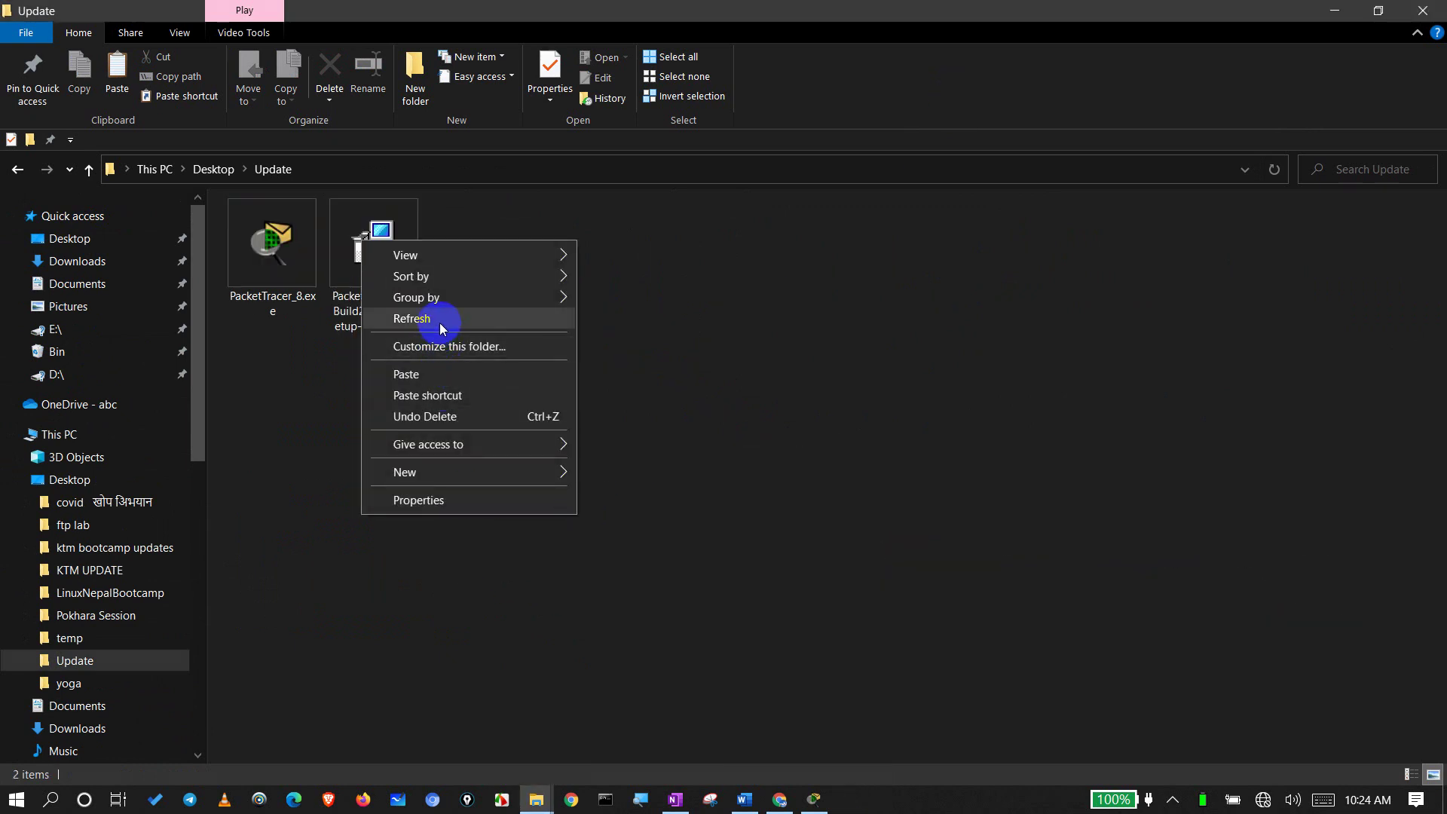
click(440, 318)
right_click(621, 509)
click(506, 589)
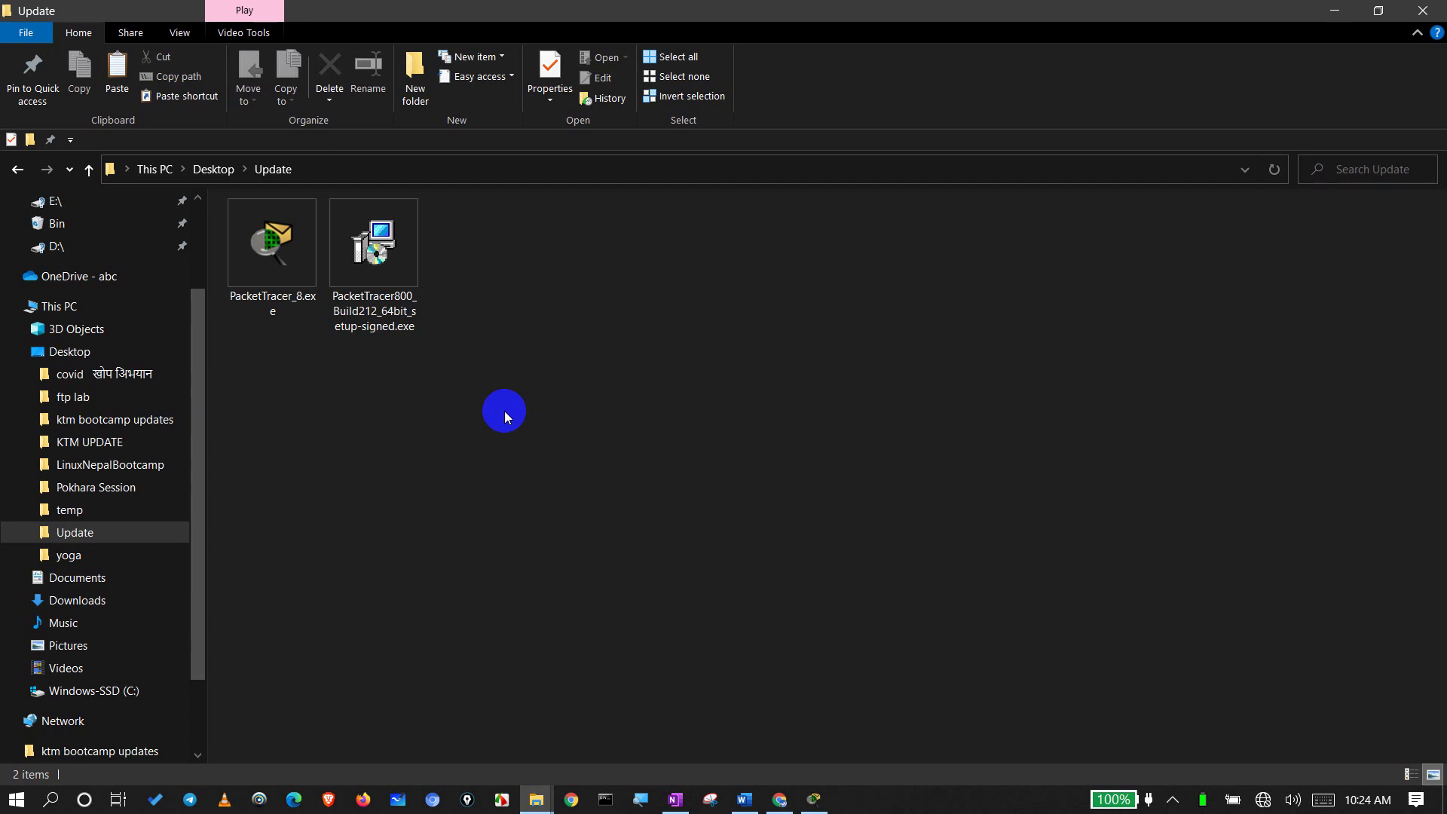
Step: Send the Desktop's Update folder to LAXMAN (D:) using TeraCopy
click(216, 168)
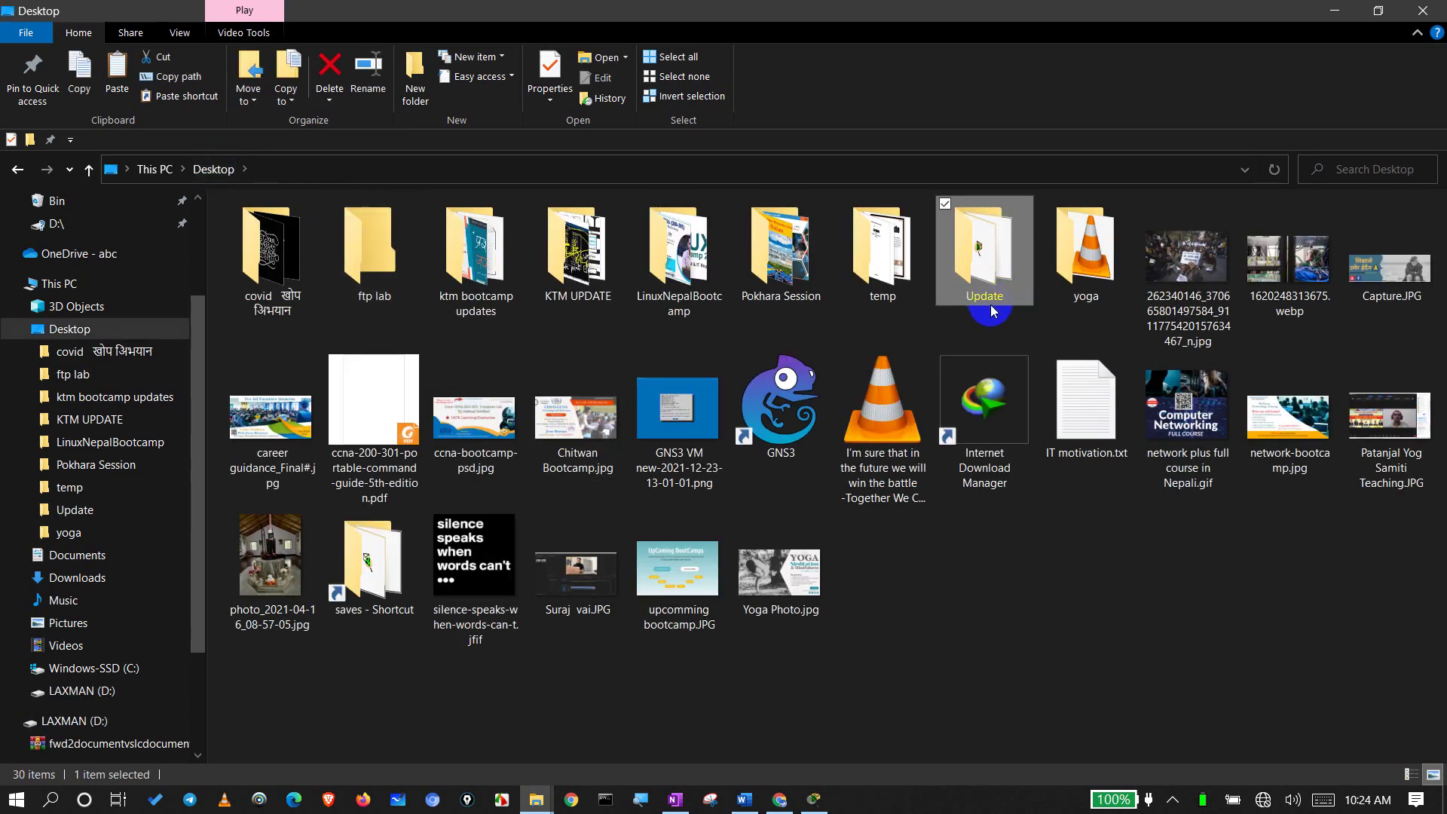
right_click(985, 290)
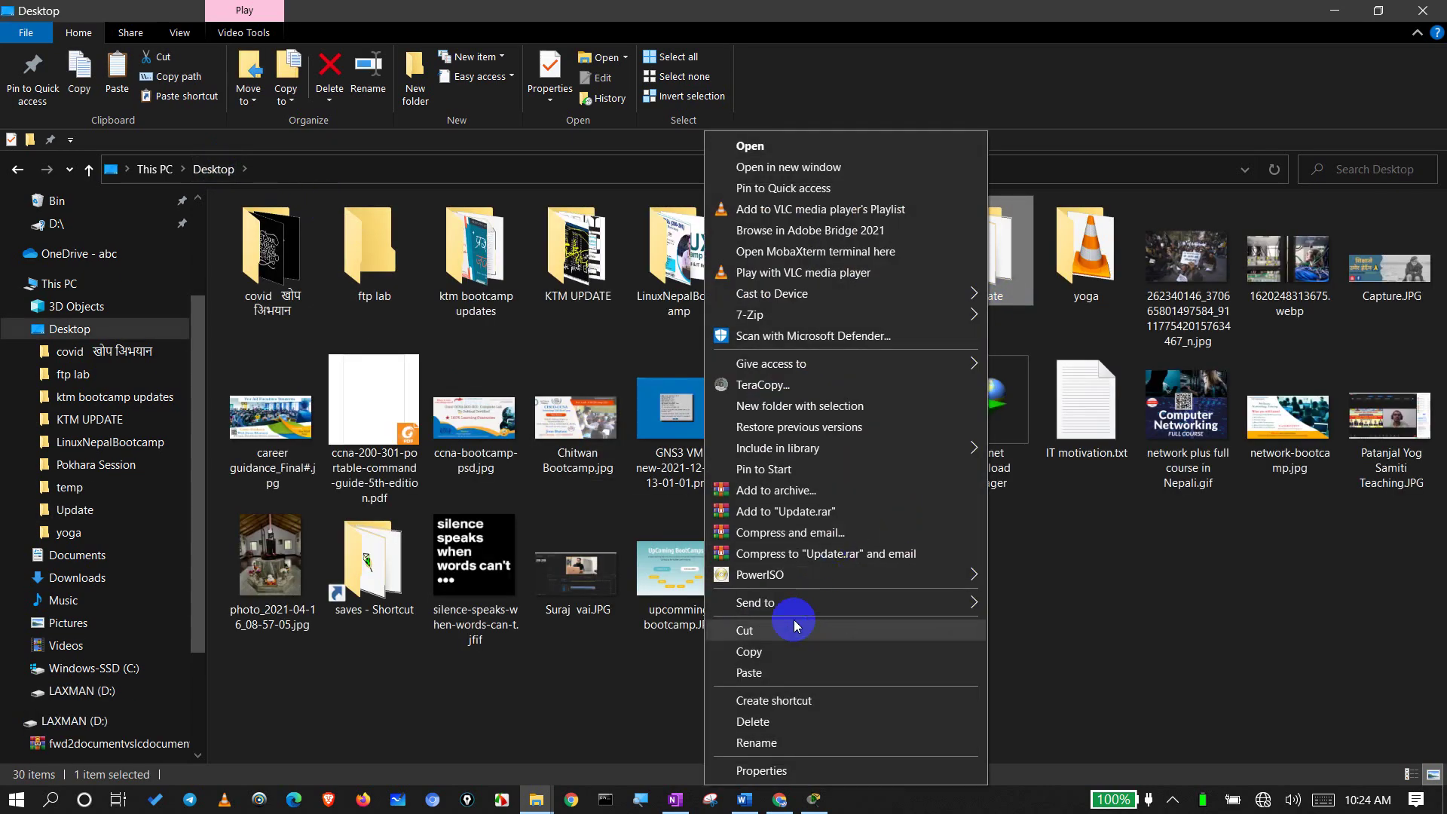
mouse_move(833, 604)
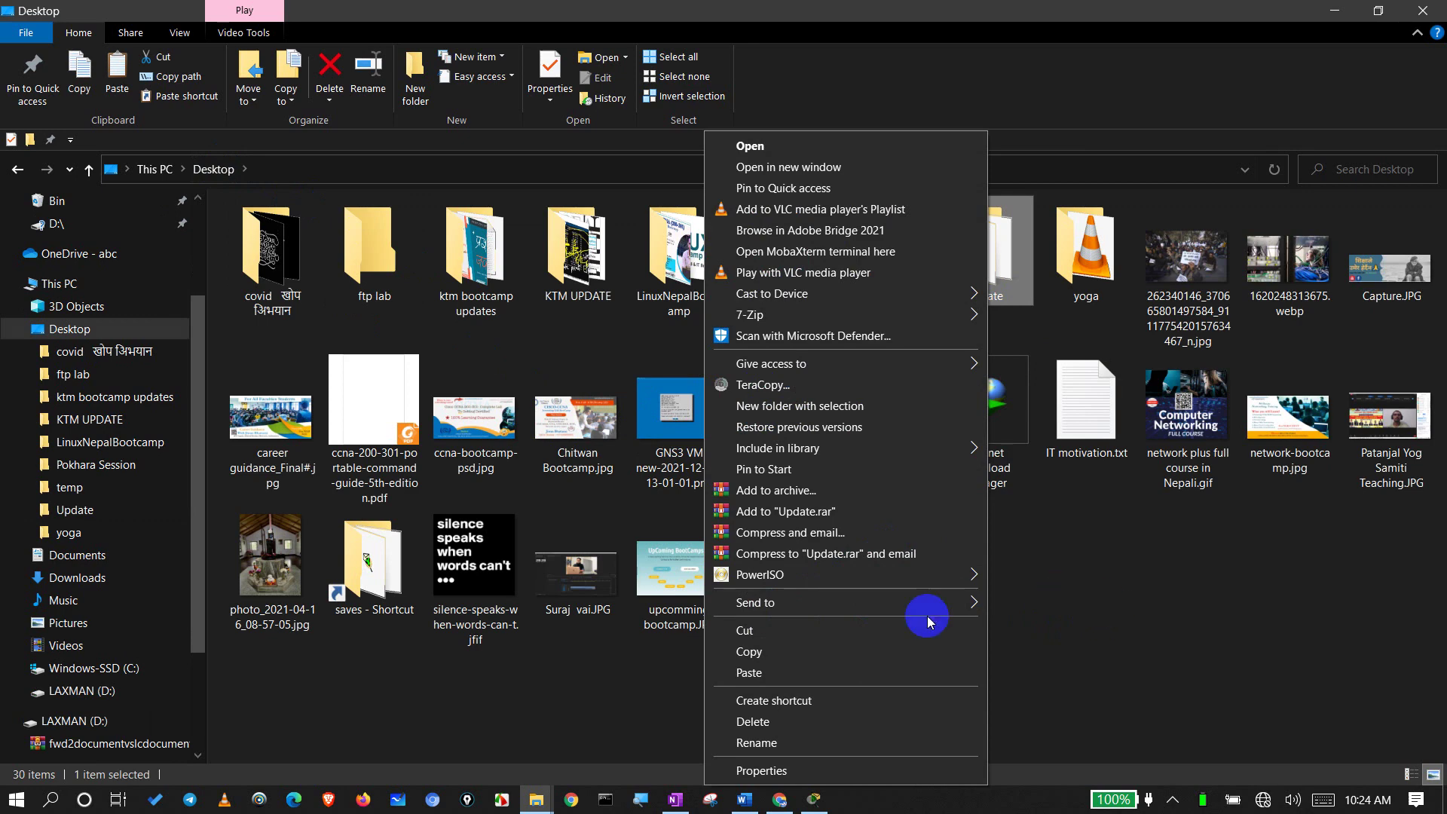
mouse_move(879, 600)
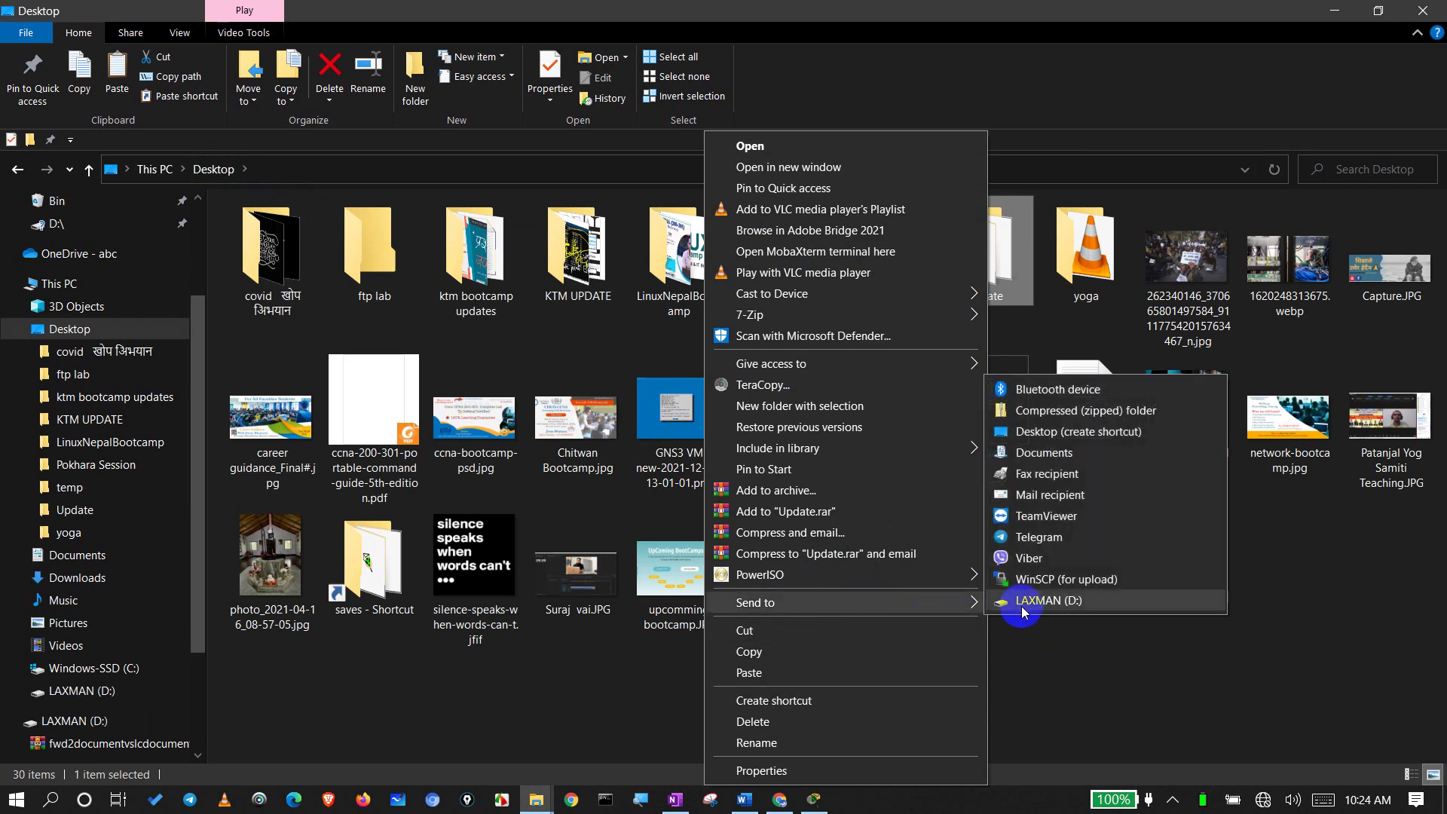
click(1074, 602)
click(1171, 567)
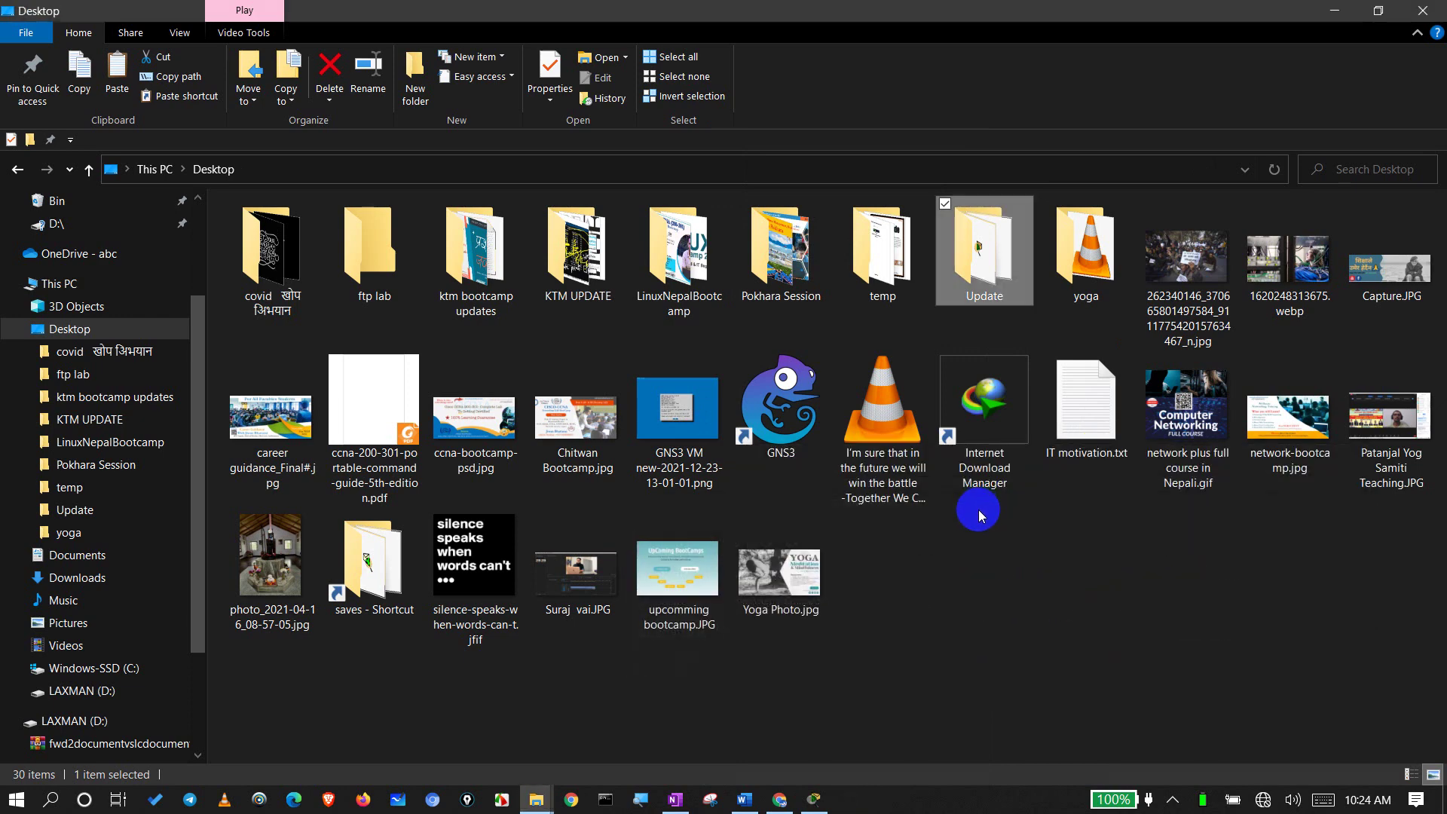
click(966, 581)
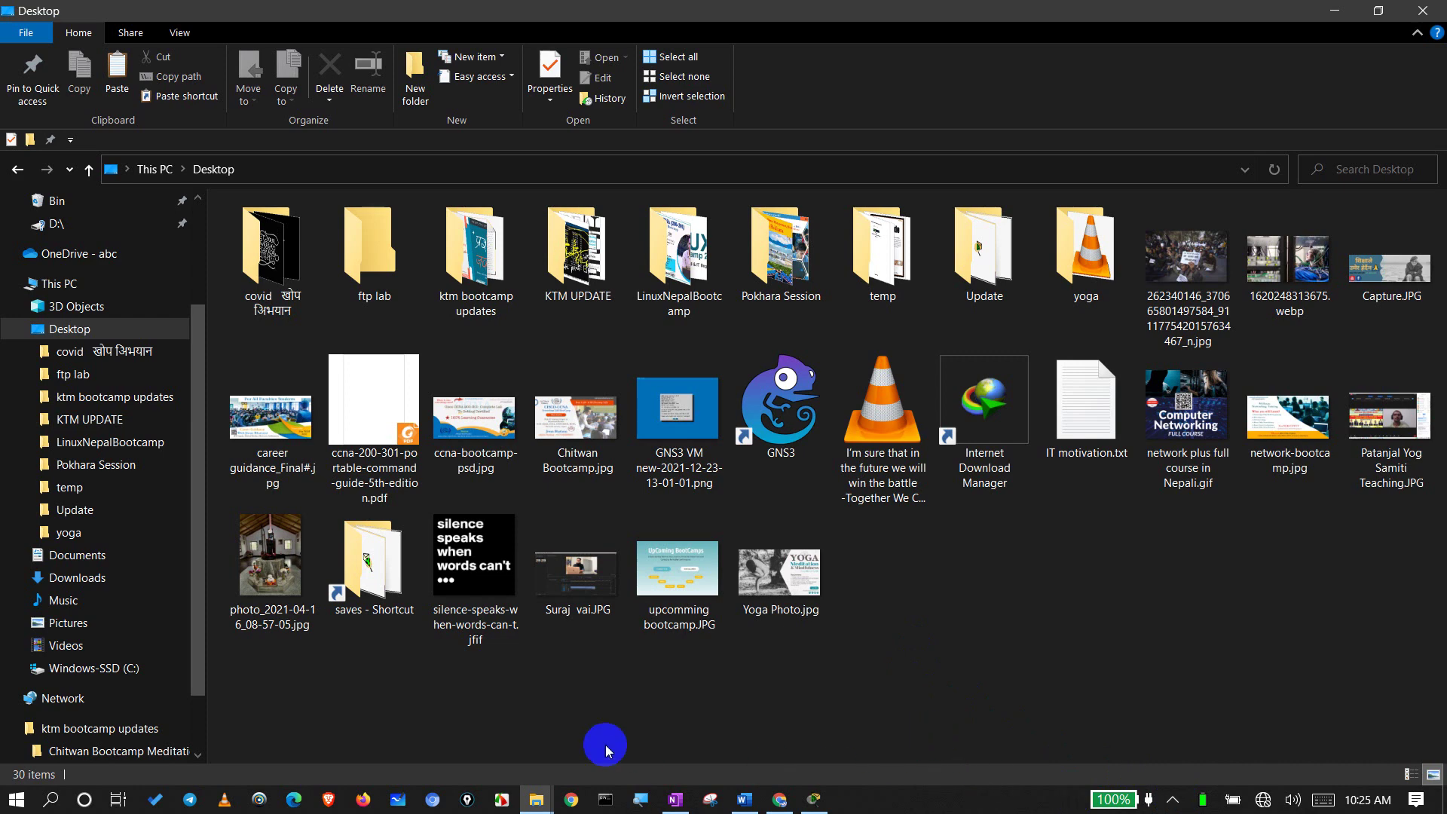
Step: Unlock Telegram by entering the local passcode
click(192, 799)
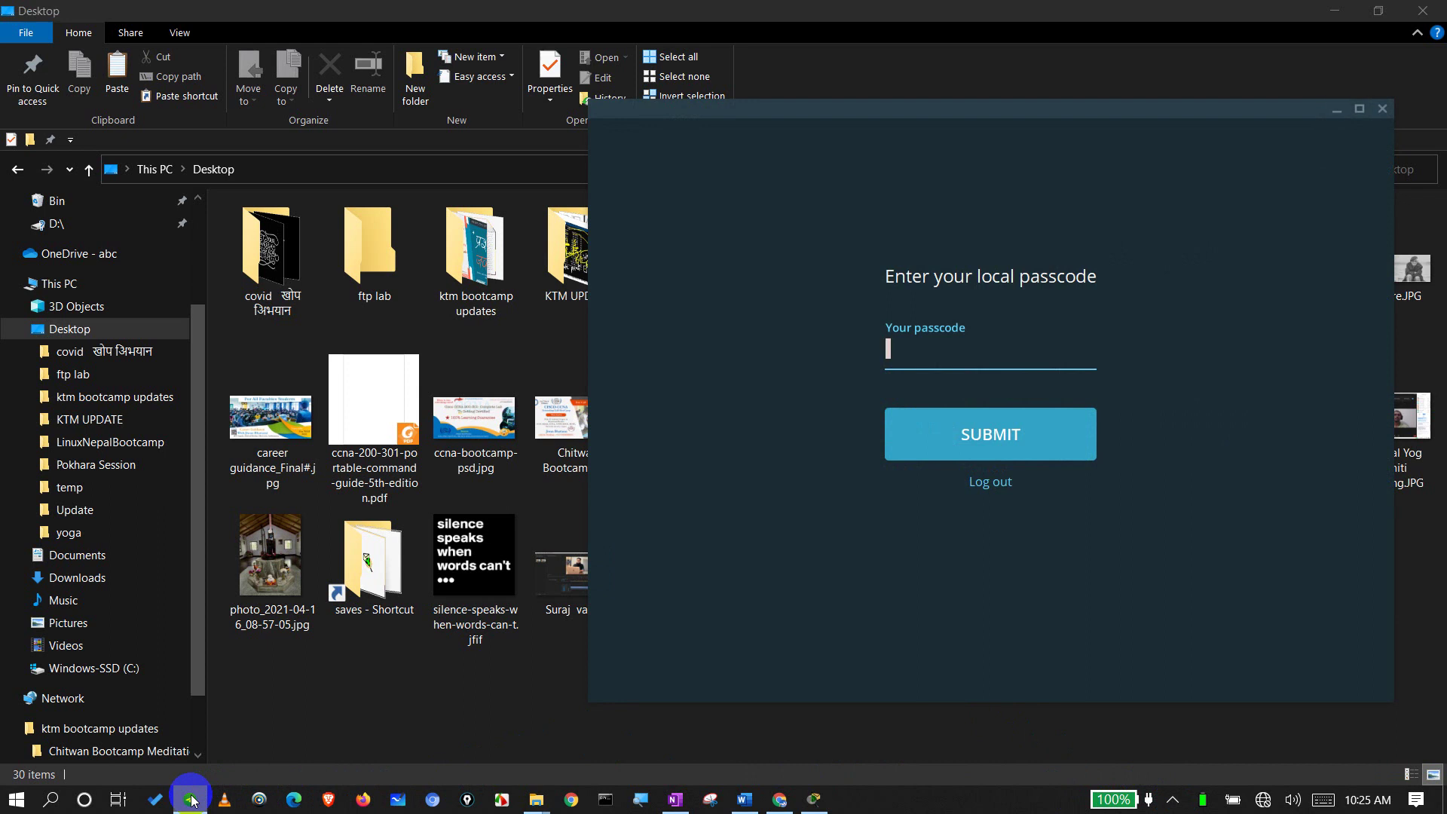
text(1234)
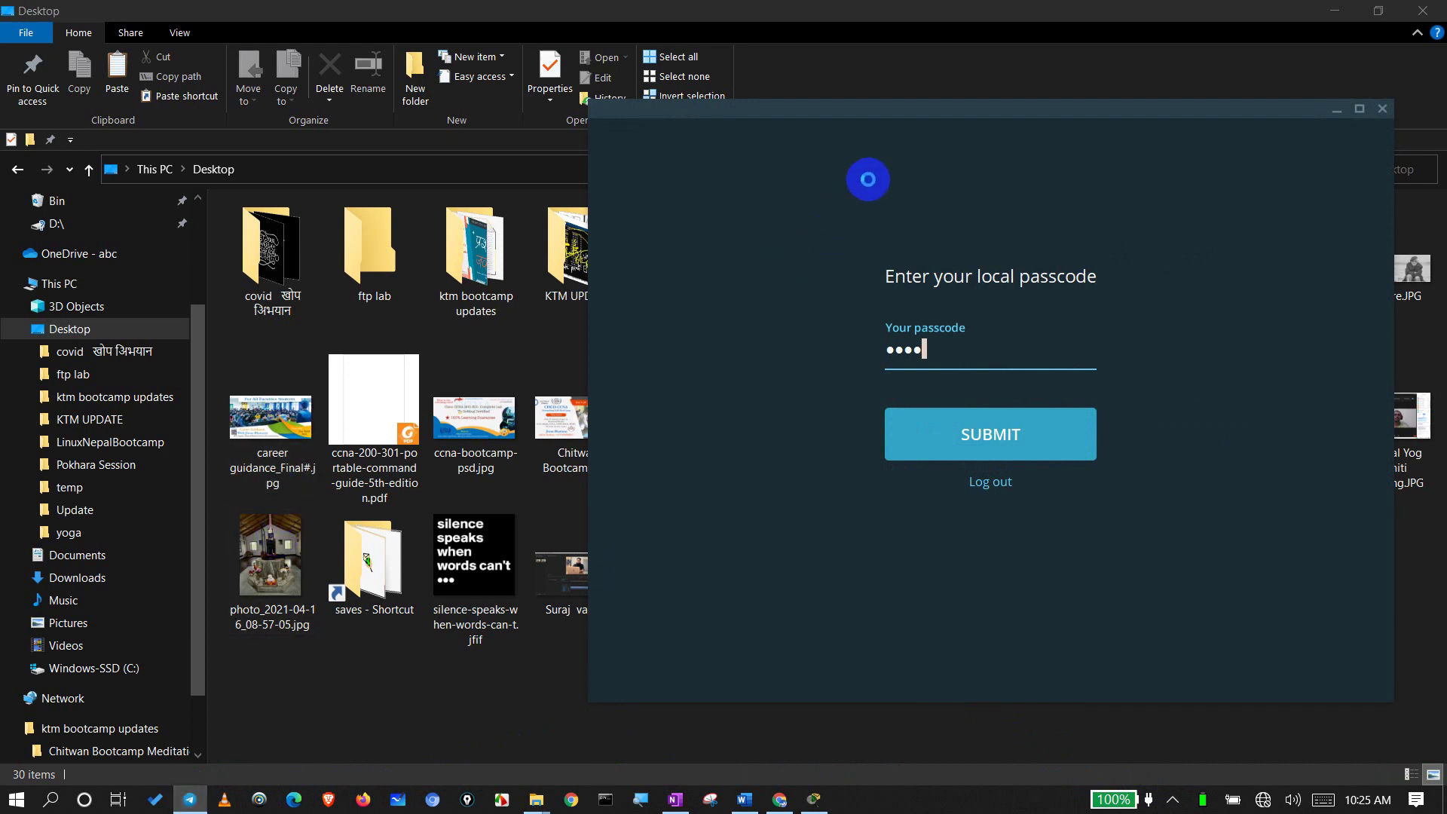
key(Return)
Step: Position the Telegram window and open the Network plus TEAM ktm 2022 chat
drag(880, 105, 38, 140)
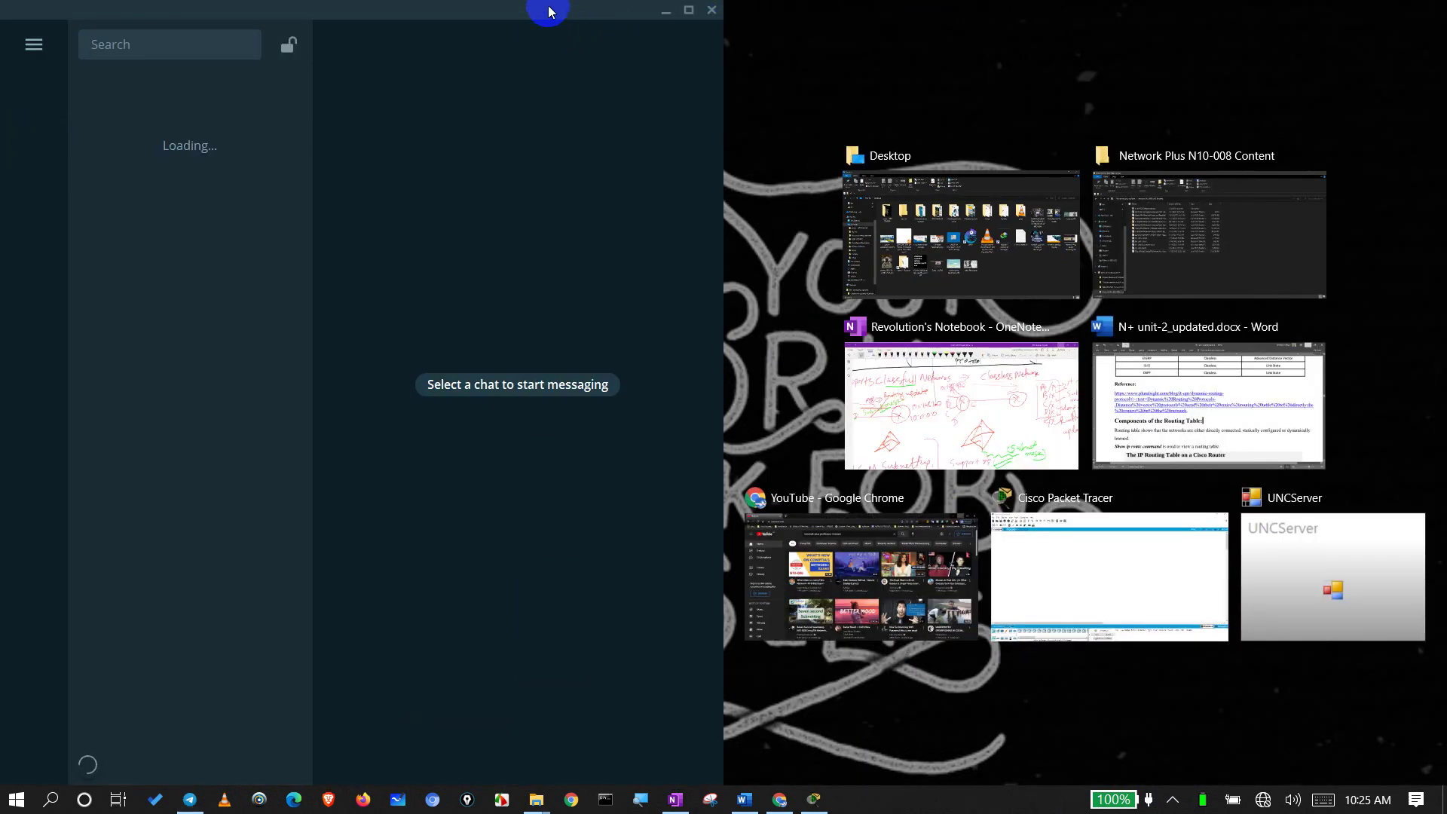
drag(549, 9, 447, 90)
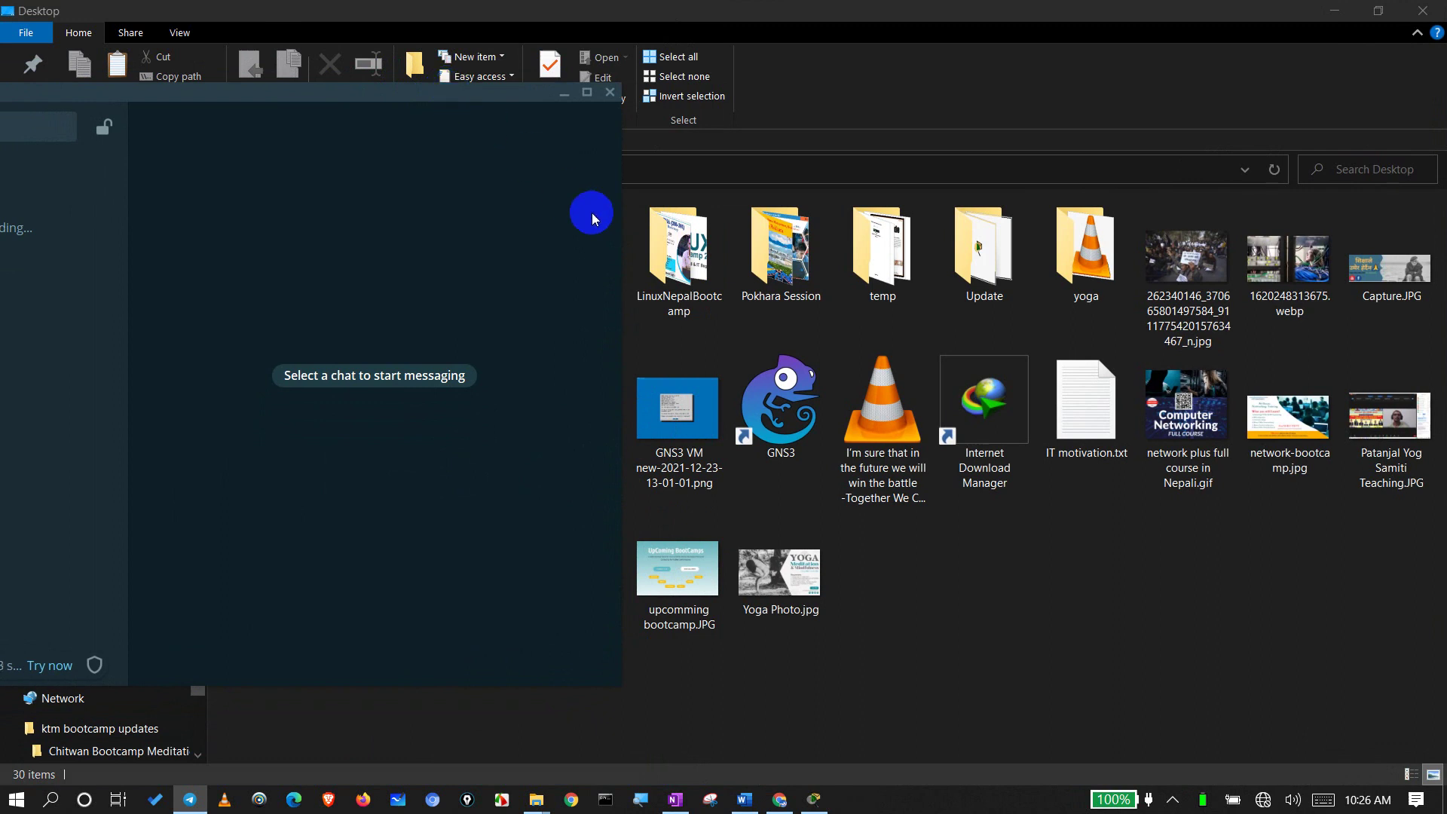
click(34, 126)
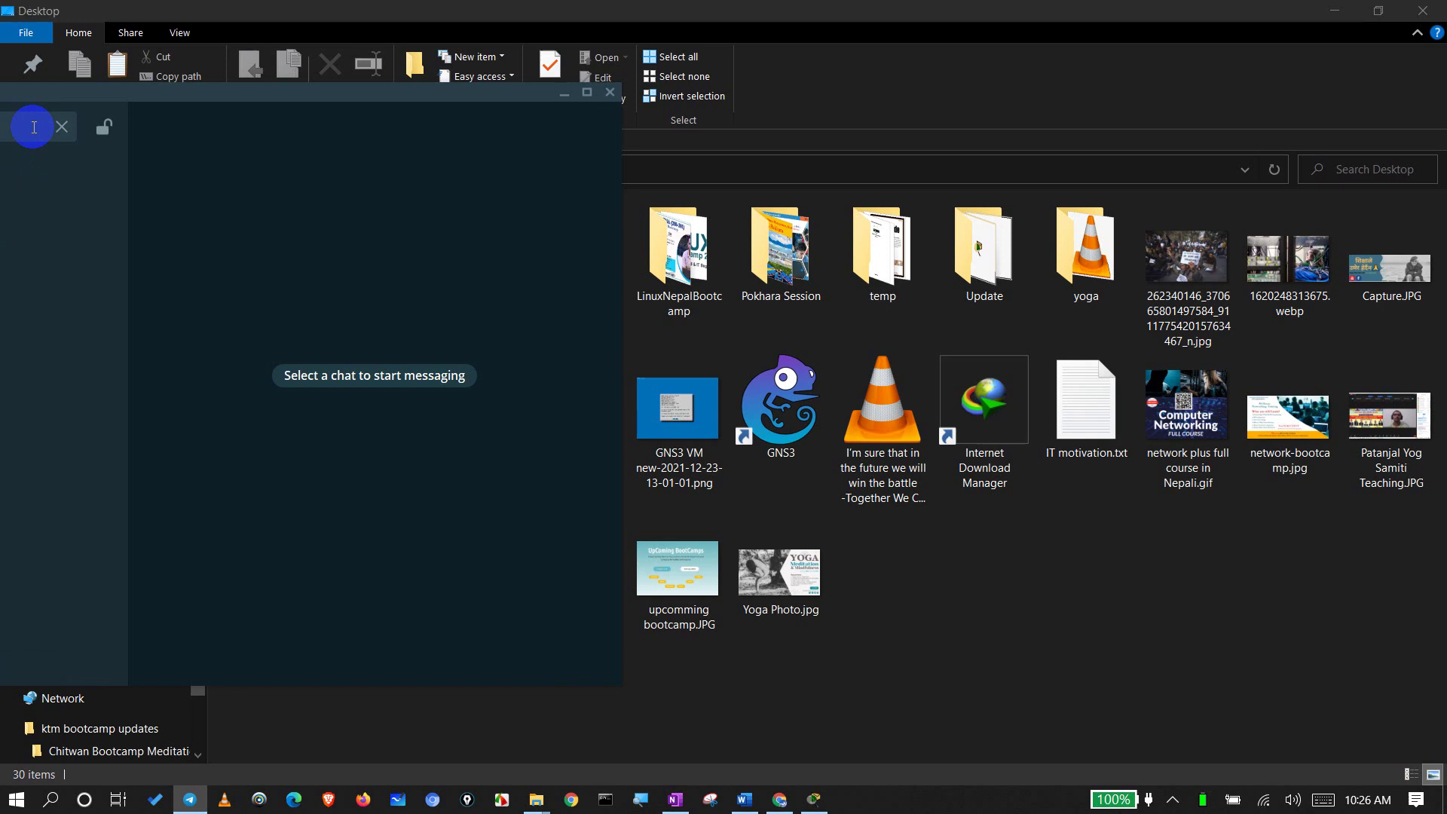
key(Return)
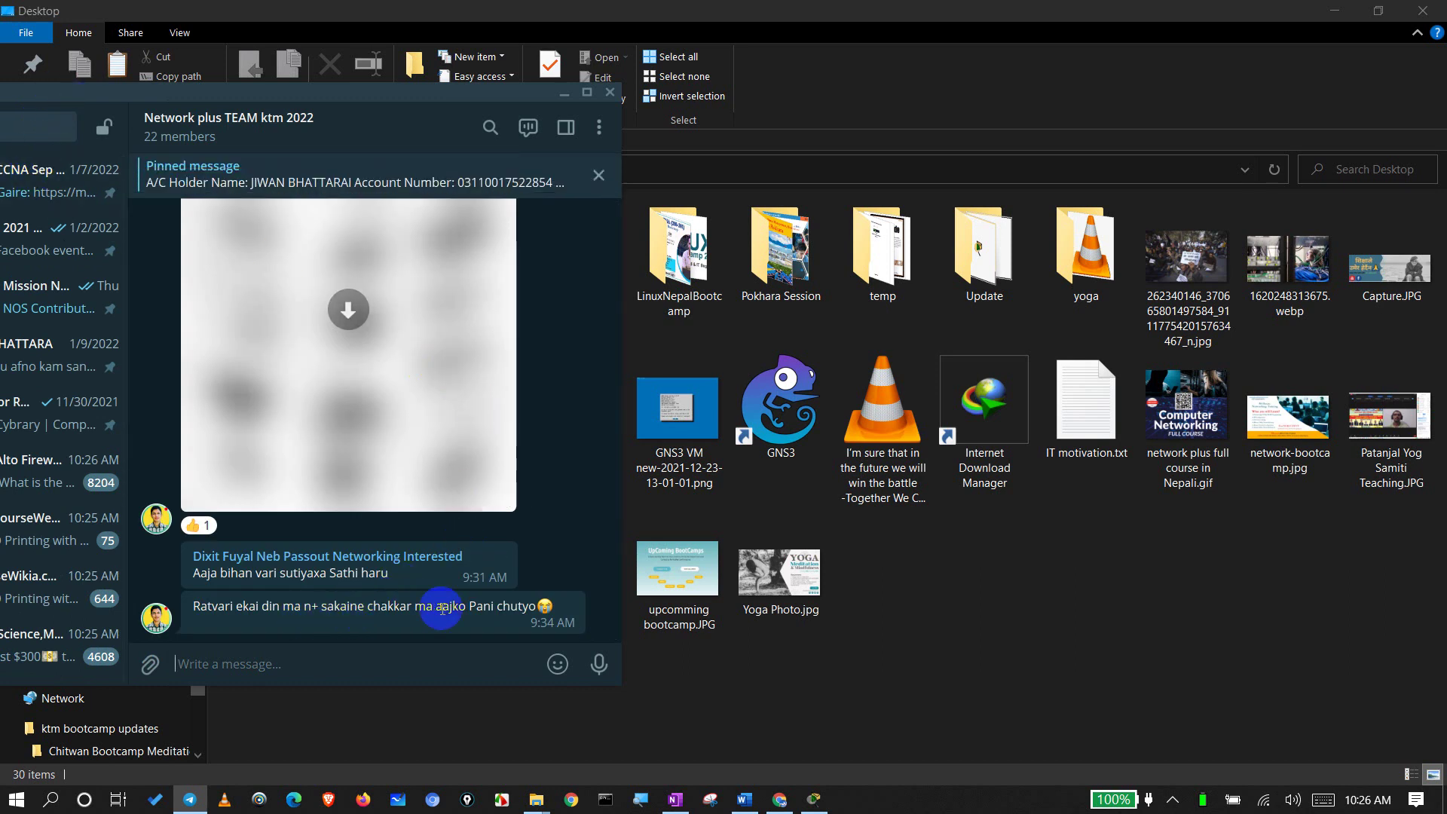
Step: Send PacketTracer_8.exe to the group with the caption 'lab setup'
double_click(947, 255)
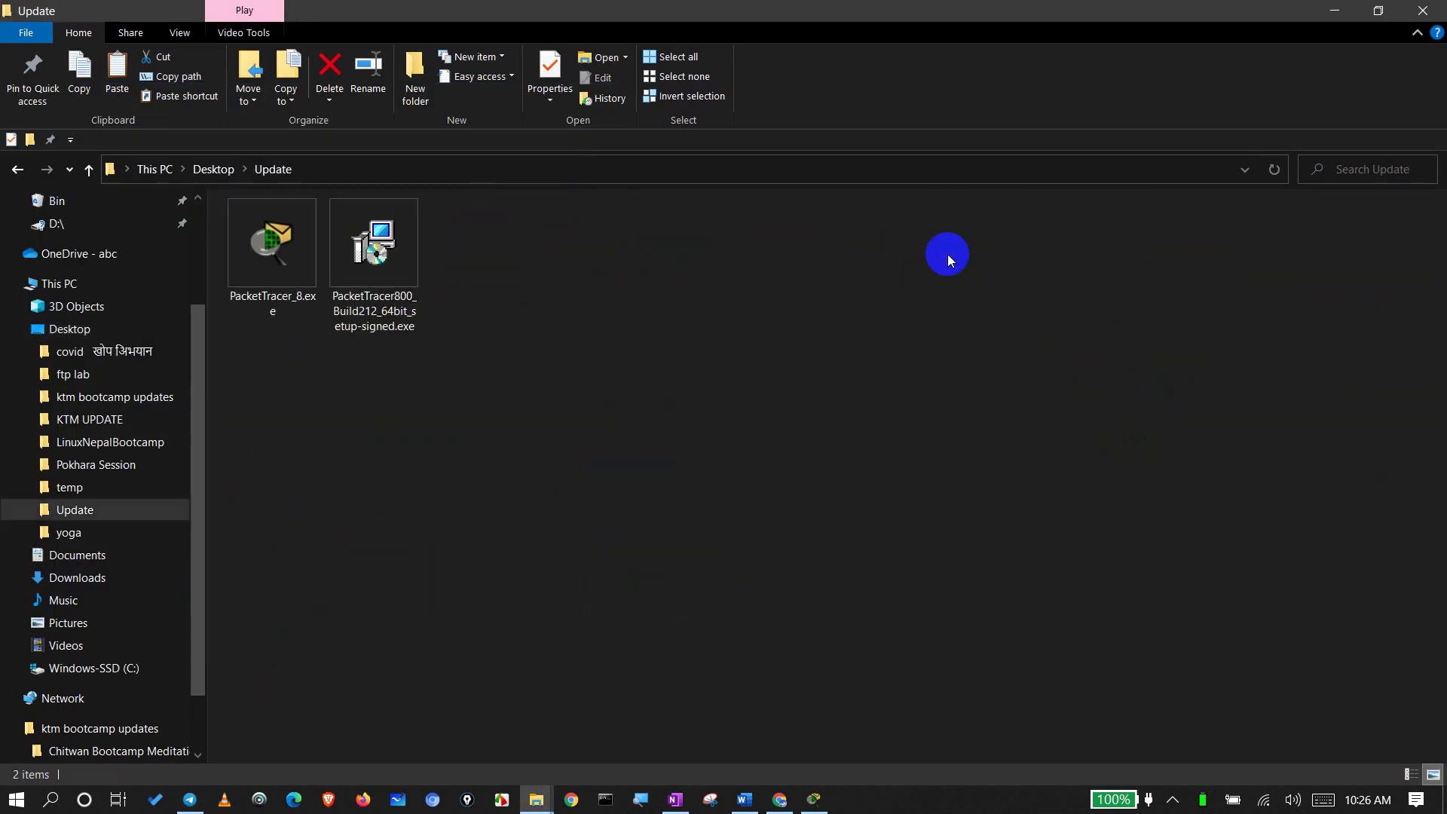
drag(510, 16, 1145, 95)
drag(1143, 436, 889, 275)
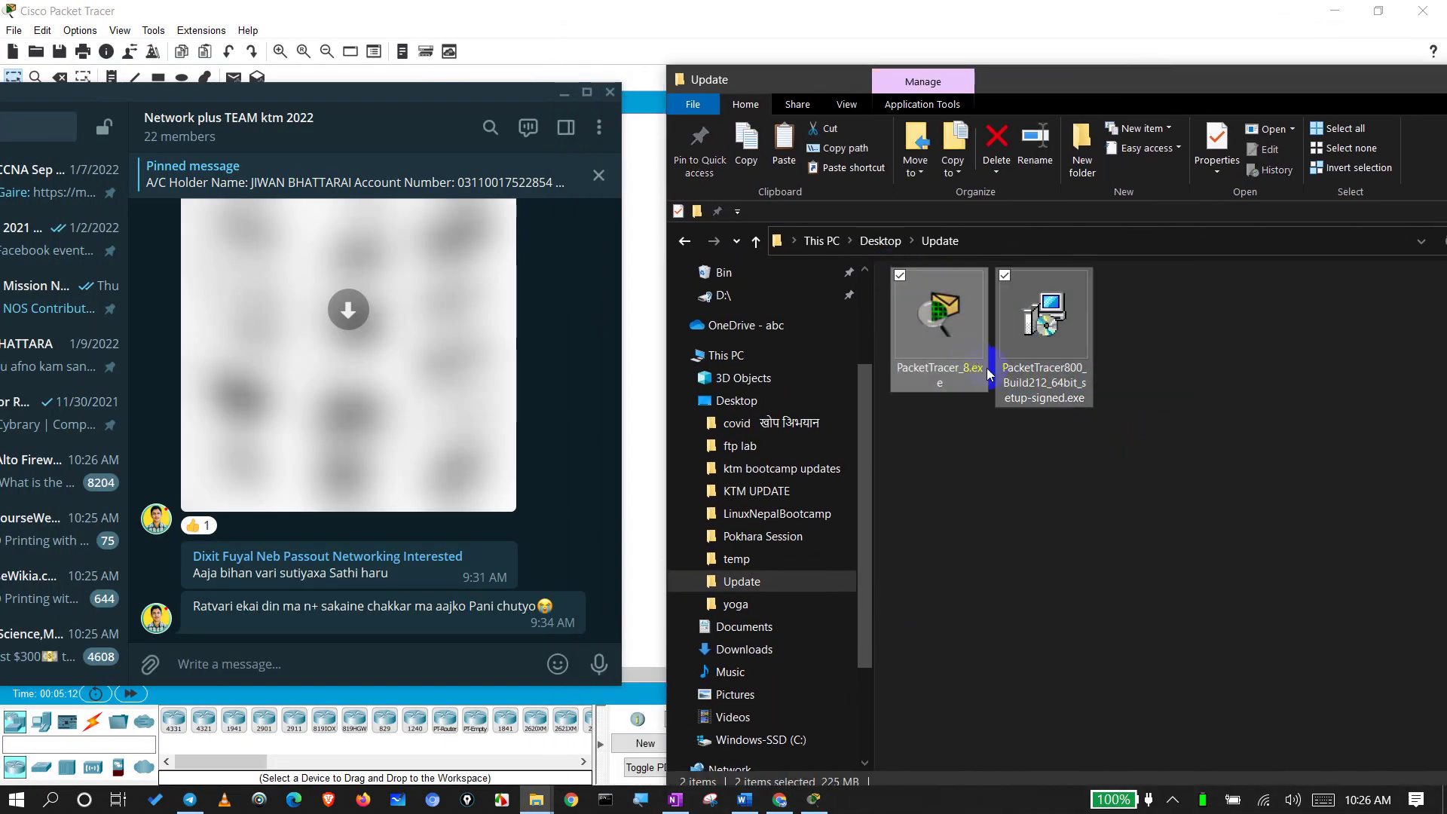
drag(989, 374, 465, 578)
click(960, 355)
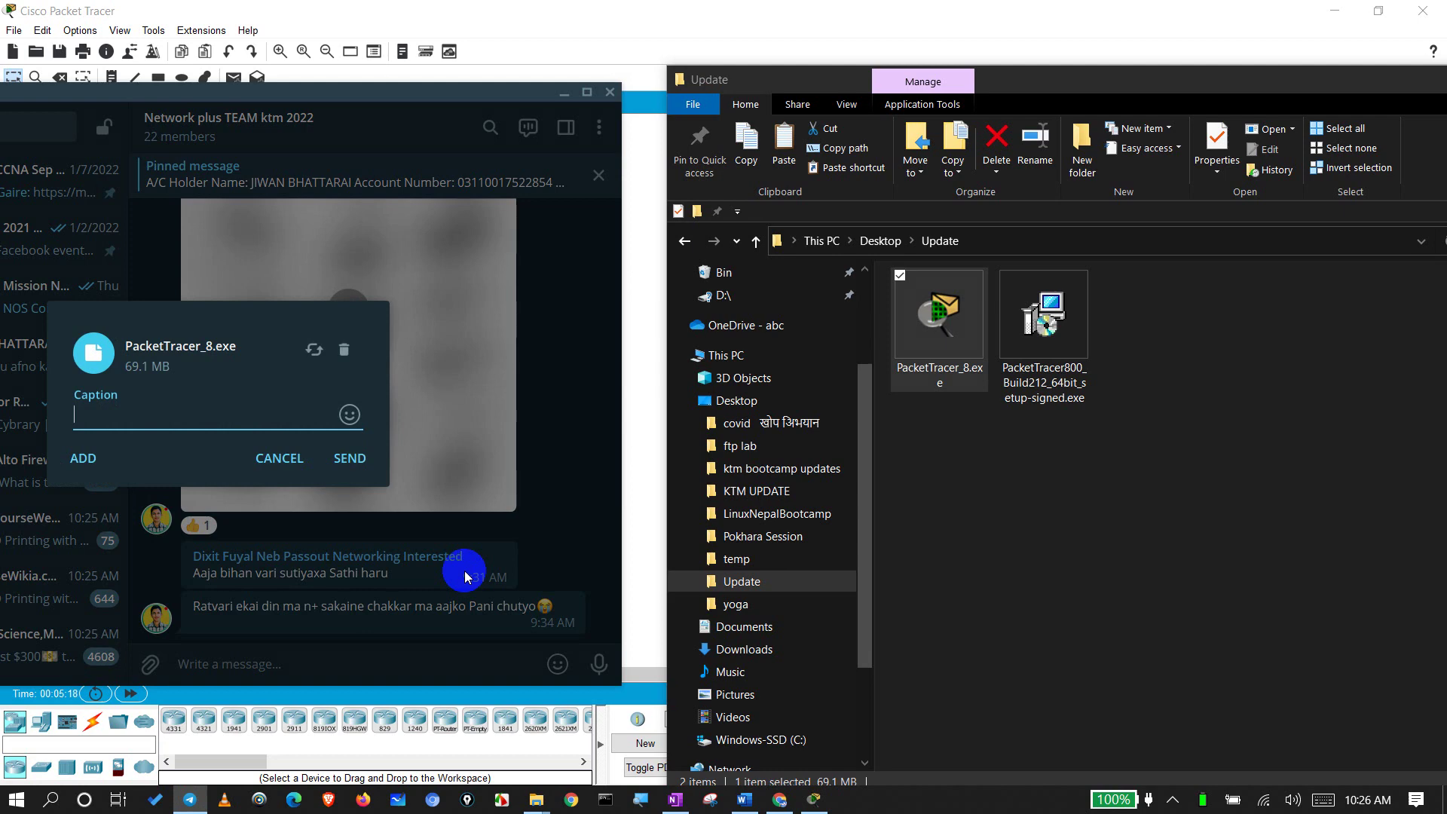
text(lab setup)
key(Return)
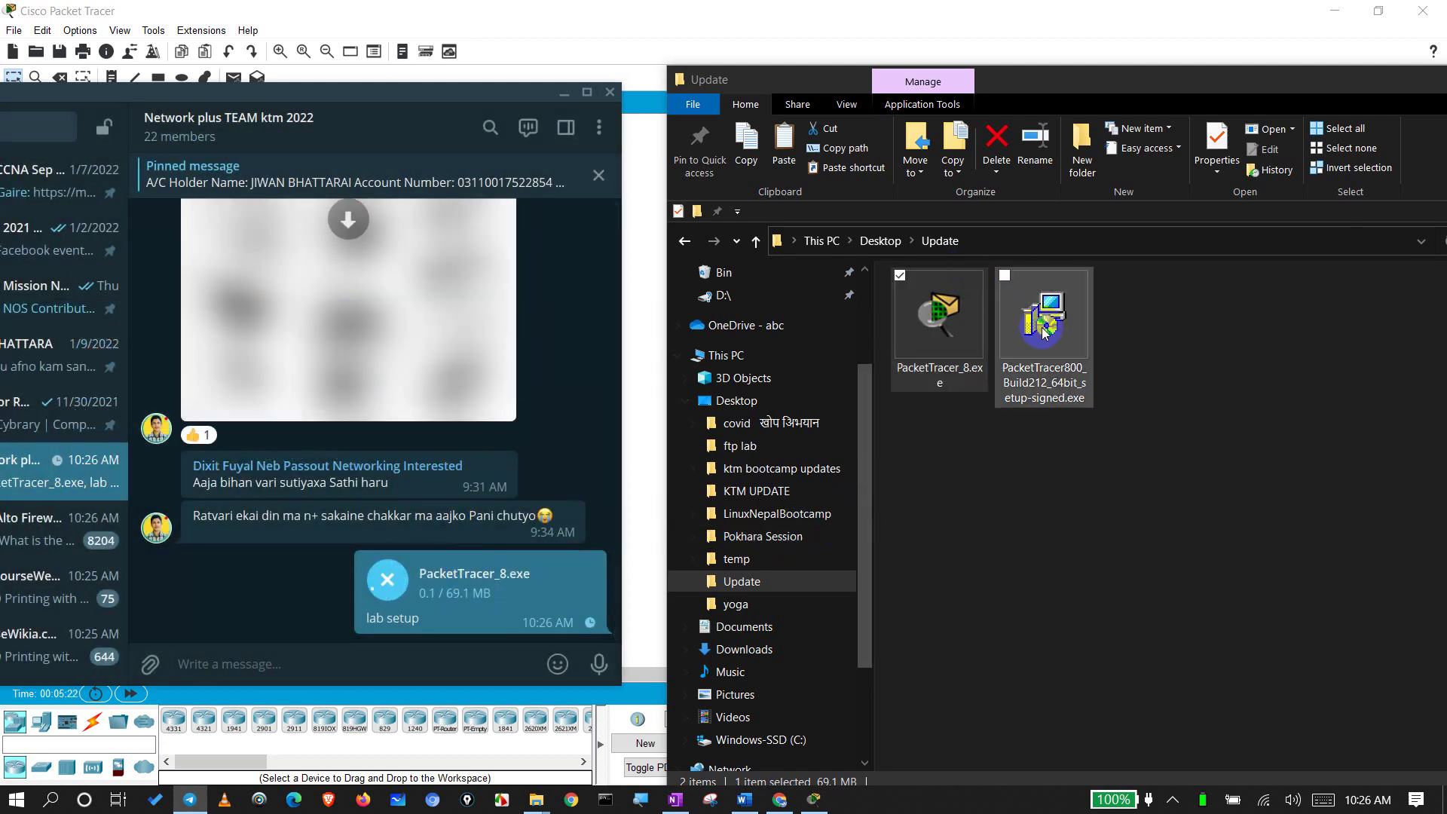
Step: Send PacketTracer800_Build212_64bit_setup-signed.exe to the group as well
click(993, 536)
click(1018, 375)
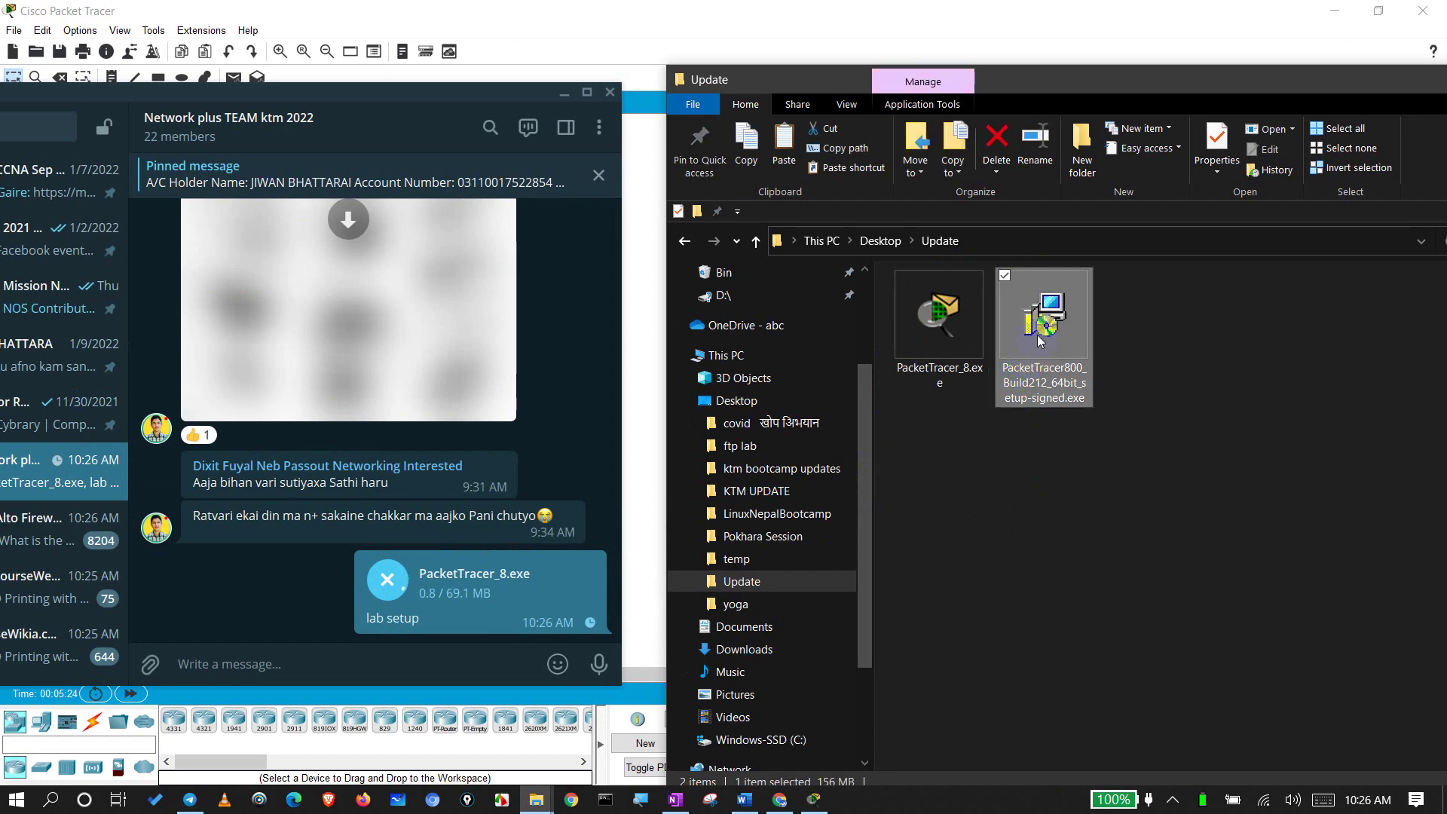
drag(400, 629, 279, 612)
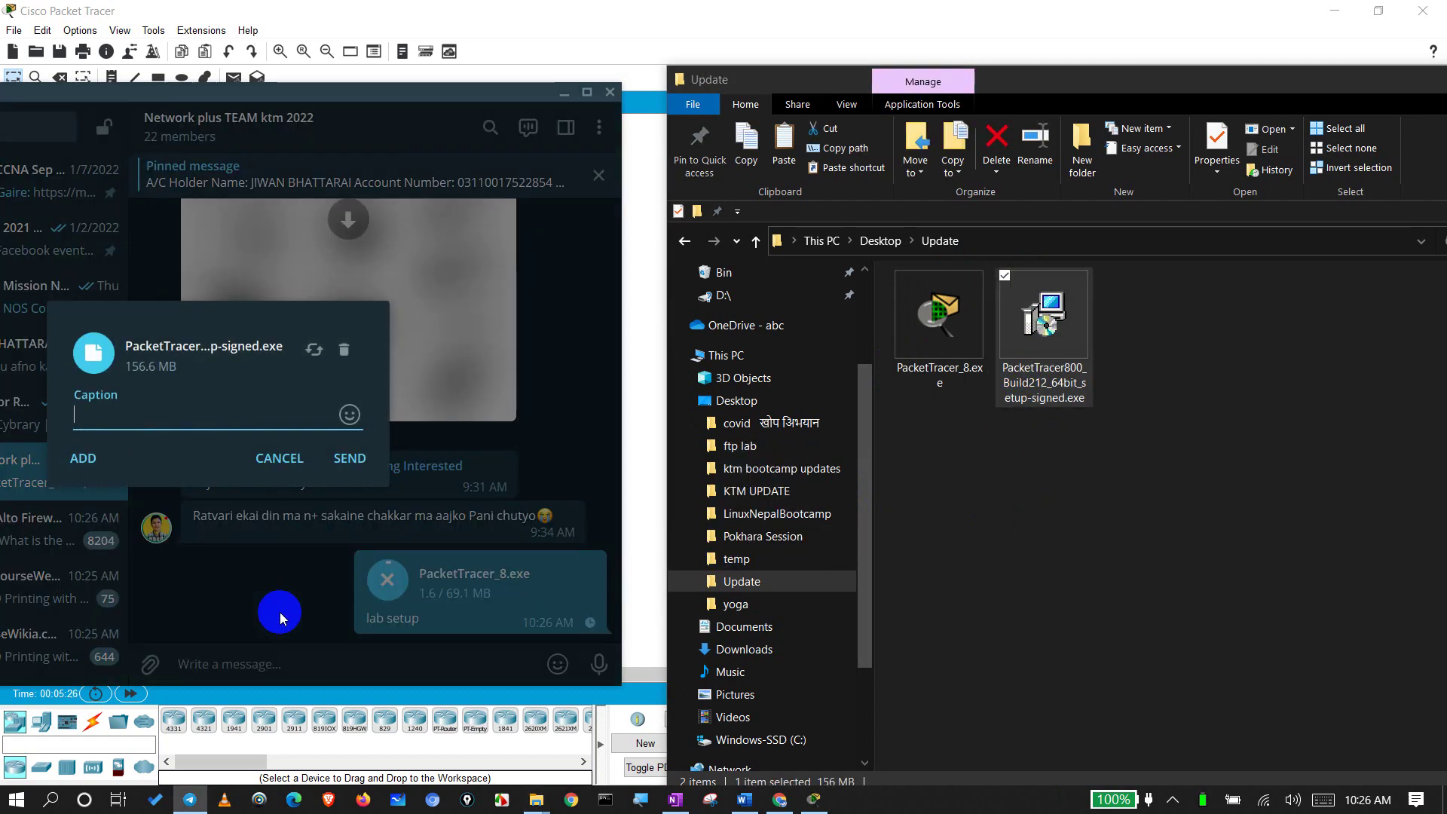
click(349, 458)
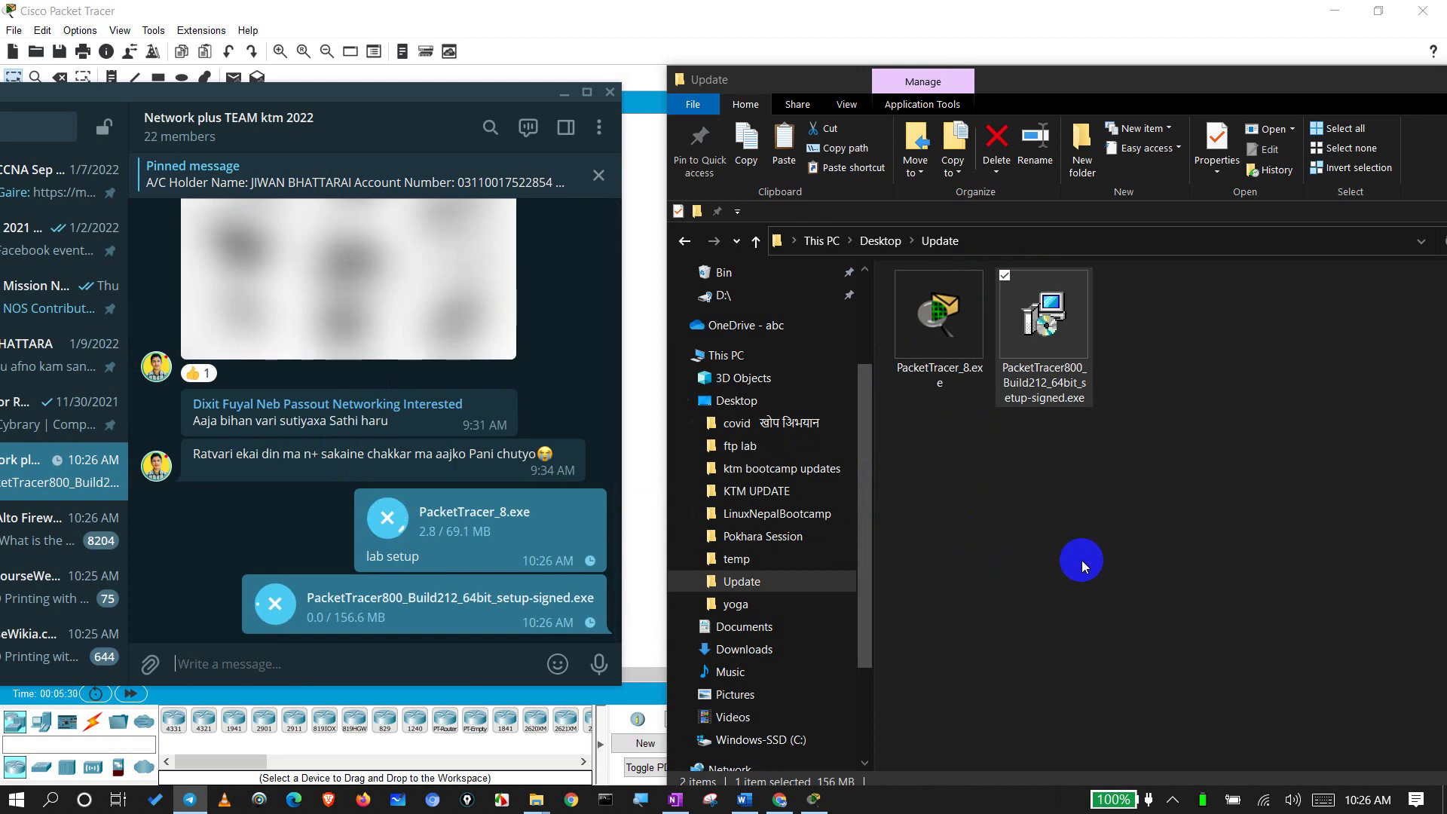
Step: Minimize Telegram and close the Update folder window
click(565, 93)
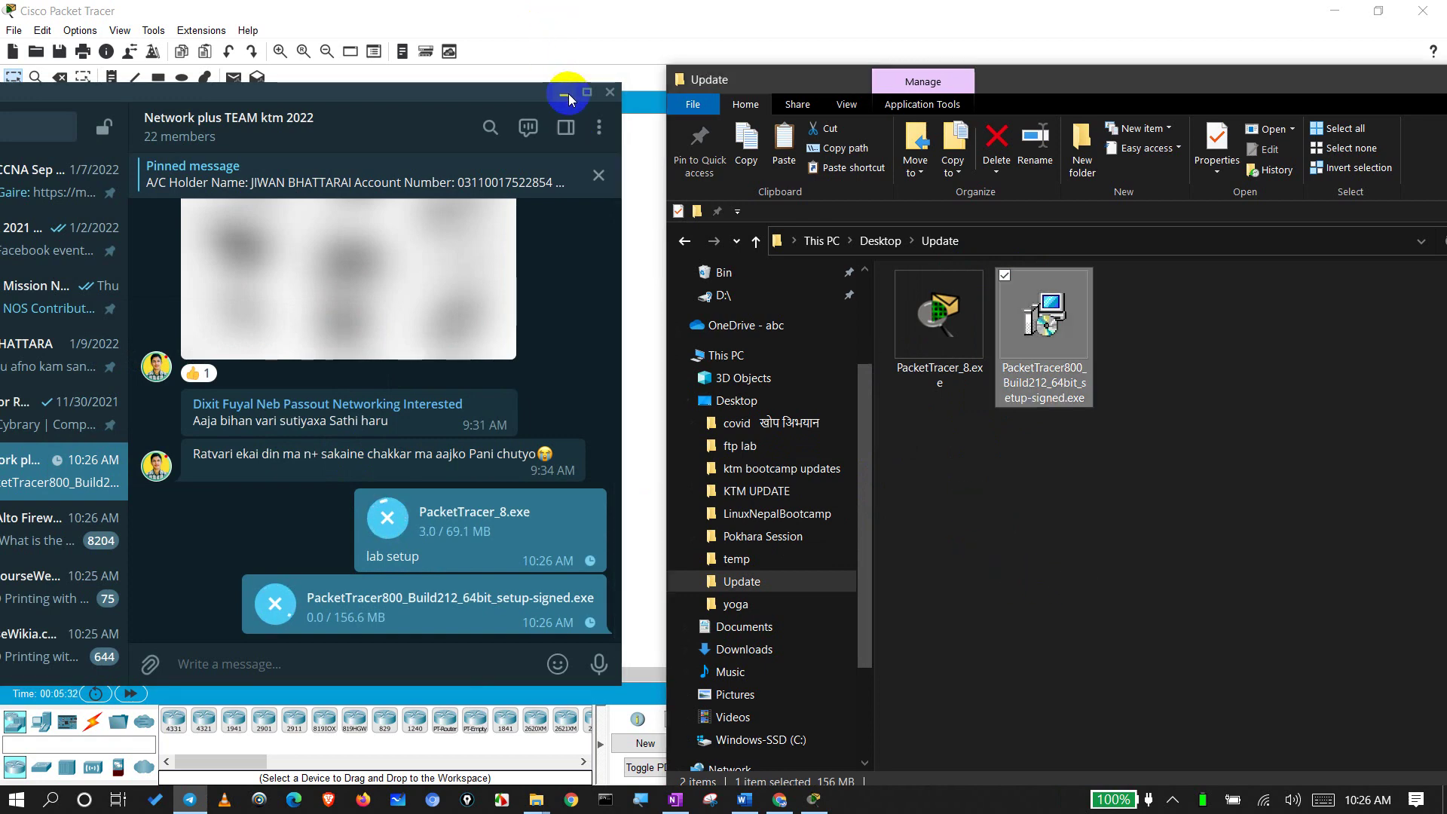
drag(1242, 72, 863, 13)
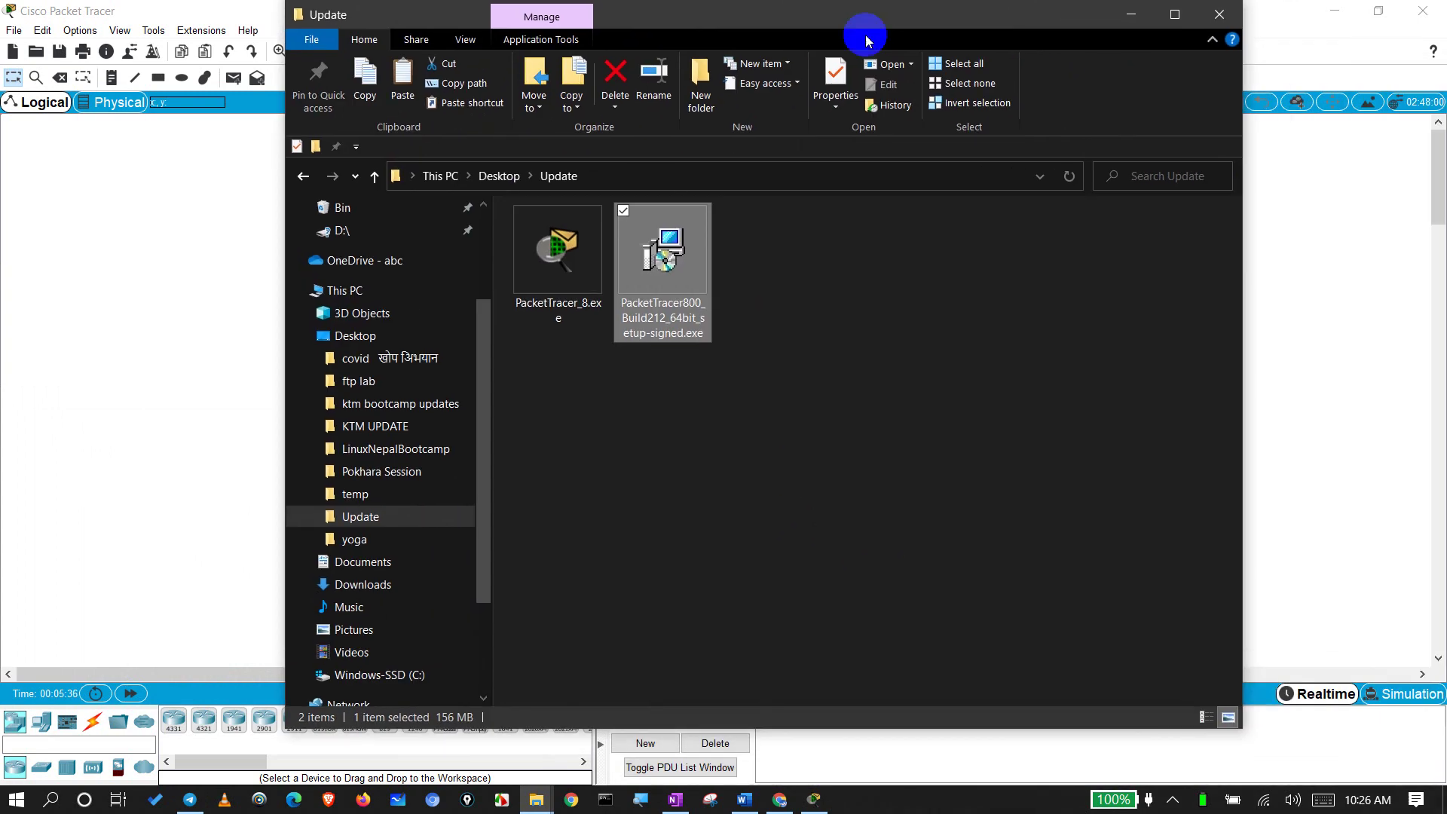
click(1221, 16)
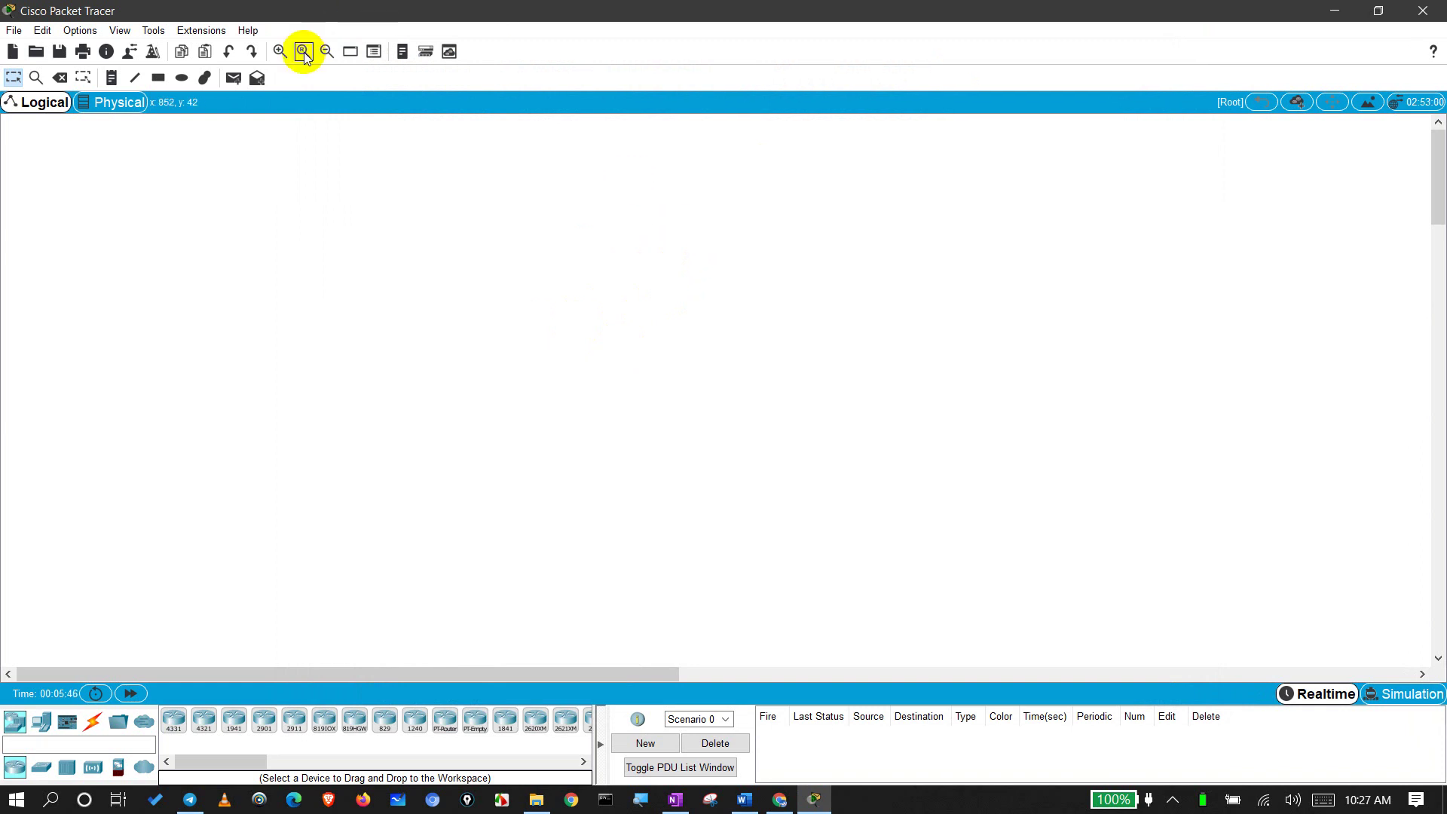
click(280, 52)
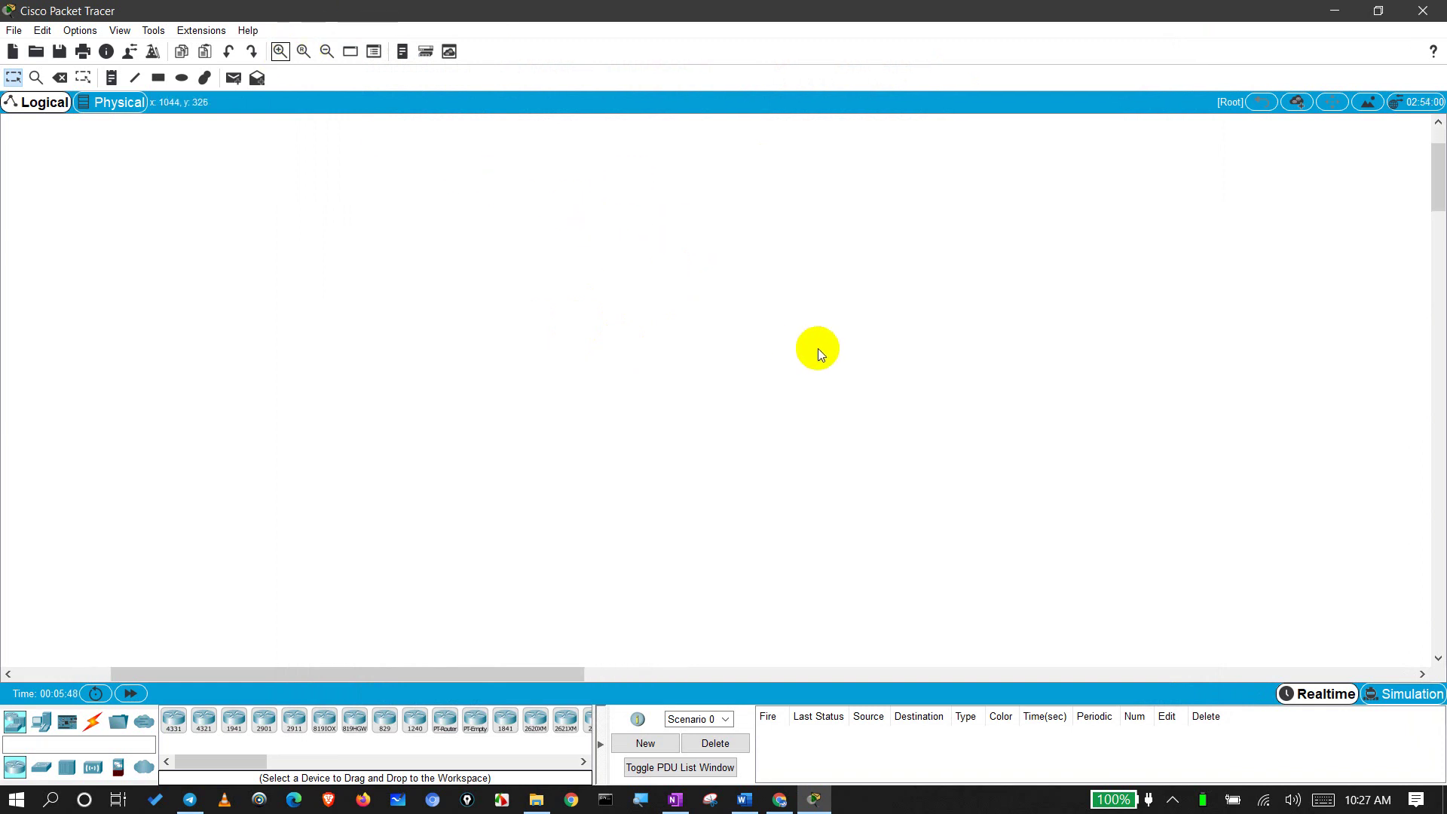
drag(897, 225, 928, 339)
drag(823, 354, 323, 478)
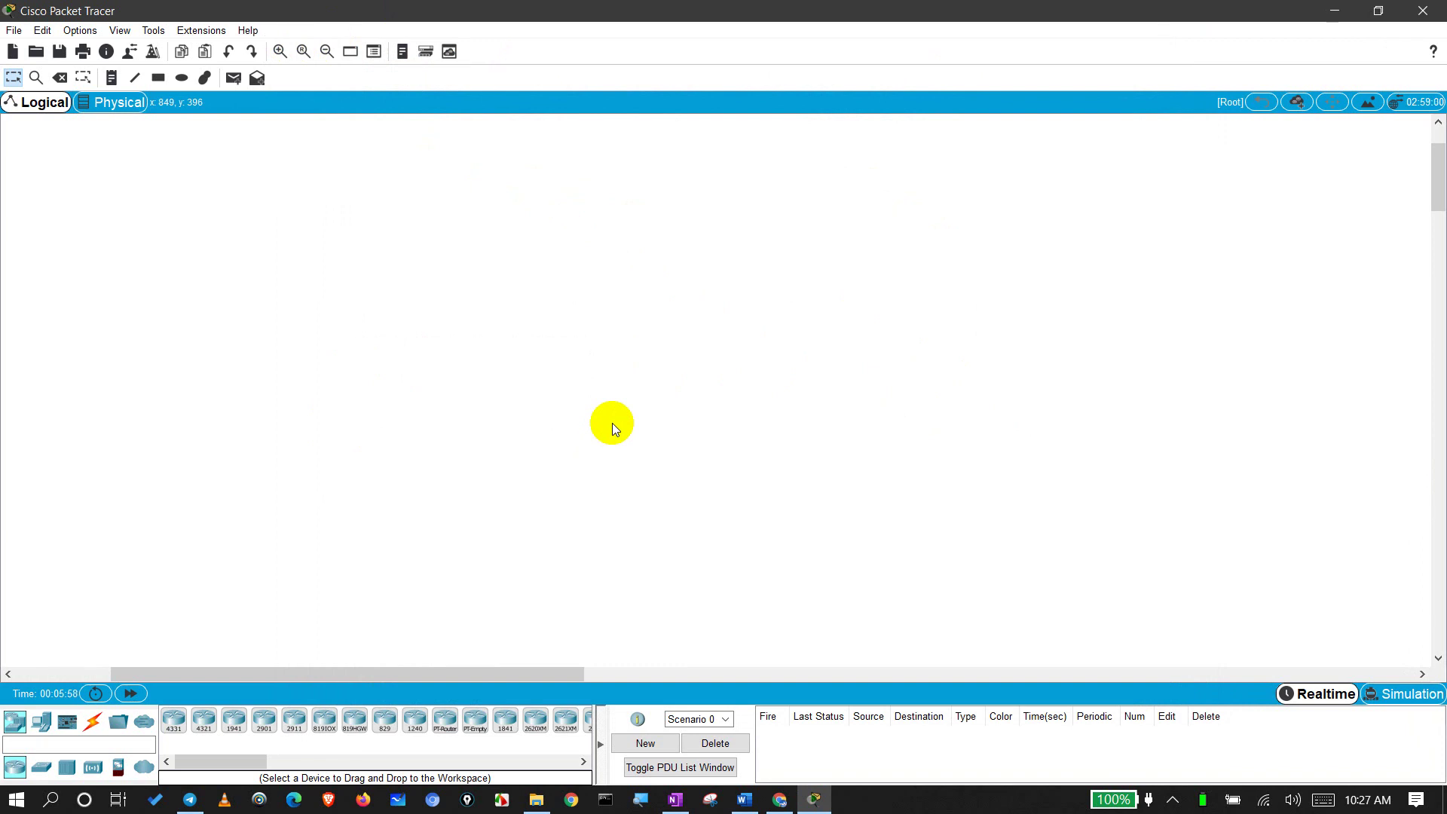
drag(698, 349, 633, 414)
drag(731, 461, 589, 365)
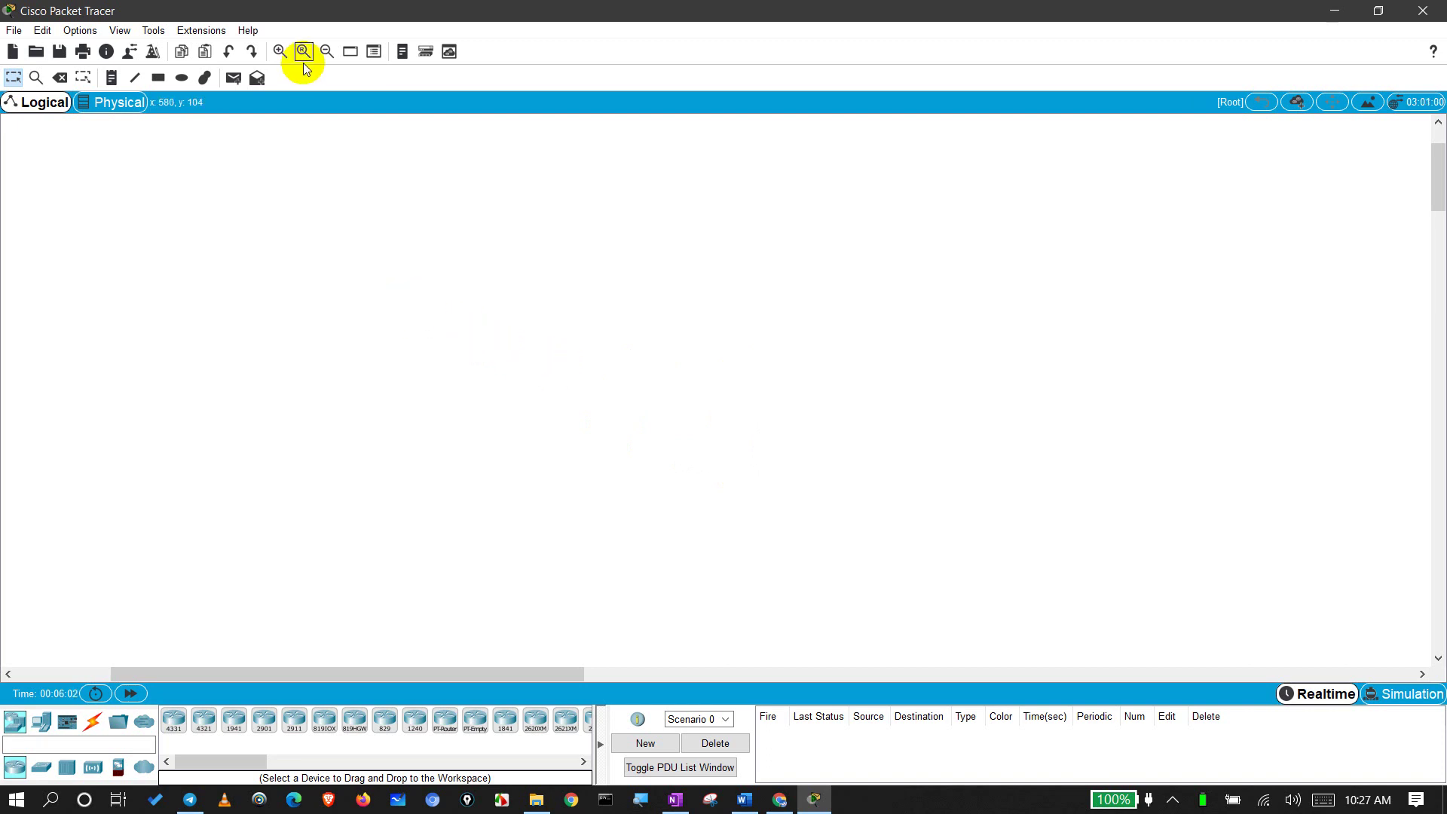
click(278, 53)
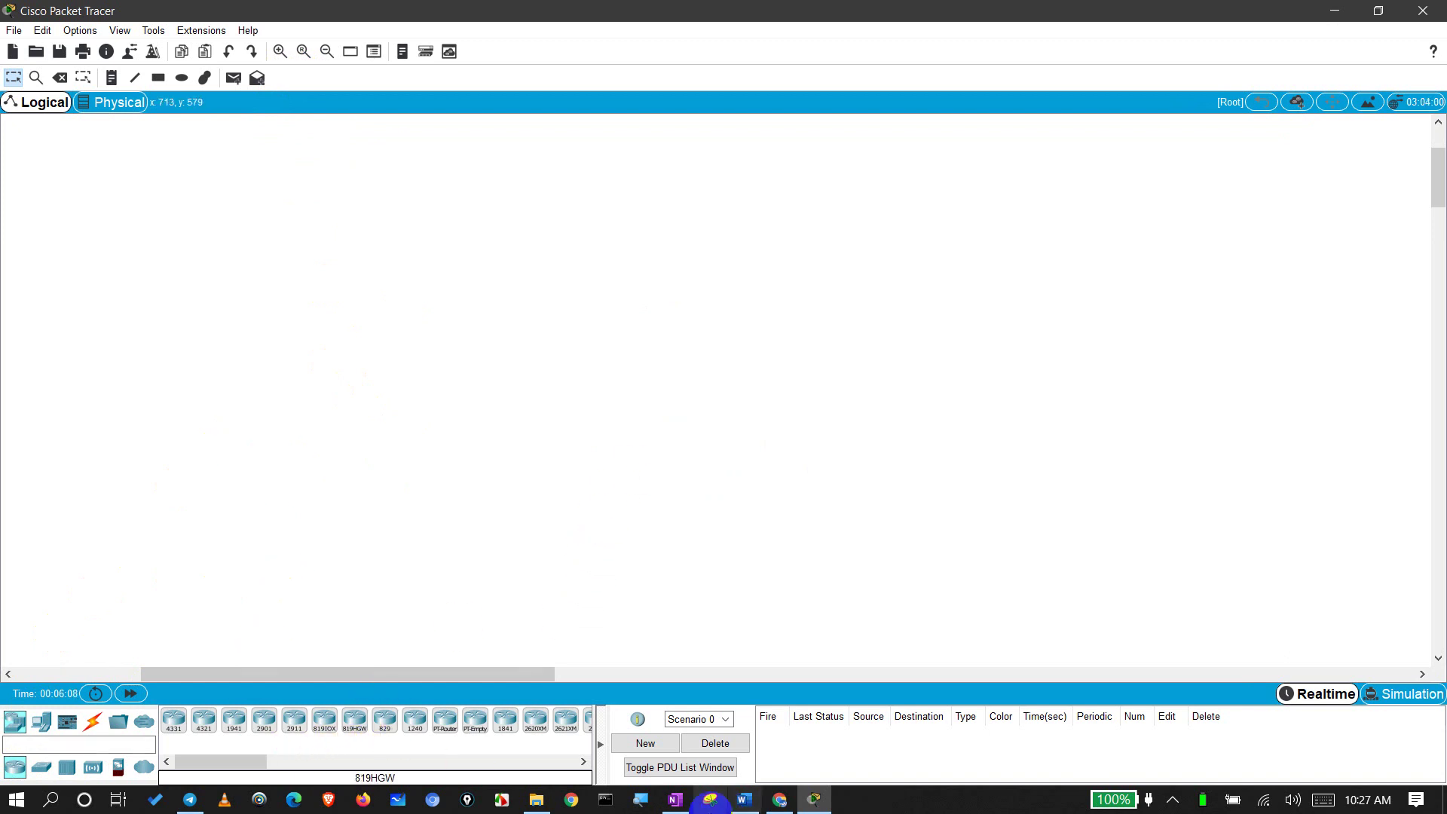
click(638, 804)
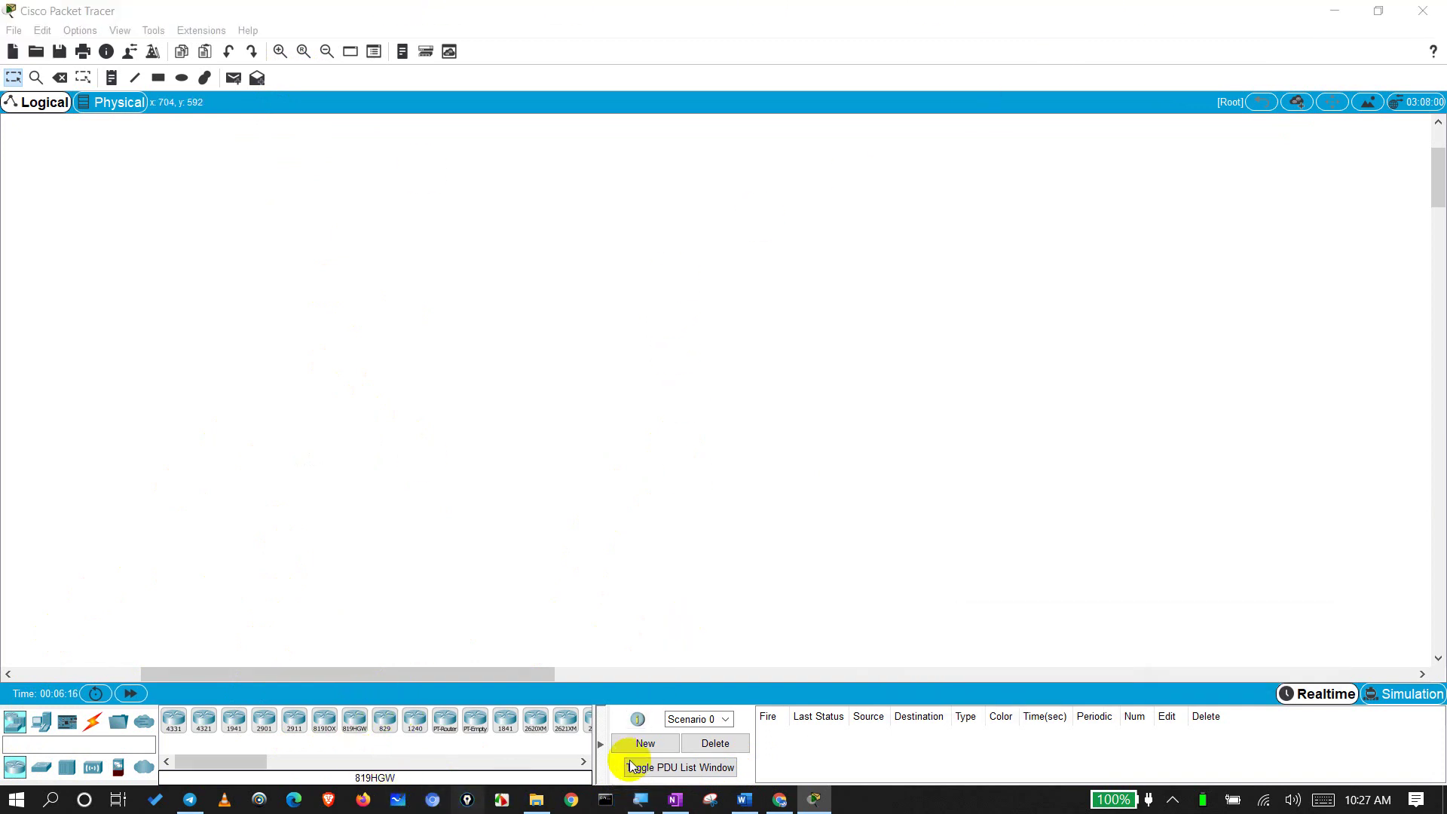
click(641, 803)
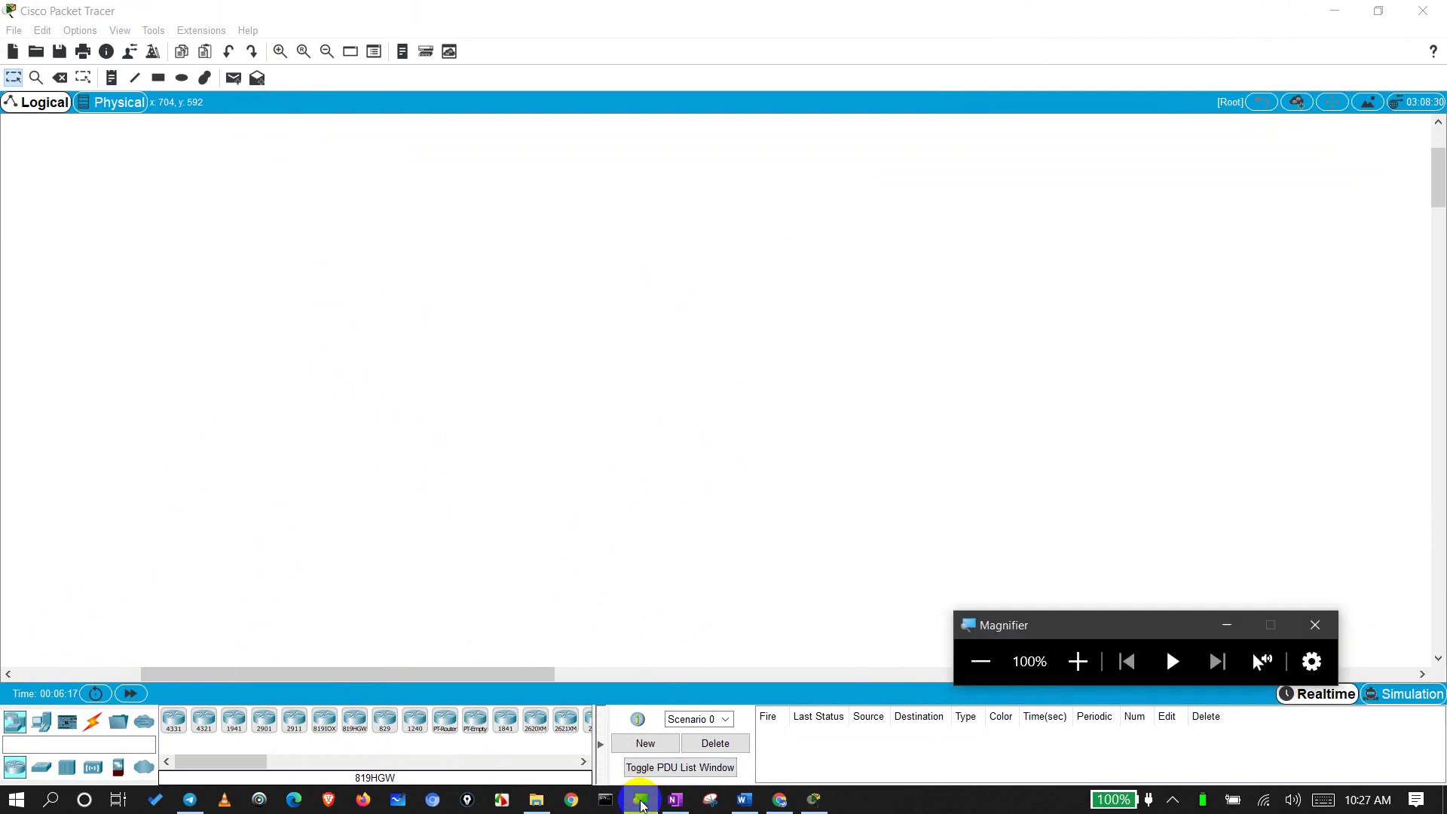
click(1076, 660)
click(1079, 661)
click(1079, 660)
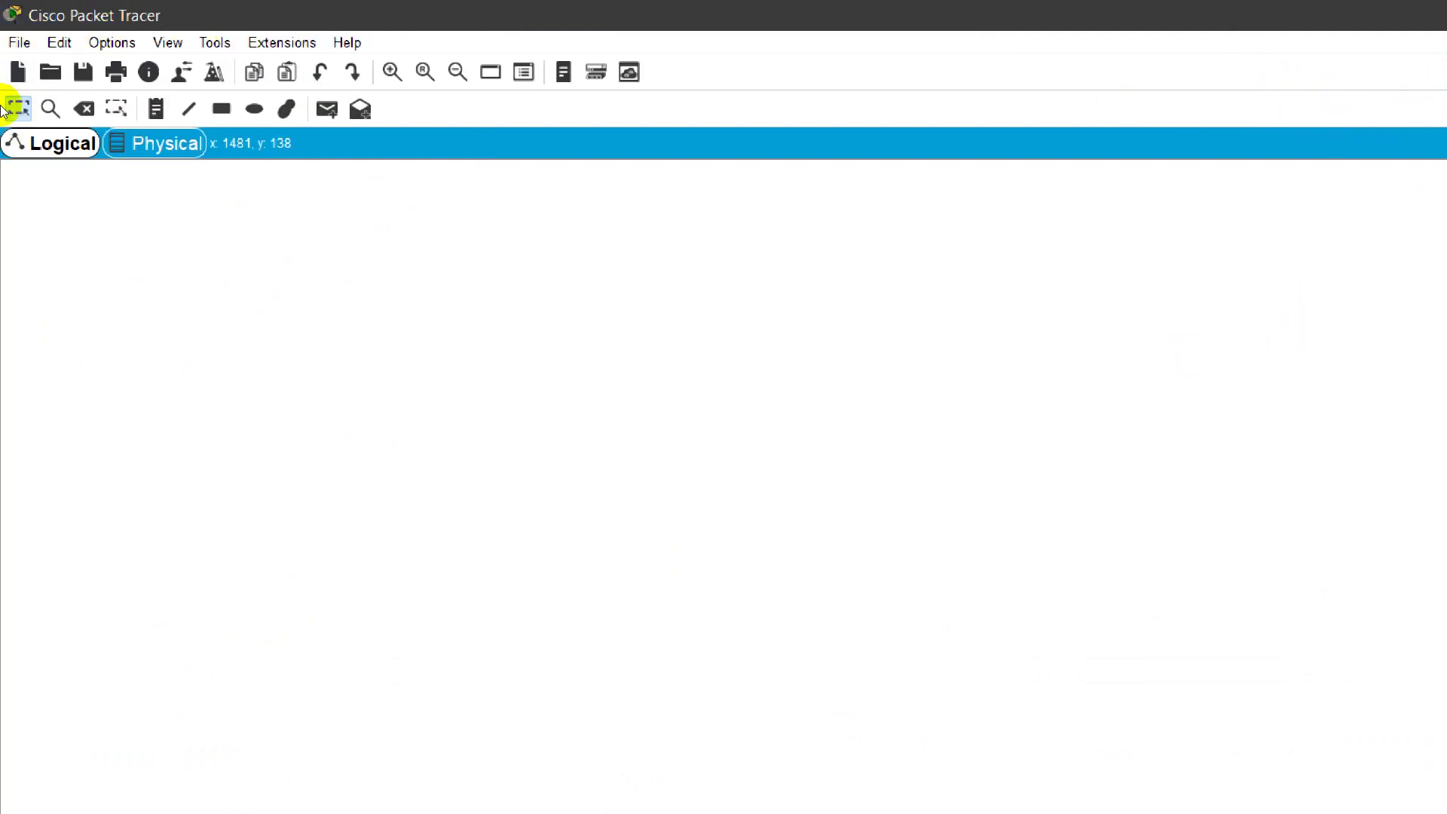
click(40, 148)
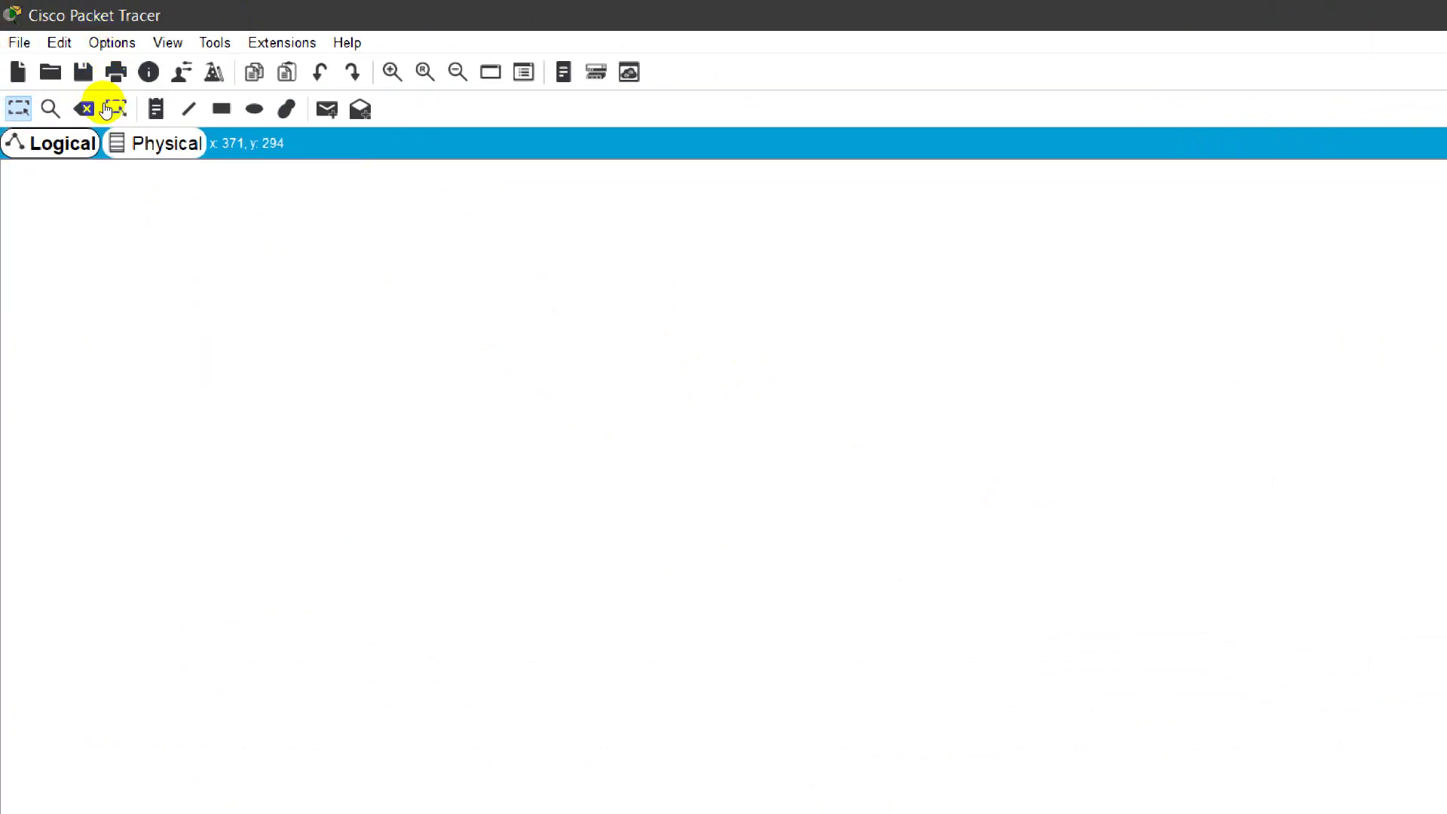
key(shift+p)
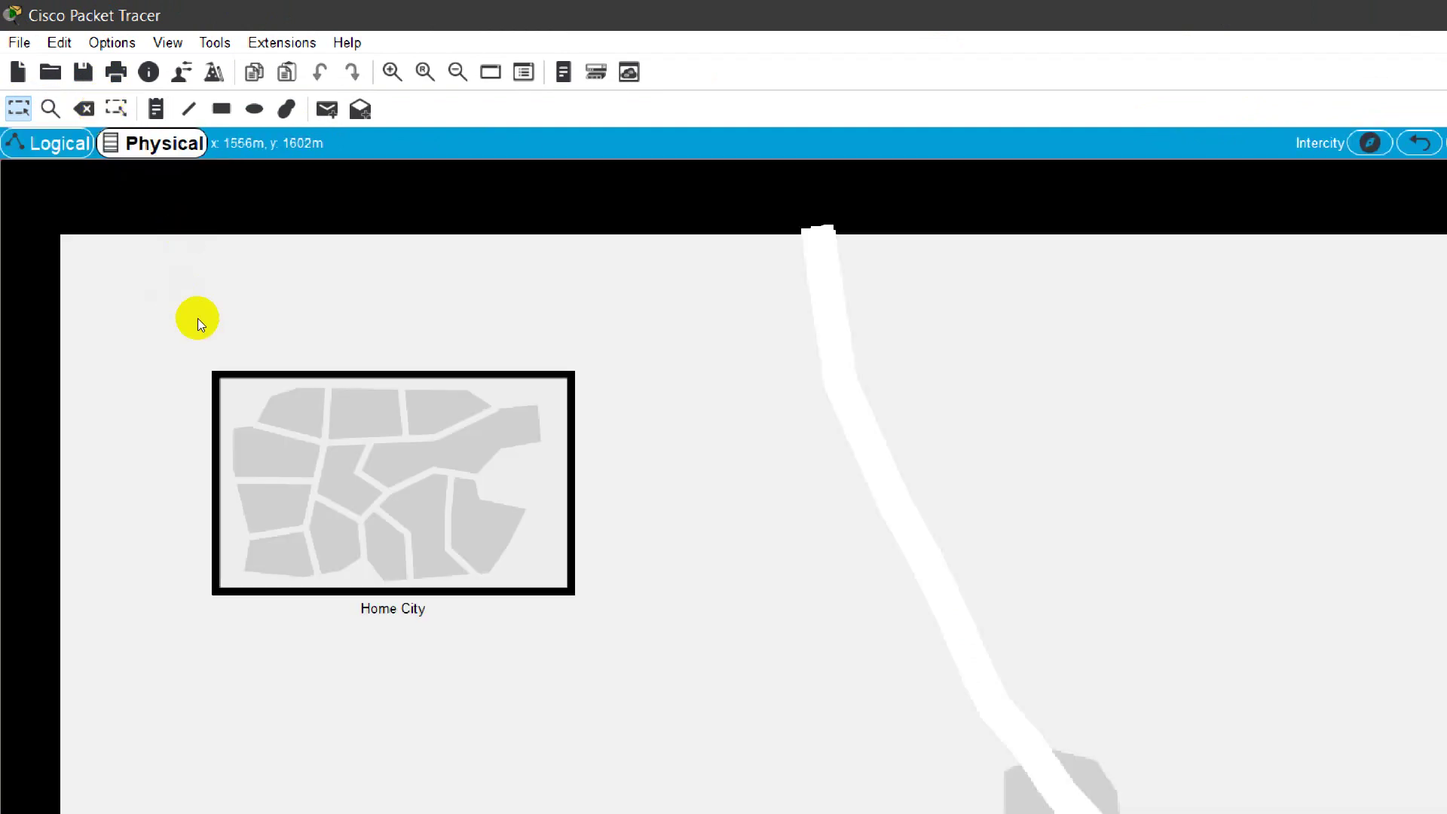
click(285, 387)
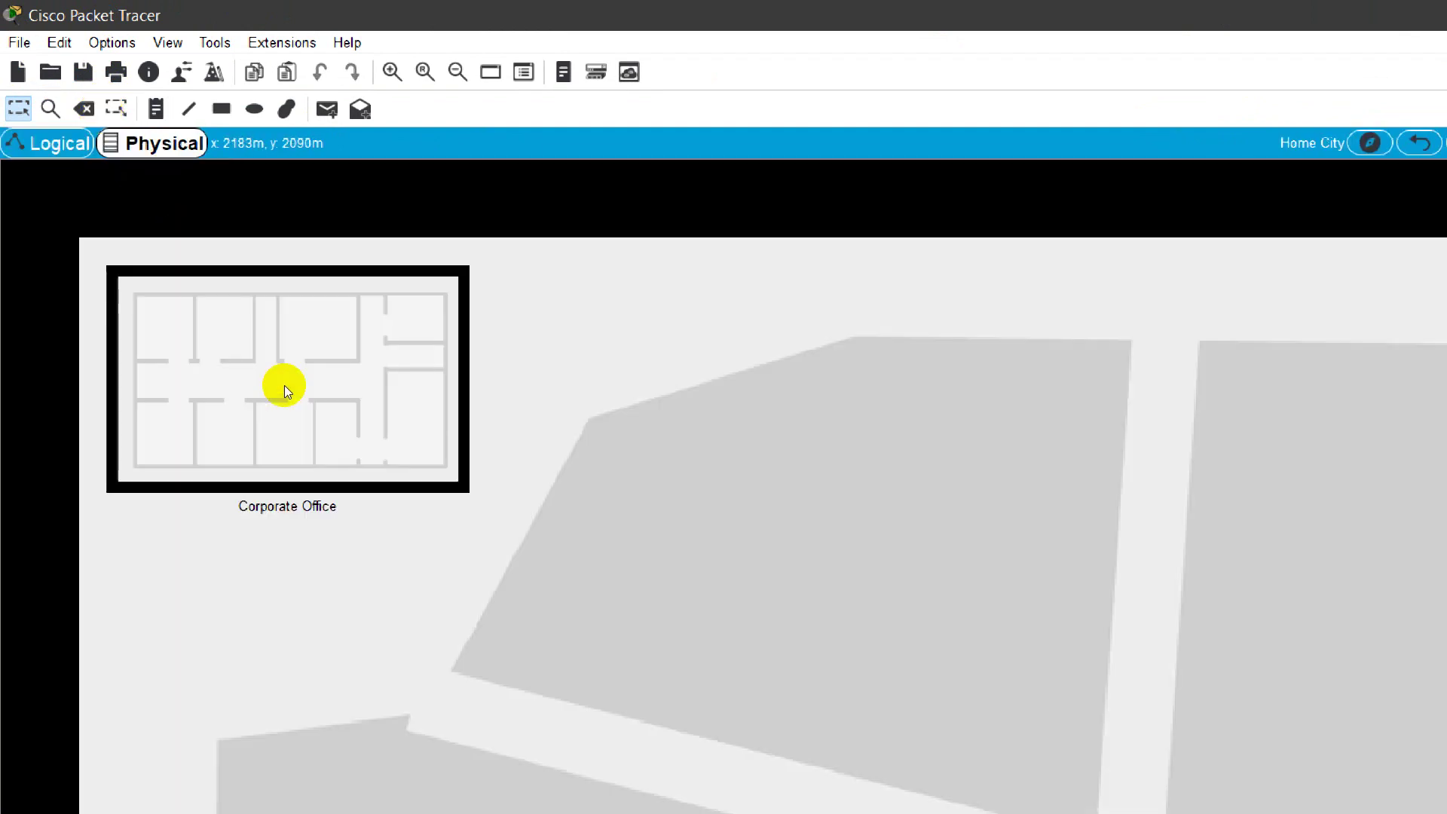
click(205, 251)
scroll(812, 417, down, 4)
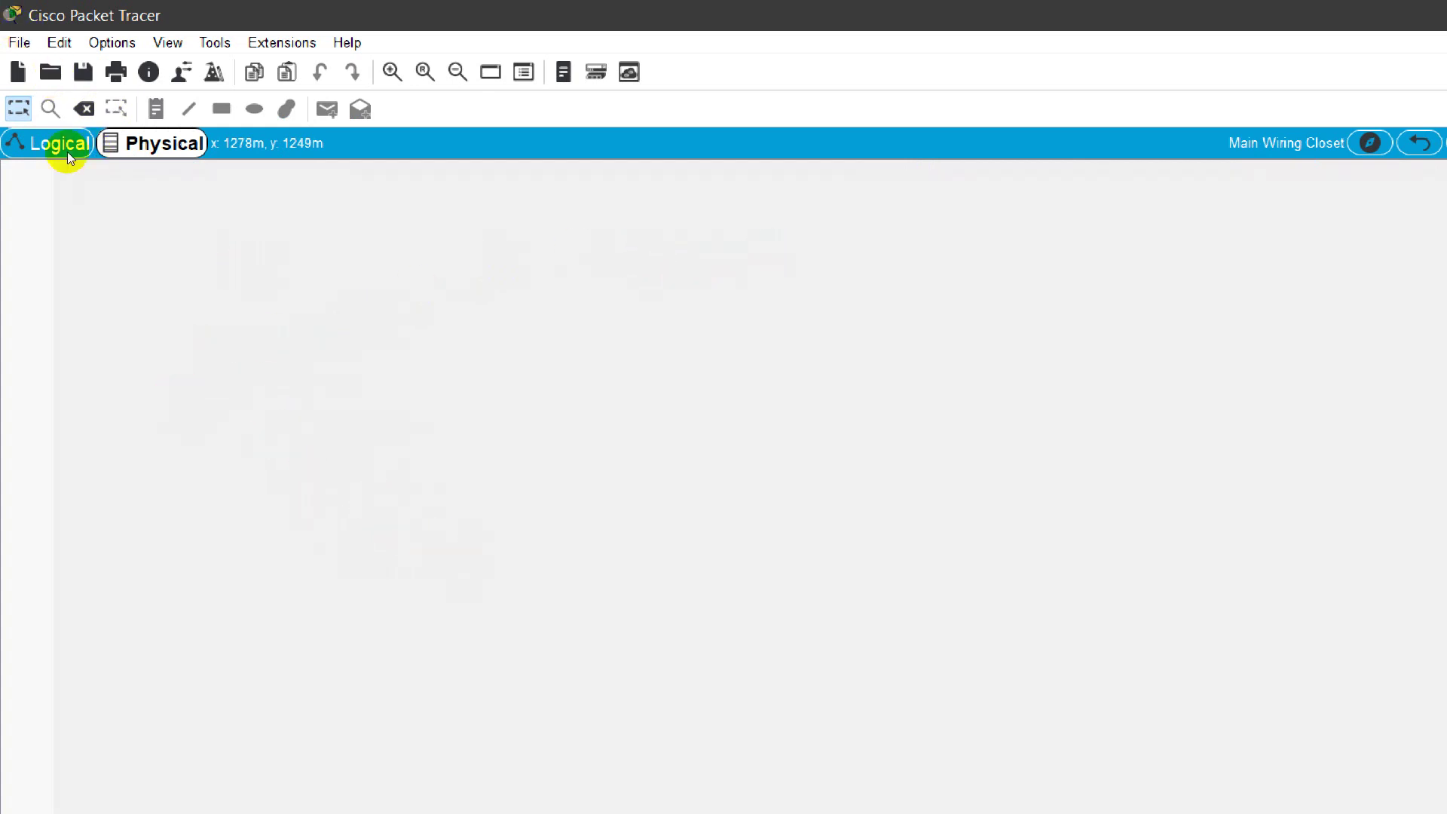
click(40, 130)
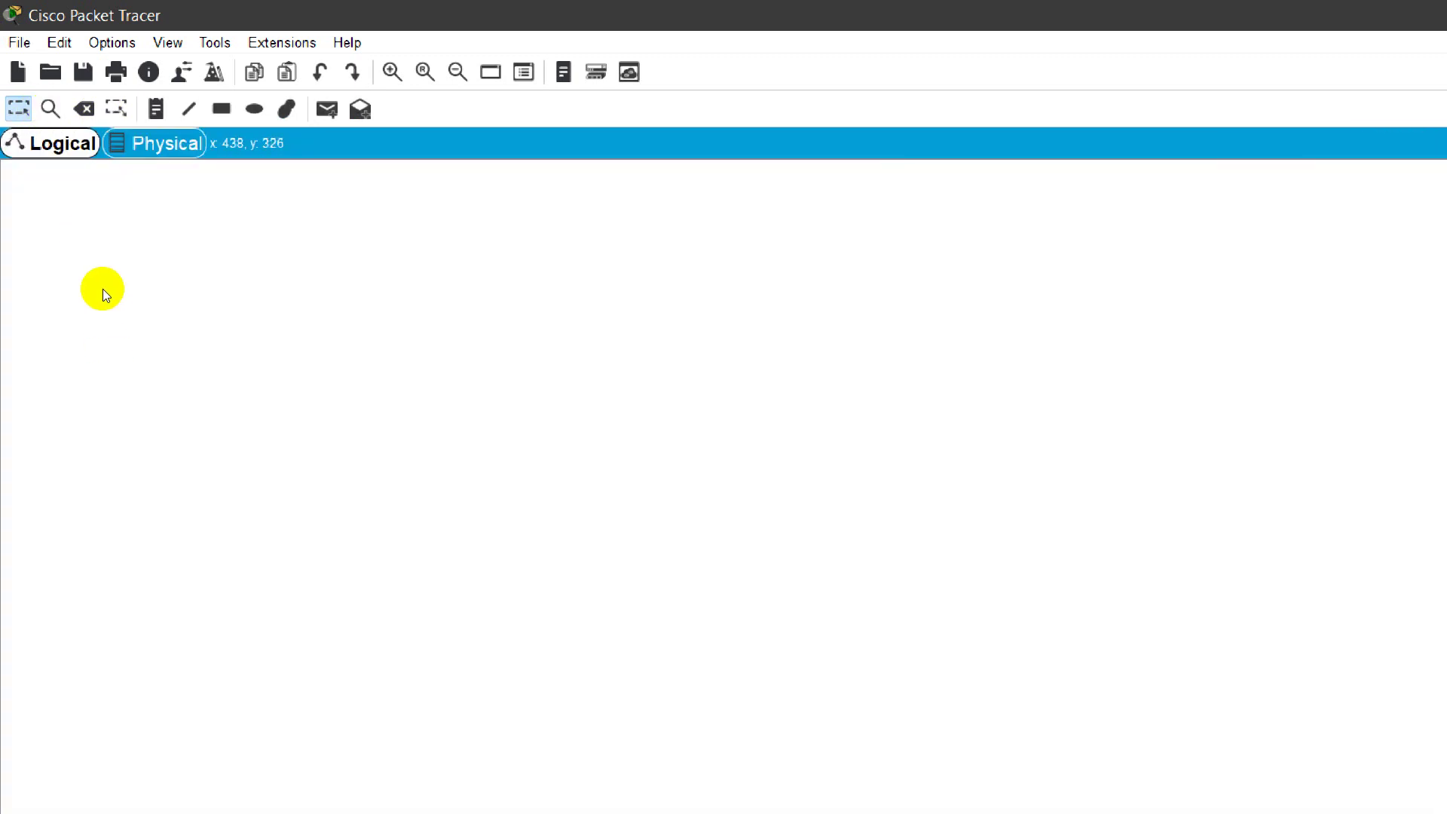
Step: Place a 2960-24TT switch on the workspace and switch to the physical rack view
key(super+plus)
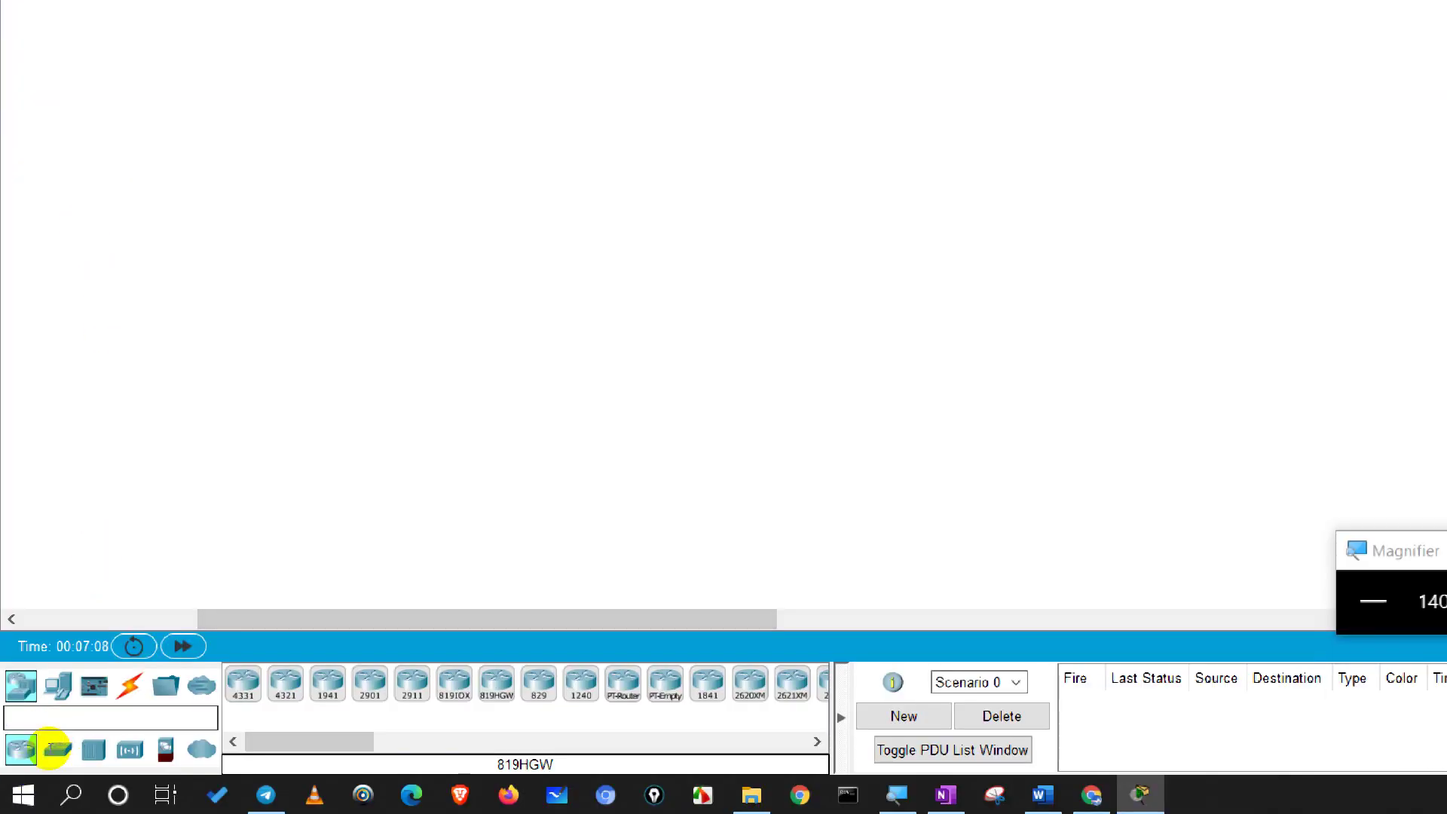
drag(35, 770, 250, 423)
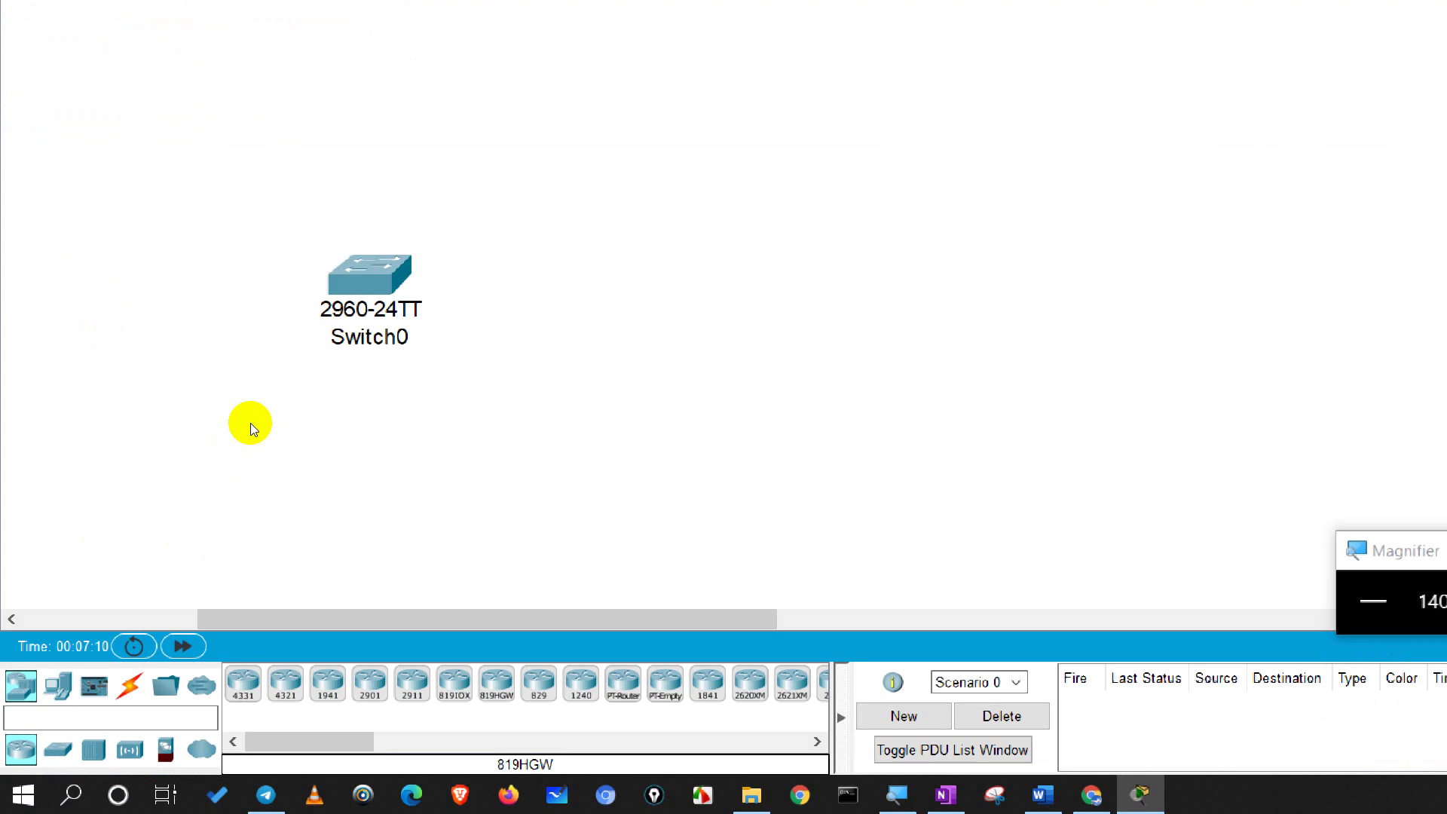
scroll(104, 364, up, 3)
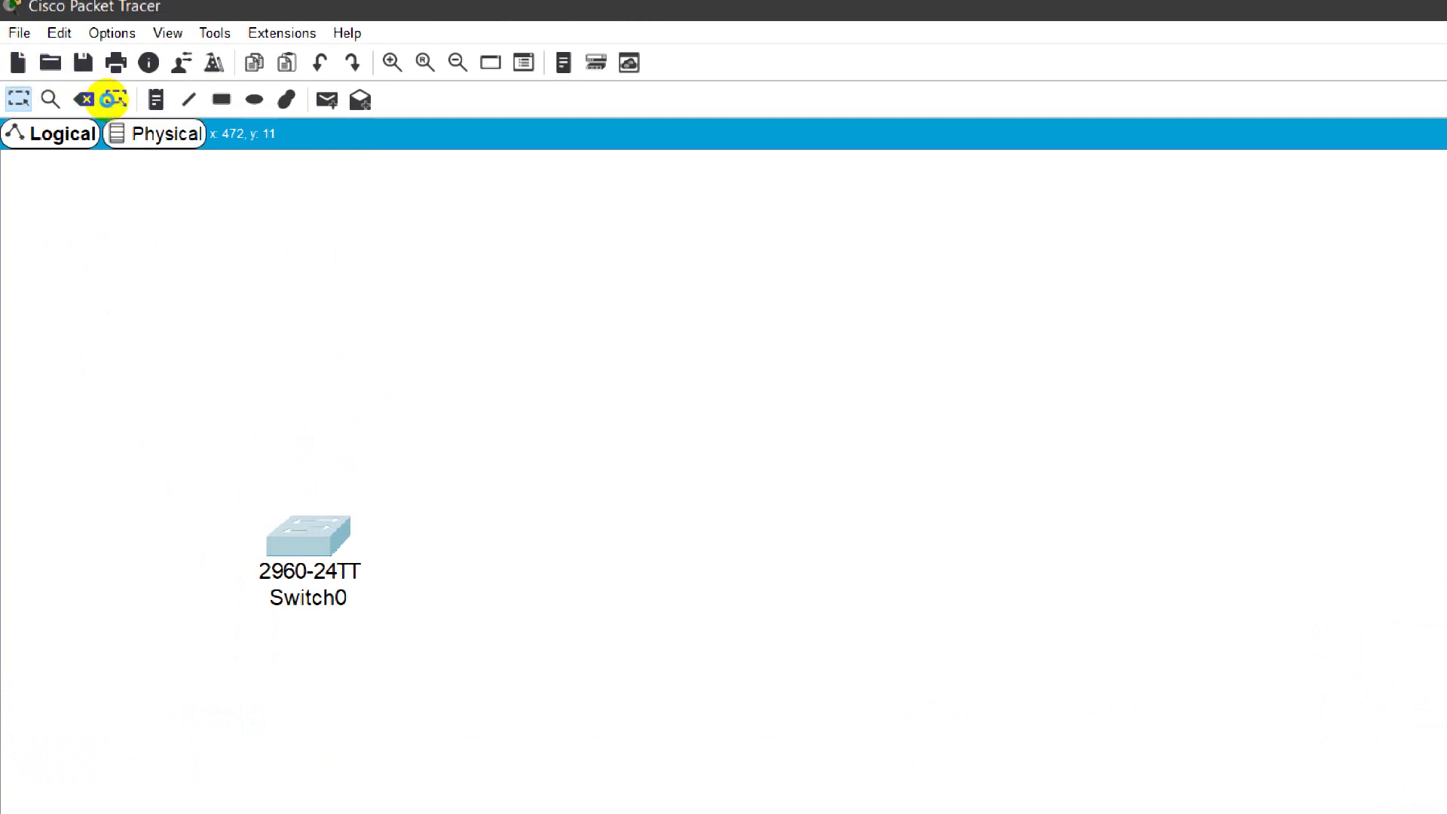
key(shift+p)
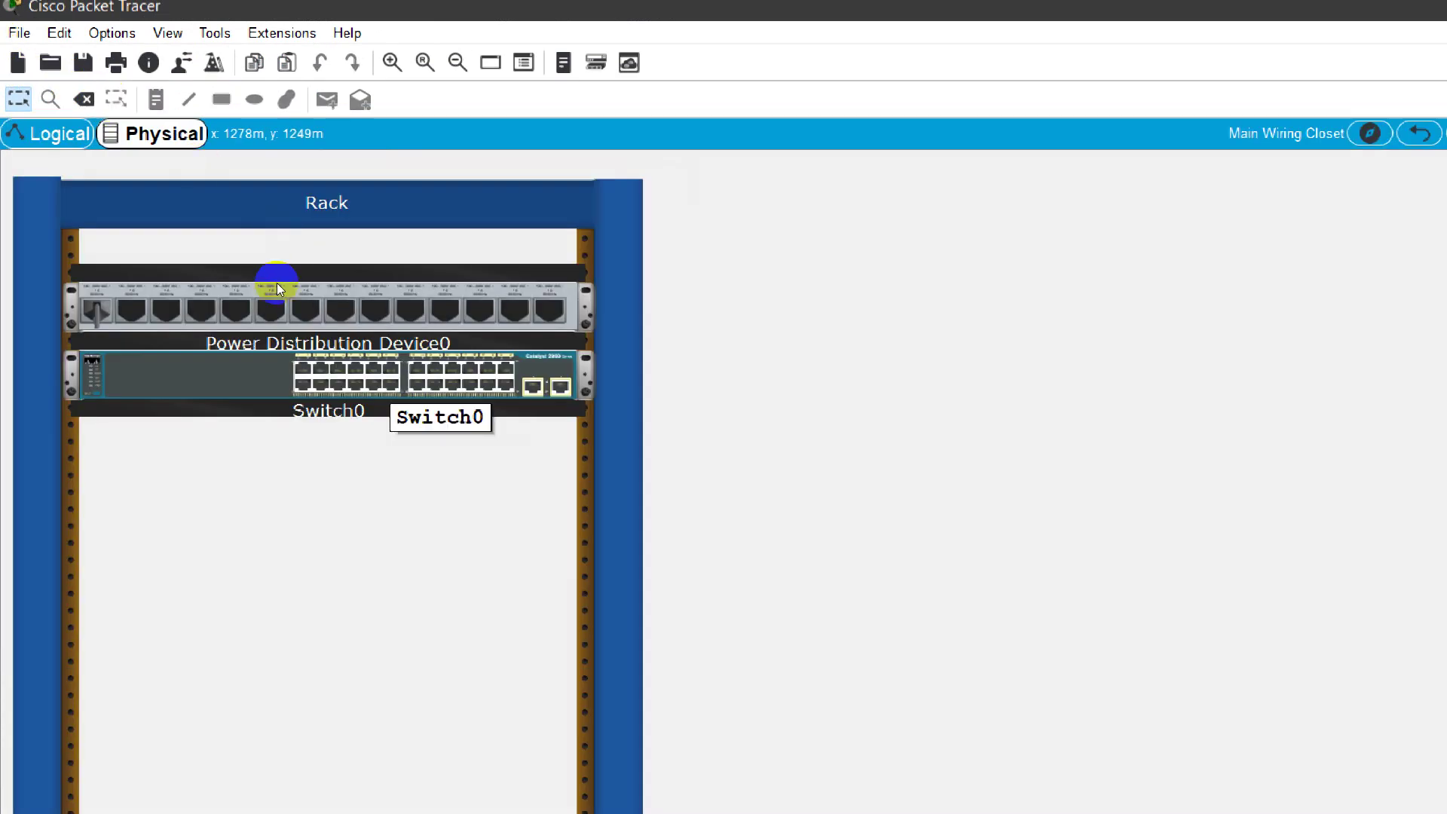
scroll(277, 284, down, 3)
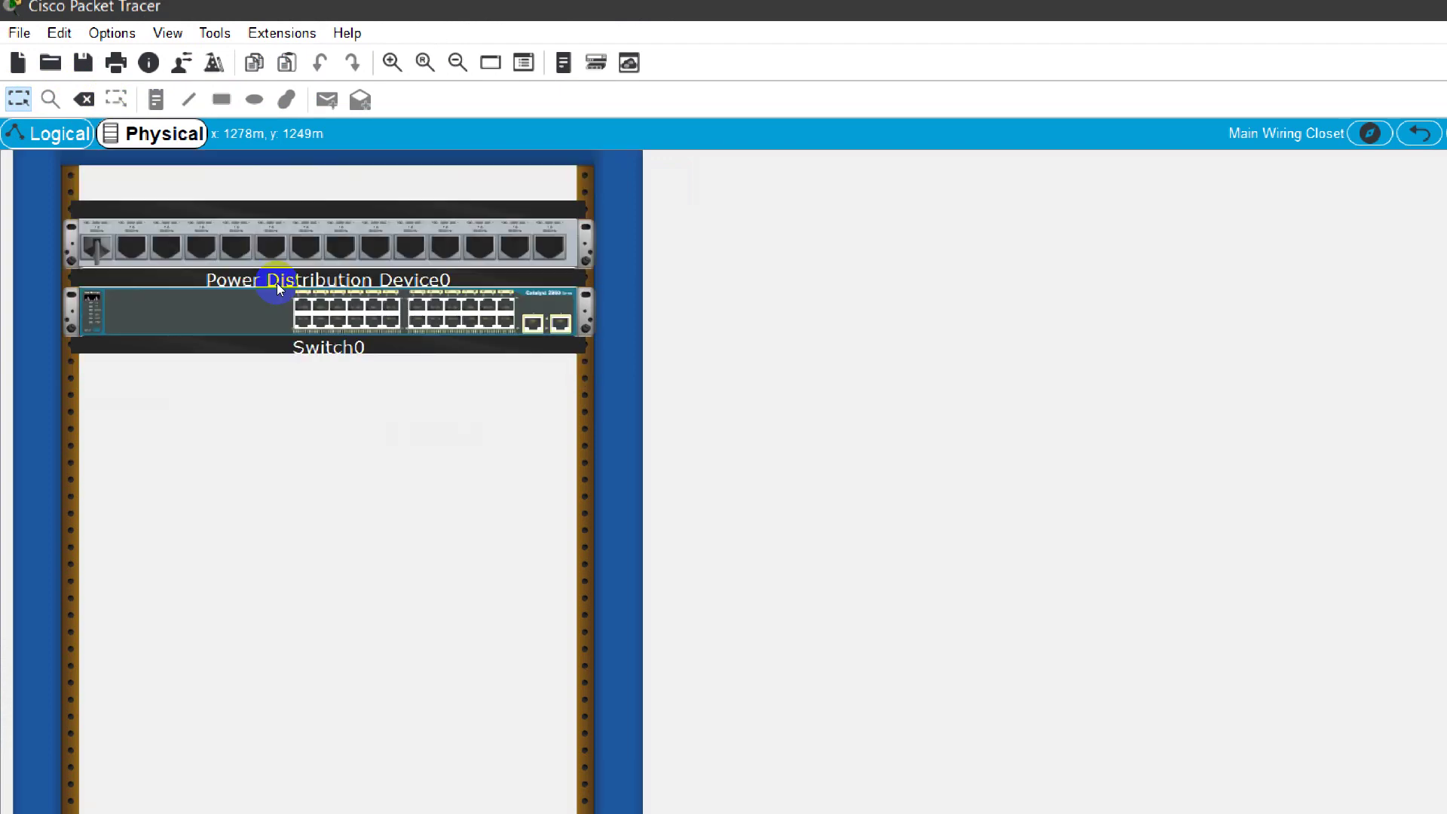
scroll(278, 284, up, 2)
Step: Browse Switch0's CLI, Config, Physical and Attributes tabs, then close its window
click(290, 249)
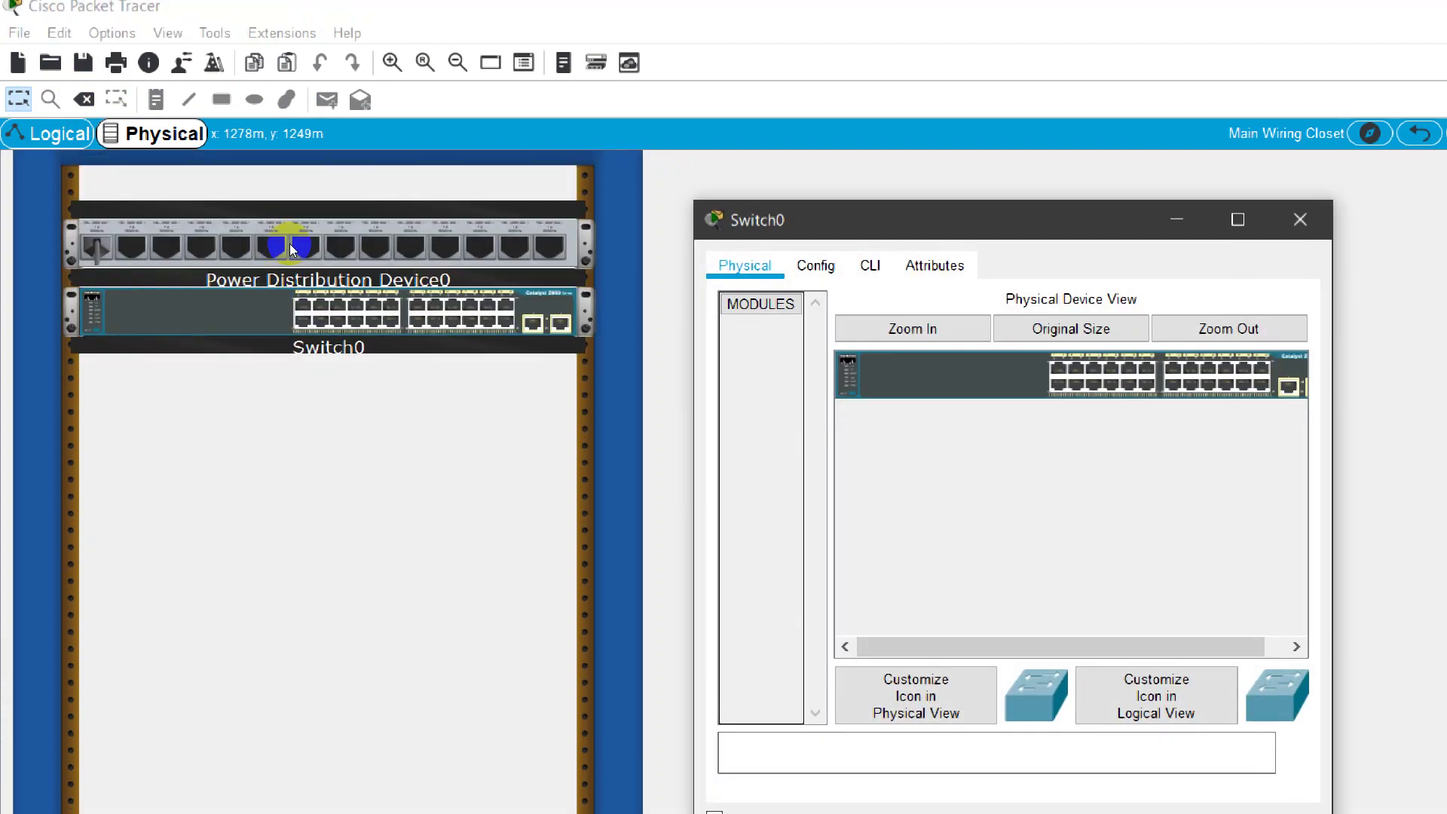
click(871, 265)
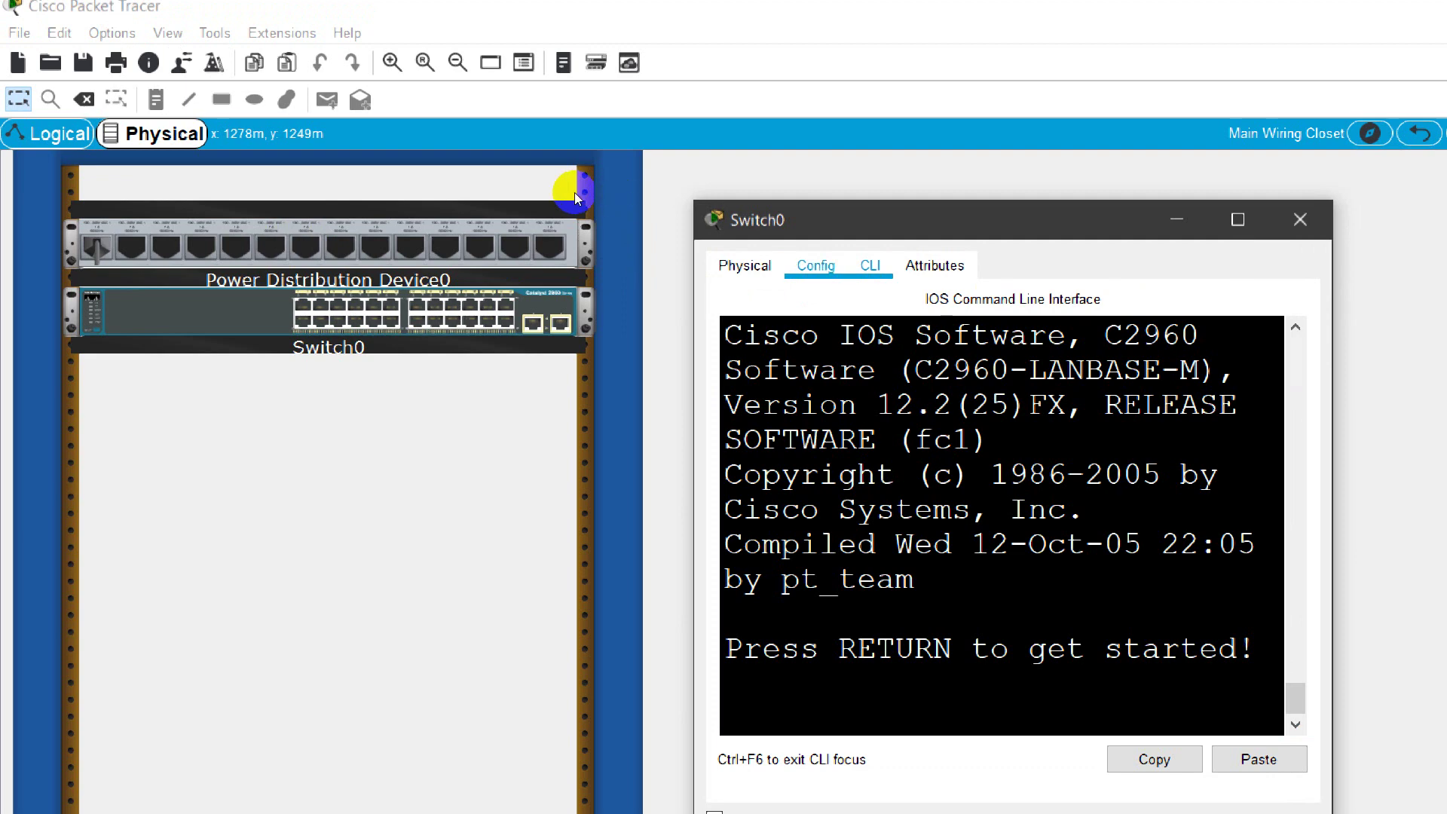
click(815, 265)
click(744, 265)
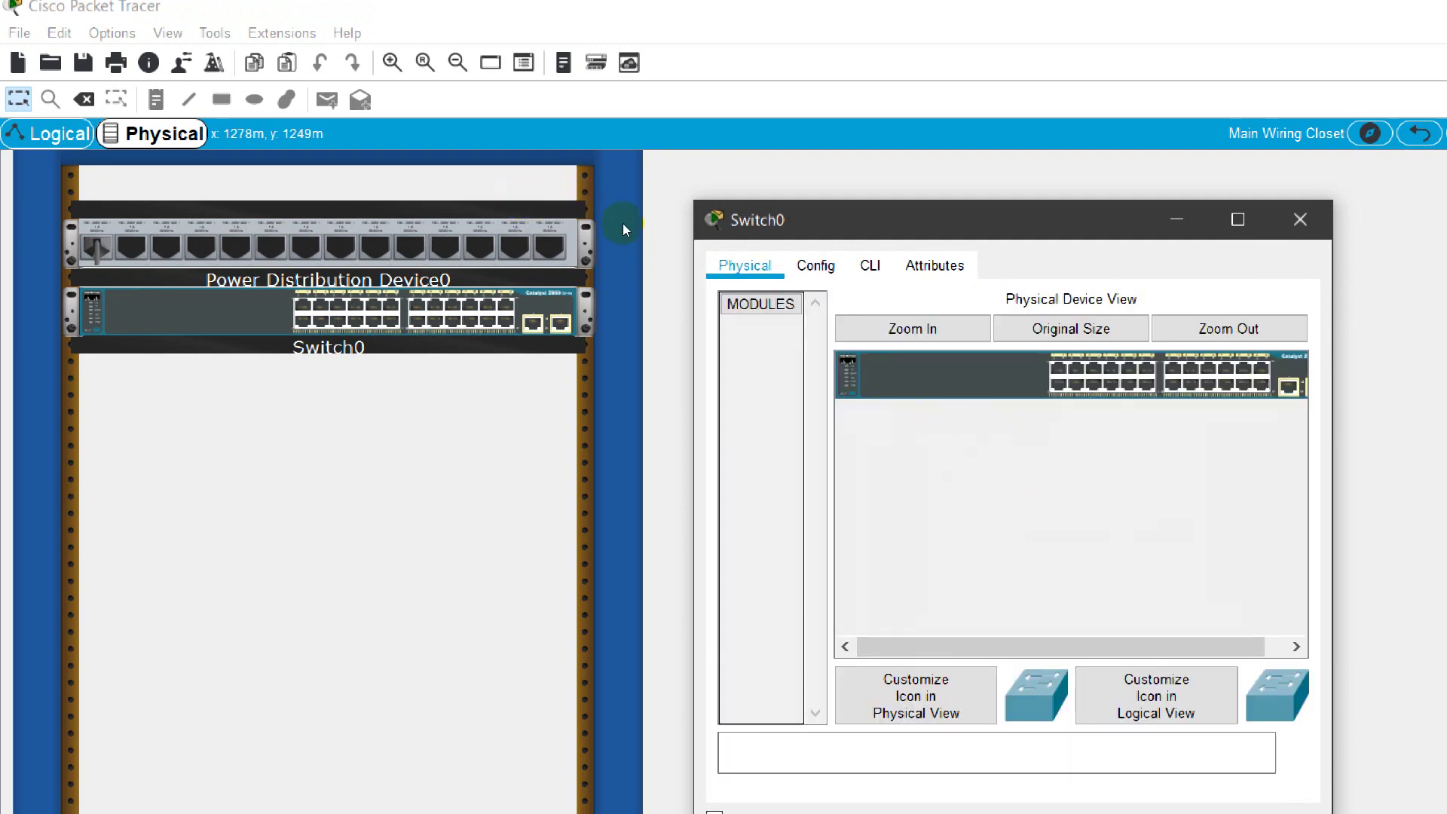
click(934, 265)
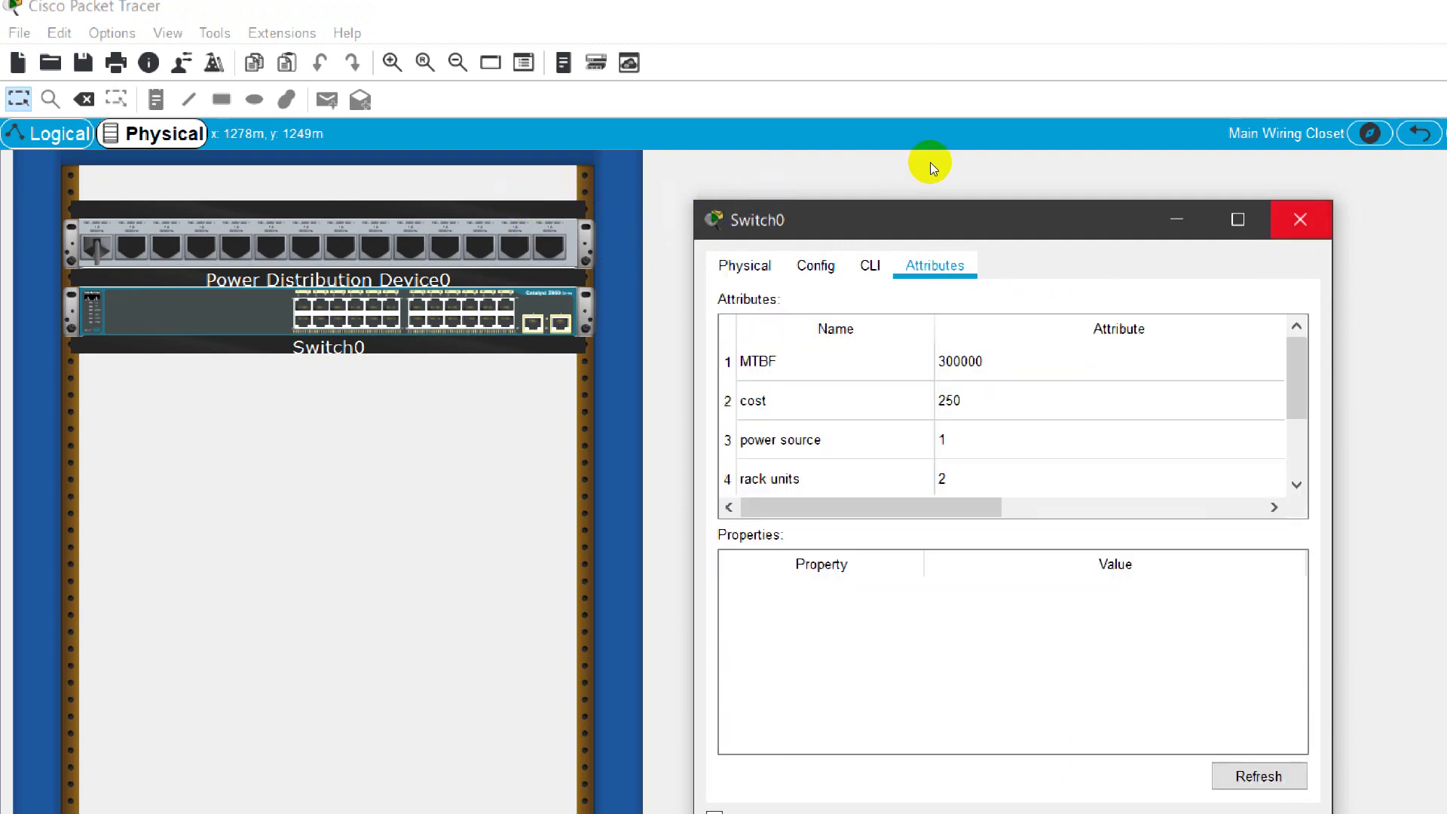
click(1300, 220)
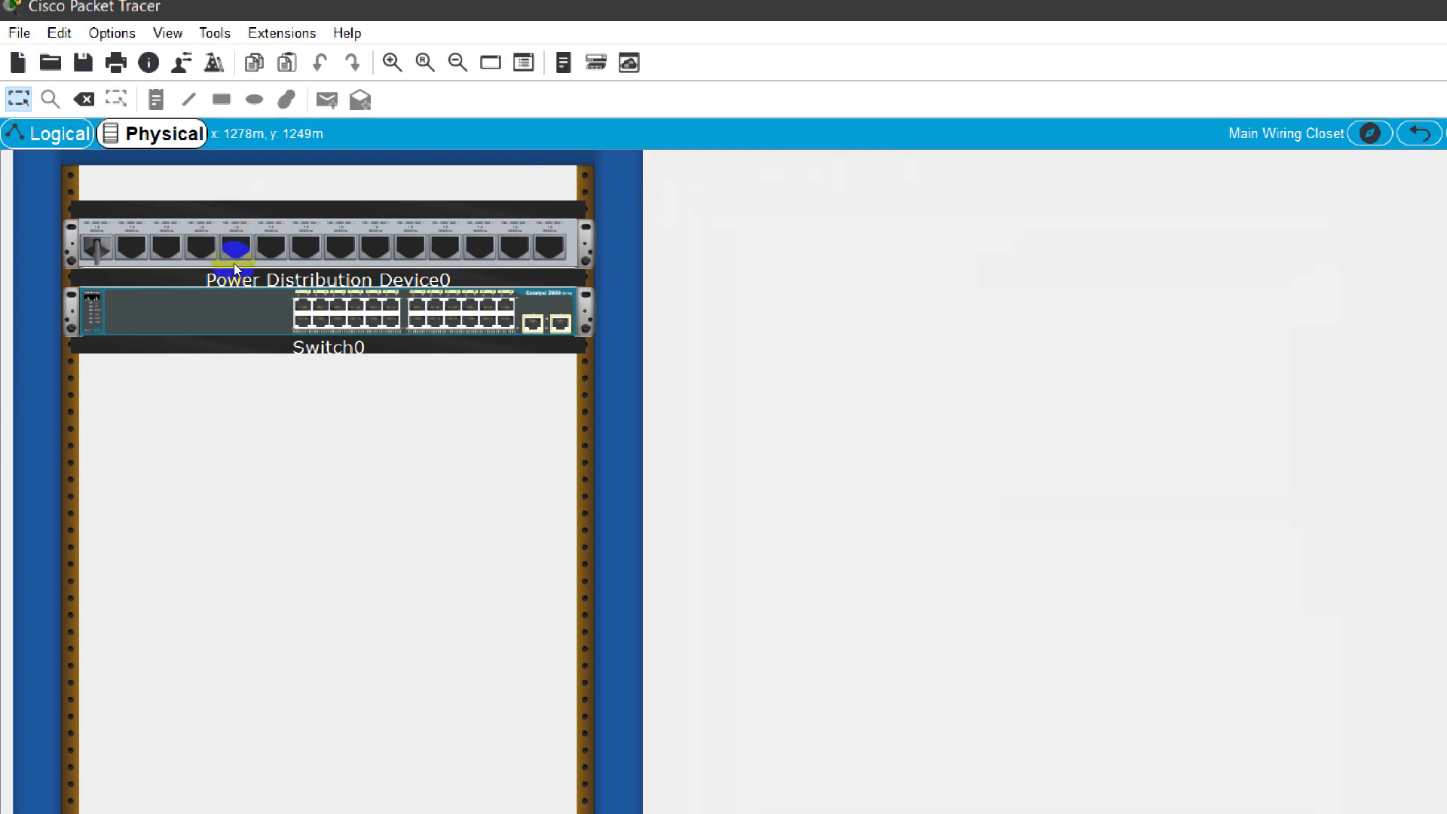
scroll(288, 258, up, 1)
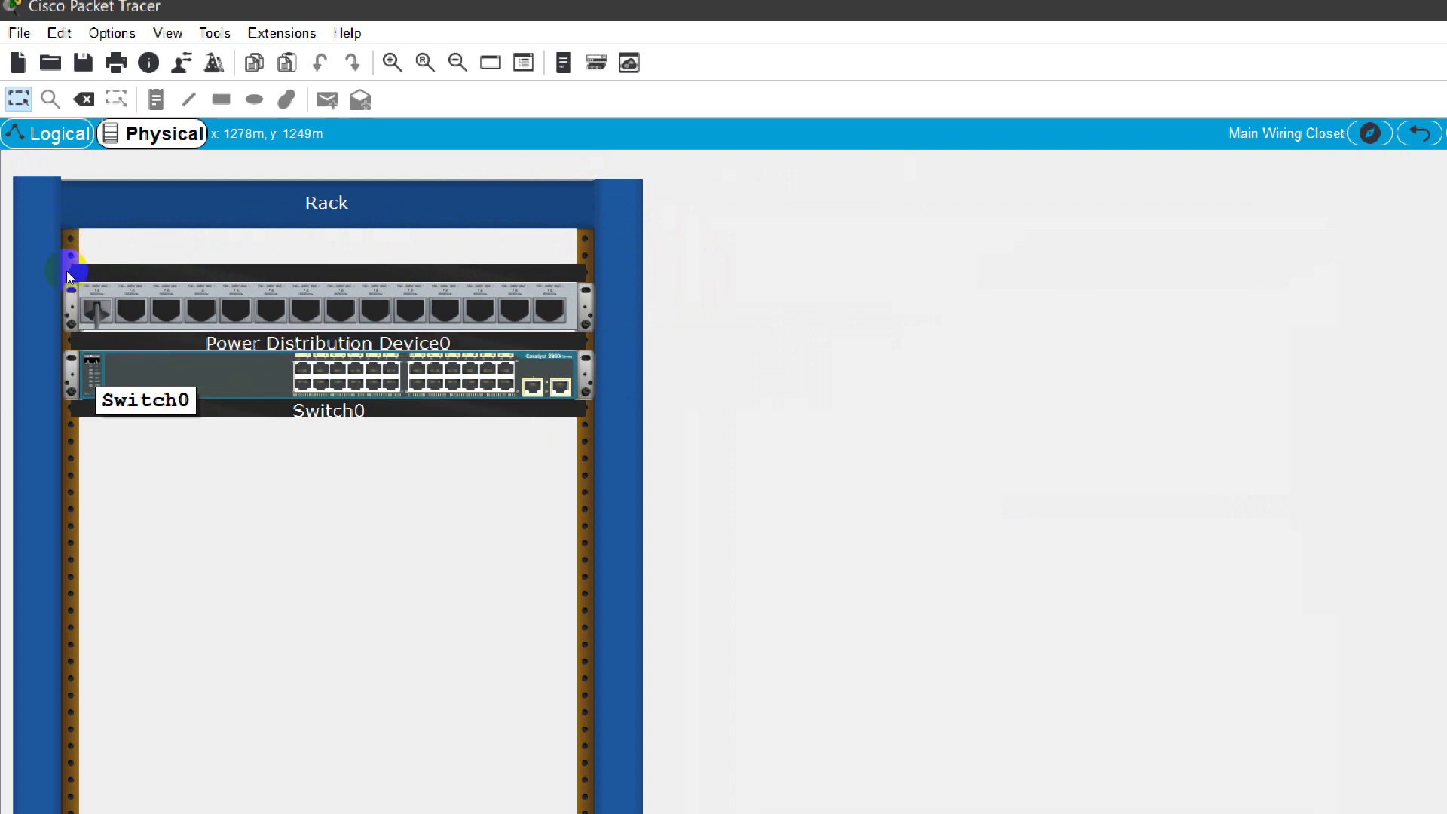
scroll(193, 423, down, 5)
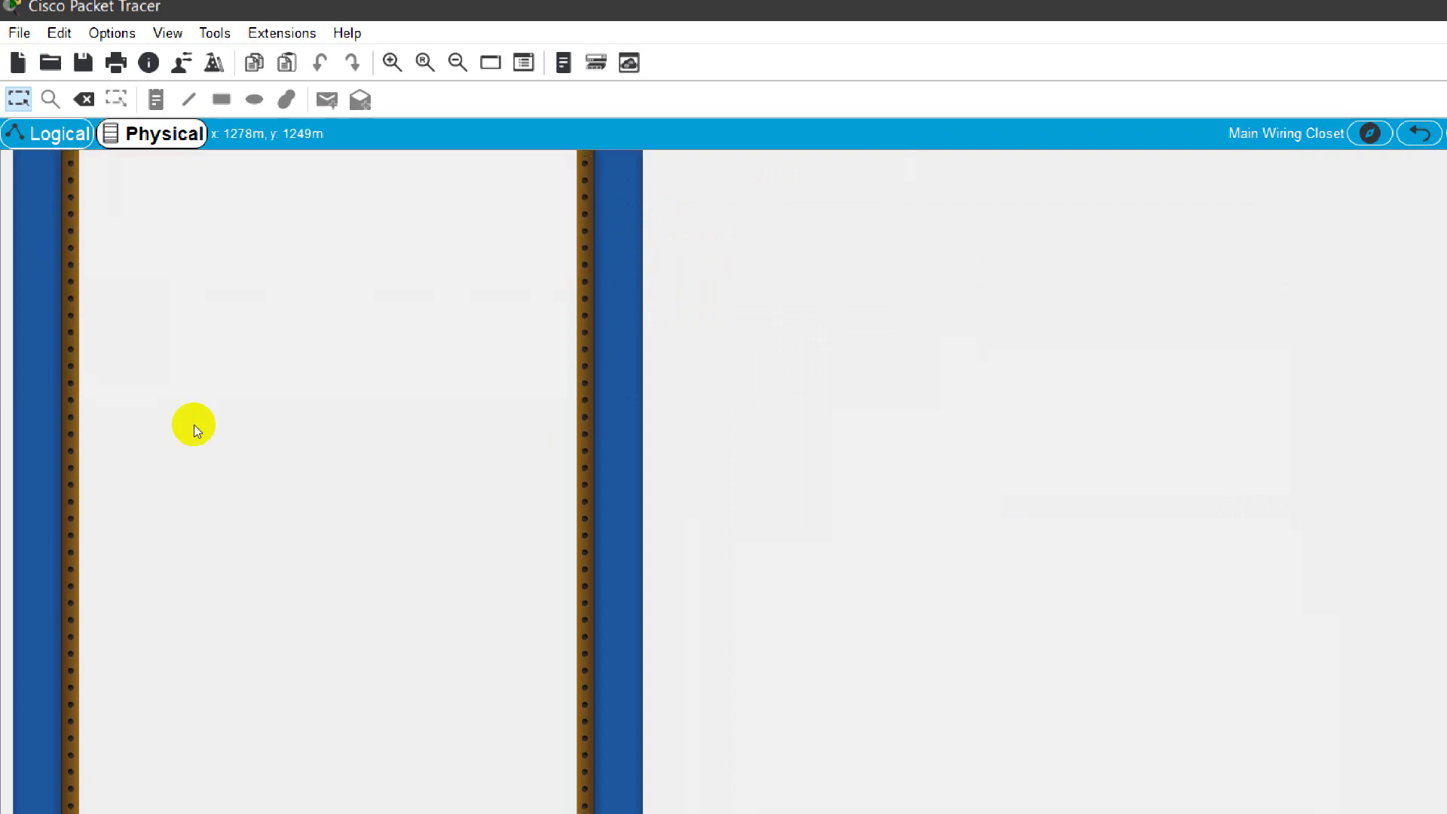
scroll(193, 424, up, 5)
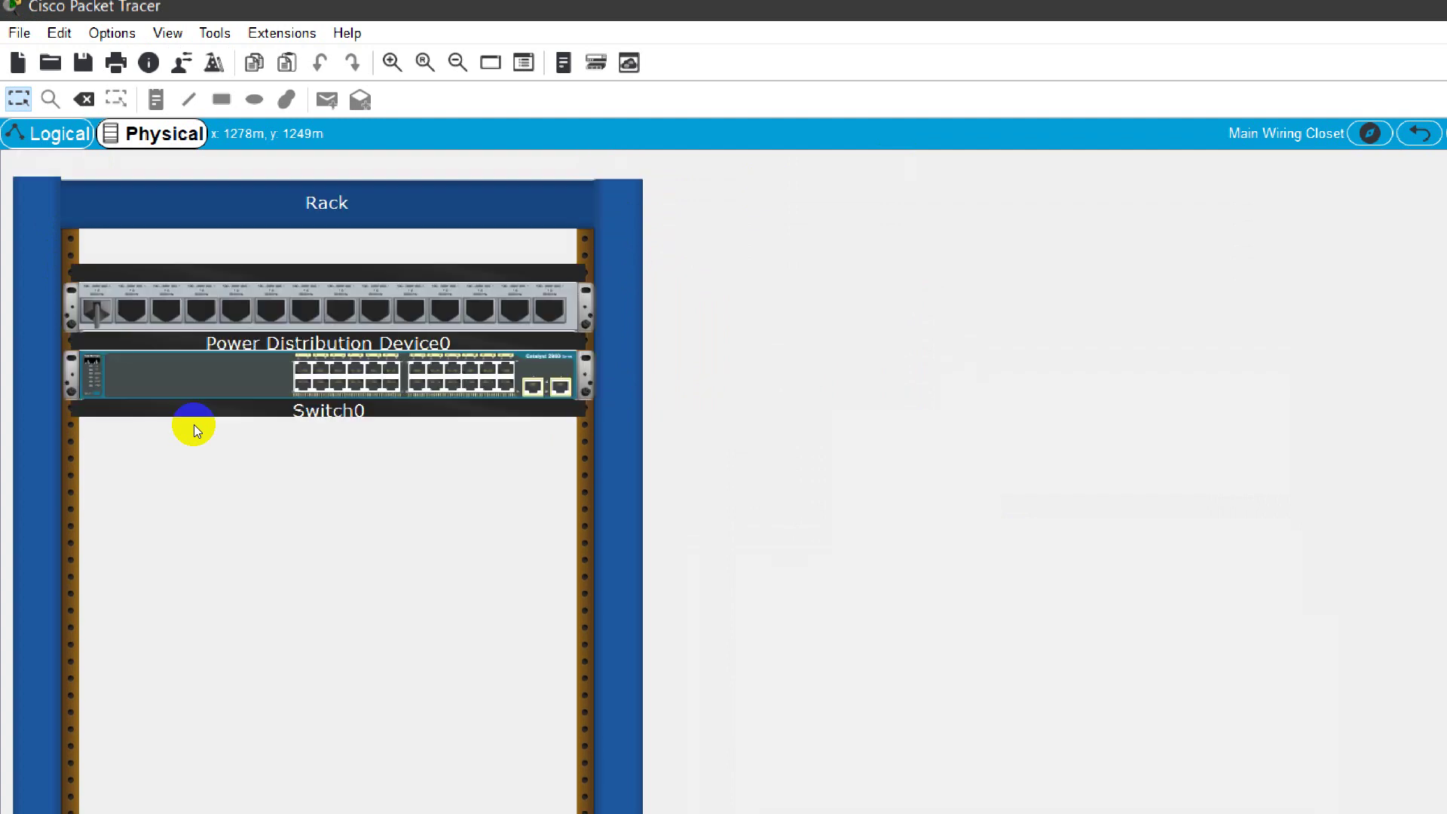
Step: Delete Switch0 from the Logical workspace, confirming the removal
click(55, 134)
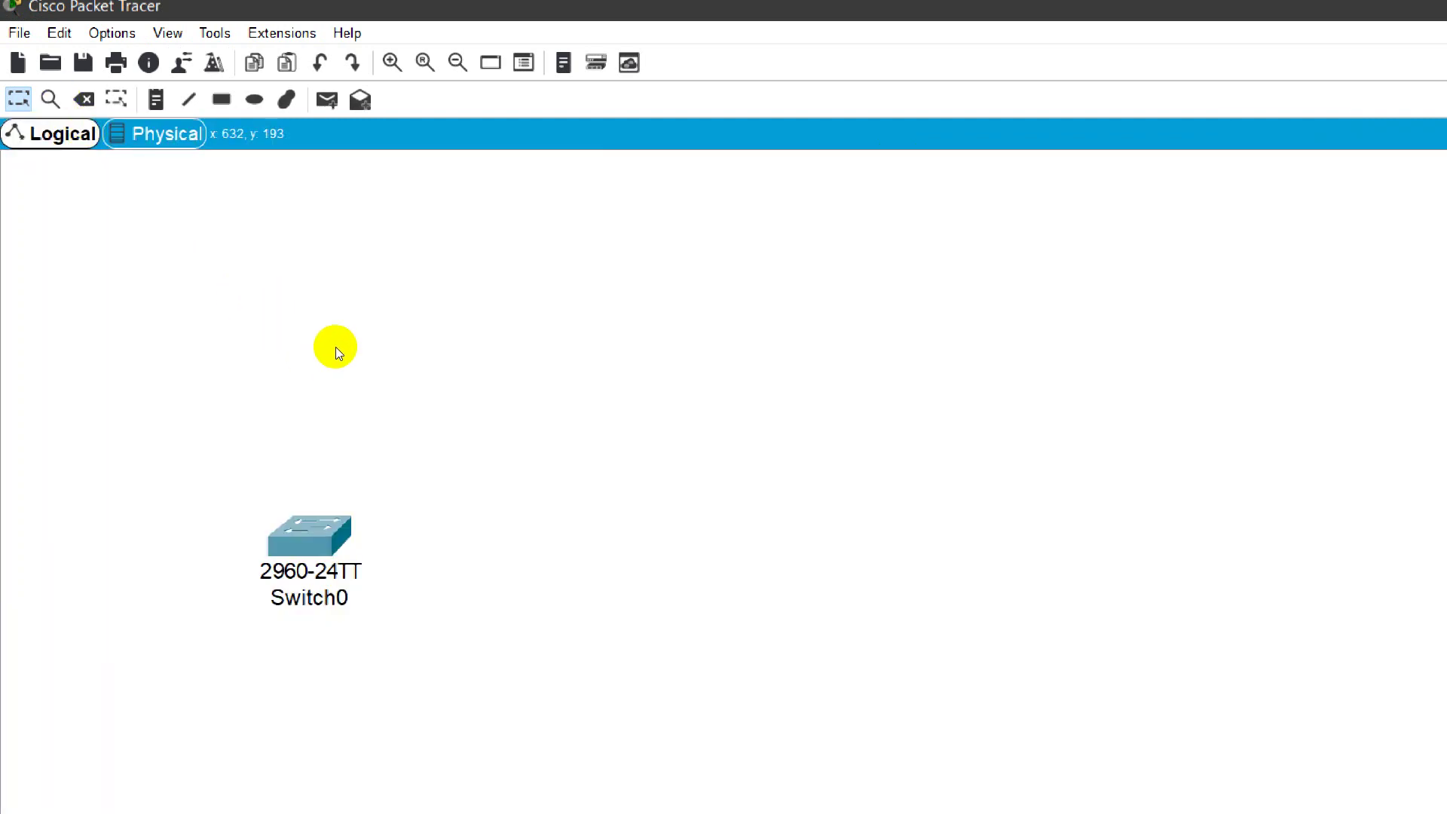
drag(336, 346, 224, 440)
key(Delete)
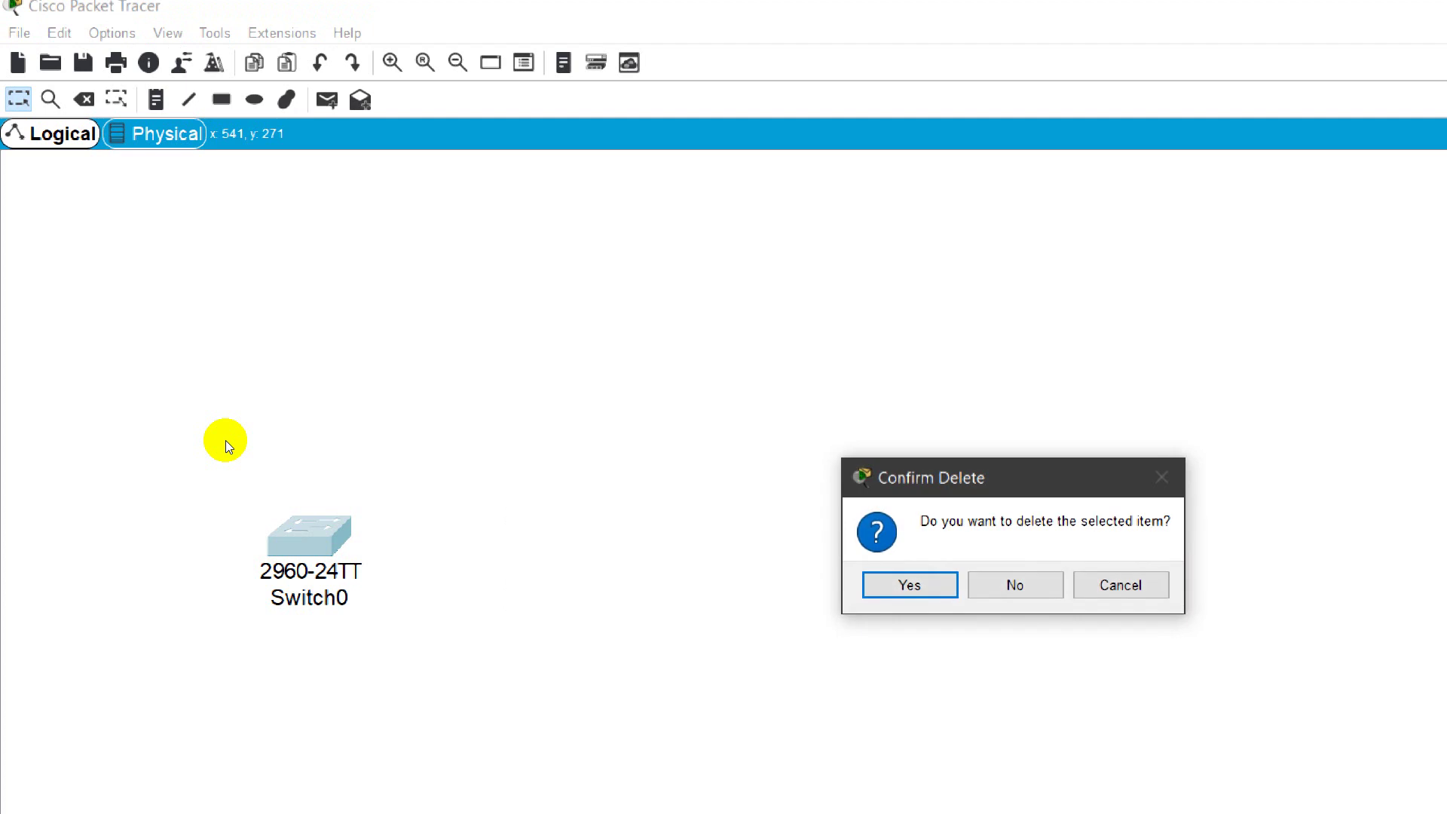
key(Return)
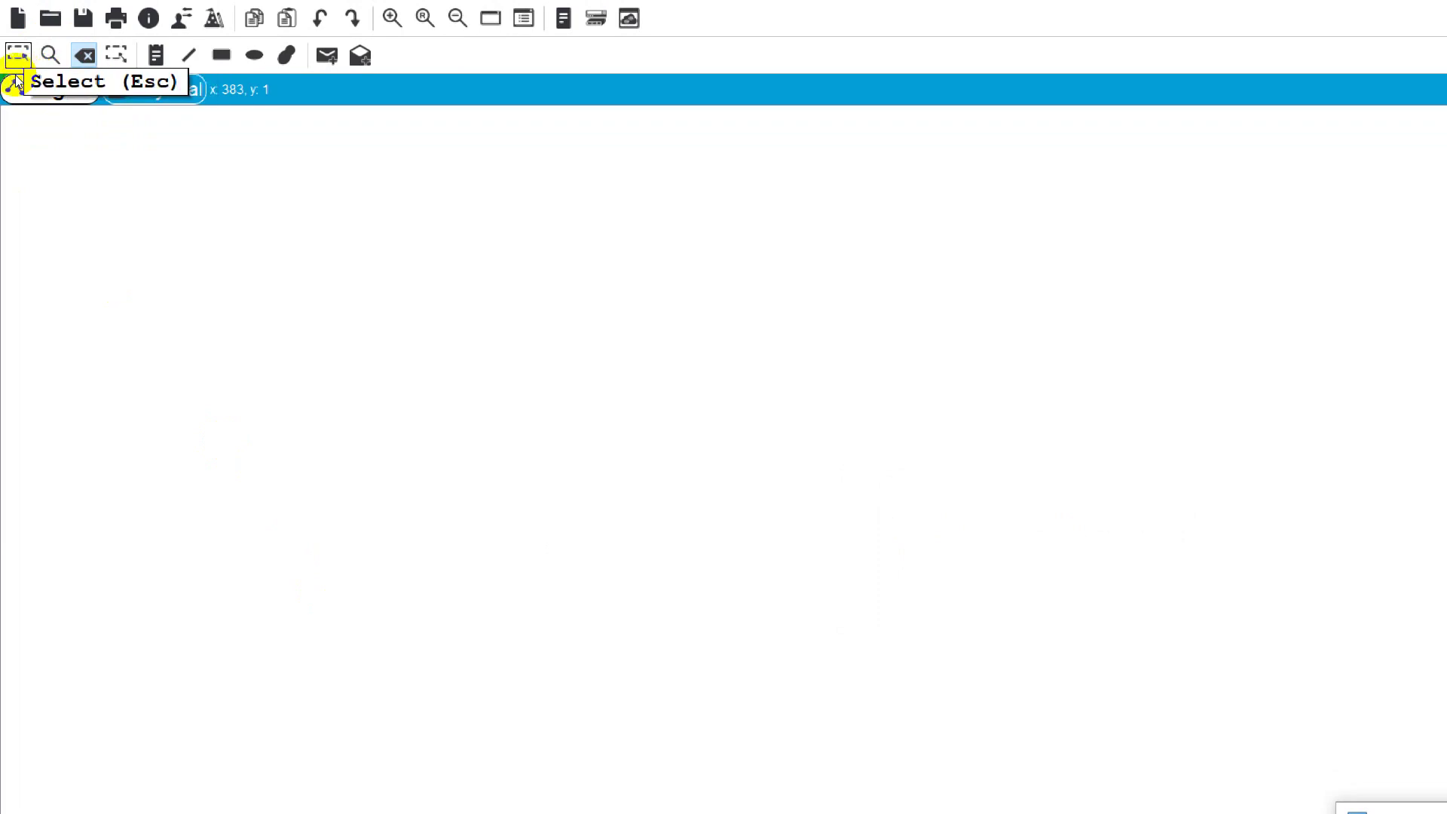
click(17, 56)
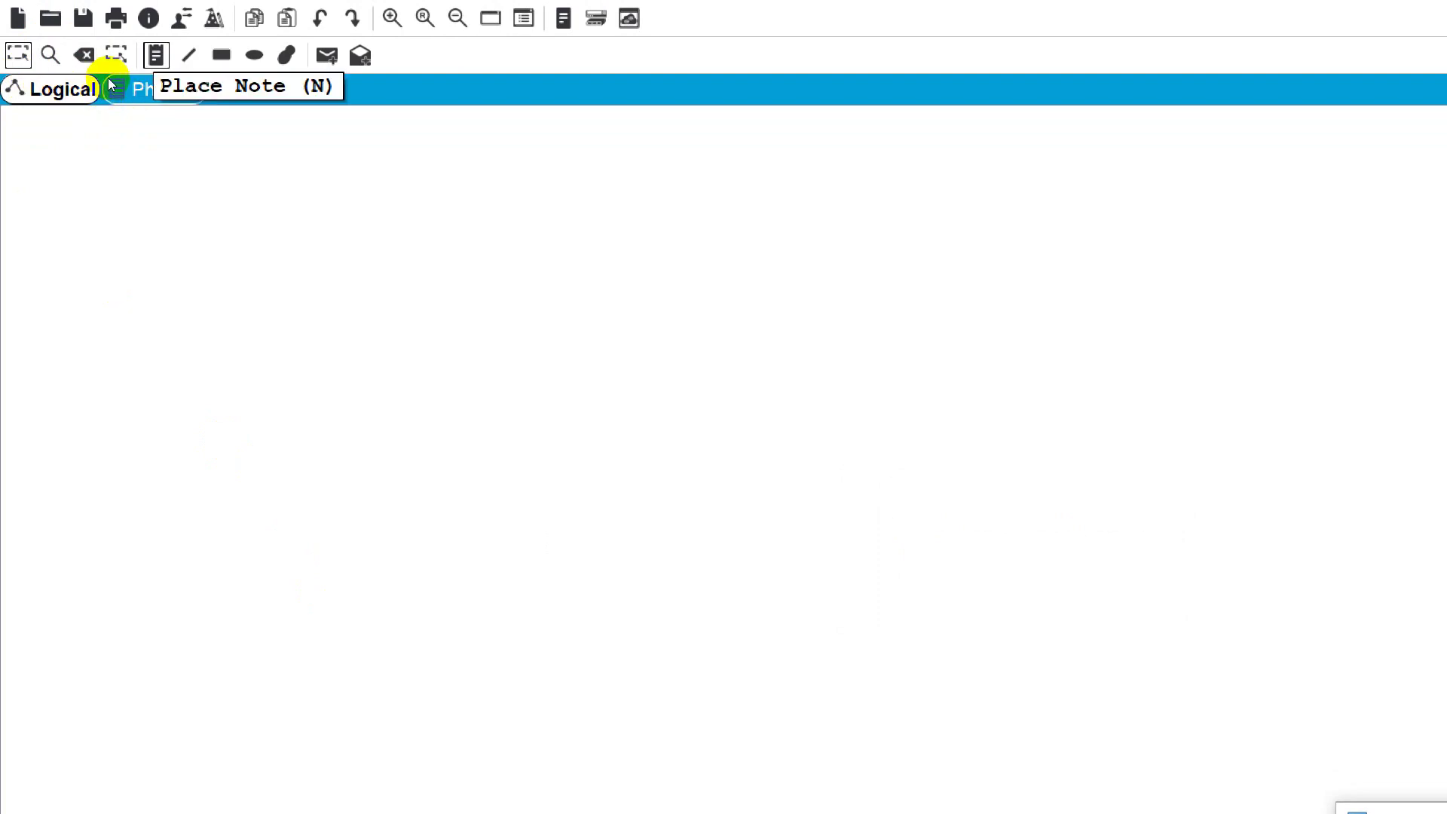
Step: Add a note reading 'dhcp server and client lab' near the top of the workspace
key(n)
click(203, 152)
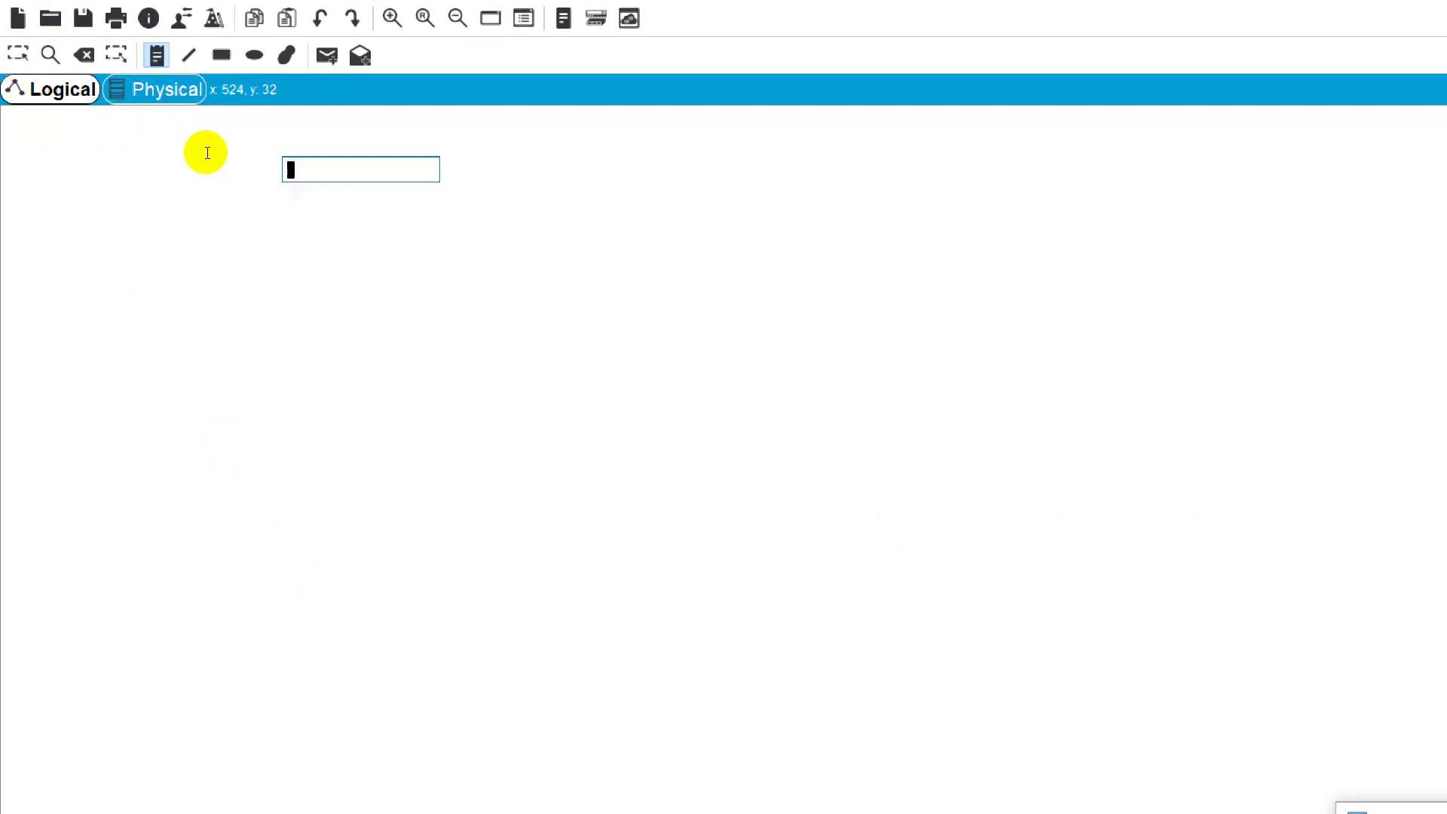
text(dhcp)
text(server and cl)
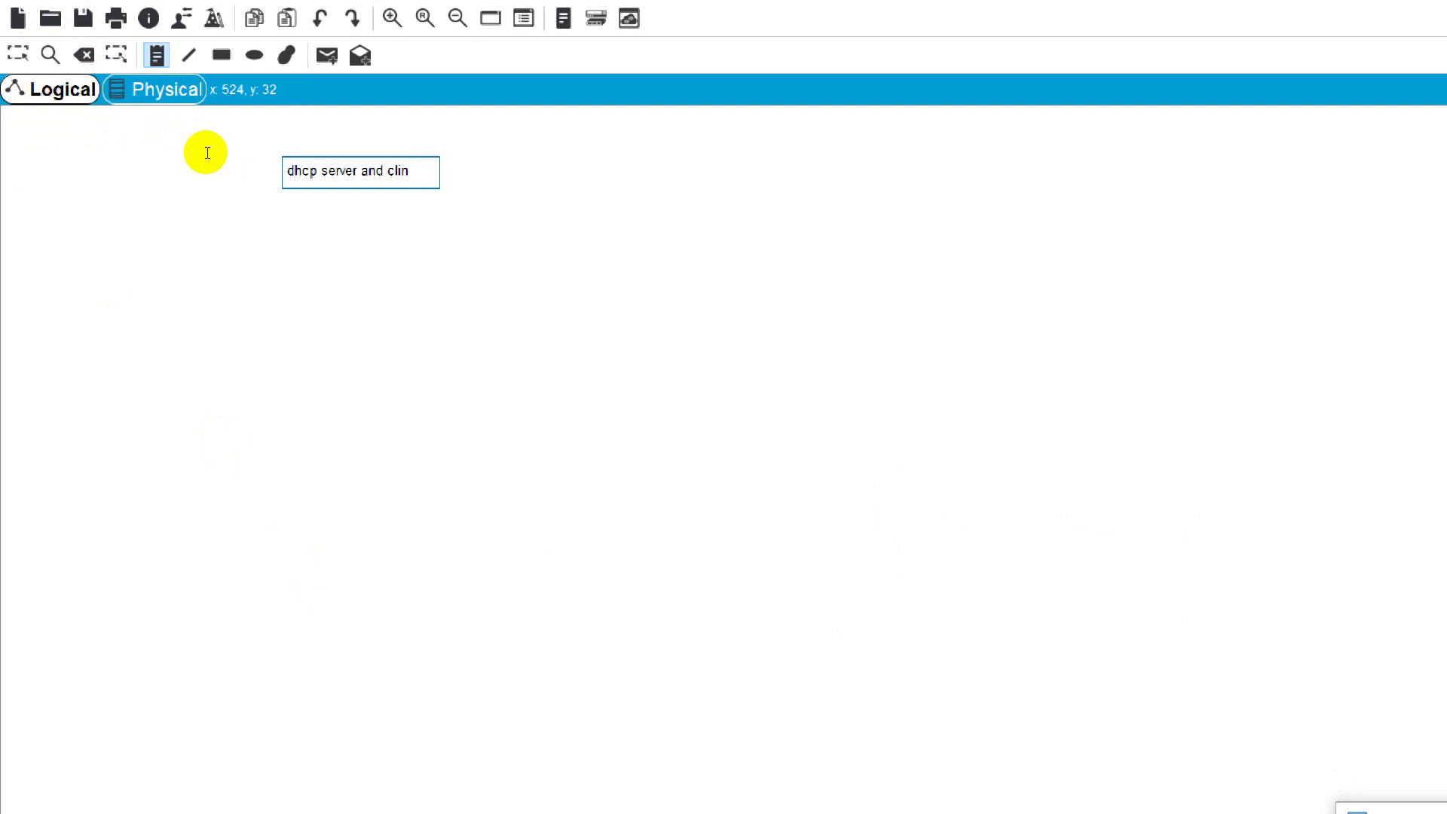
text(ient lab)
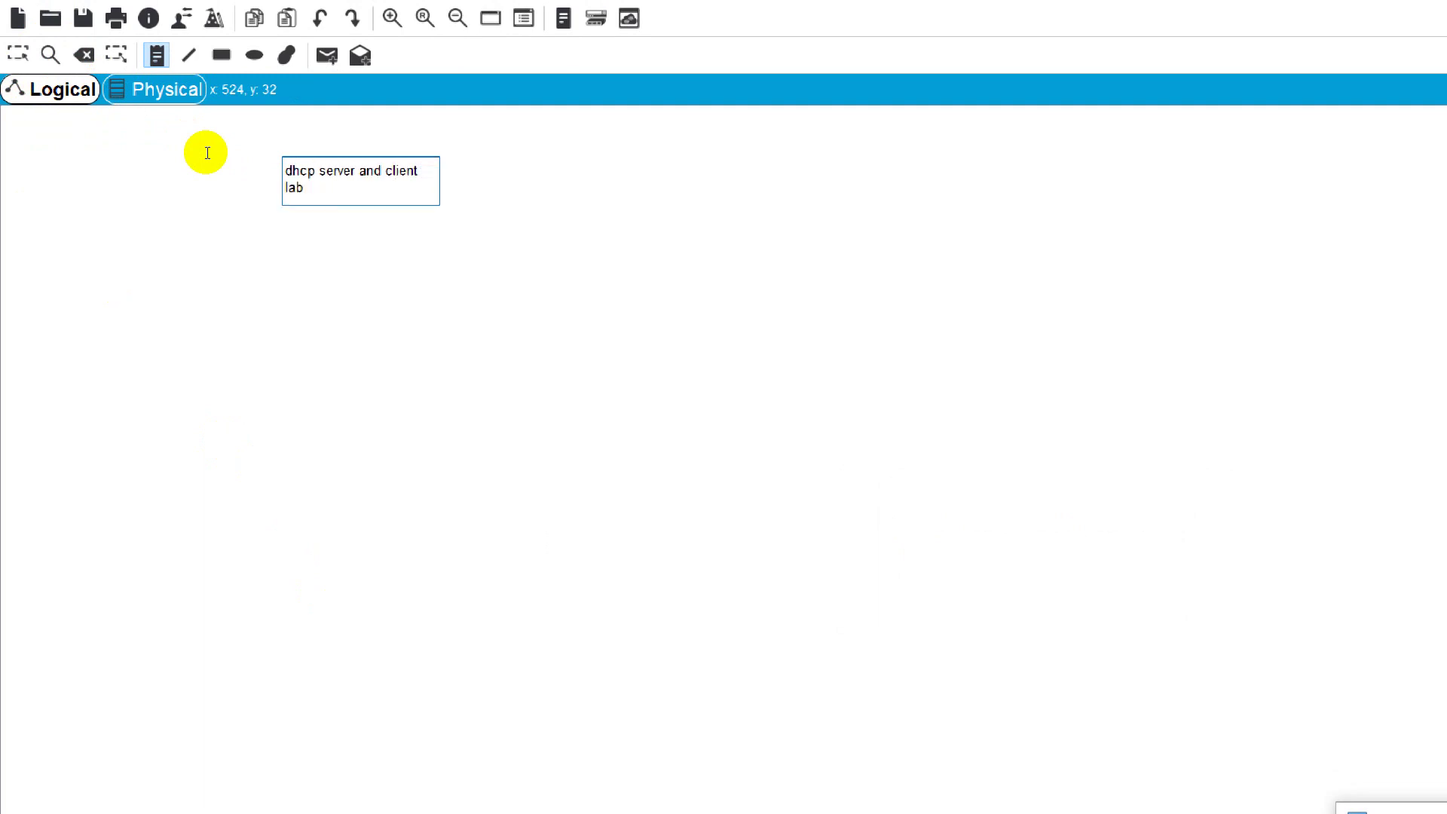
click(416, 346)
key(Escape)
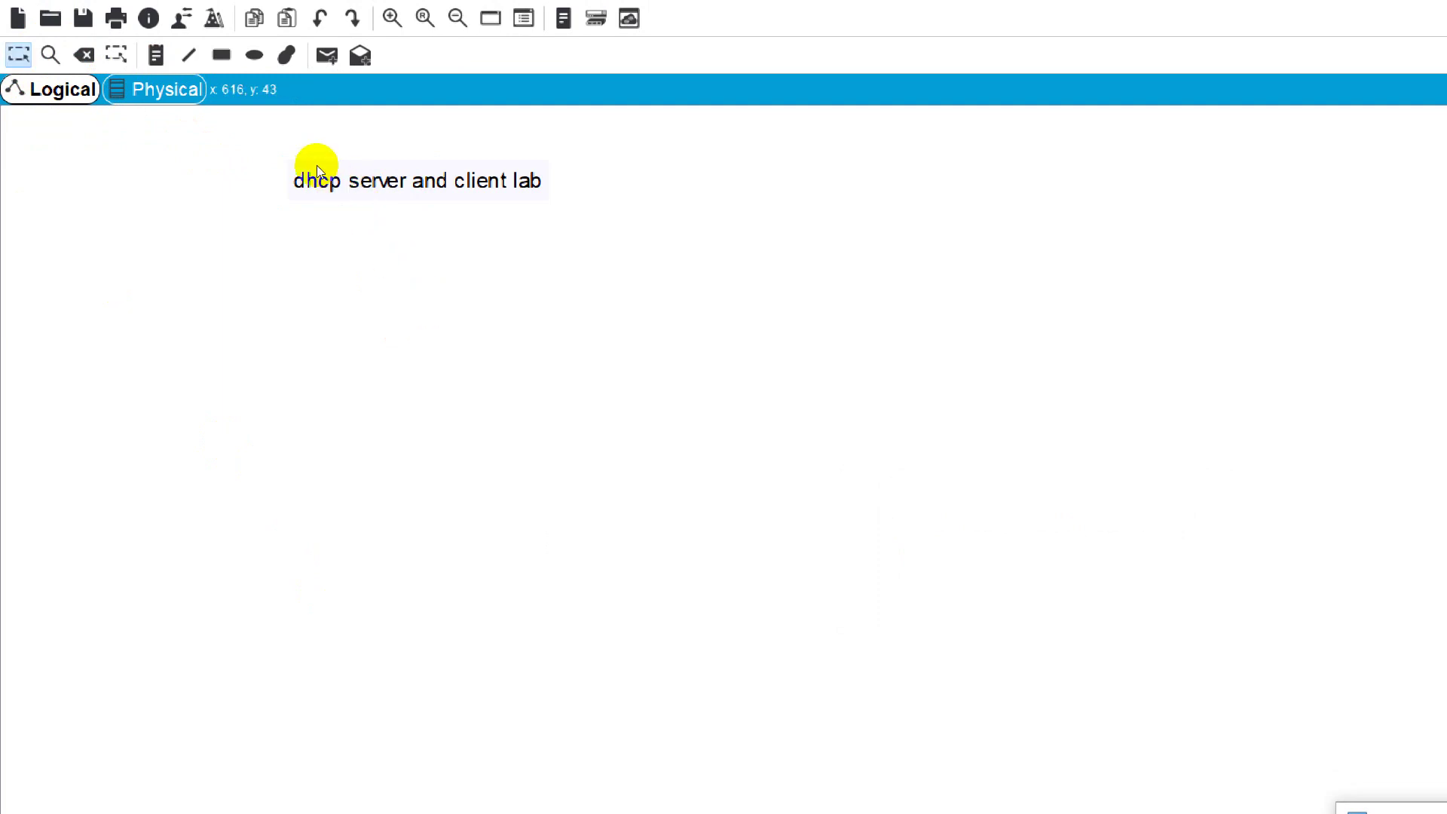
mouse_move(310, 168)
mouse_down()
mouse_move(349, 151)
mouse_move(329, 161)
mouse_up()
Step: Draw a diagonal line and a large ellipse on the workspace
click(458, 234)
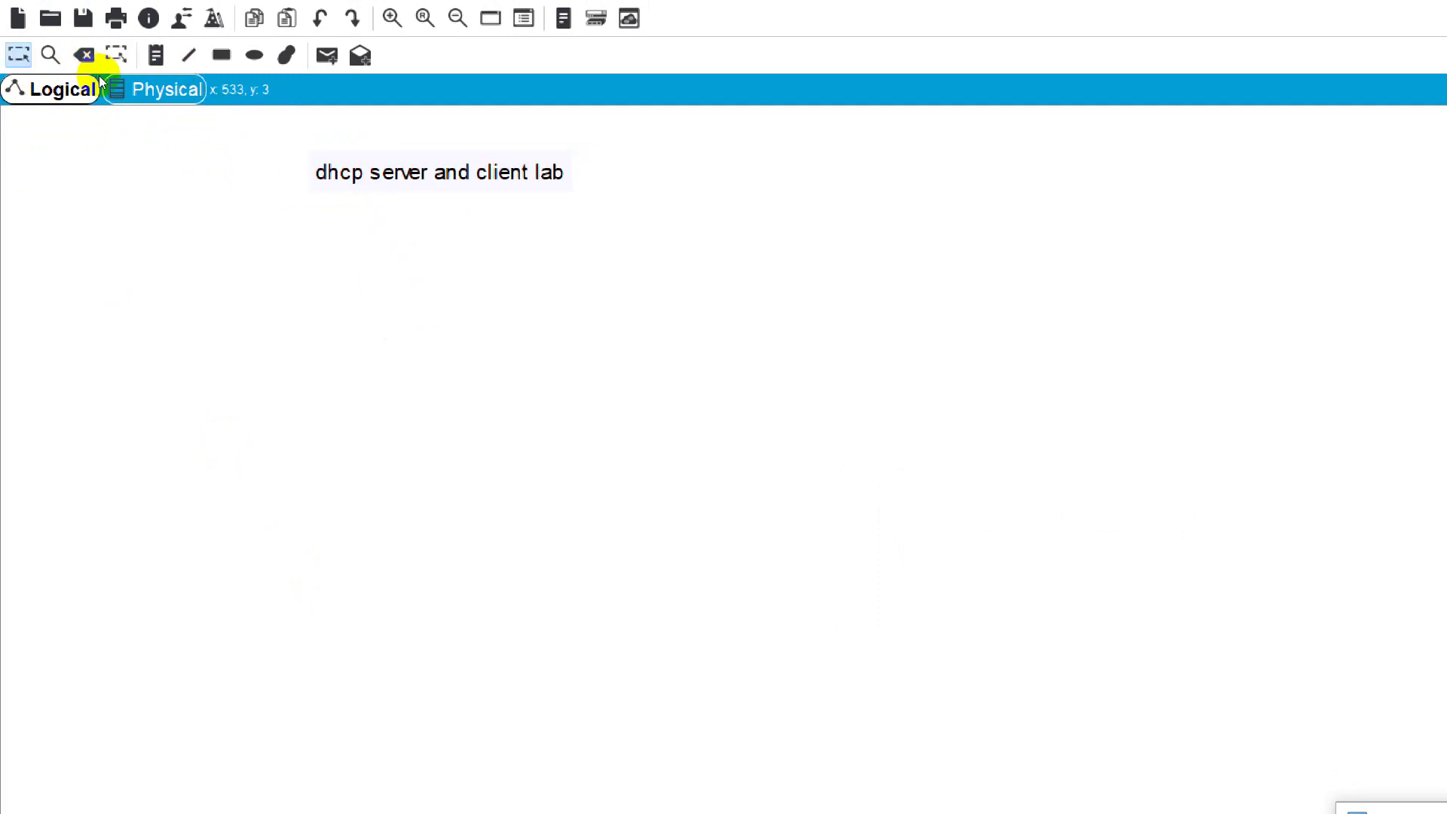
click(189, 55)
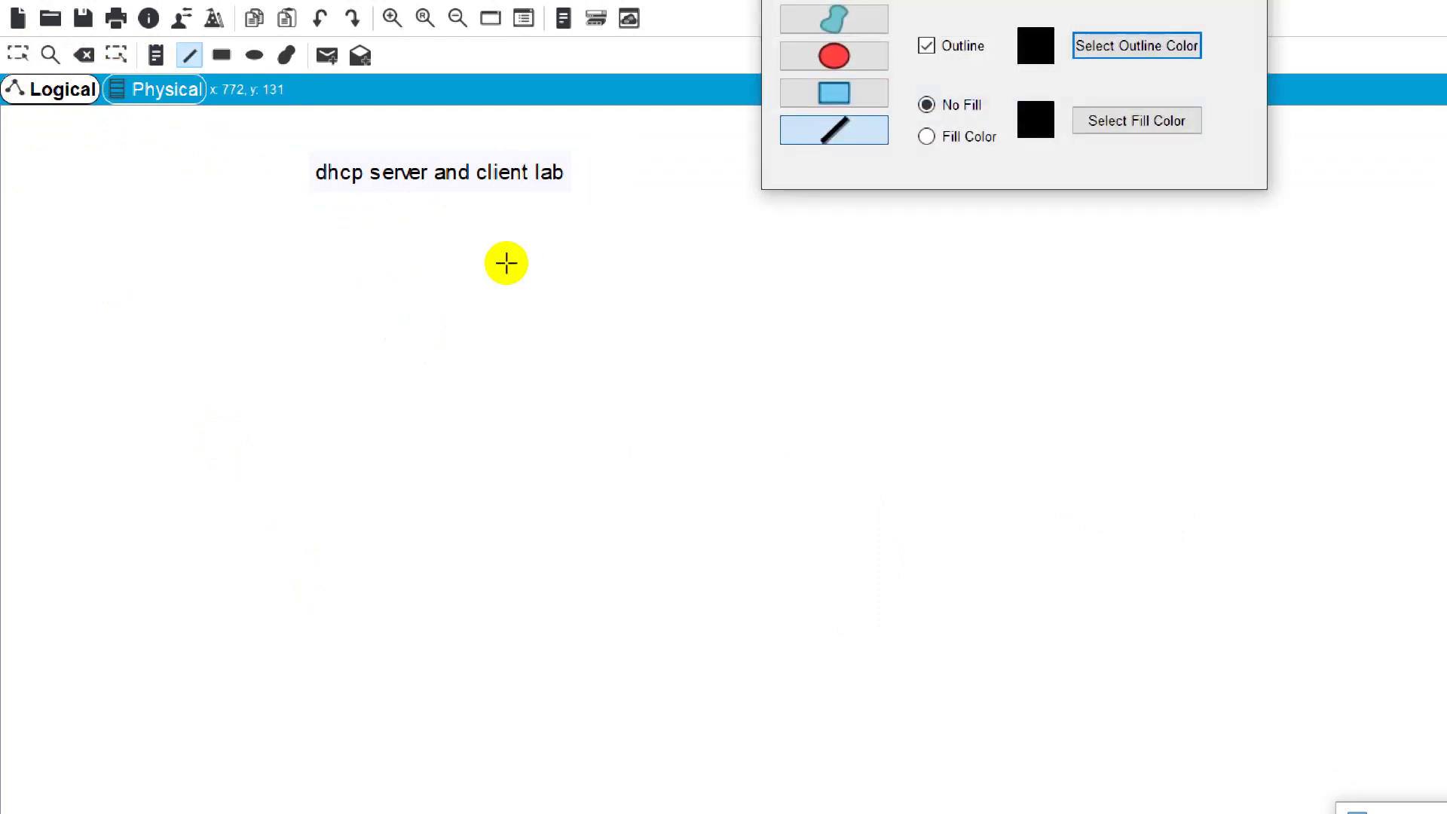
drag(507, 264, 641, 457)
key(e)
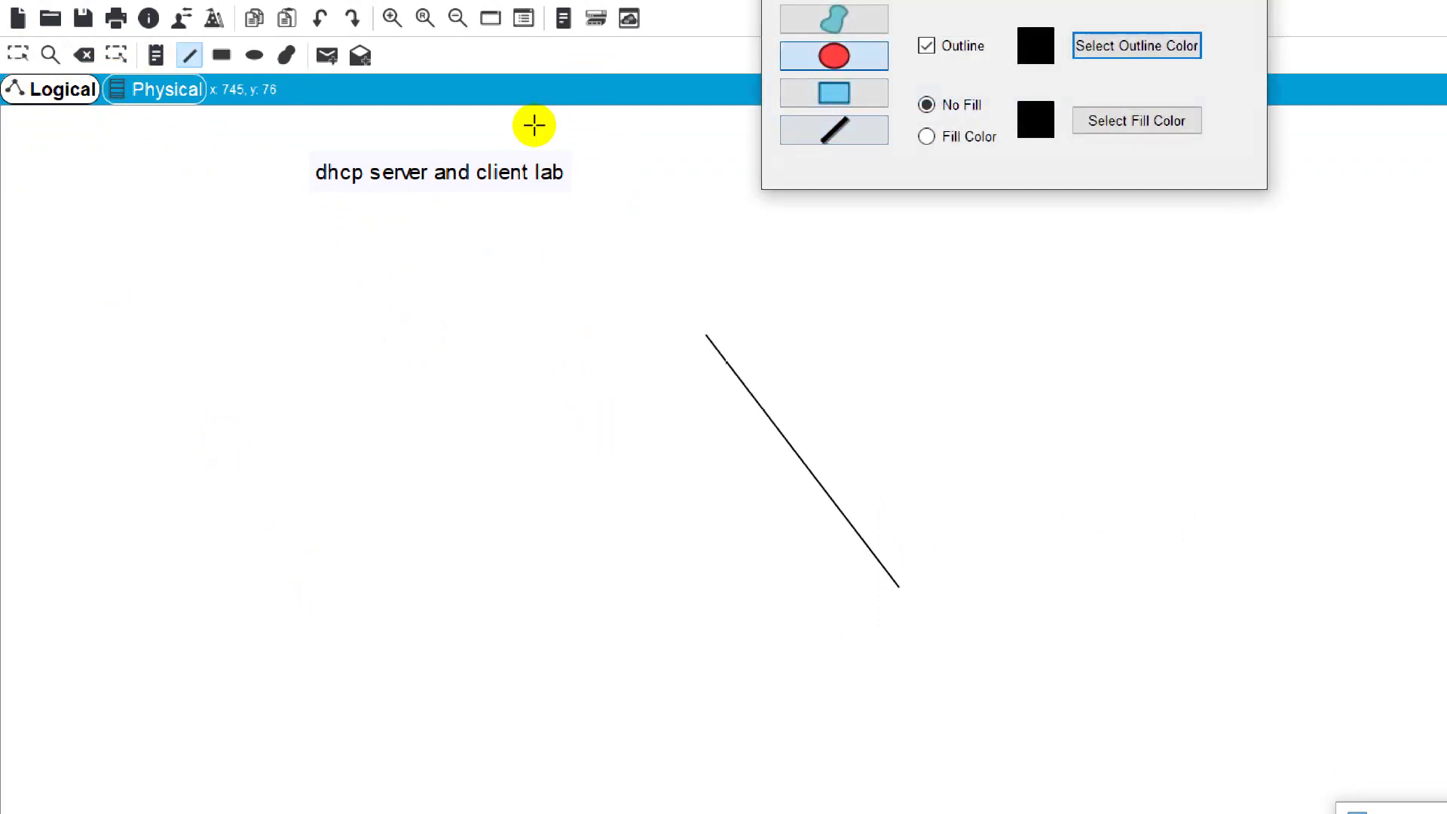
drag(110, 248, 827, 601)
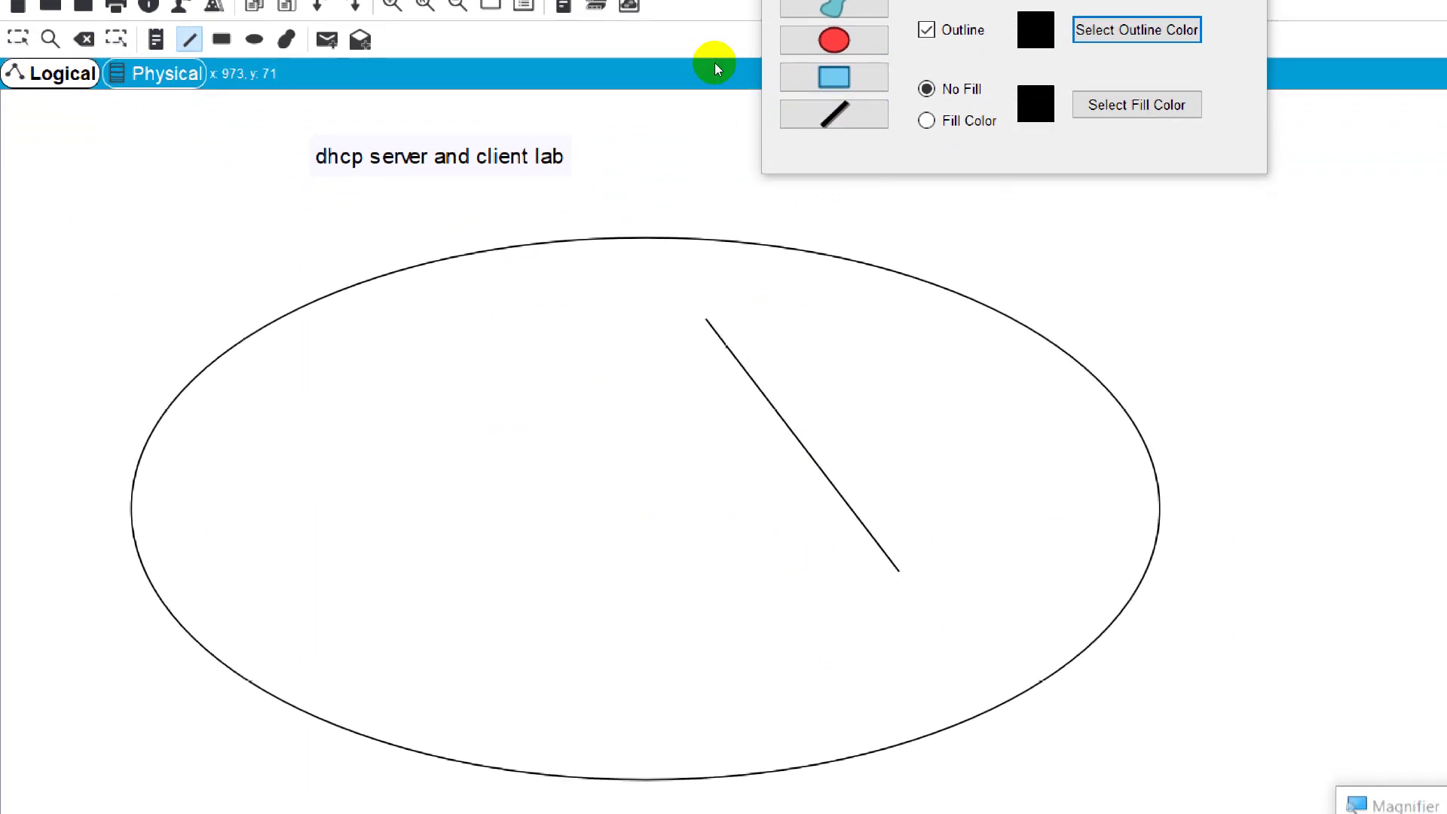
Step: Set a purple outline with bright green fill and draw a filled ellipse inside the first
key(space)
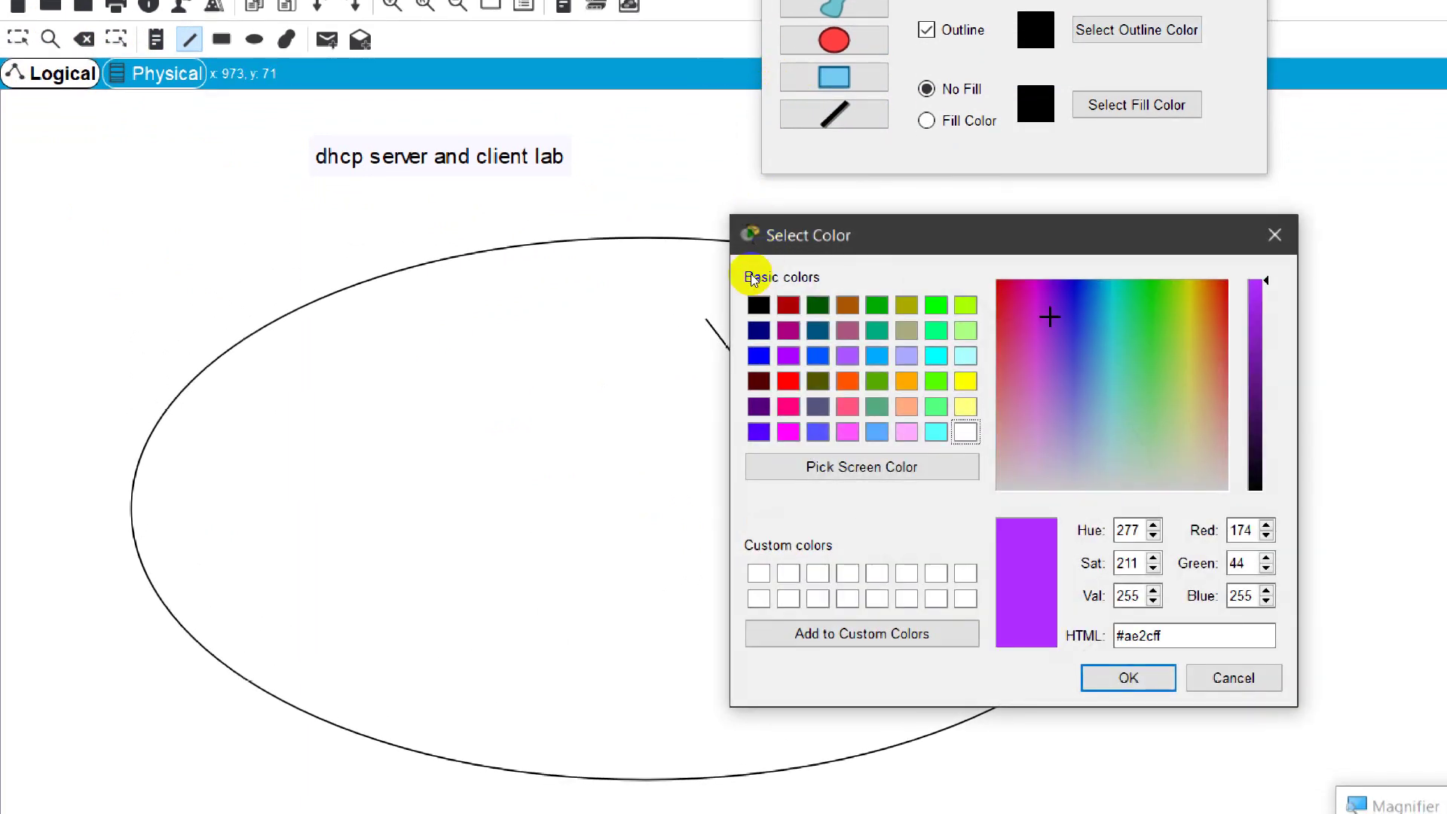
key(Return)
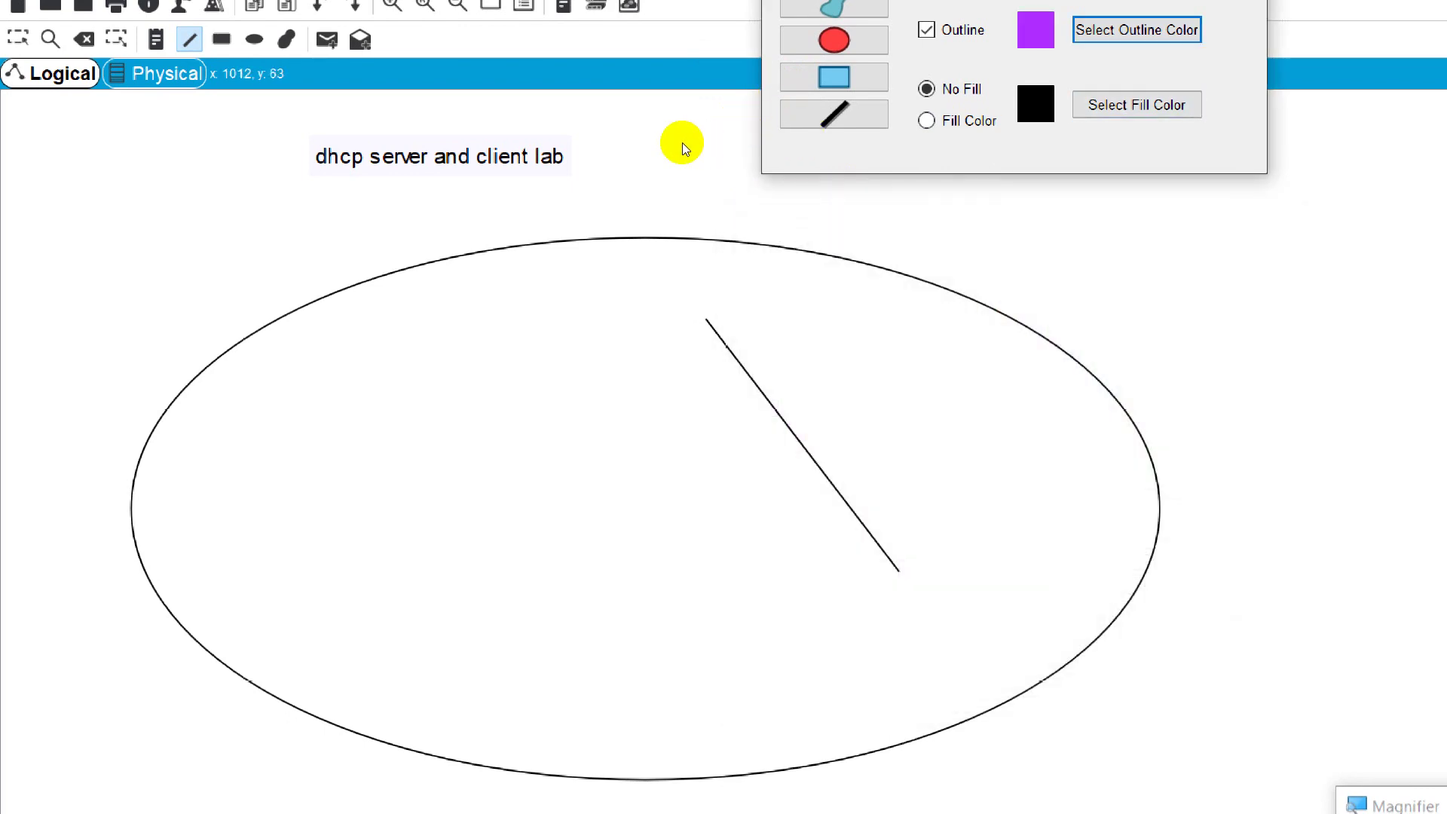
key(Down)
key(Tab)
key(Tab)
key(space)
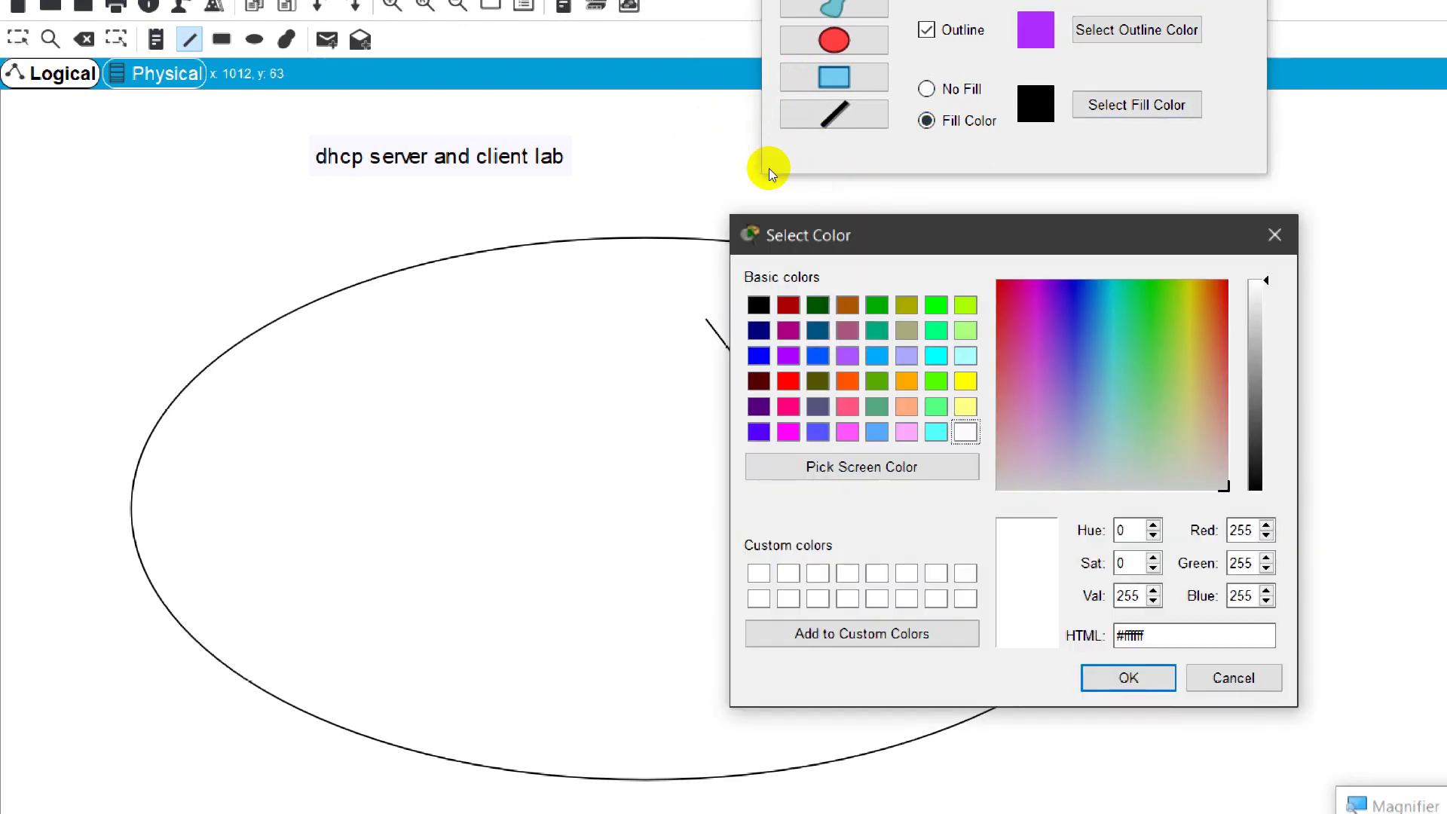
key(Tab)
key(space)
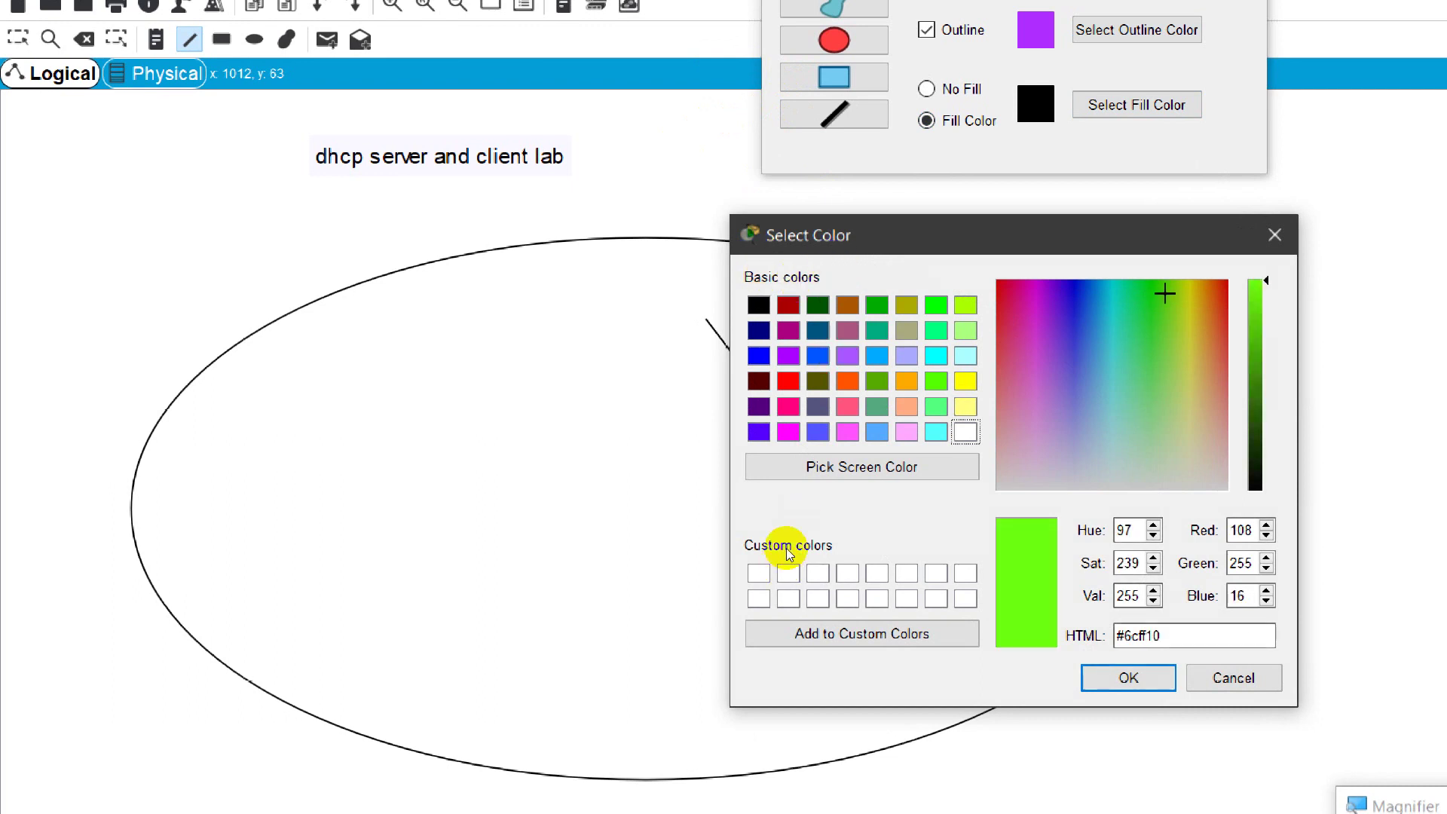
key(Return)
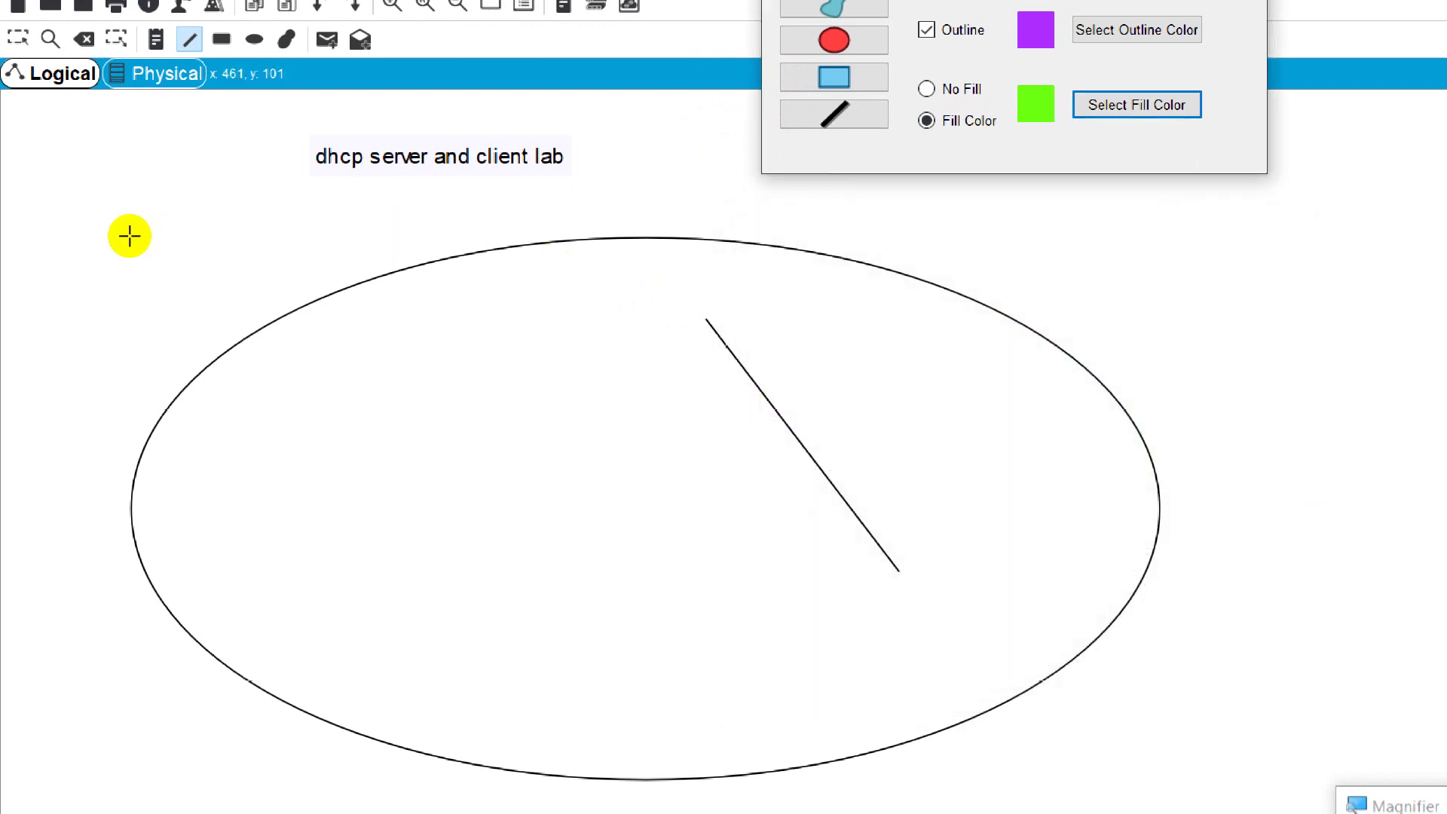
drag(176, 324, 812, 607)
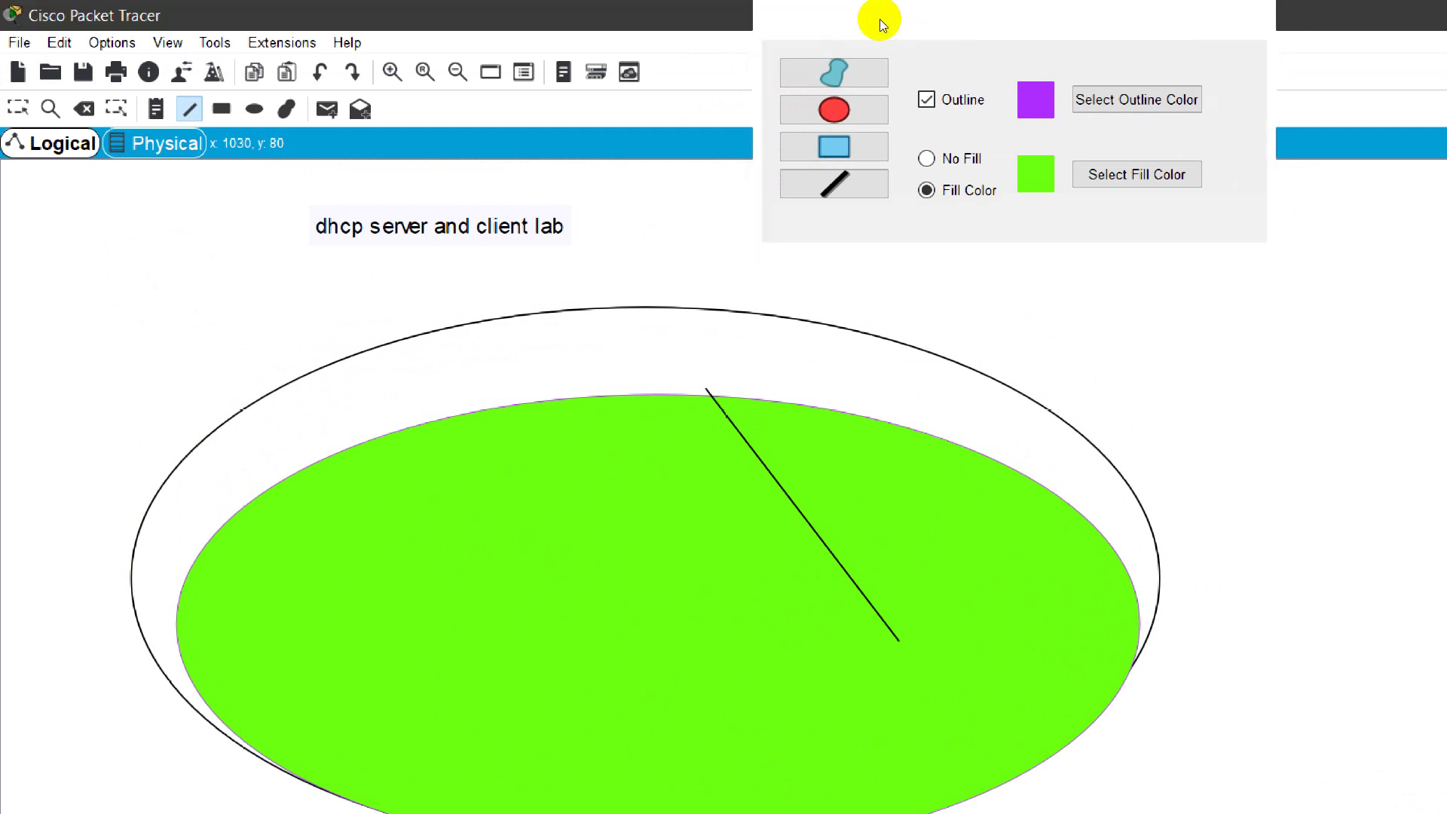
click(731, 74)
Step: Select all three drawn shapes with Ctrl+A and delete them, confirming the prompt
key(Escape)
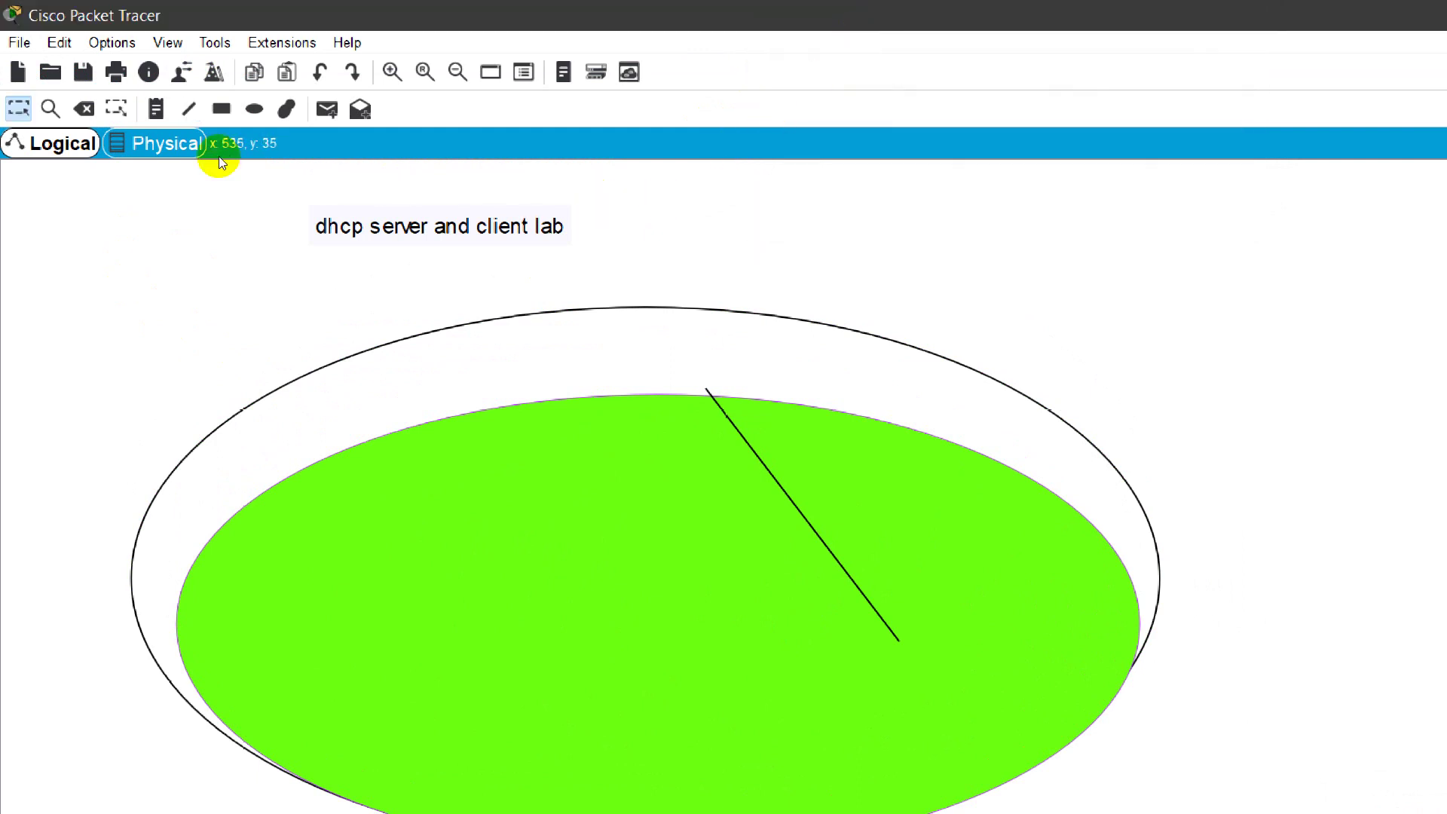
key(ctrl+a)
key(Delete)
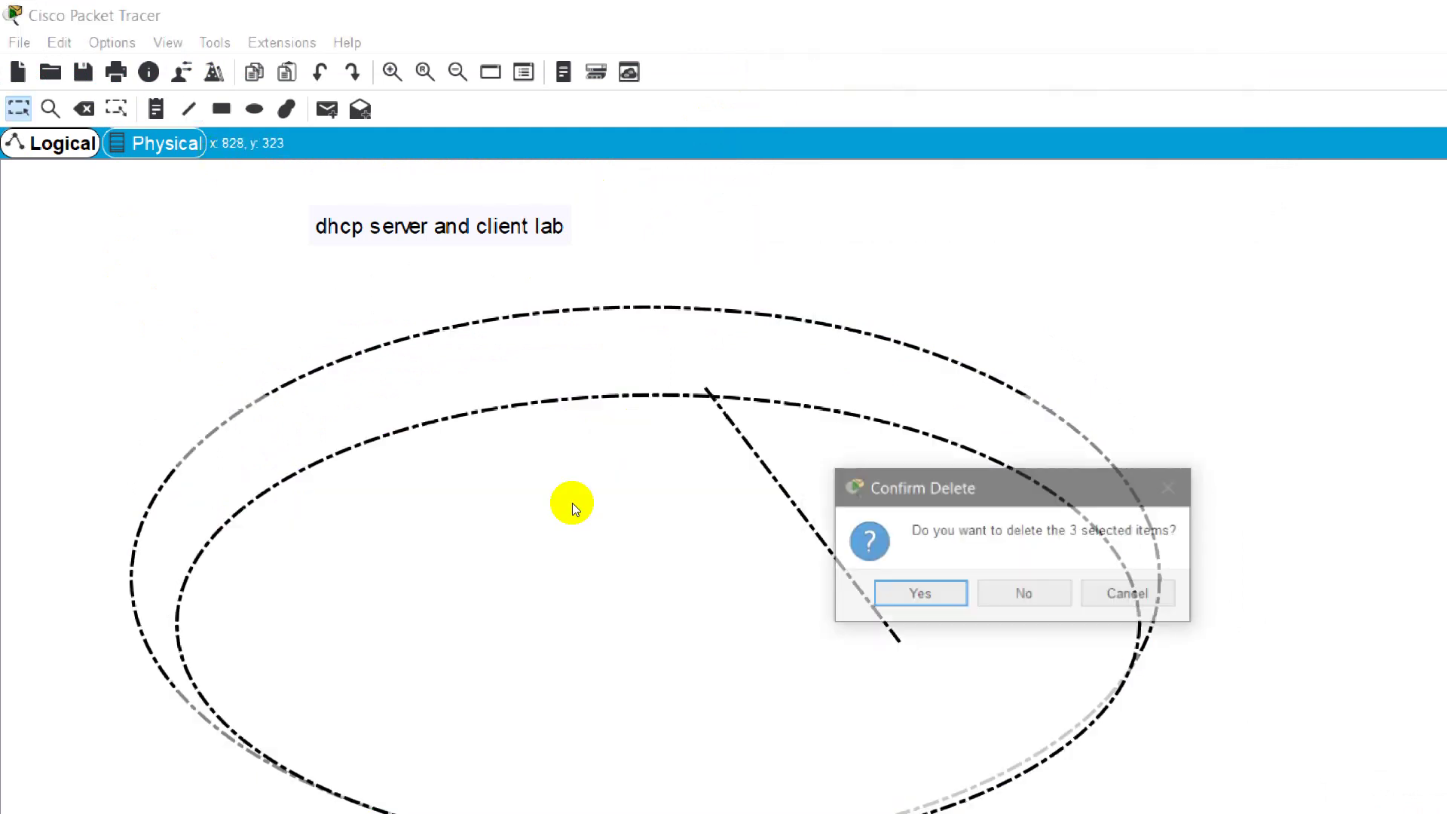
key(Return)
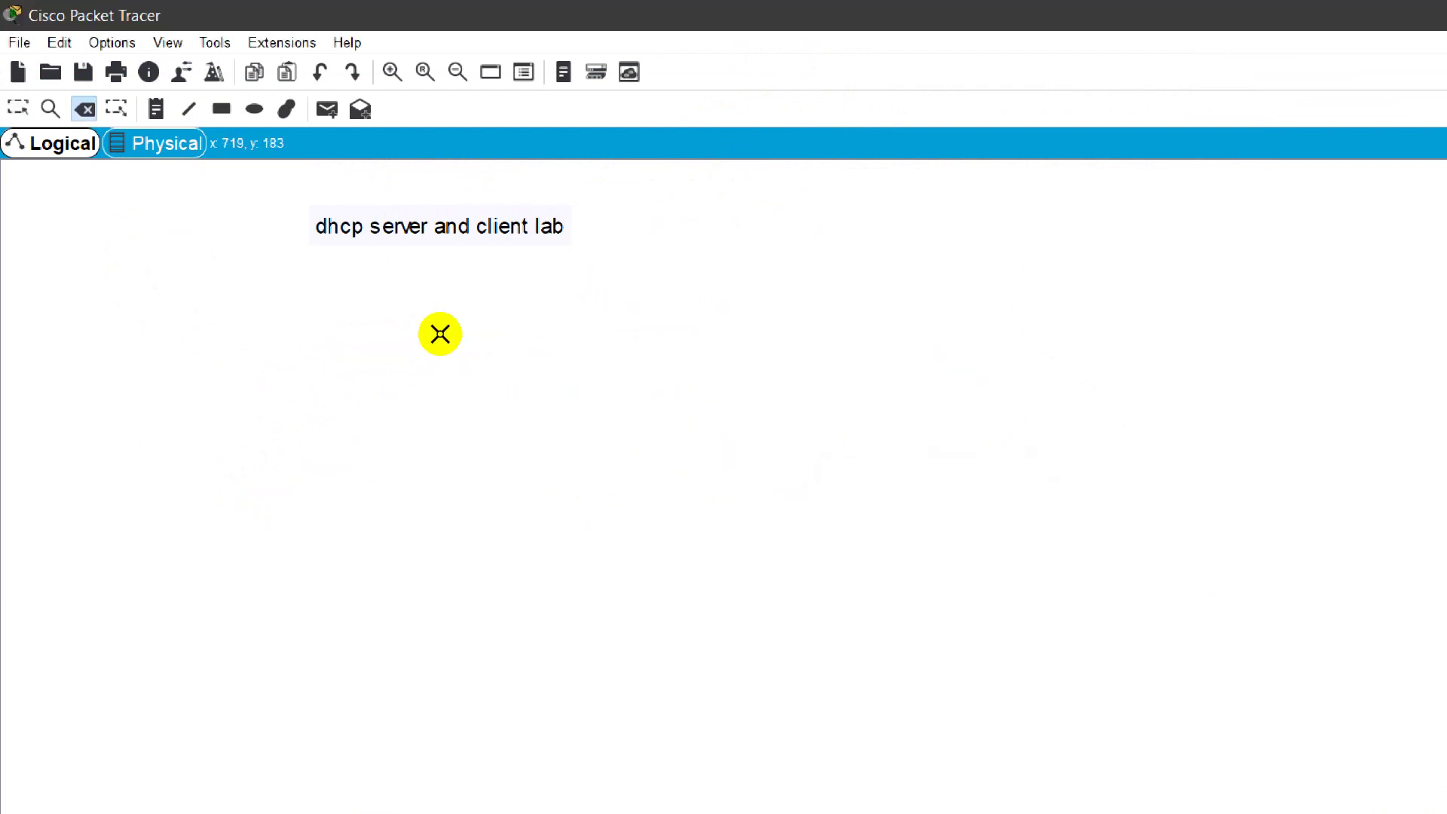
key(Escape)
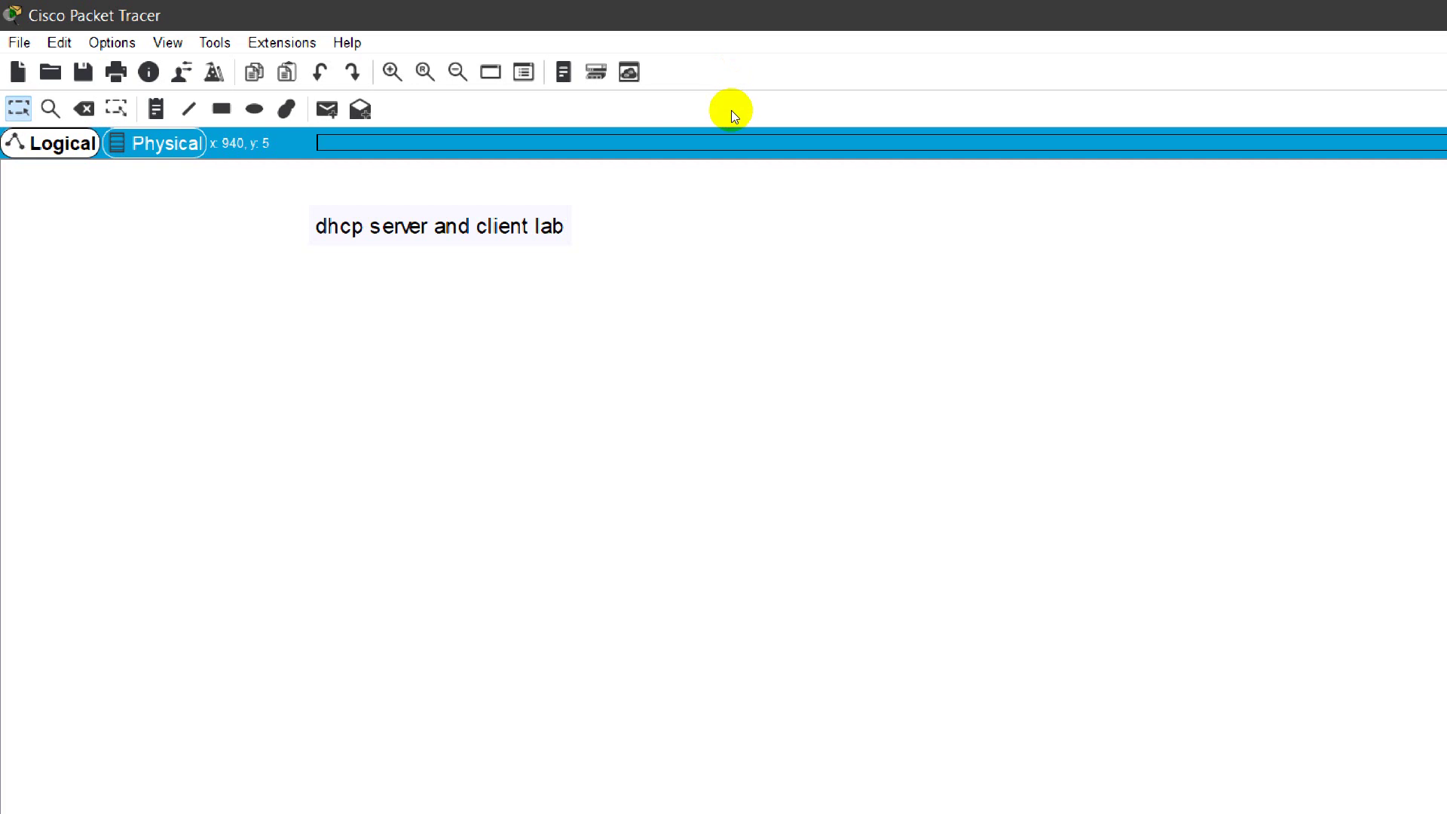
click(722, 143)
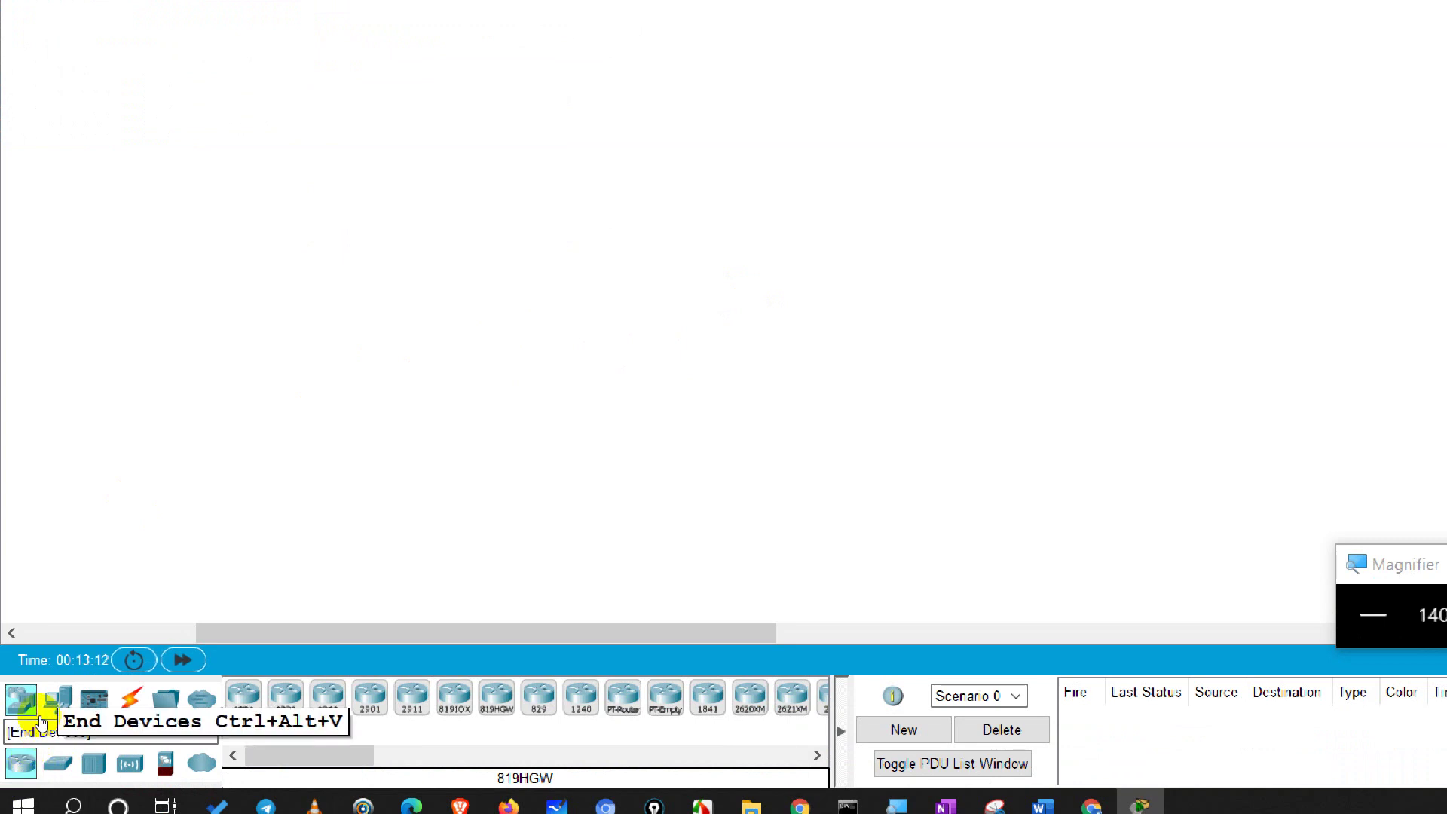
Step: Drag a Server-PT from End Devices onto the canvas and rename it 'DHCP Server0'
click(42, 716)
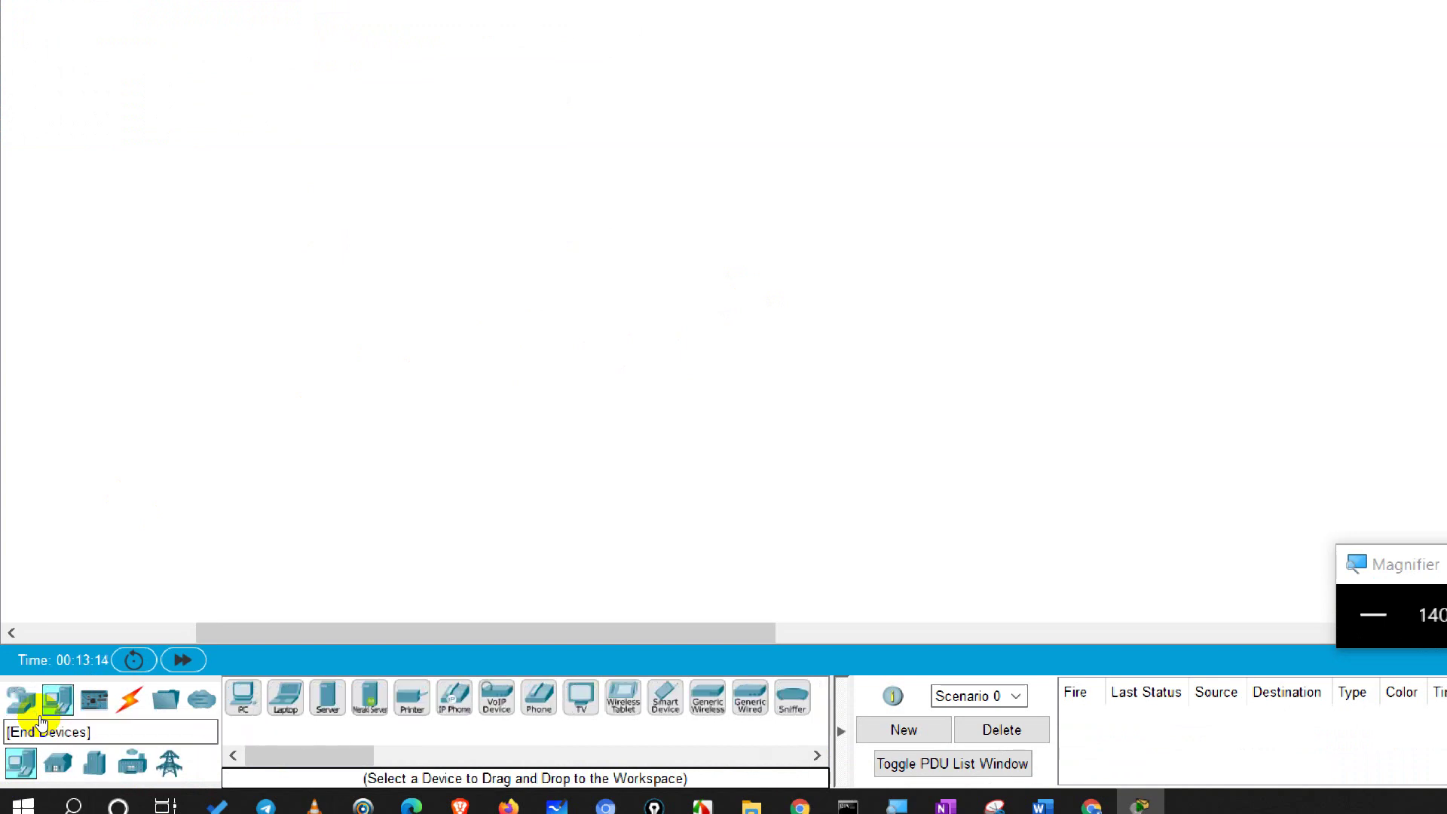
click(238, 716)
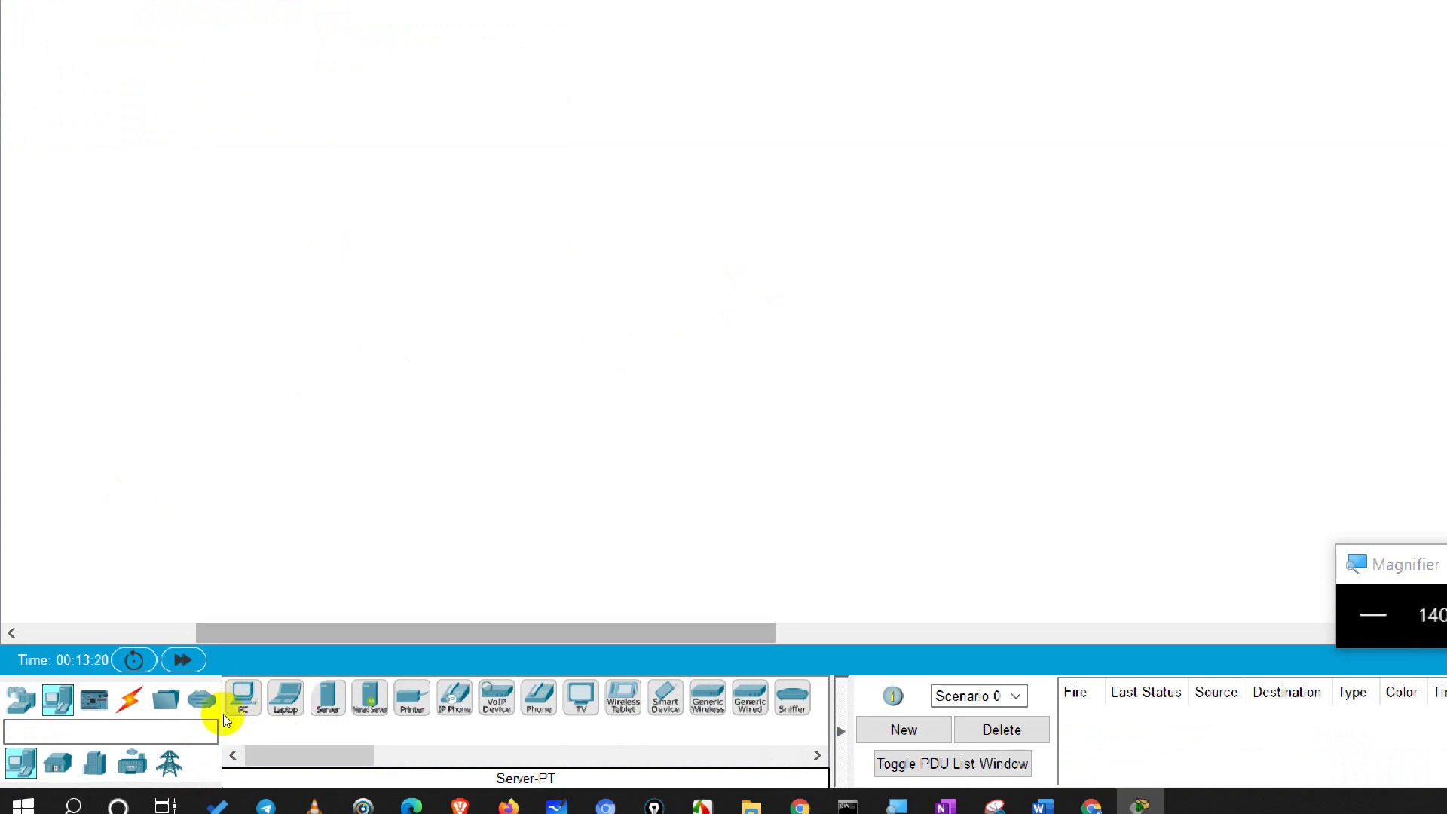
drag(231, 721, 231, 718)
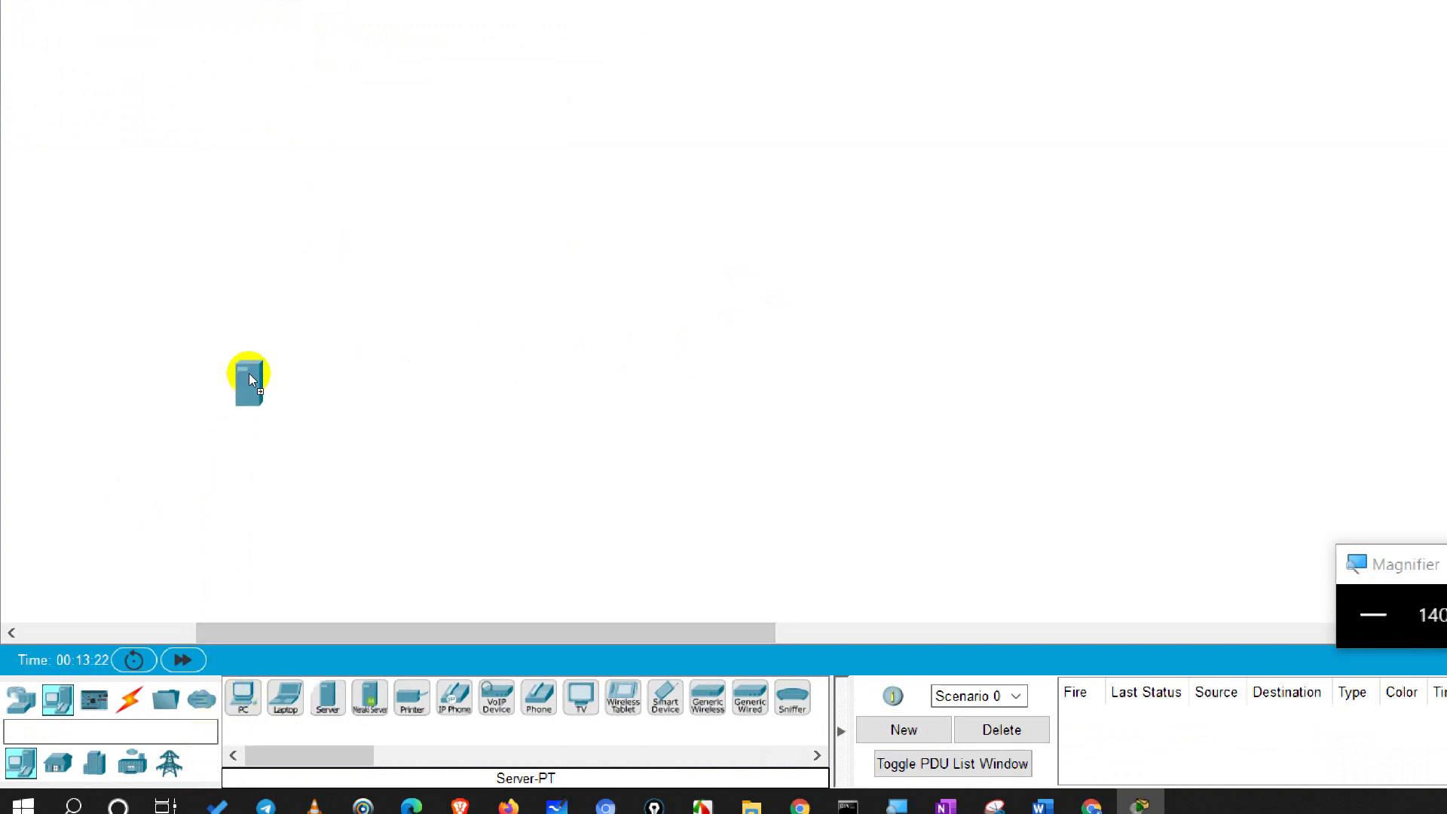
drag(249, 373, 256, 340)
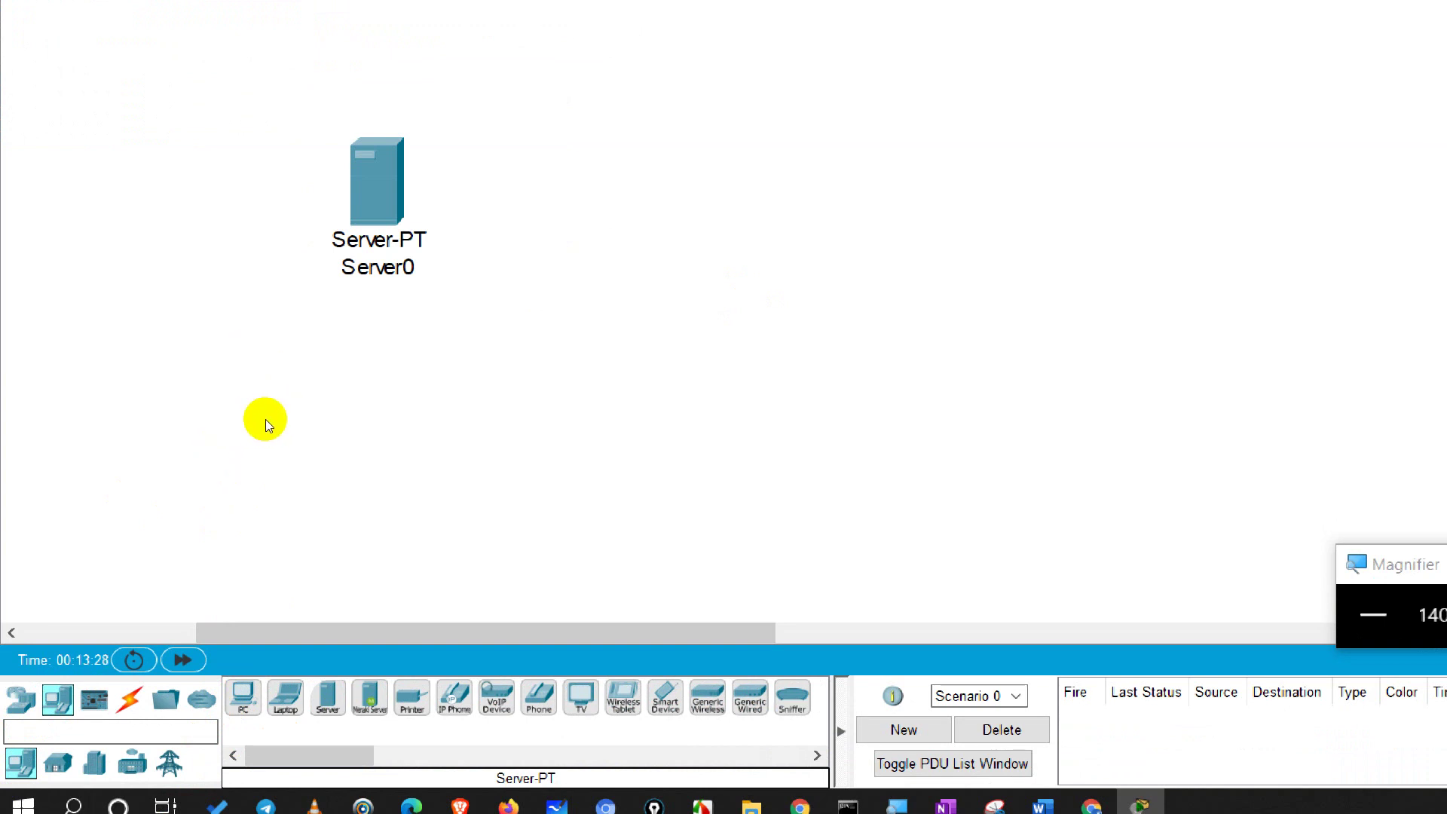
key(Home)
text(DHCP)
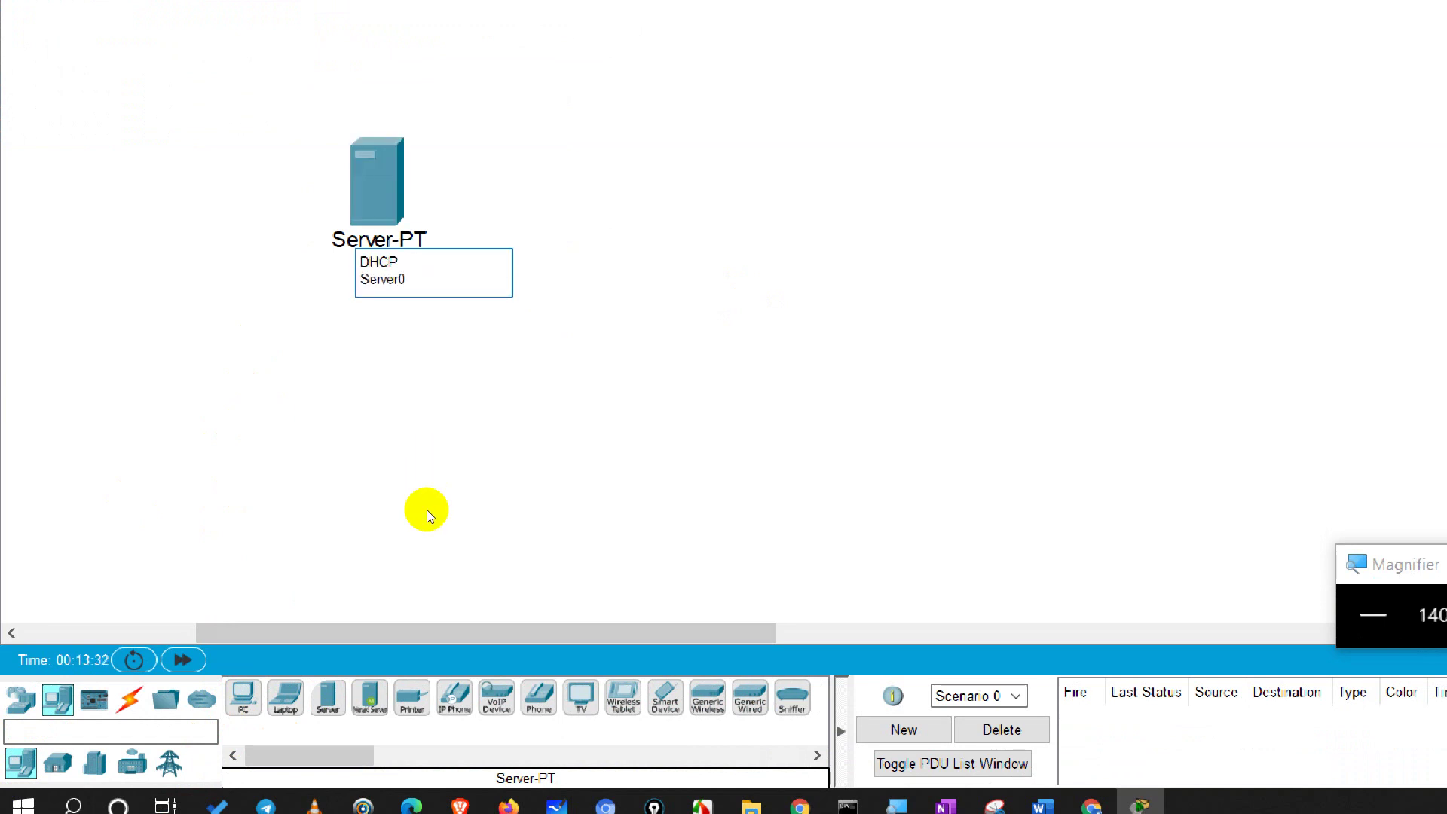
key(Return)
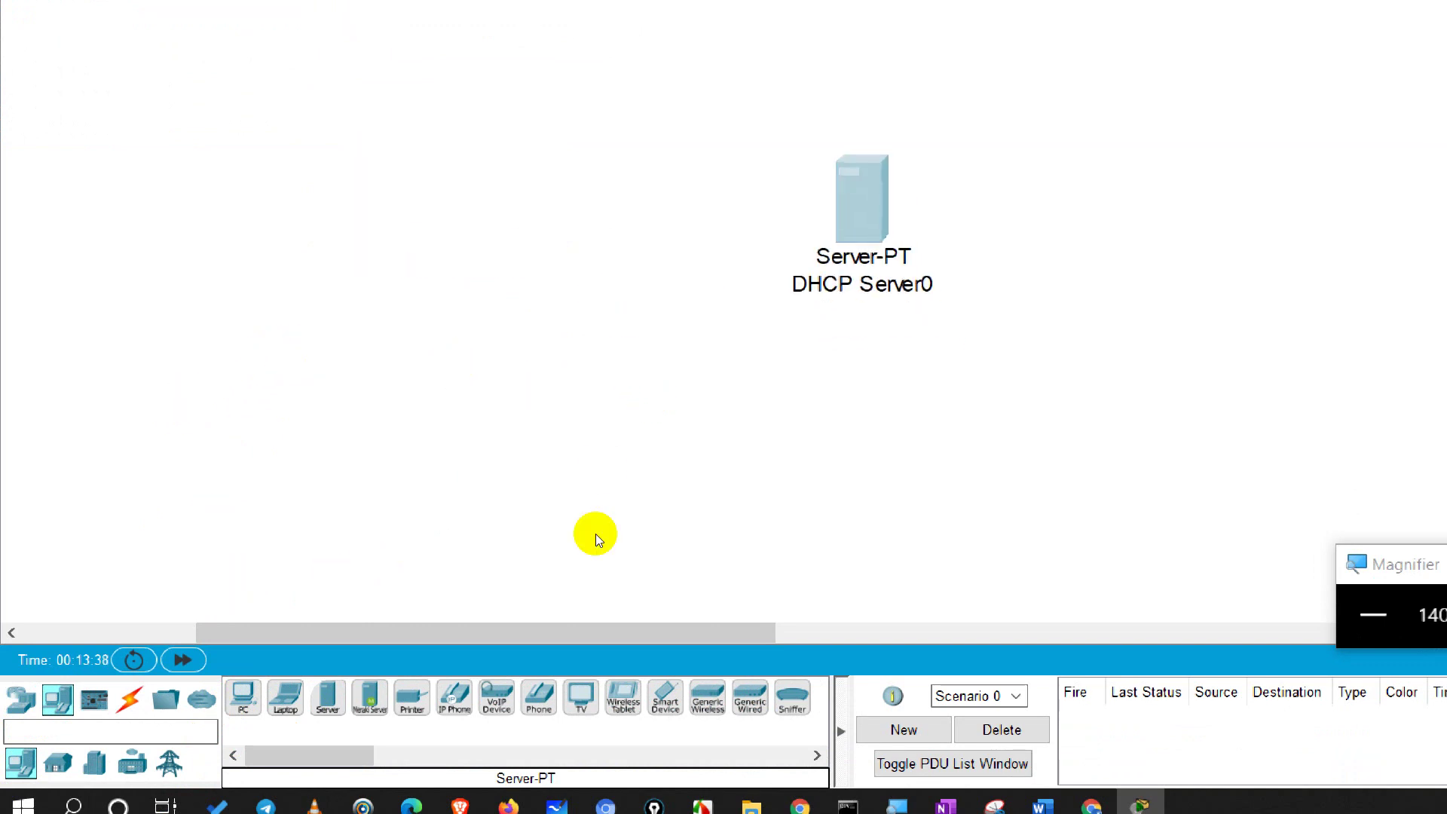
Step: Install the WMP300N module in DHCP Server0's empty slot after PT-HOST-NM-1FGE is rejected
click(621, 352)
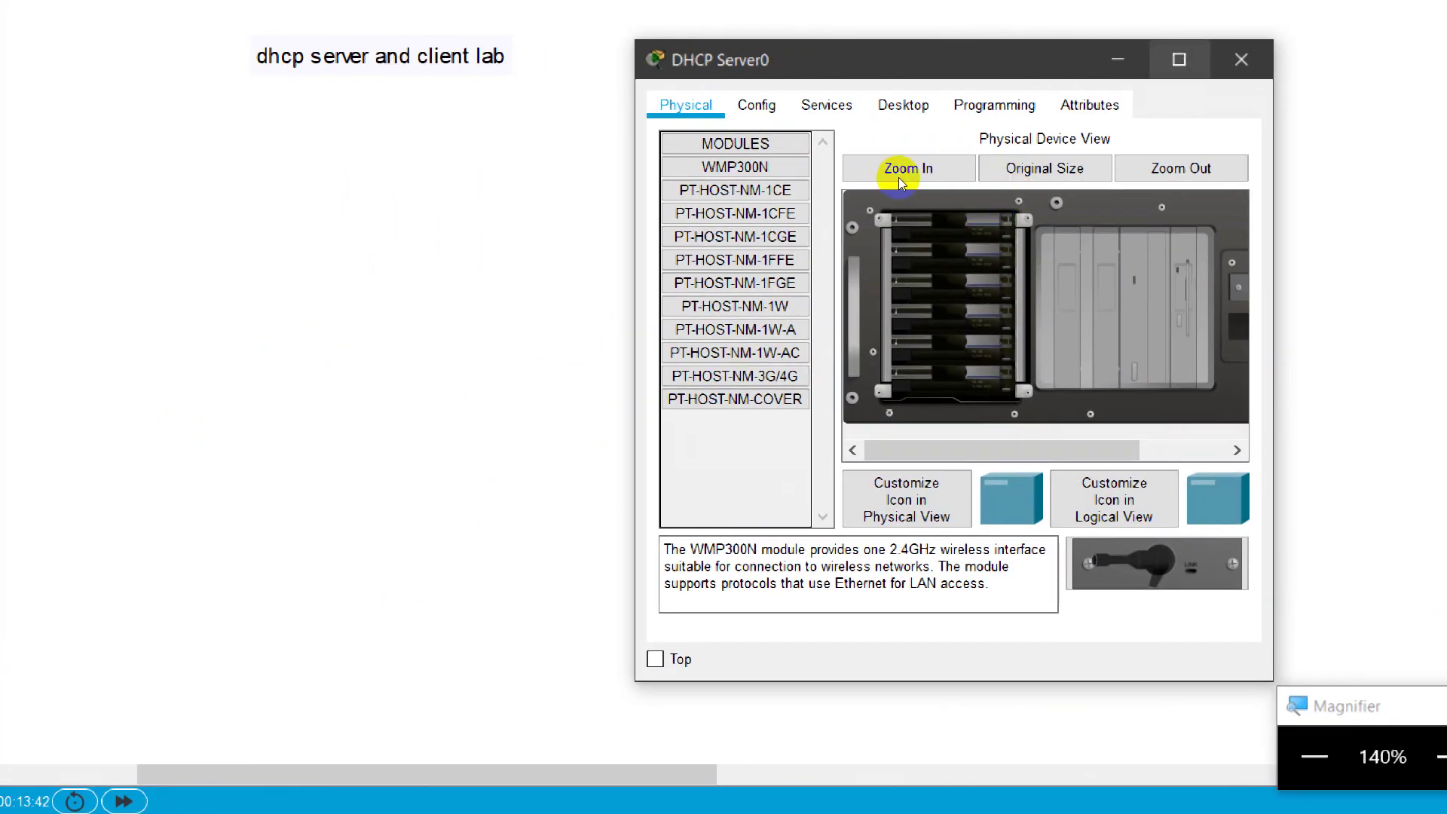
click(966, 27)
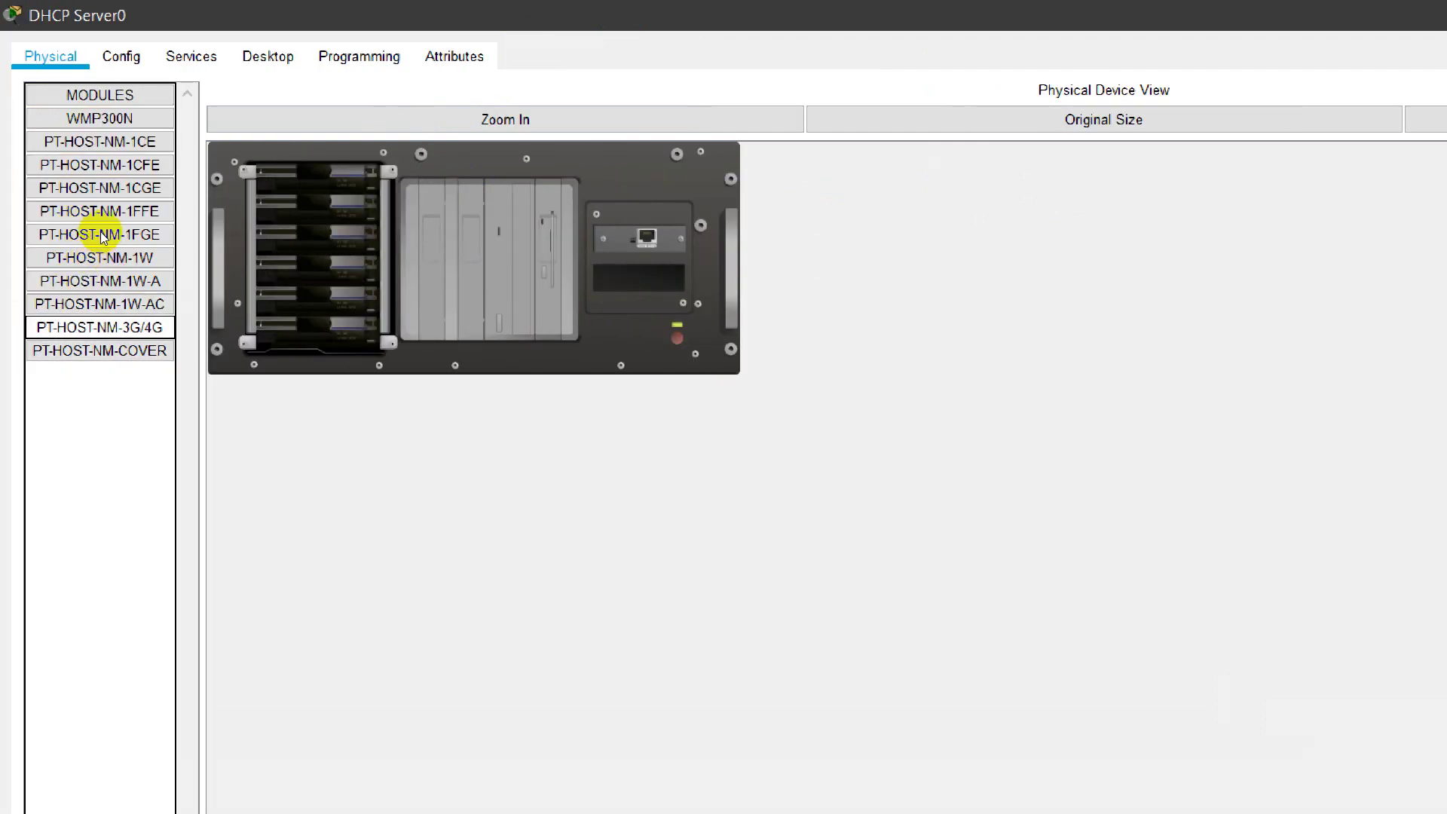
drag(106, 234, 452, 201)
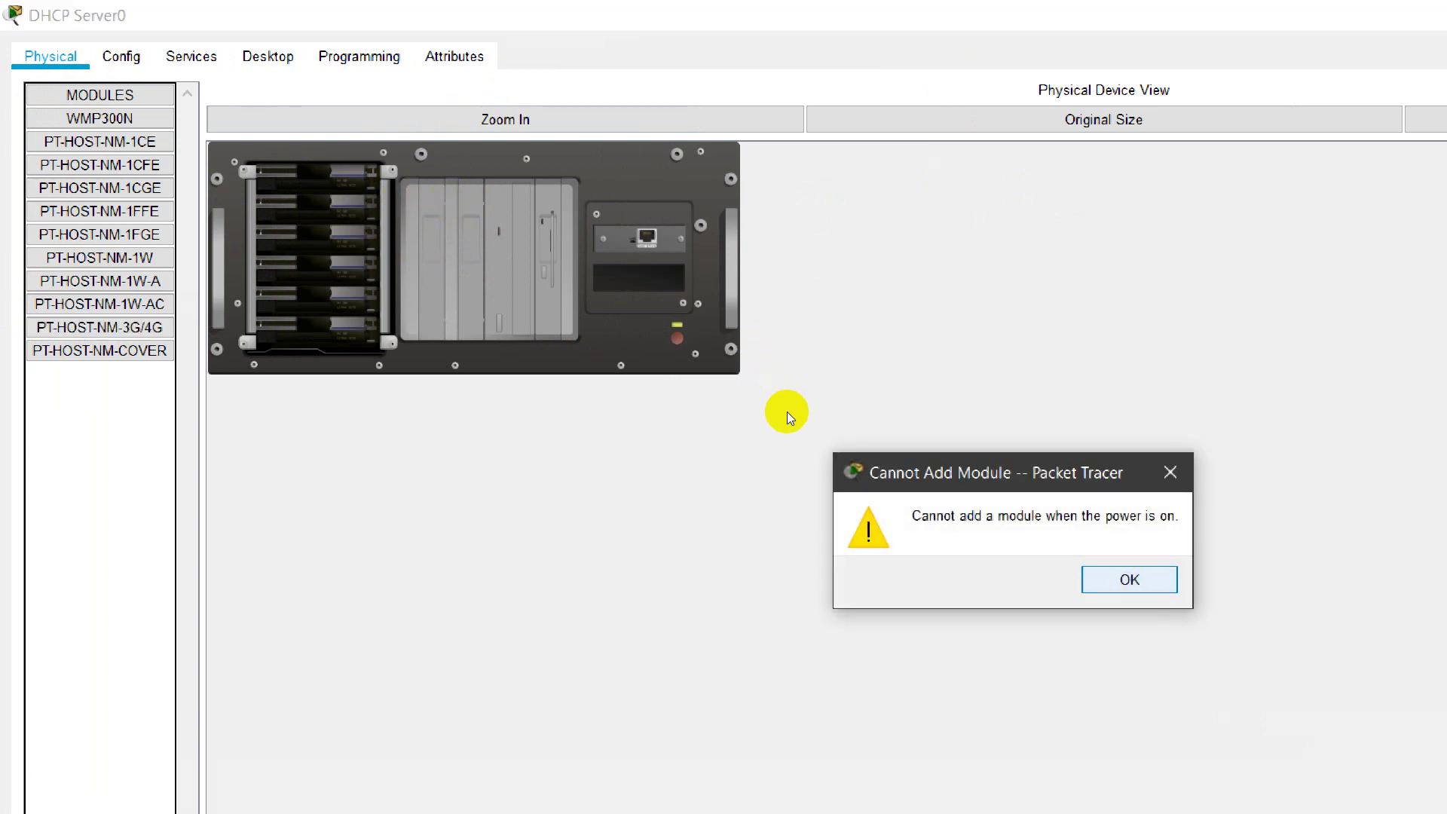
key(Return)
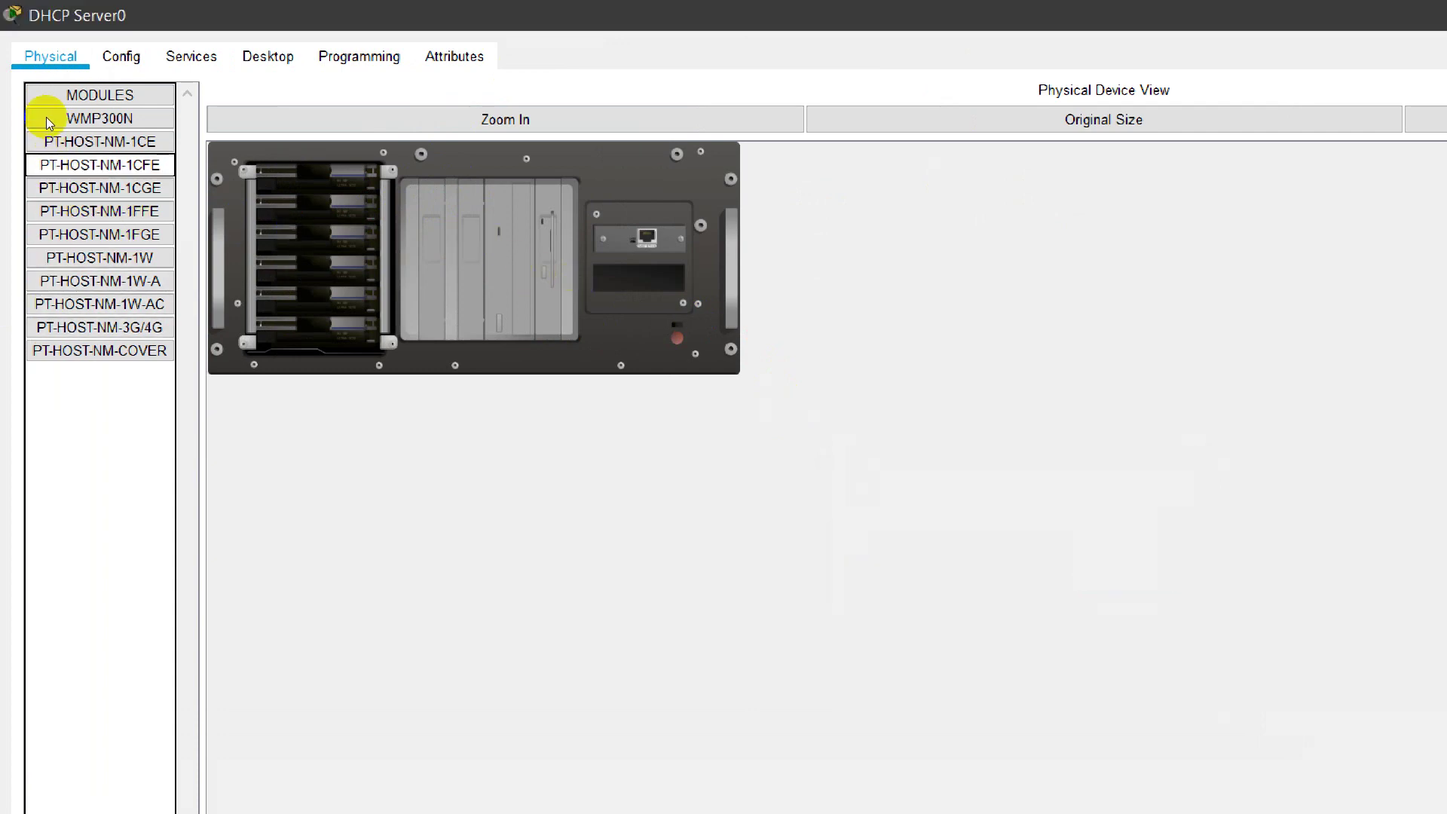
key(Down)
key(Down)
key(Down)
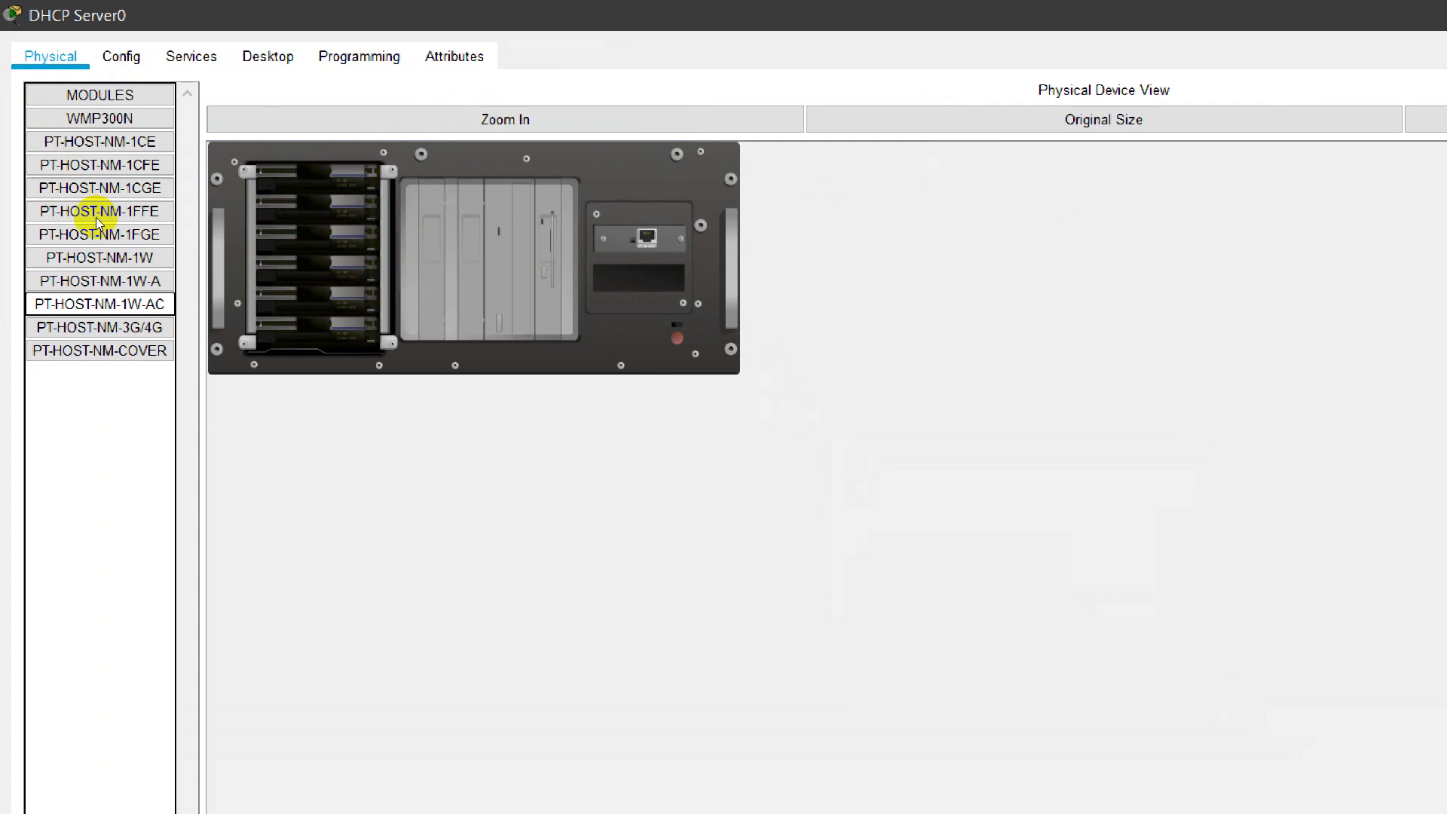
key(Up)
key(Up)
key(Up)
key(Up)
key(Up)
key(Up)
key(Up)
key(Up)
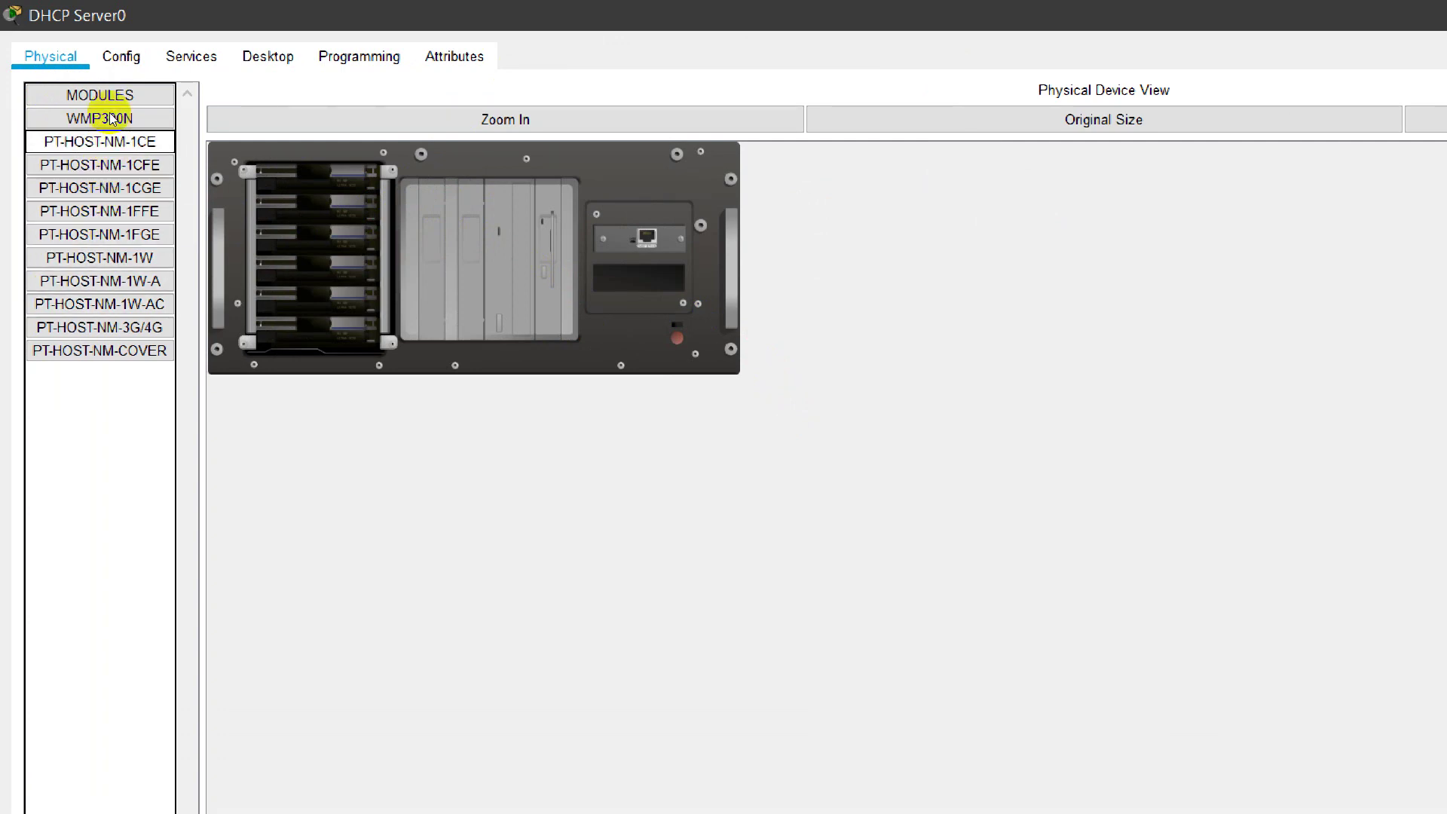
drag(82, 117, 455, 202)
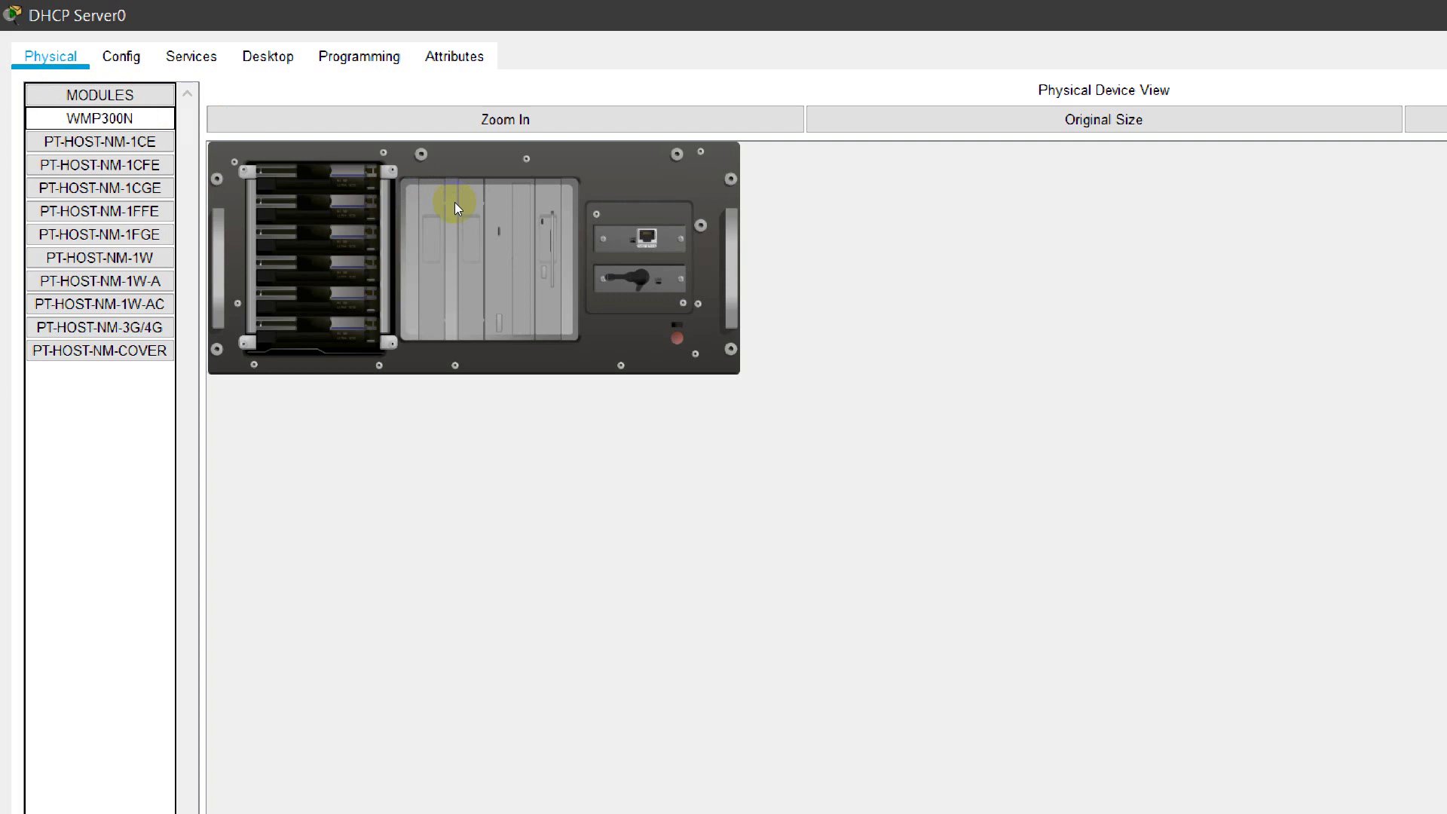
click(273, 179)
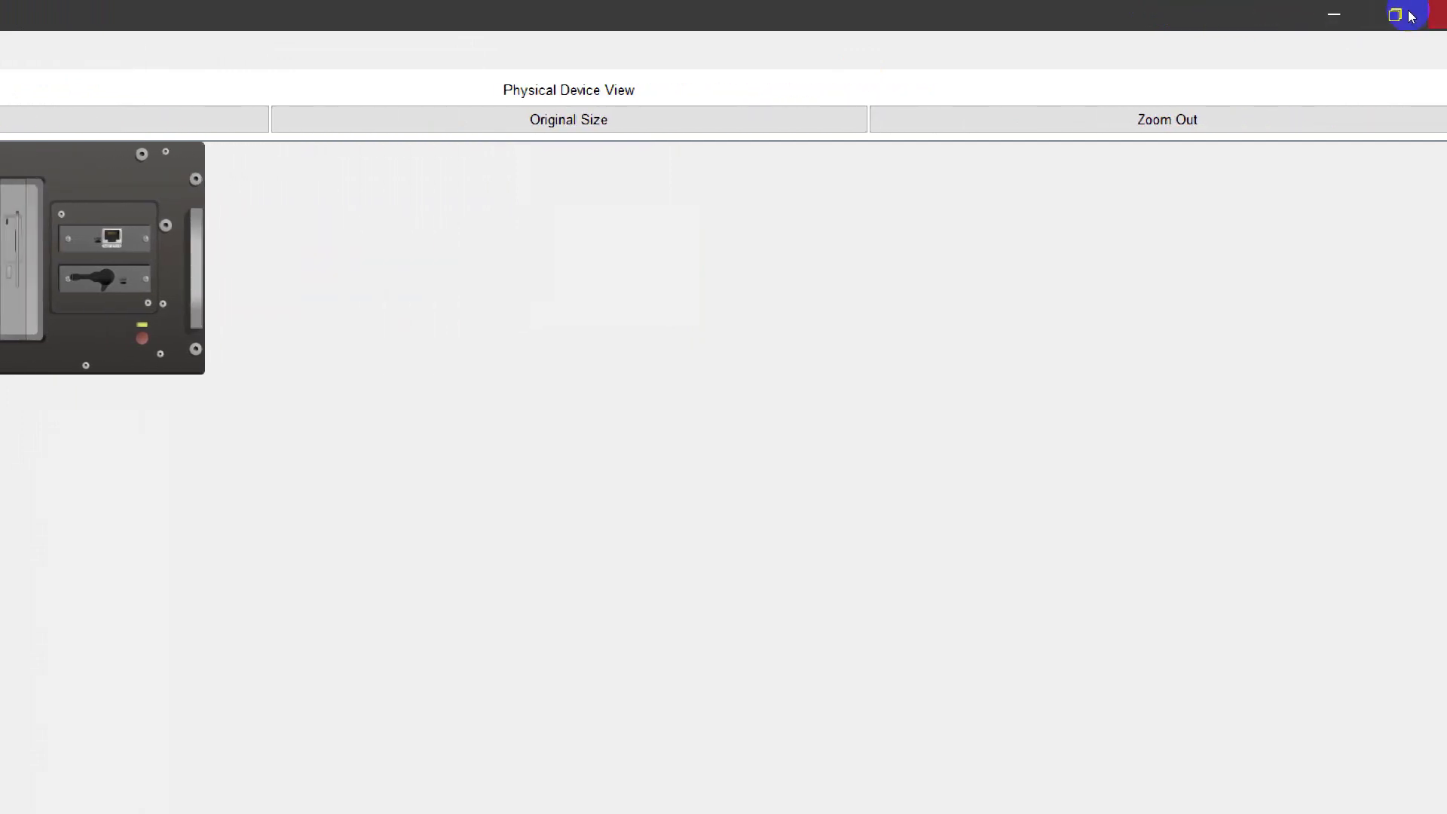
click(1415, 12)
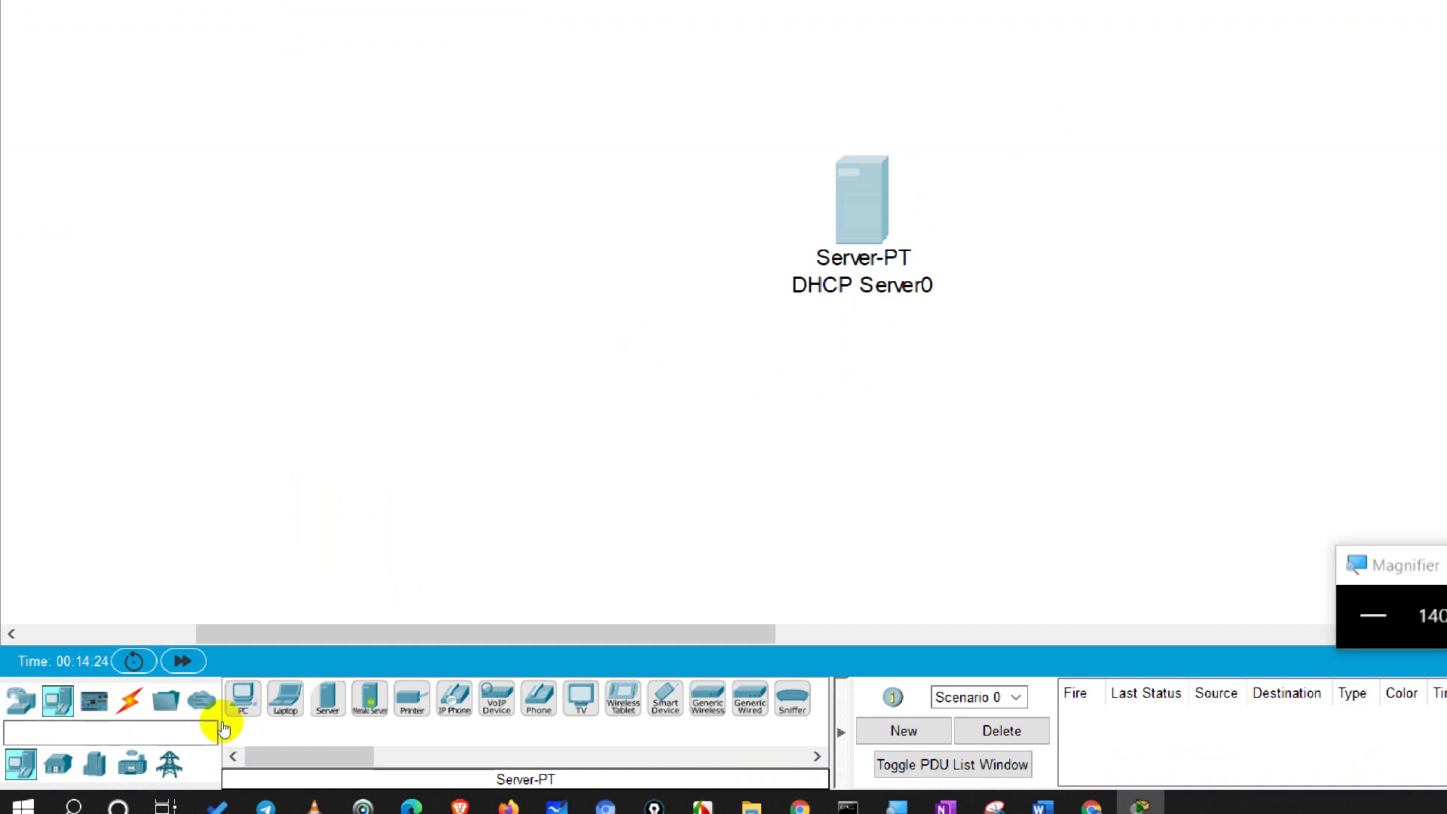
drag(327, 699, 224, 743)
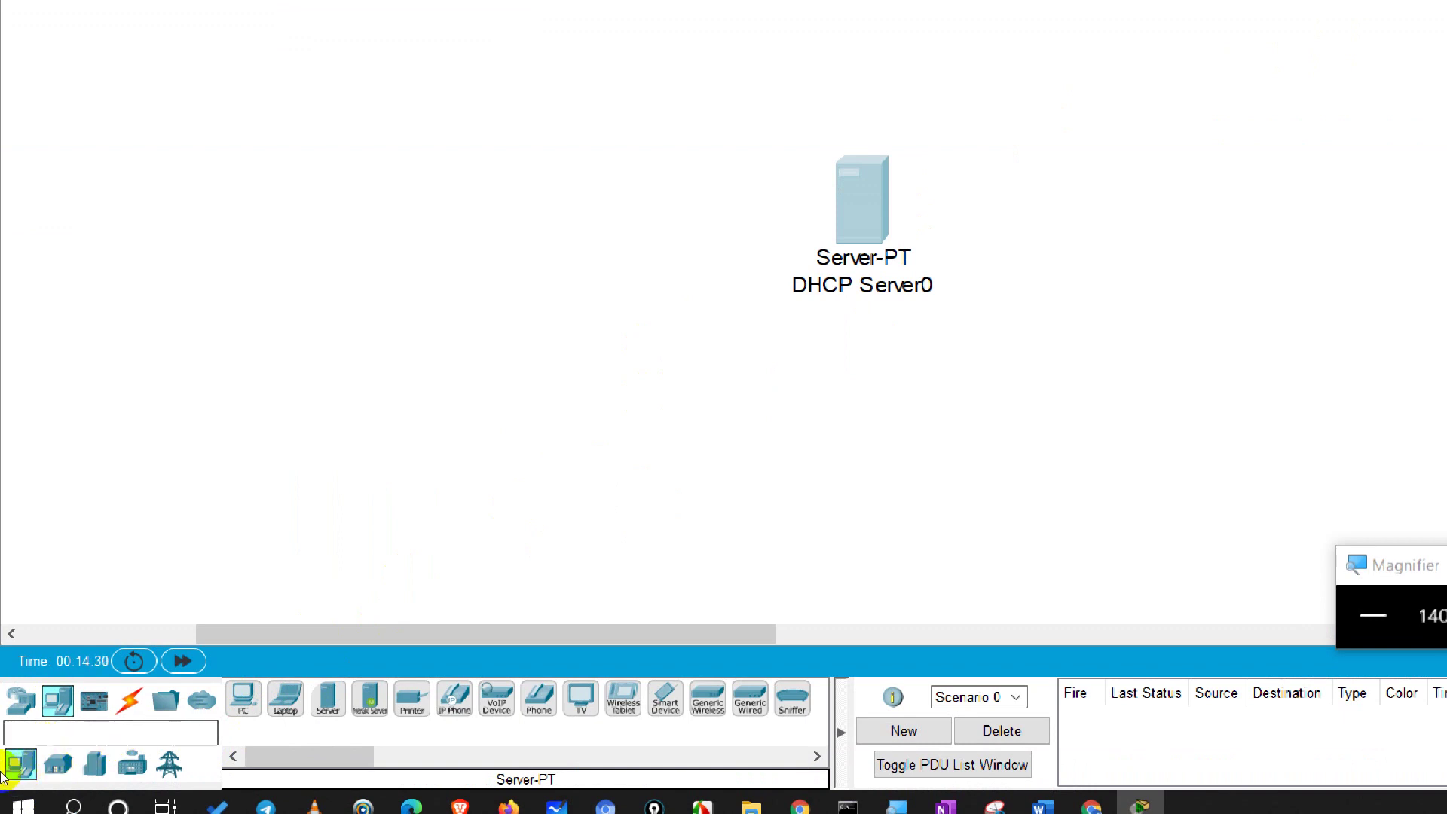
Step: Show the Network Devices category in the device palette
click(14, 720)
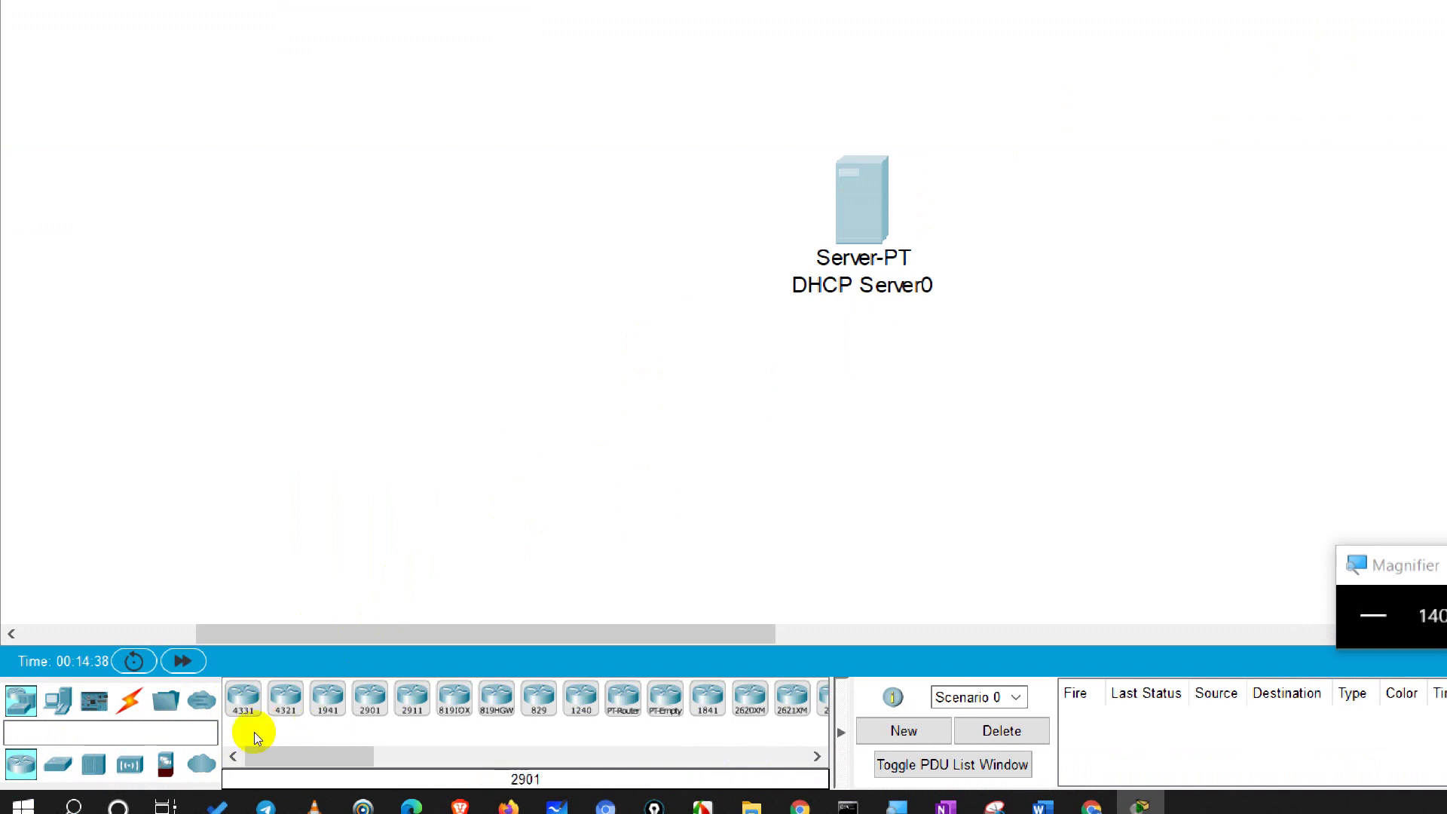
Step: Place two 2960-24TT switches on the workspace, Switch1 and Switch2 to its left
click(43, 767)
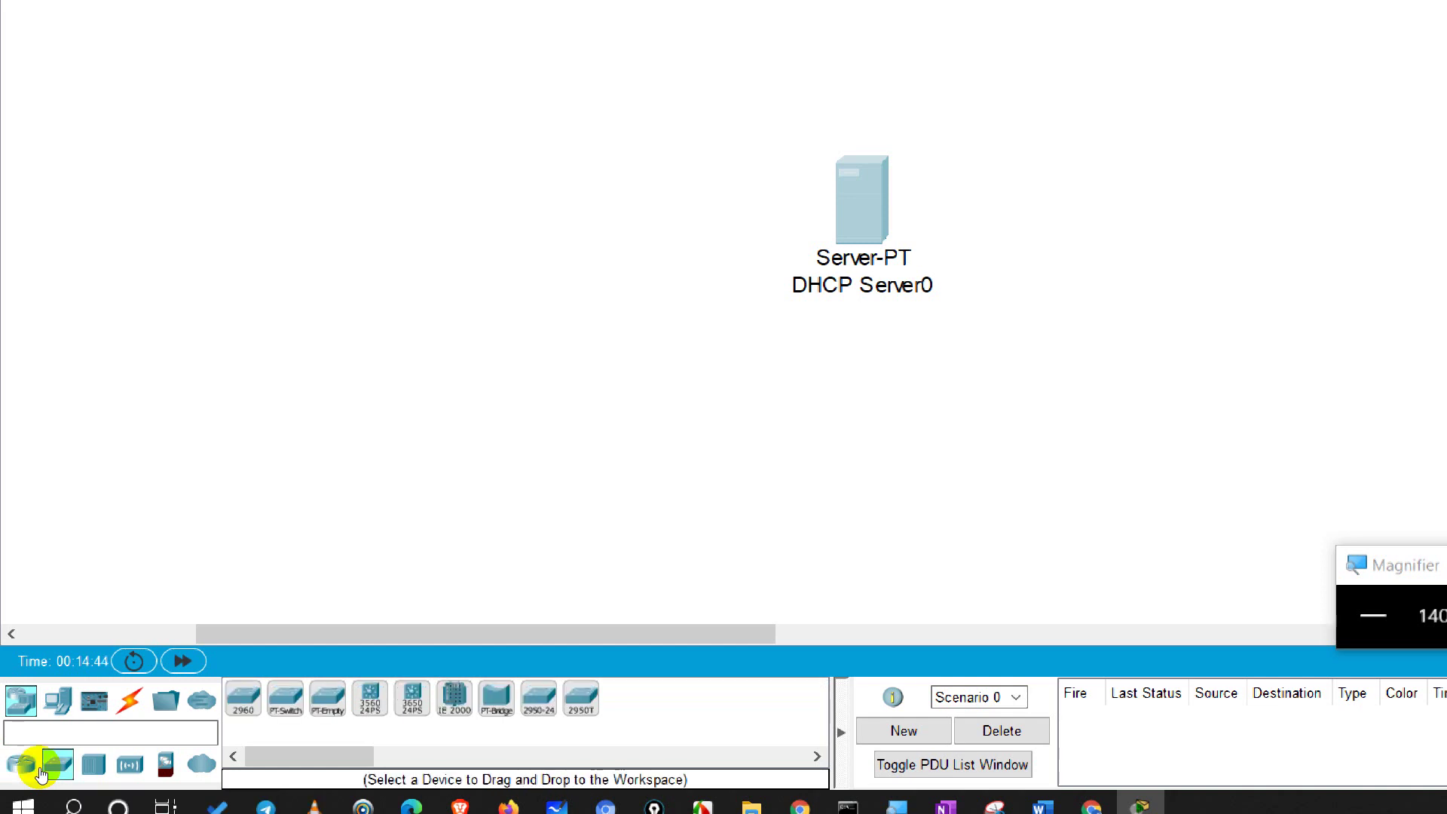
mouse_move(242, 697)
mouse_down()
mouse_move(288, 441)
mouse_move(375, 445)
mouse_up()
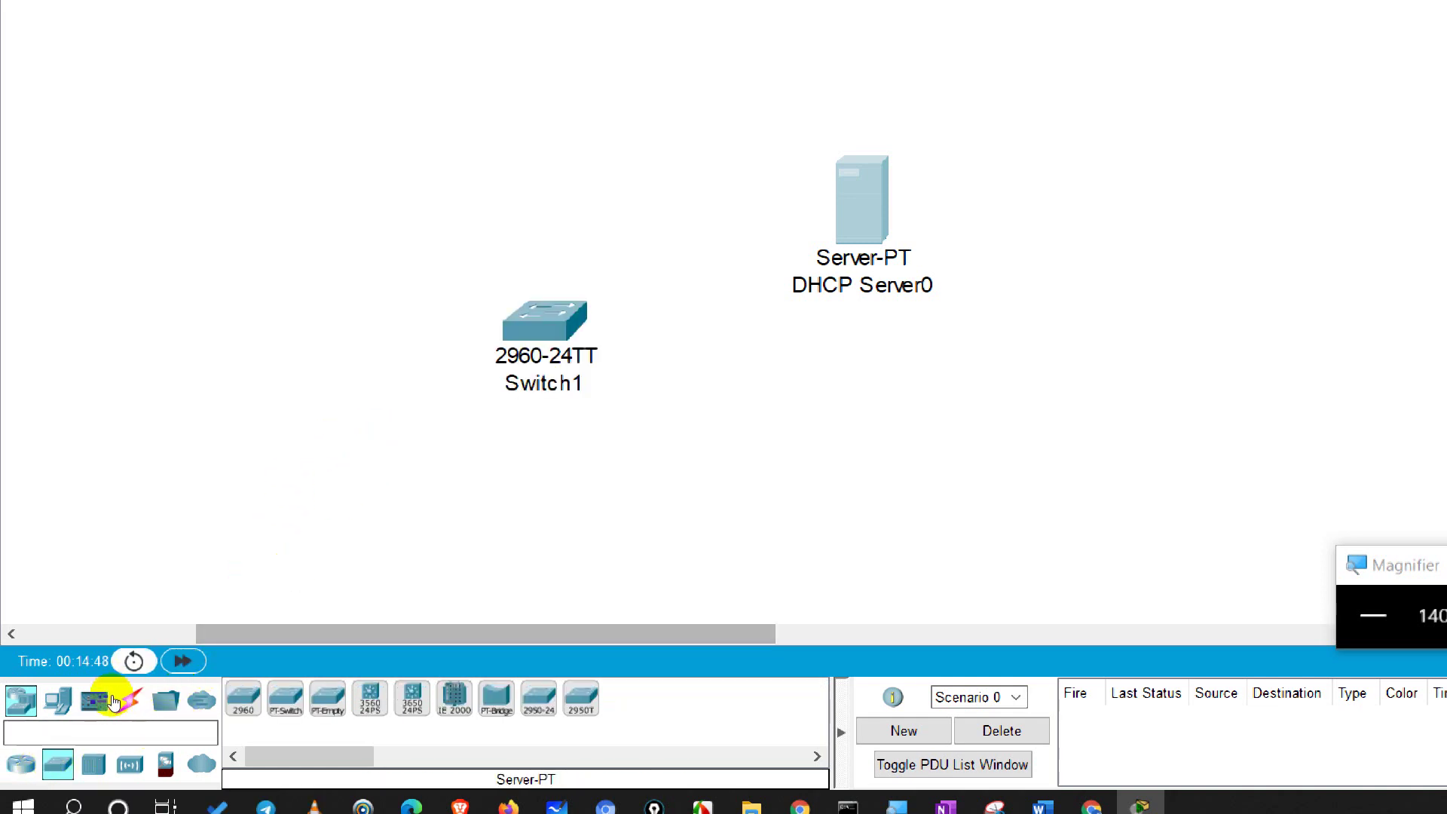
mouse_move(242, 697)
mouse_down()
mouse_move(149, 463)
mouse_move(165, 436)
mouse_move(156, 475)
mouse_up()
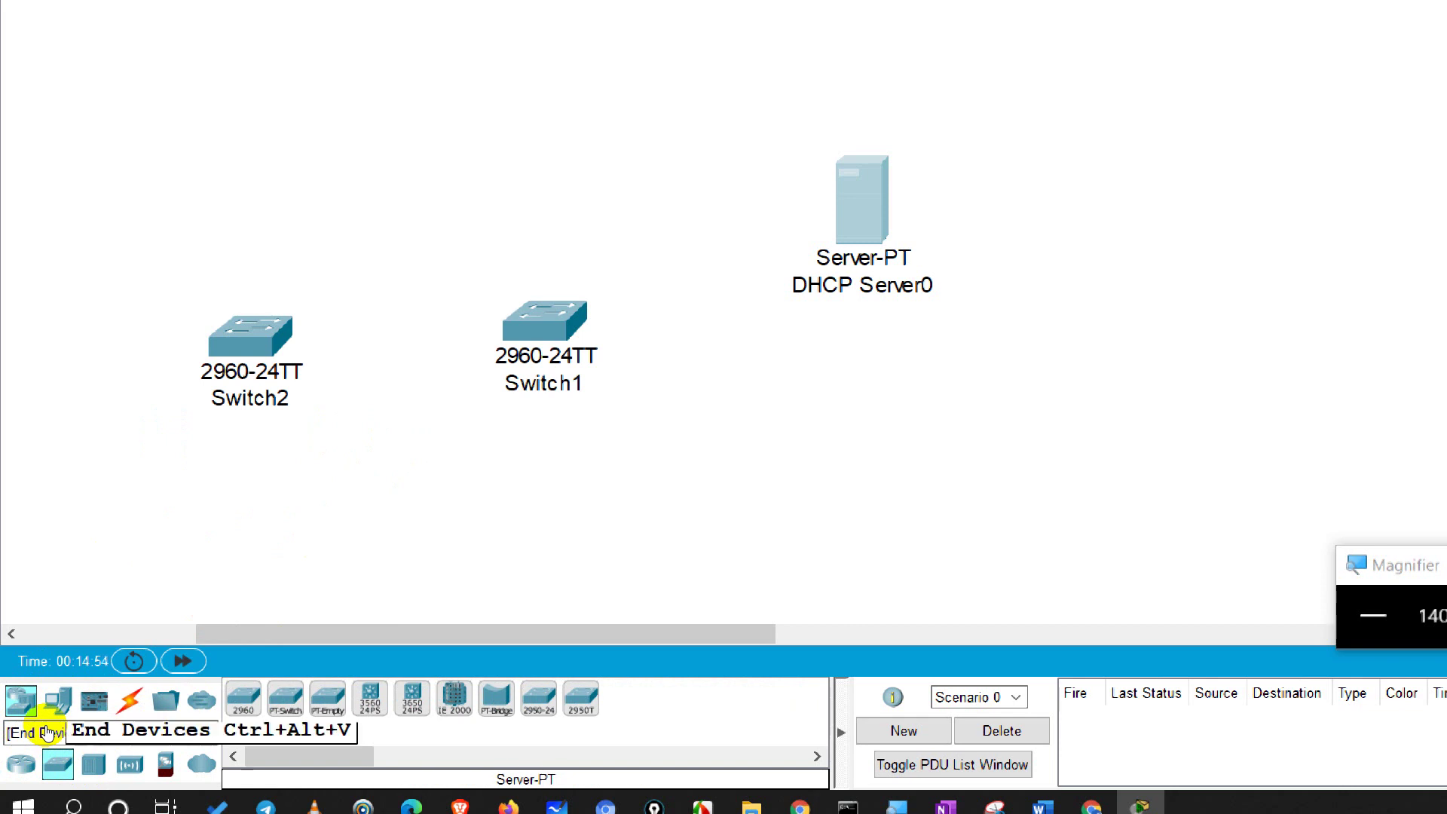
Step: Switch the palette to End Devices, then back to the Network Devices router list
click(47, 728)
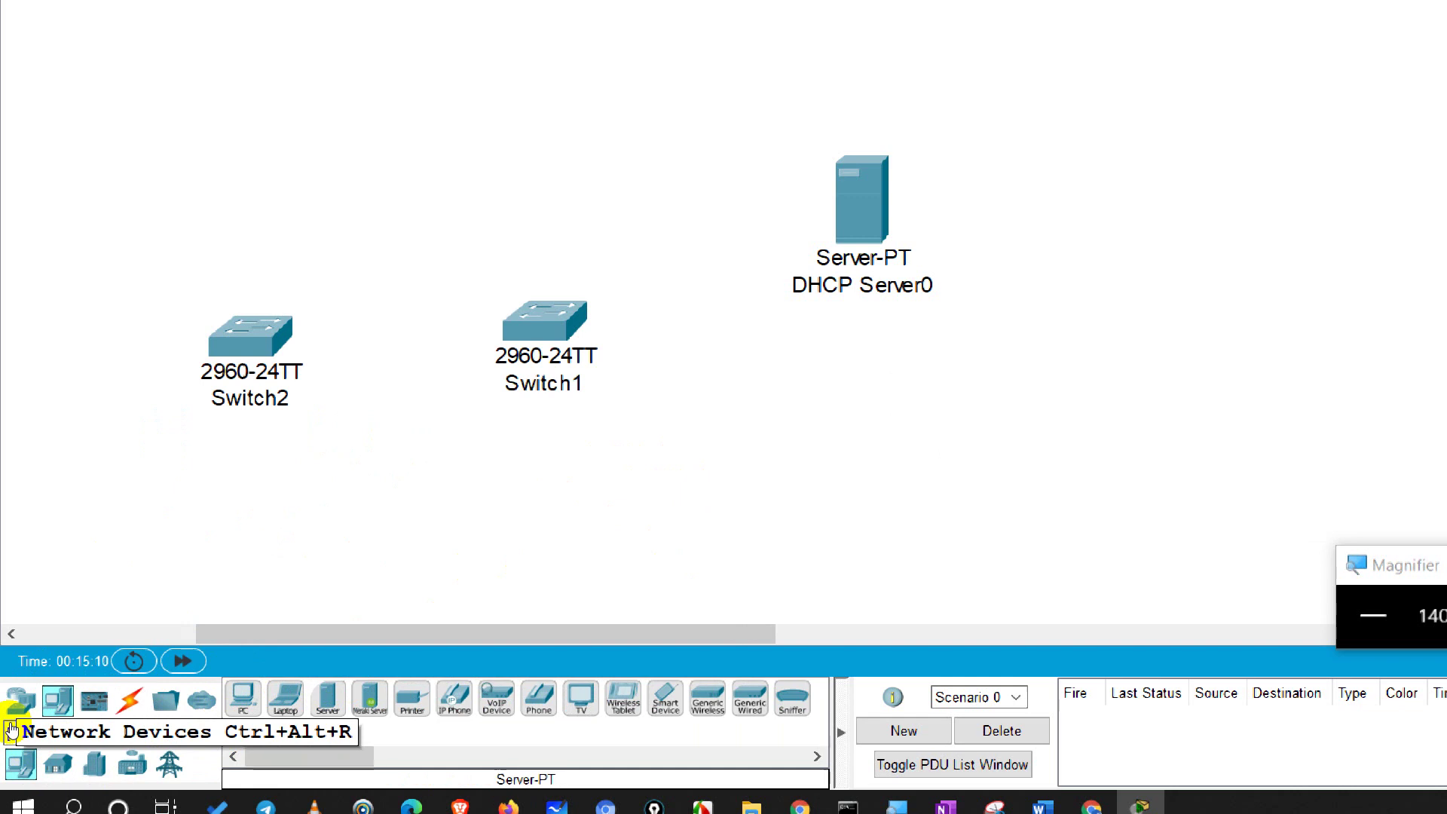
click(12, 724)
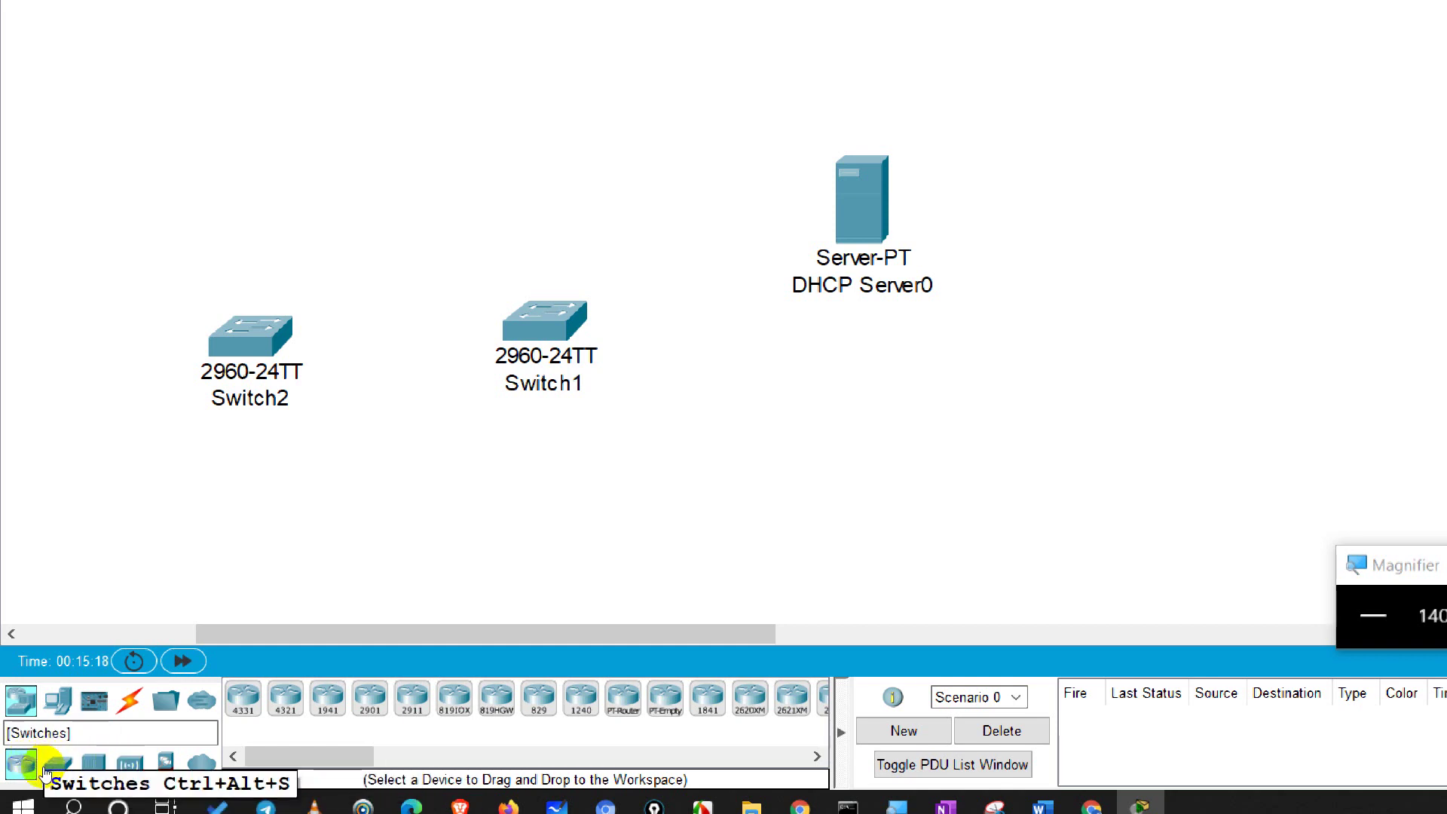
Step: Move Switch1 slightly lower on the workspace
click(45, 767)
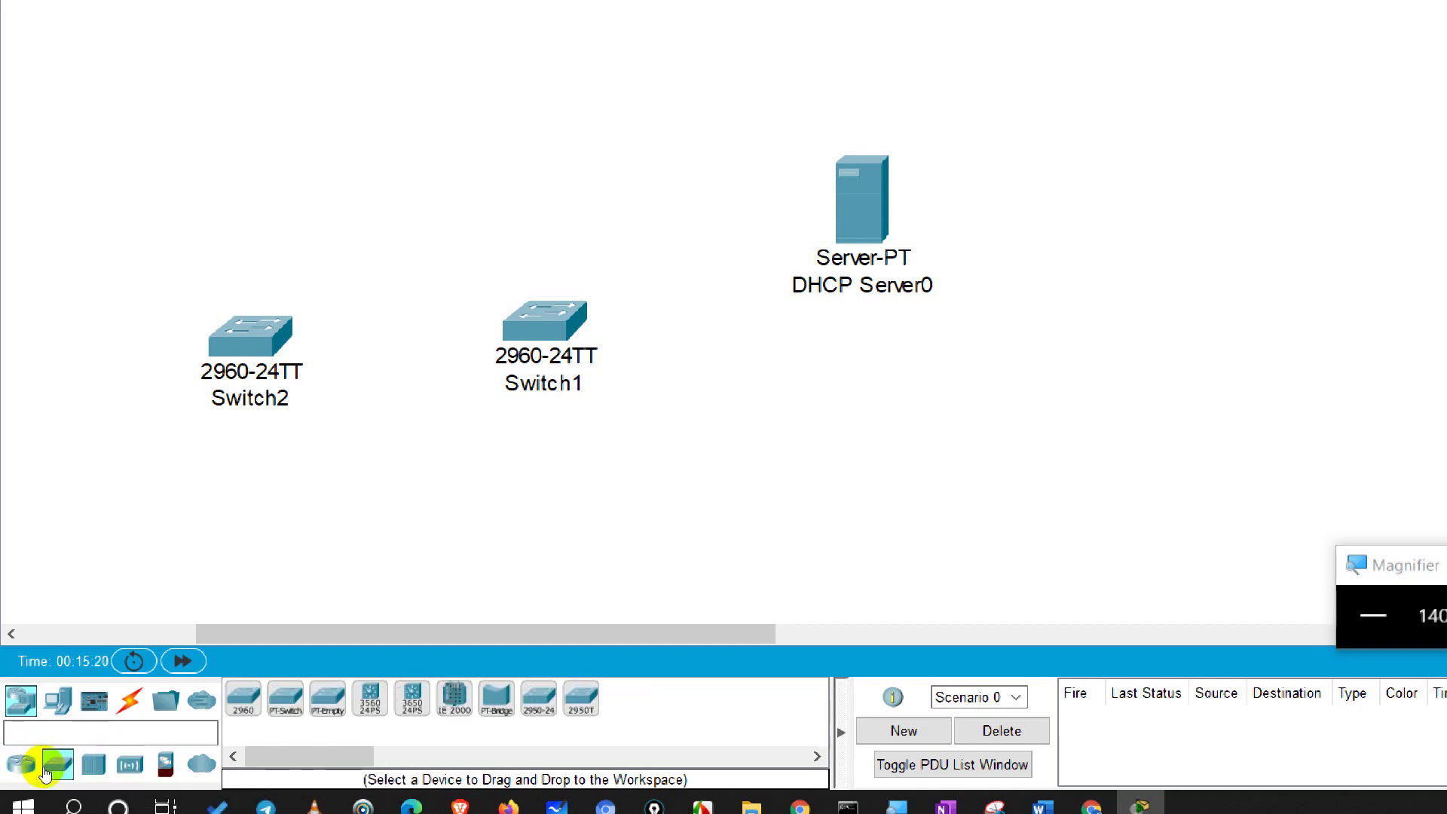
drag(391, 445, 392, 469)
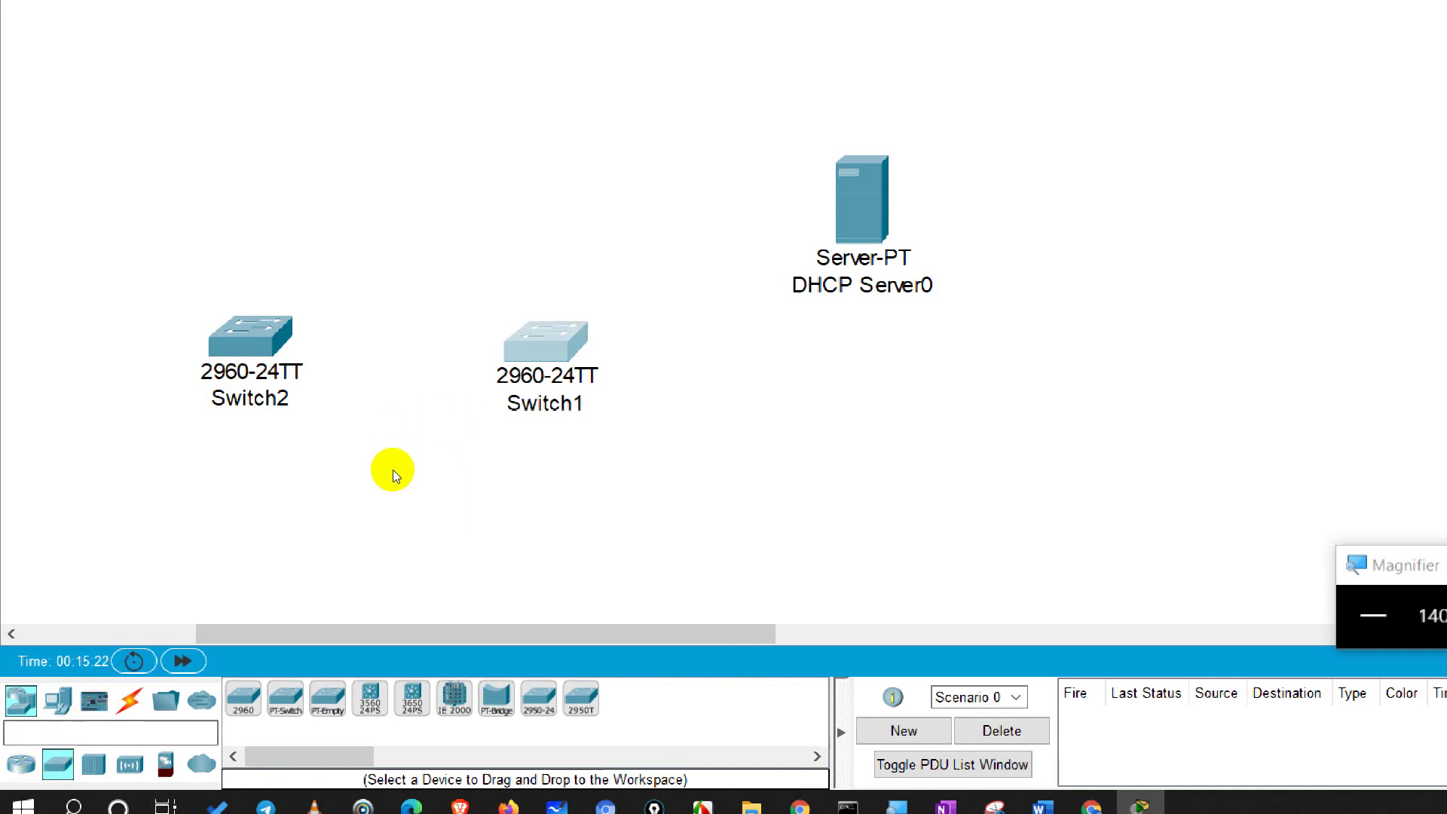
click(461, 561)
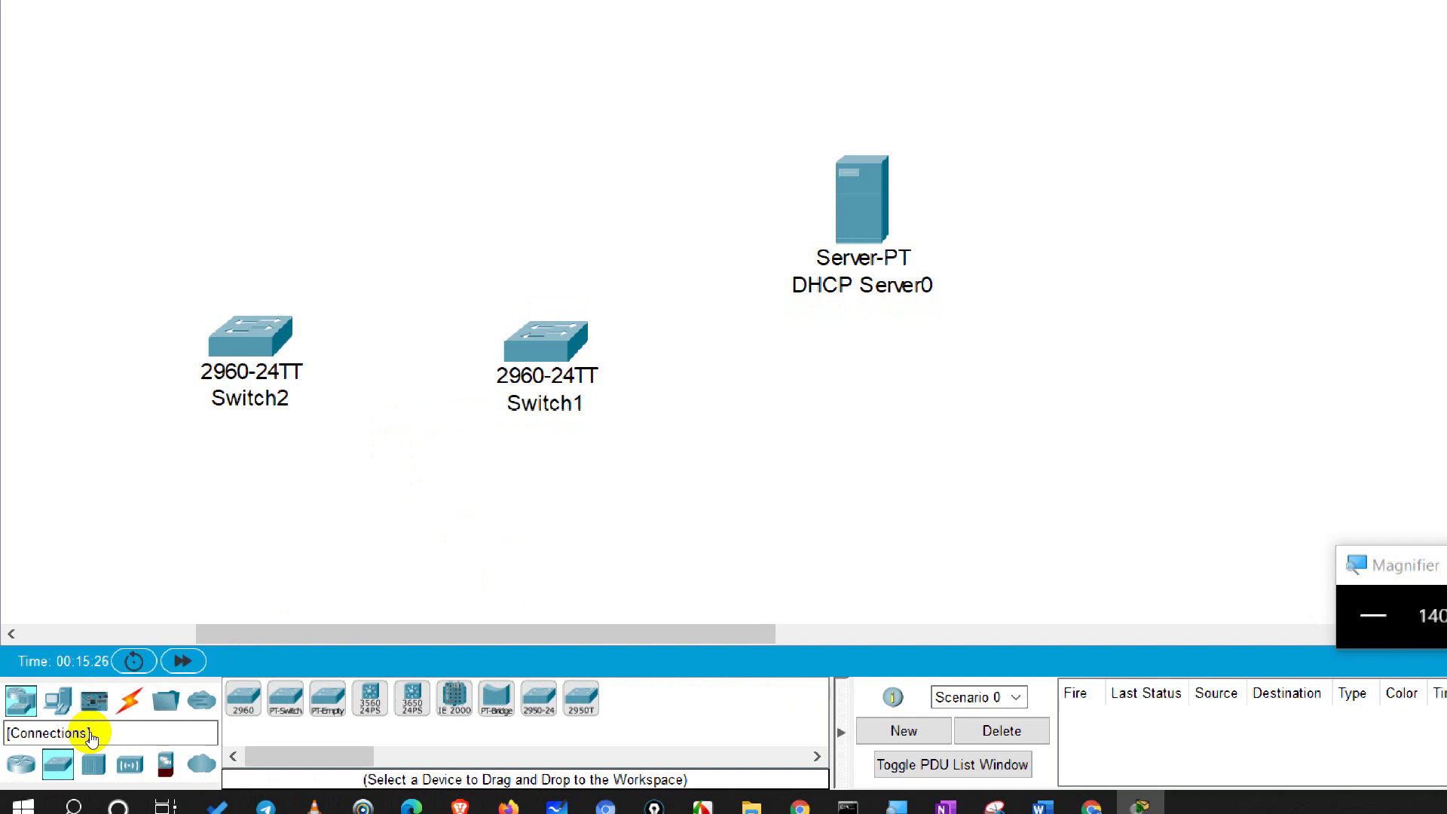
Step: Place PC0 below Switch2, PC1 beside it, and Laptop0 below the switches
click(54, 702)
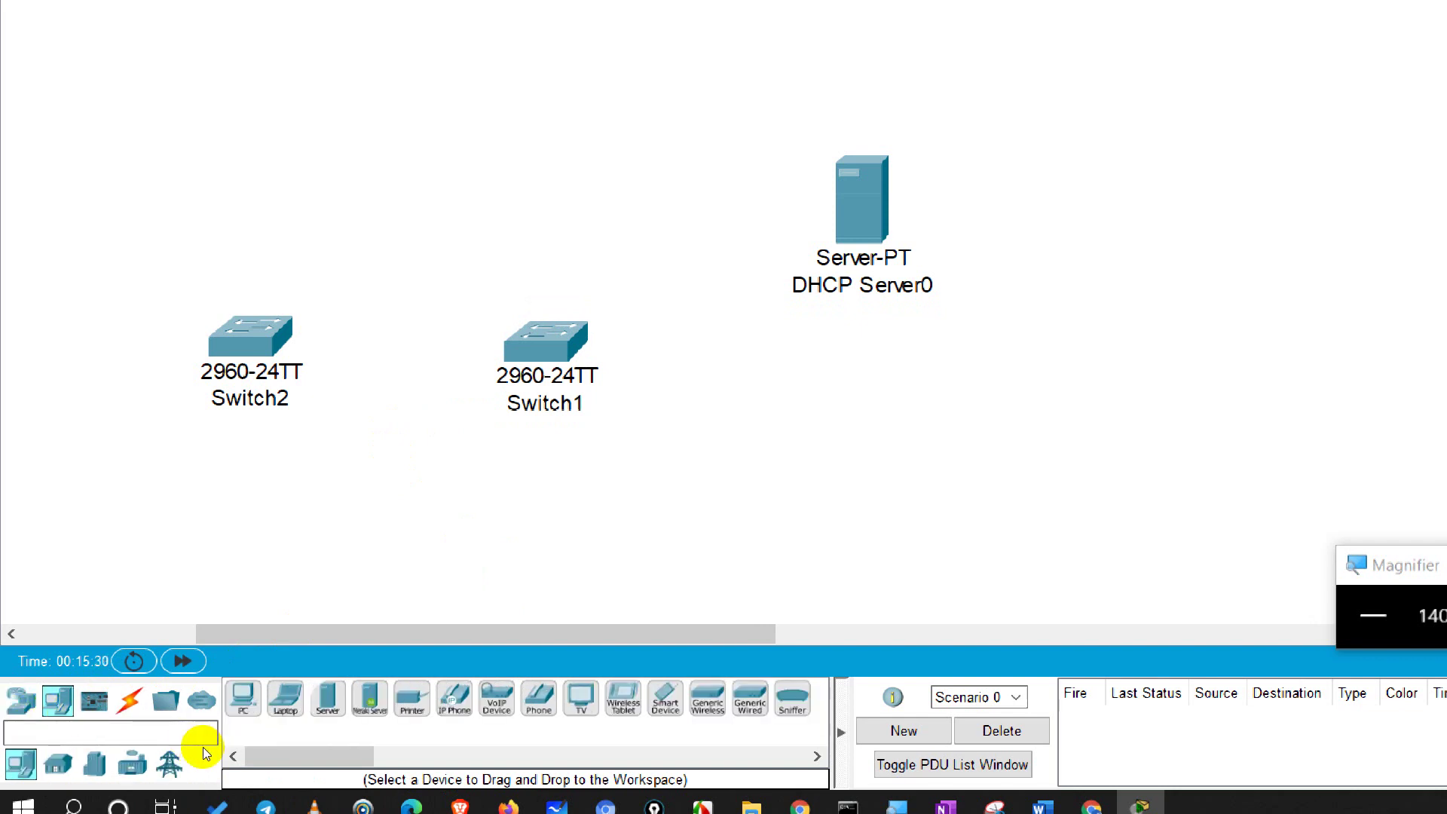
drag(243, 697, 83, 571)
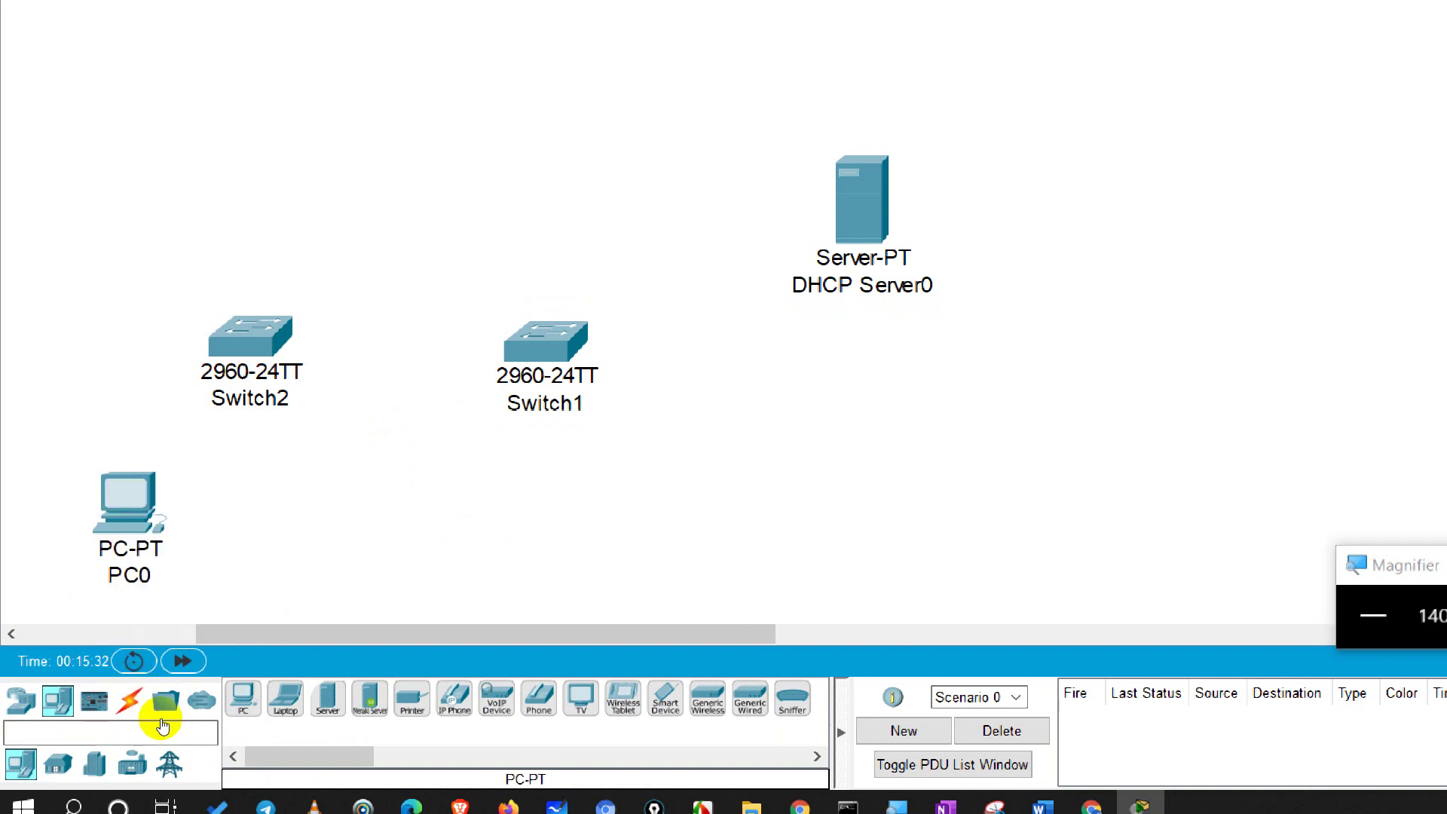
drag(173, 719, 272, 536)
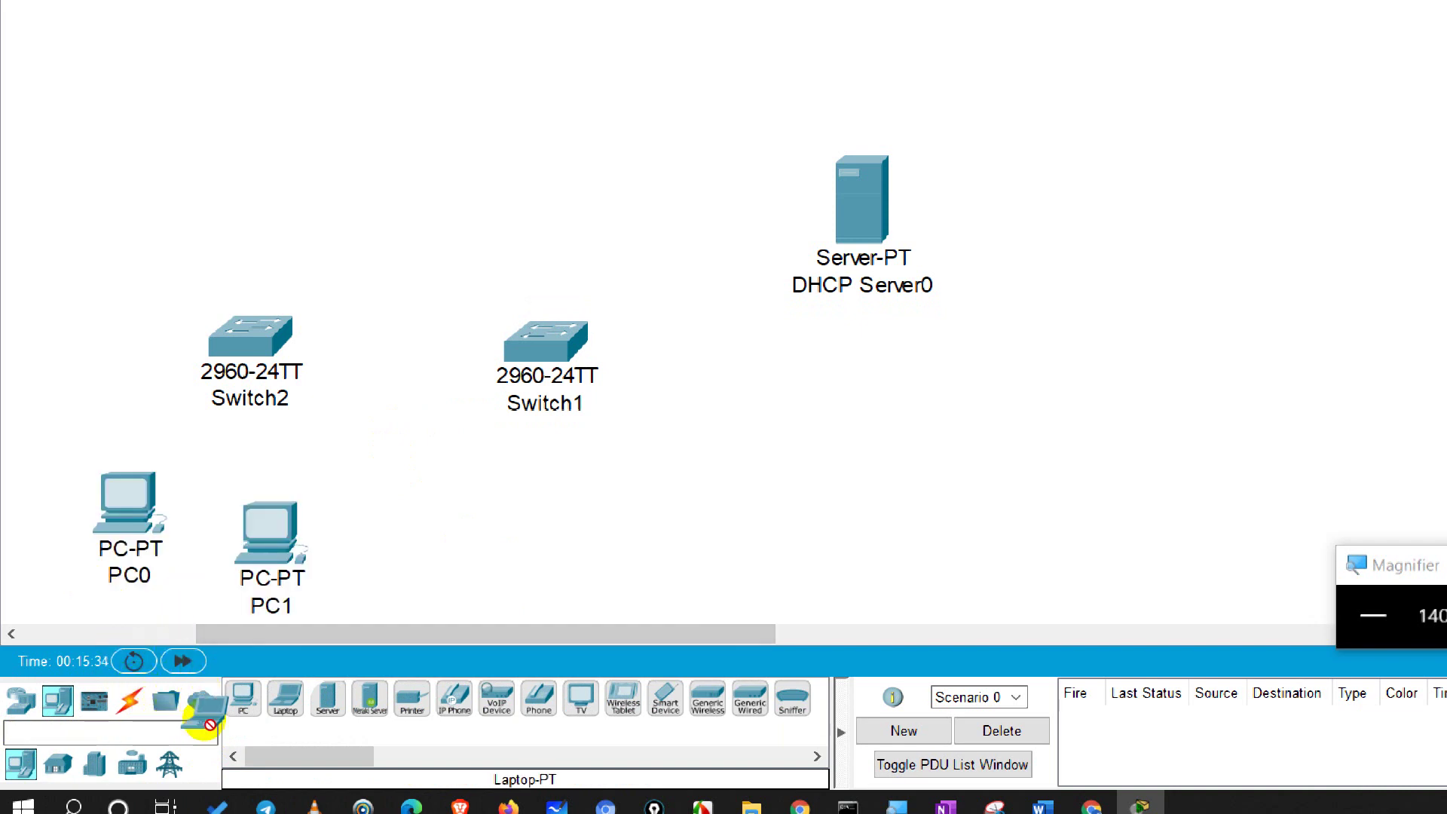
drag(285, 696, 279, 612)
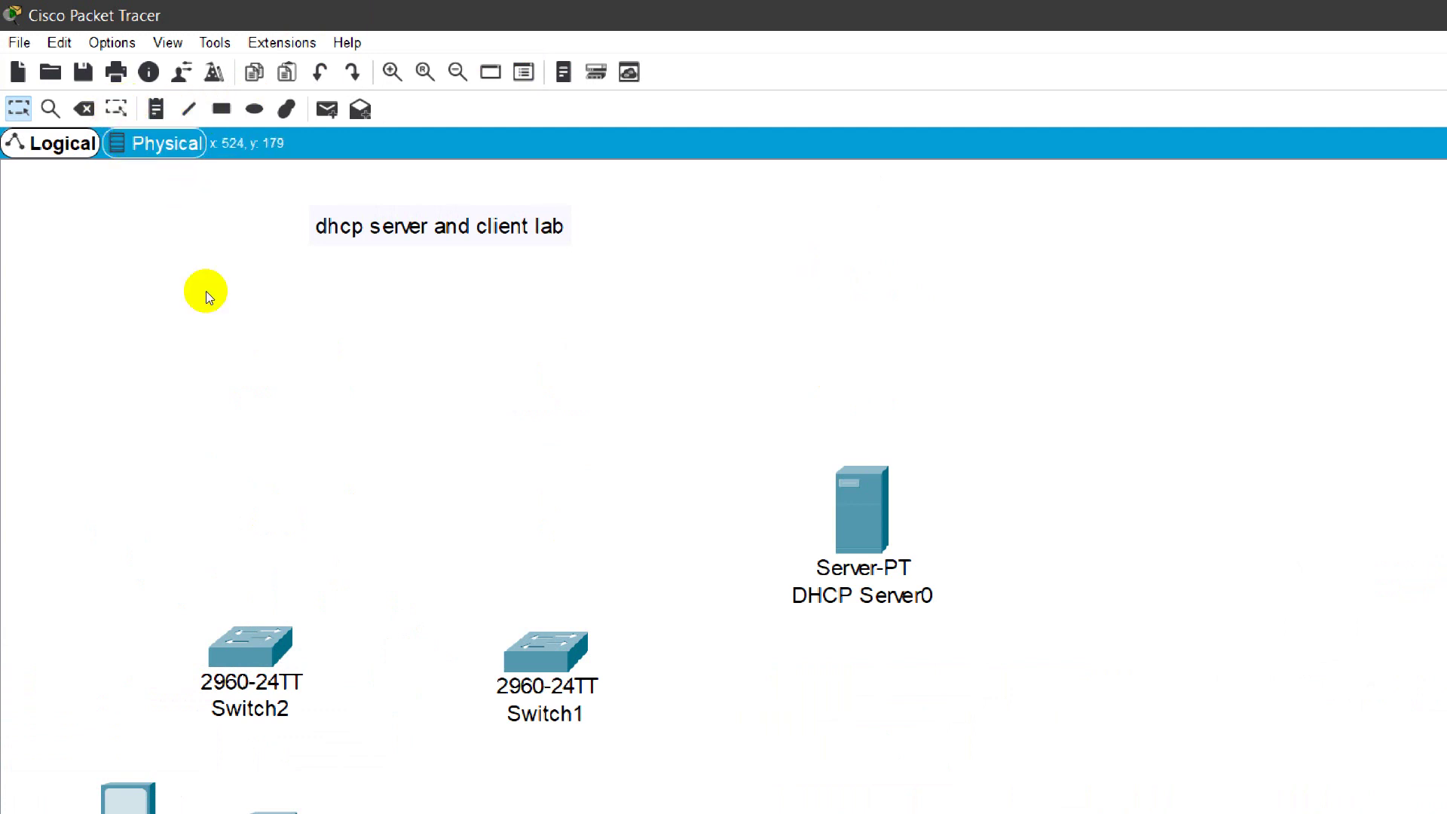
Step: Move the 'dhcp server and client lab' note down-left, just above the devices
scroll(188, 517, down, 2)
scroll(189, 518, up, 2)
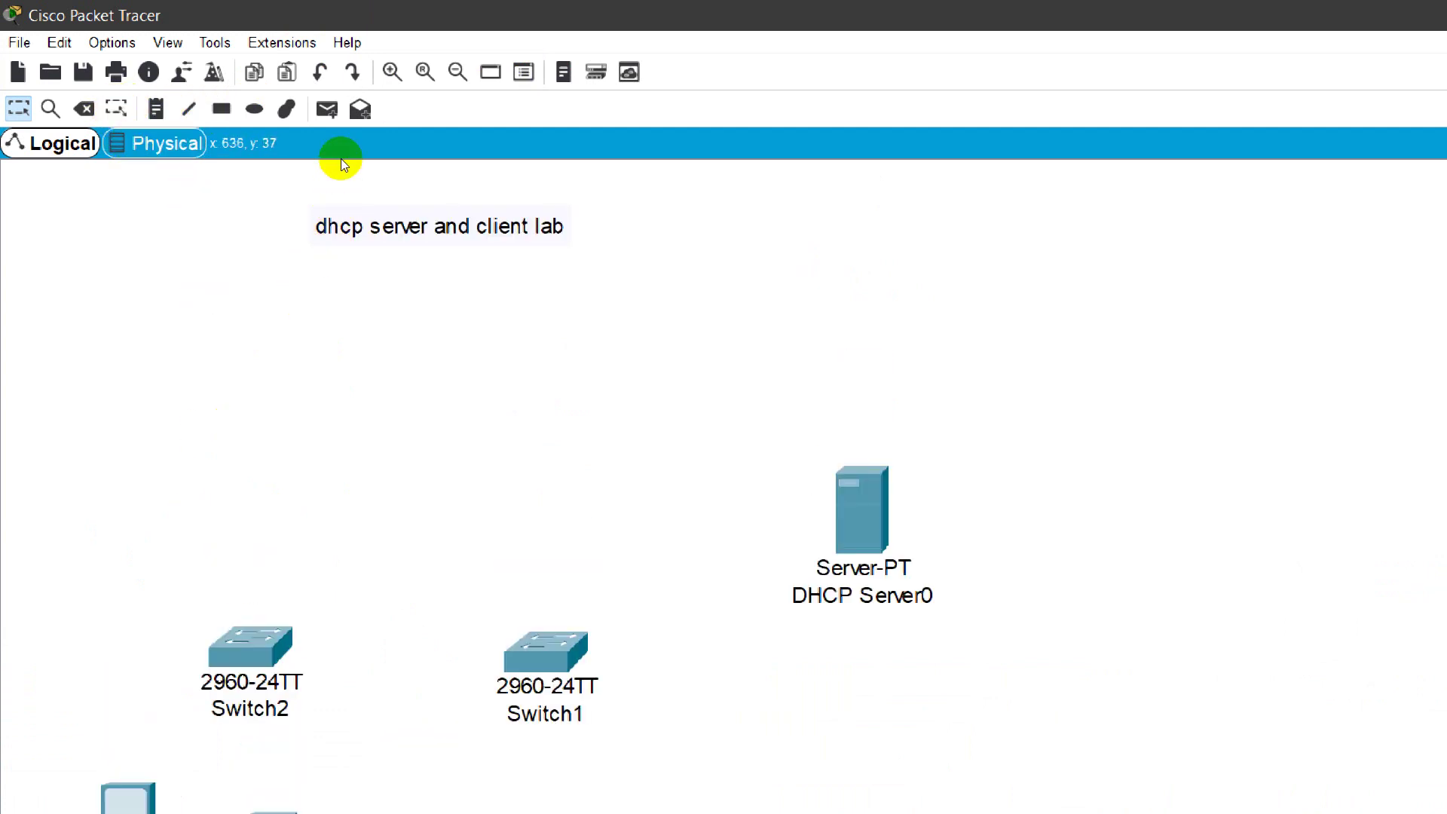
scroll(326, 362, down, 7)
scroll(324, 378, up, 5)
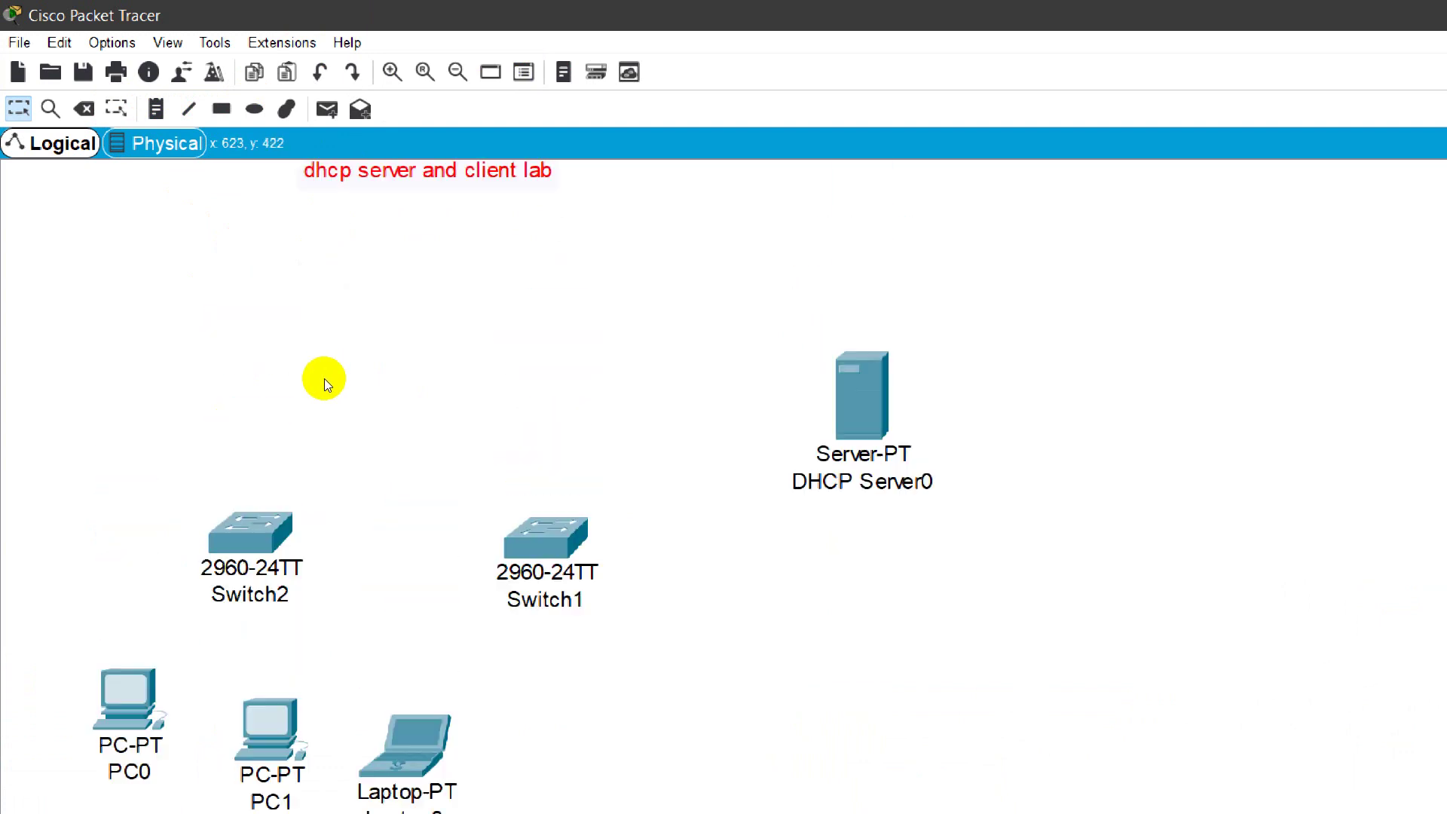
drag(282, 171, 261, 208)
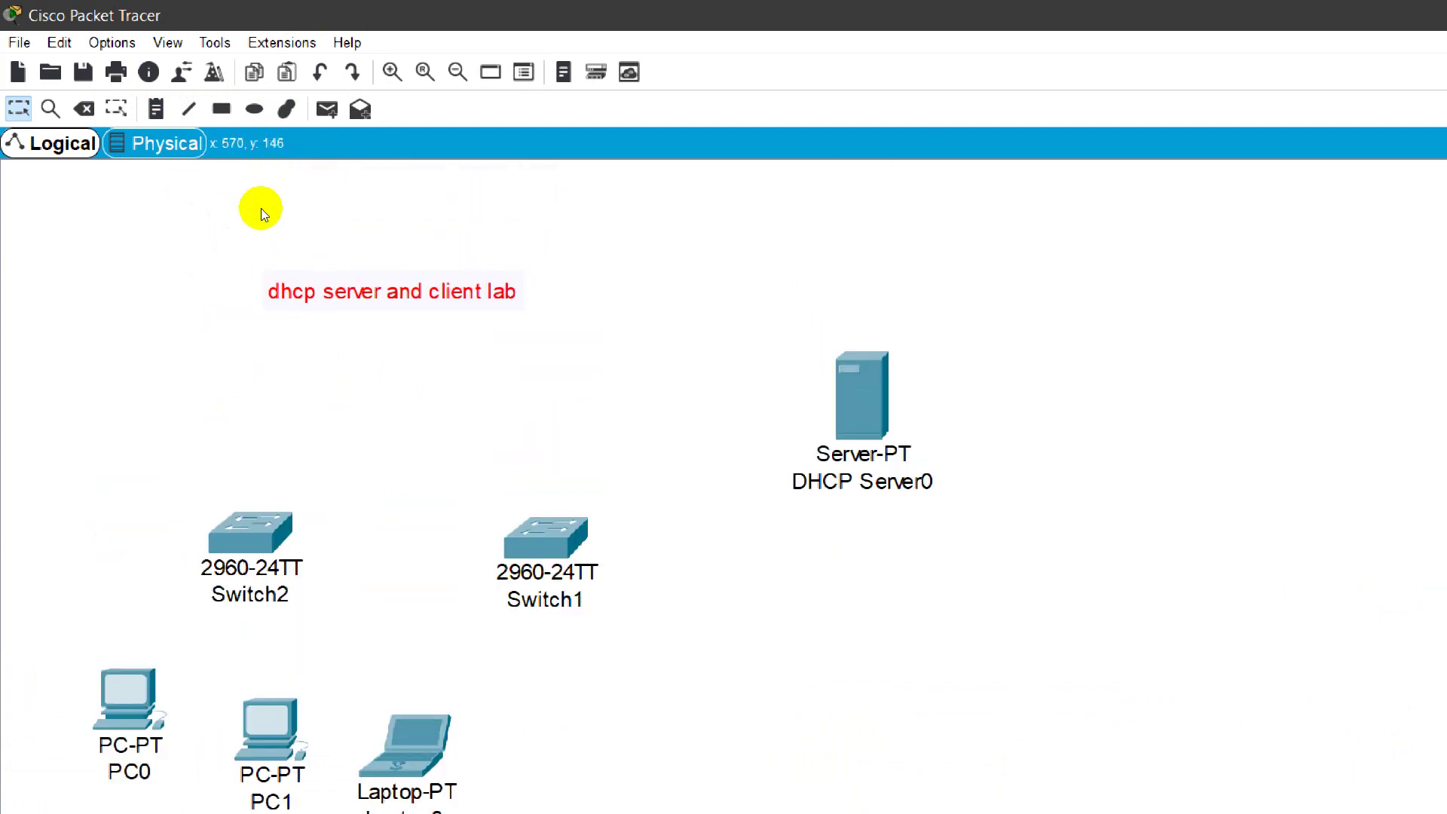
click(455, 187)
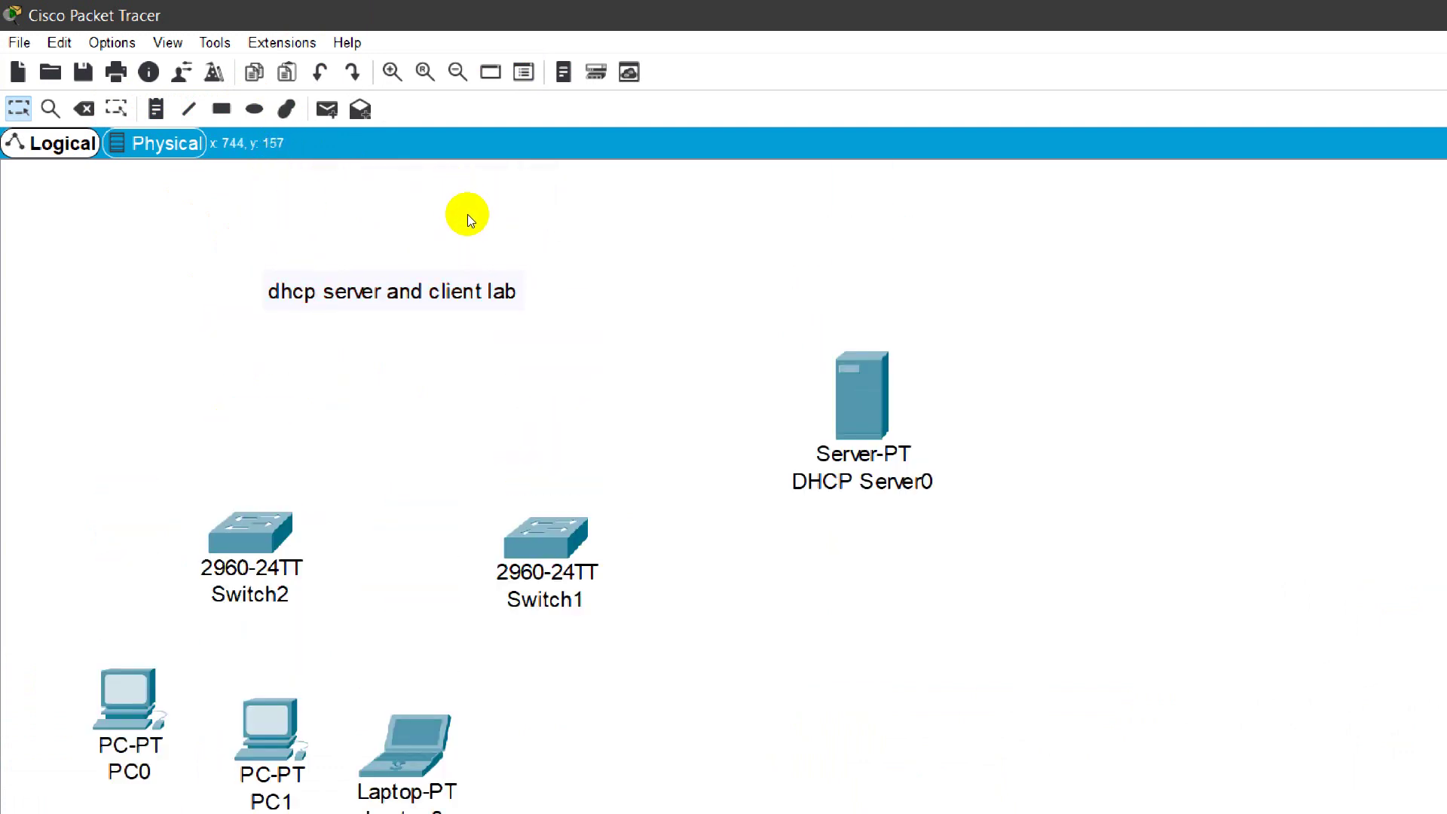
click(898, 796)
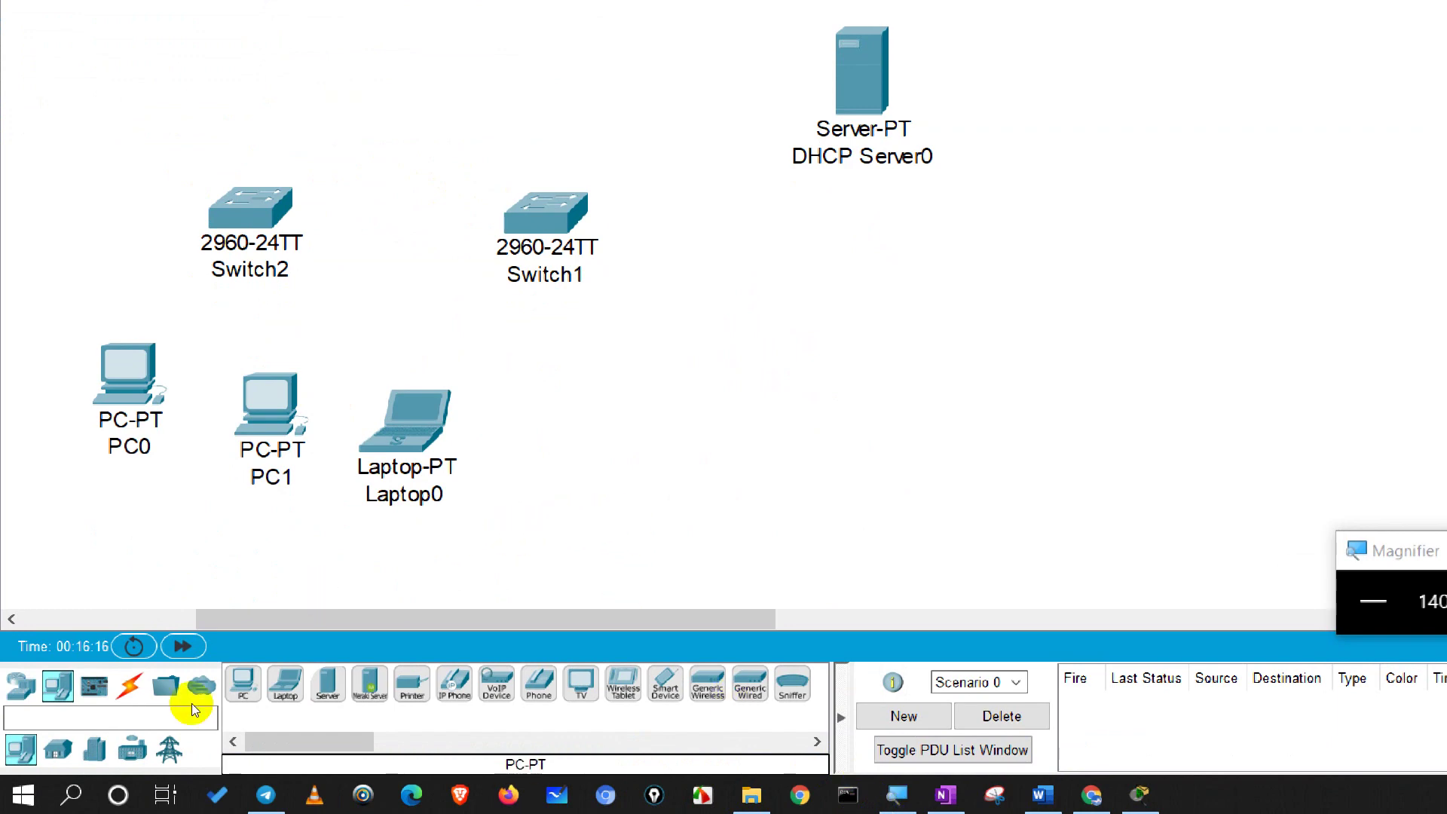
Step: Place Laptop1 to the right of Laptop0 and bring up the Connections cable types
click(285, 684)
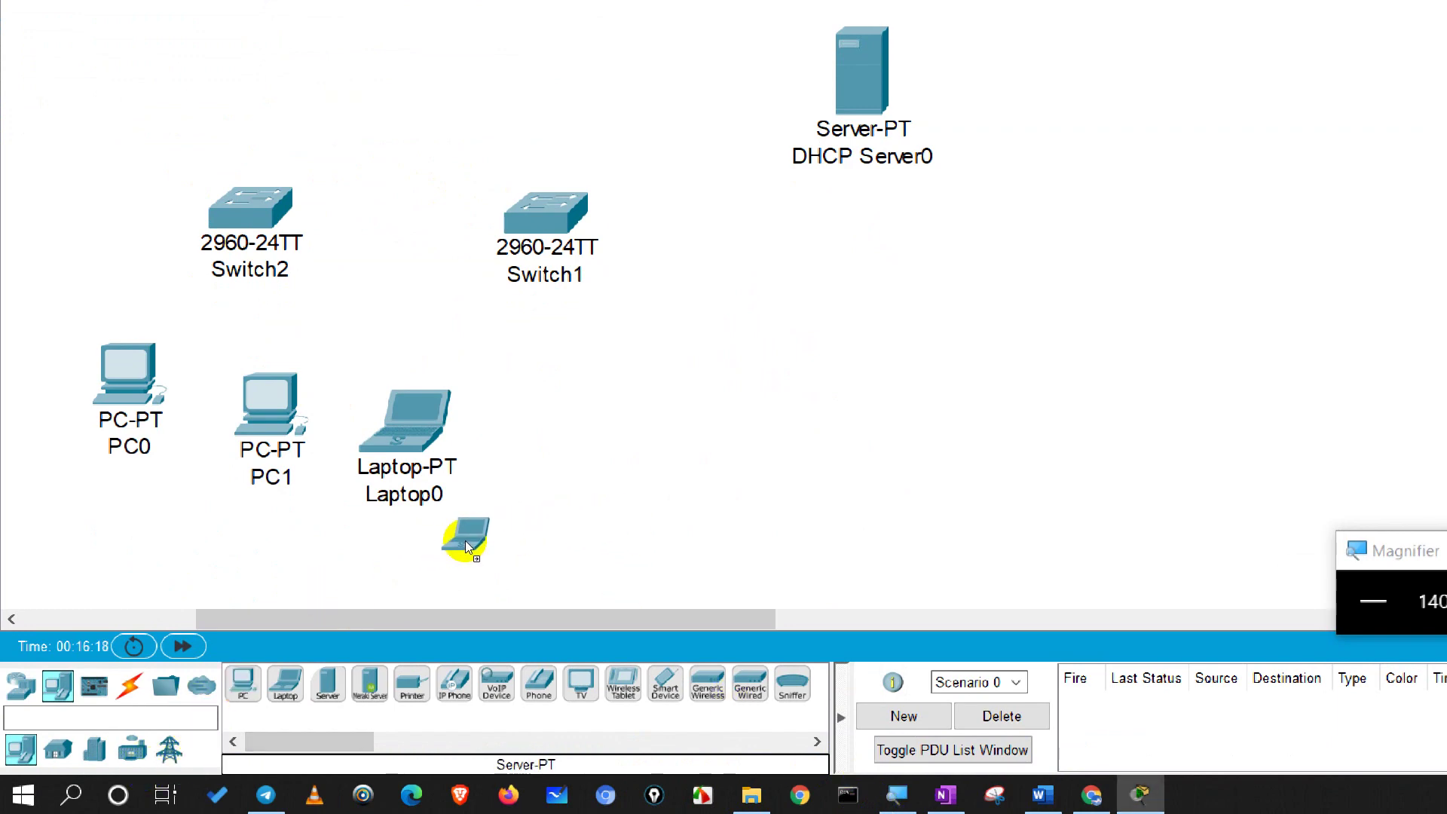
click(465, 540)
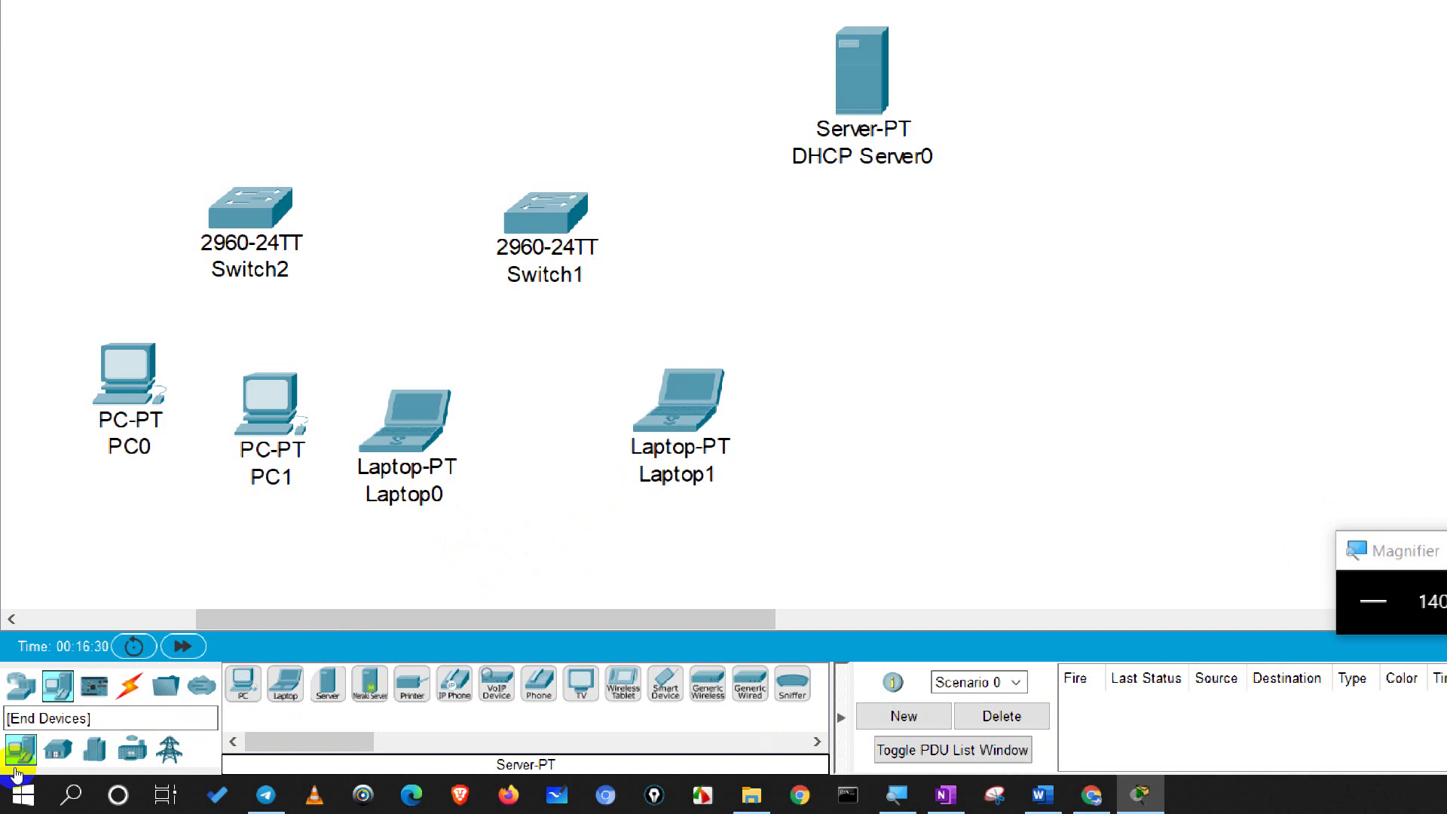
click(15, 766)
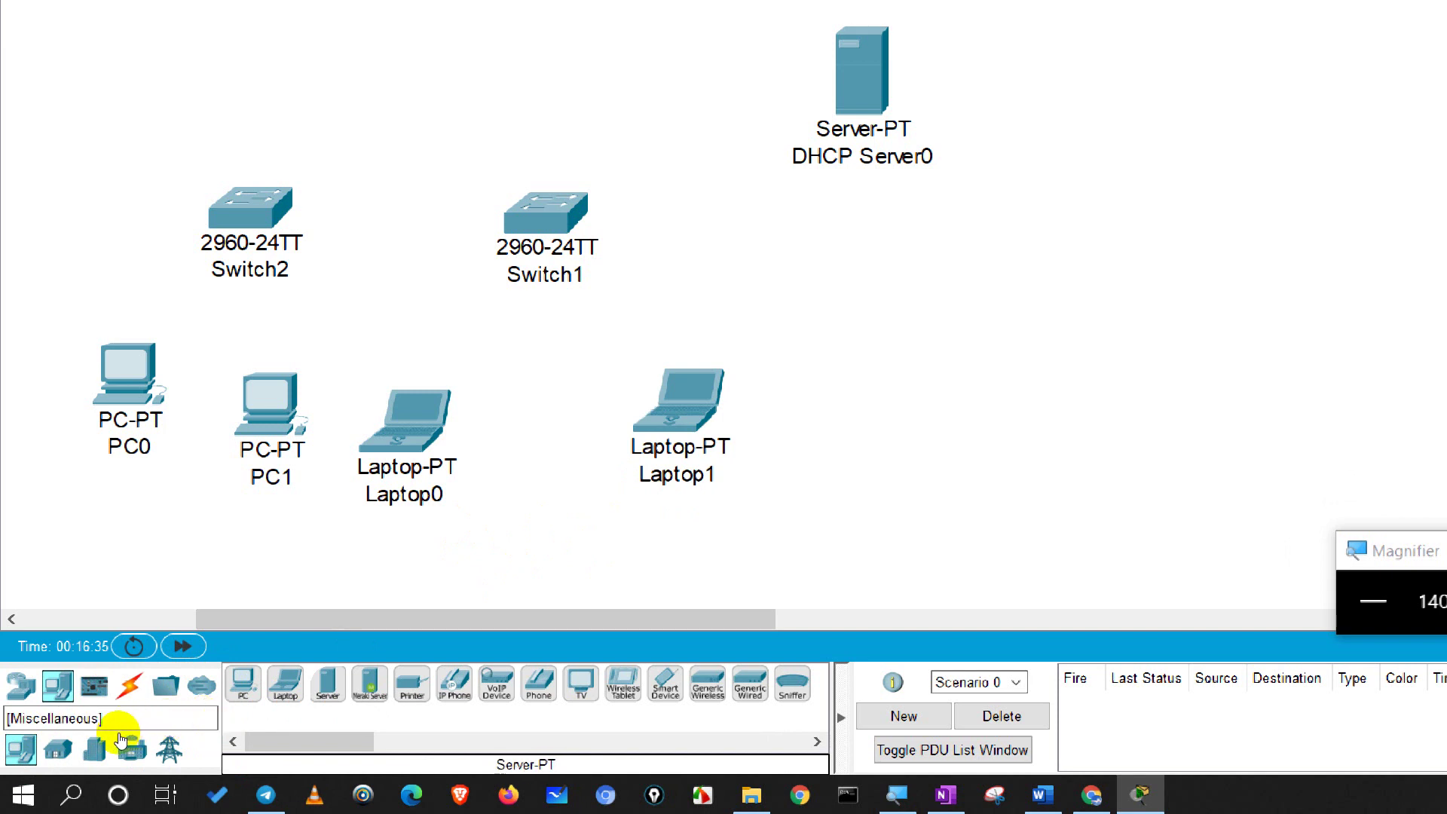
click(130, 686)
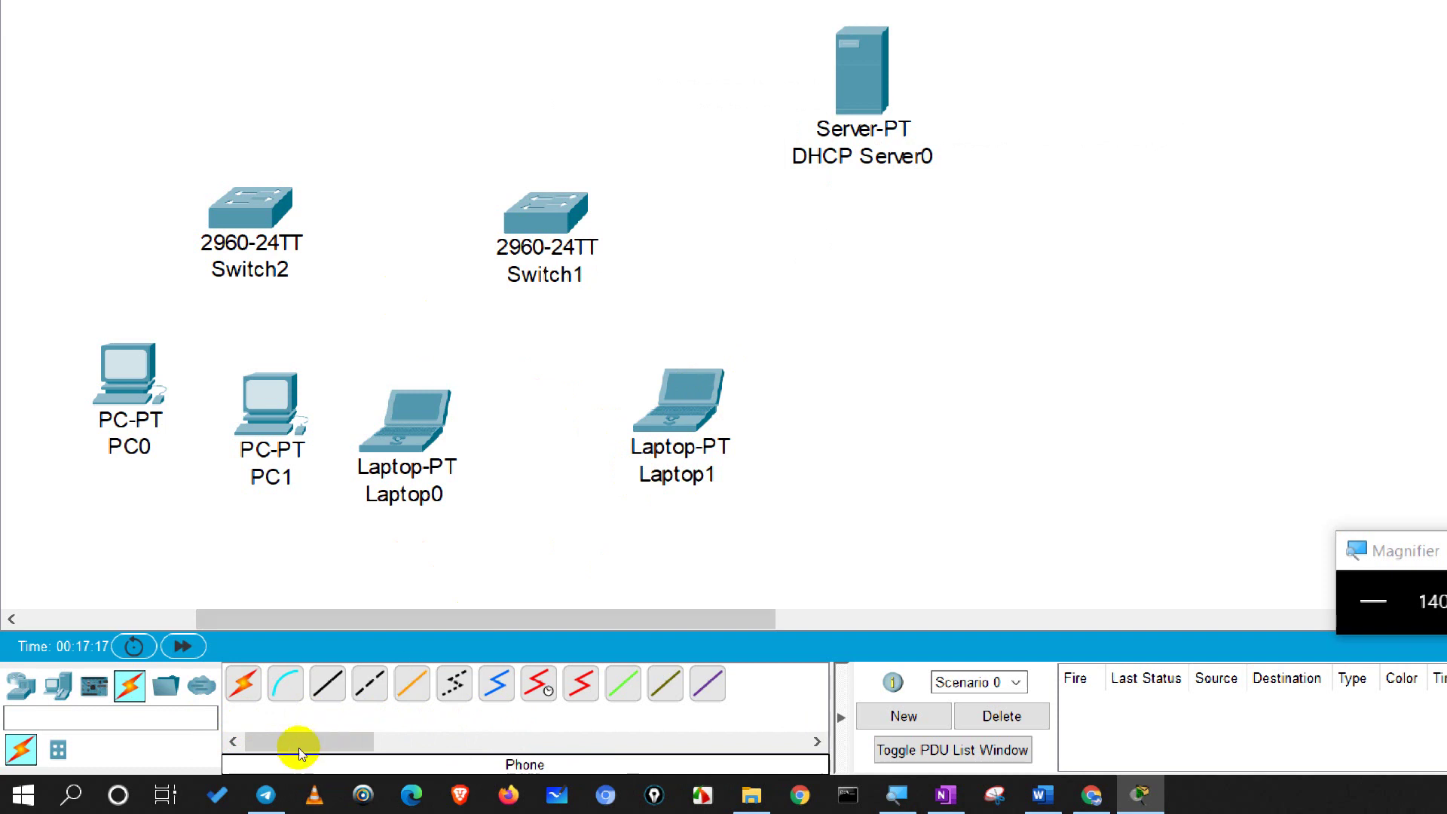
Step: Cable DHCP Server0 to Switch1's GigabitEthernet0/1 with copper straight-through
click(327, 683)
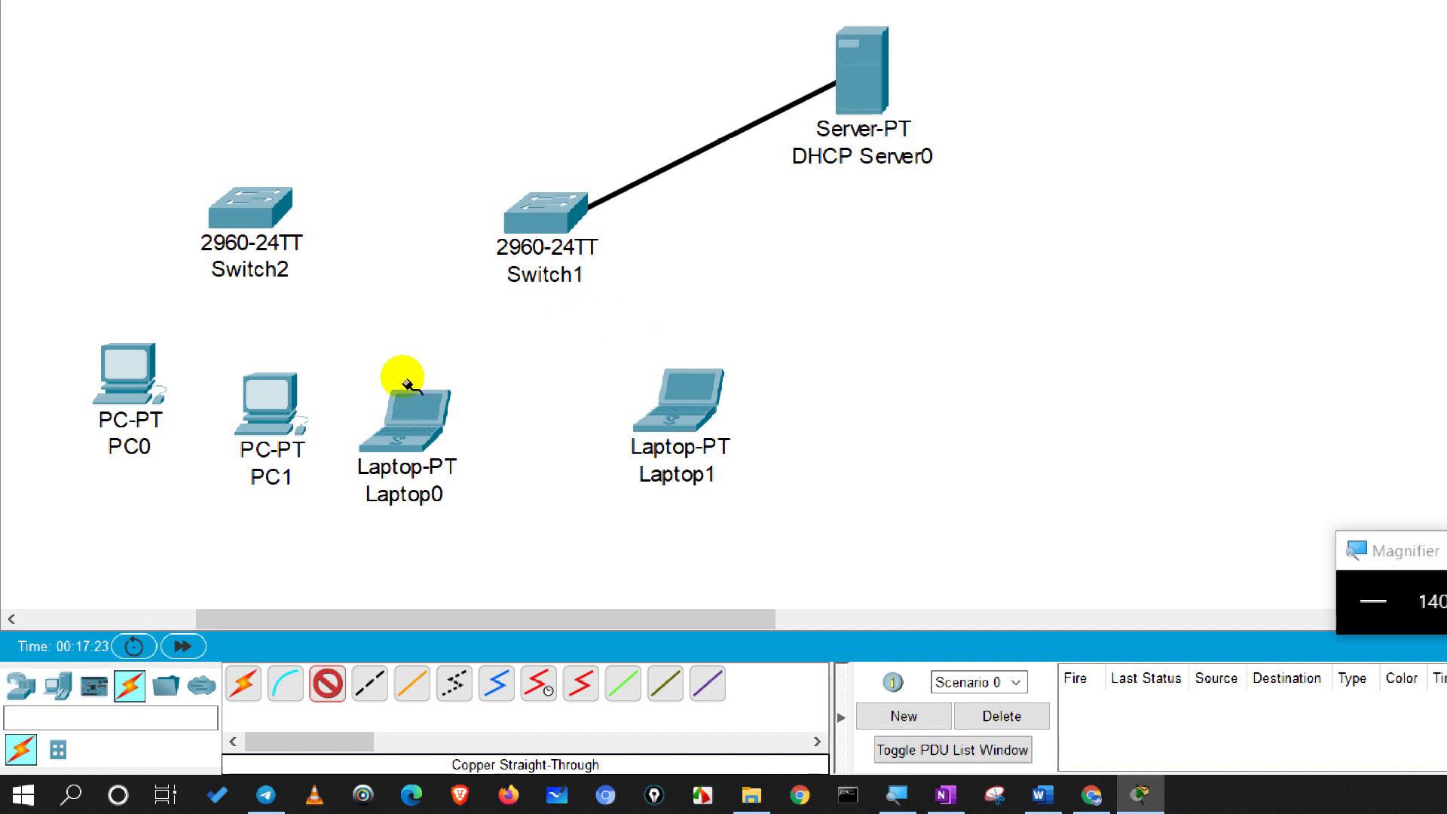
click(557, 214)
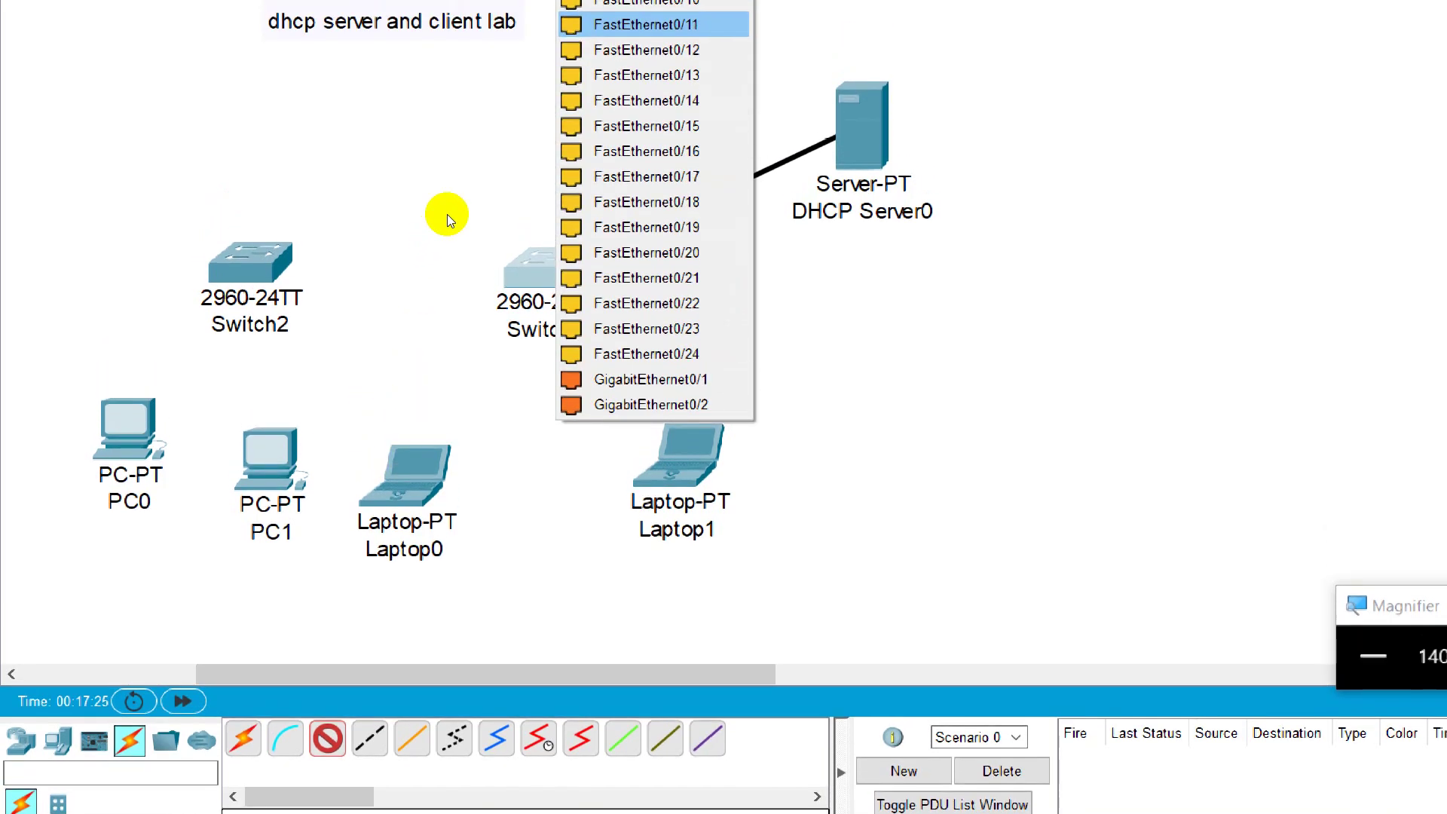
key(Down)
key(Down)
key(Down)
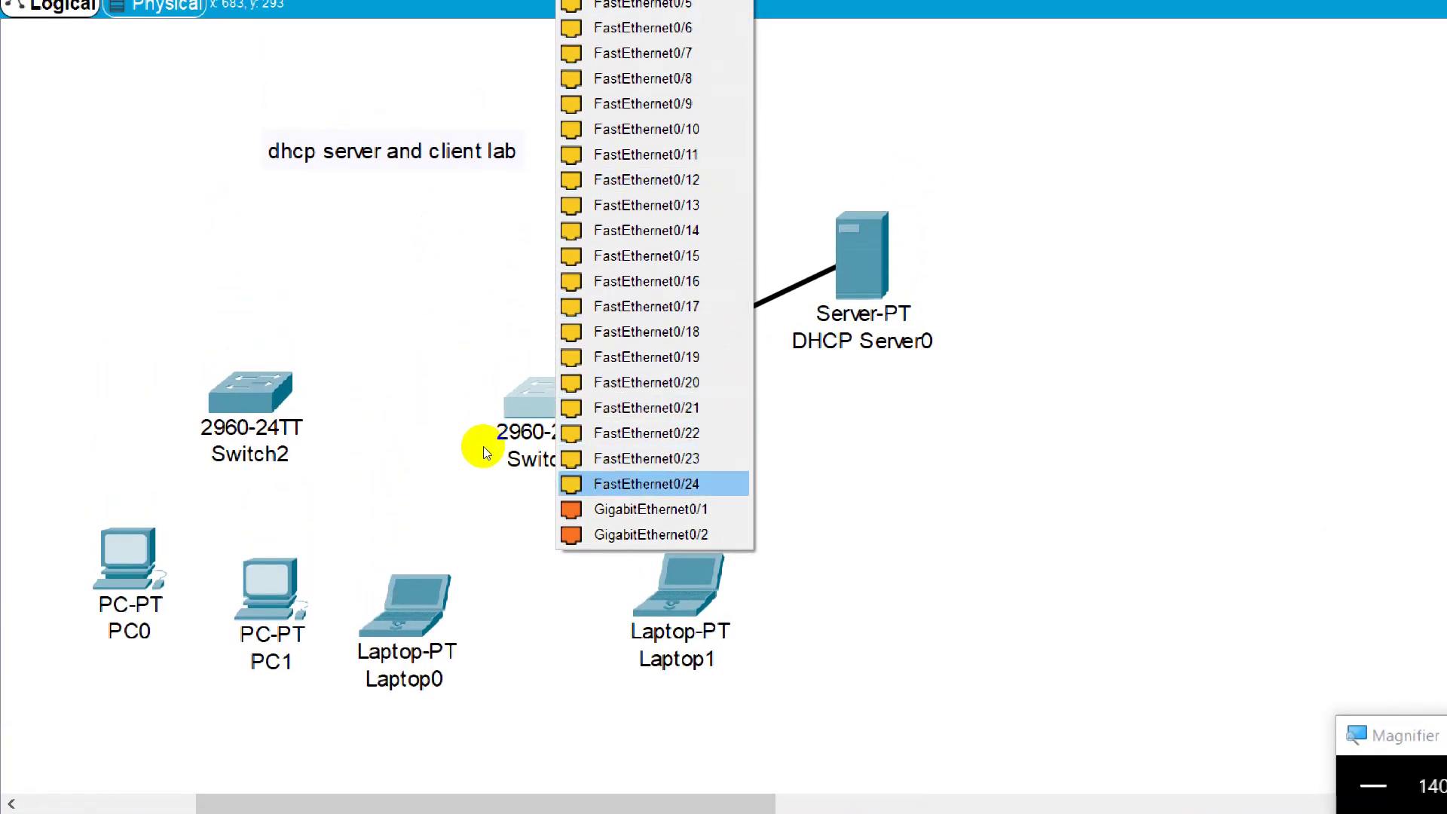
key(Return)
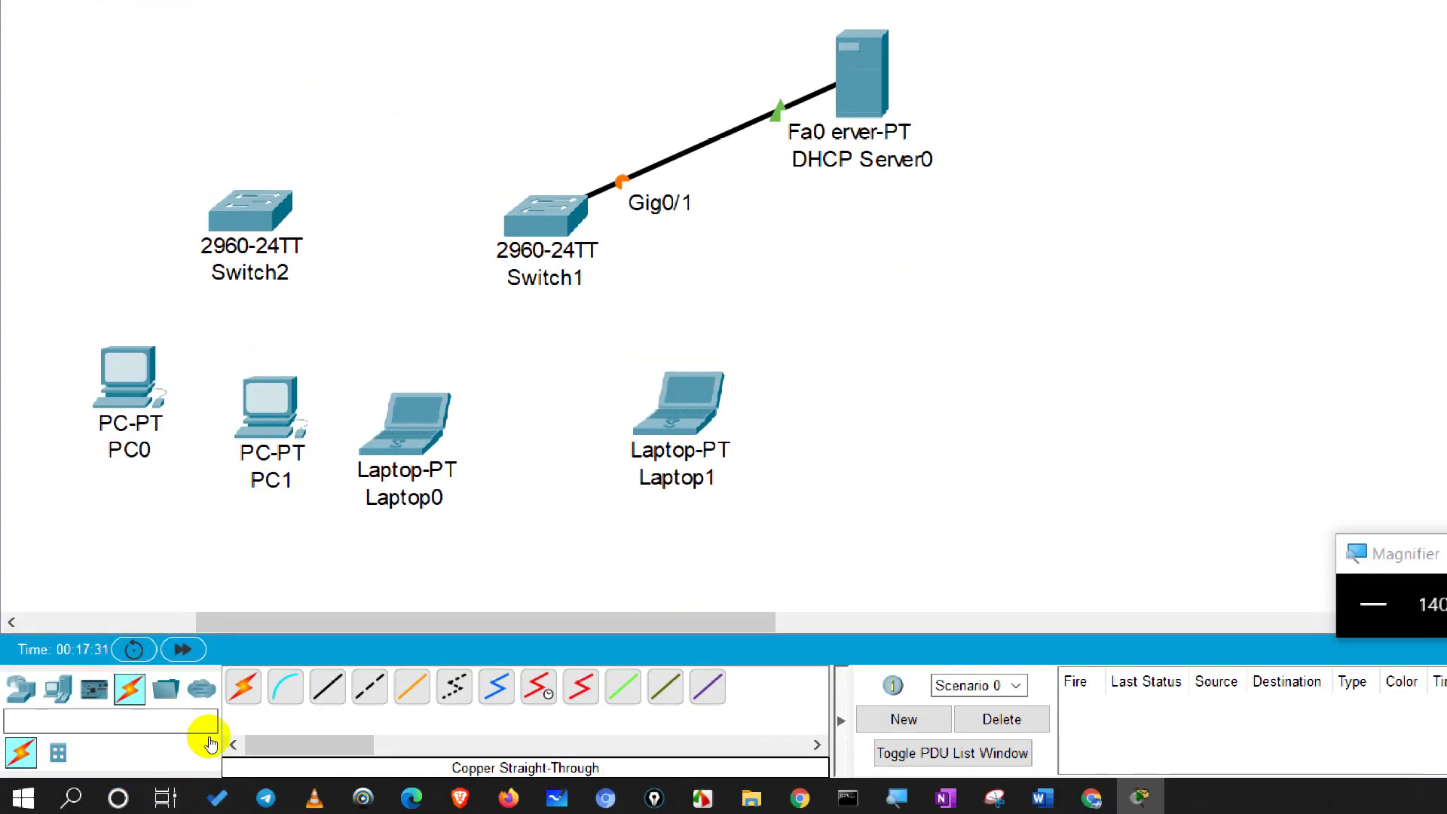
Step: Start a straight-through cable at Switch1's FastEthernet0/1 and bring it to Laptop1
click(327, 687)
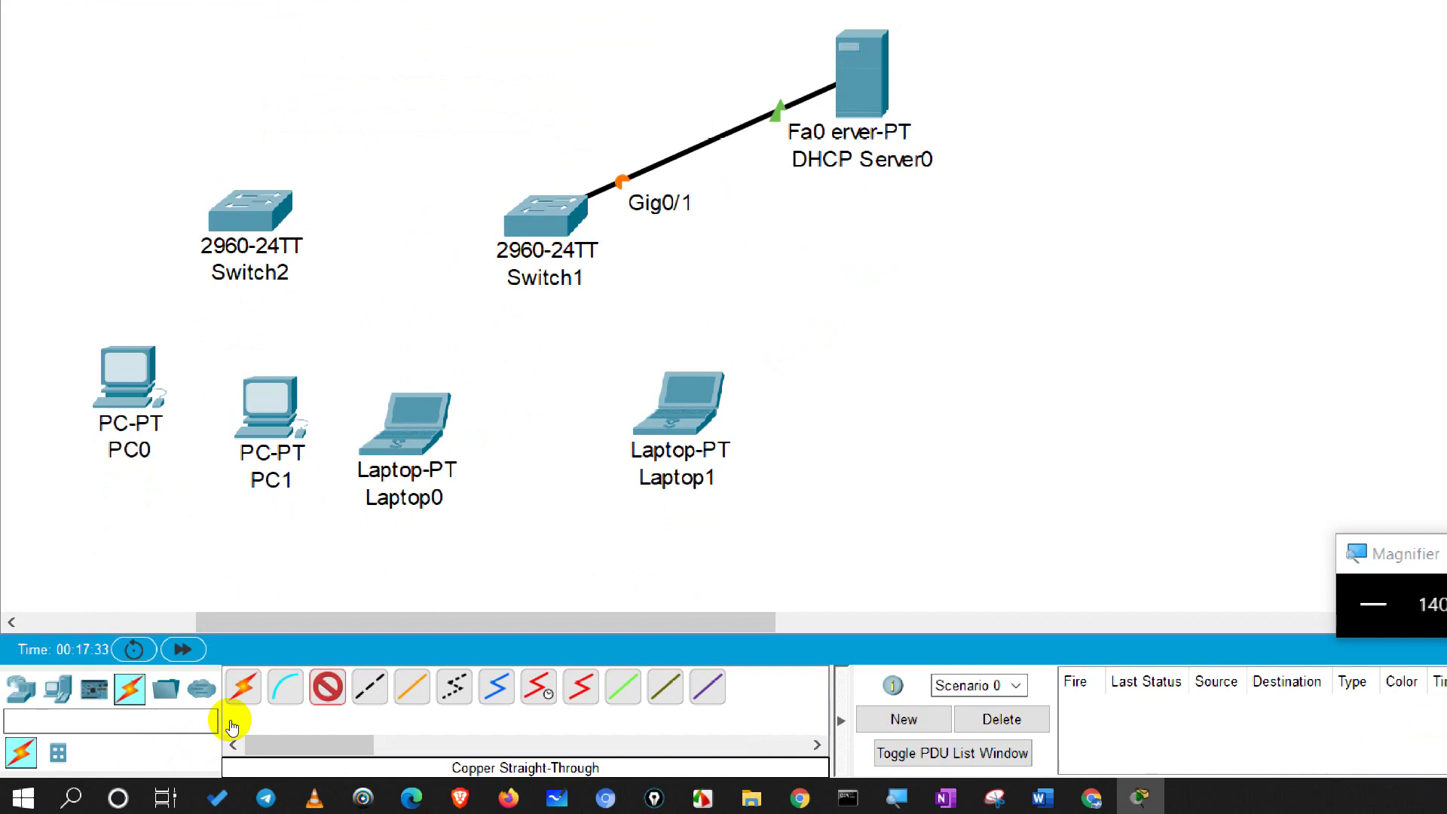
click(562, 217)
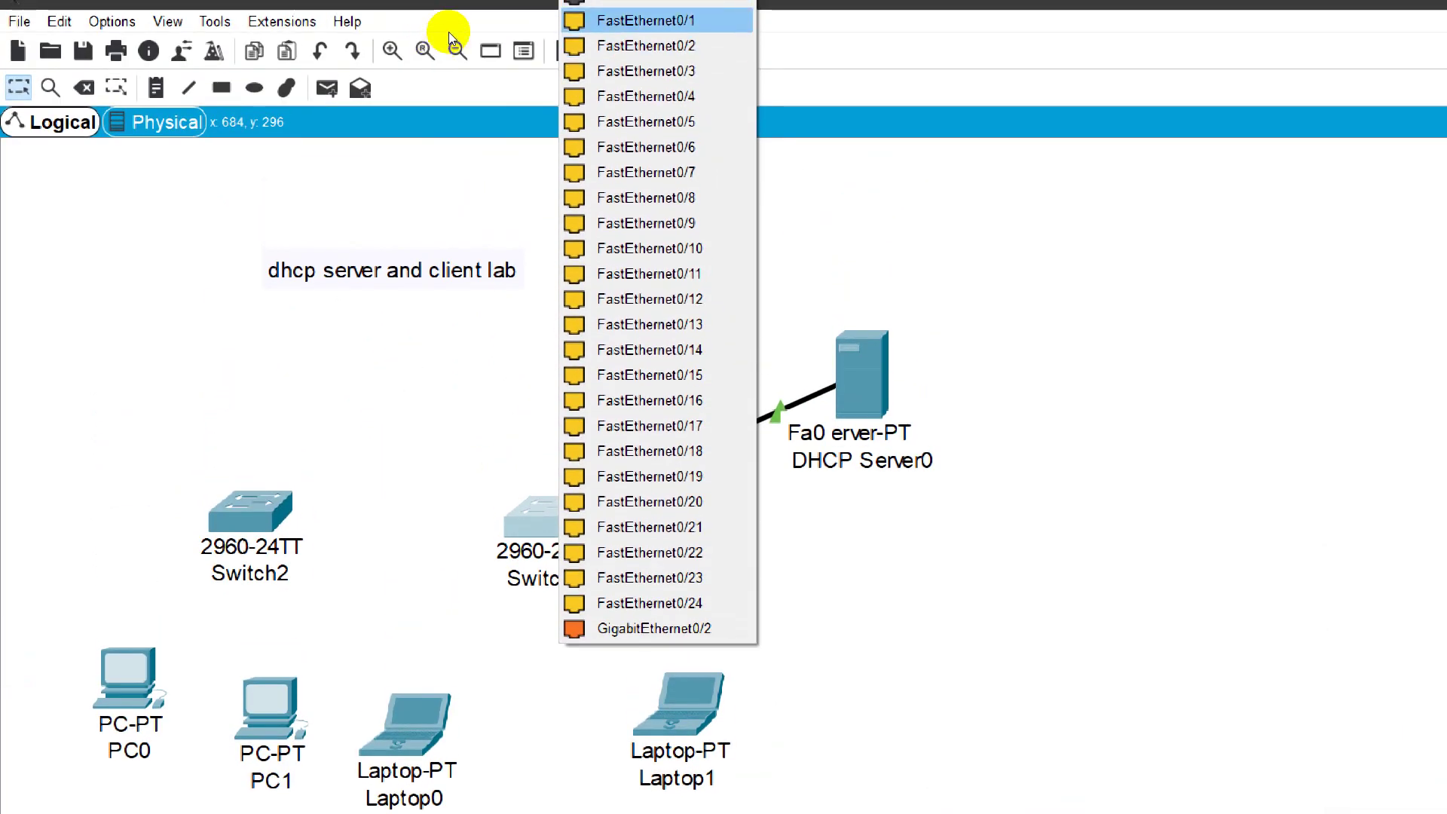
click(450, 31)
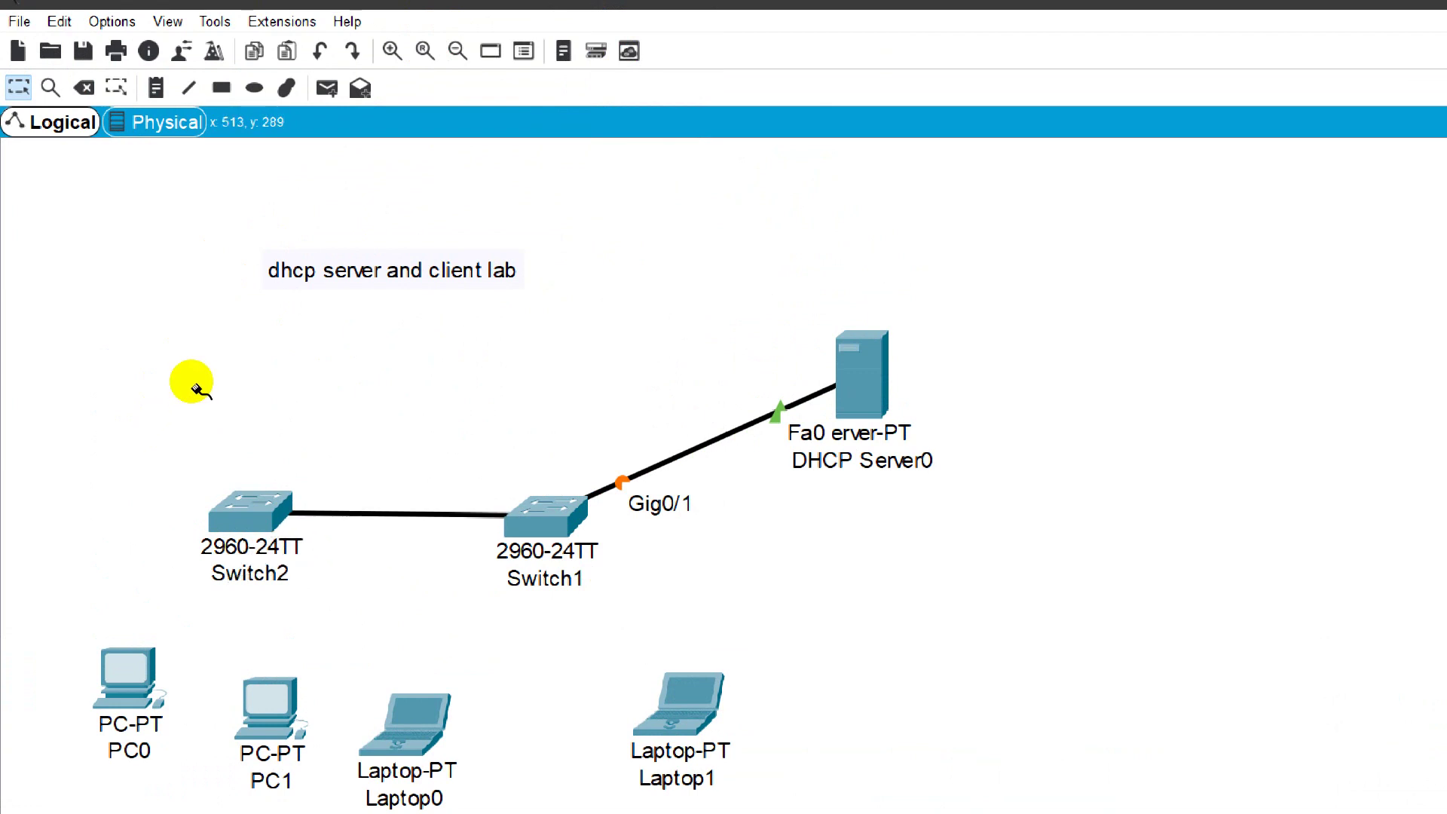
click(677, 705)
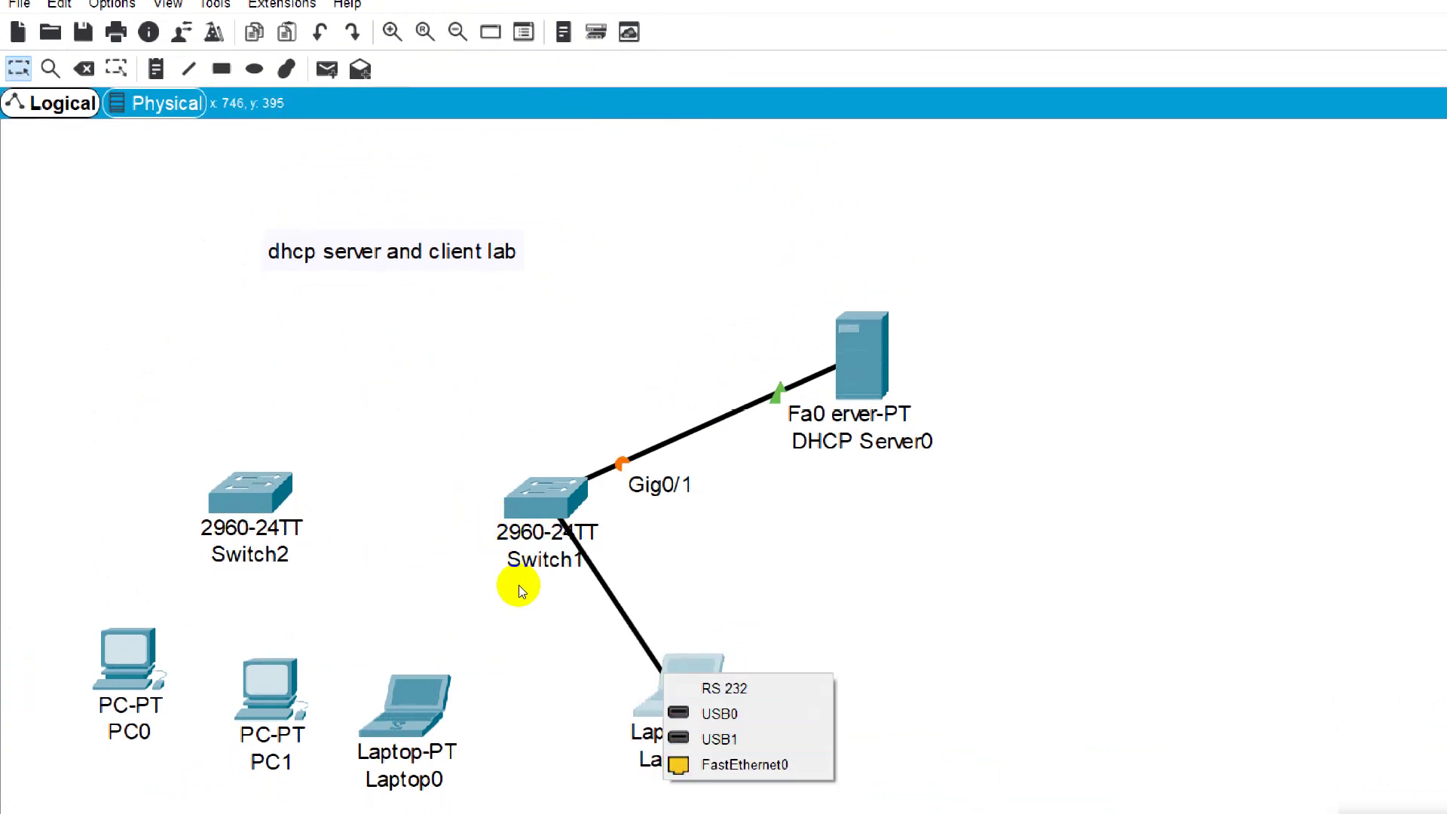
Step: Finish the Switch1 Fa0/1 cable on Laptop1's FastEthernet0 port
key(Down)
key(Return)
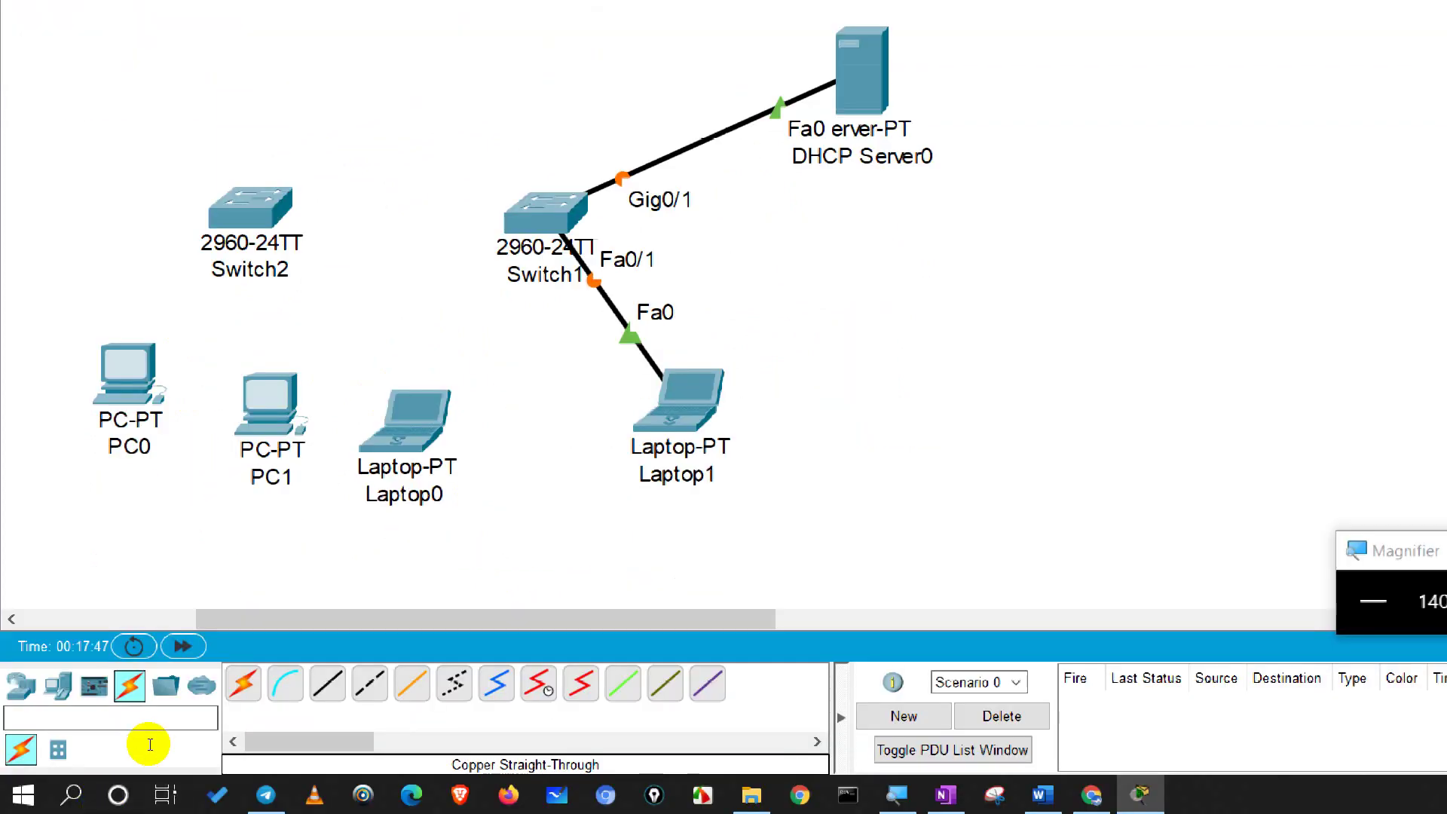
click(328, 684)
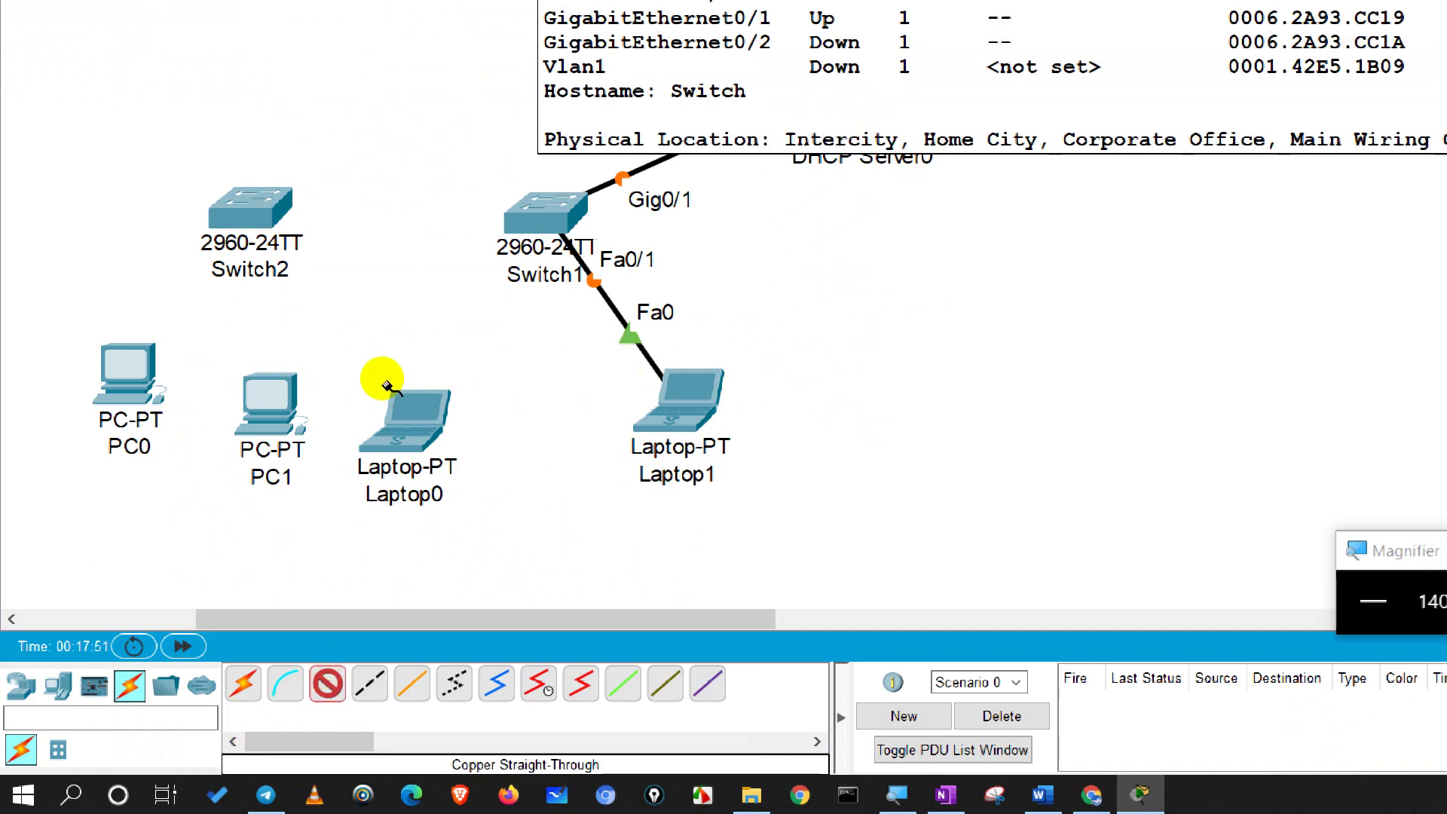
key(Escape)
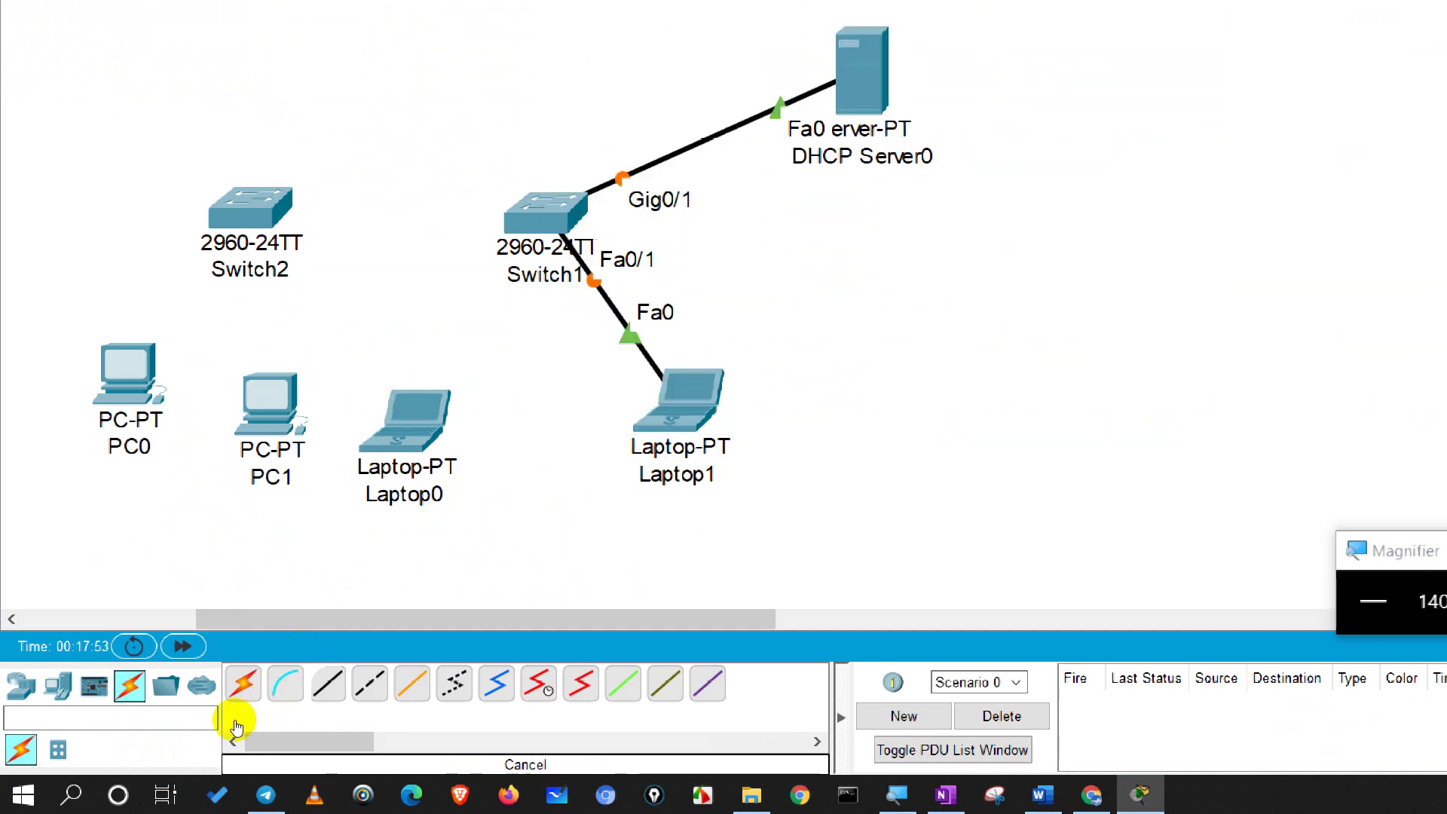
Step: Cable Laptop0's FastEthernet0 to Switch1's FastEthernet0/21 with copper straight-through
click(328, 684)
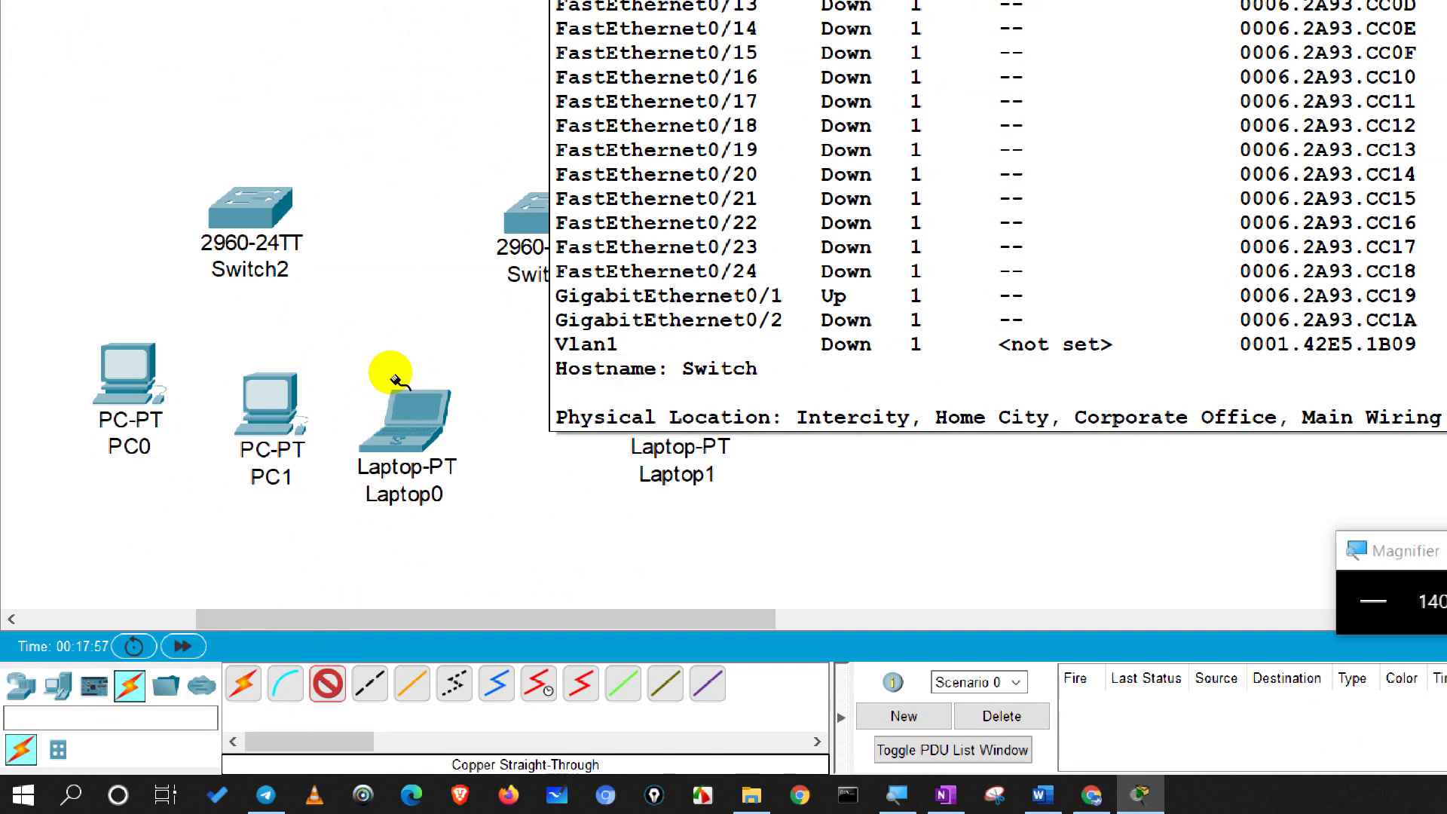
click(386, 405)
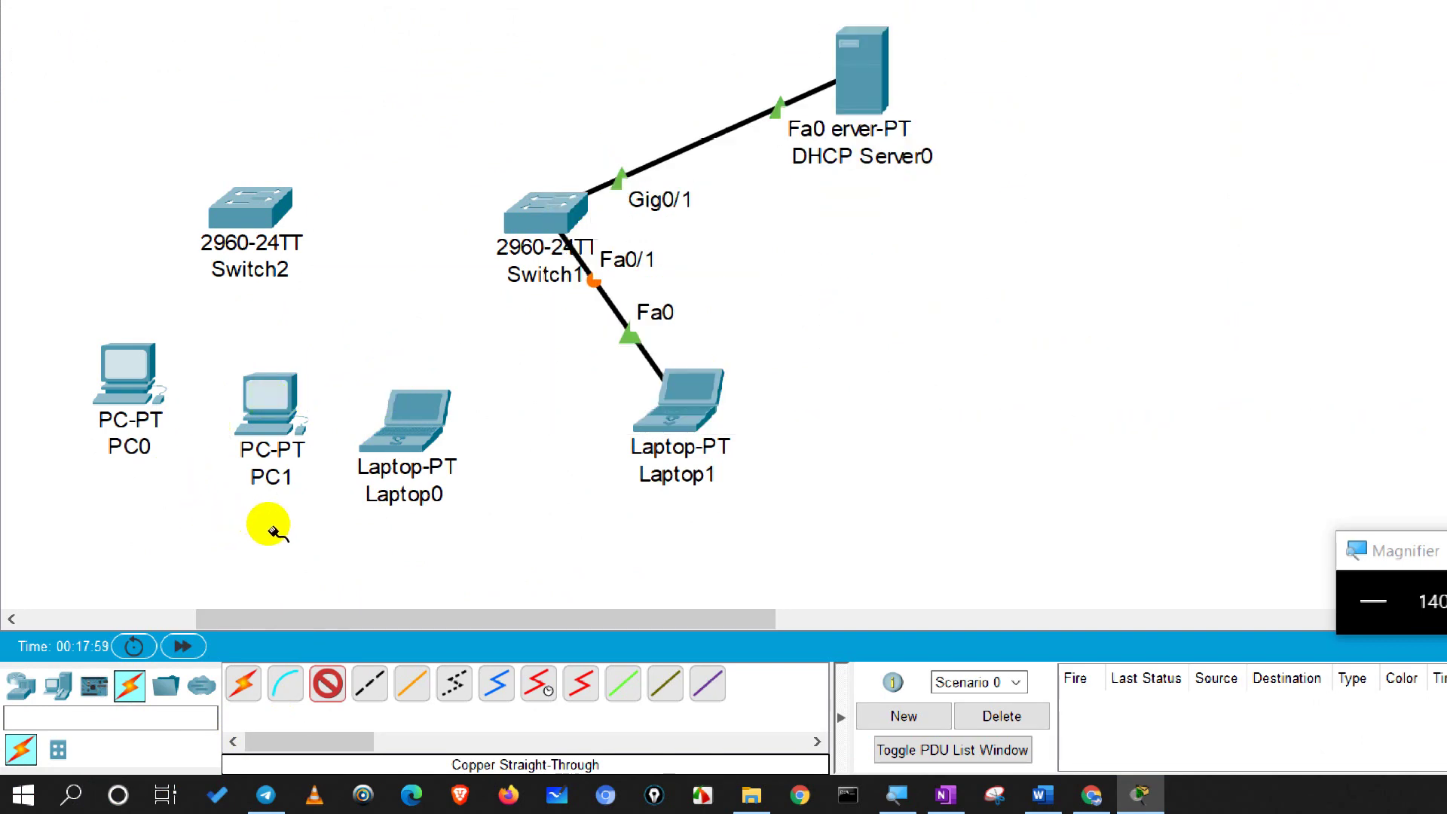
key(Down)
key(Down)
key(Down)
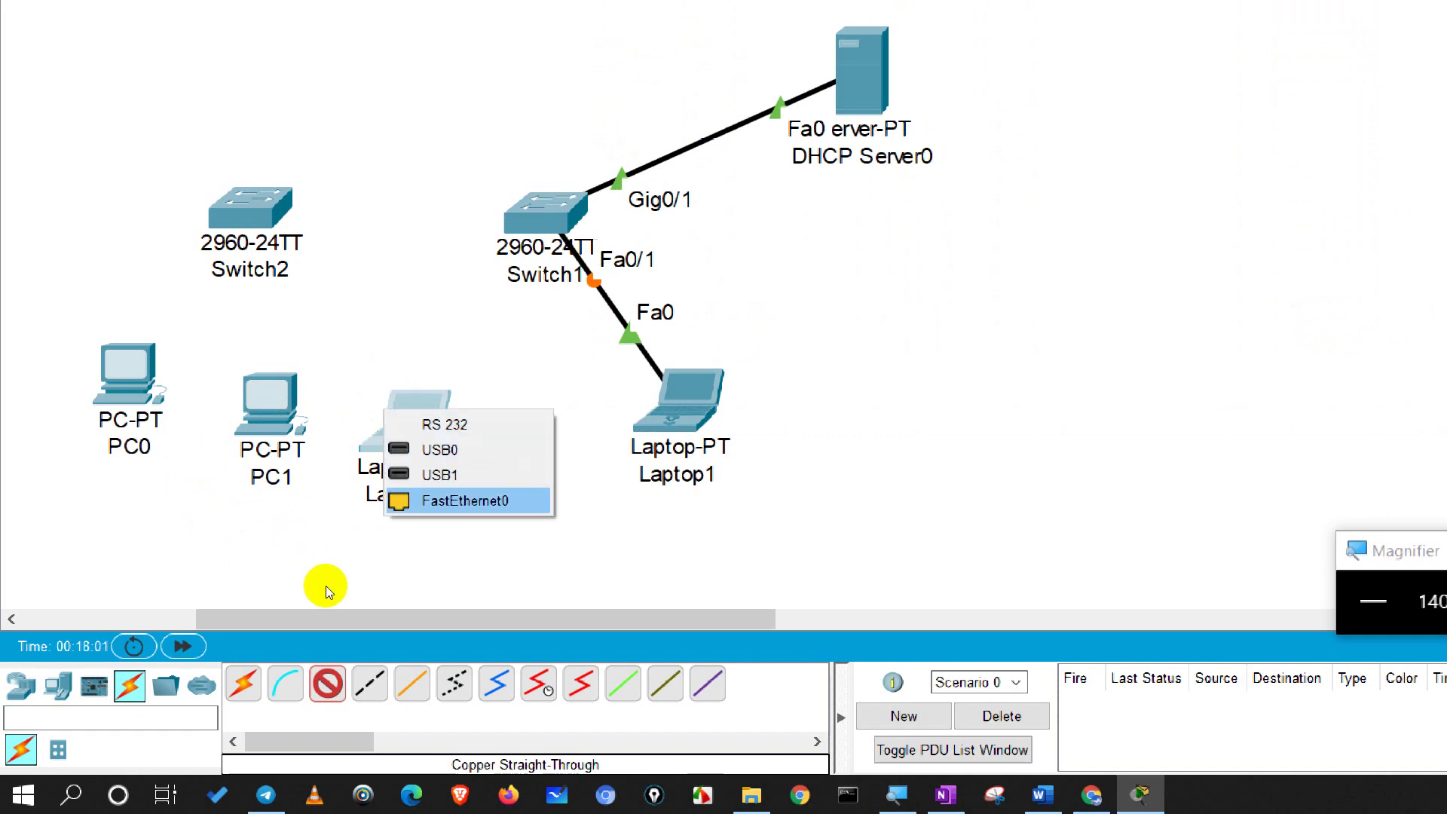
key(Return)
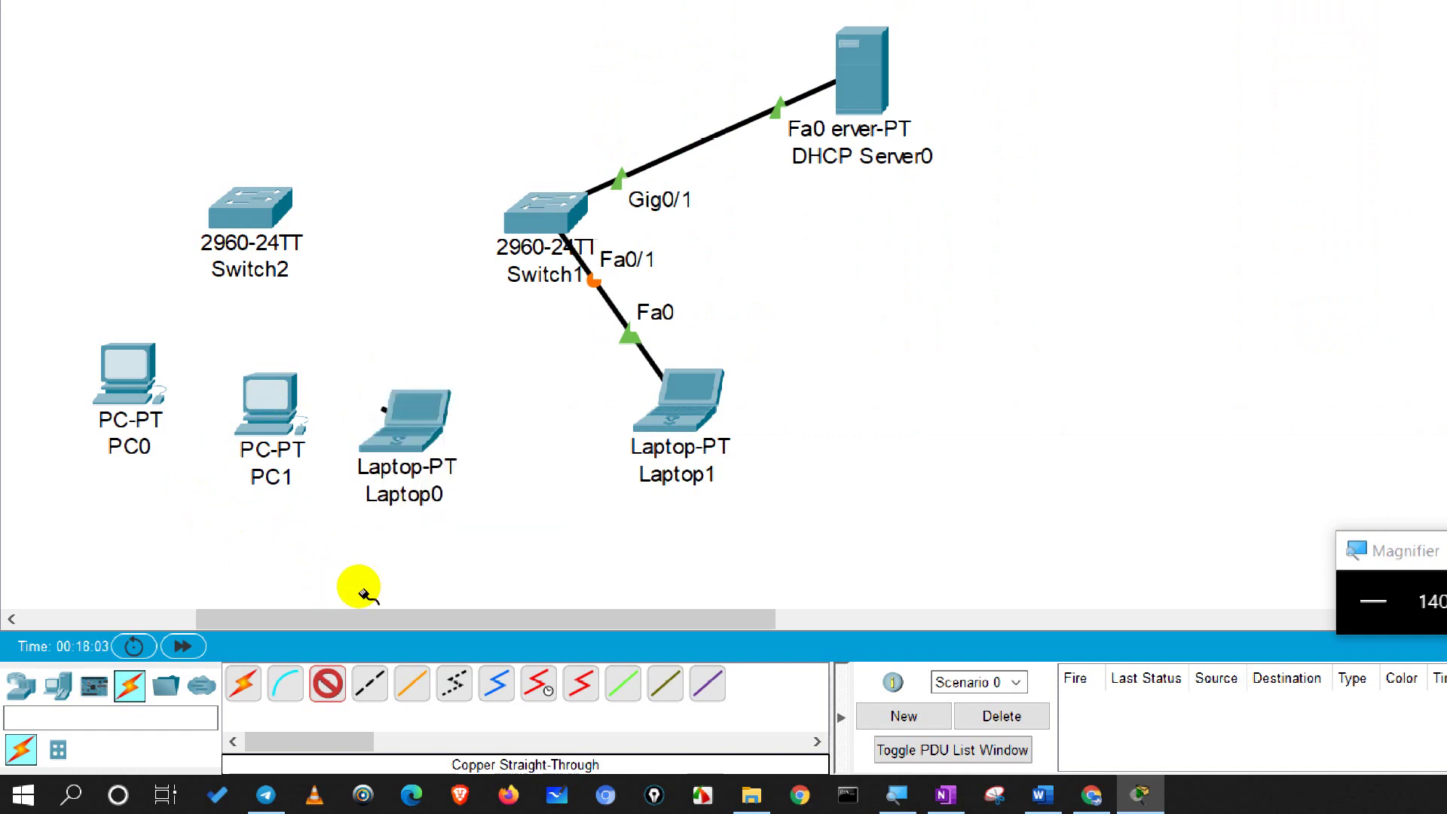
key(Return)
key(Down)
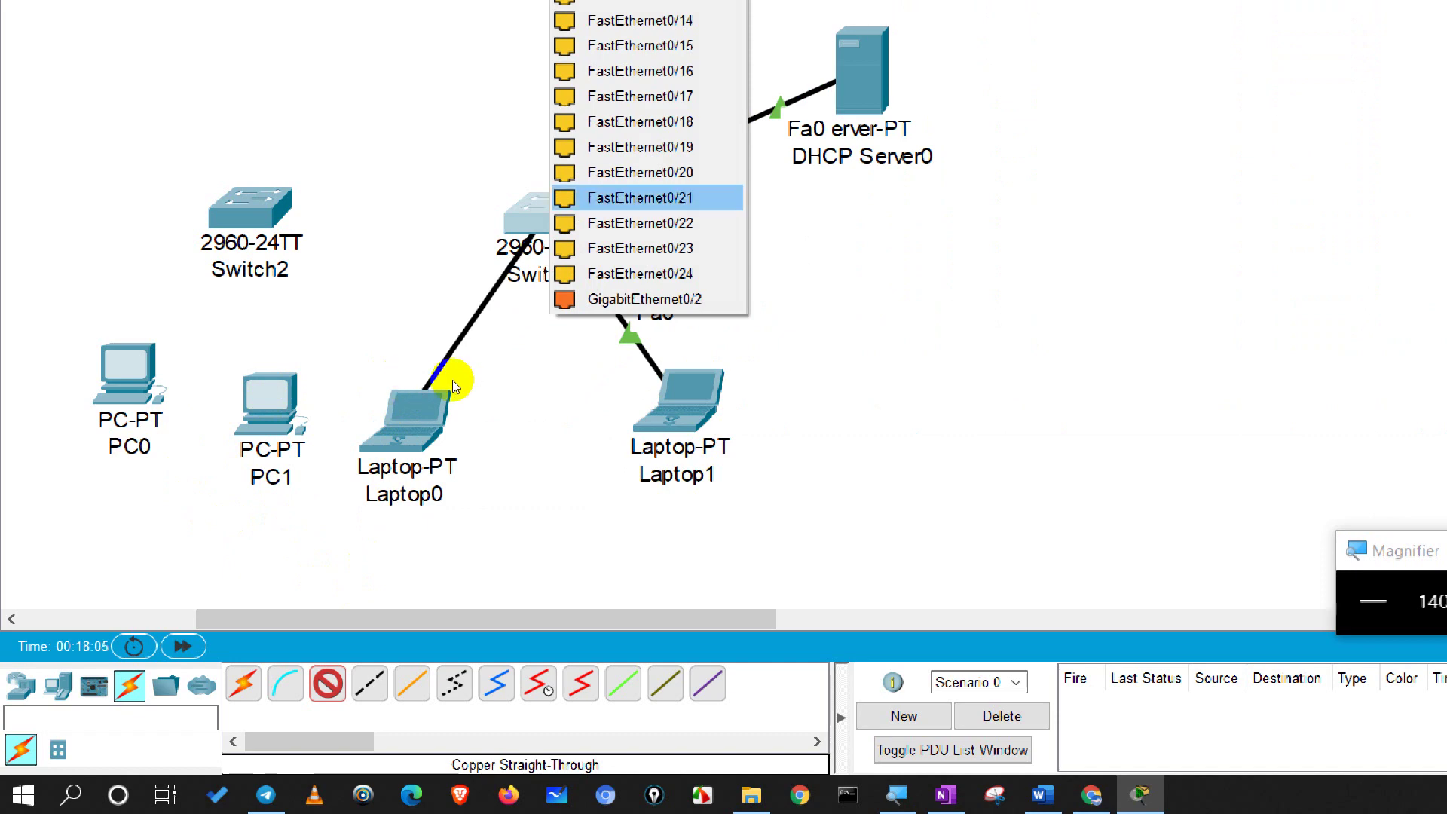
key(Return)
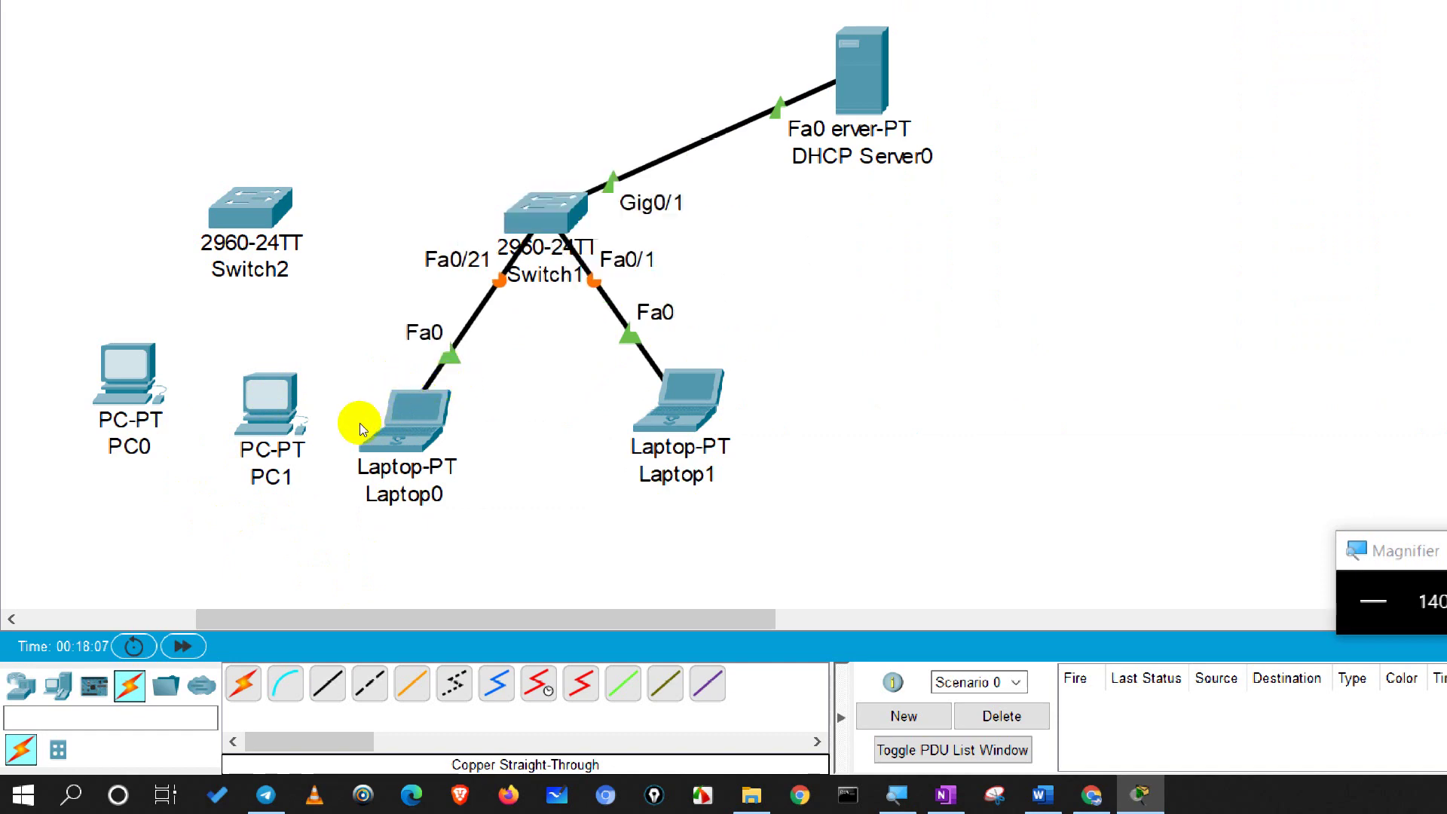
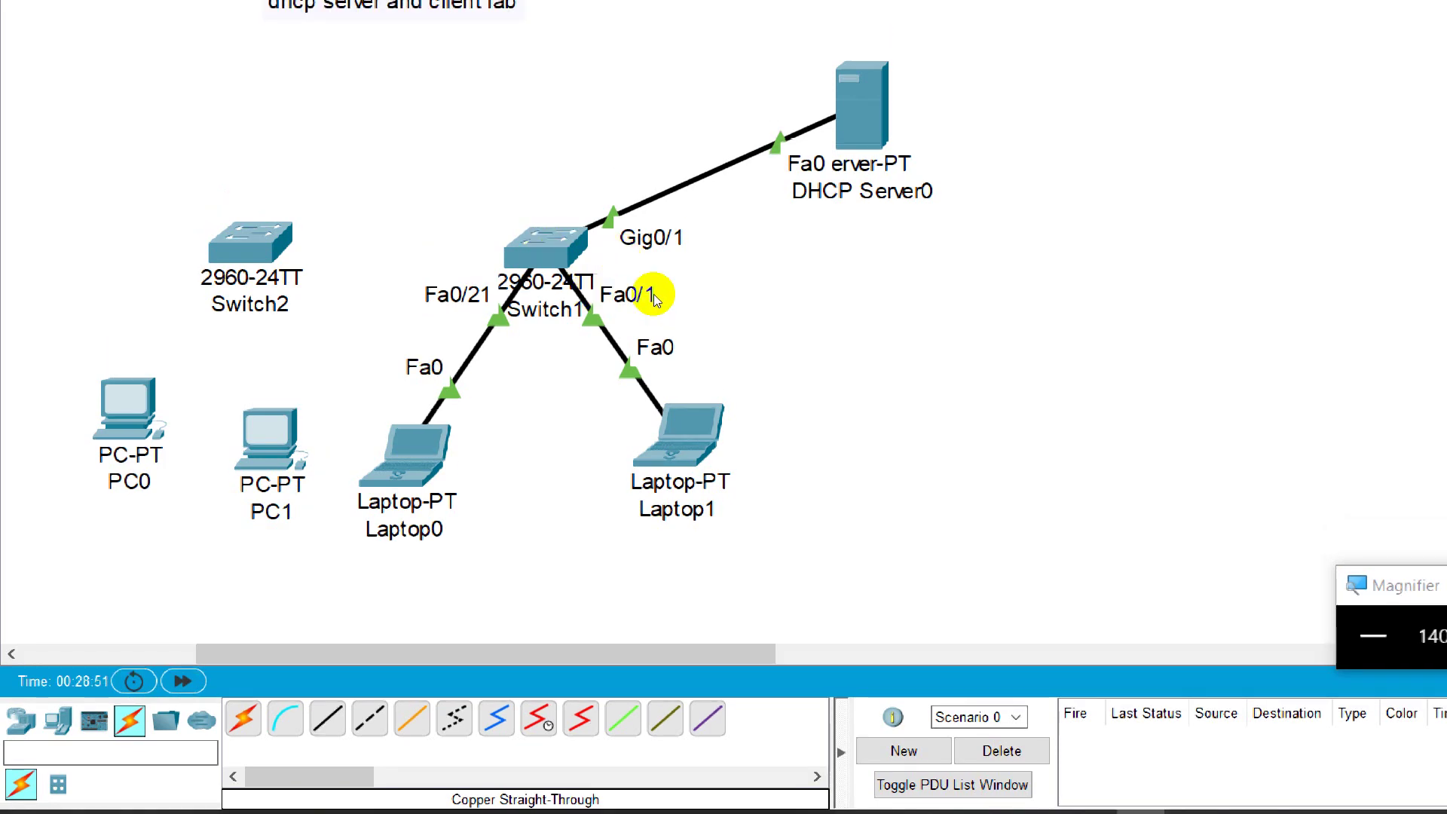
Step: Delete the old topology's seven devices and their cables, keeping only the 'dhcp server and client lab' label
drag(70, 135, 1078, 618)
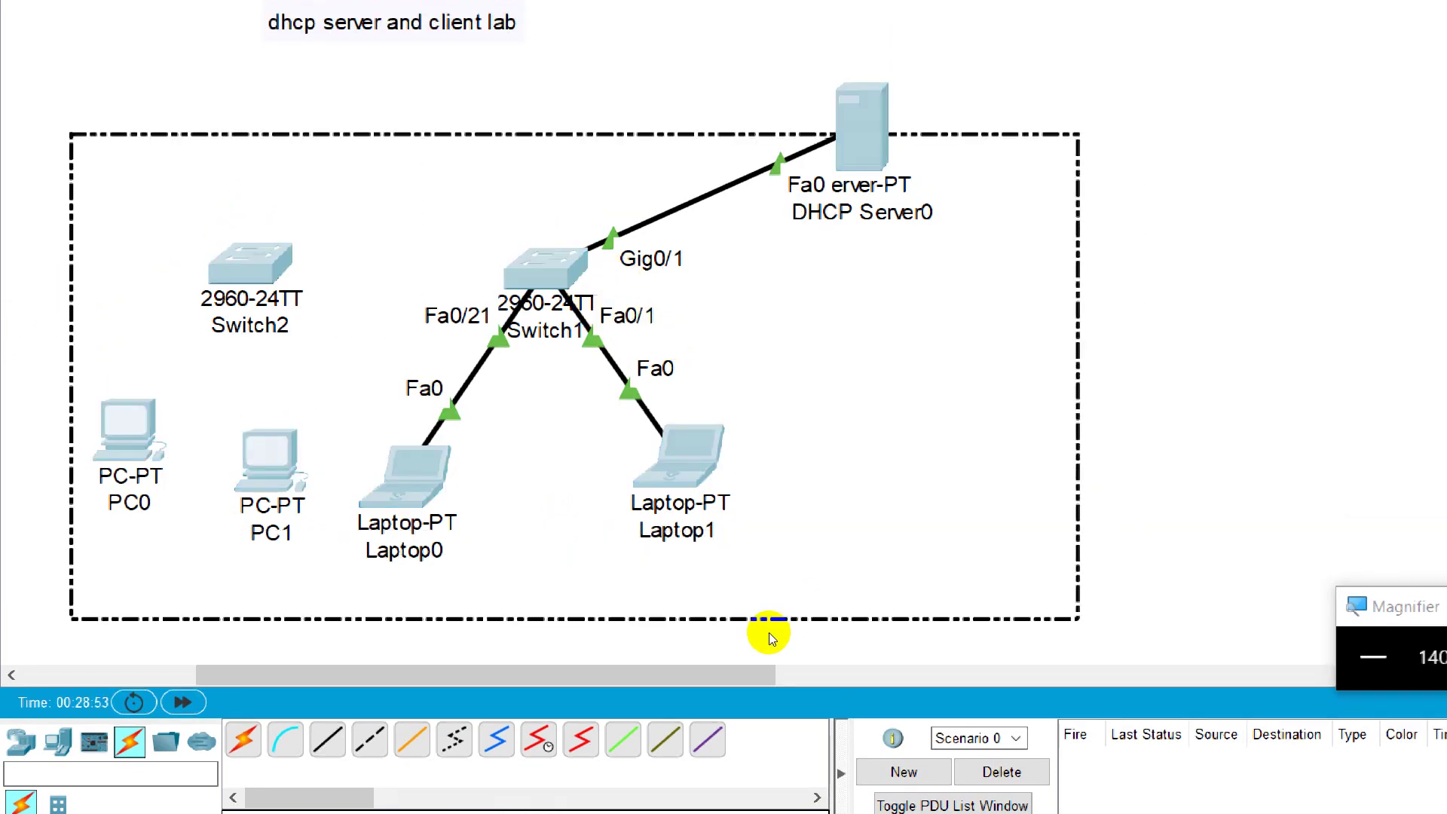
key(Delete)
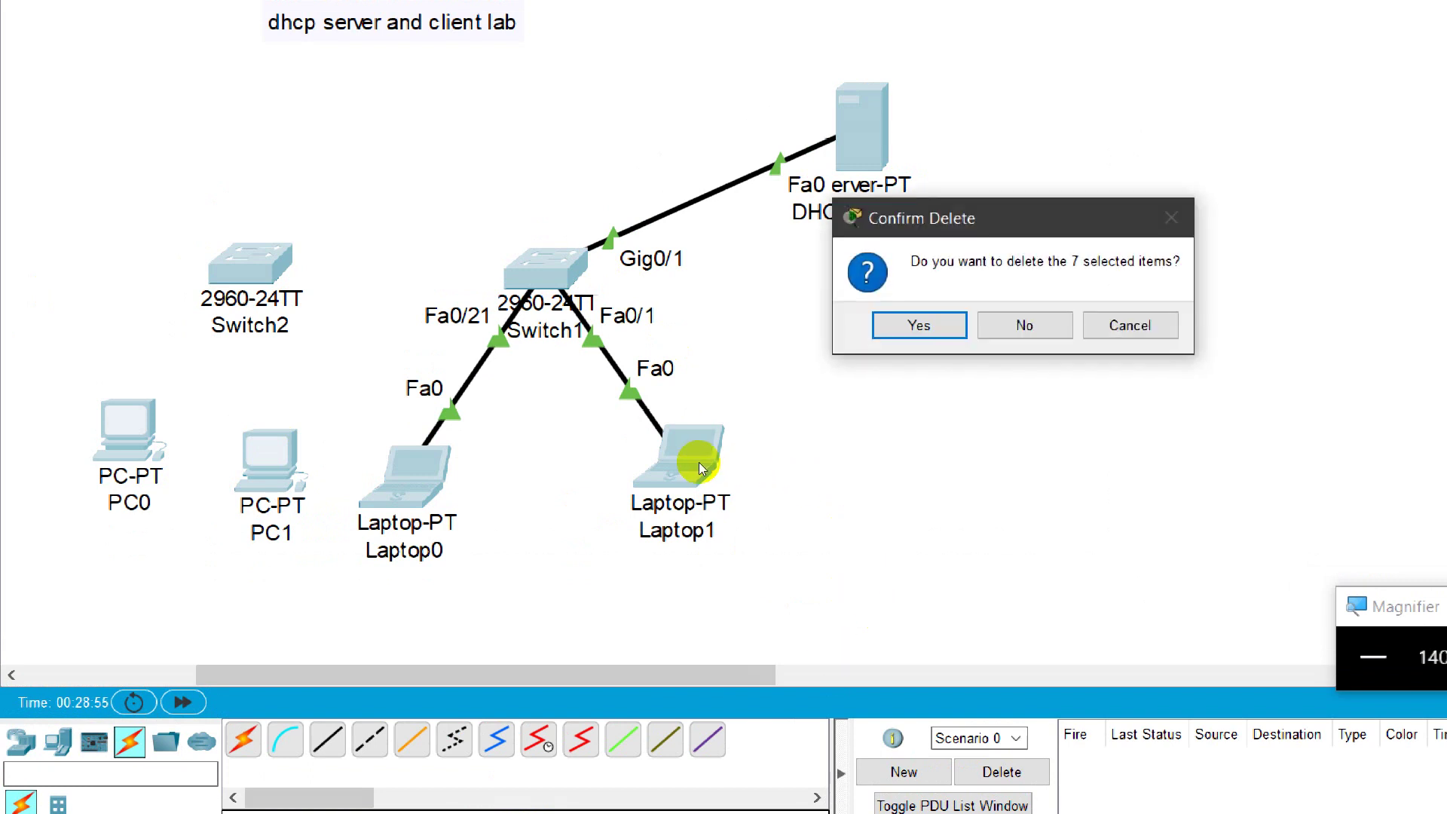
key(Return)
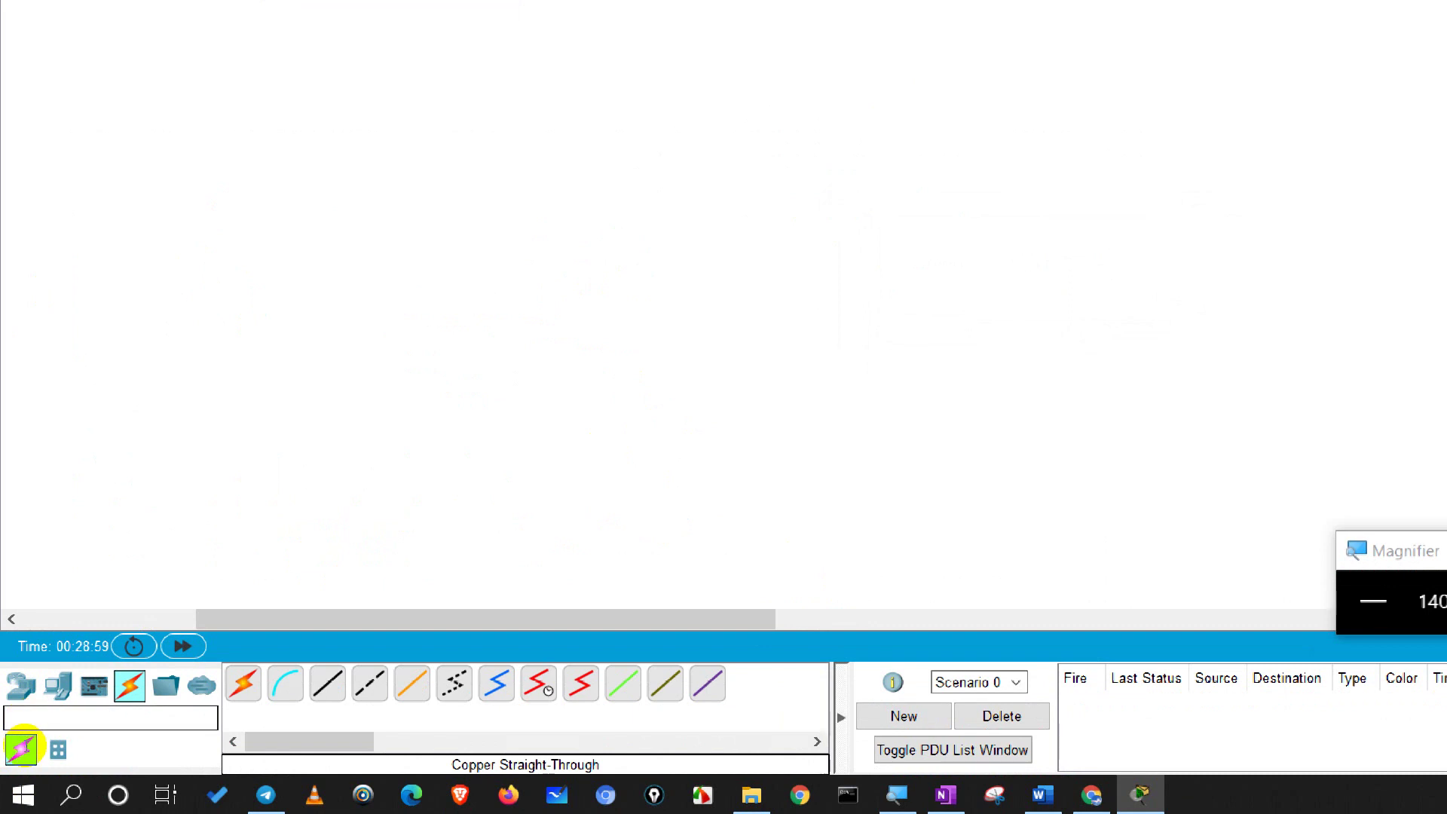
Step: Place Laptop2, PC2, PC3, Laptop3 and Server1 from End Devices, with the server at the upper left
click(57, 686)
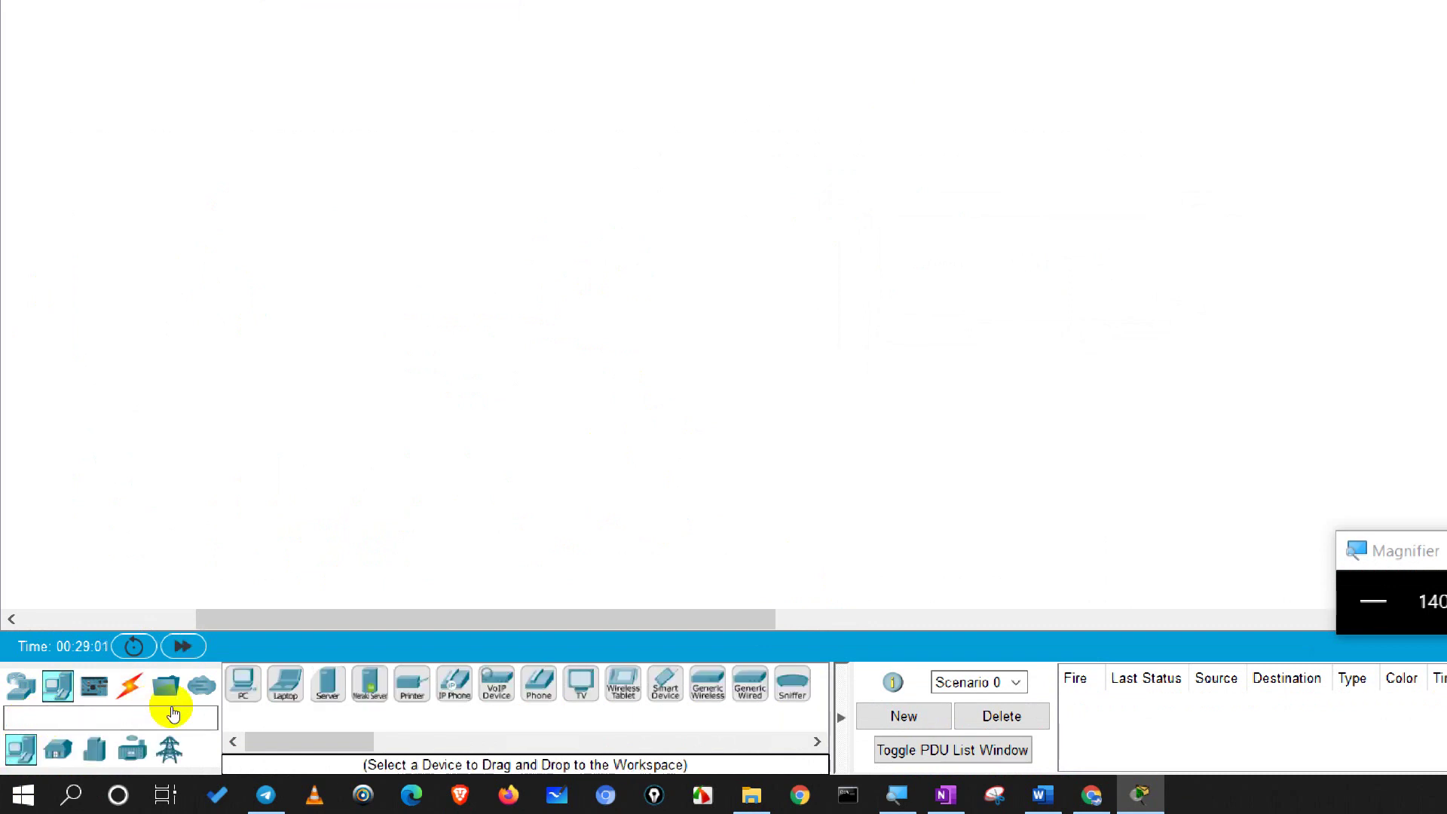
click(681, 400)
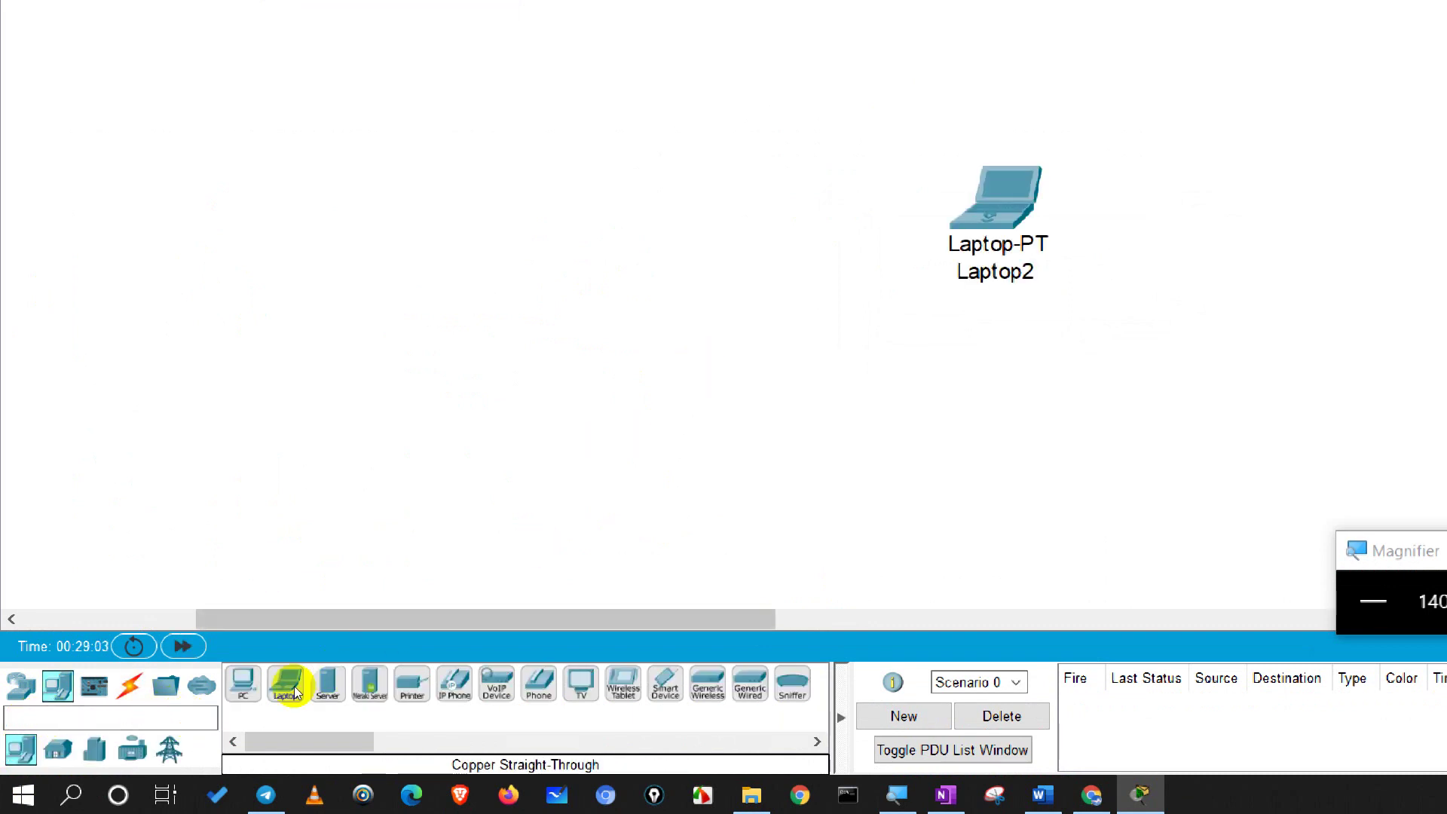
click(611, 544)
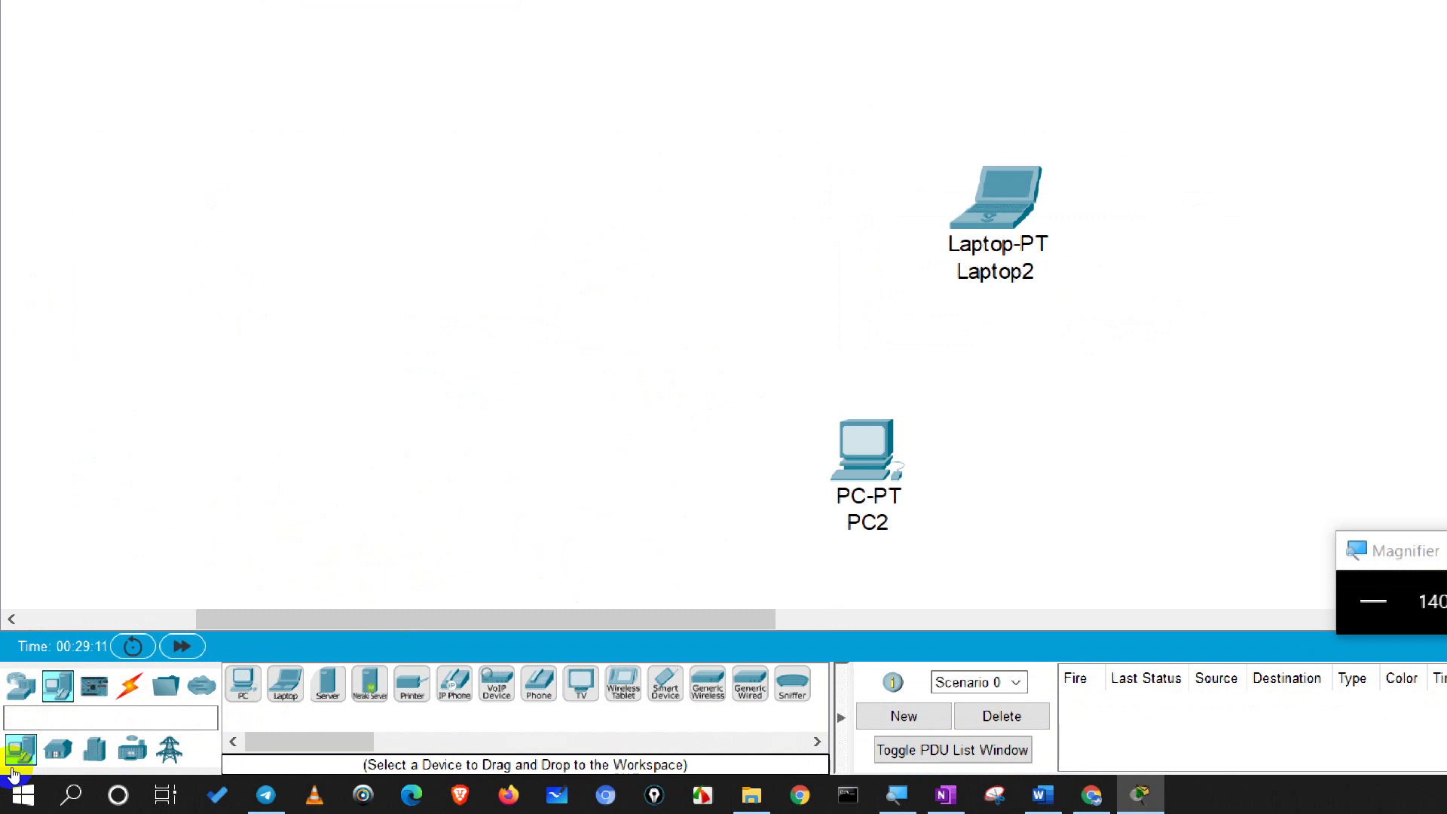
drag(243, 682, 418, 564)
drag(285, 682, 232, 581)
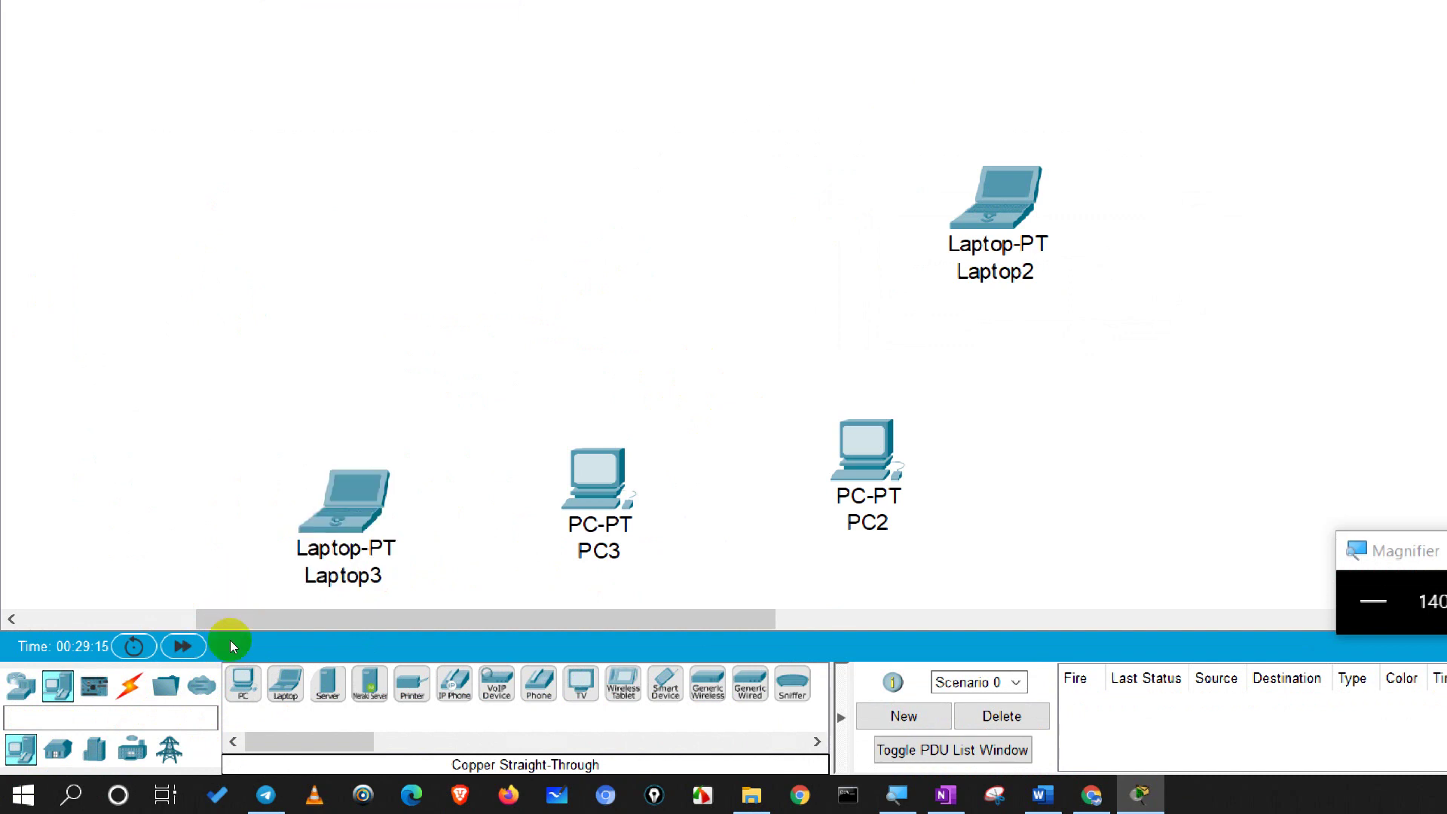
click(238, 675)
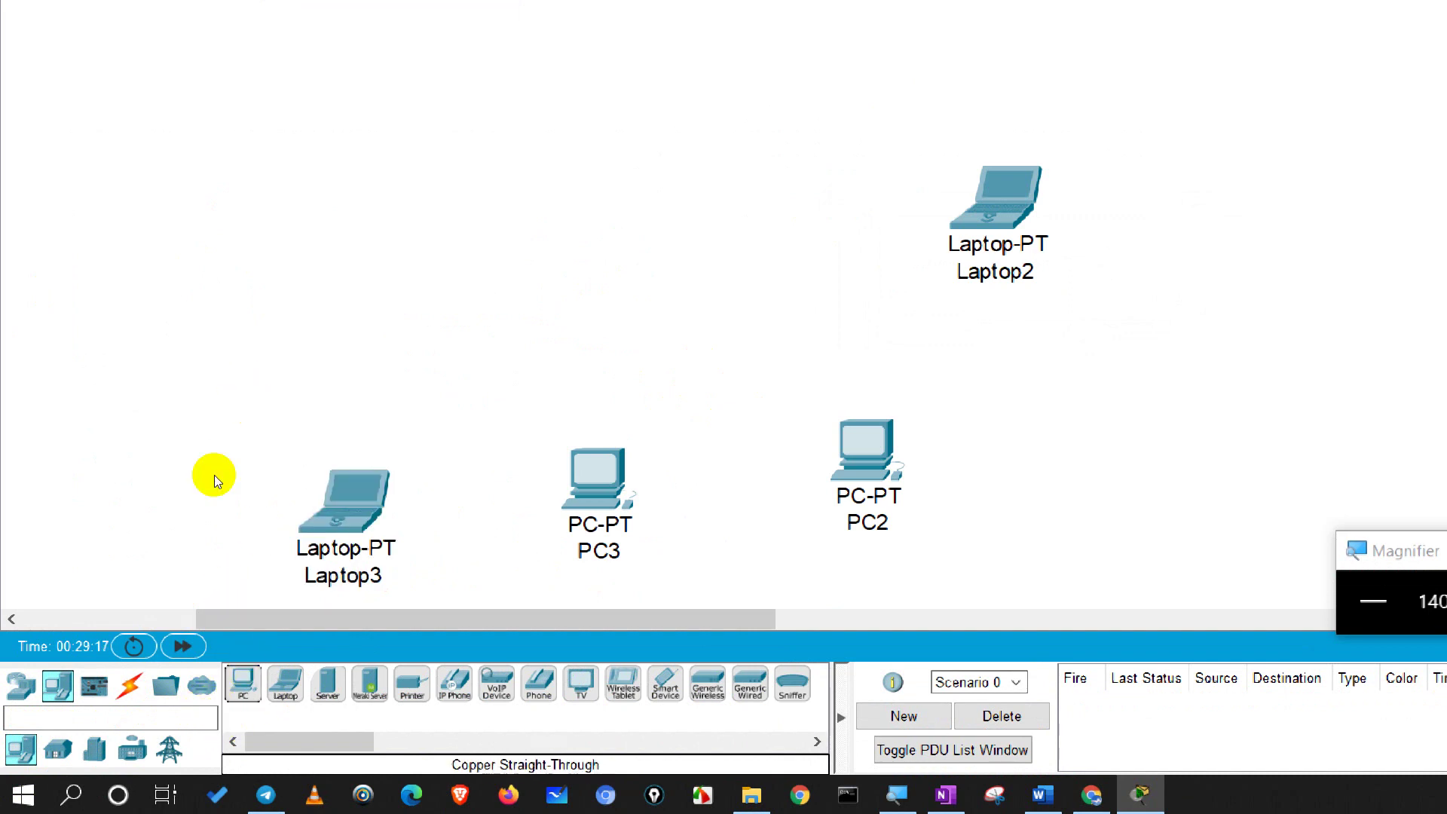
drag(243, 682, 242, 594)
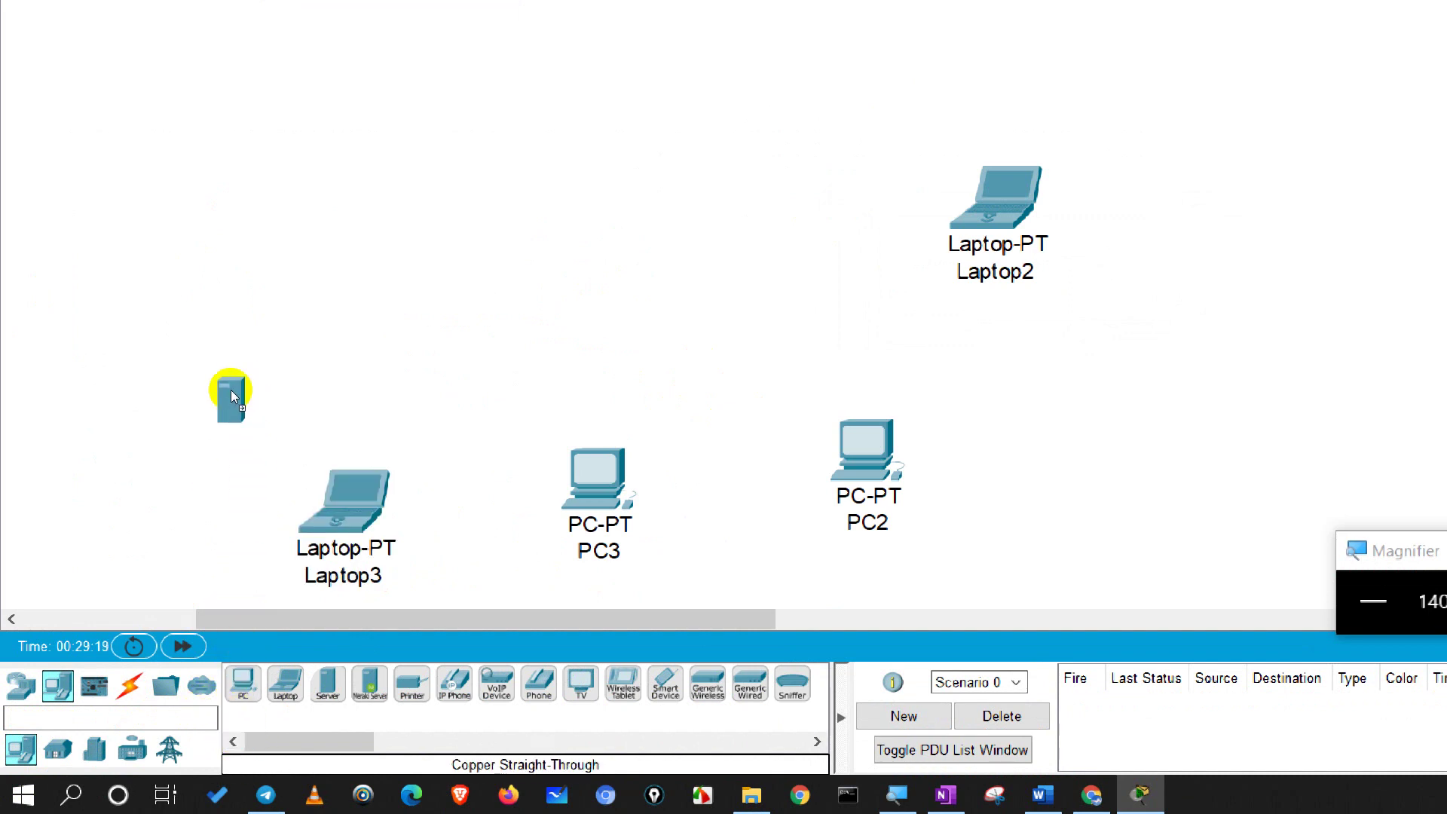
drag(230, 391, 208, 308)
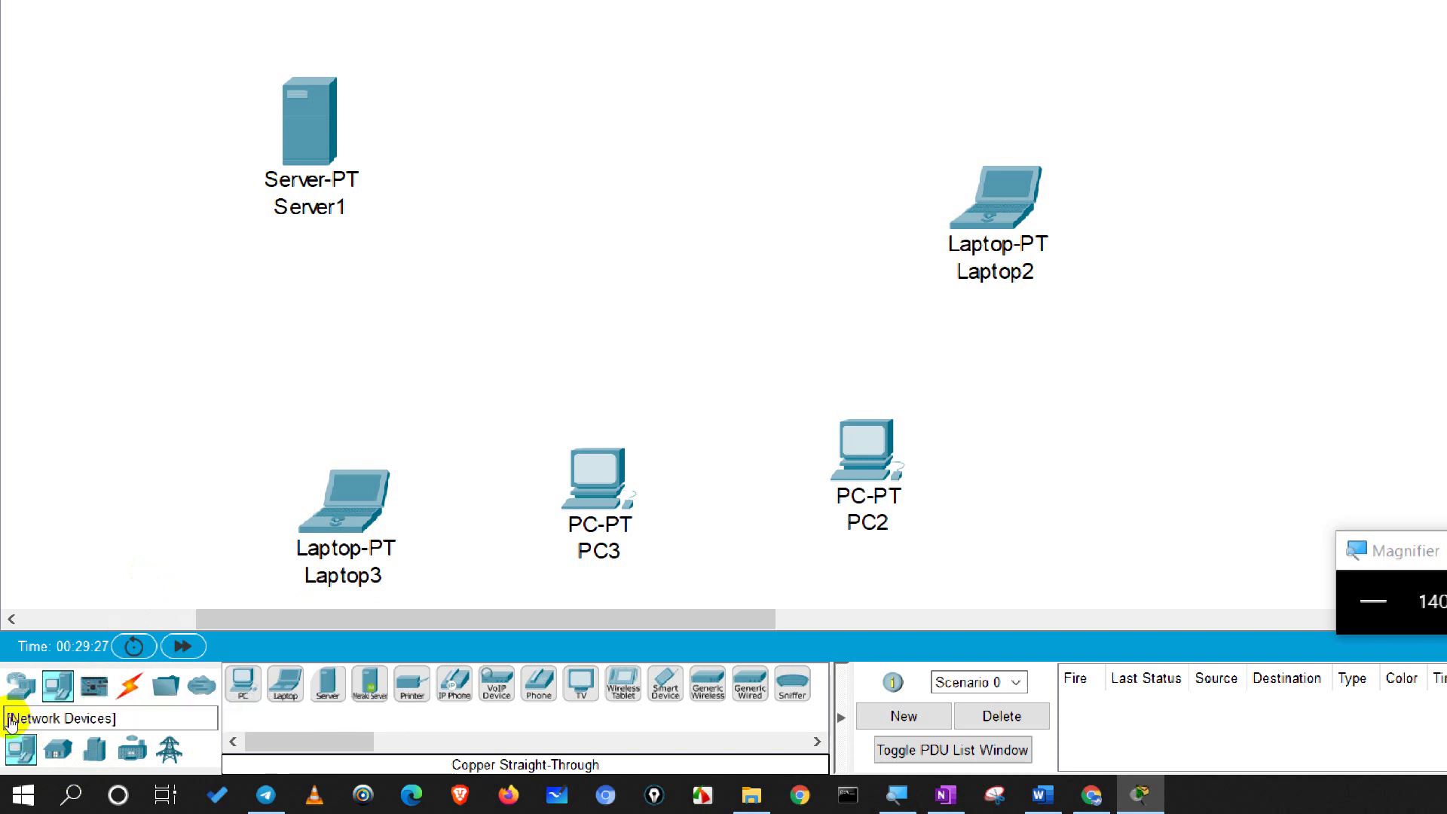
Step: Add two 2960-24TT switches: Switch3 in the middle and Switch4 above it
click(21, 684)
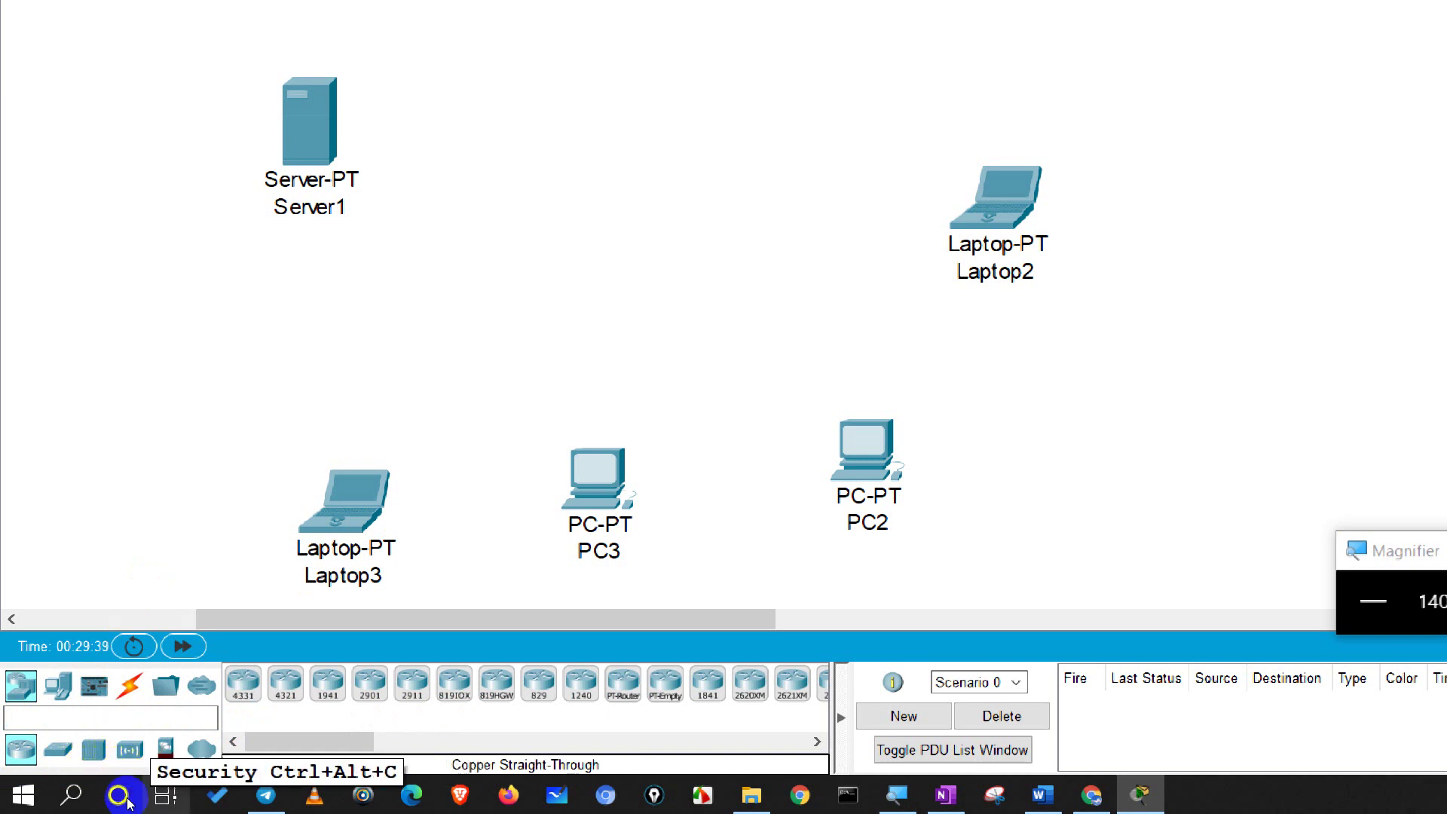
click(42, 763)
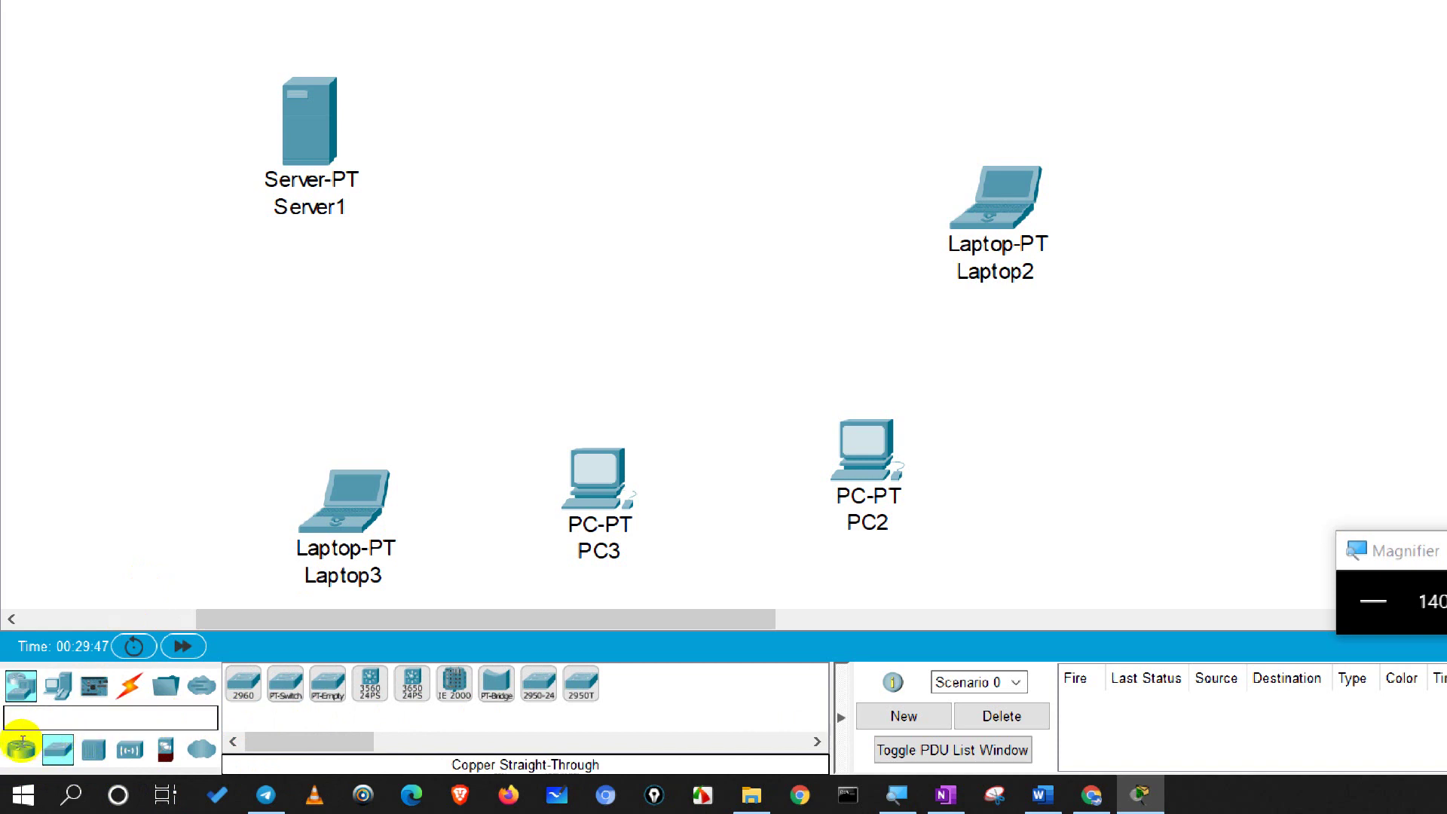
click(42, 723)
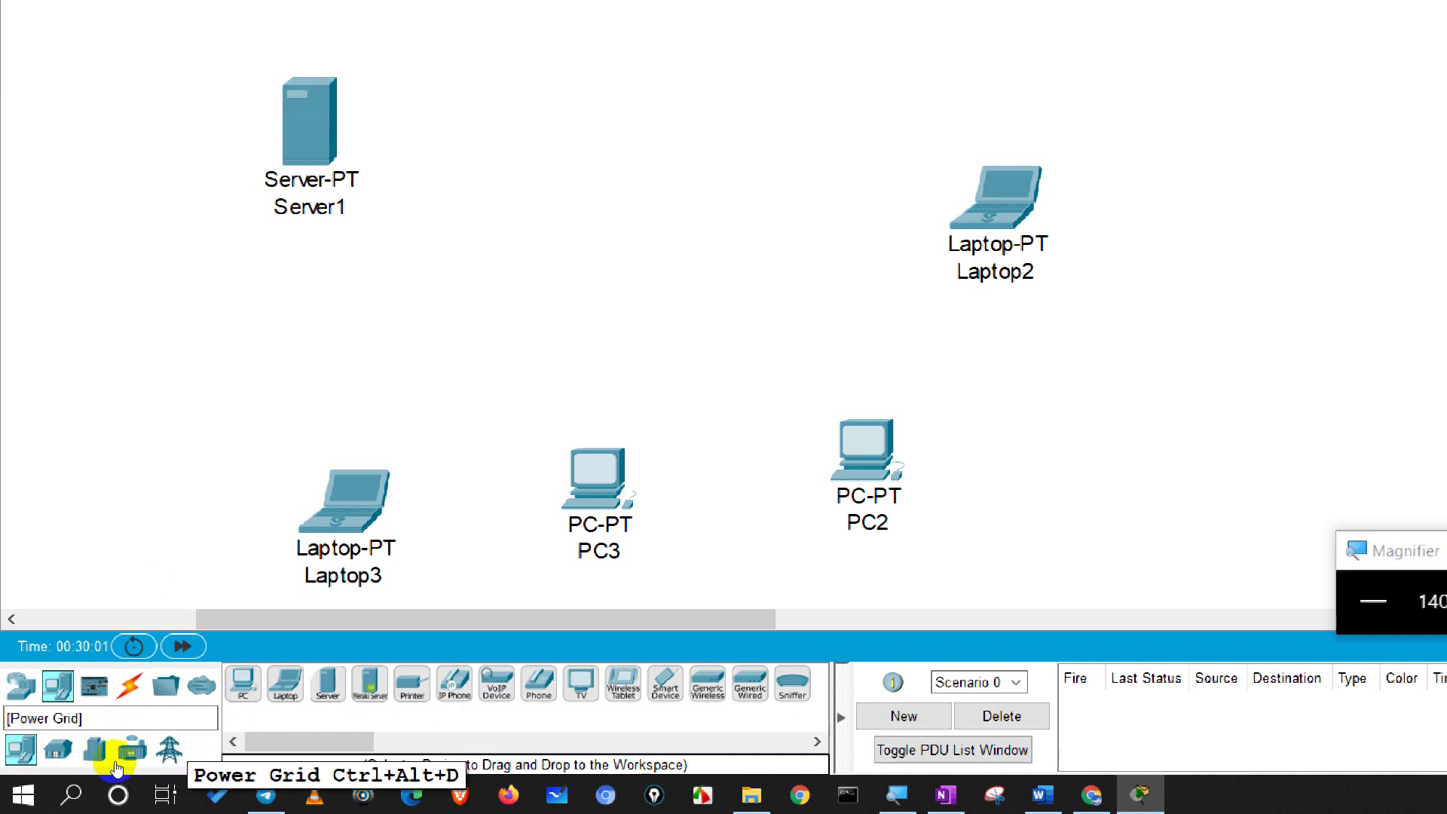
click(20, 744)
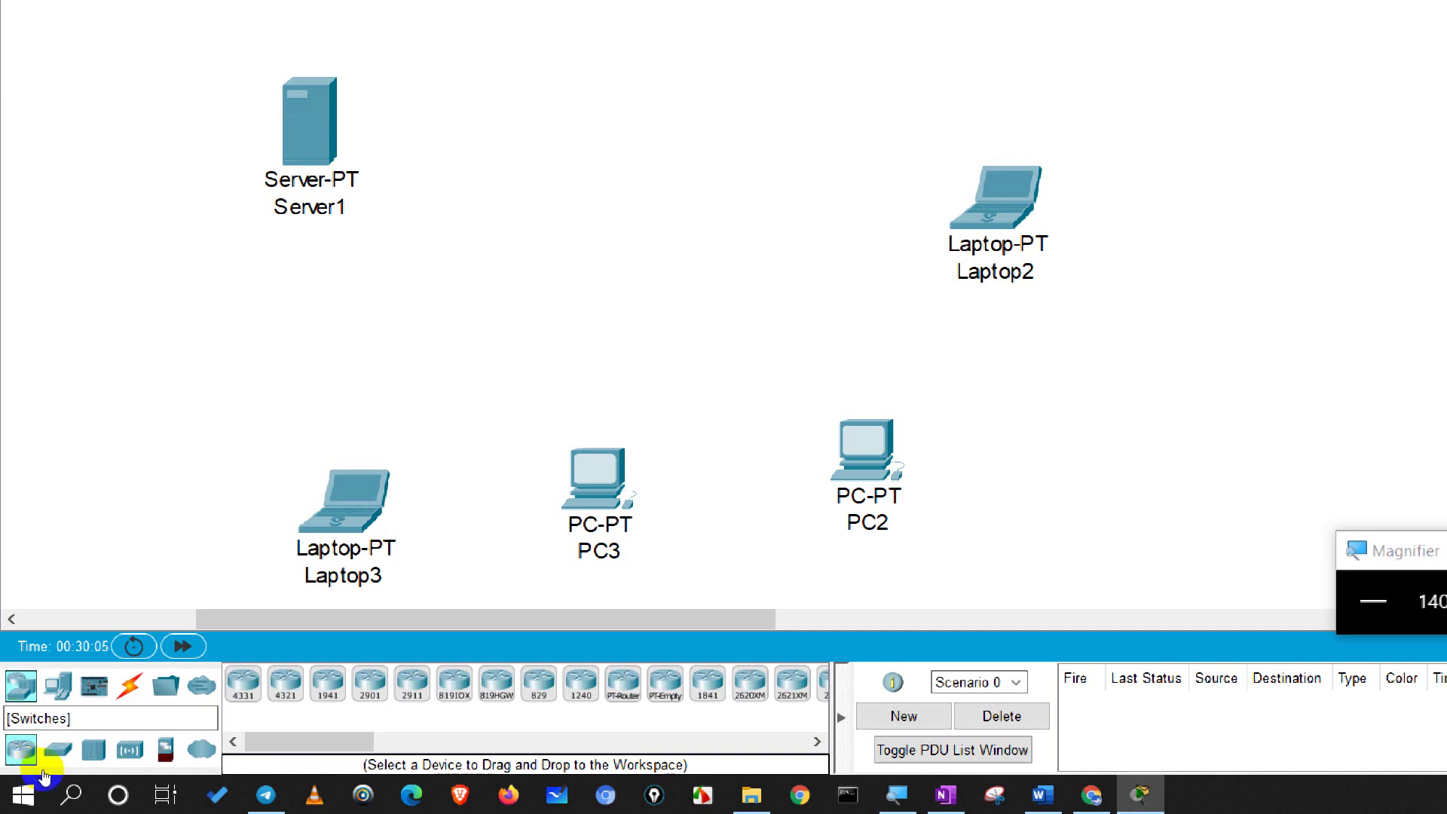
click(58, 749)
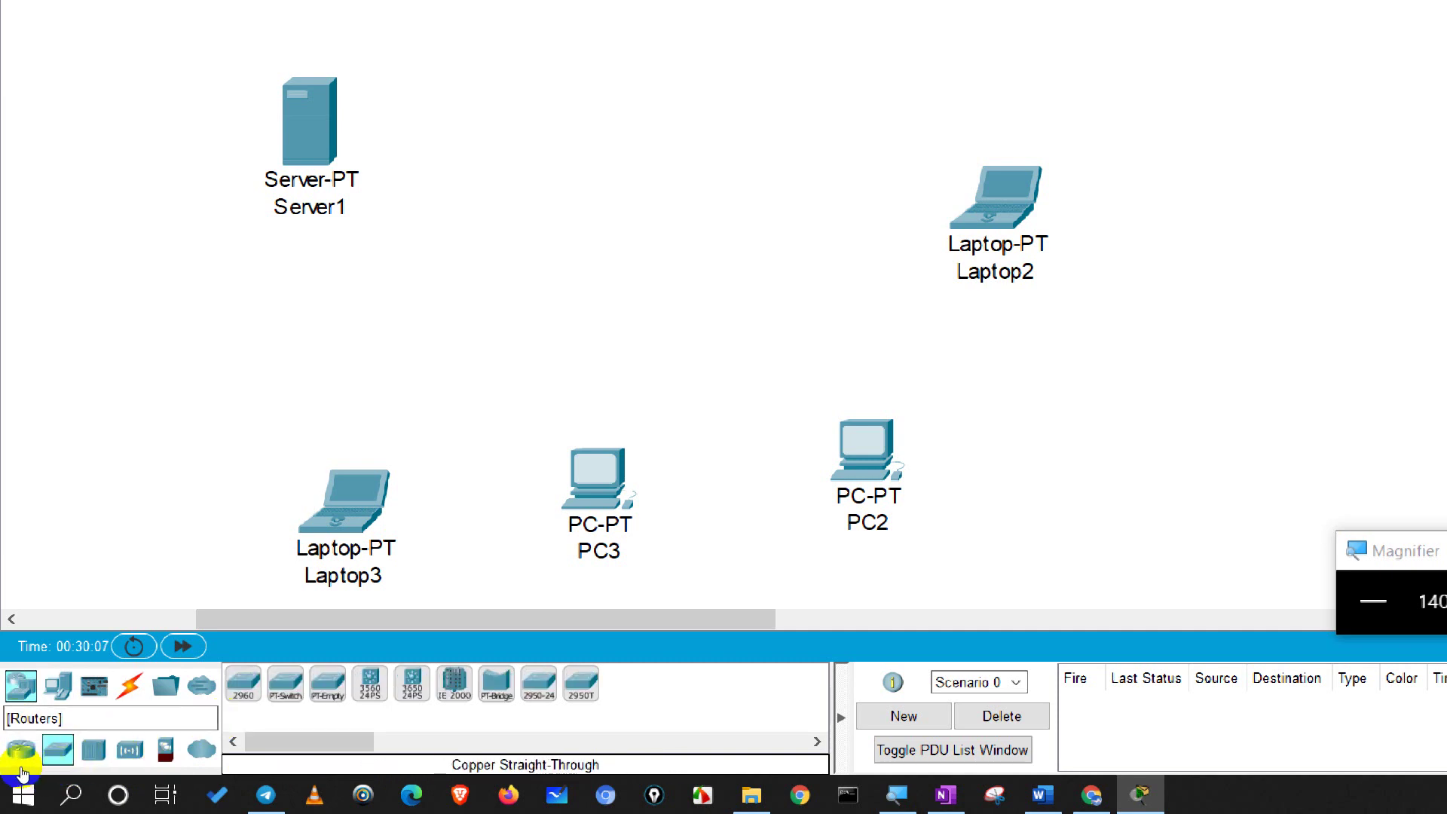
click(21, 748)
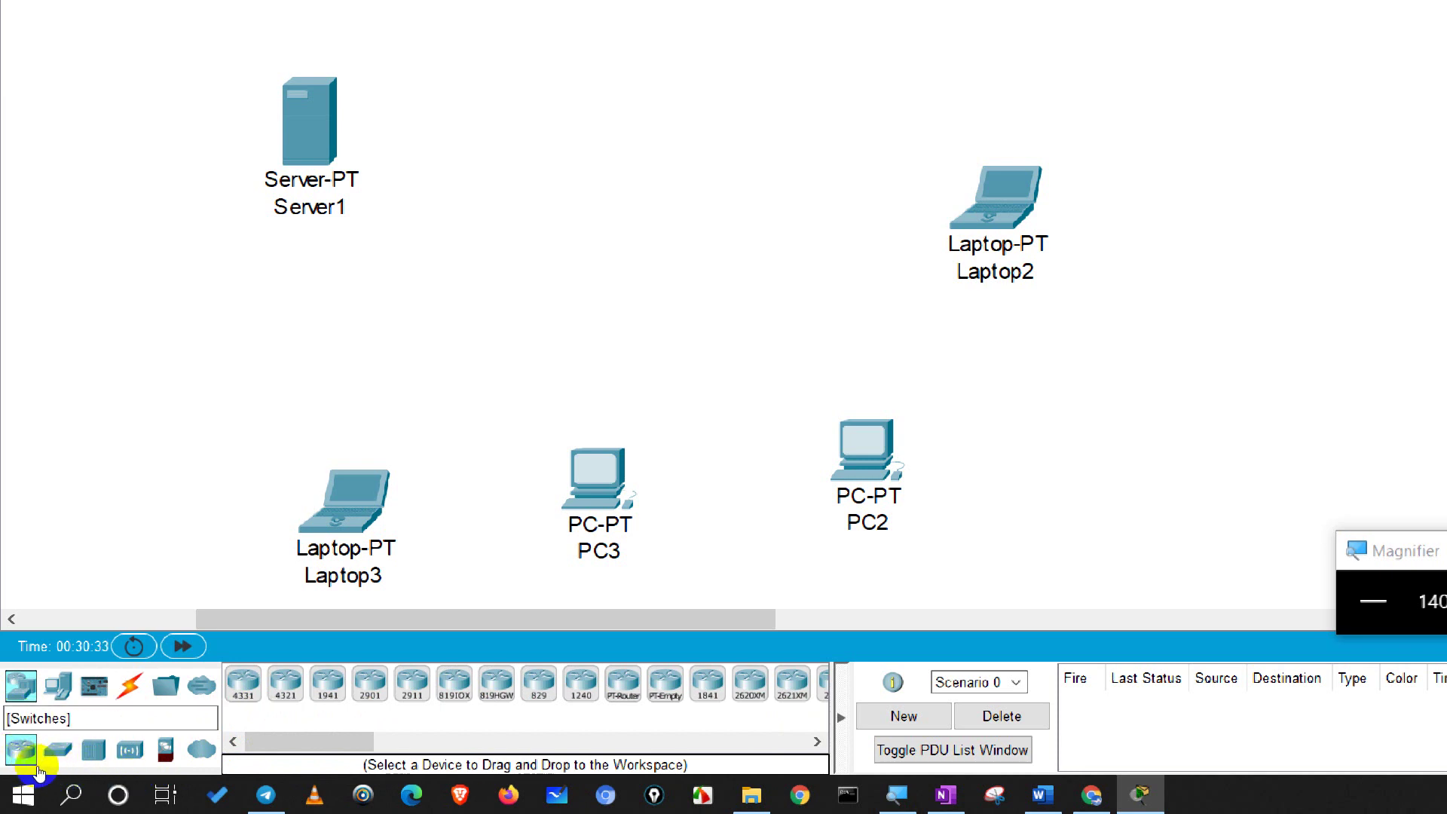
click(57, 748)
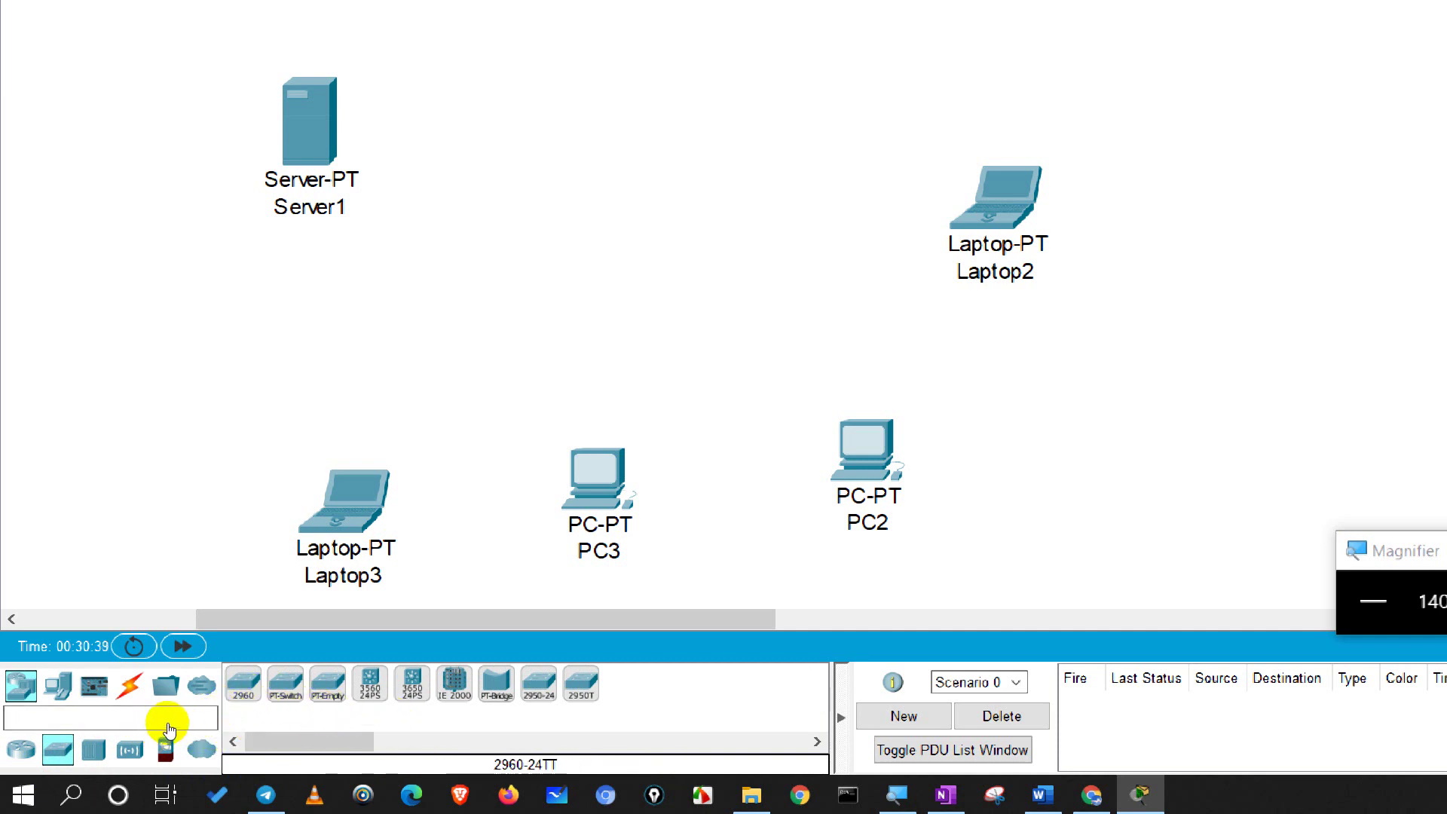
drag(243, 684, 414, 414)
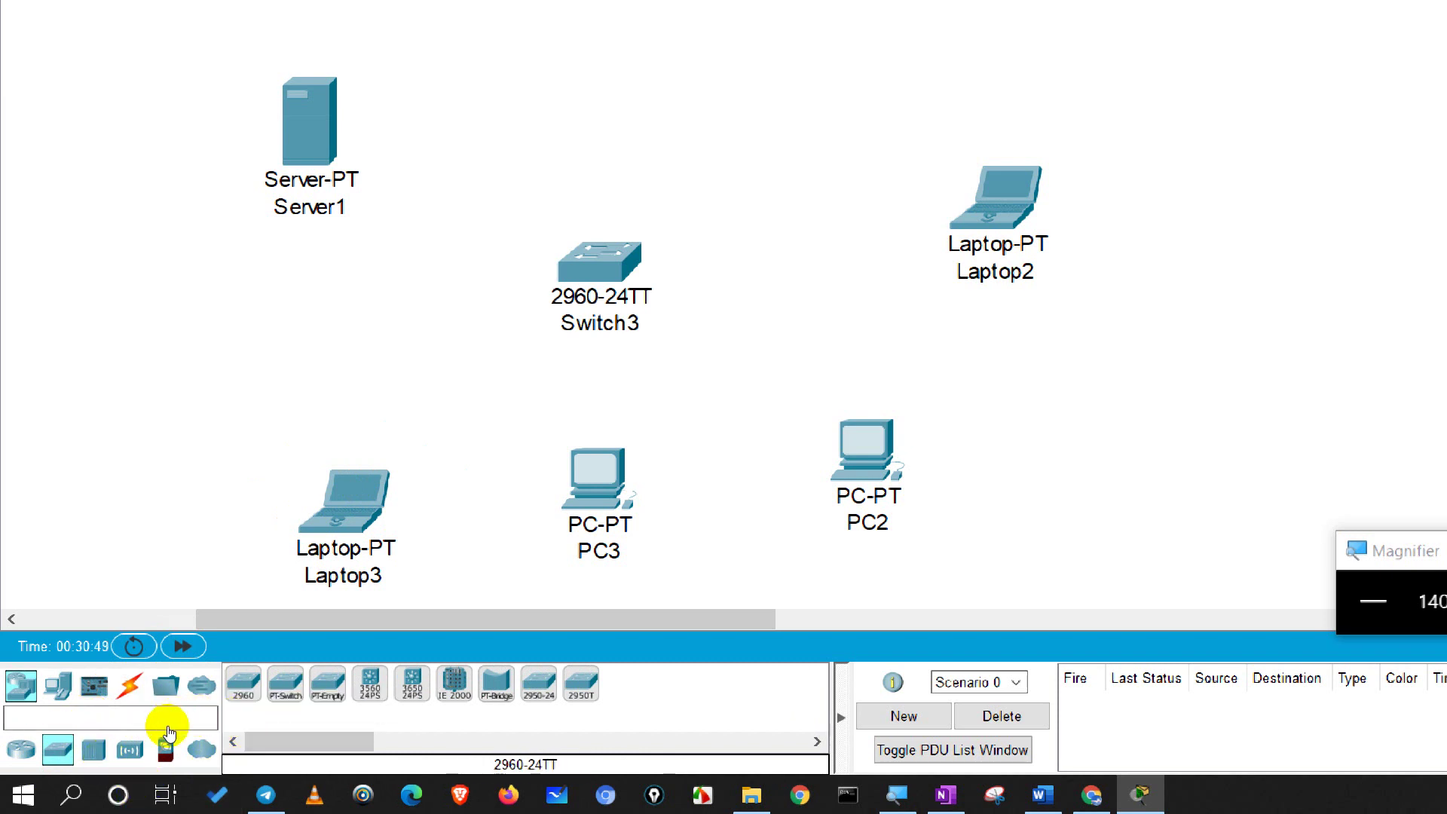
click(19, 685)
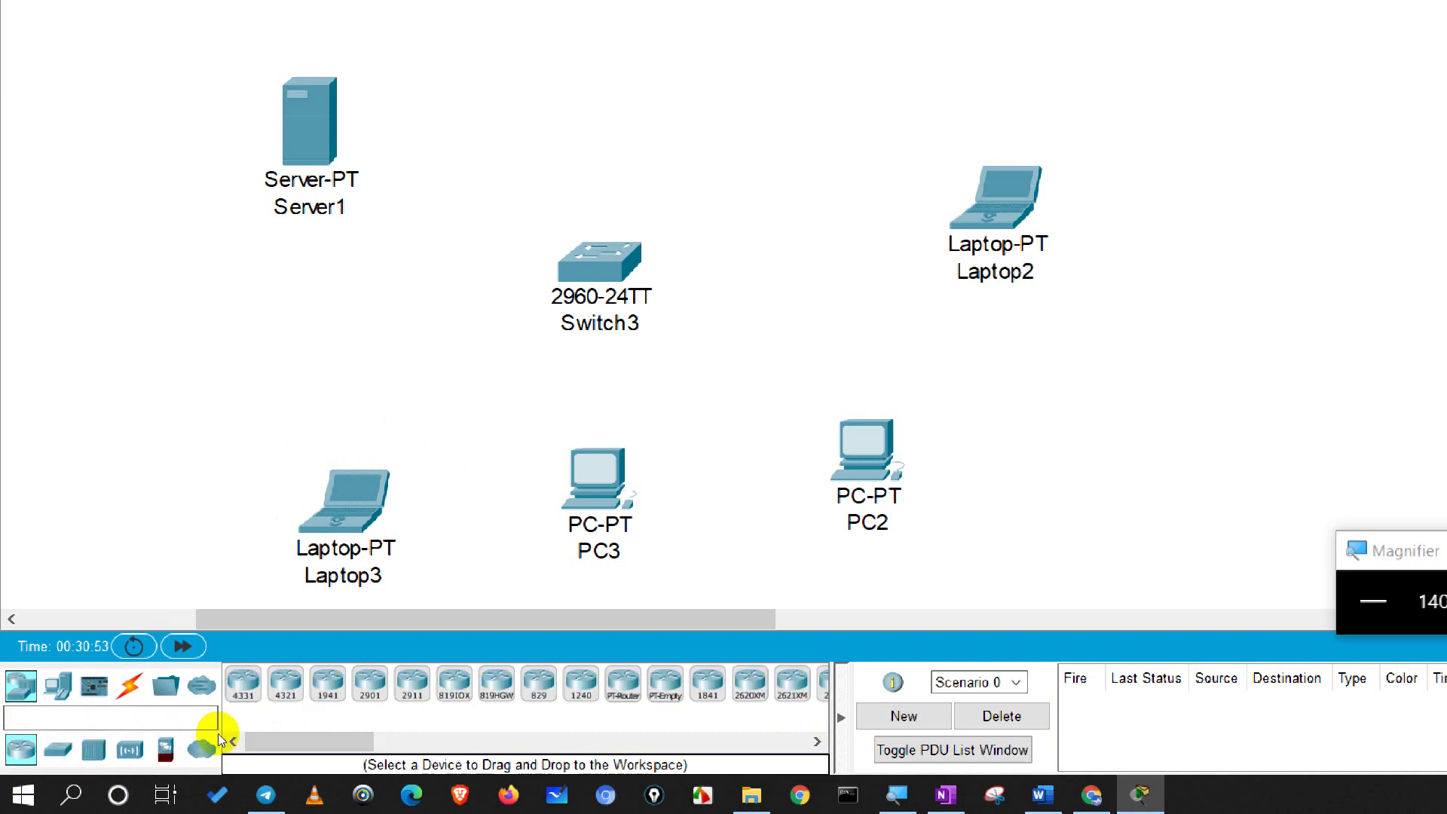
click(58, 749)
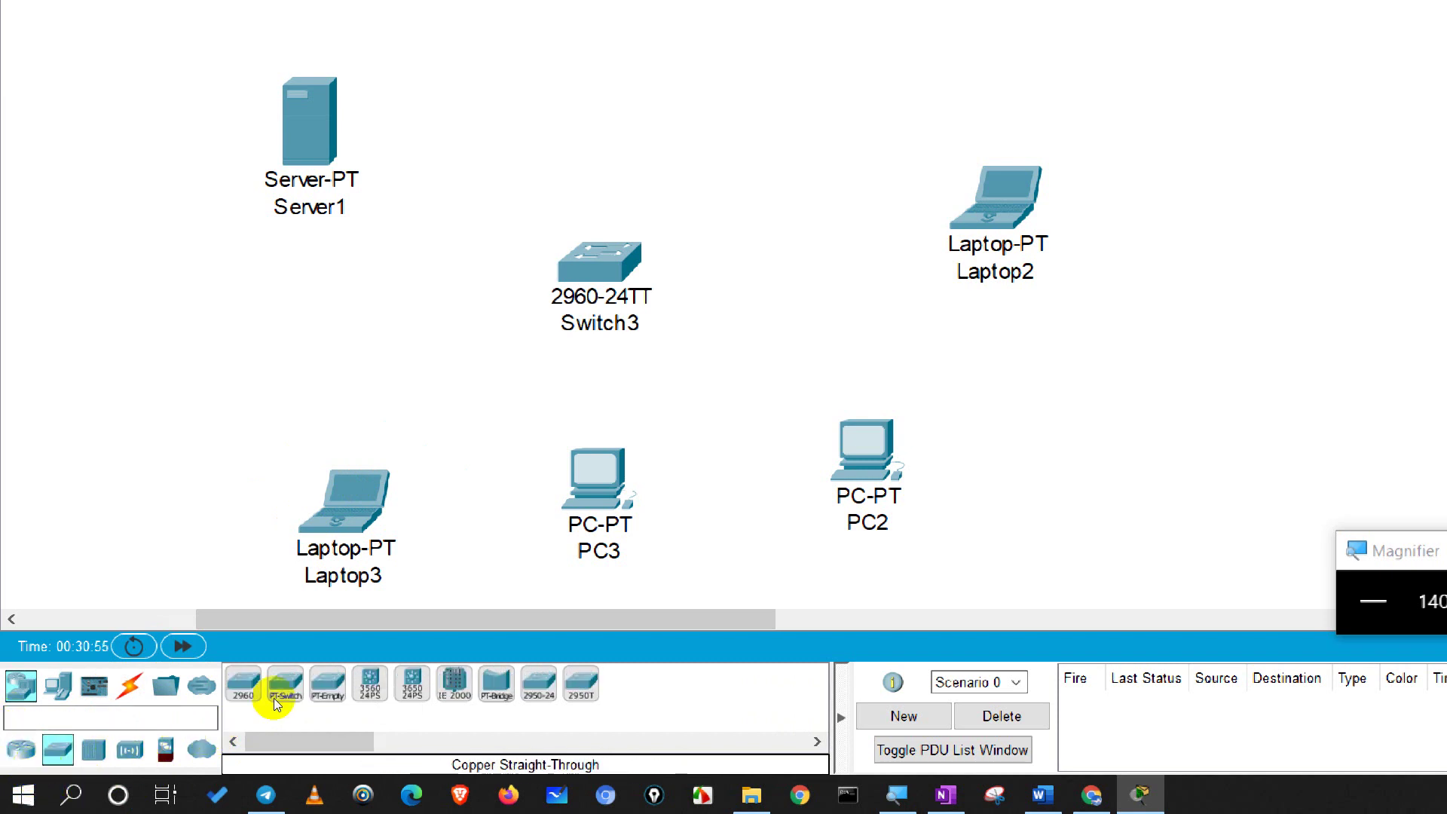
mouse_move(243, 683)
mouse_down()
mouse_move(467, 391)
mouse_move(486, 288)
mouse_move(436, 286)
mouse_up()
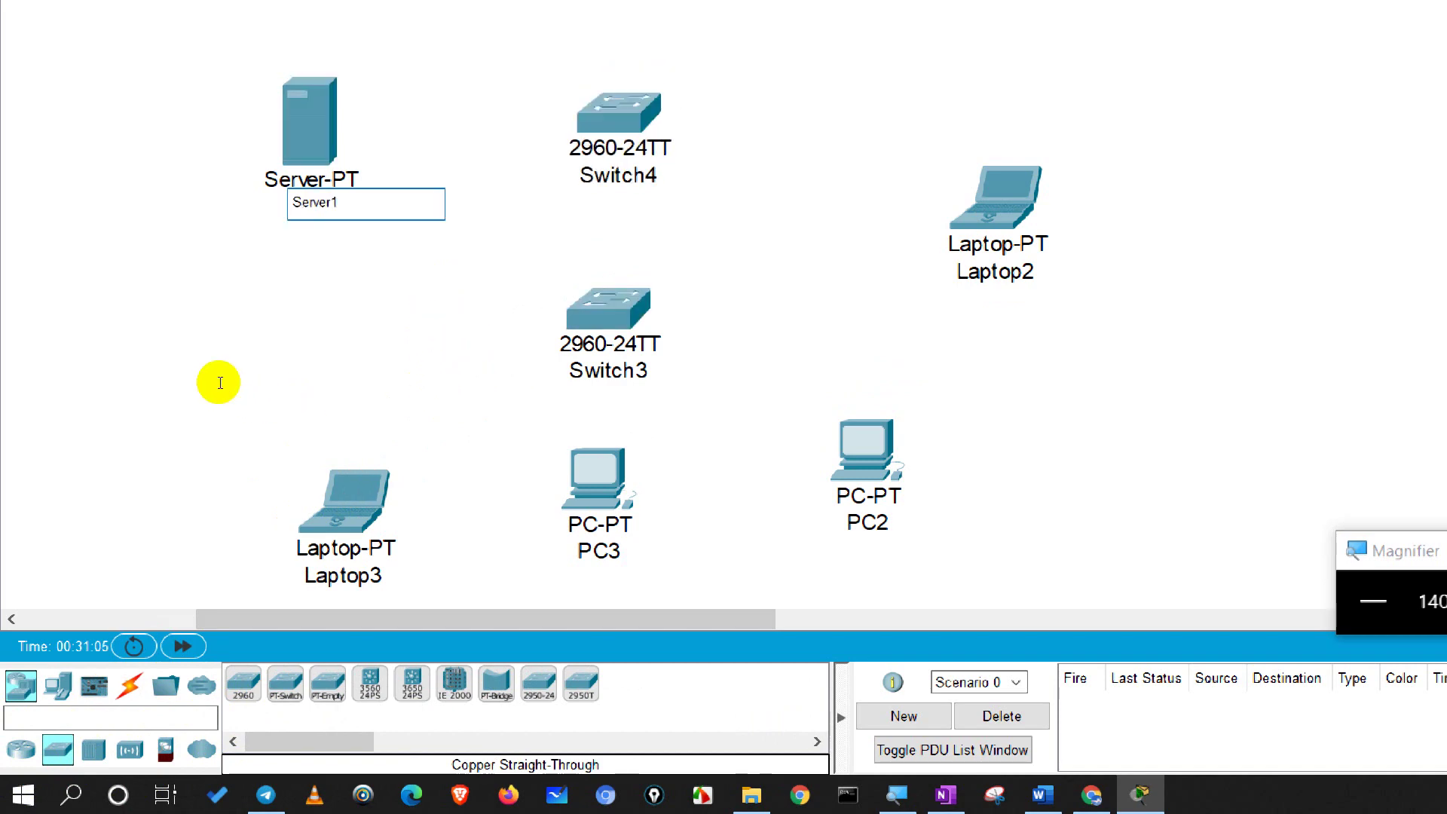
Step: Rename the server's label from Server1 to 'dhcp Server1'
text(dhcp)
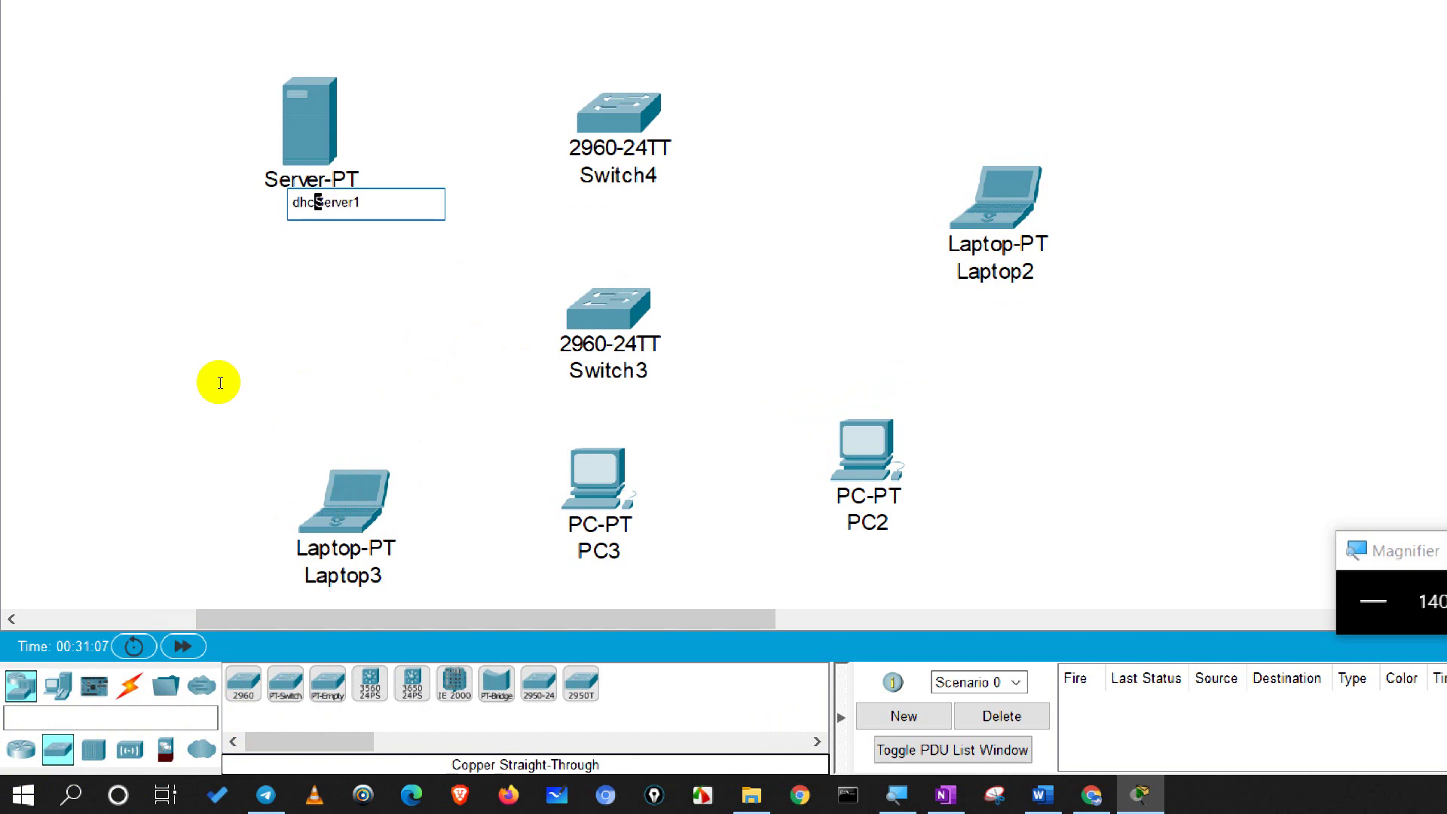
key(Return)
click(283, 445)
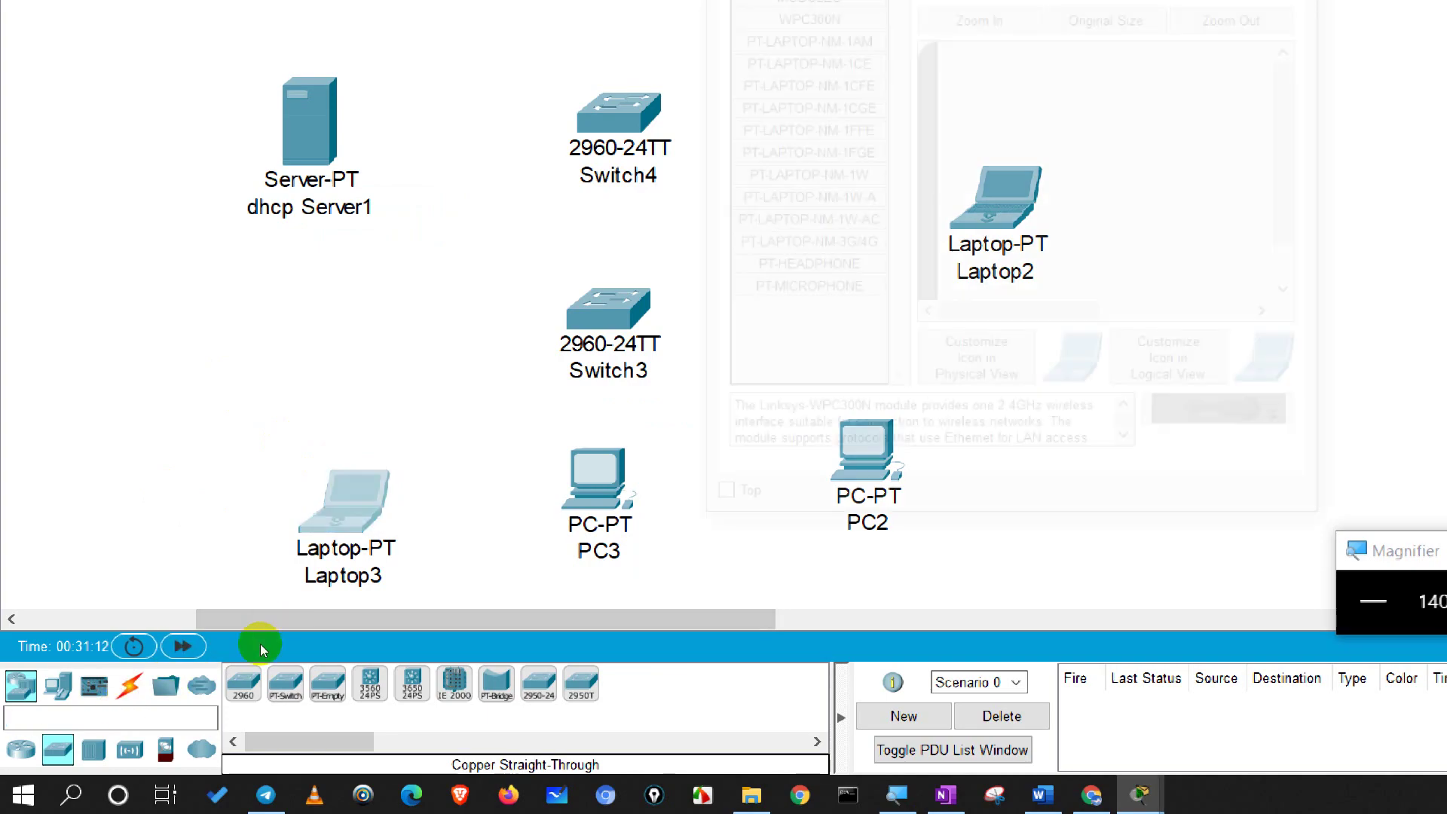
Step: Rename Laptop3's label to 'MYLaptop3'
key(alt+F4)
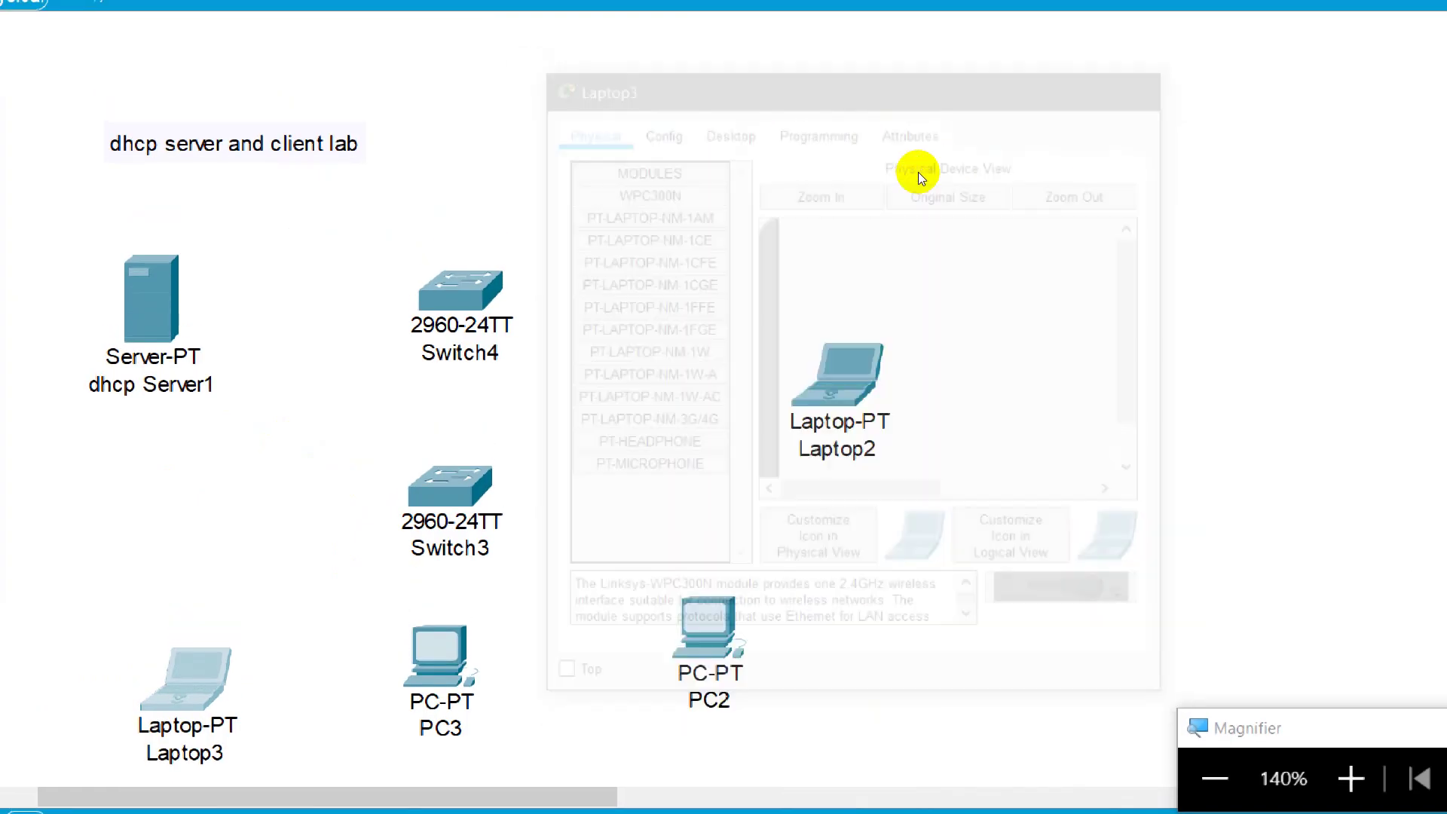
click(226, 646)
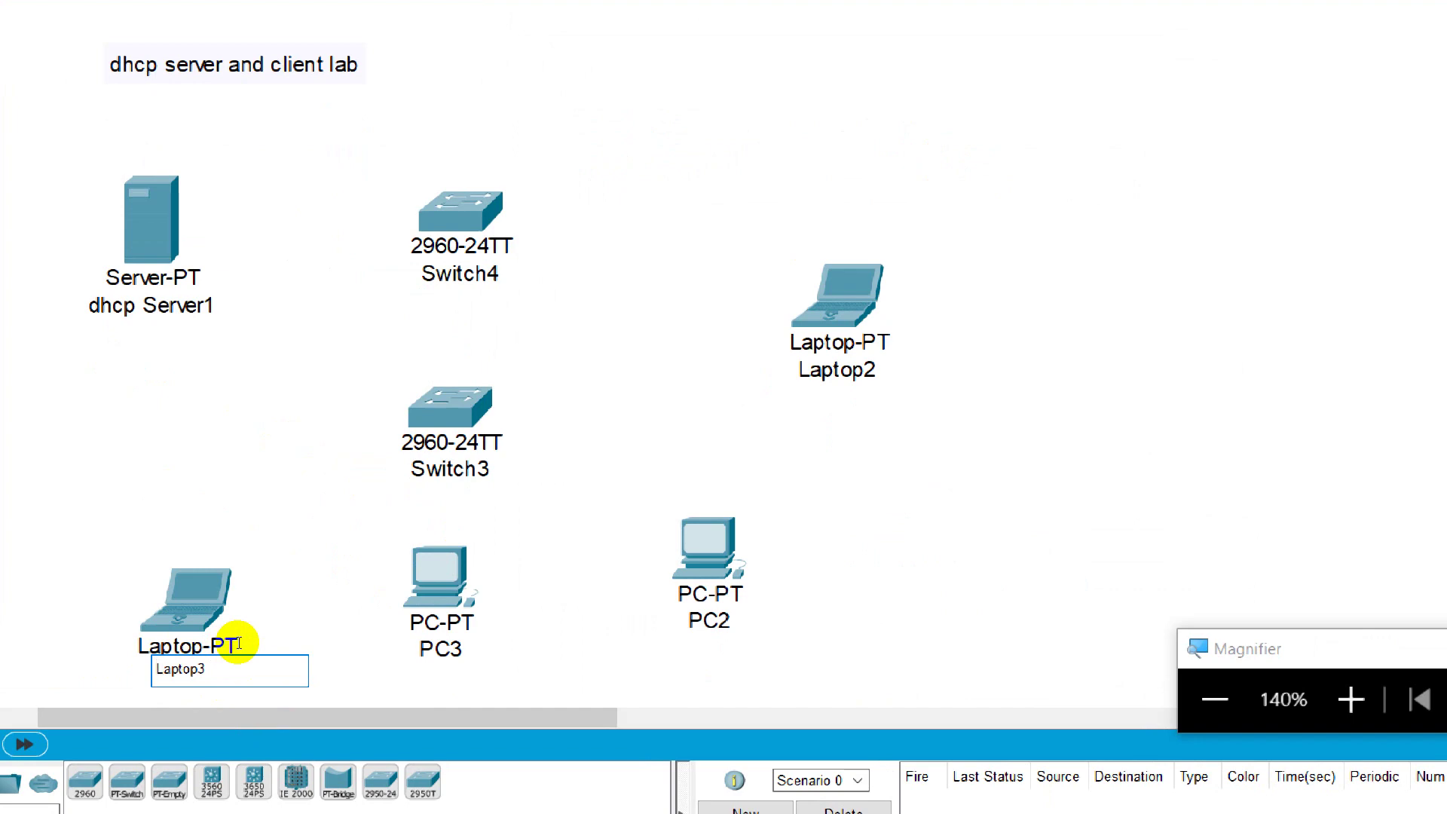
text(MY)
key(Return)
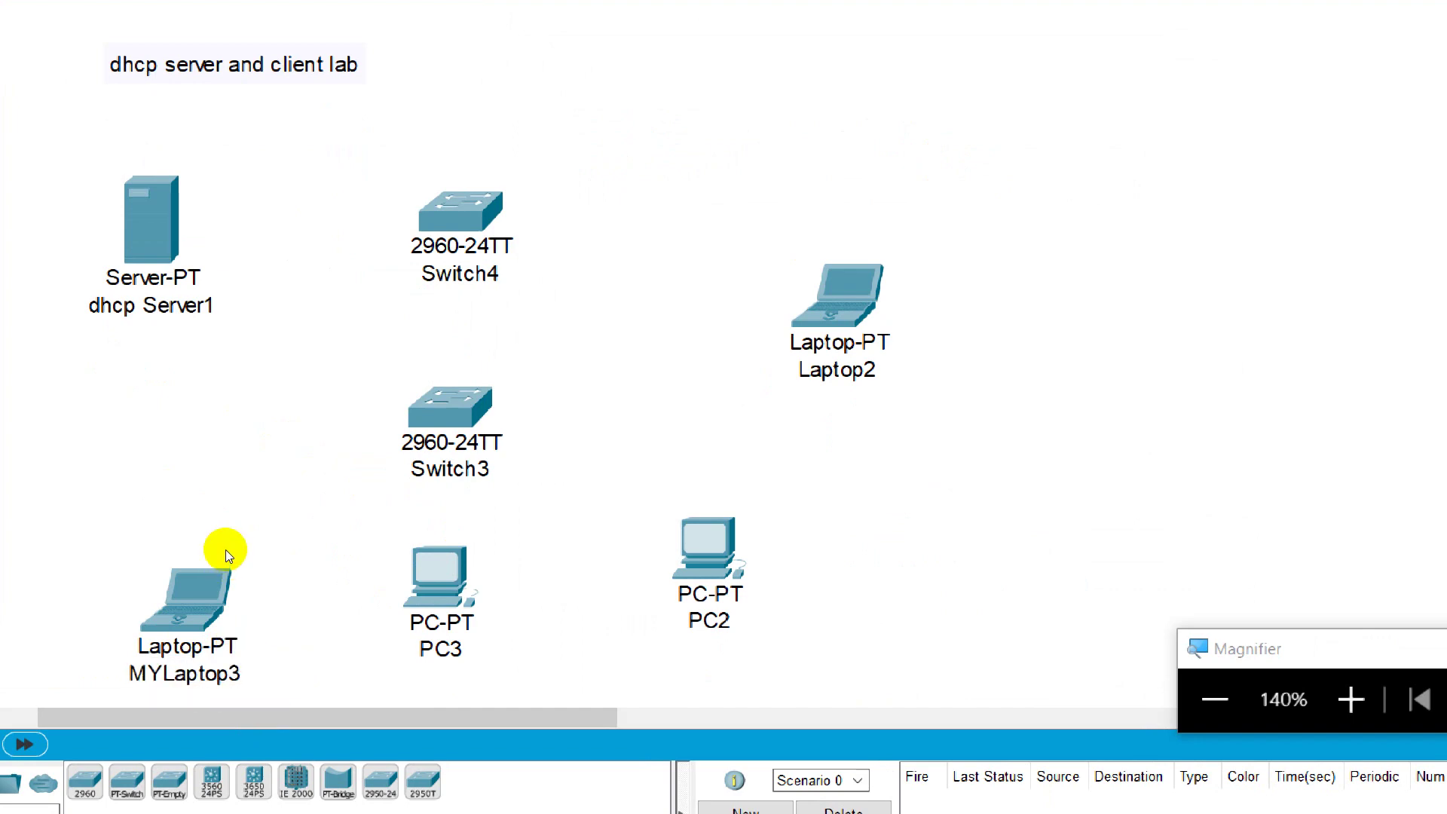
scroll(242, 614, down, 3)
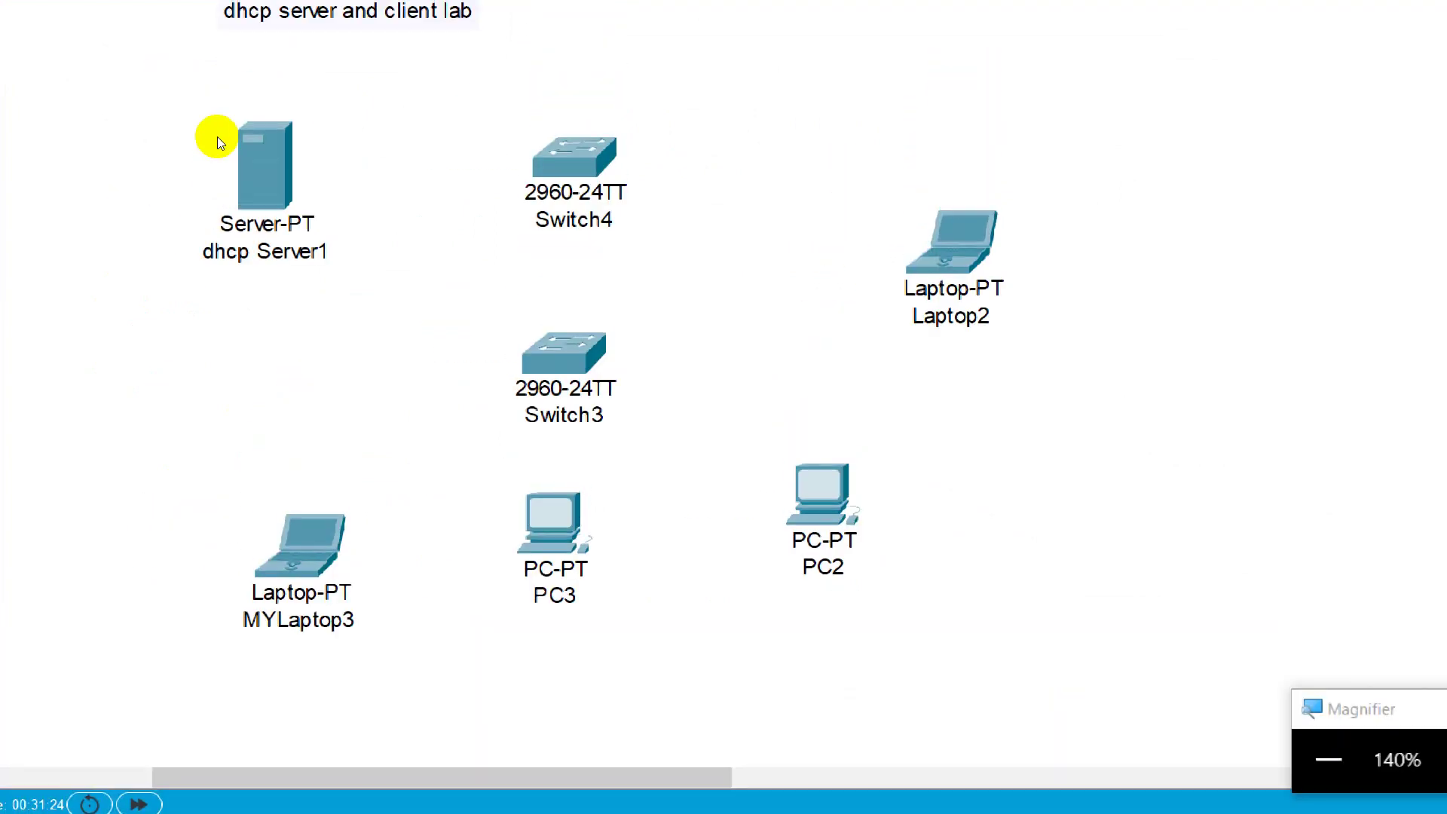
Step: Zoom out, nudge the lab title note and devices into place, and clear the selection
drag(151, 141, 761, 572)
scroll(711, 384, up, 3)
click(711, 391)
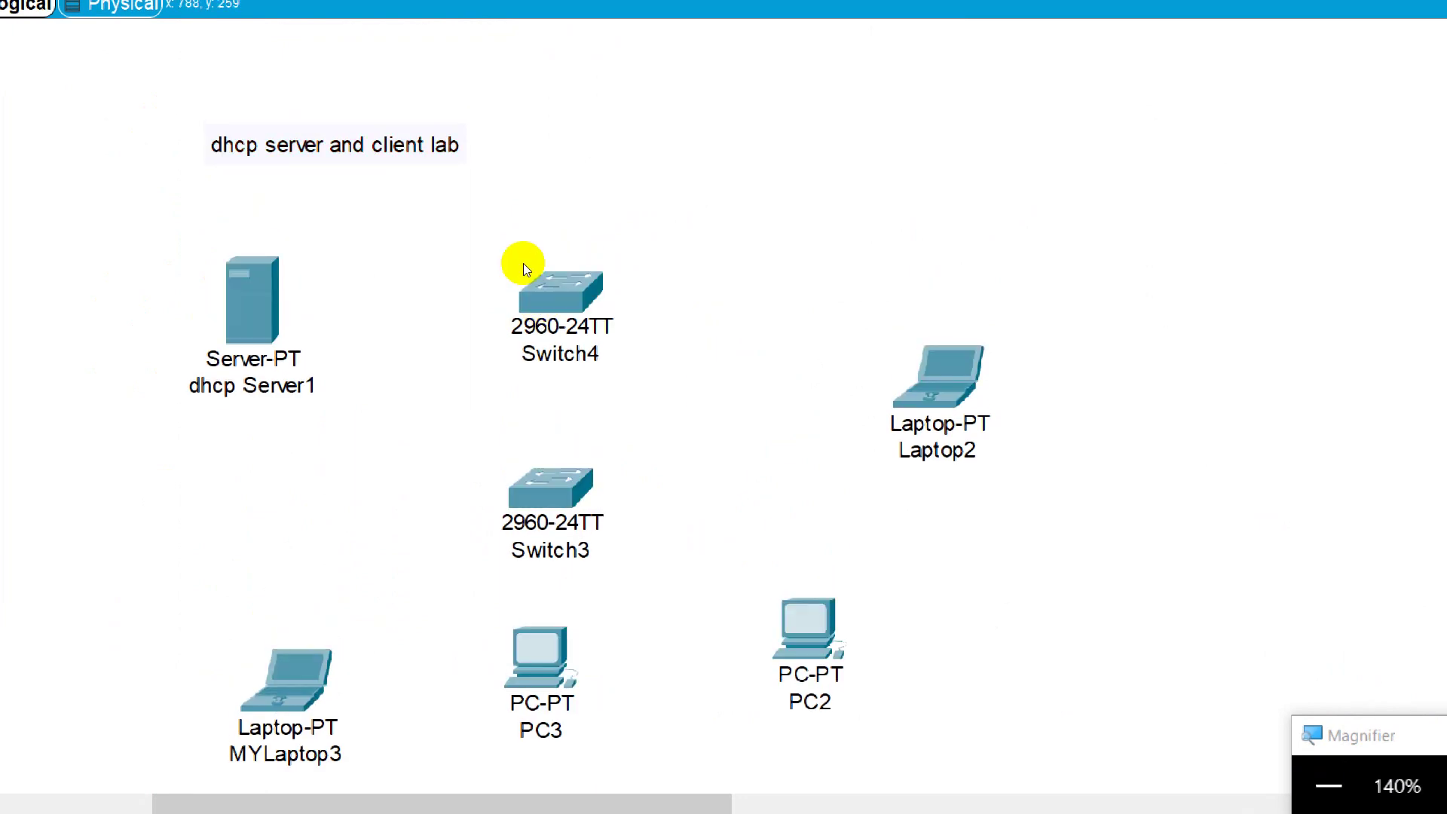
scroll(559, 384, down, 3)
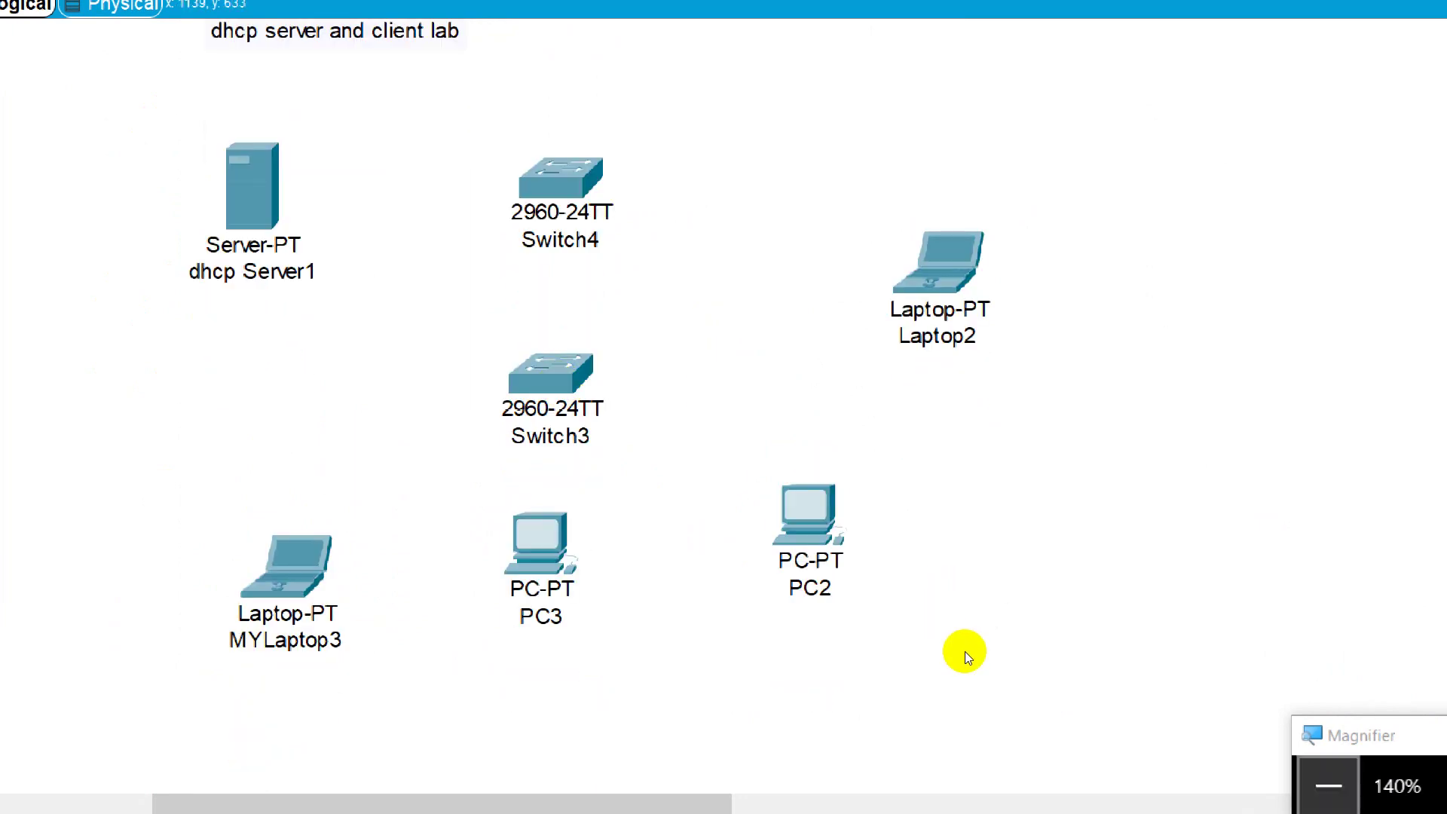
key(super+minus)
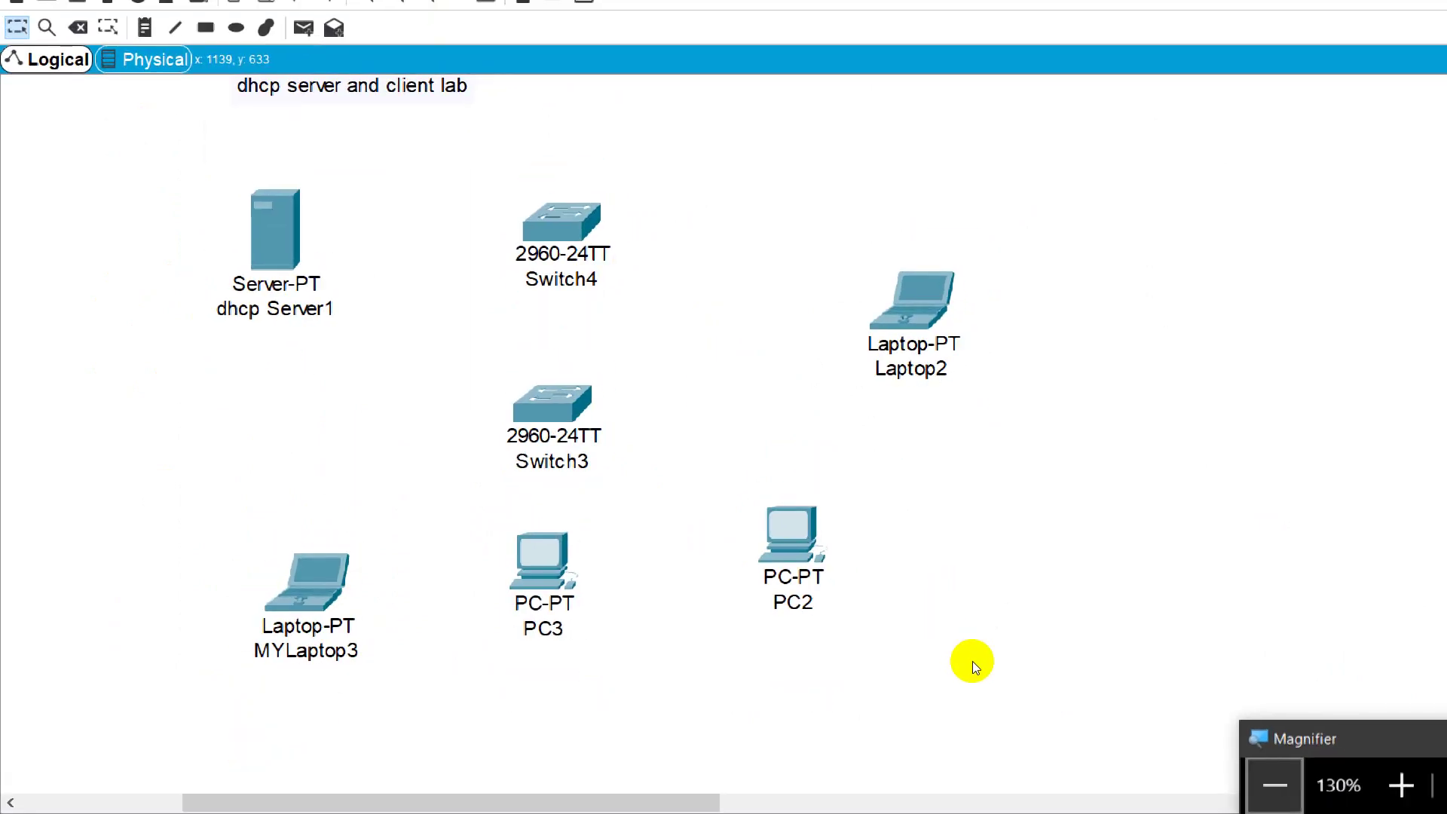
key(super+minus)
drag(315, 124, 356, 134)
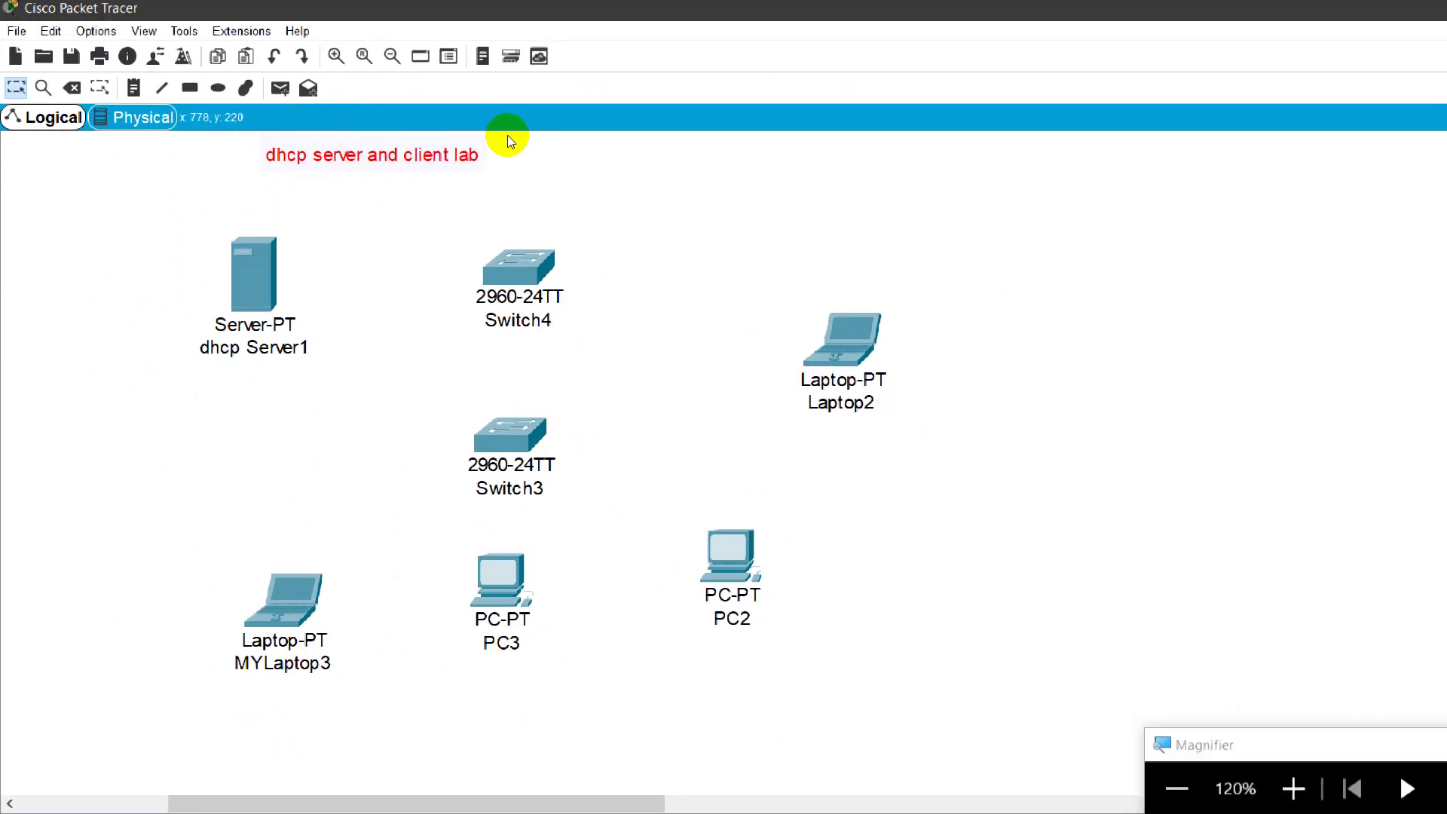
drag(791, 200, 698, 184)
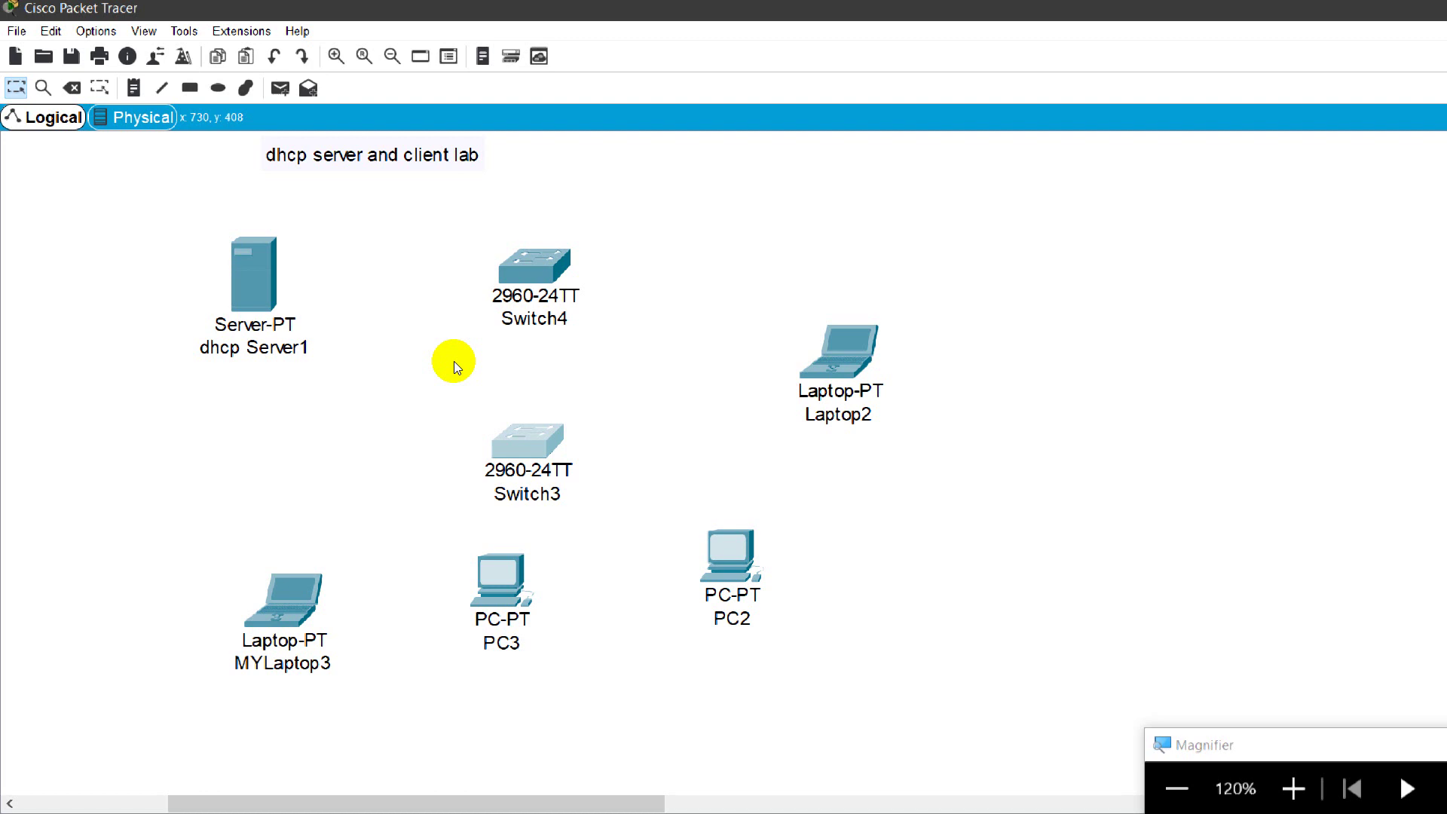
click(601, 195)
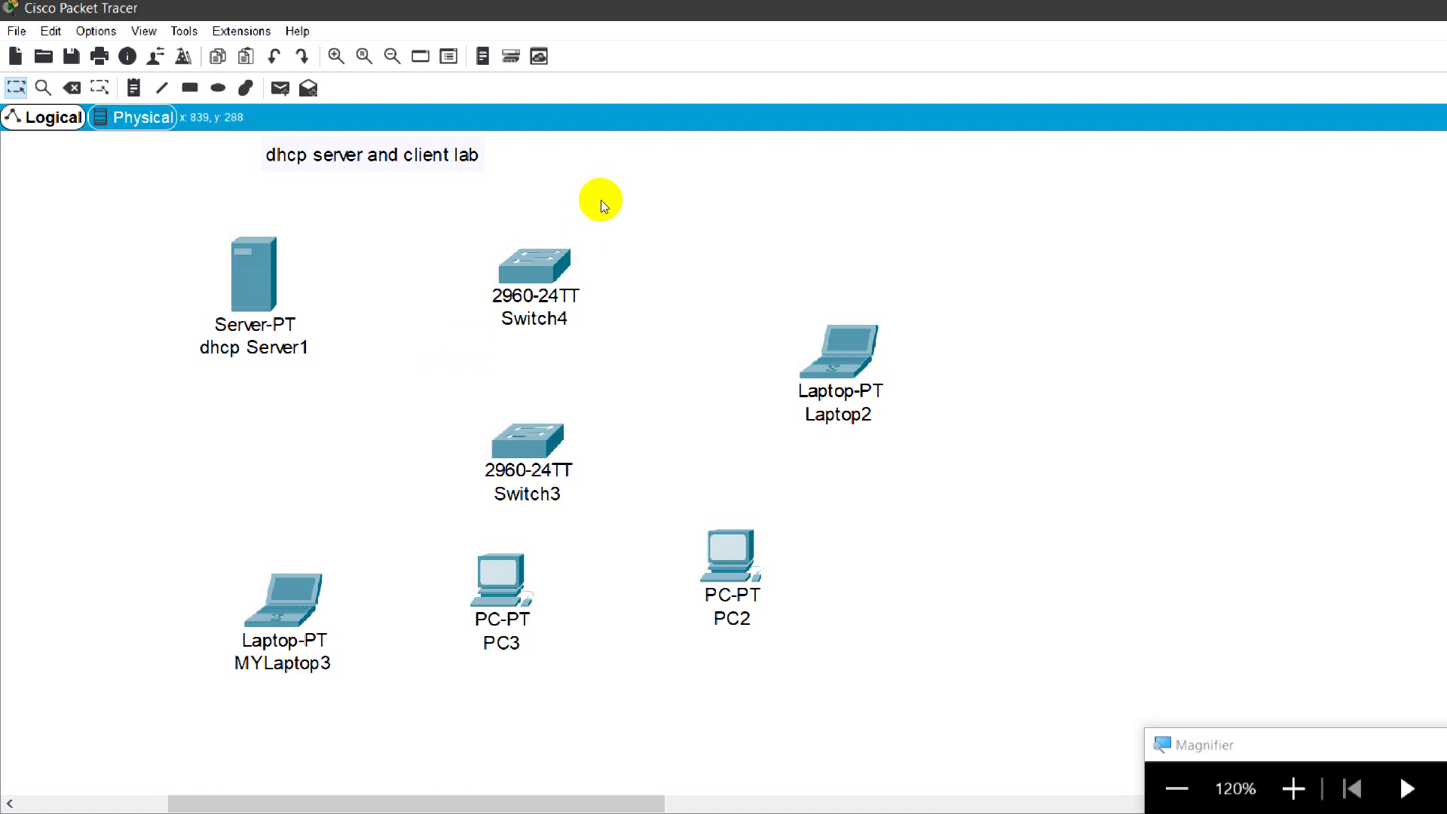
Step: Move the 'dhcp server and client lab' note down and right, then nudge it slightly up
drag(342, 138, 355, 169)
drag(268, 168, 286, 163)
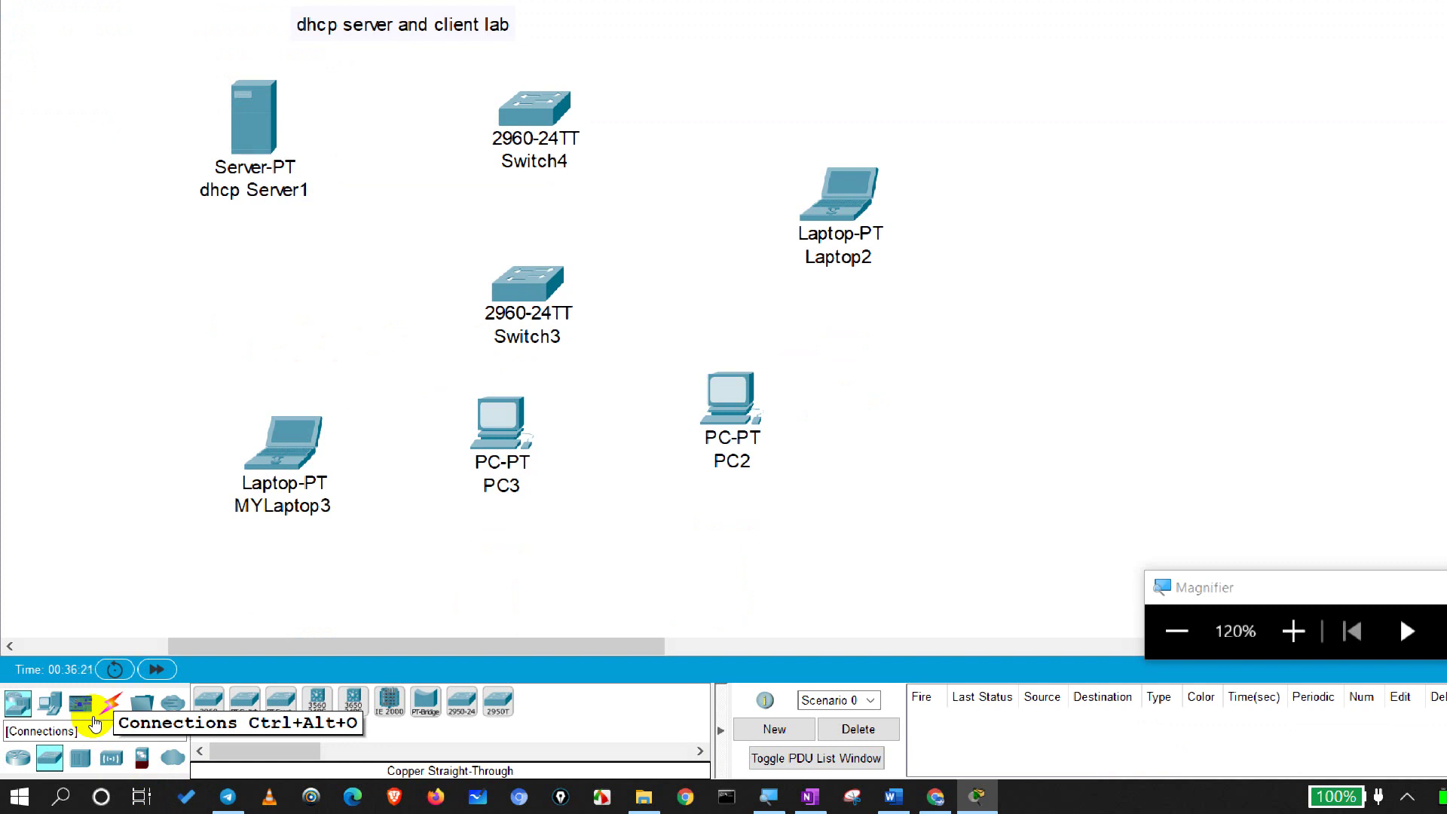
Step: Show the Connections category of cable types in the device library
click(100, 712)
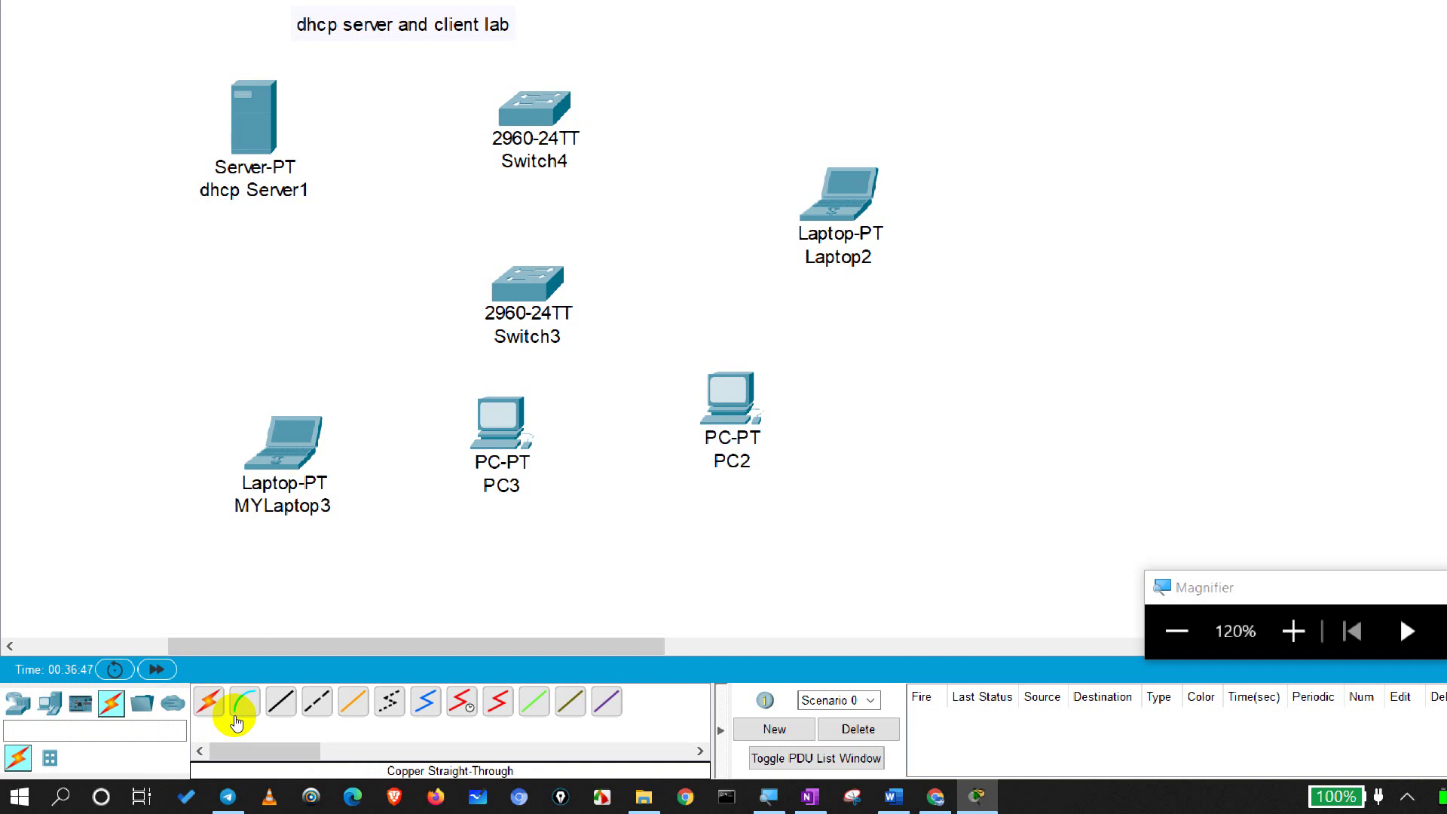
Step: Choose the Copper Cross-Over cable for linking Switch3 and Switch4
mouse_move(483, 58)
mouse_down()
mouse_move(601, 145)
mouse_move(601, 311)
mouse_up()
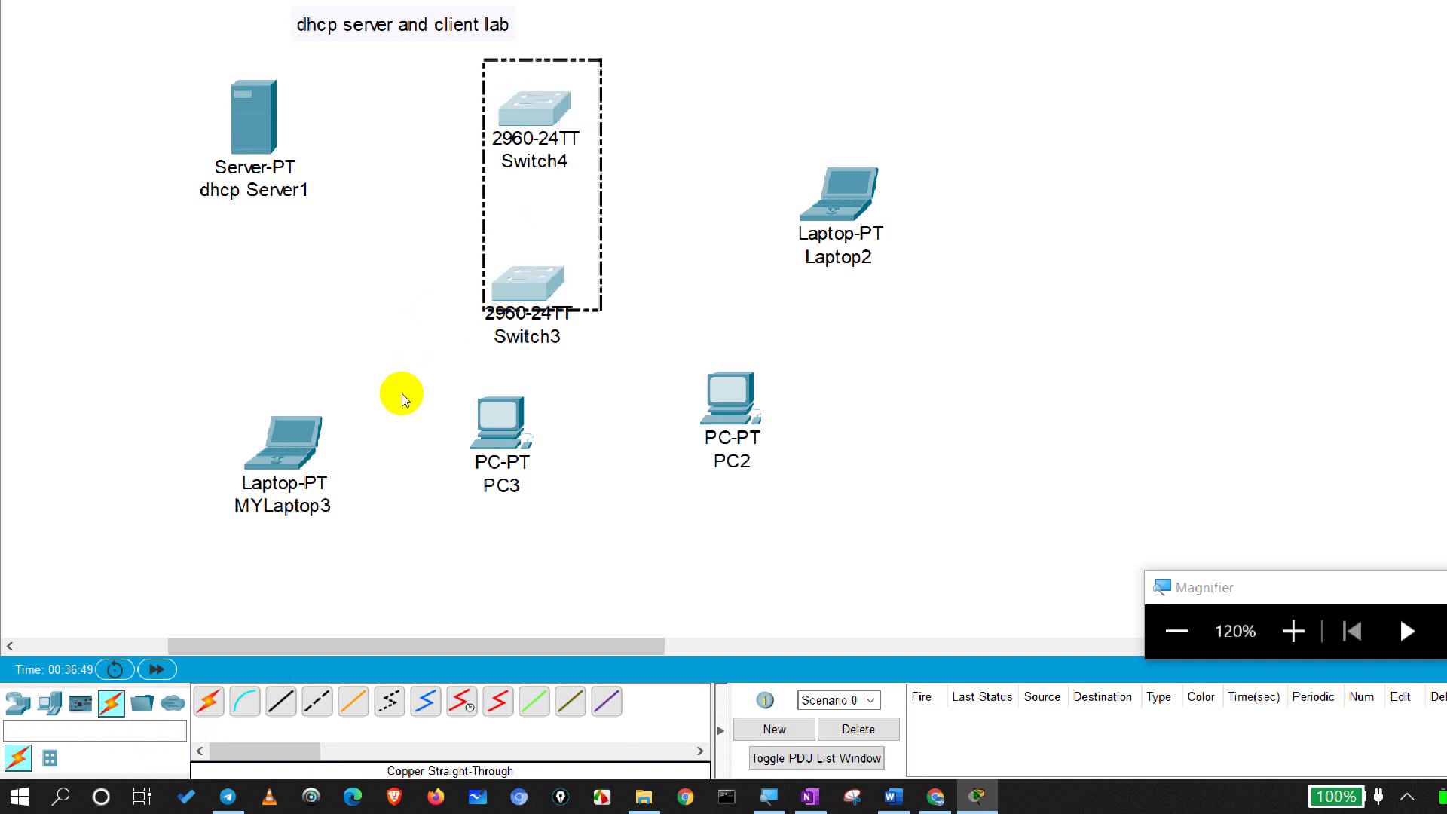
drag(400, 393, 401, 400)
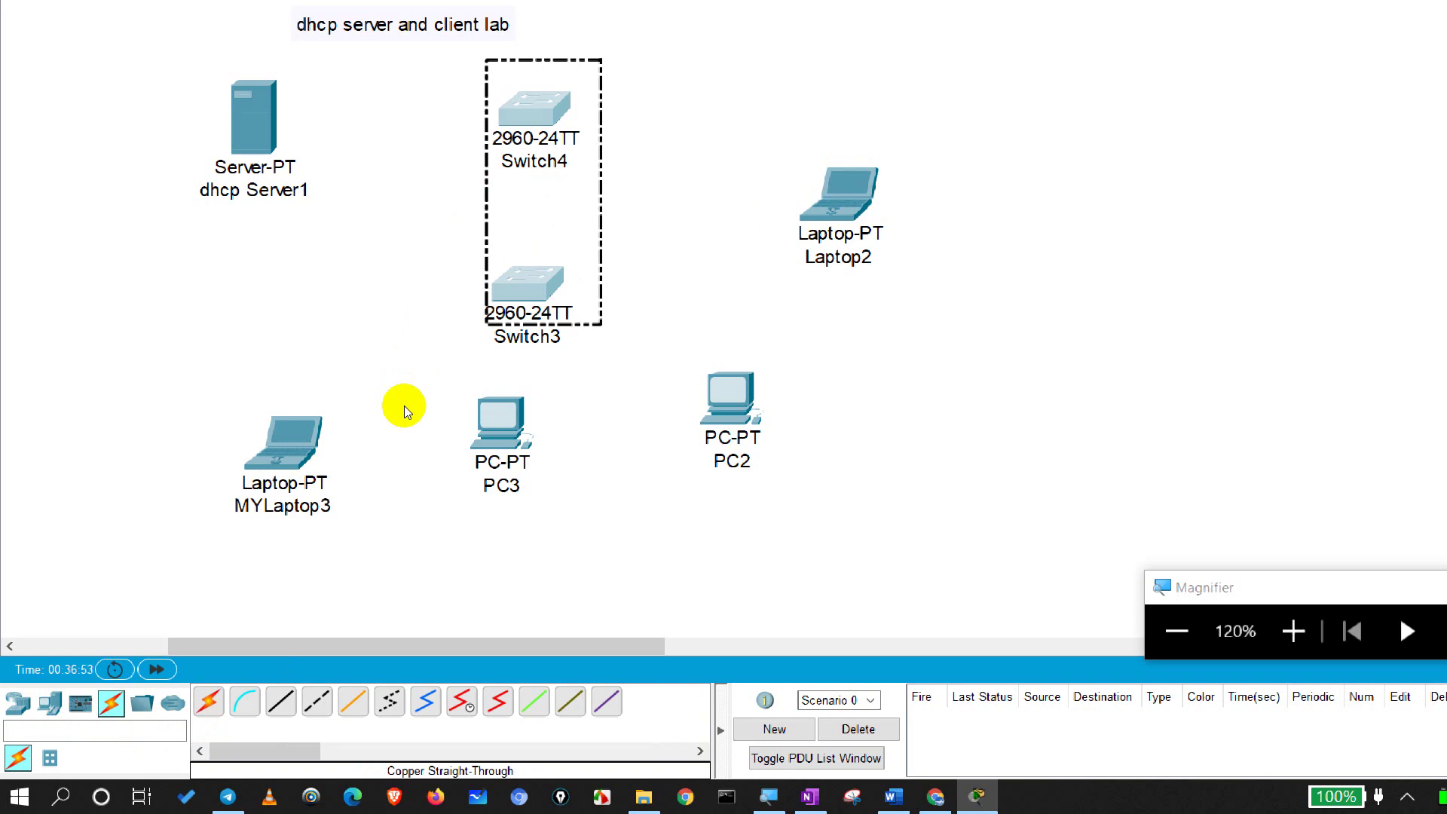
click(492, 245)
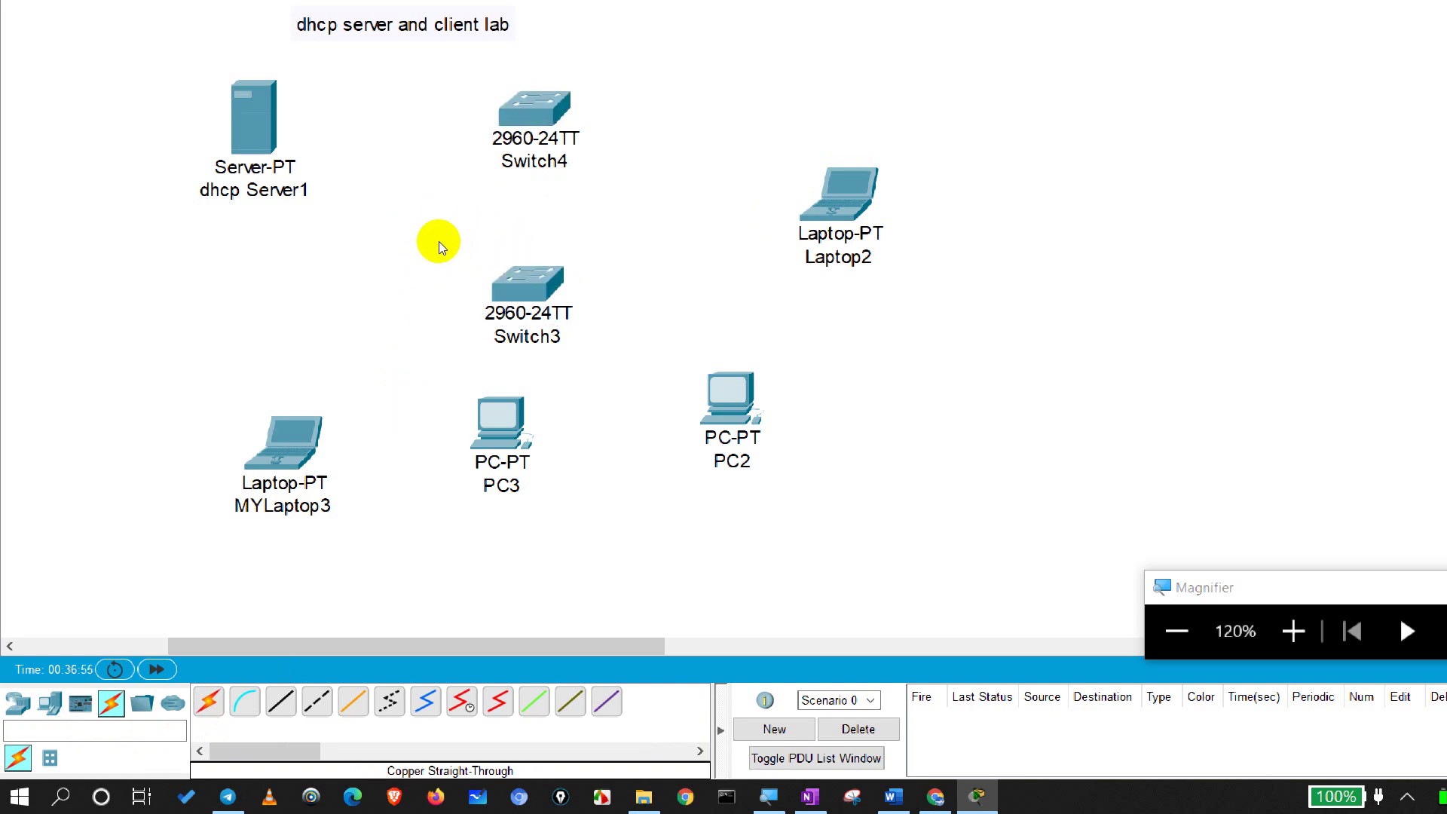
mouse_move(438, 241)
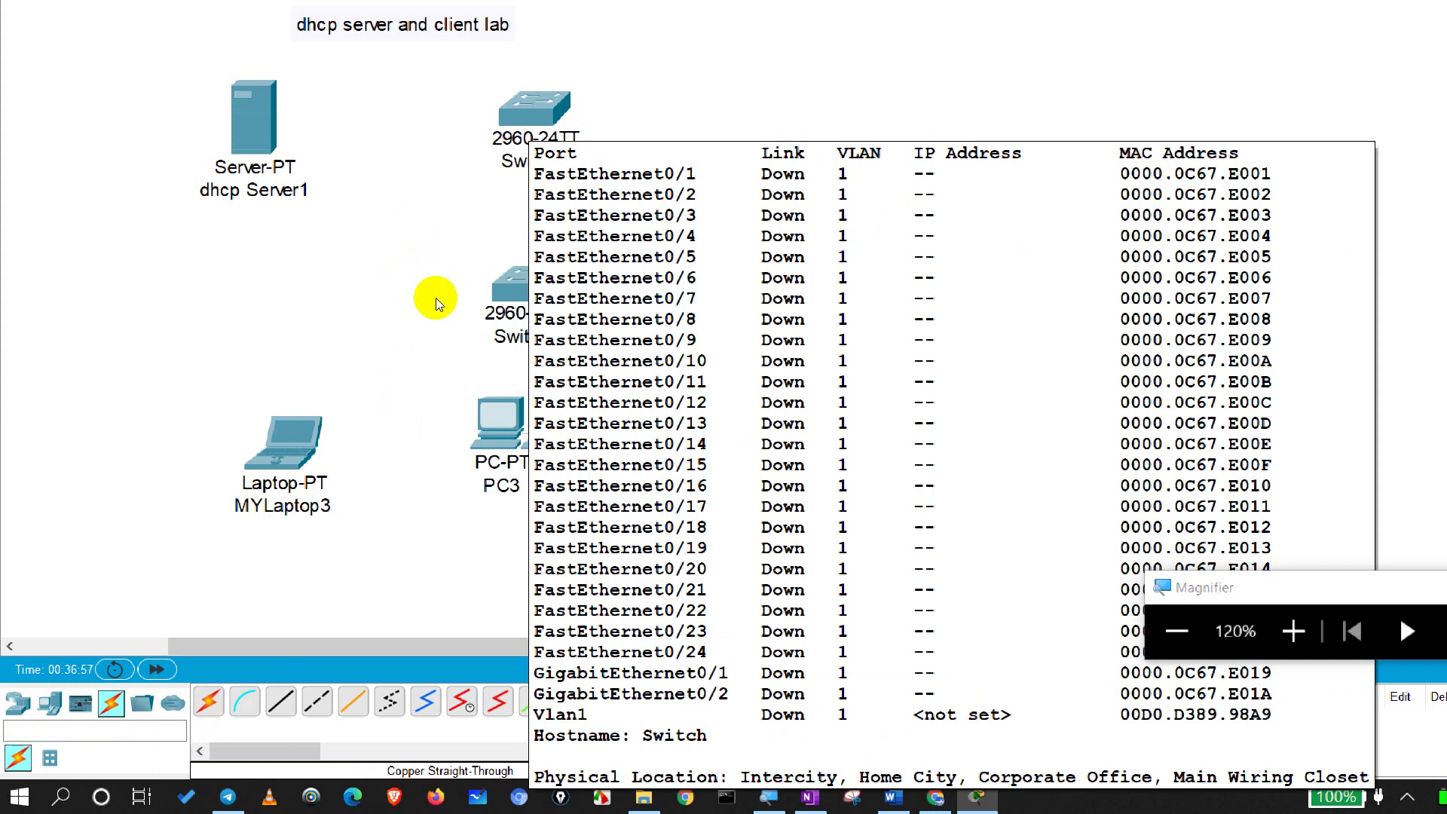
mouse_move(432, 359)
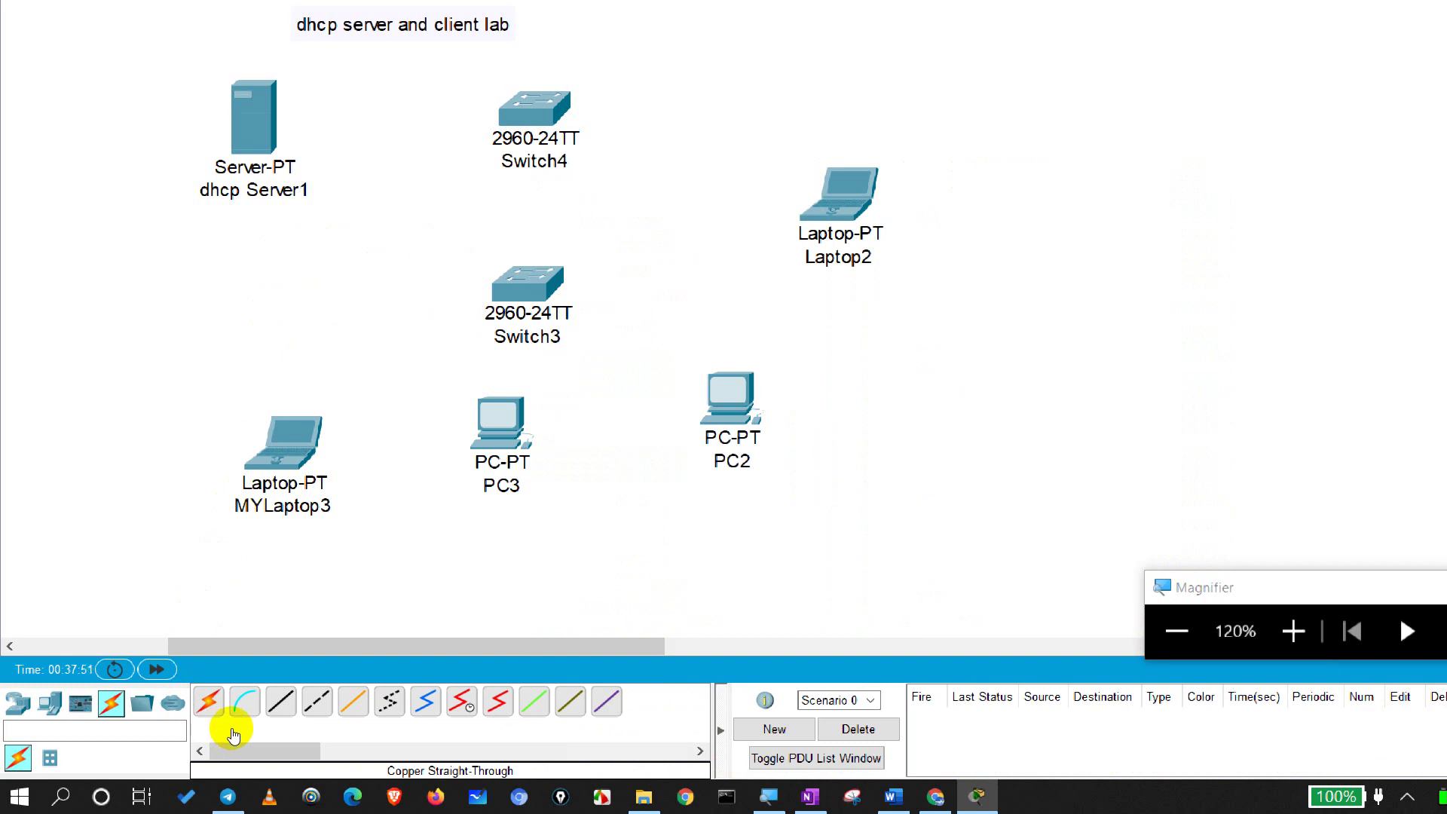
click(316, 701)
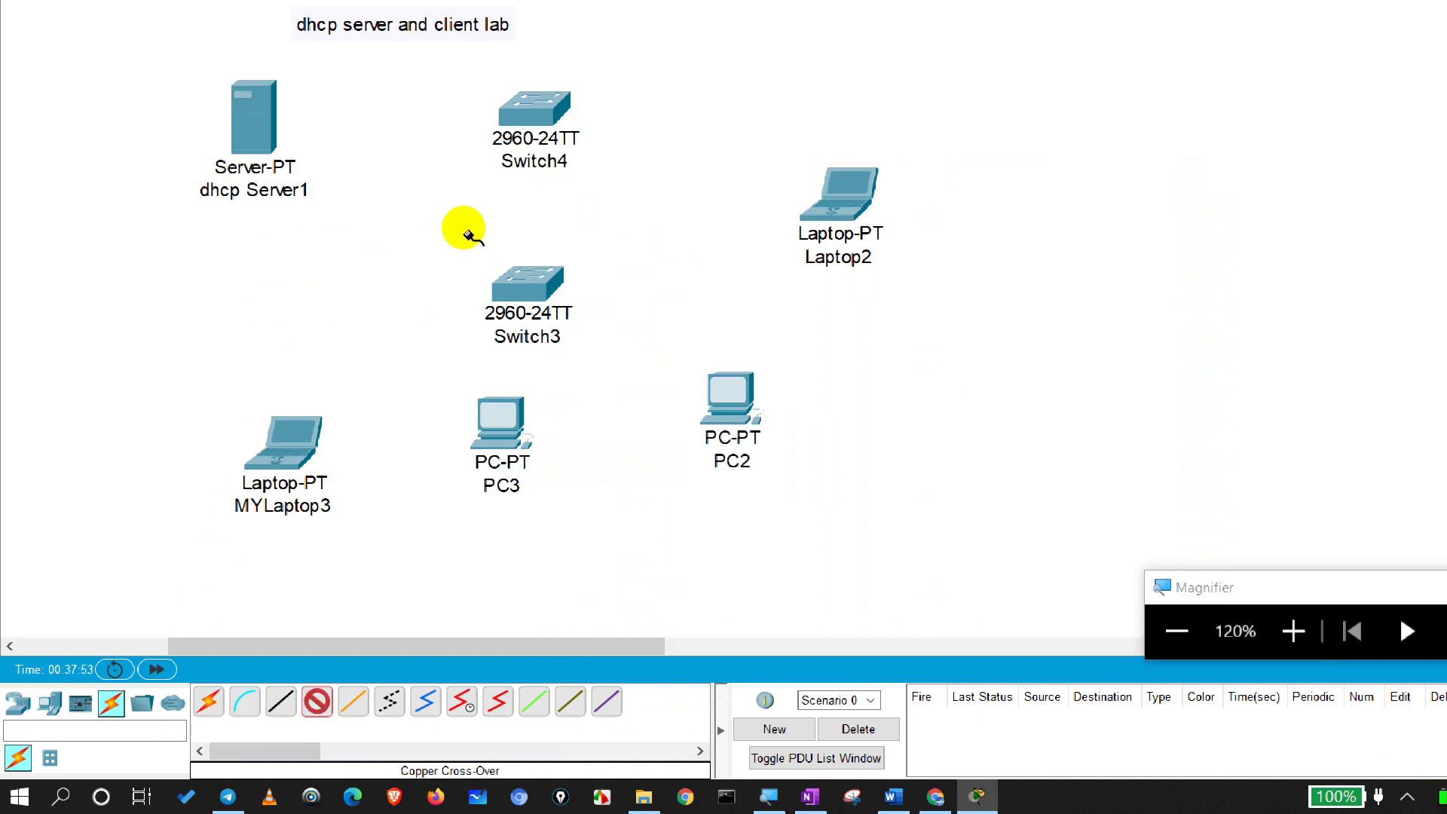
Step: Cable Switch4 GigabitEthernet0/1 to Switch3 GigabitEthernet0/1 with the crossover cable
click(536, 105)
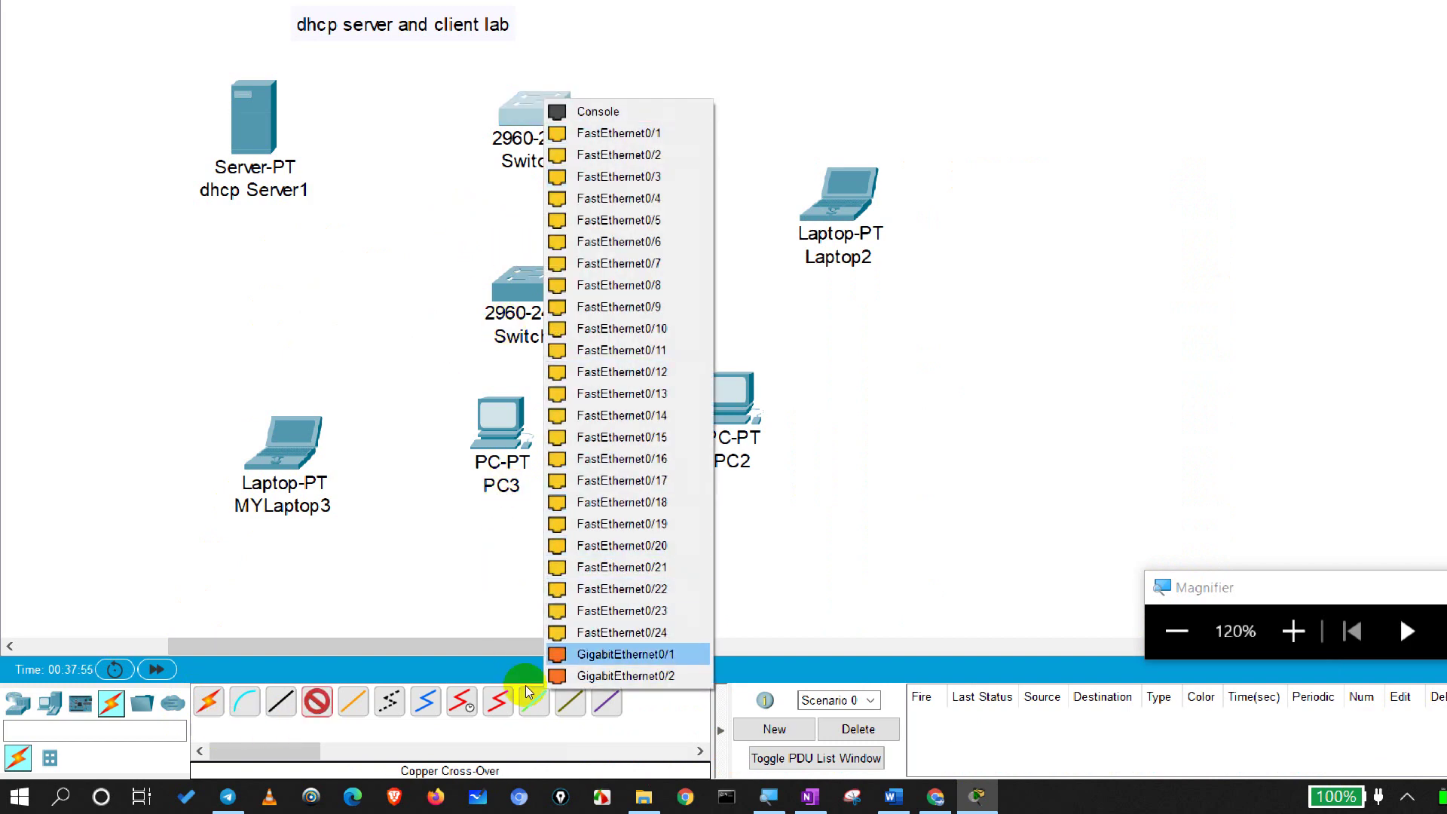
click(580, 654)
click(500, 422)
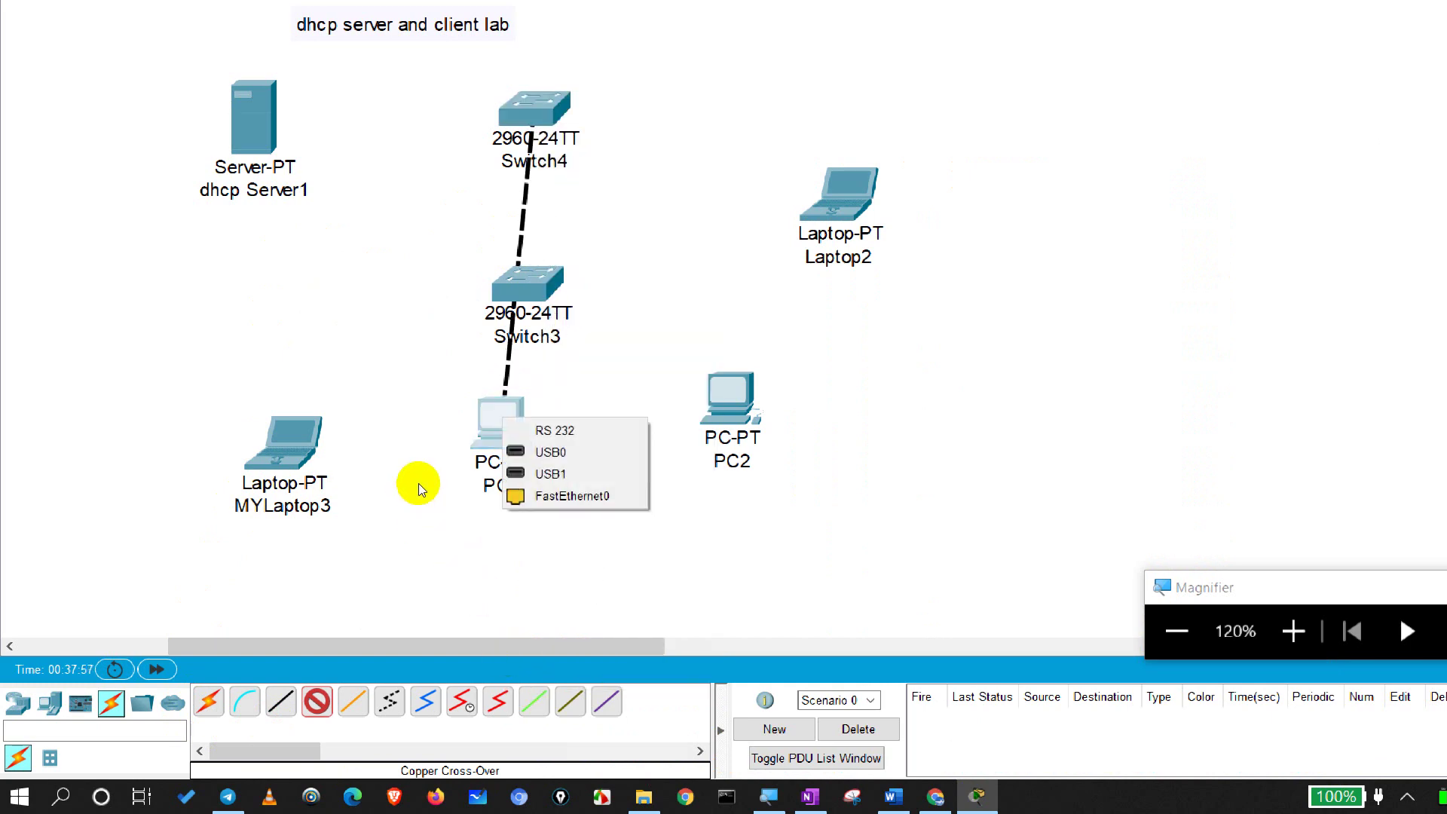
click(512, 284)
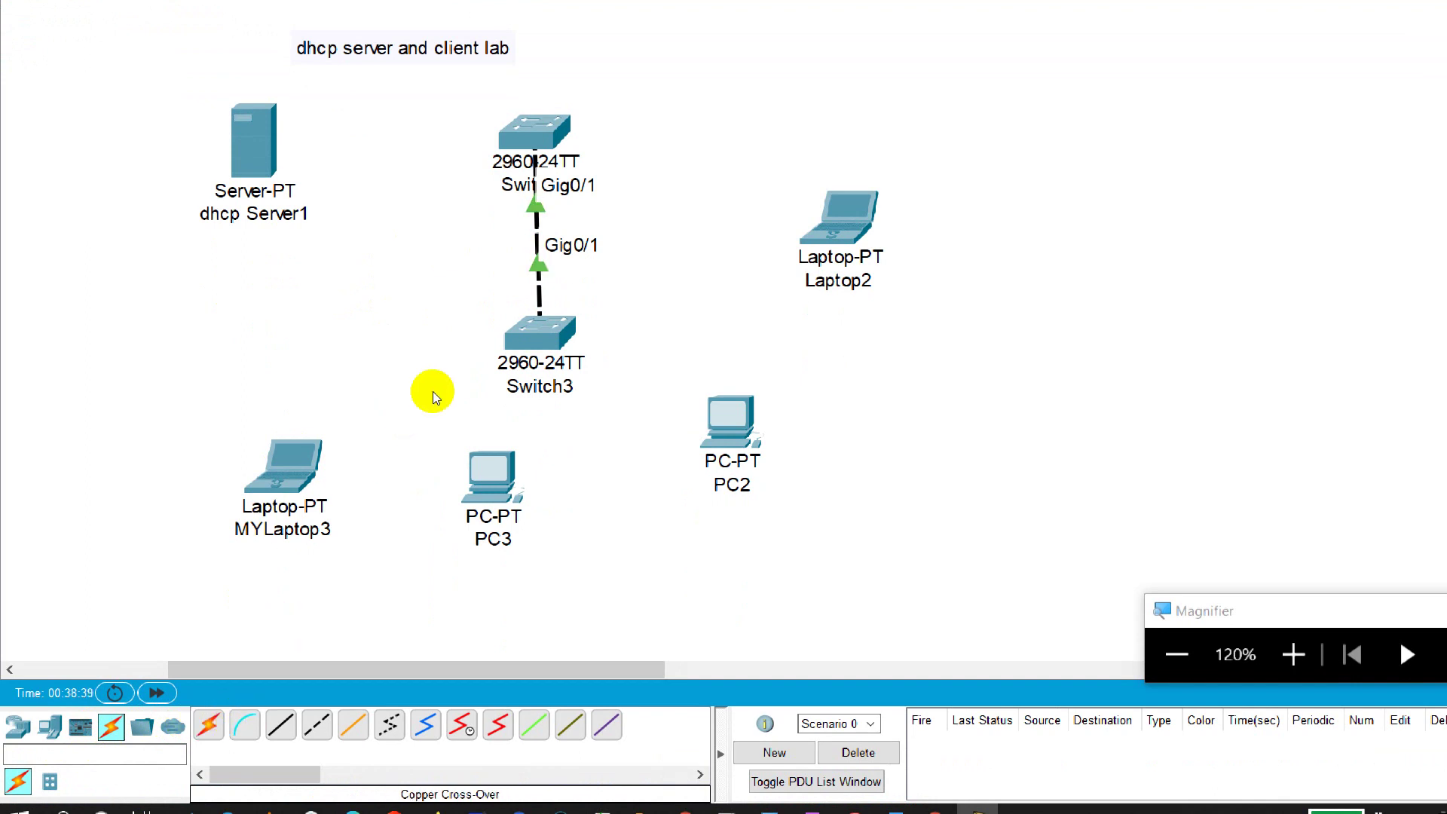
mouse_move(405, 536)
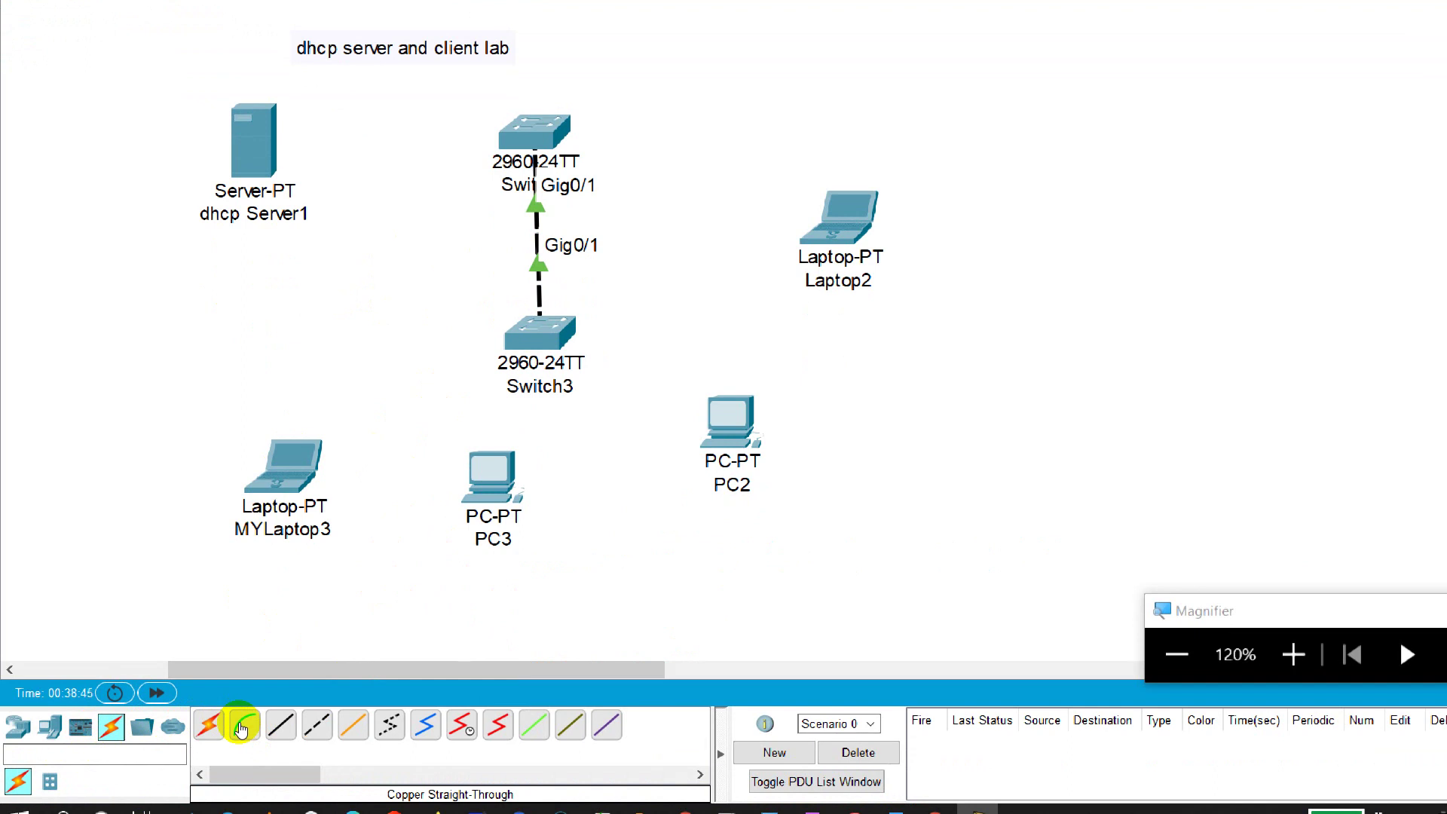
Step: Connect MYLaptop3 FastEthernet0 to Switch3 FastEthernet0/1 with a Copper Straight-Through cable
click(241, 728)
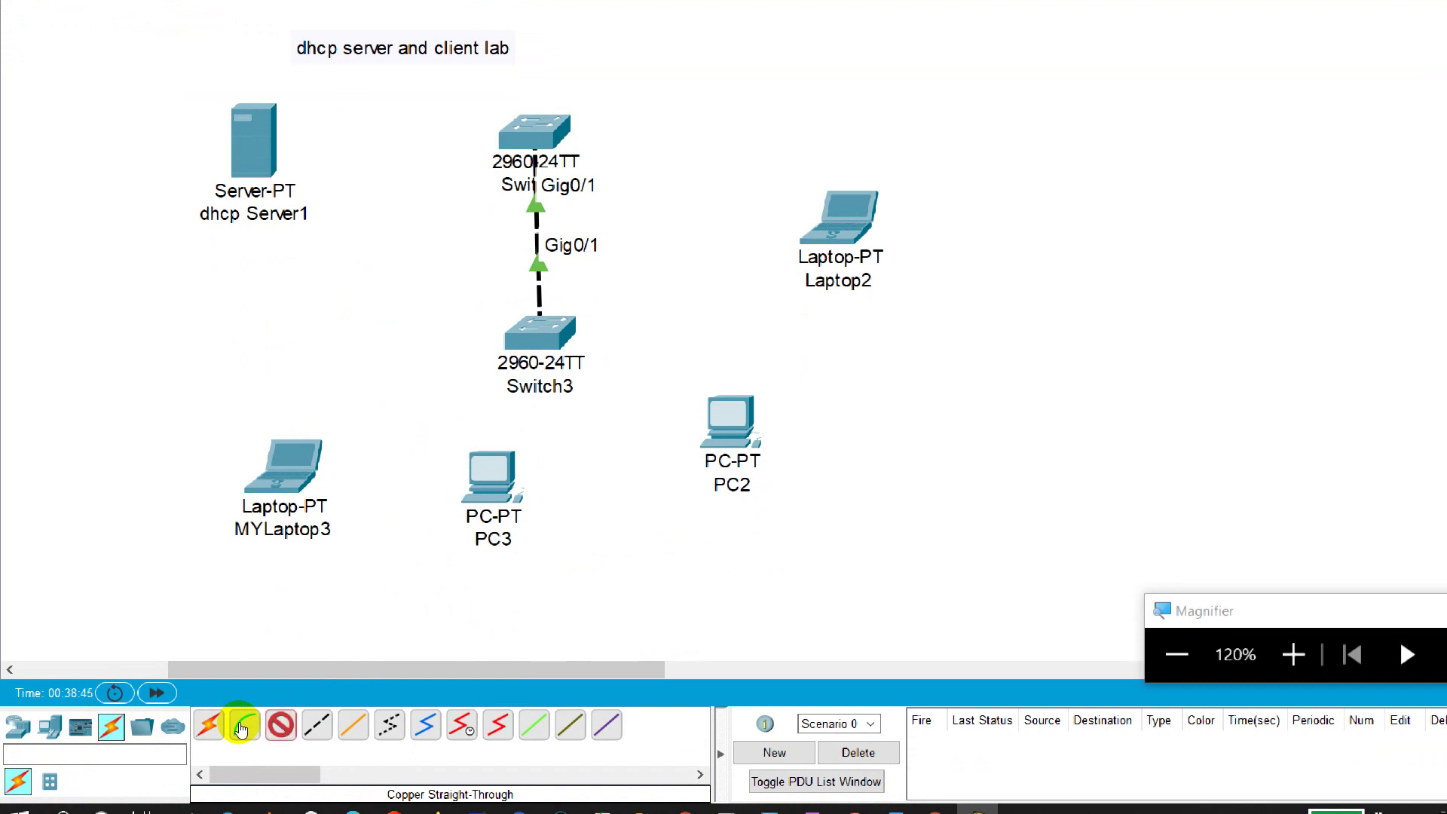
click(259, 504)
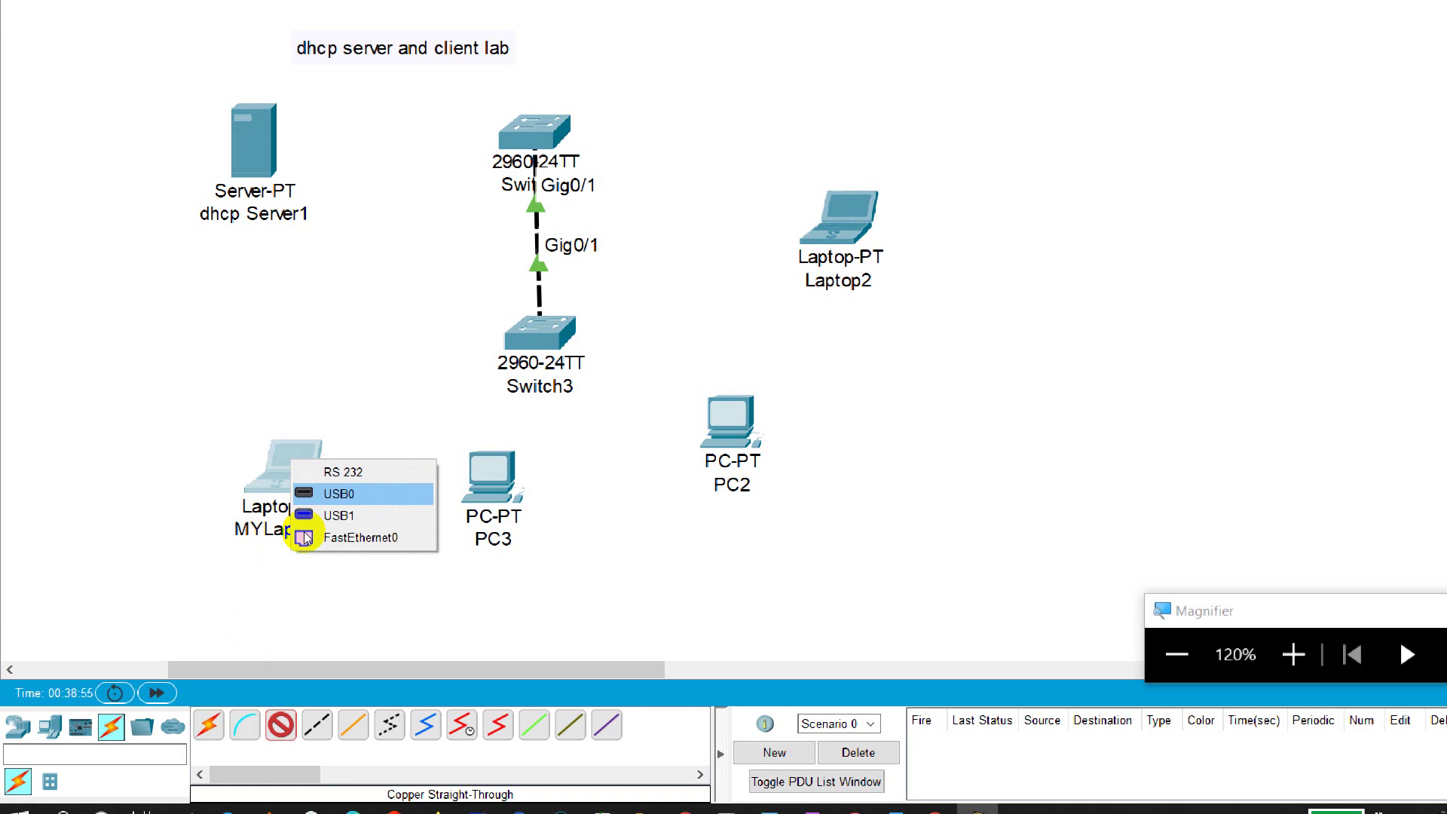
click(306, 538)
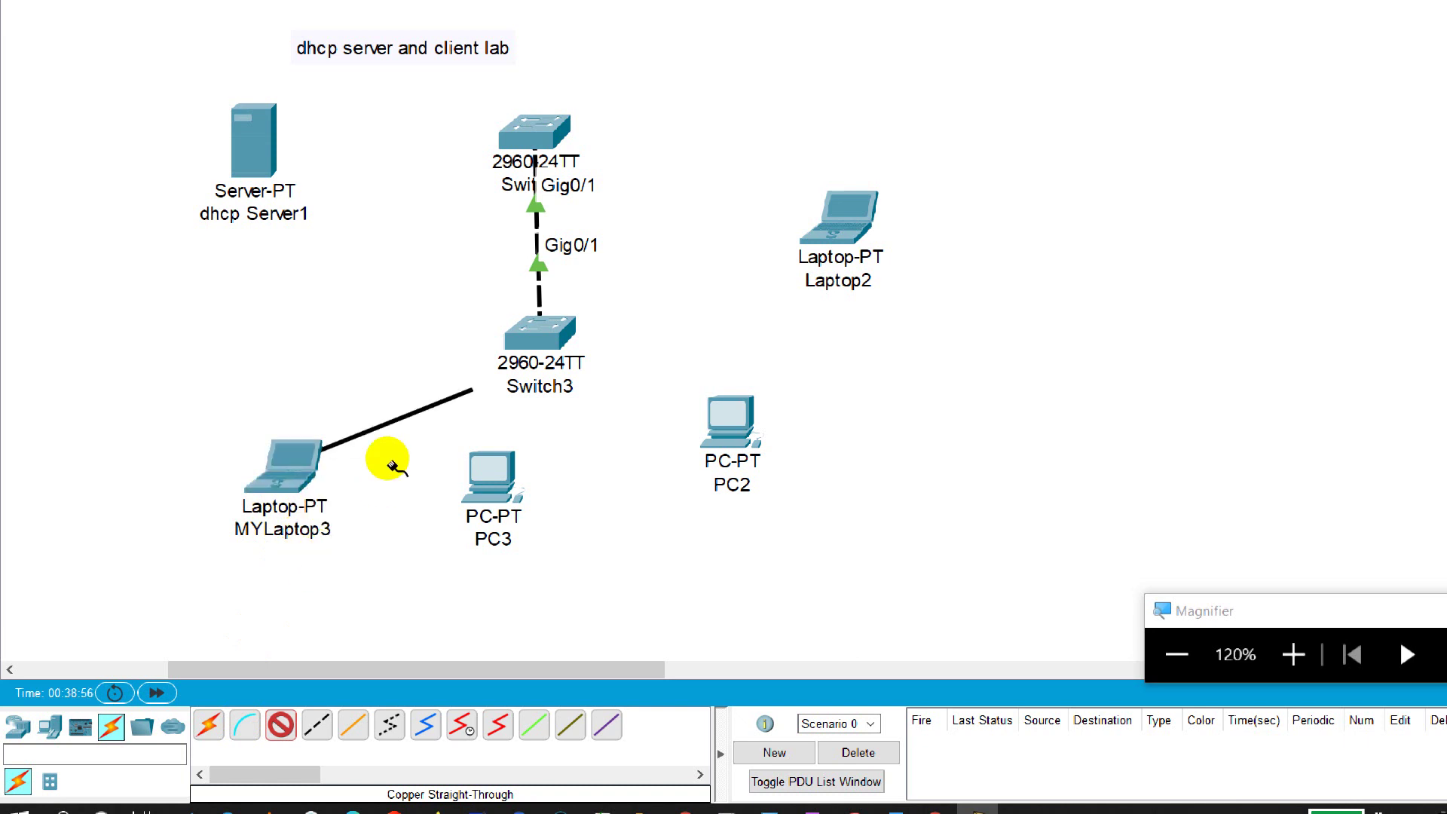
click(444, 389)
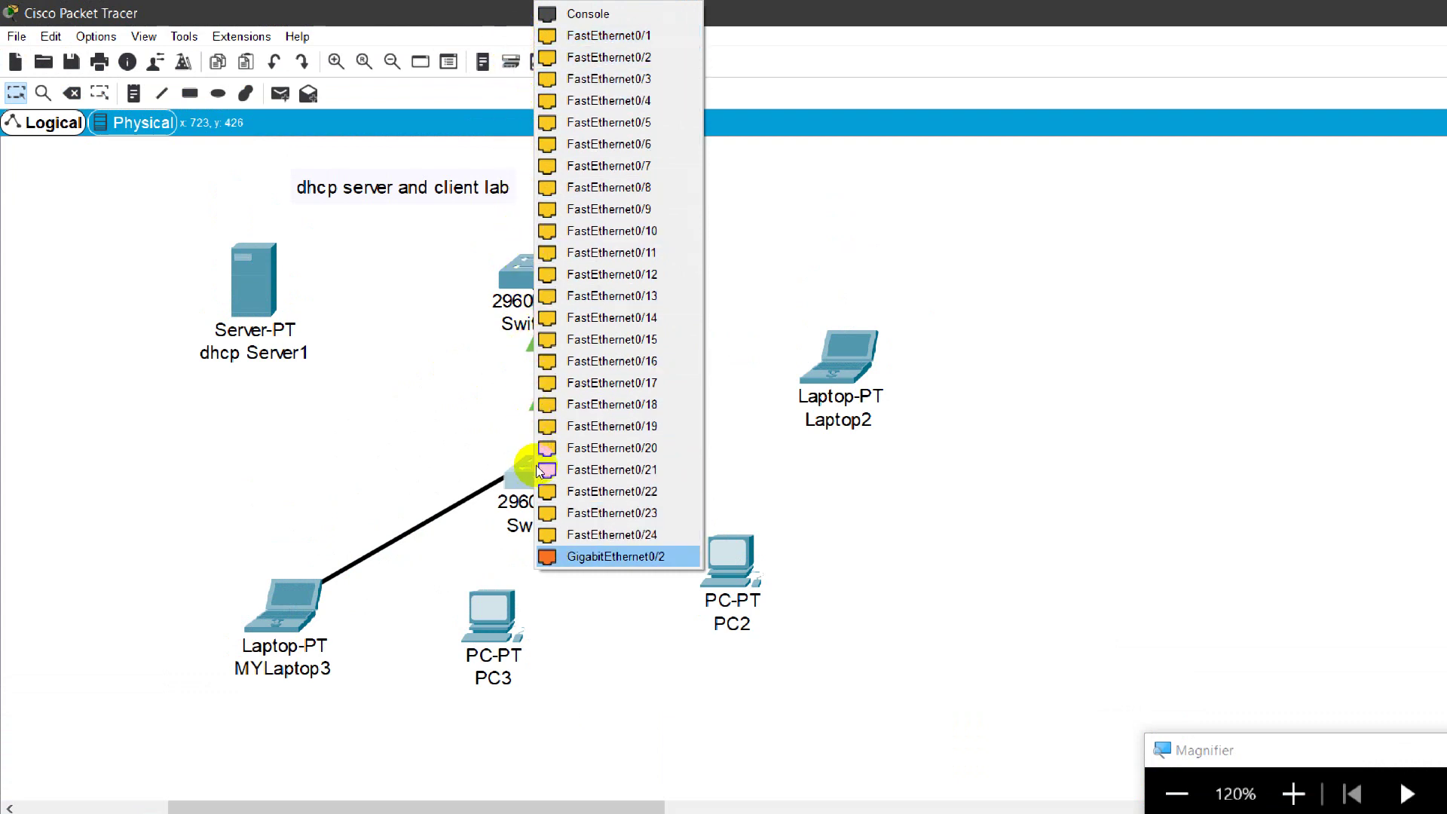
click(521, 34)
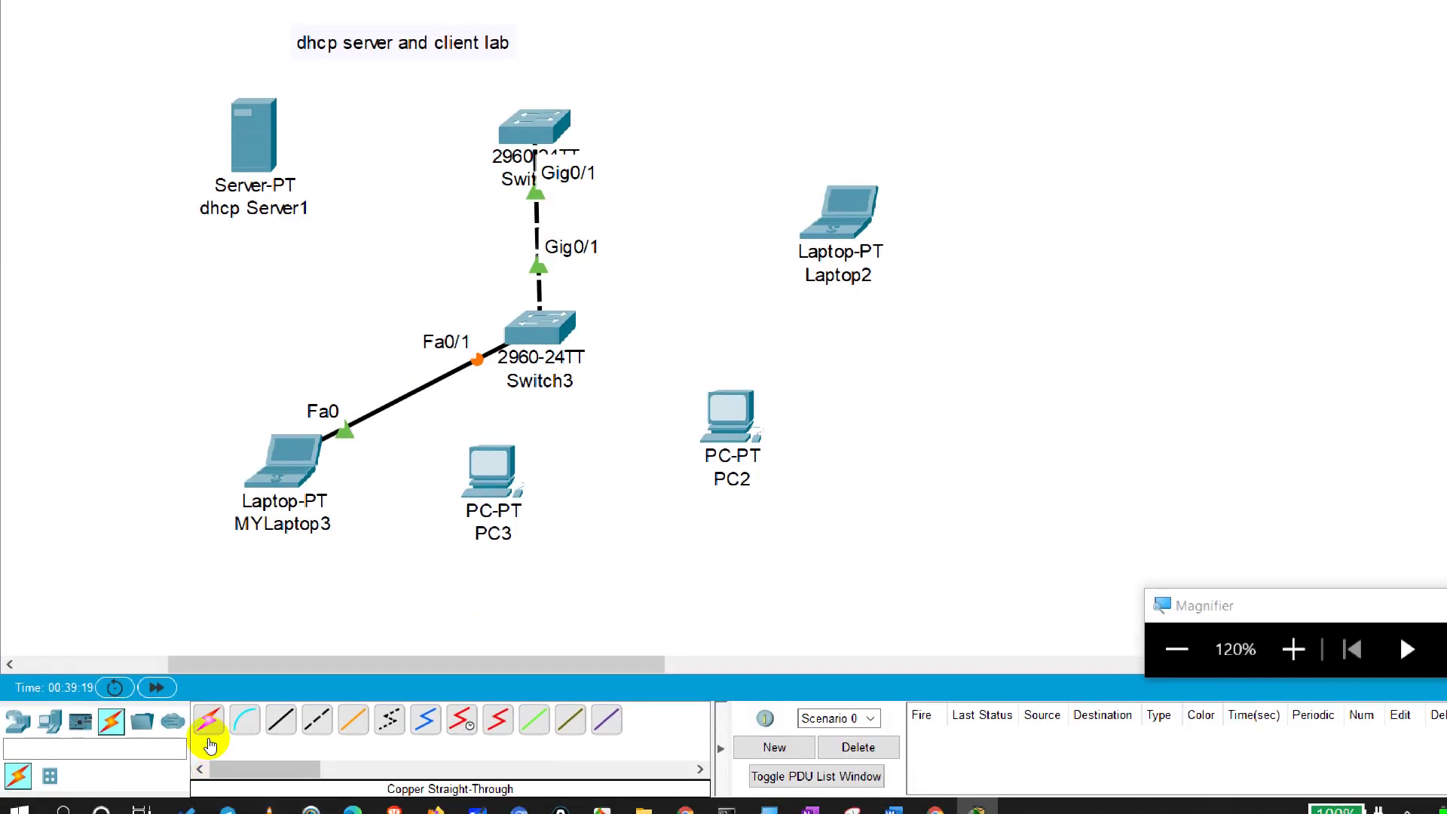
Step: Cable PC3 to Switch3 port Fa0/18 and PC2 to Switch4 port Fa0/1 with straight-through copper
click(280, 720)
click(488, 477)
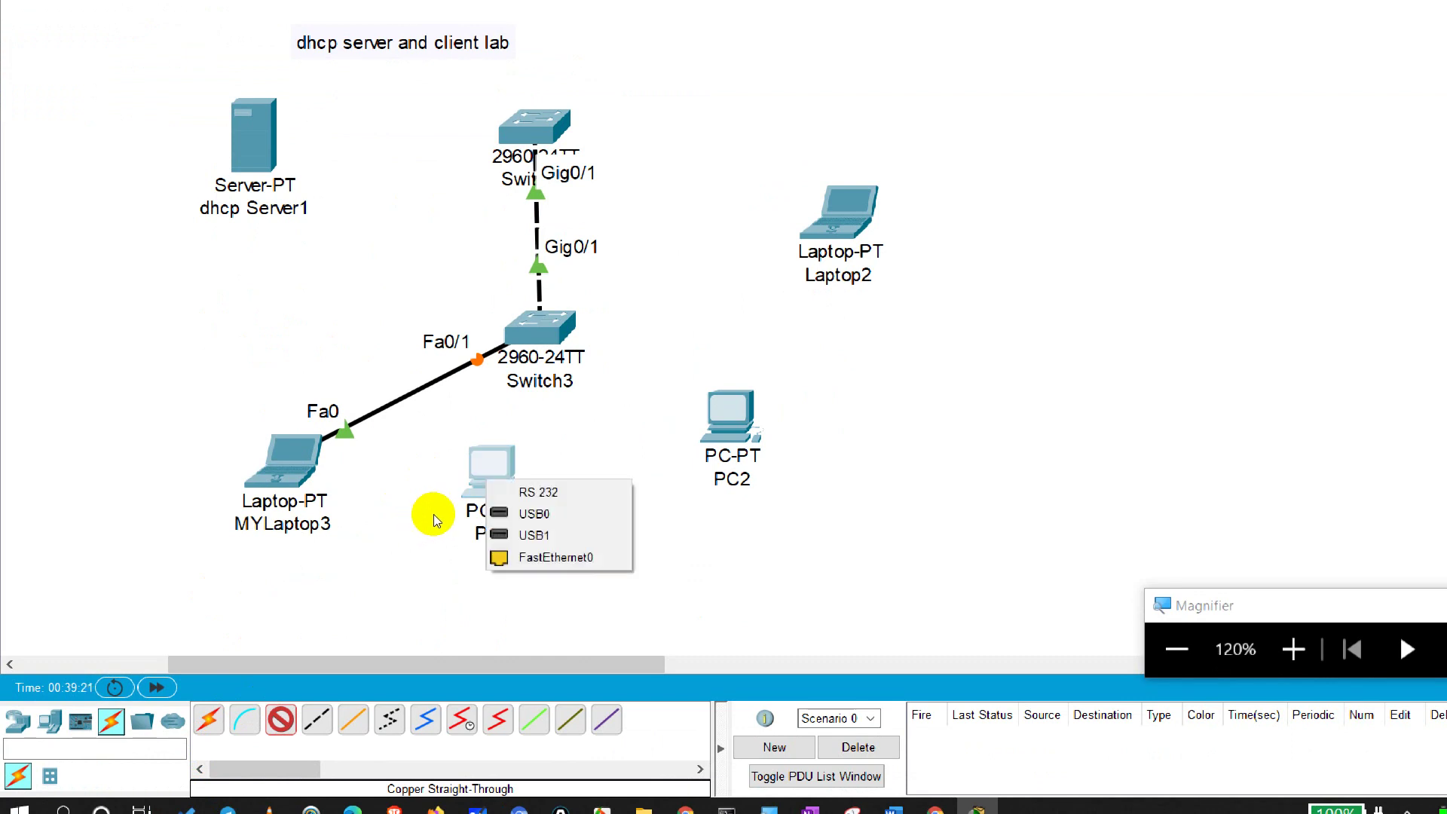
key(Return)
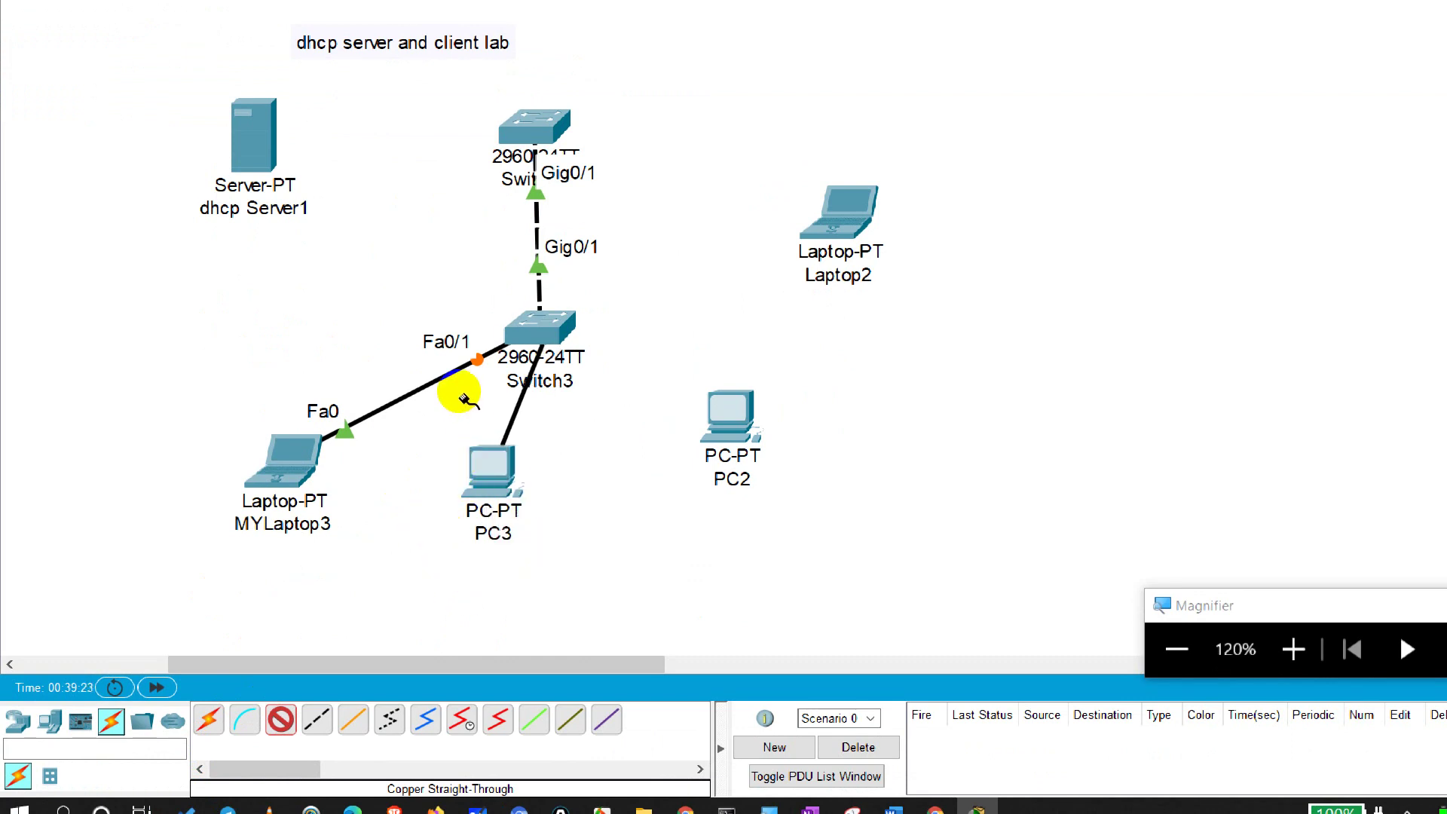
click(461, 389)
key(Return)
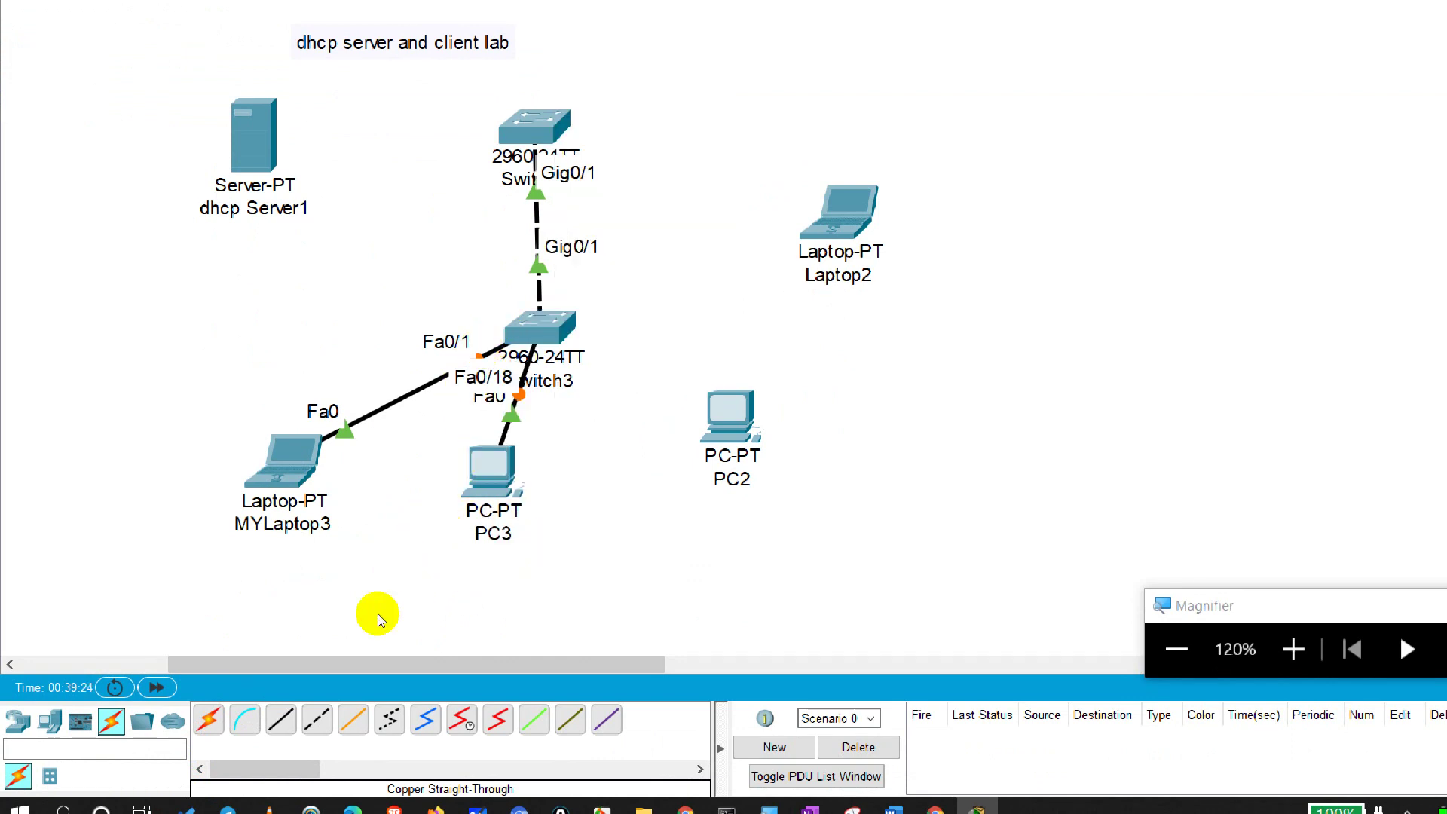
click(280, 720)
click(729, 414)
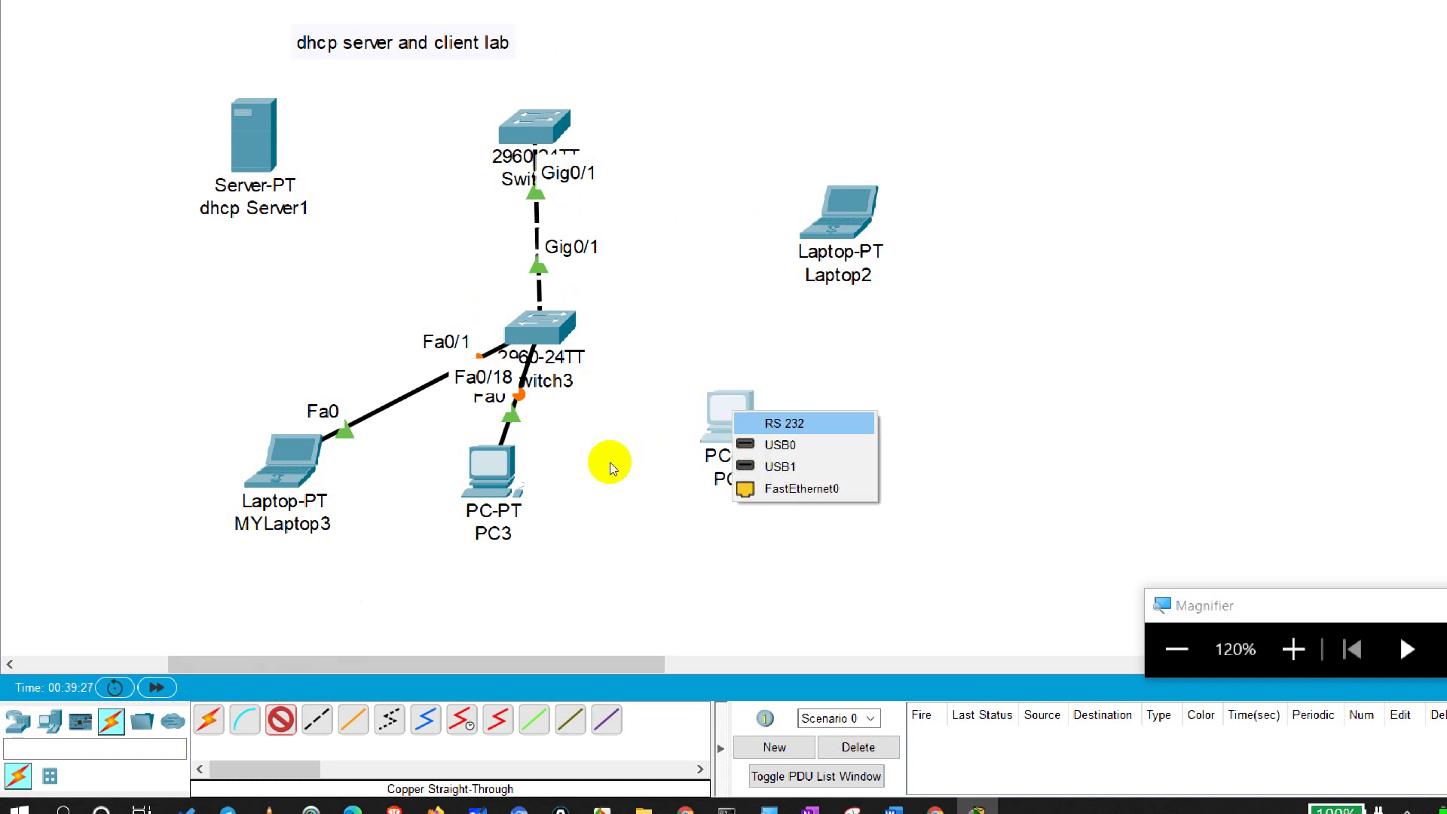
key(Down)
key(Down)
key(Down)
key(Return)
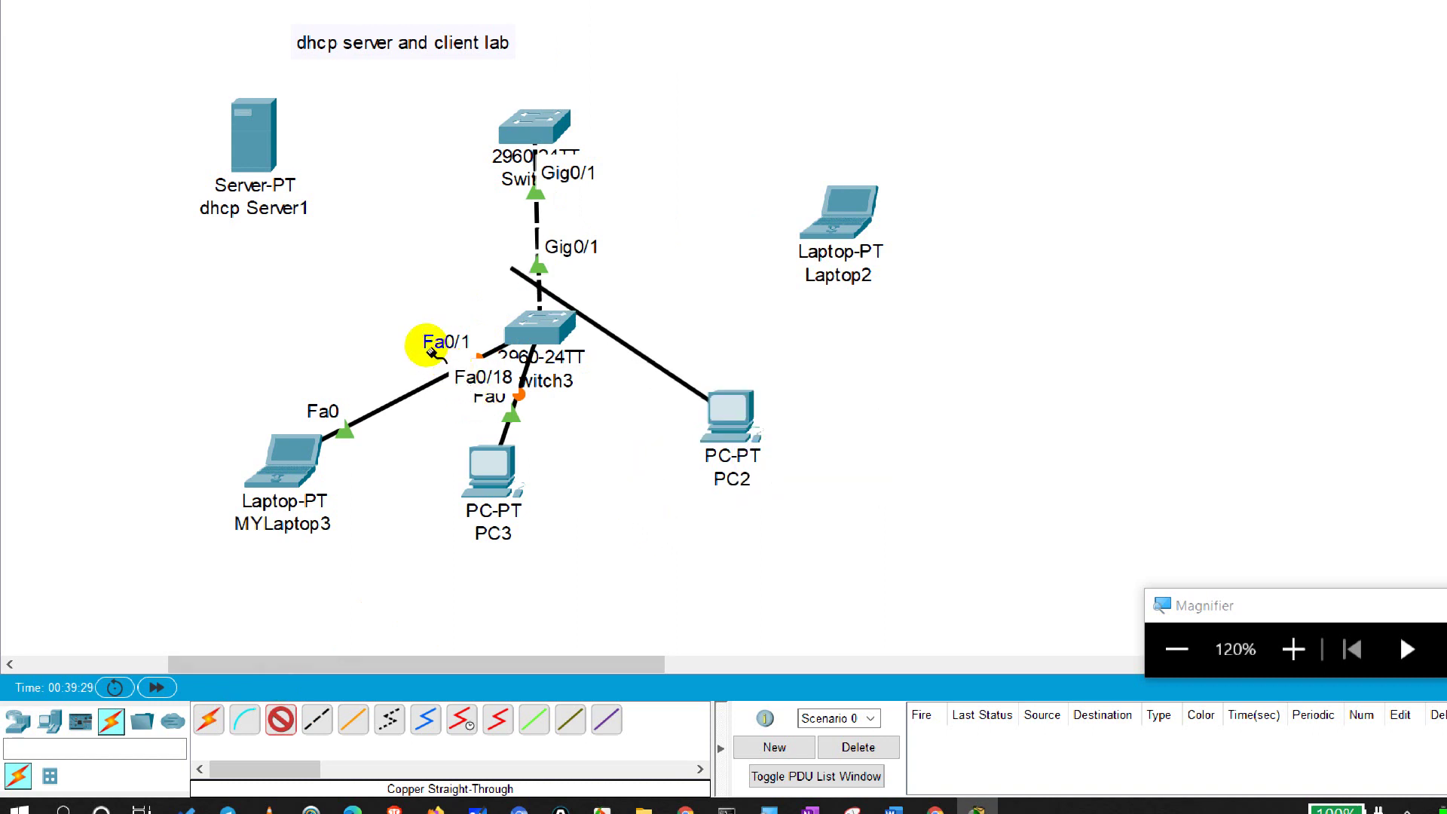
click(562, 130)
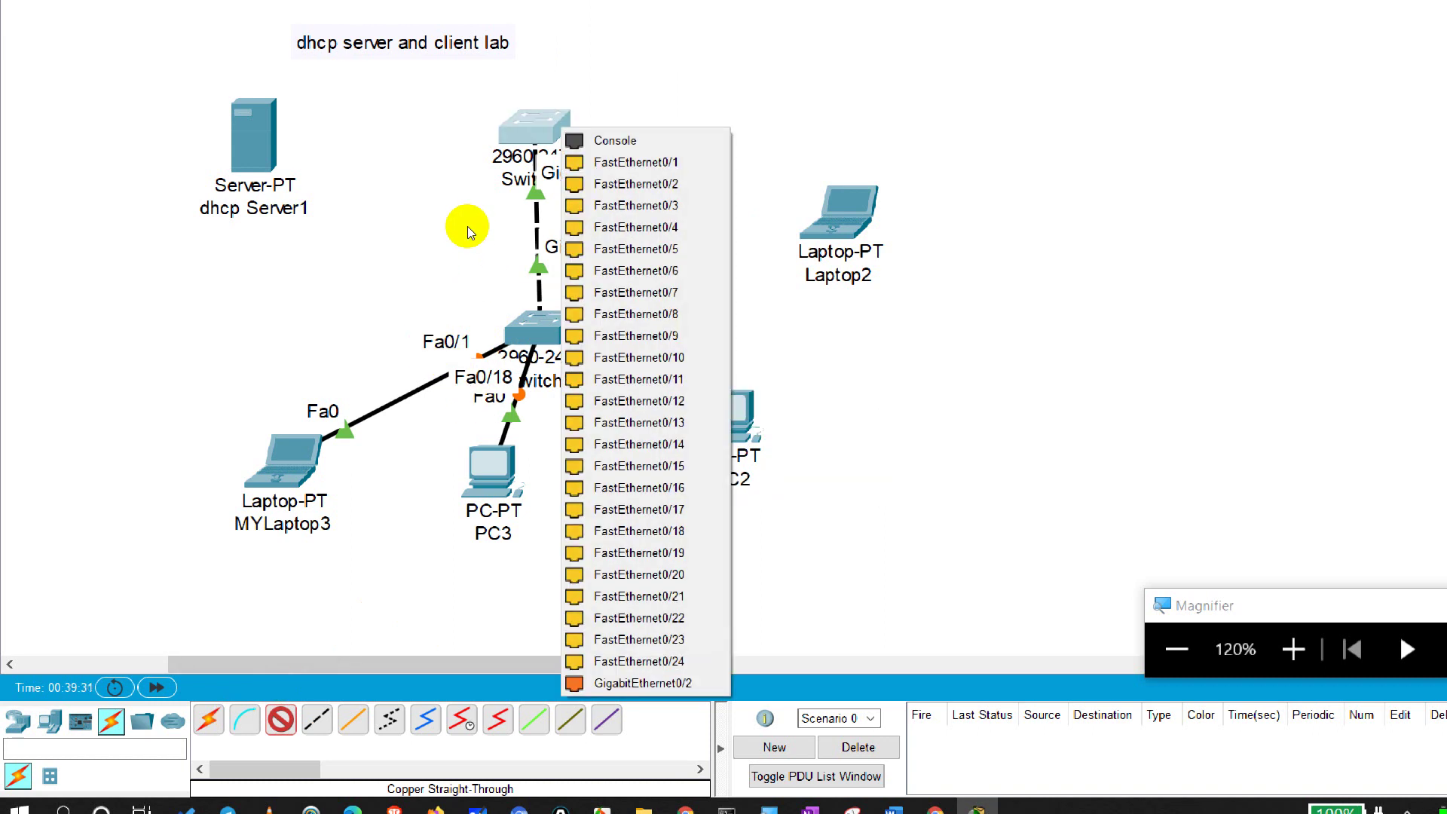
key(Down)
key(Return)
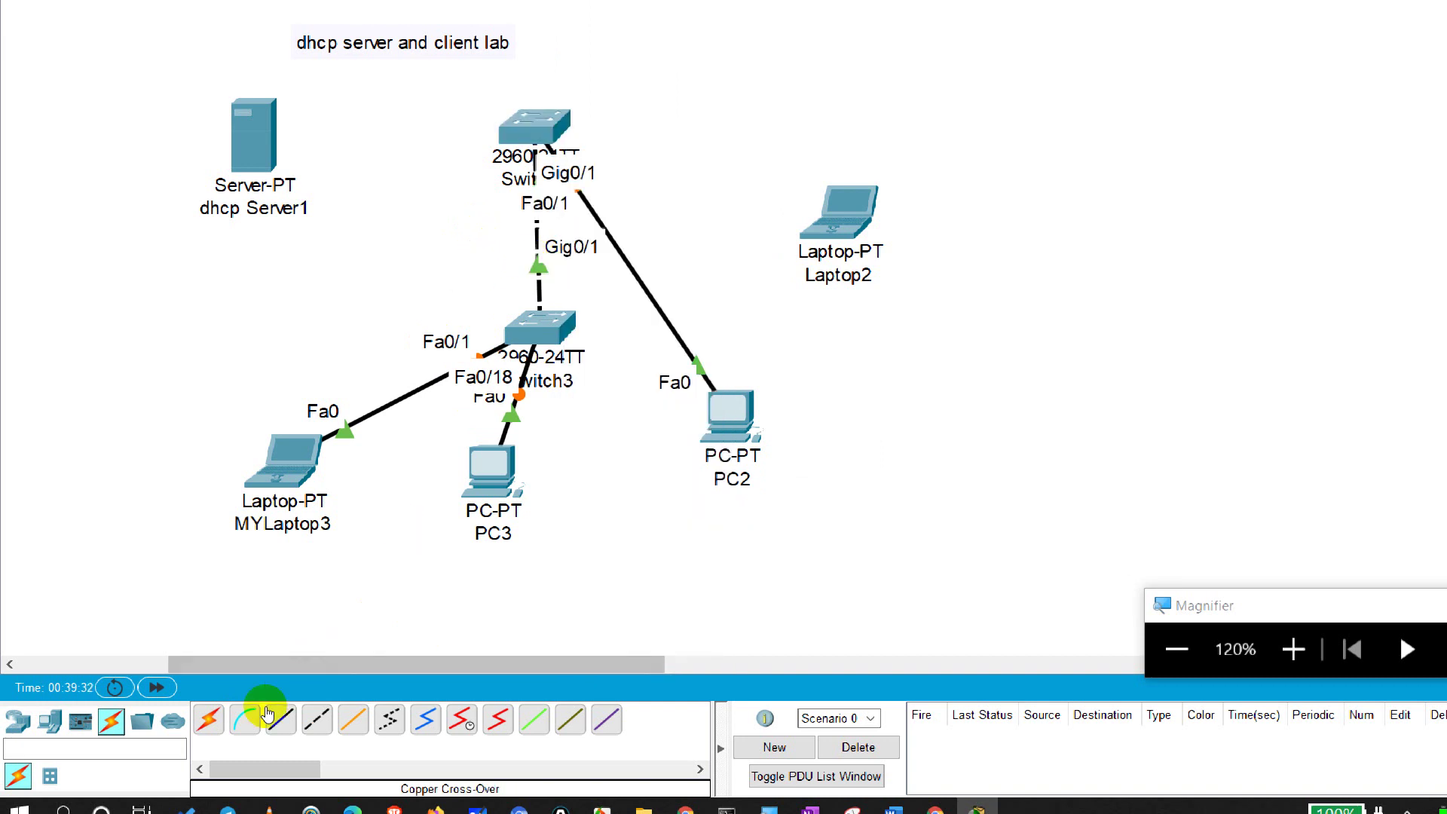
Step: Connect Laptop2's FastEthernet0 to Switch4 port Fa0/11 with a straight-through cable
click(269, 716)
click(838, 226)
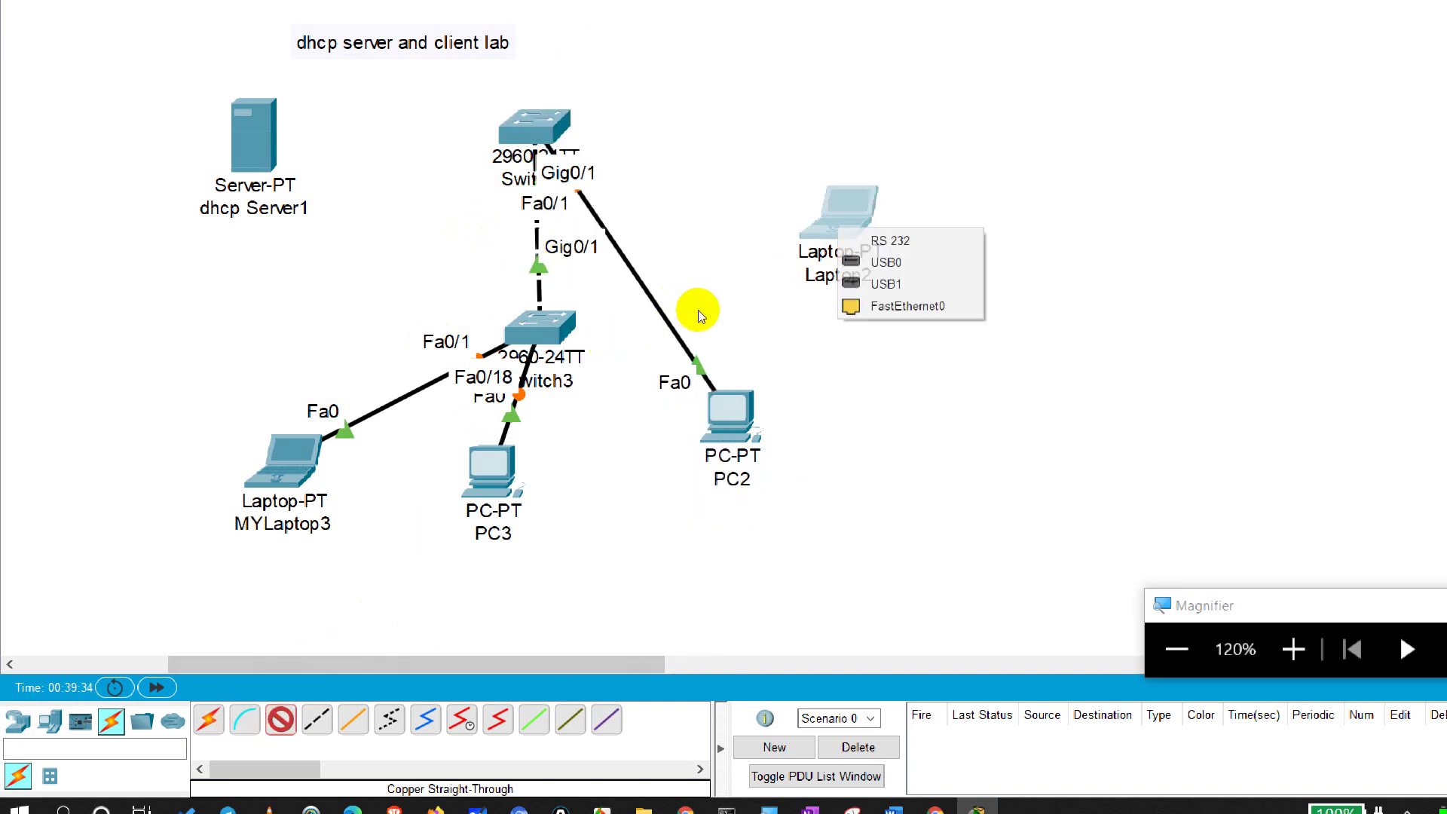
key(Down)
key(Down)
key(Down)
key(Return)
click(541, 128)
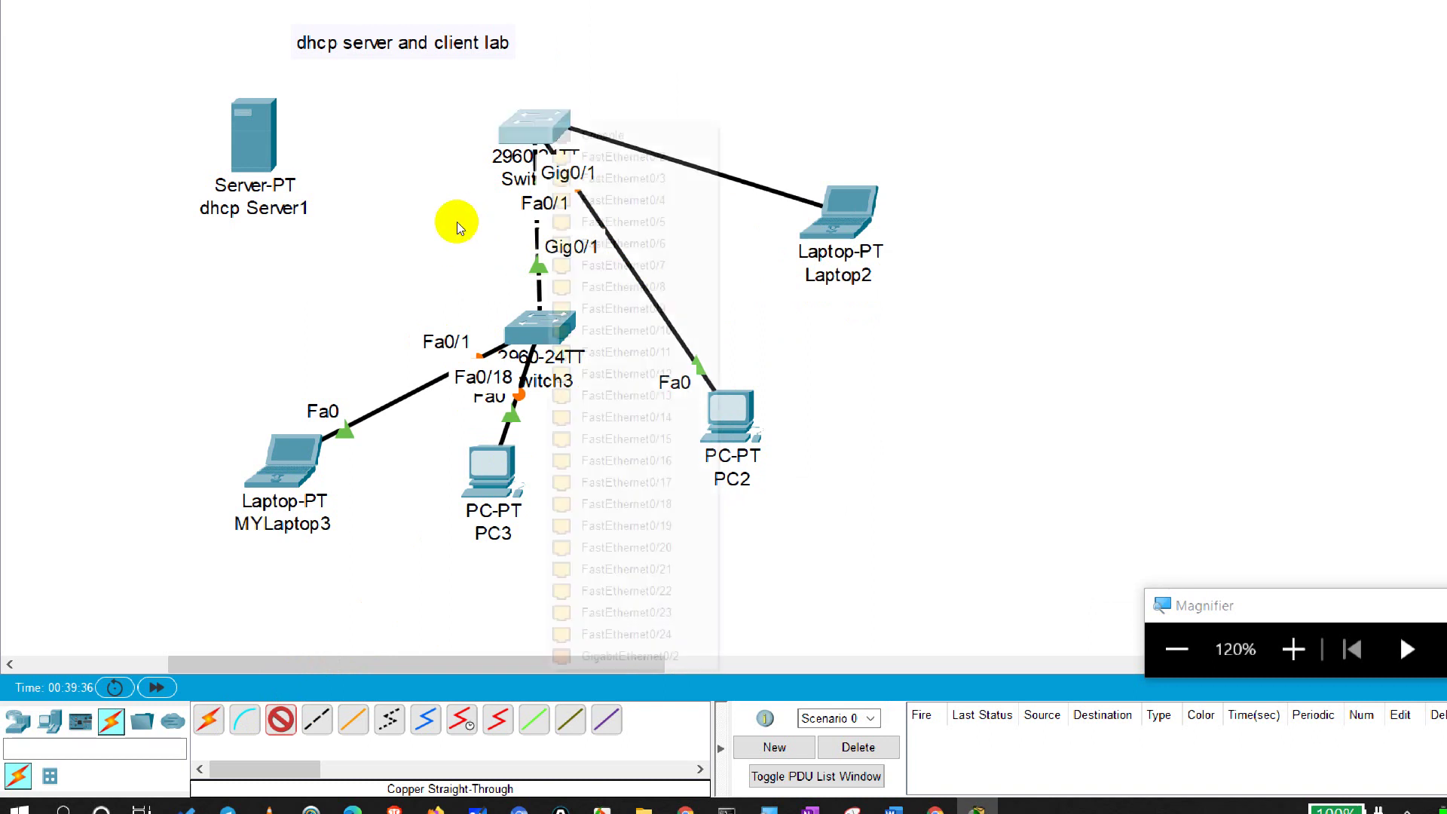
key(Down)
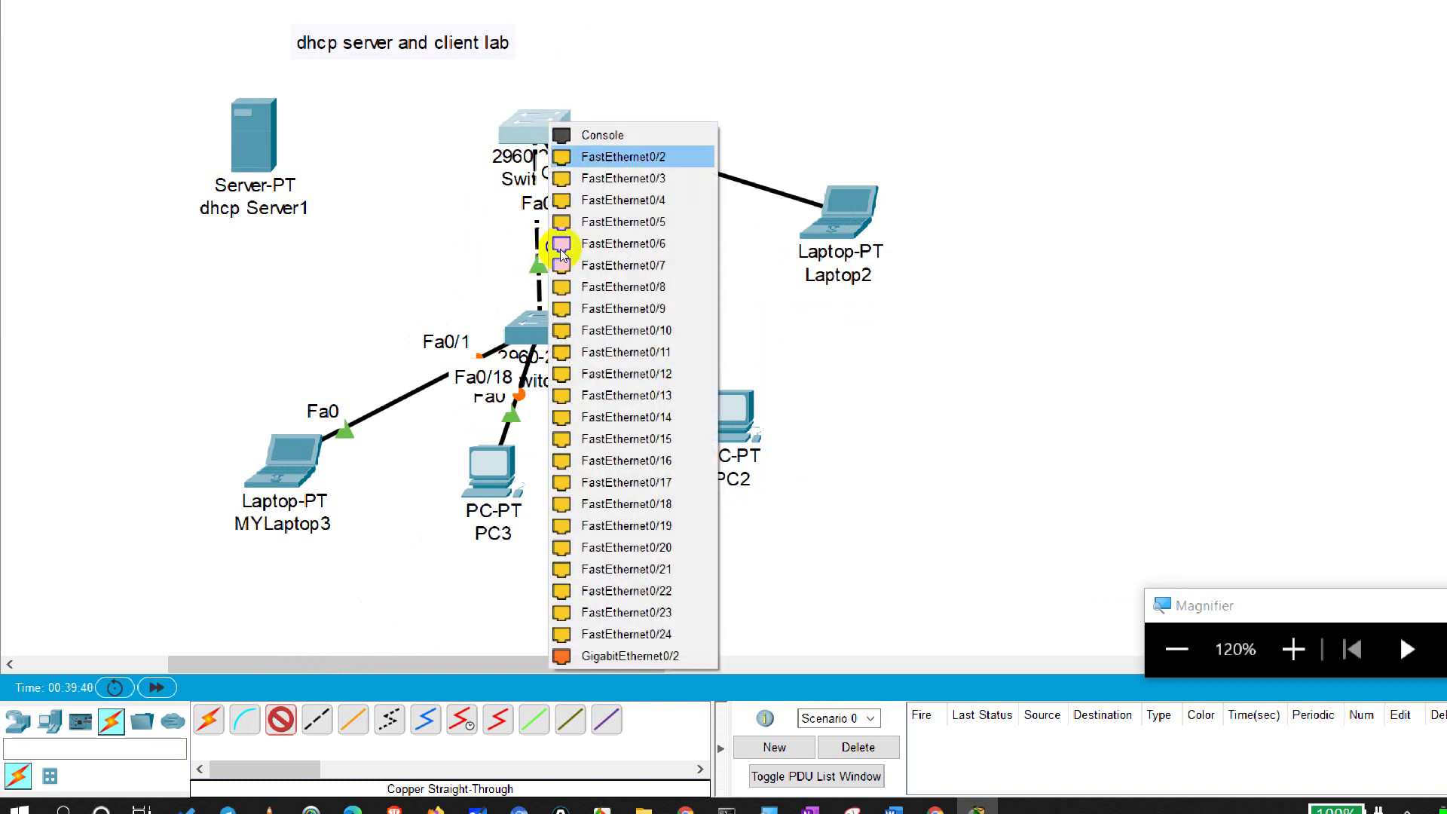
key(Down)
key(Down)
key(Down)
key(Down)
key(Down)
key(Down)
key(Down)
key(Down)
key(Down)
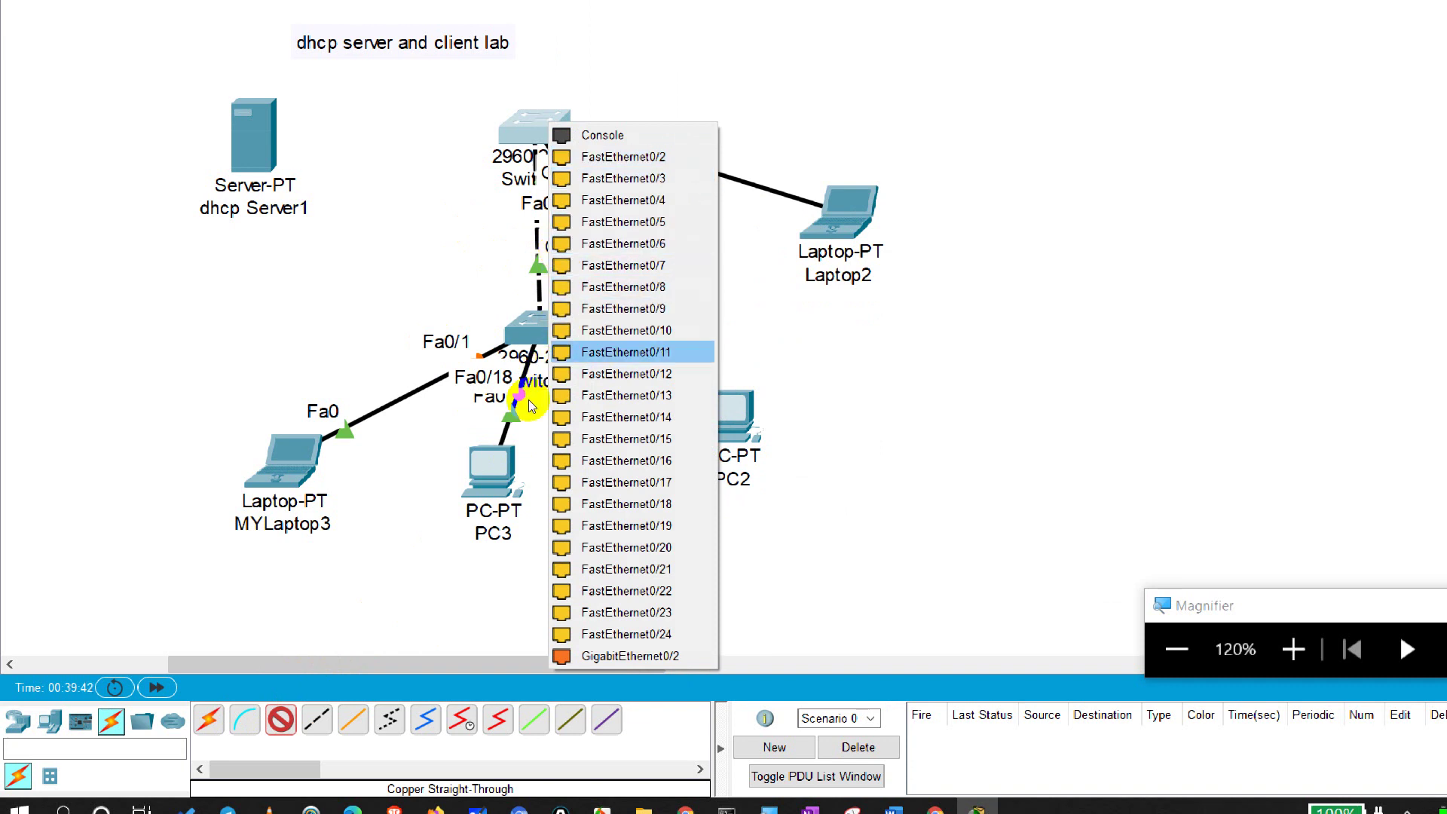
key(Return)
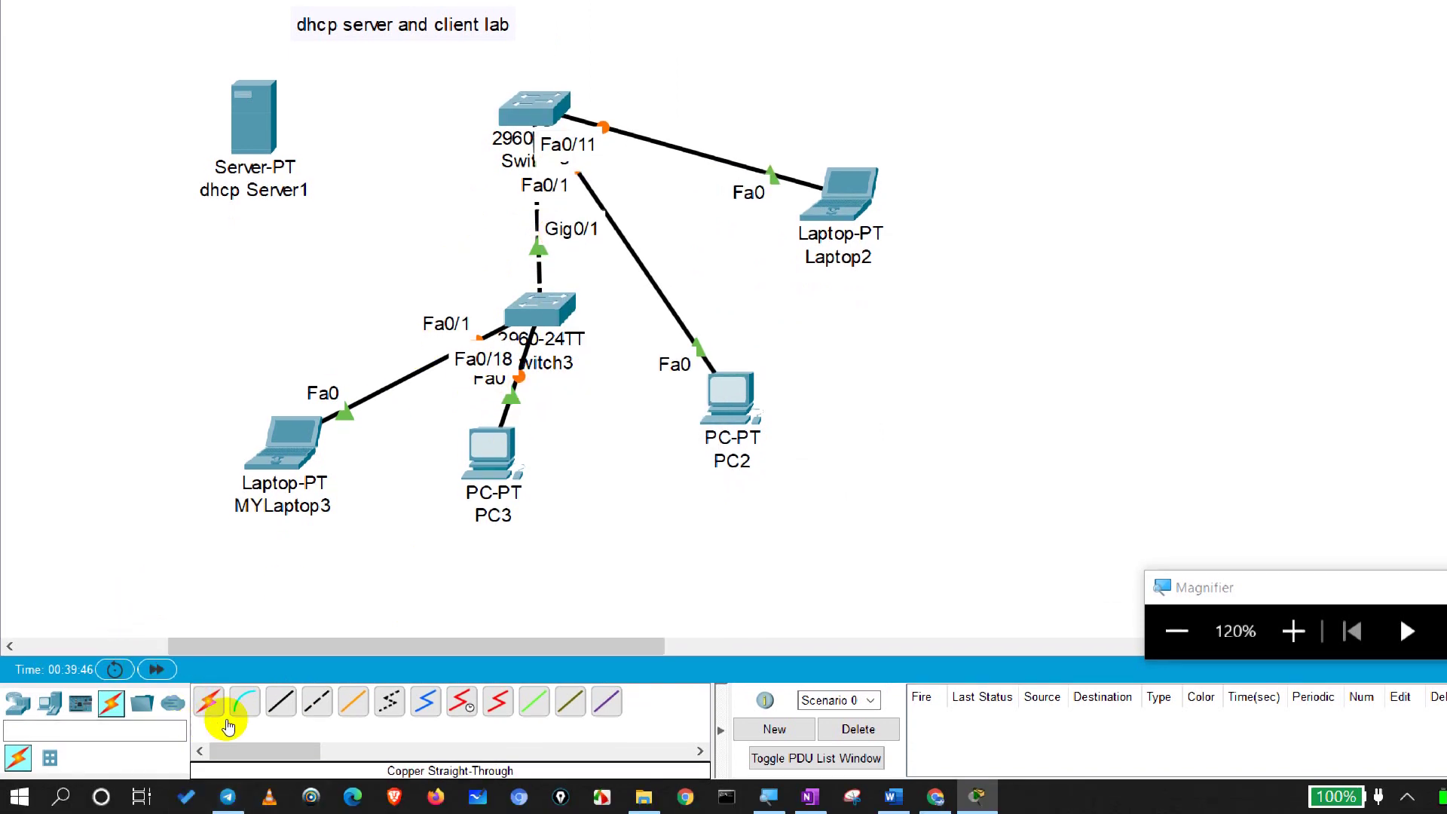
Step: Link the top switch's Fa0/2 to dhcp Server1's FastEthernet0, then nudge the lower switch
click(280, 702)
key(Return)
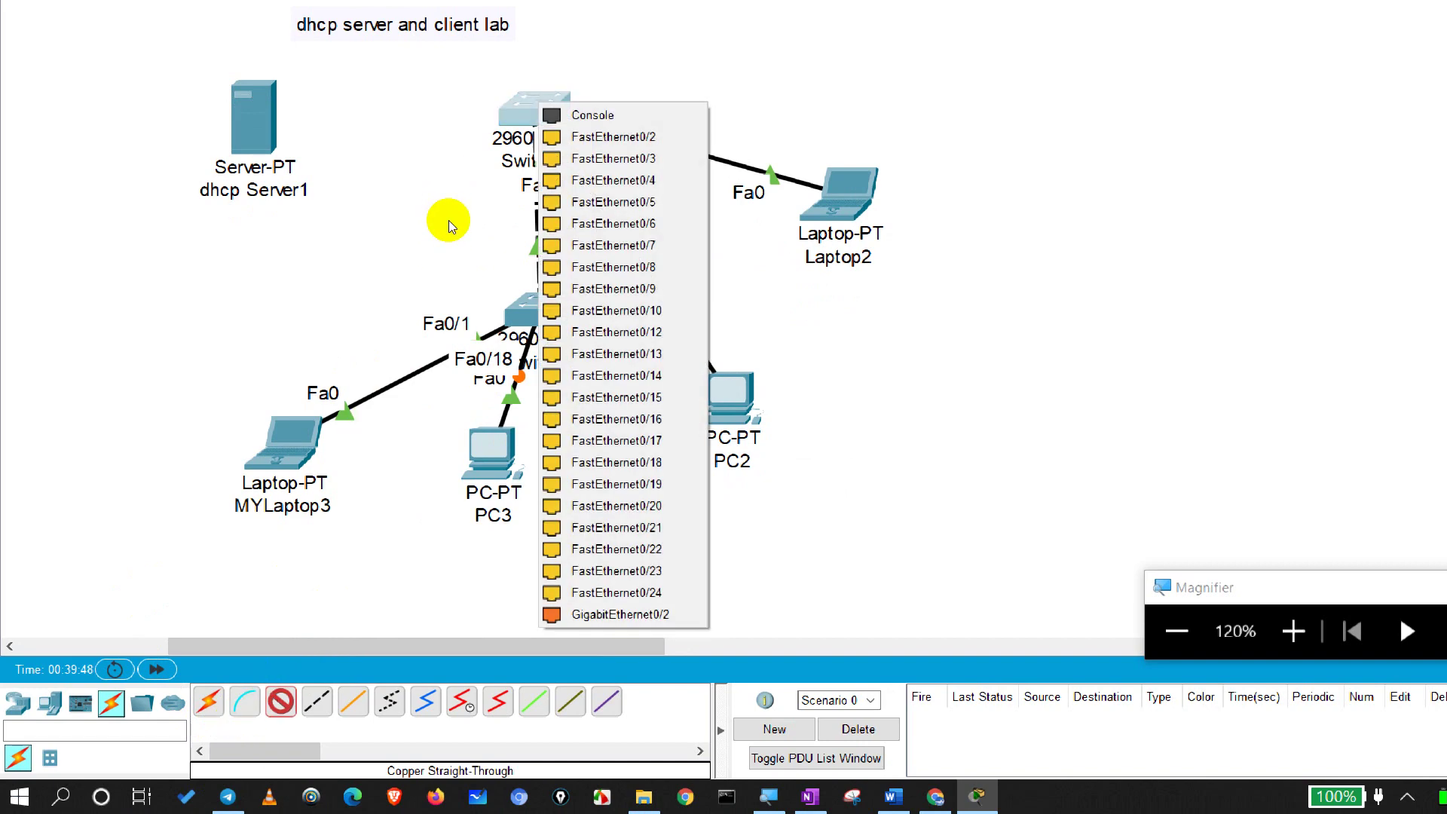
key(Down)
key(Return)
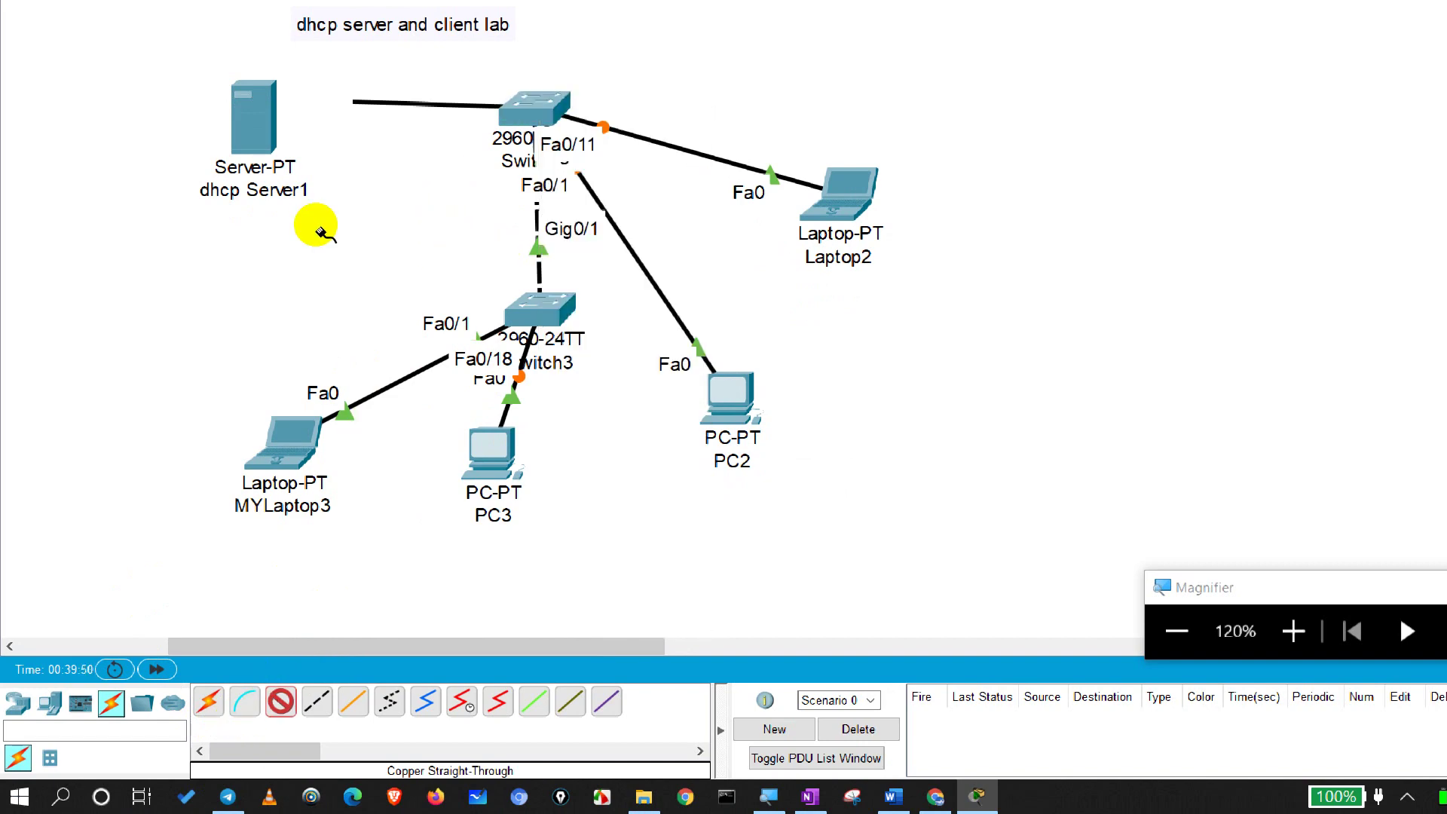
key(Return)
key(Down)
key(Return)
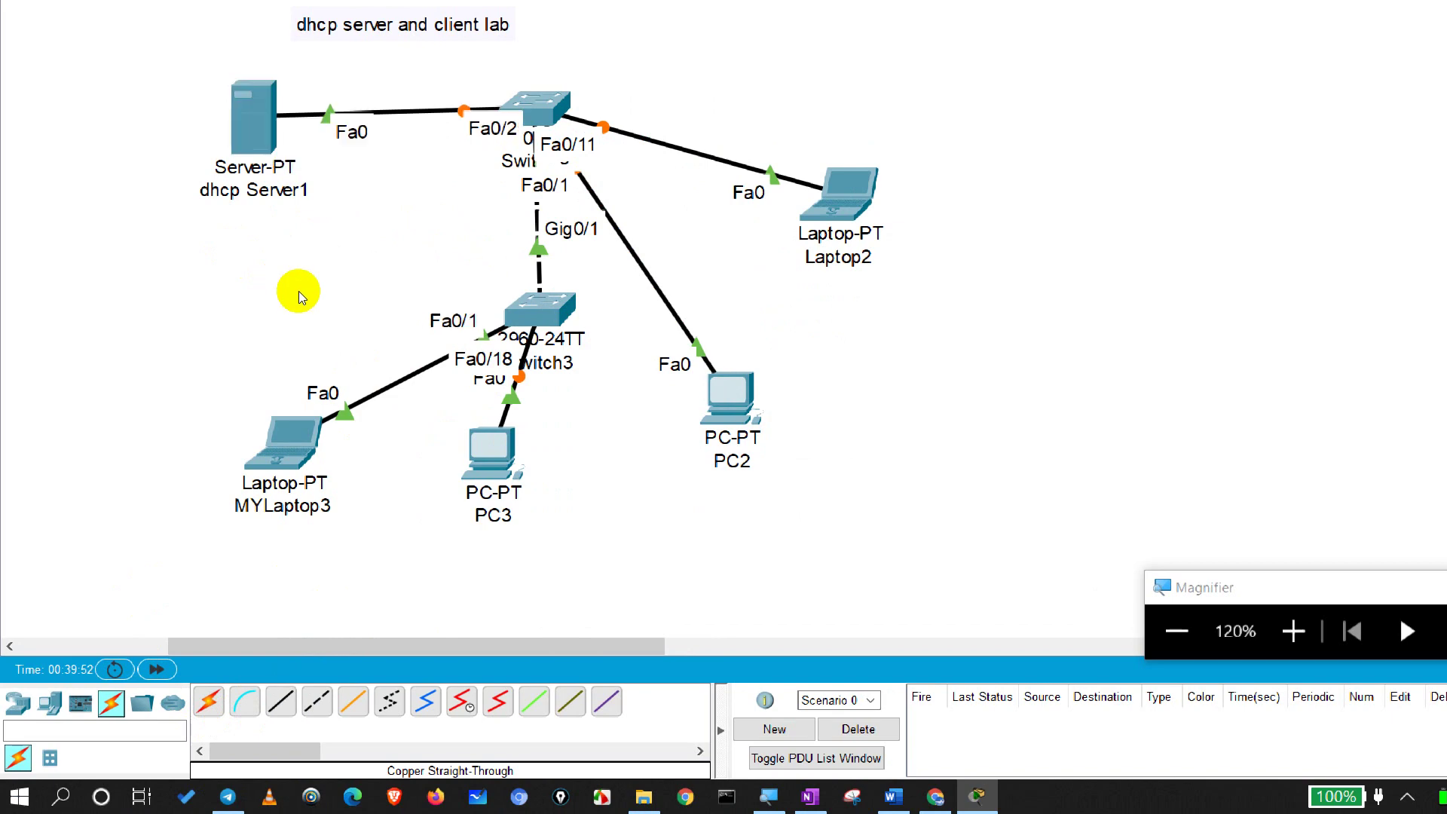
scroll(308, 312, up, 2)
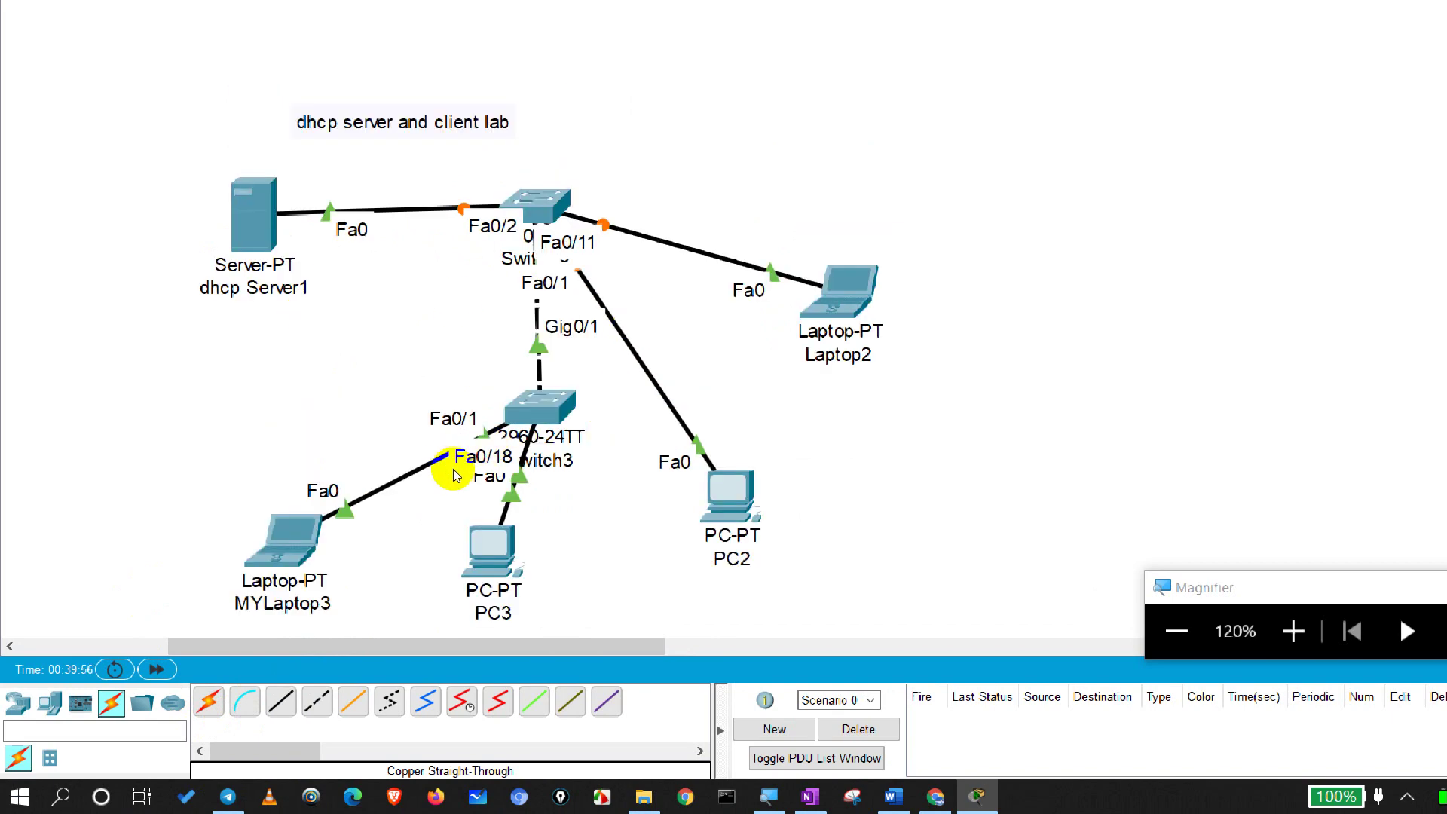
drag(462, 470, 432, 478)
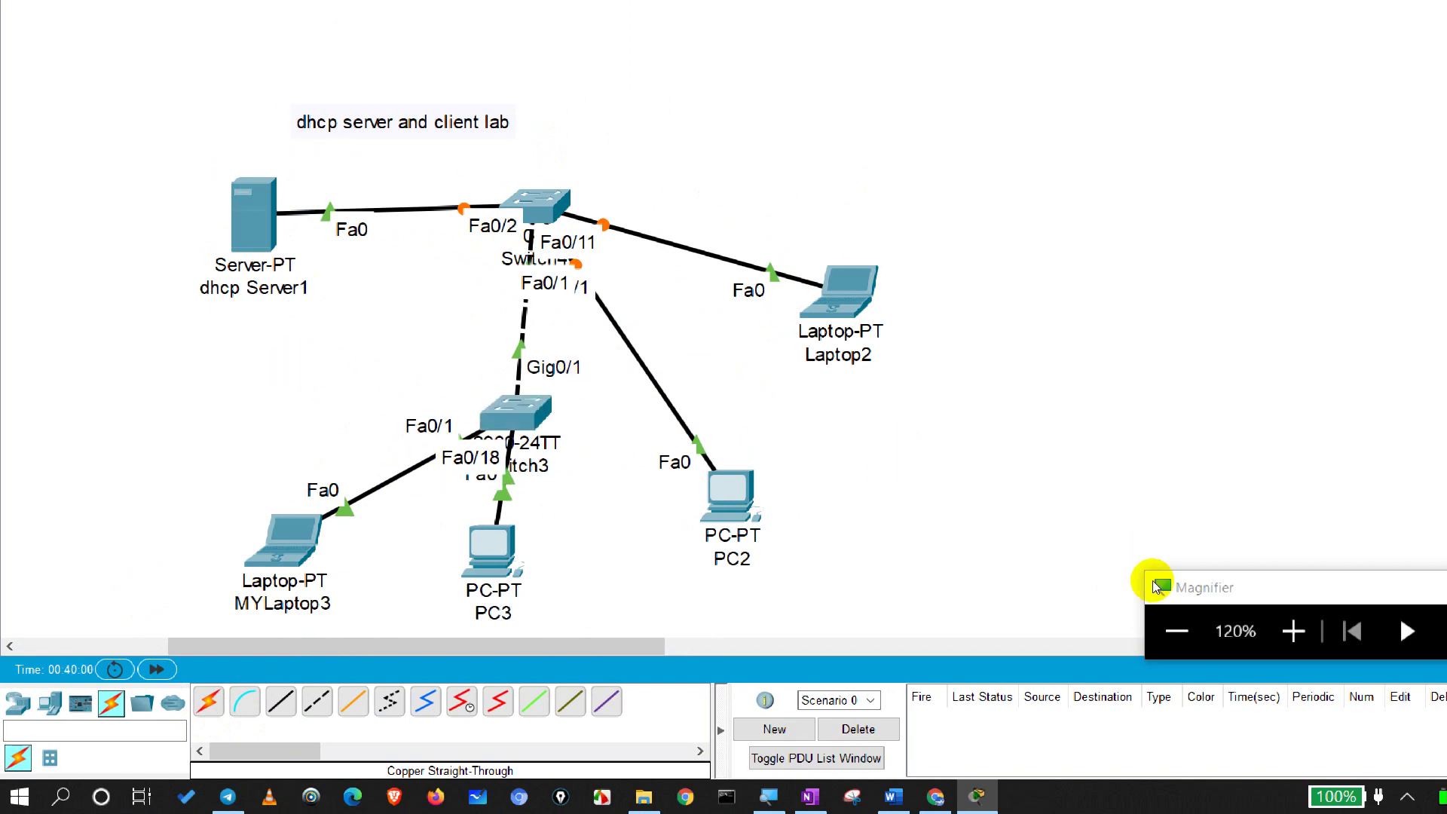
Step: Switch Laptop2's IPv4 setting to DHCP, which falls back to APIPA 169.254.190.62
click(829, 292)
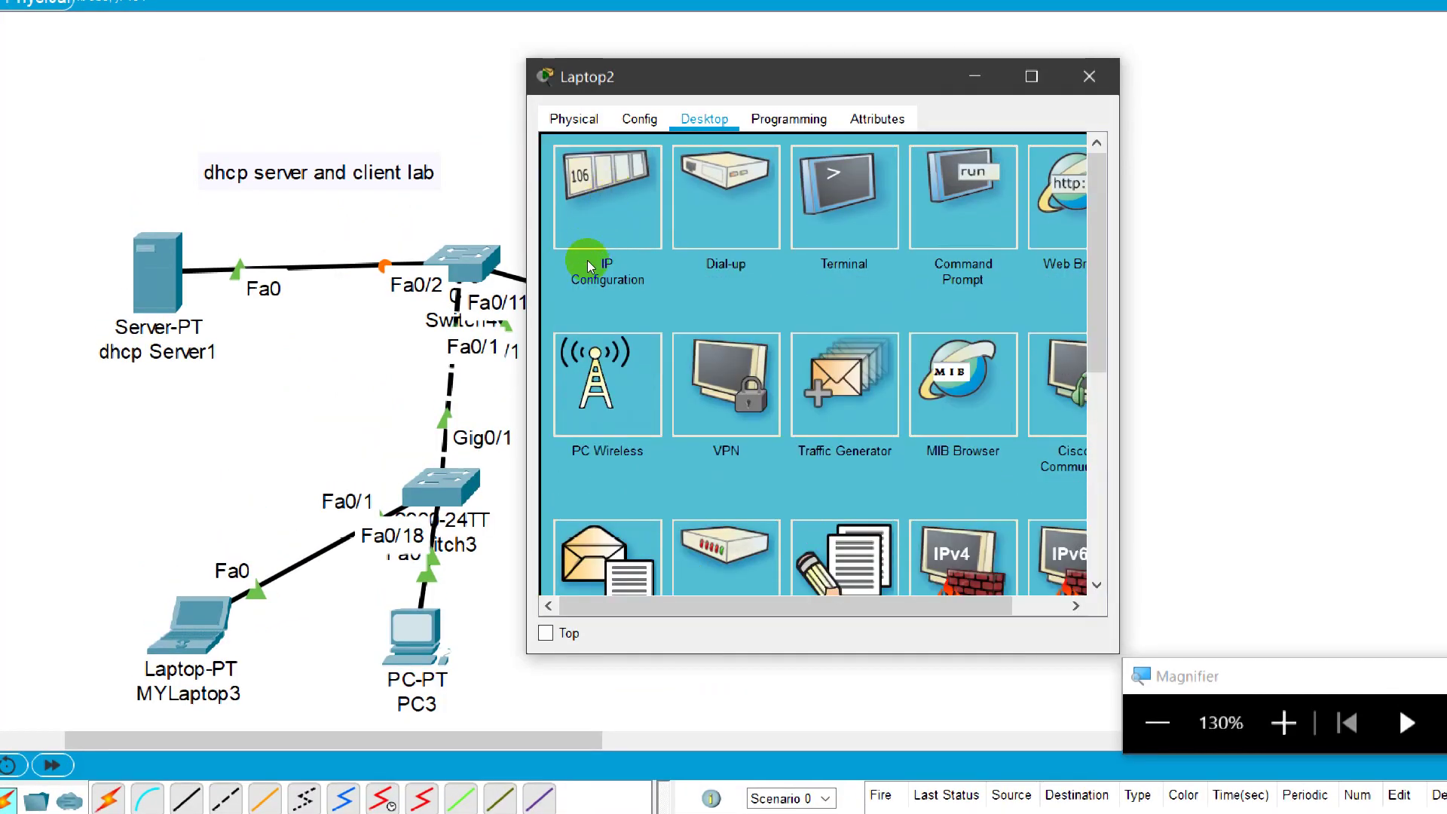
click(545, 251)
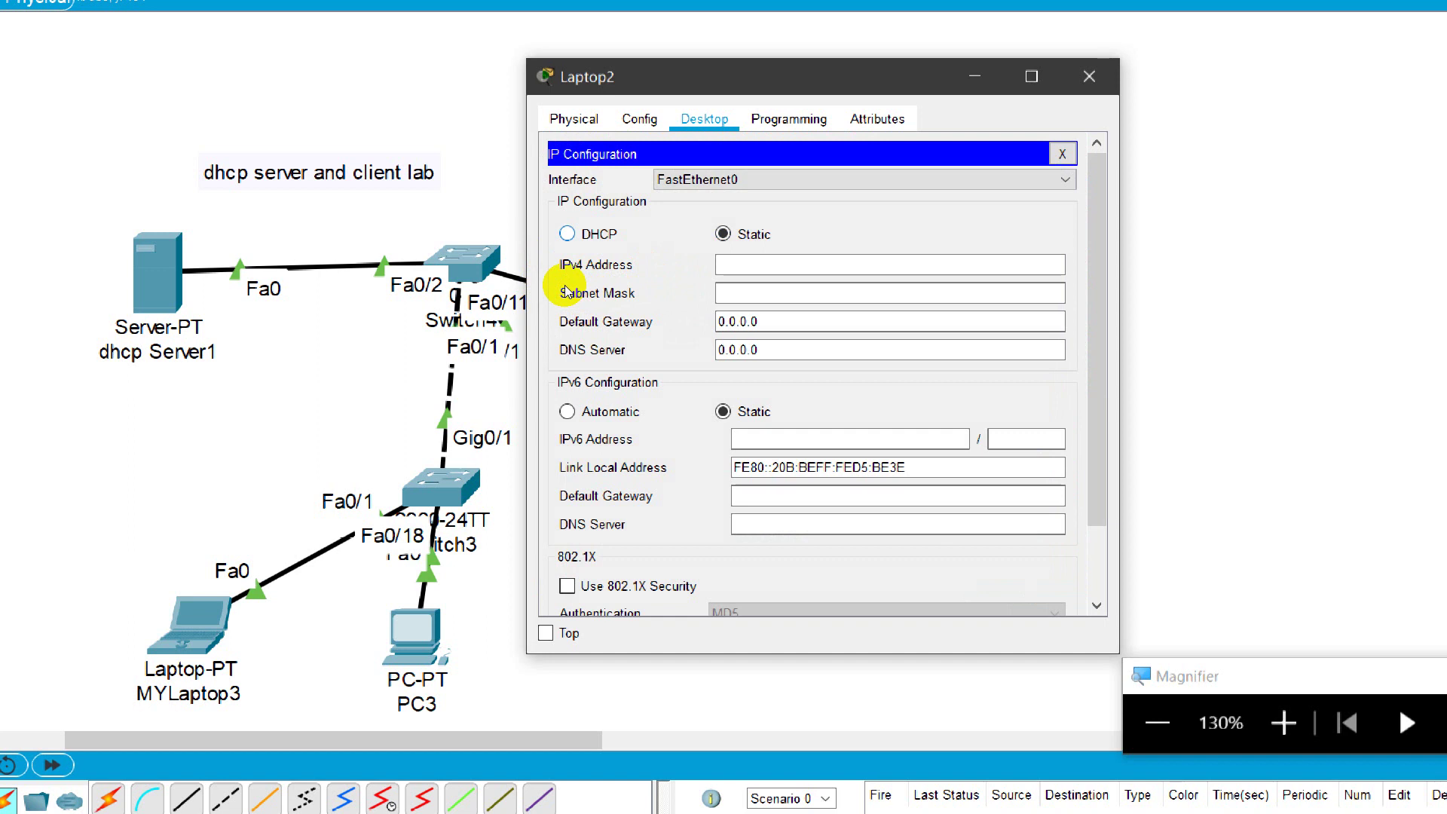
key(Left)
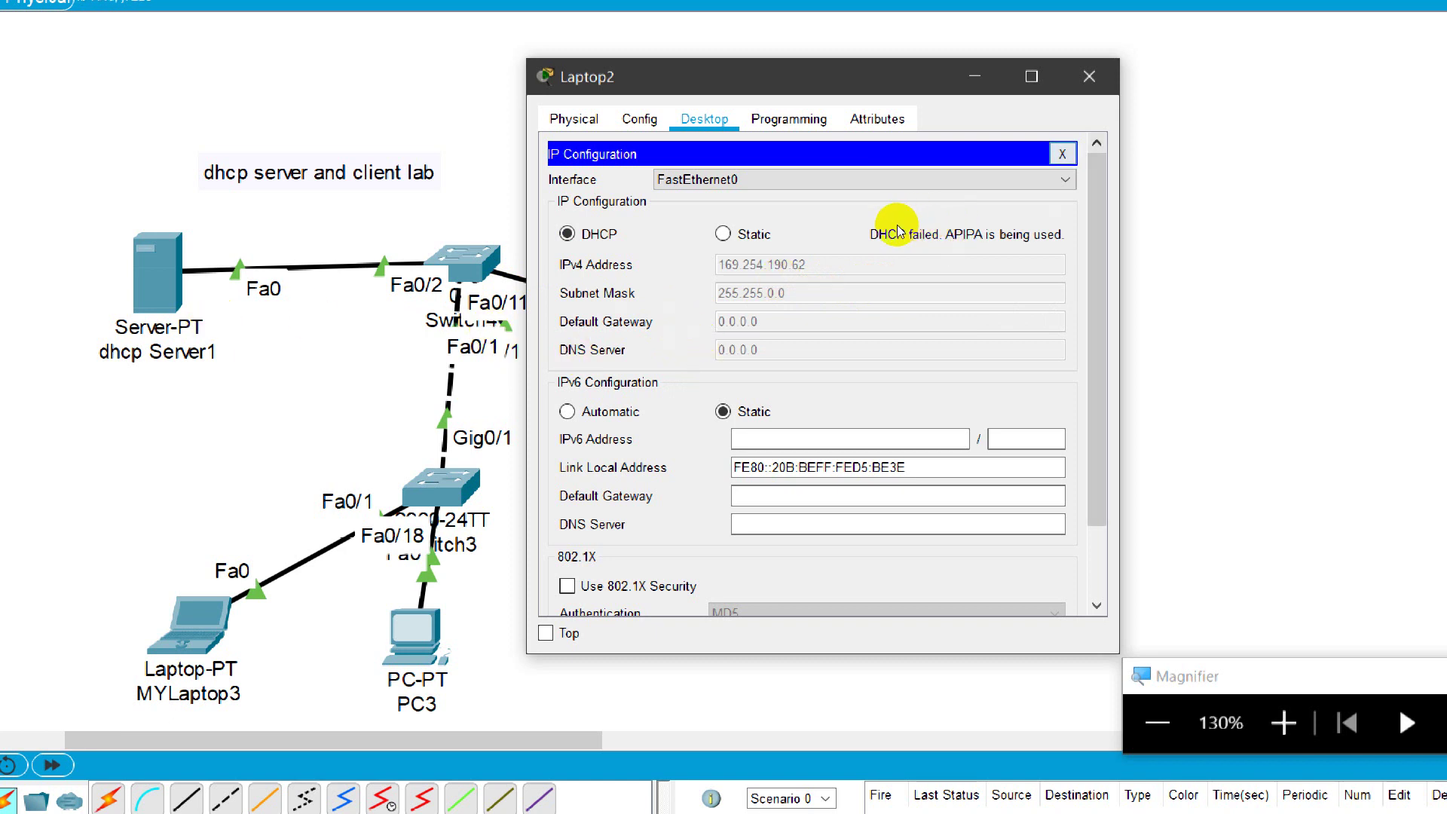
key(Escape)
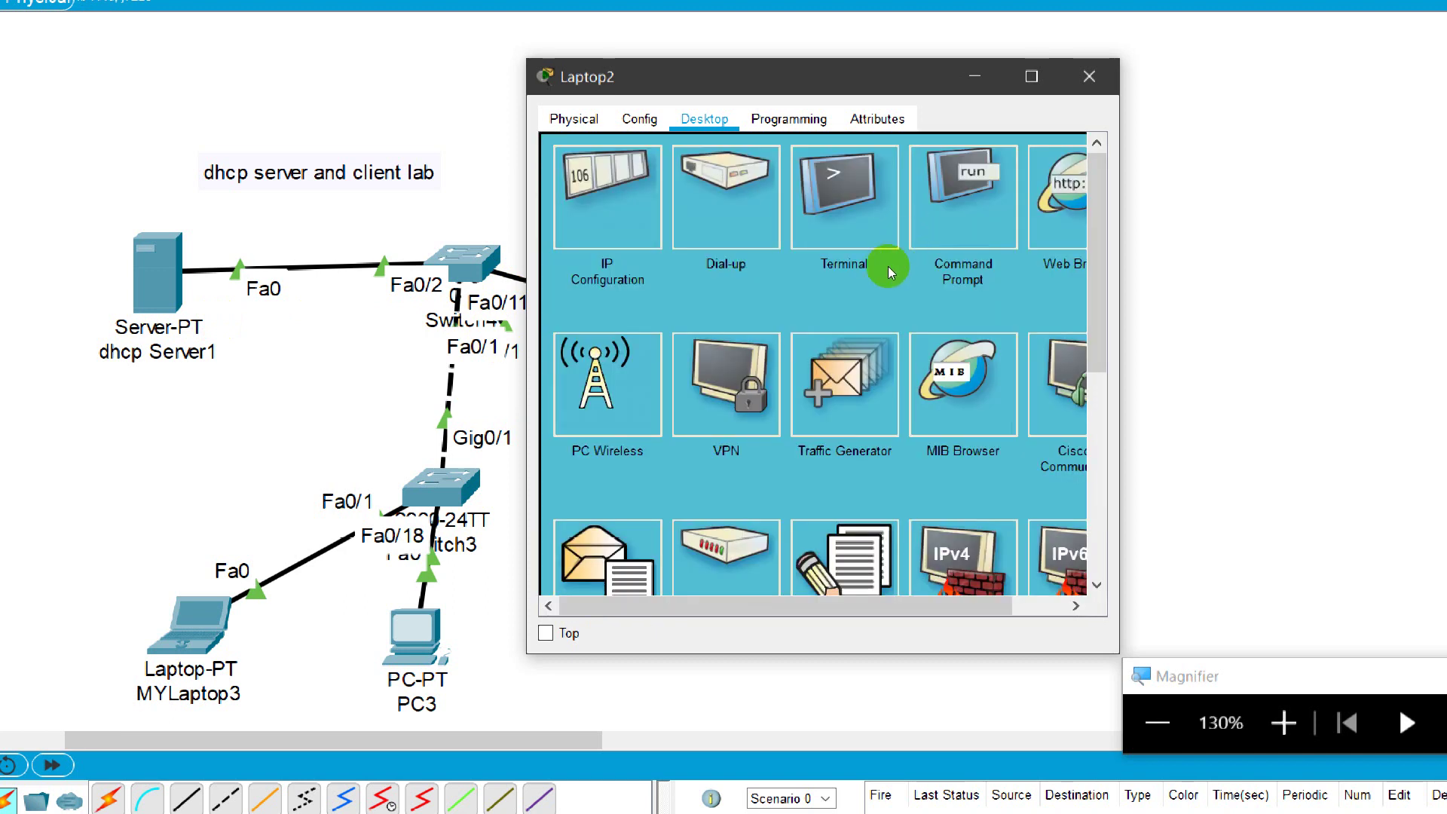
Step: Run ipconfig on Laptop2, showing APIPA address 169.254.190.62 and gateway 0.0.0.0
click(835, 259)
text(IPC)
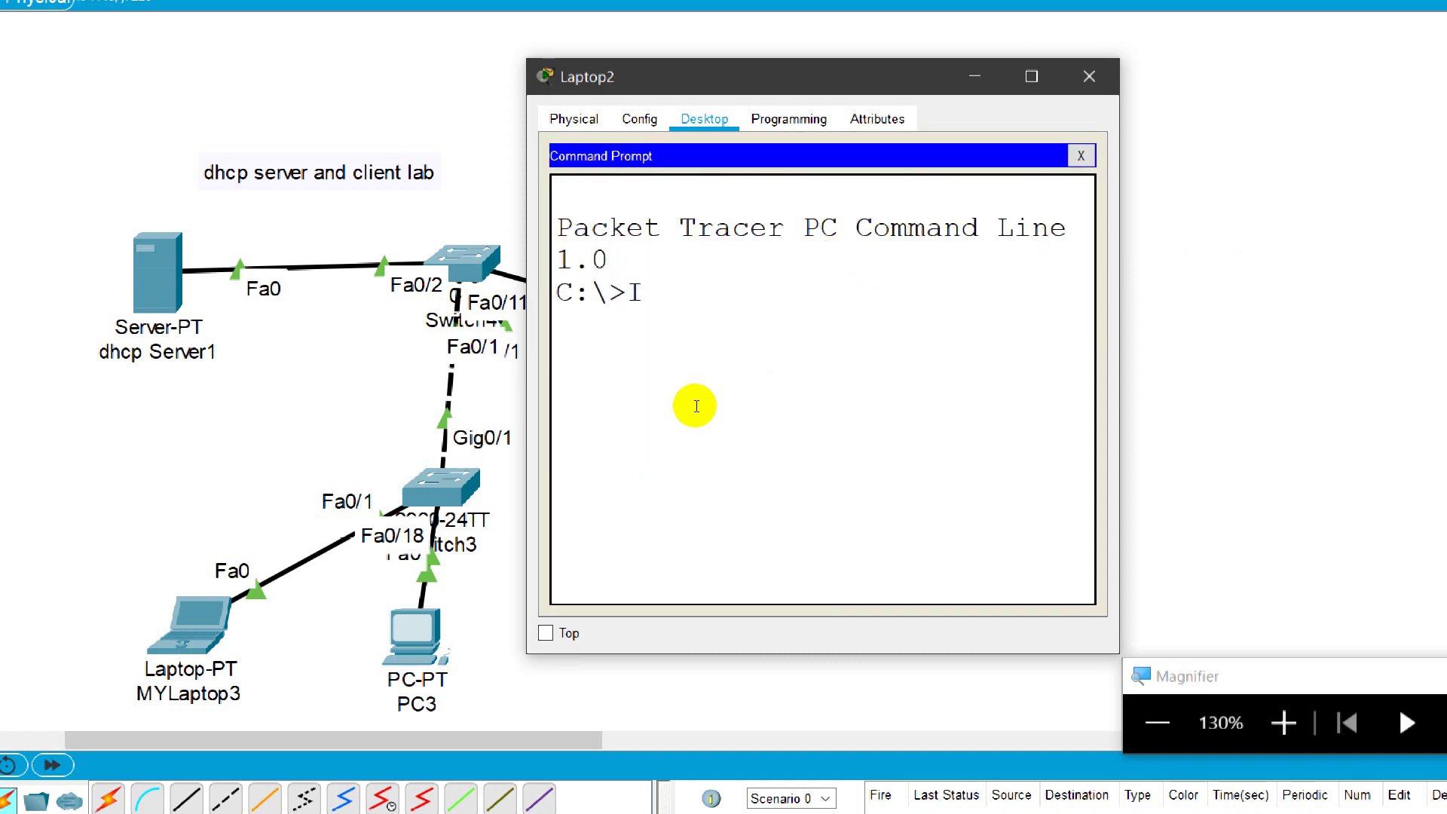
text(ON)
key(BackSpace)
key(BackSpace)
key(BackSpace)
key(BackSpace)
key(BackSpace)
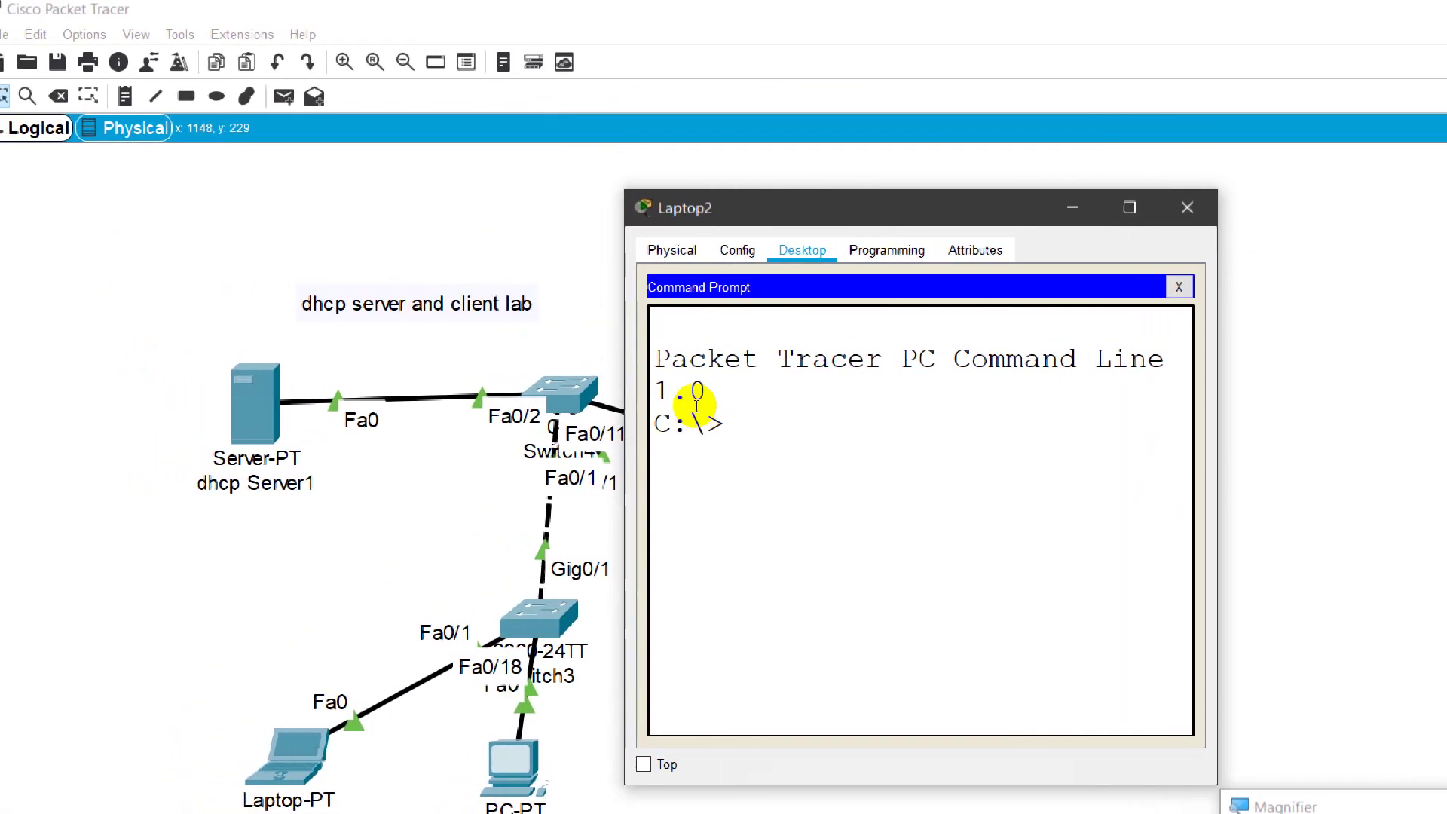
text(ipconfig)
key(Return)
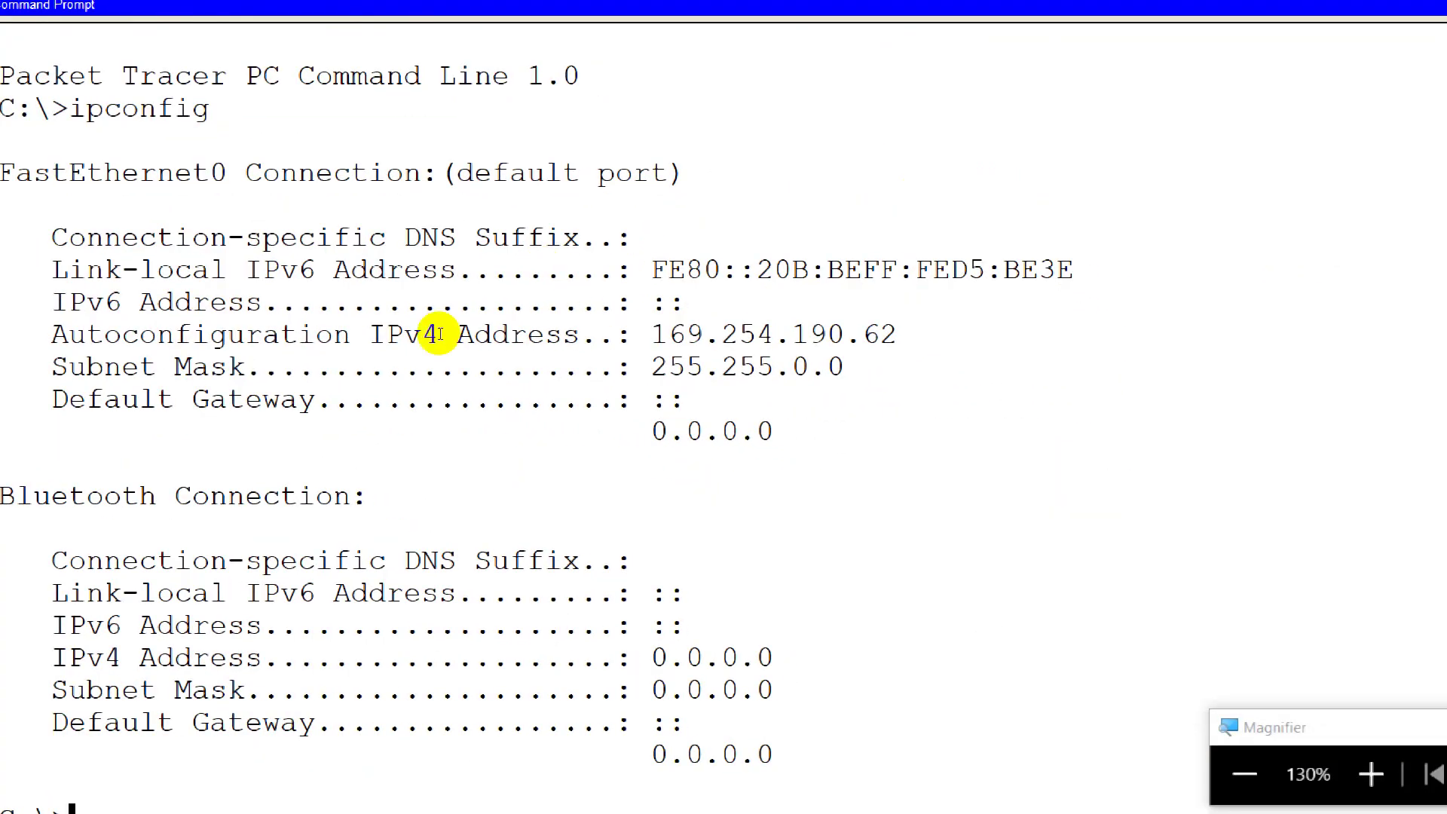
drag(515, 322, 800, 363)
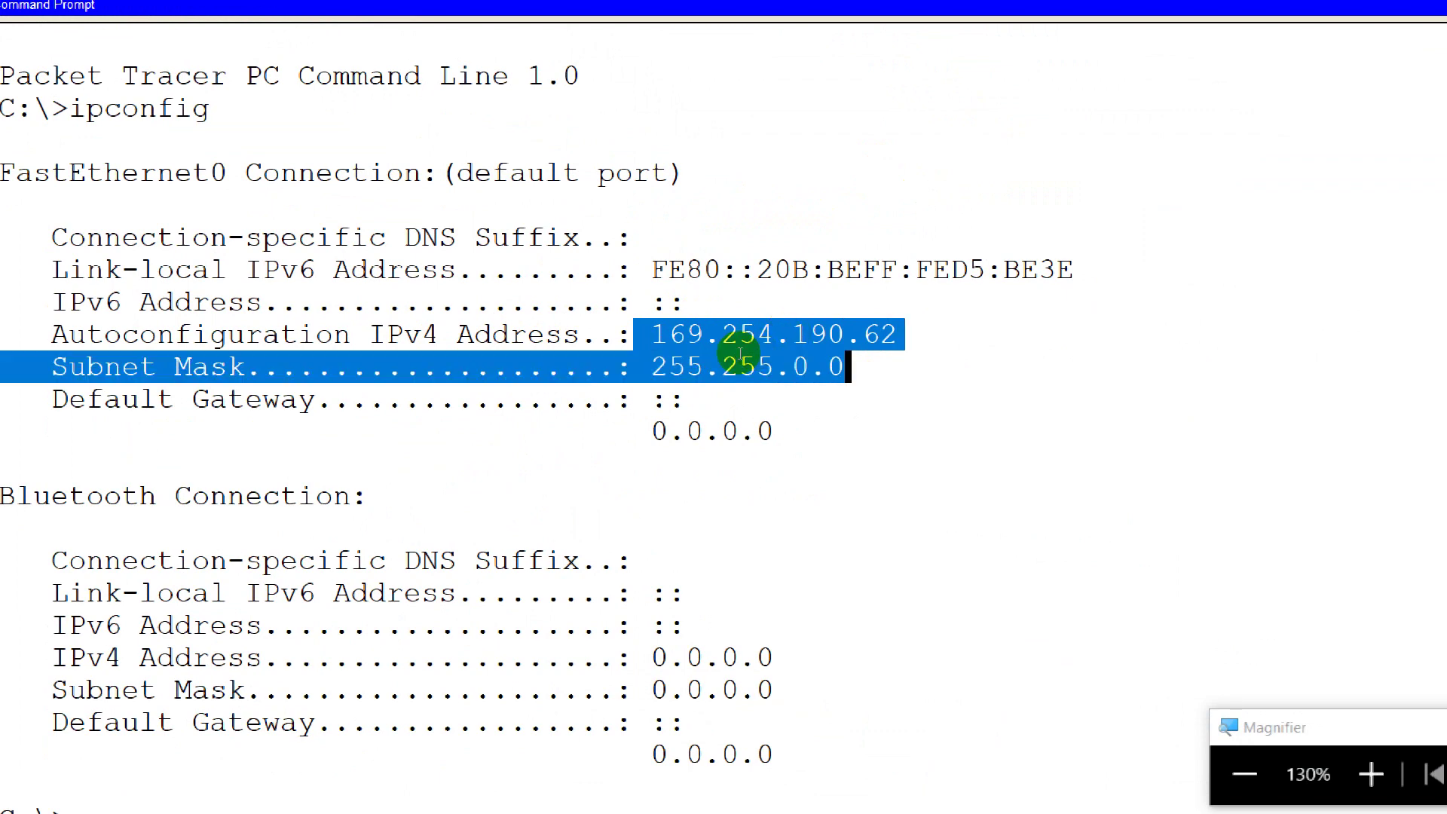
drag(520, 398, 641, 390)
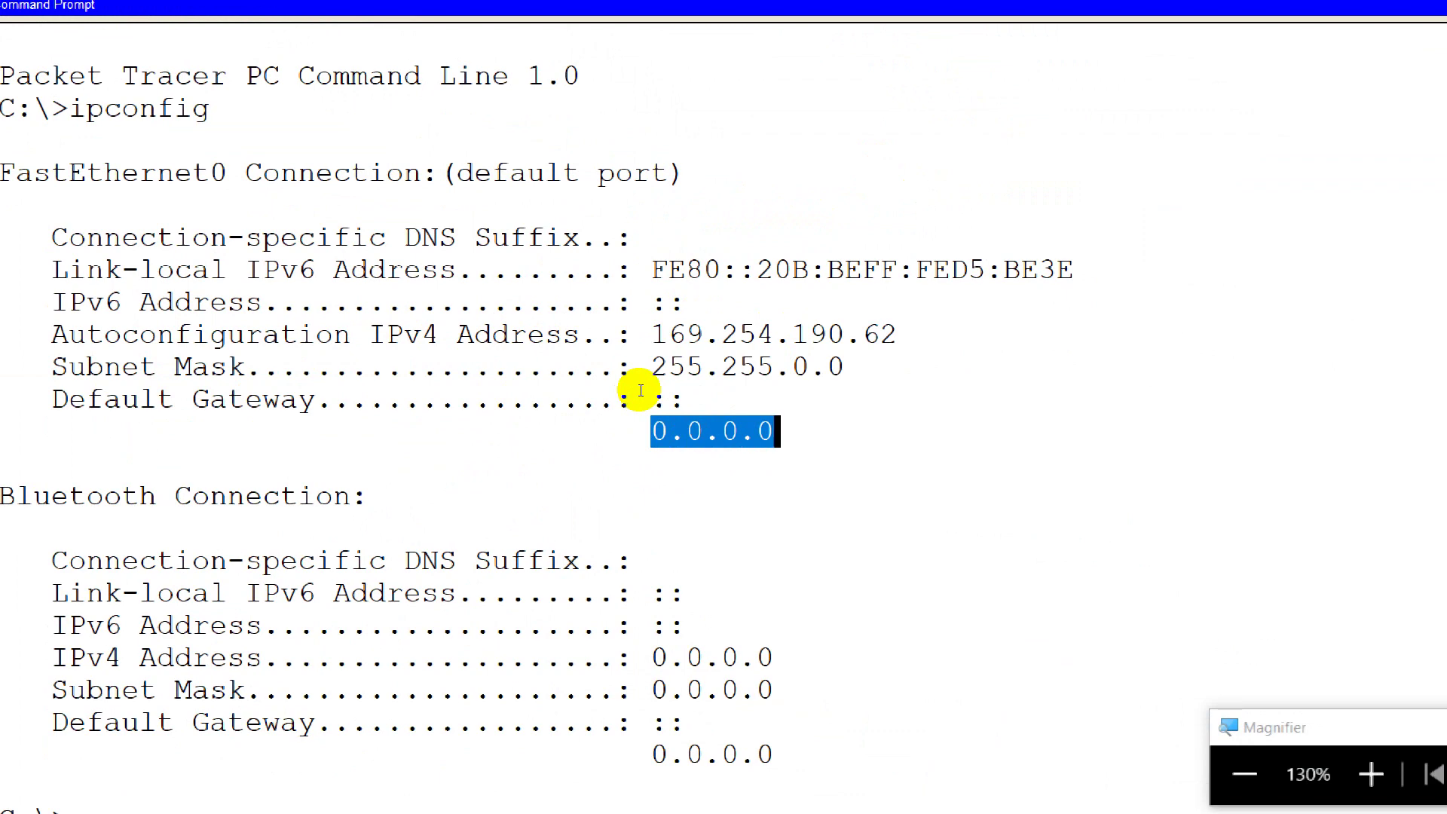
Step: Run ipconfig /all to confirm no gateway, DHCP or DNS server, note the MAC, then close
key(Up)
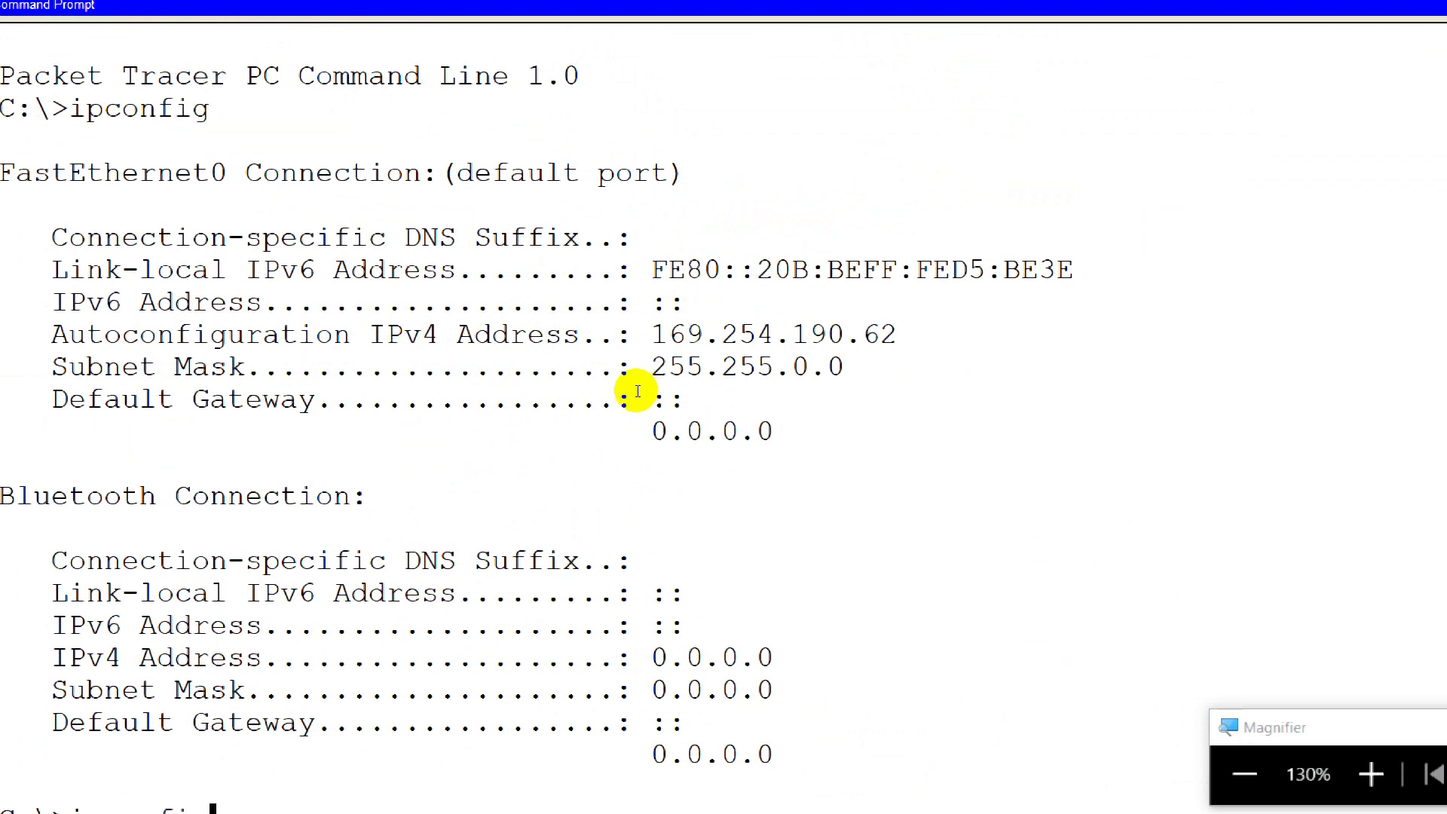
text(/al)
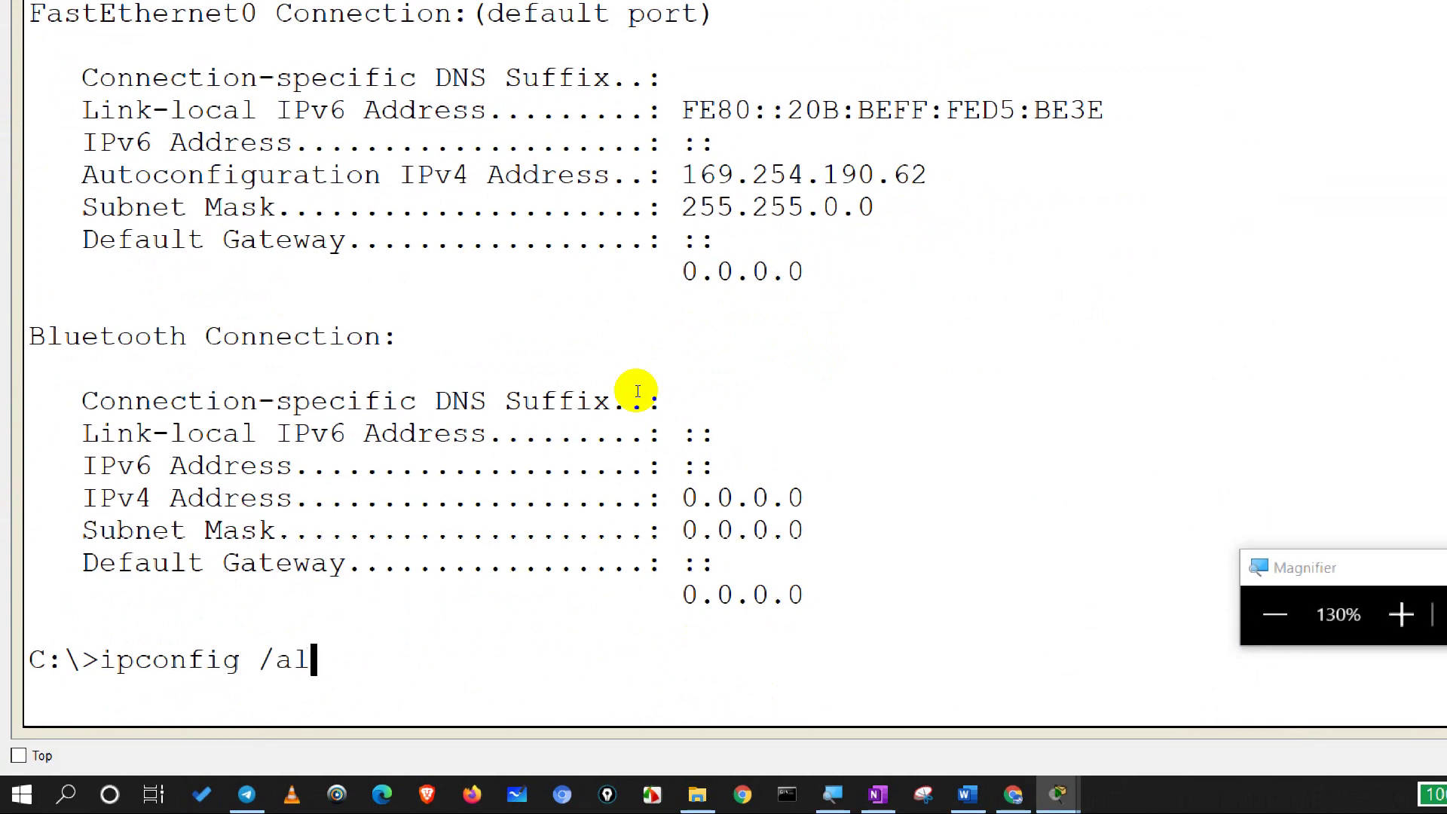
text(l)
key(Return)
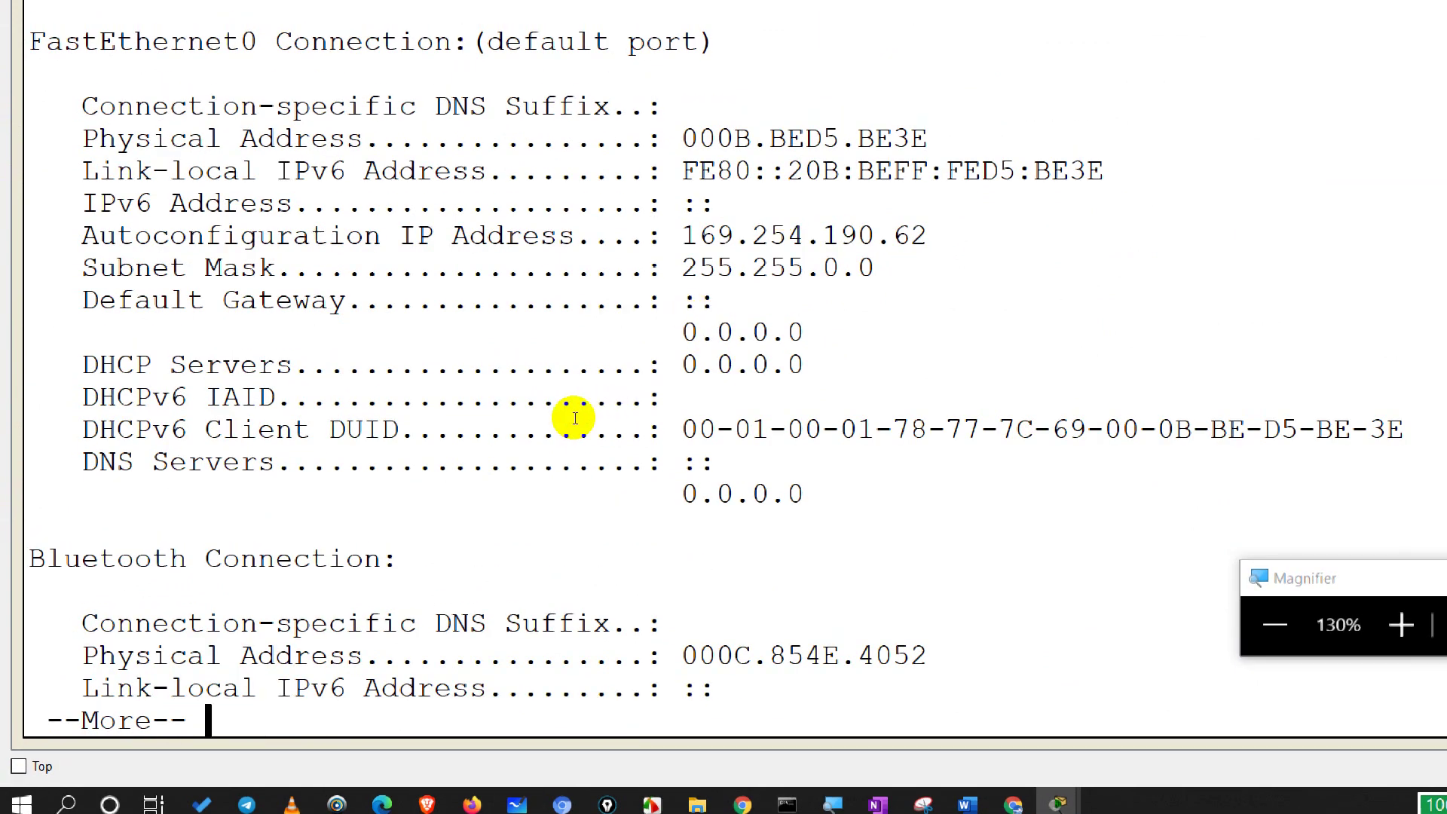
drag(527, 420, 639, 471)
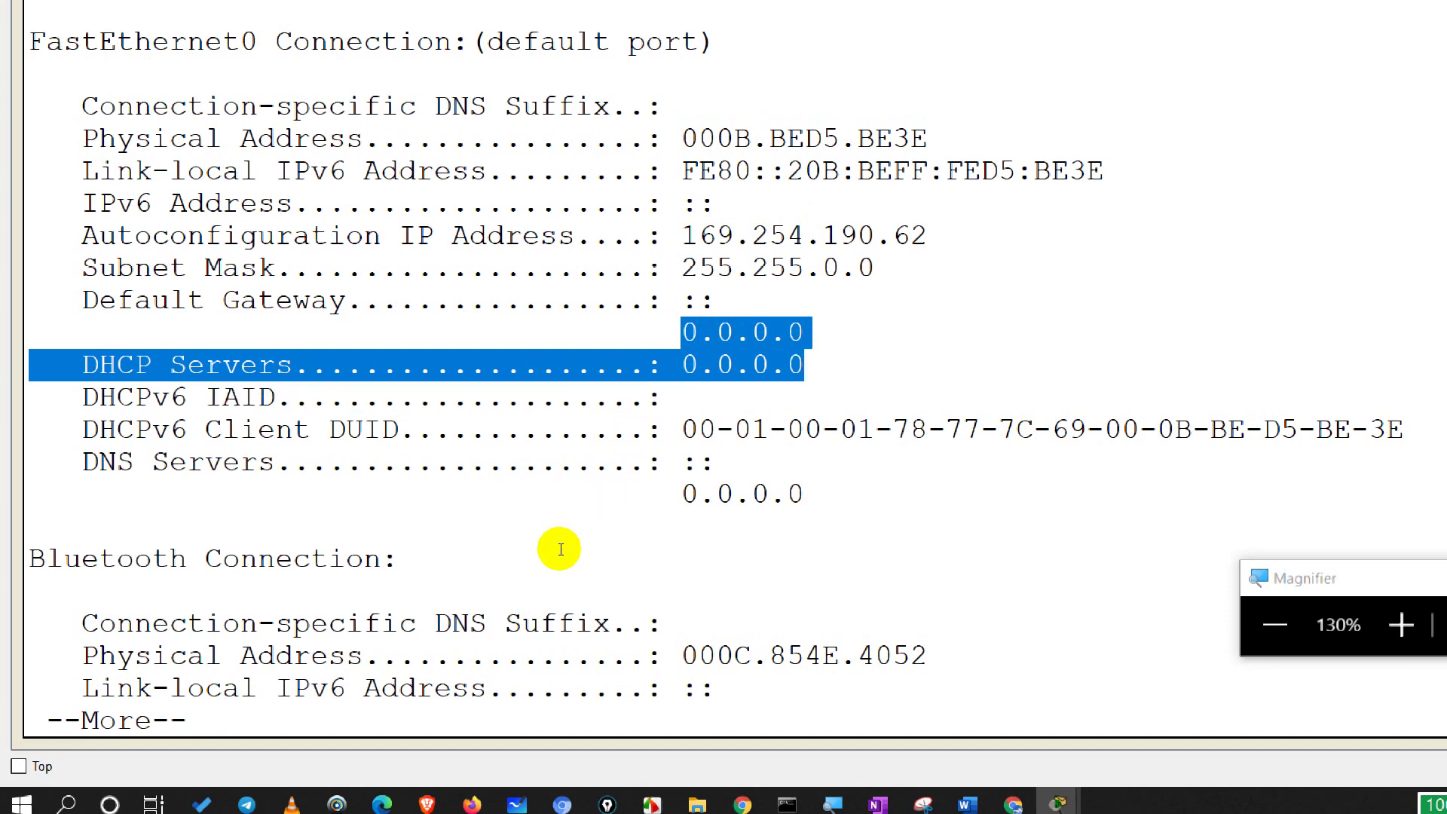
drag(512, 557, 652, 559)
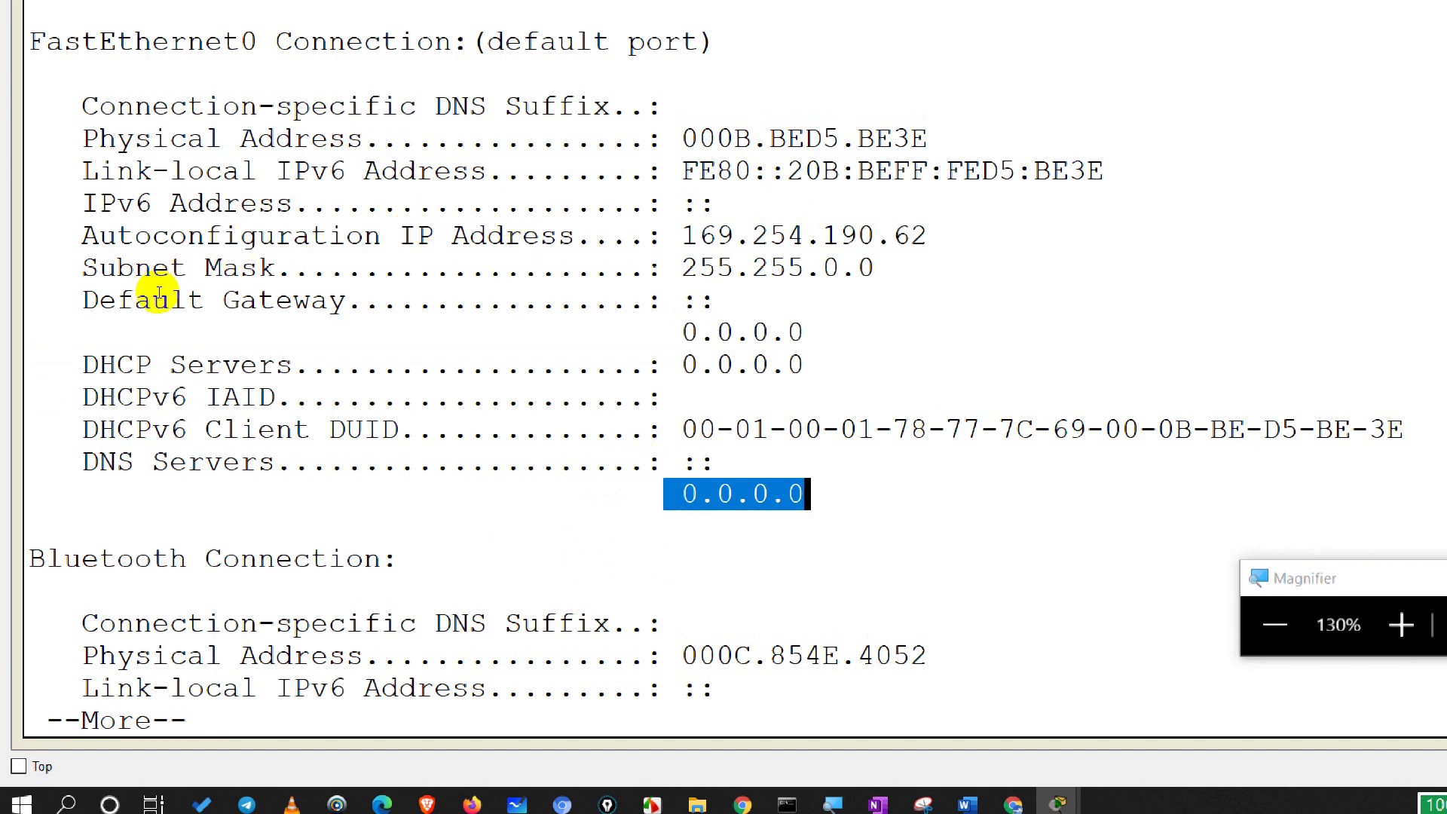
drag(155, 284, 776, 278)
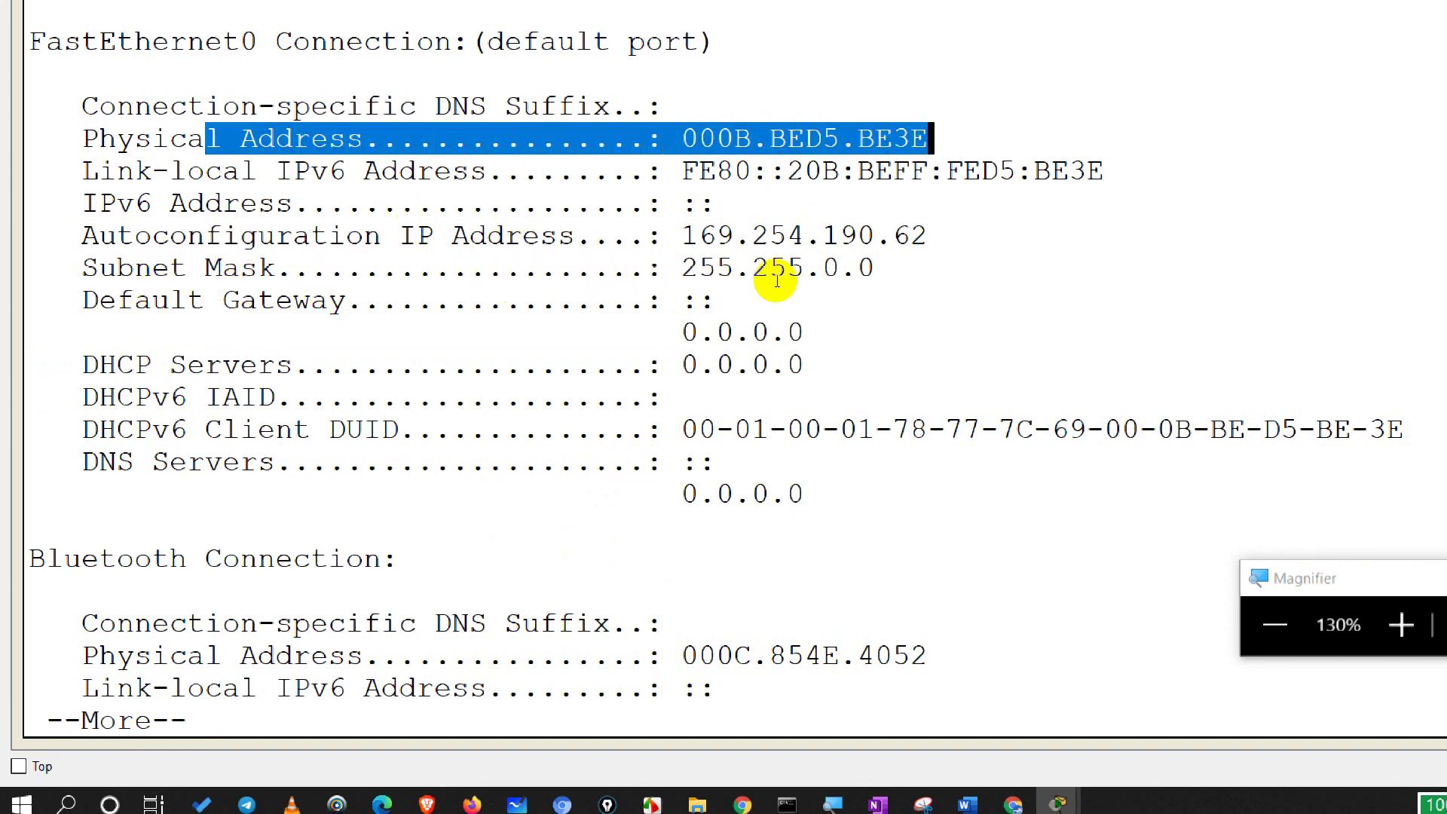
click(651, 284)
drag(525, 281, 697, 279)
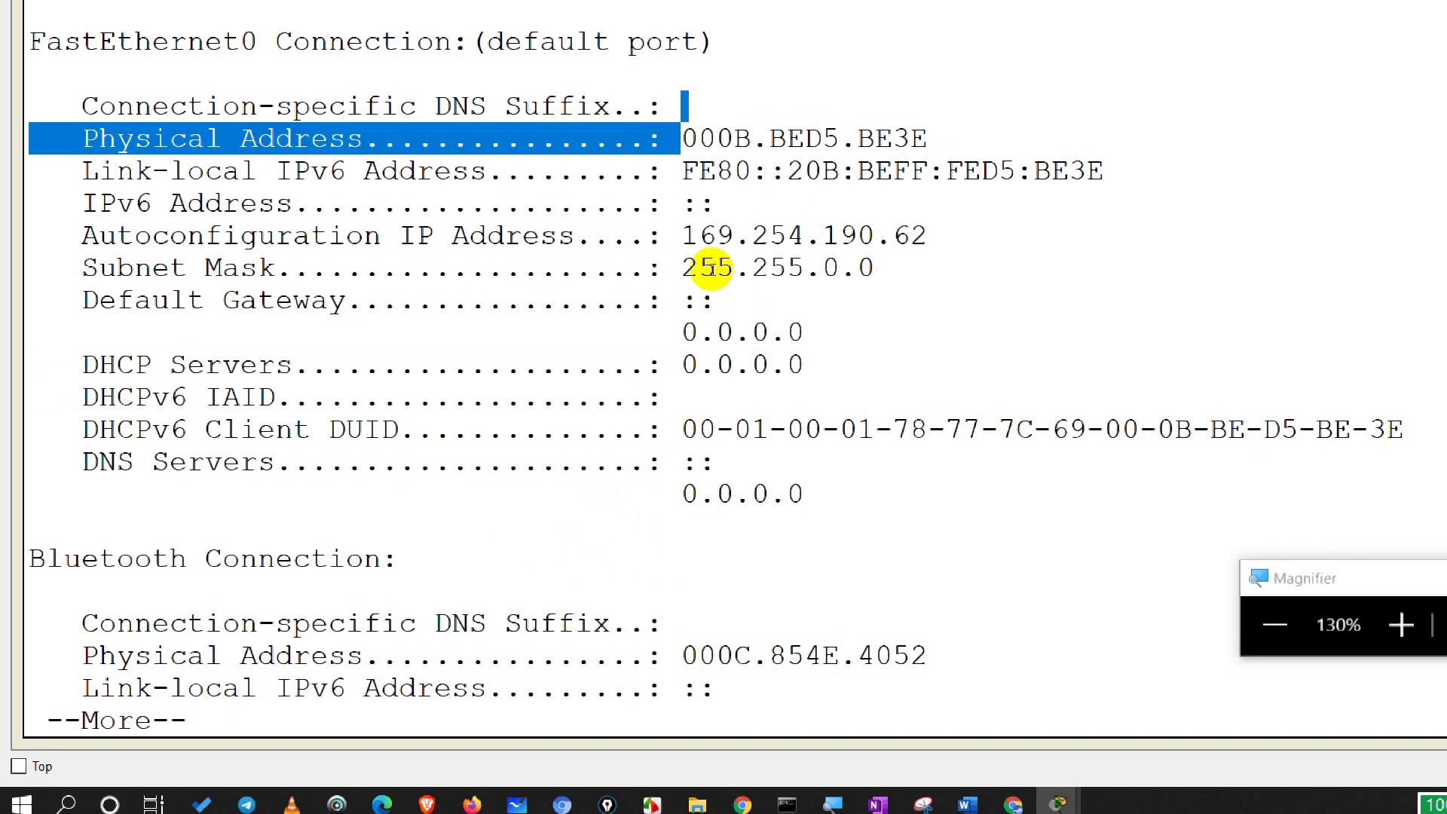
double_click(739, 282)
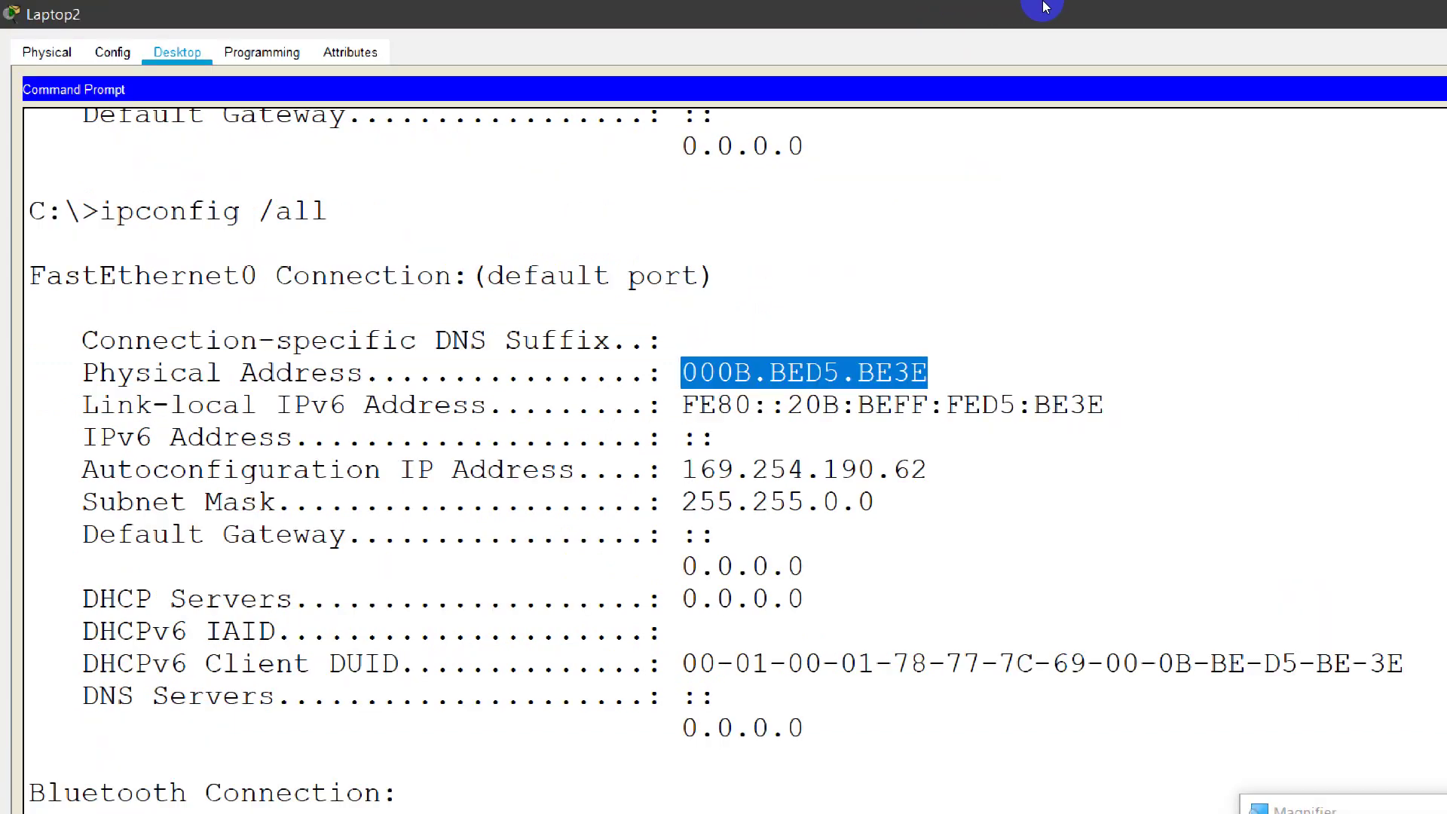
click(1415, 17)
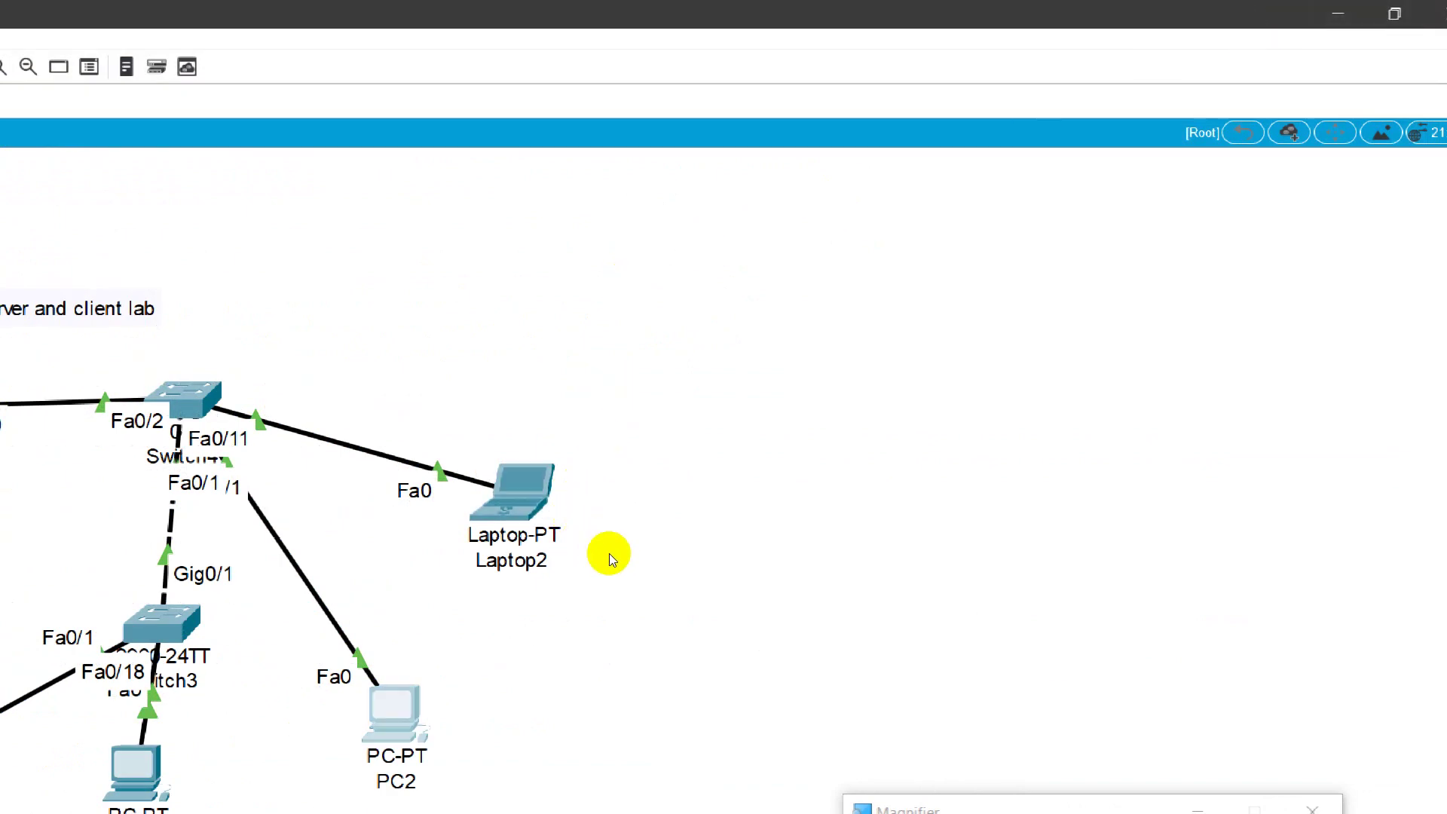
Step: Set PC2's IPv4 addressing to DHCP in its IP Configuration
double_click(394, 712)
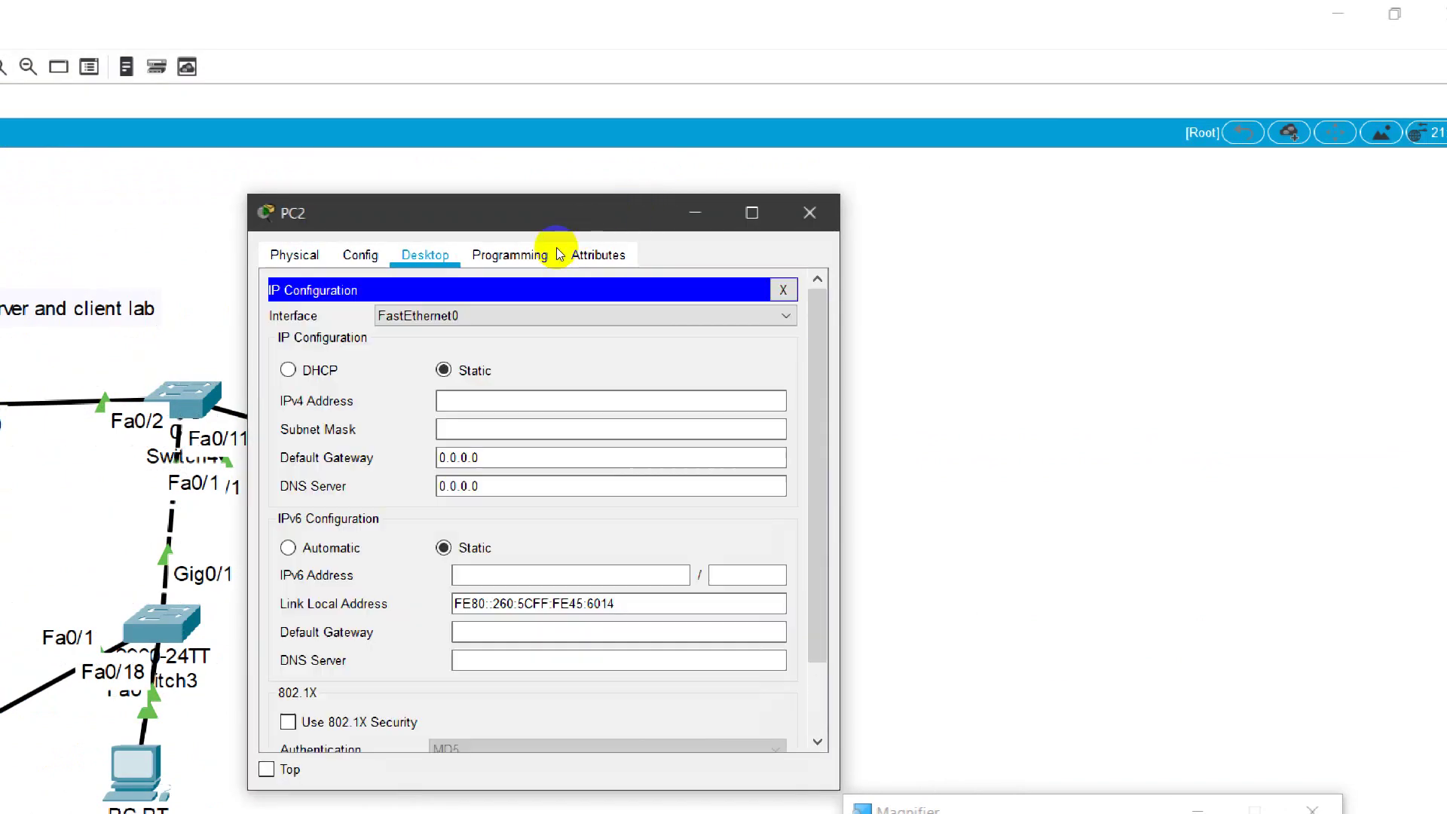
click(288, 369)
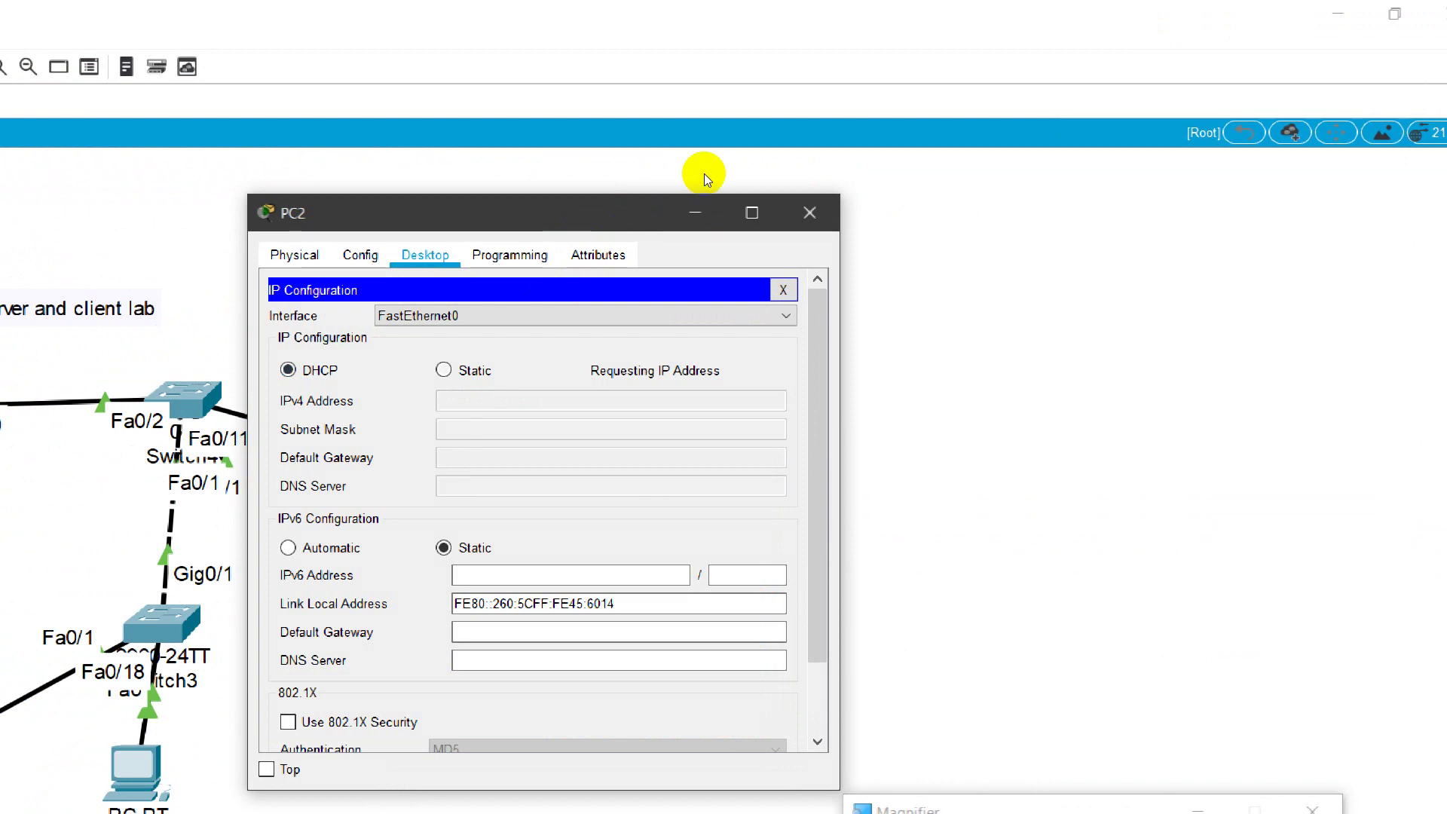
drag(702, 182, 754, 119)
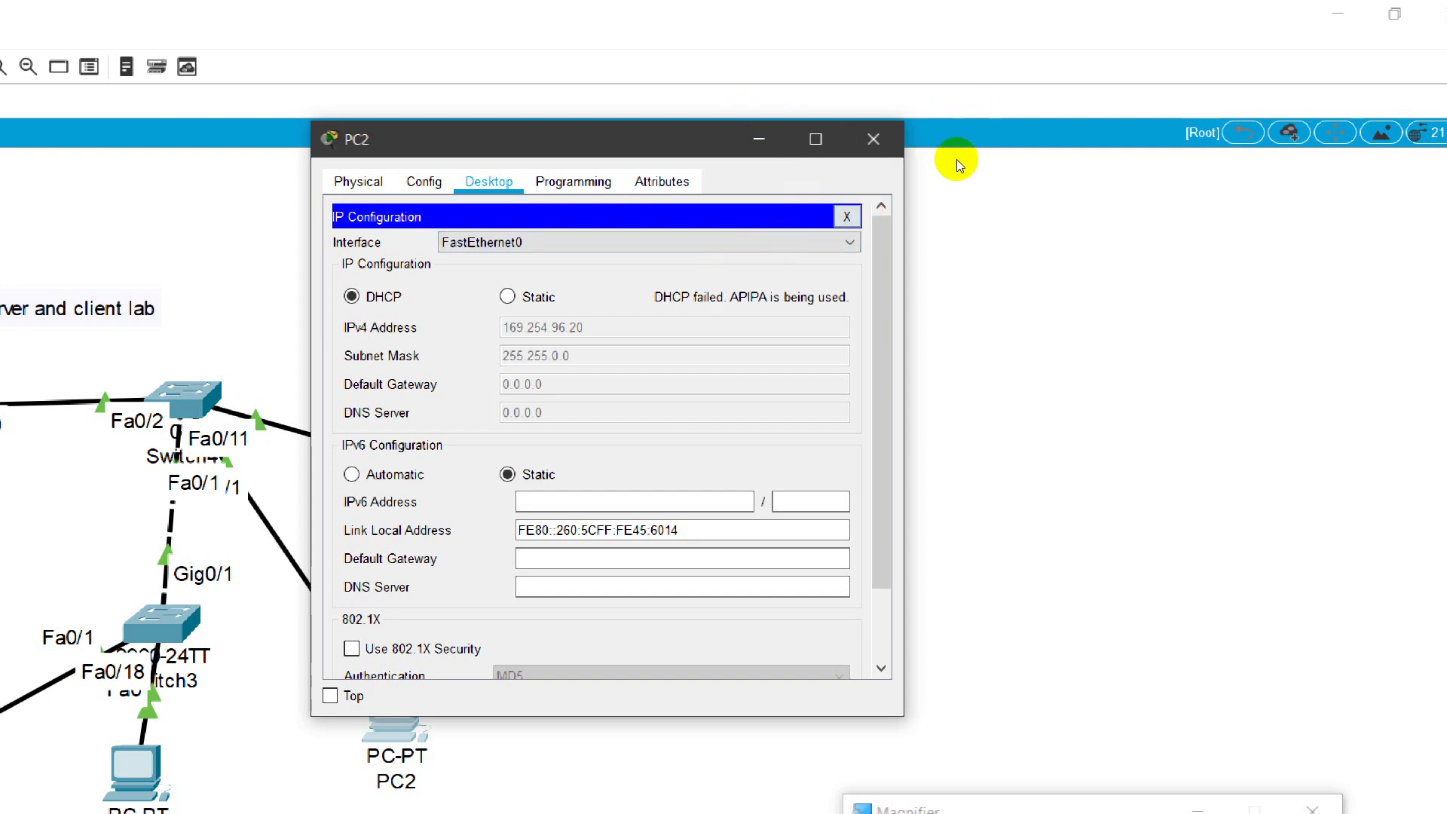
click(846, 217)
Step: Run ipconfig on PC2, copy its APIPA address 169.254.96.20, and close the window
click(748, 258)
text(ip)
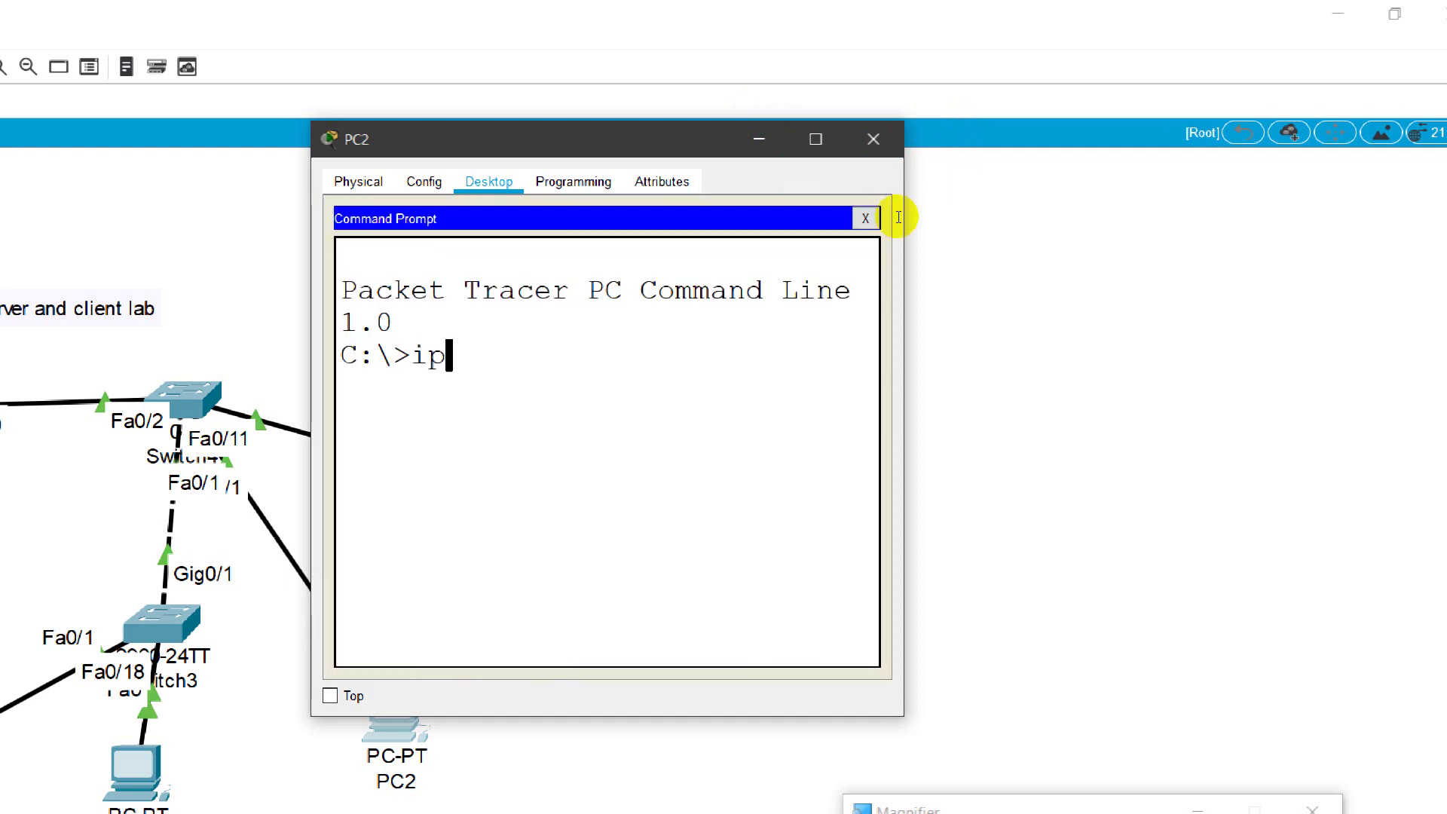
text(cofnfig)
key(Return)
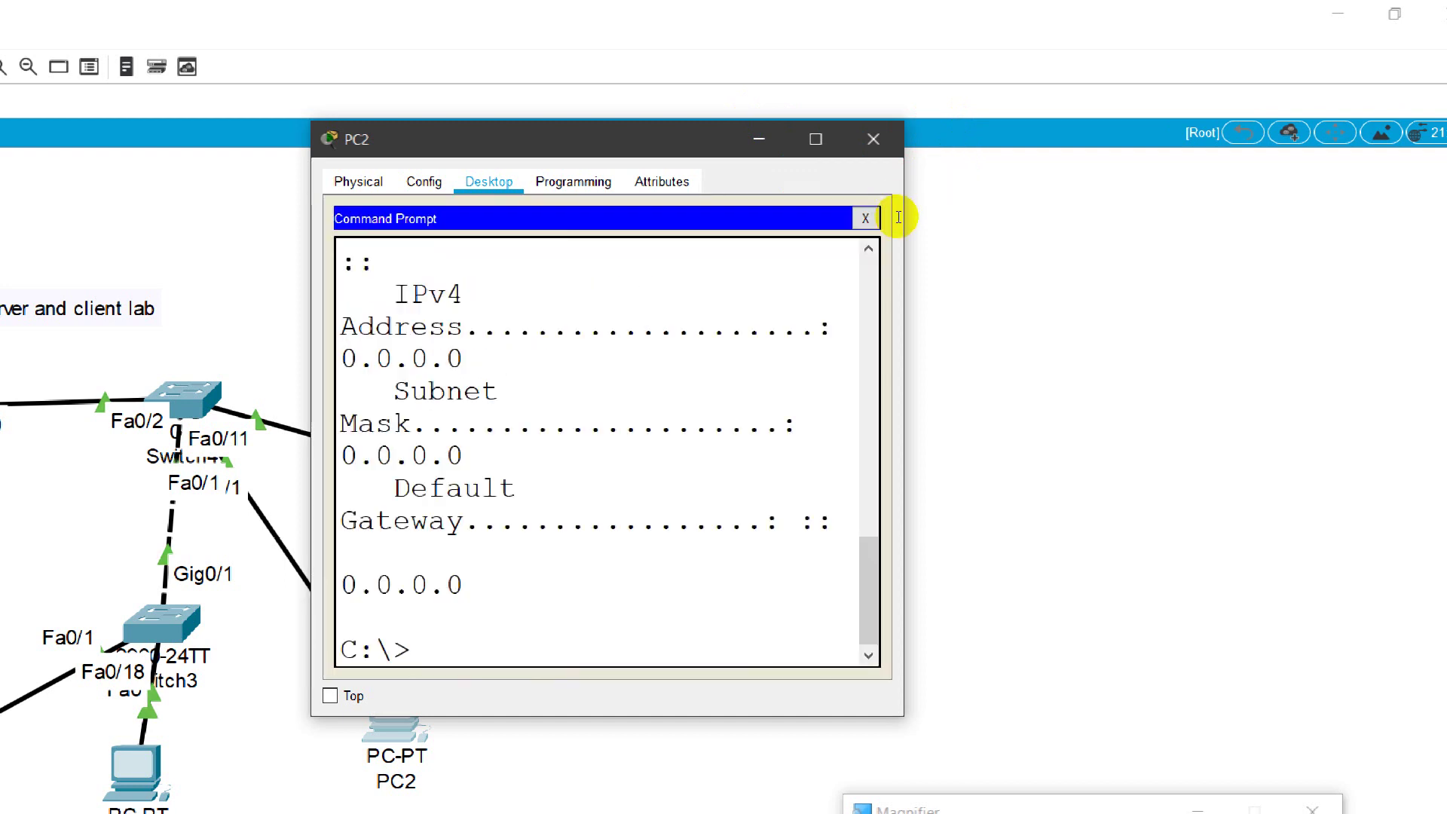
click(815, 139)
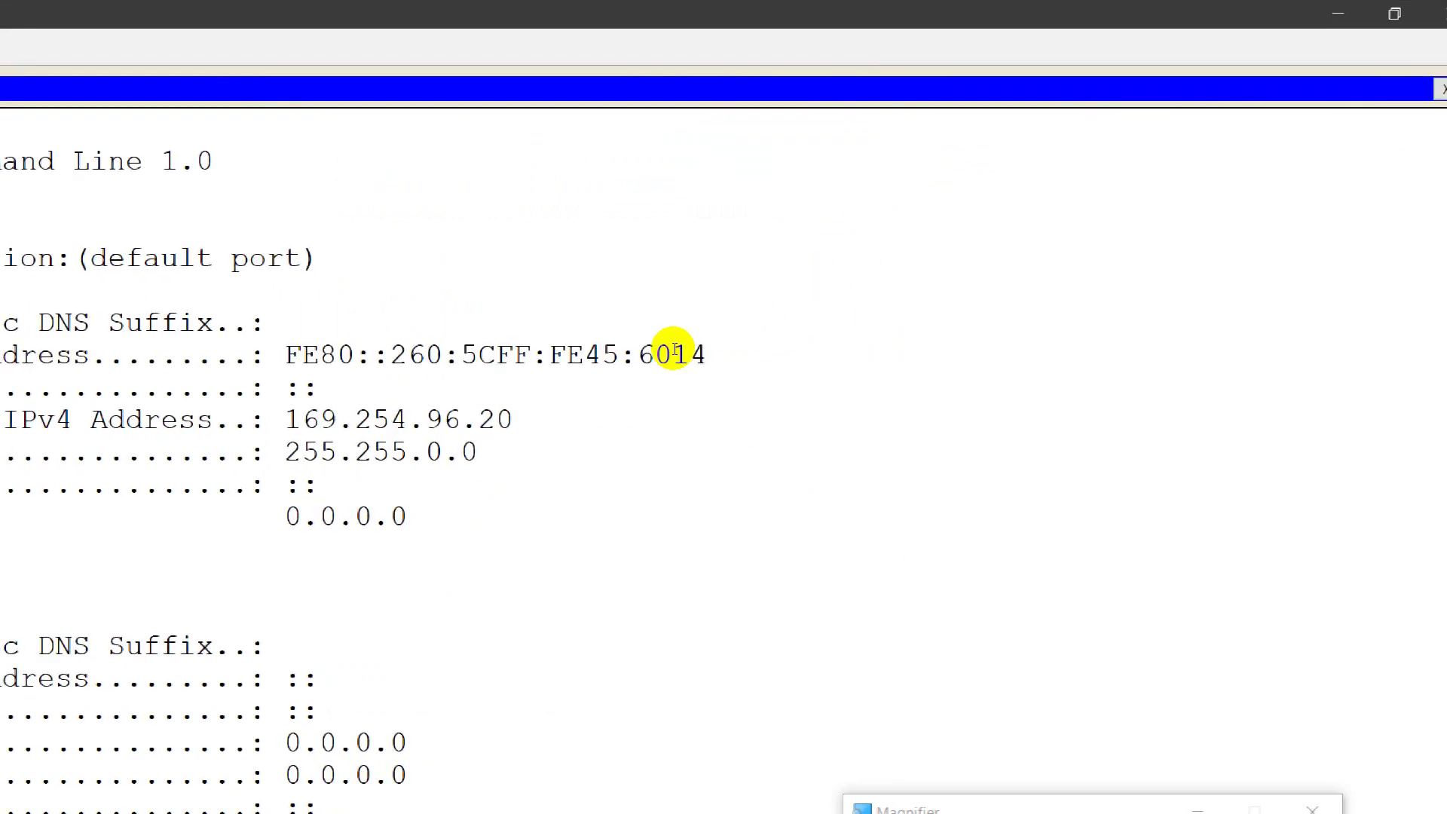
drag(533, 325, 694, 316)
right_click(693, 316)
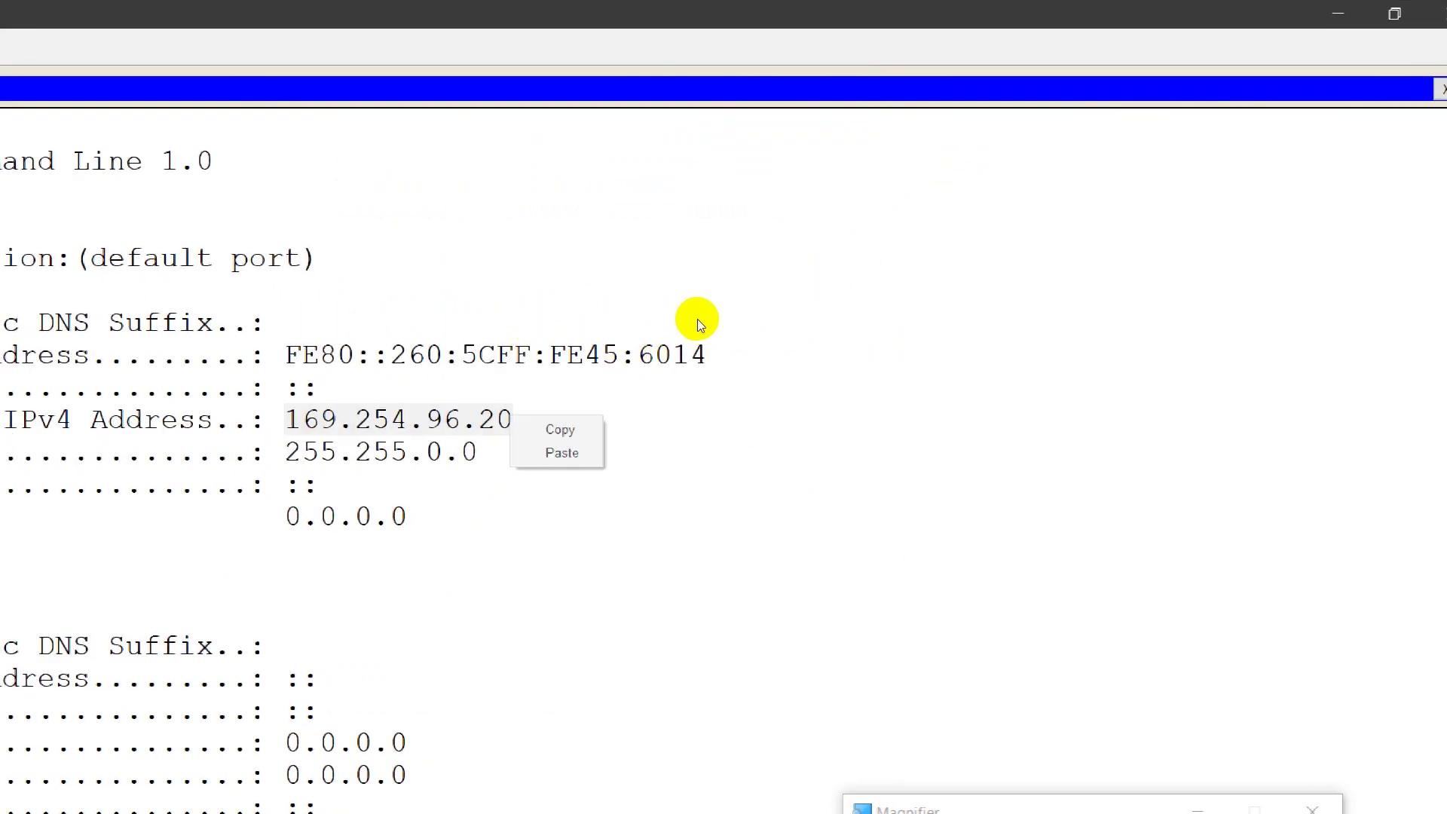
click(724, 329)
click(1433, 12)
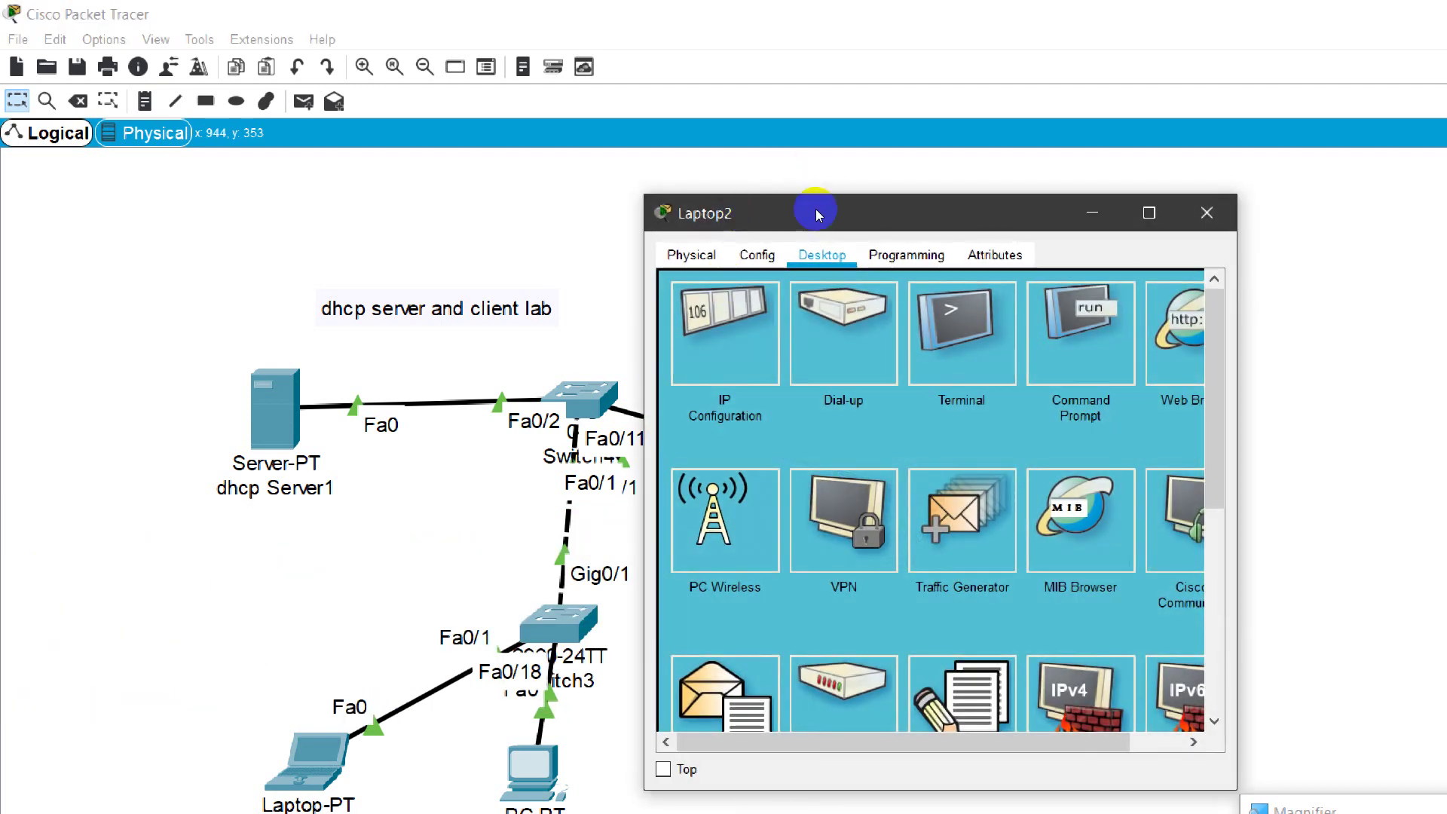
Step: Ping PC2's 169.254.96.20 from Laptop2's prompt with four replies and 0% loss, then close
scroll(789, 428, down, 10)
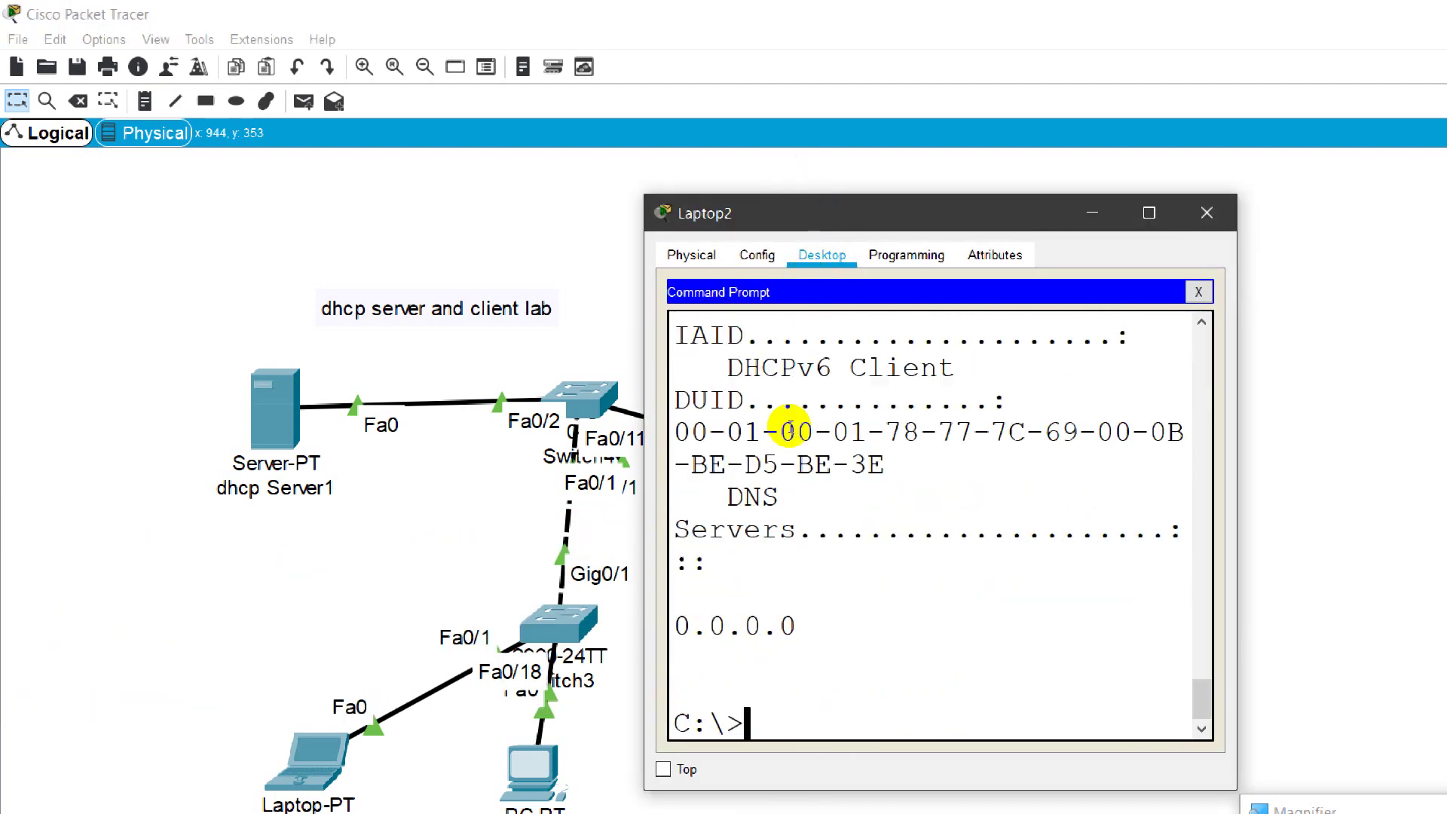
text(ping)
right_click(883, 650)
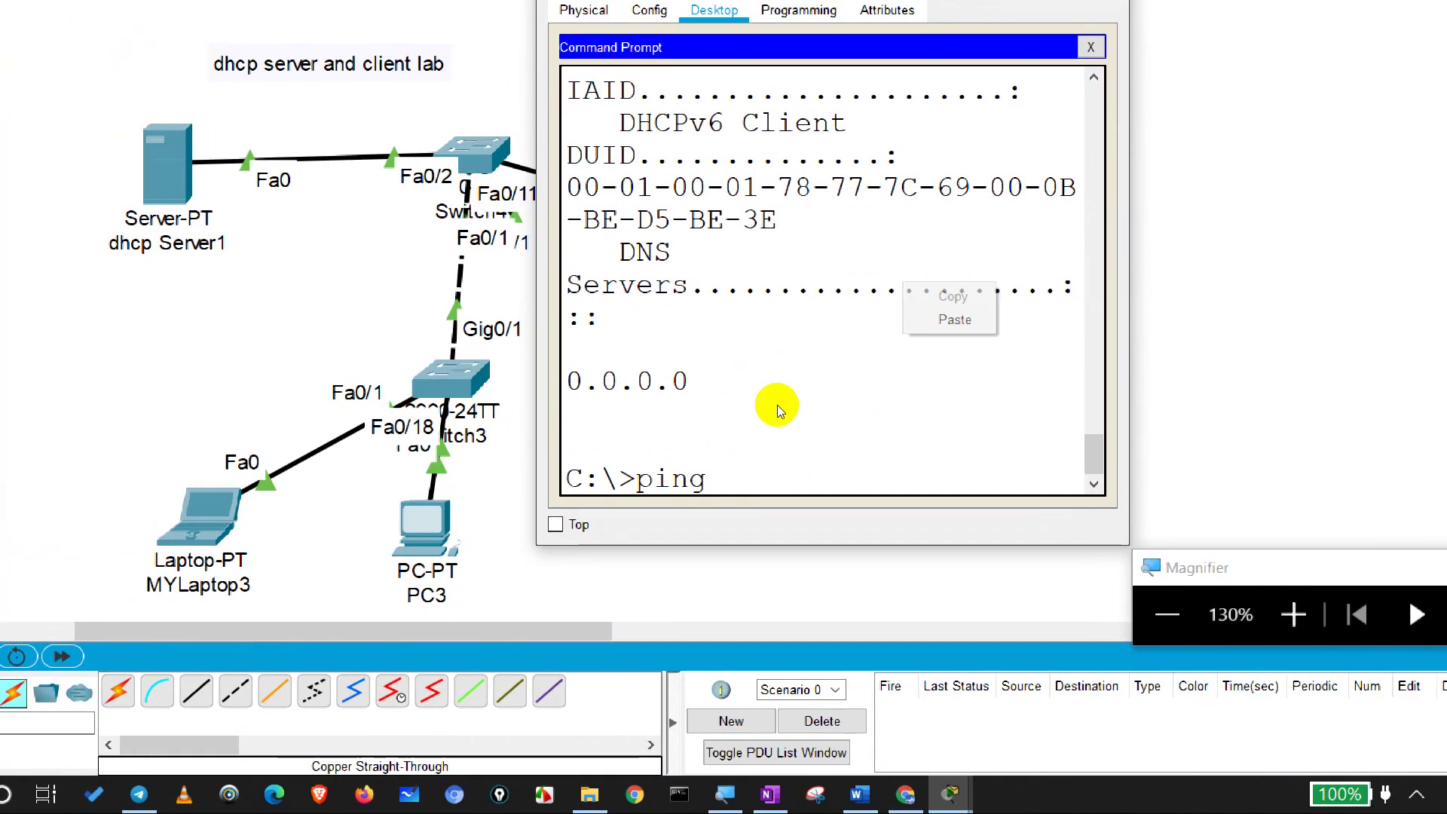
key(Return)
key(Return)
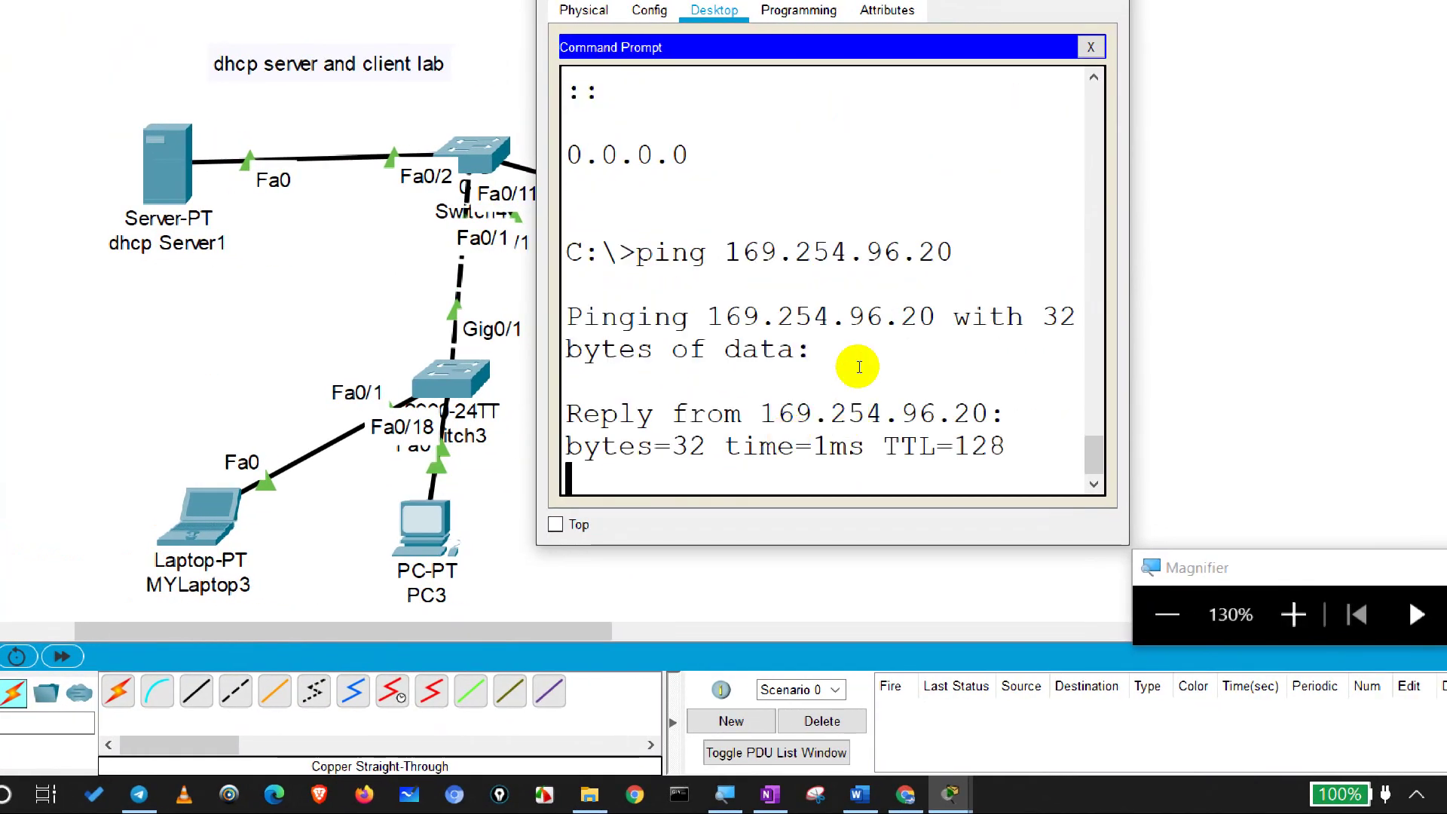
key(super+Up)
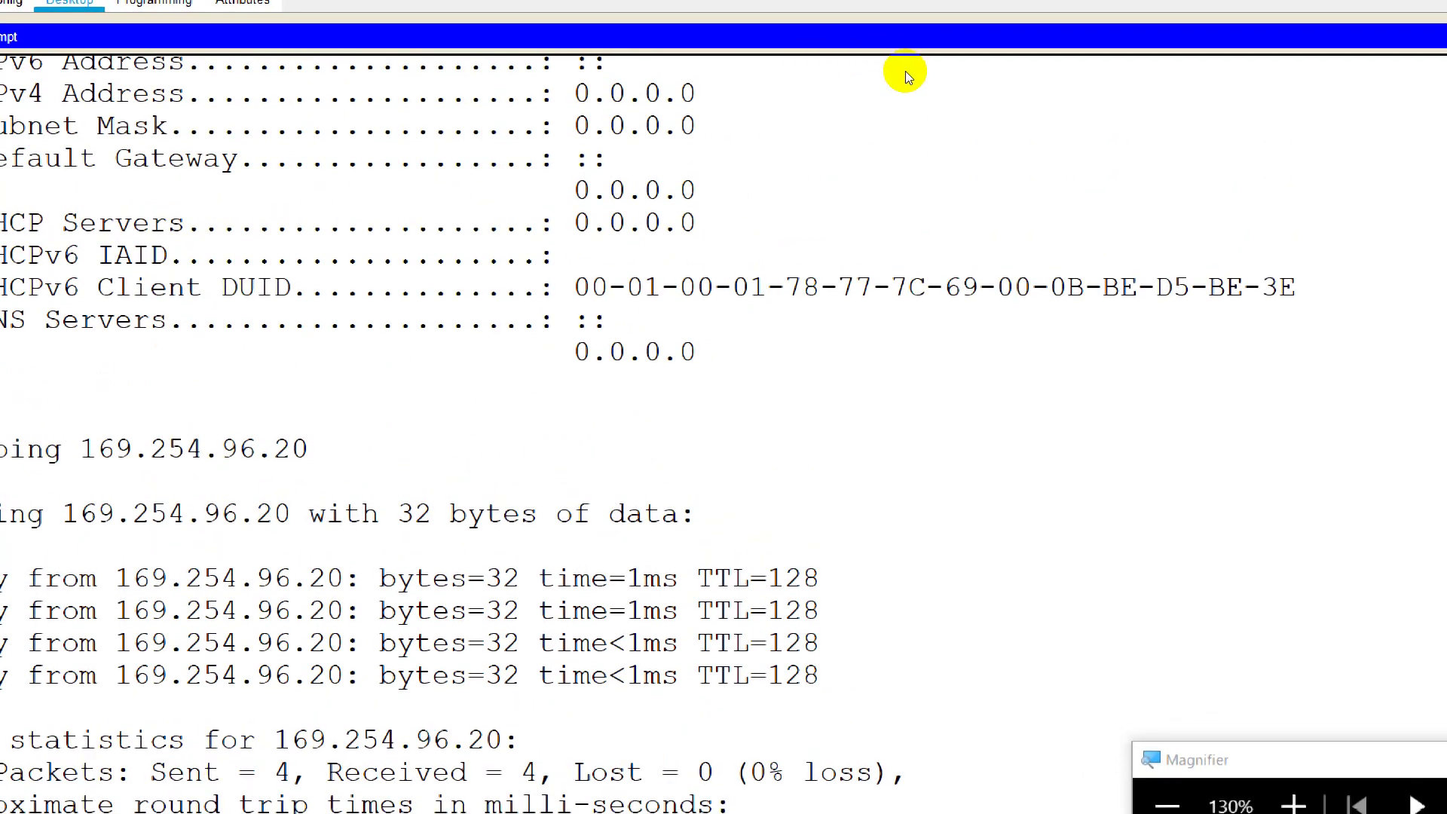
click(1400, 28)
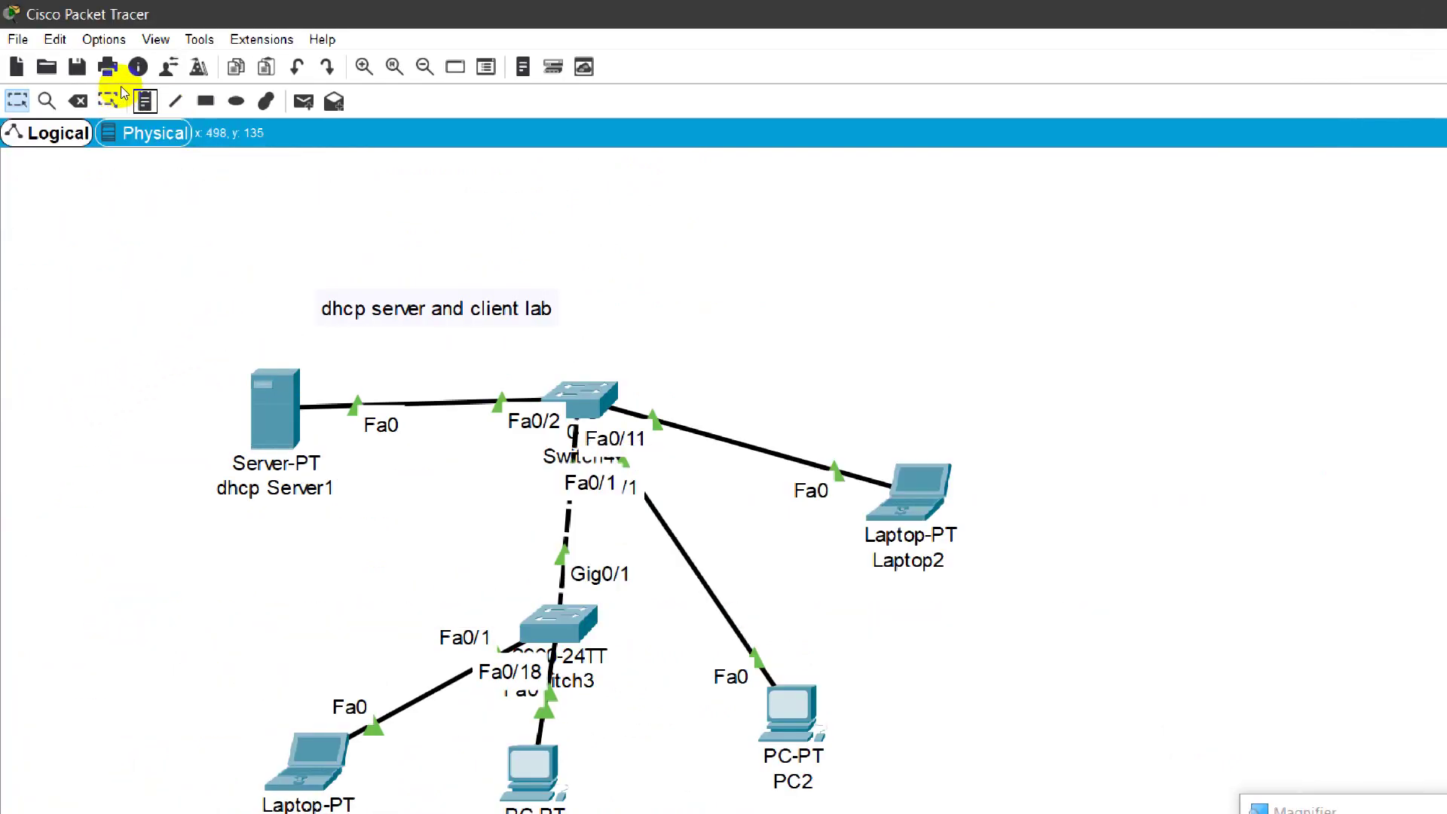
Step: Move the lab title note up and to the left
key(n)
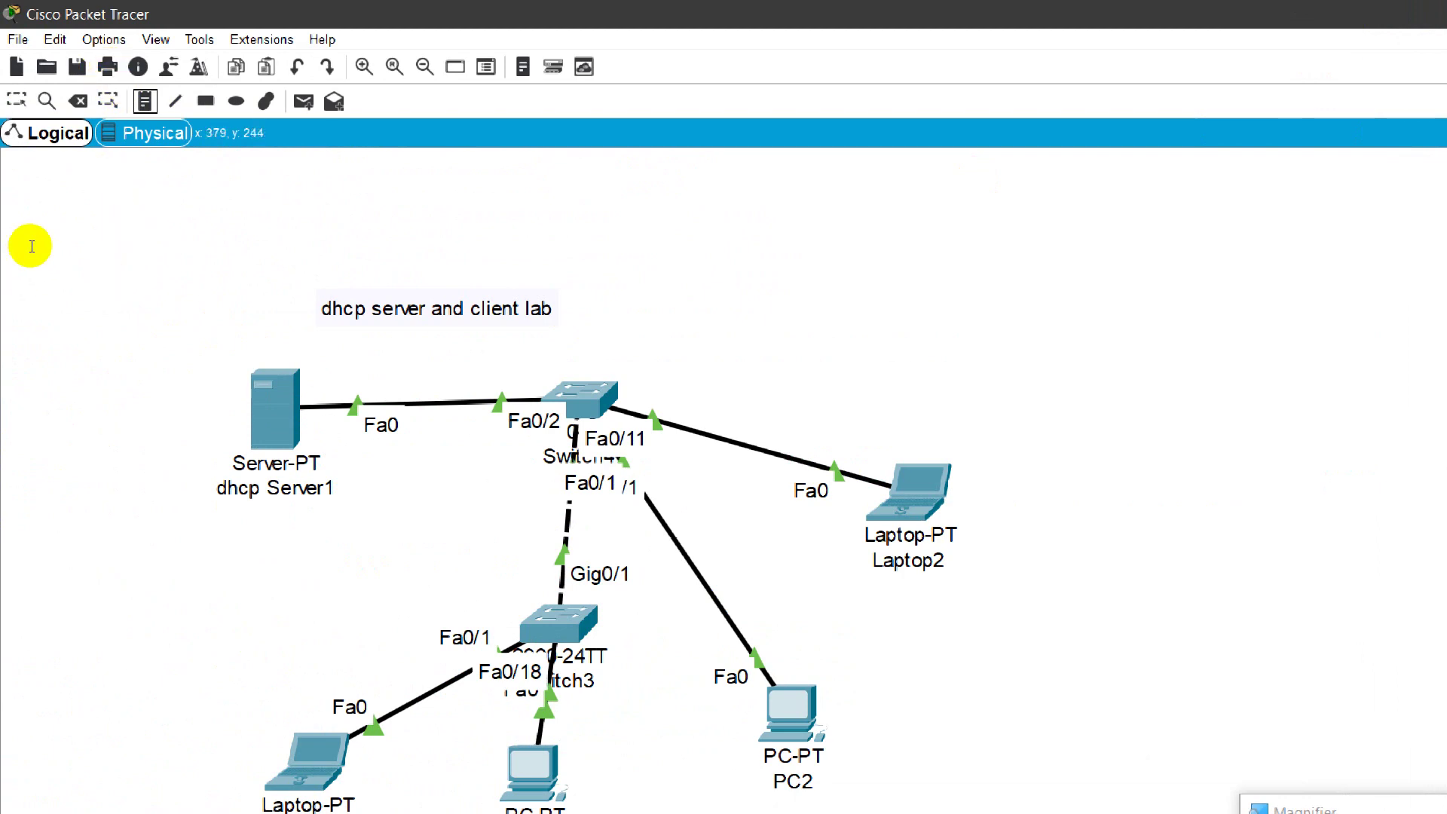
click(28, 245)
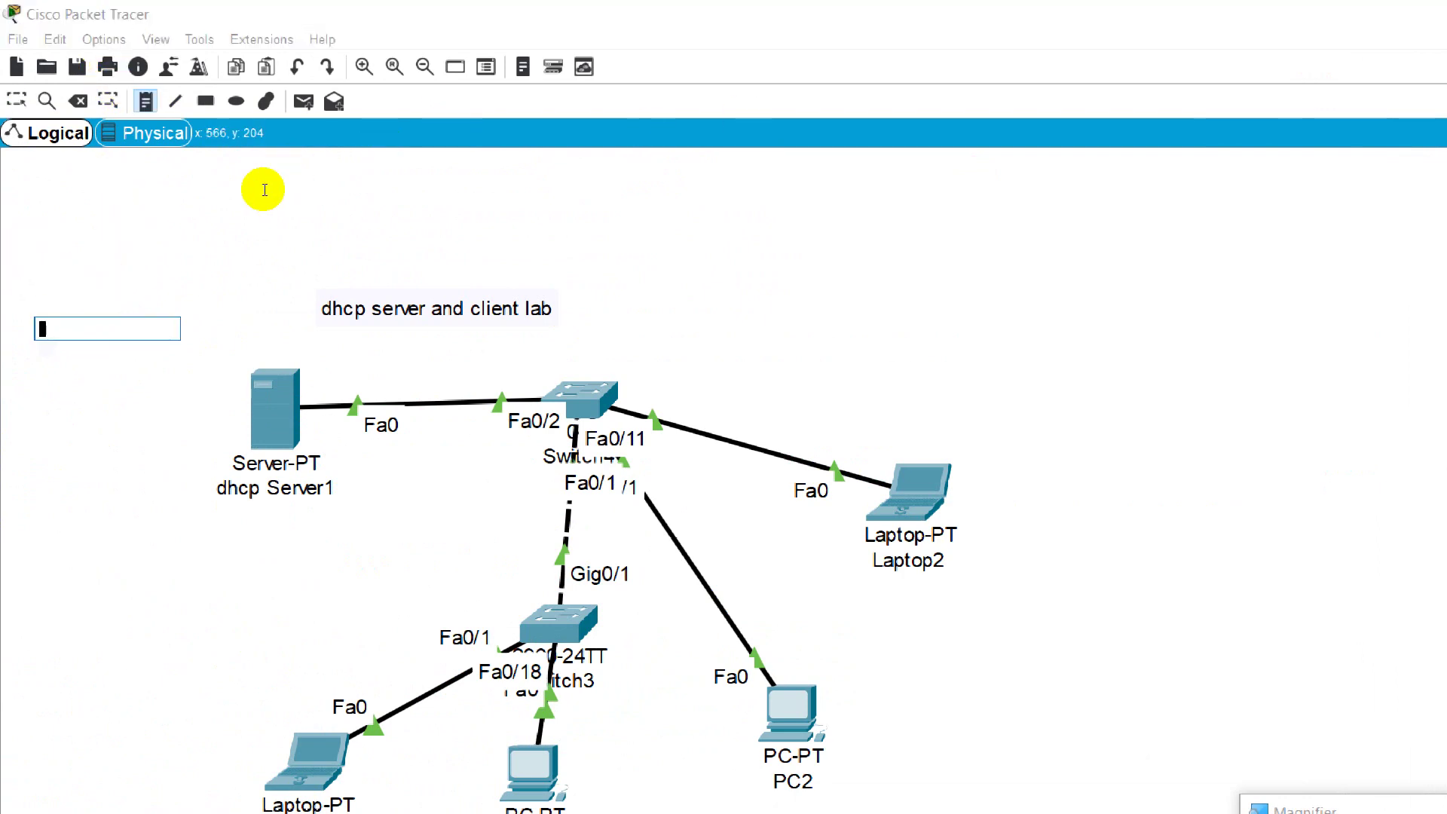
key(Escape)
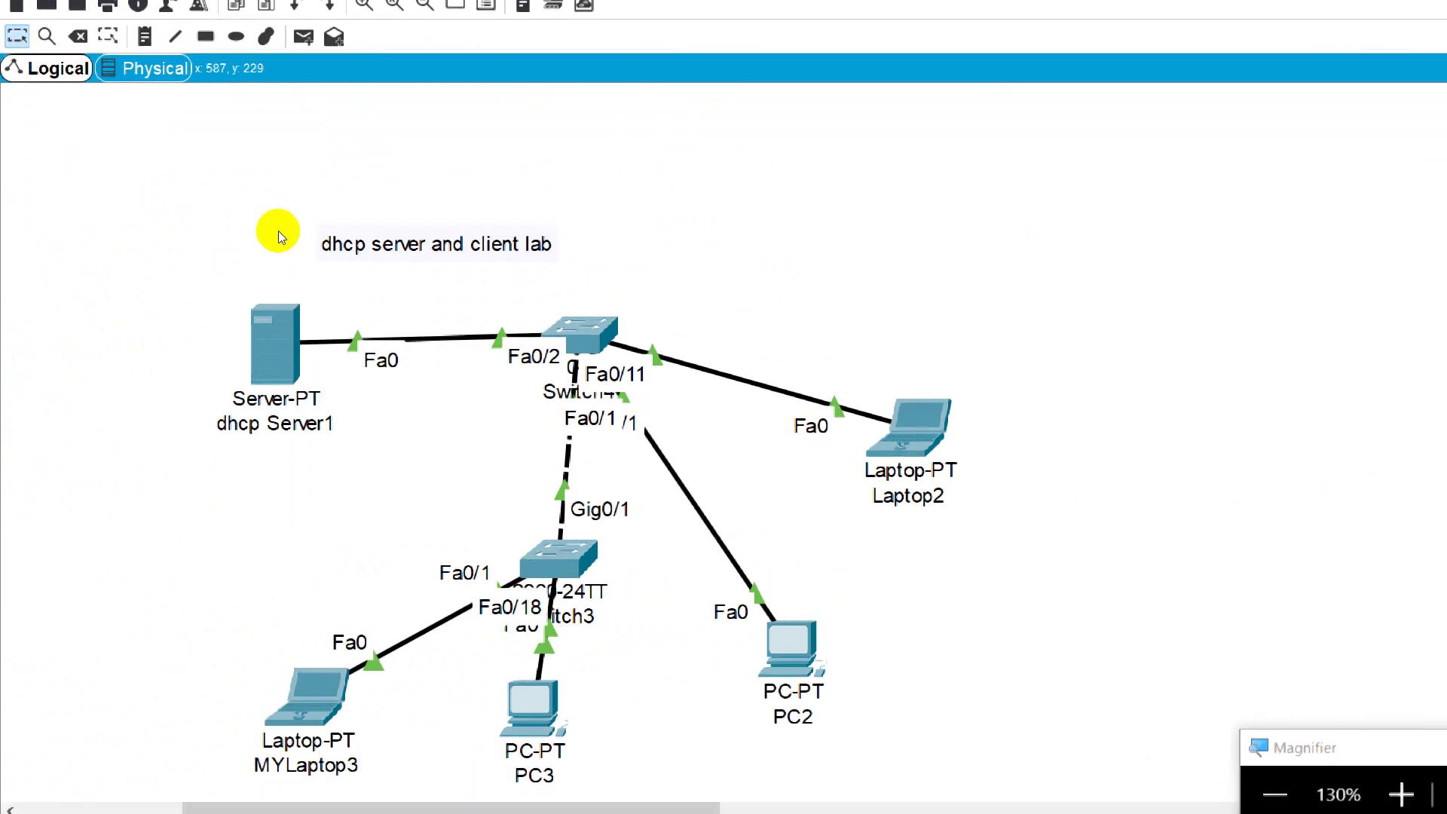
drag(298, 232, 284, 169)
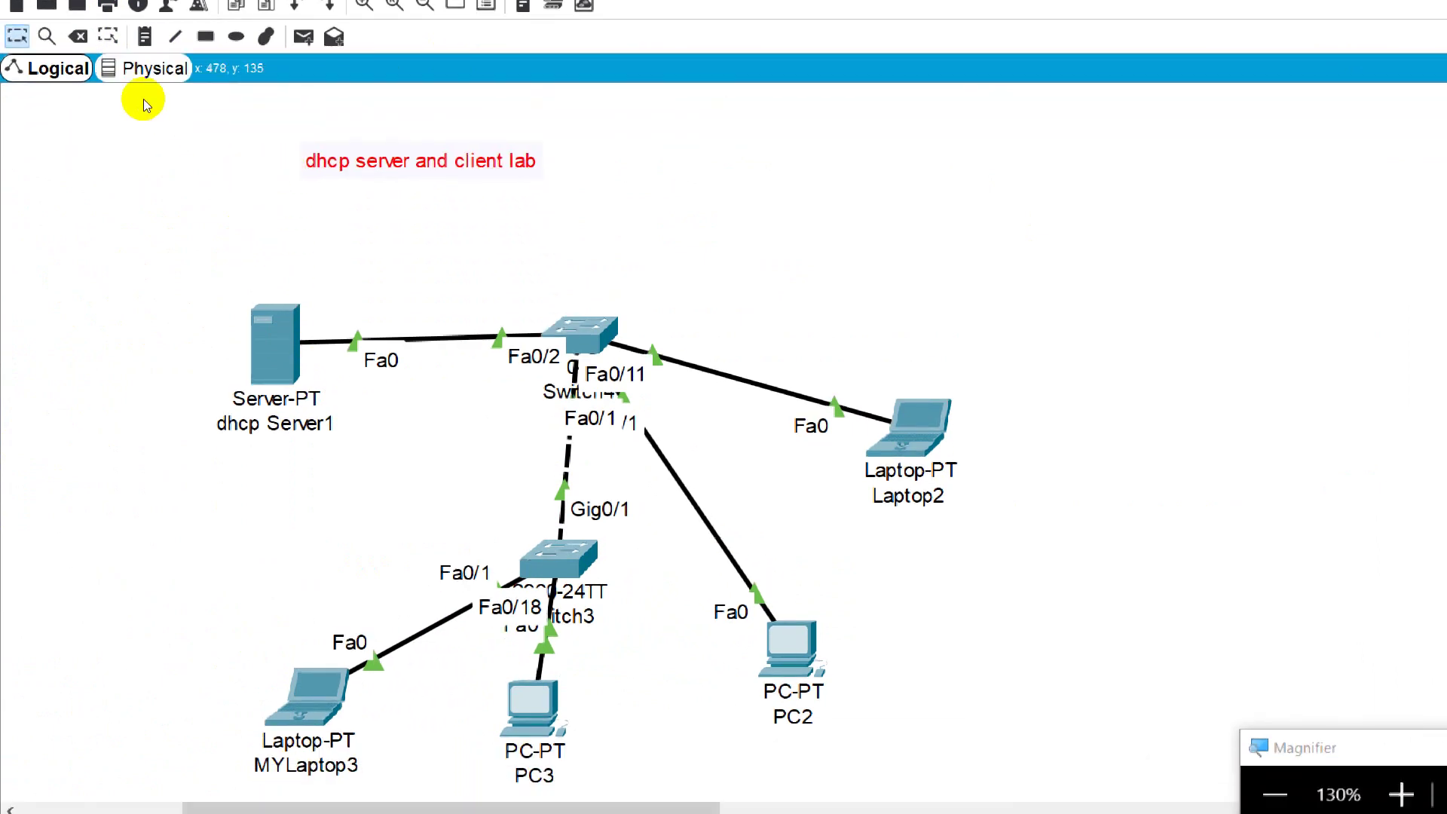
Step: Add a note below the title reading 'network id: 192.168.1.0/24' and 'Default Gatteway: 192.168'
click(145, 36)
click(239, 217)
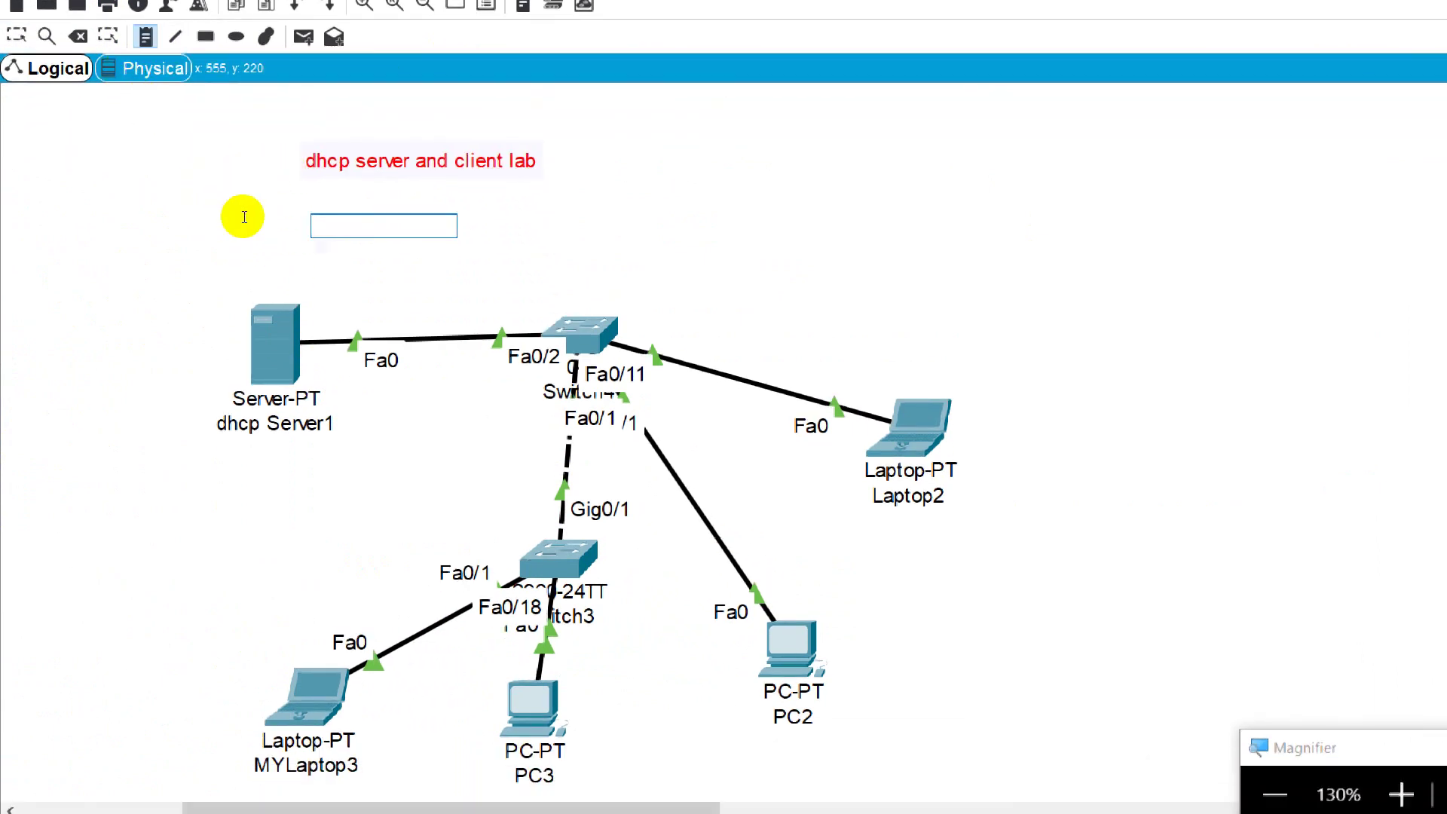
text(netw)
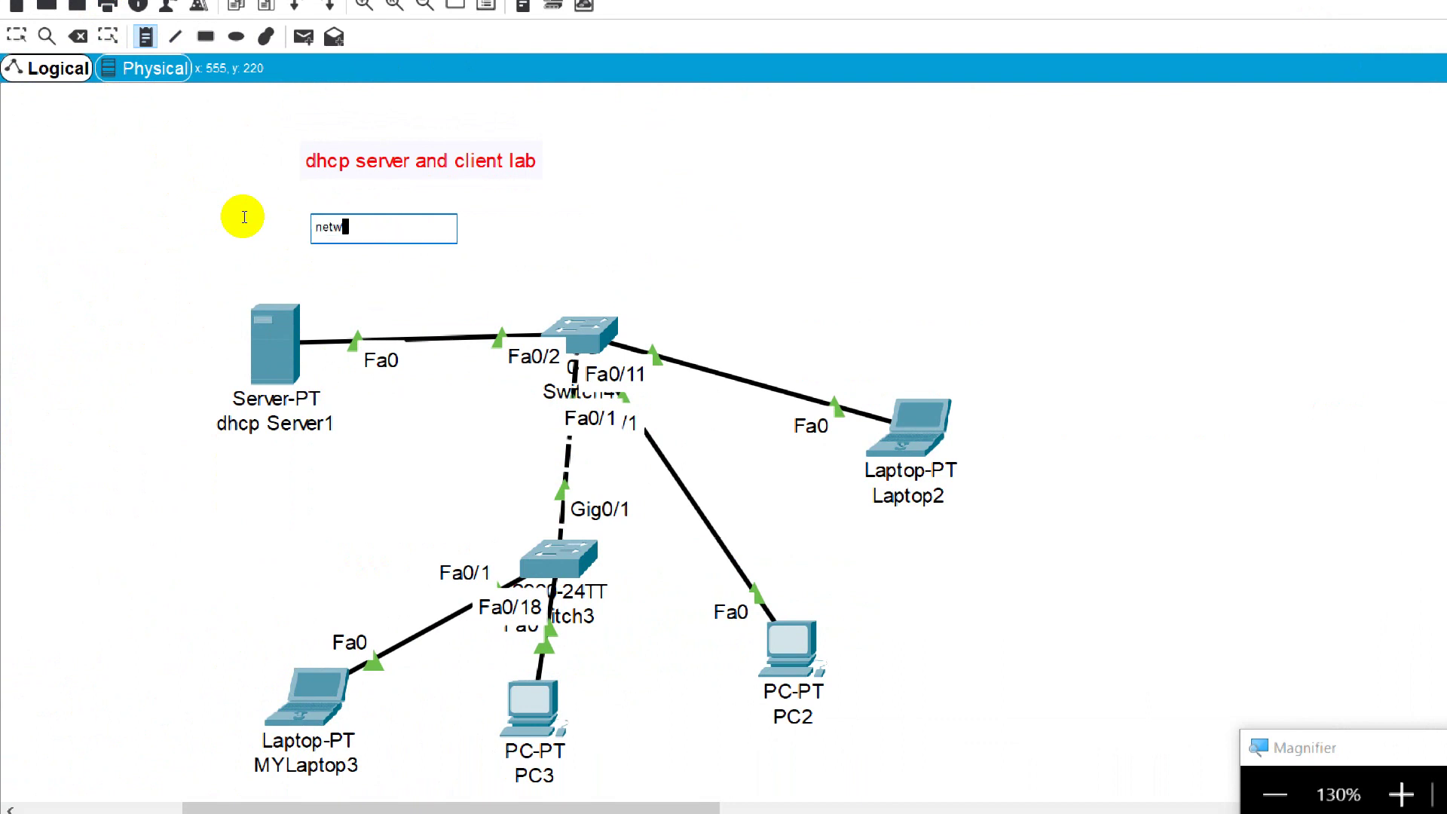
text(ork id: 192.168.1.0/)
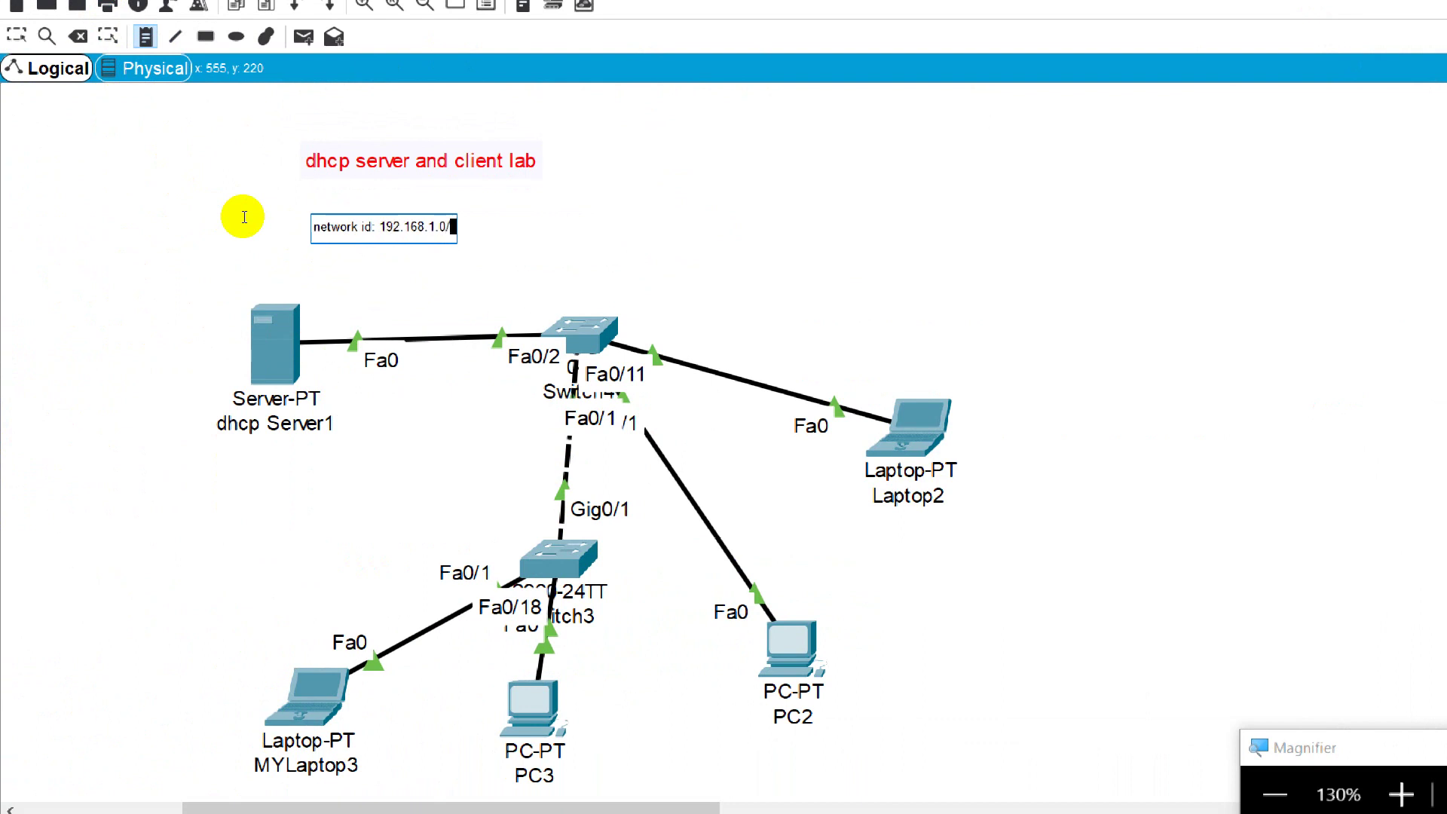
text(24)
key(Return)
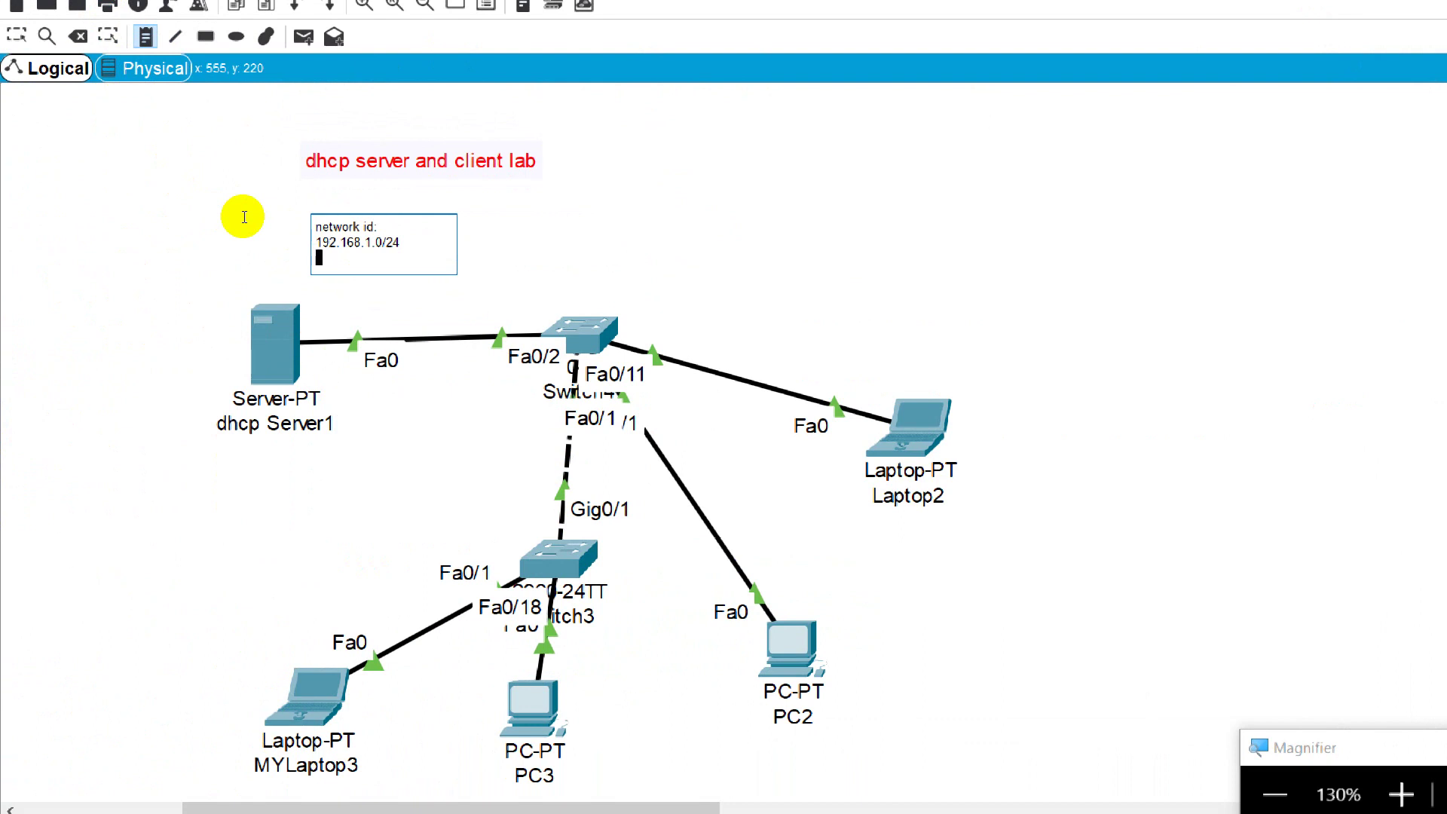
text(Def)
text(ault G)
text(attewa)
text(y)
text(: 192.168)
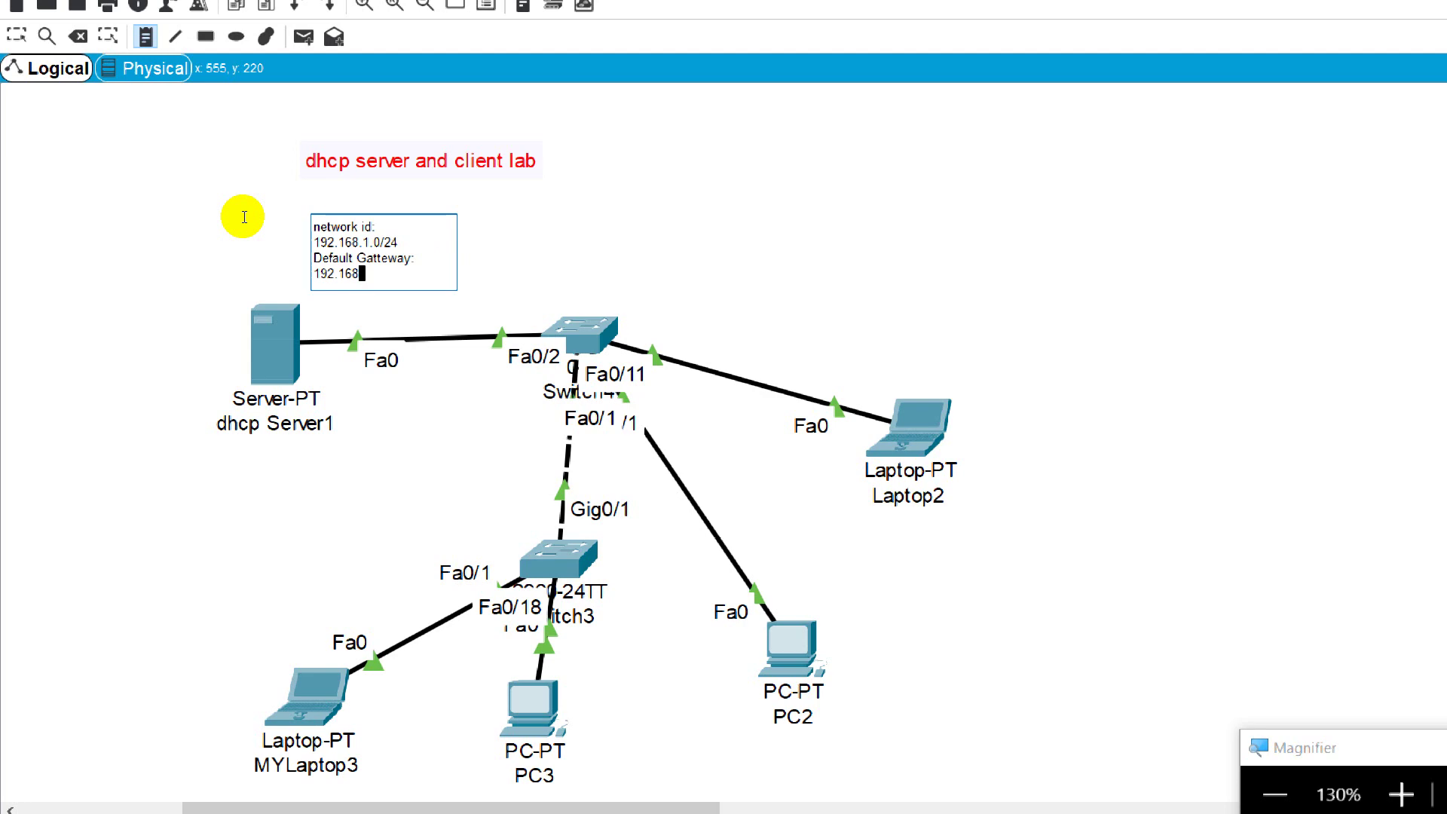
click(735, 155)
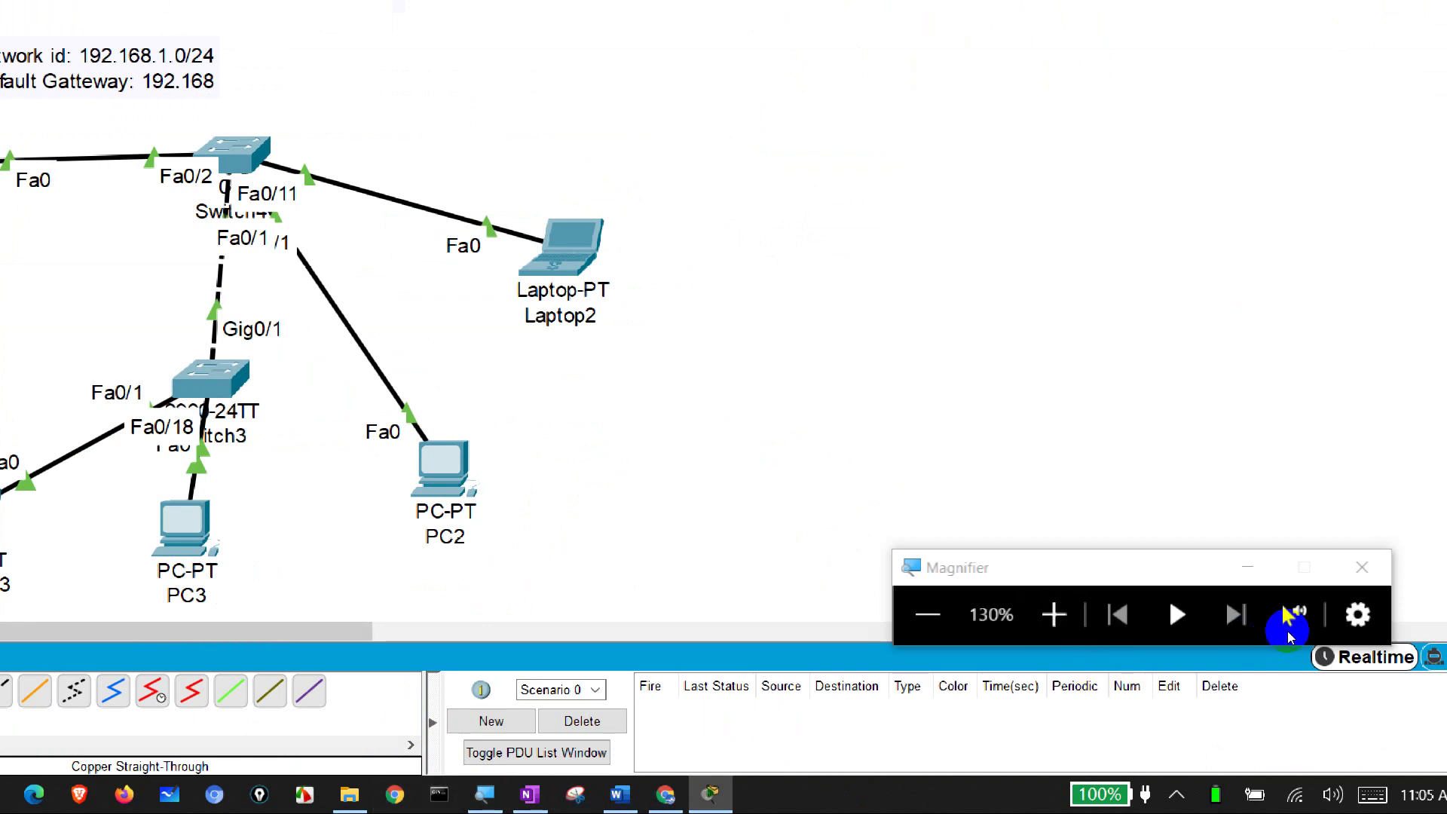
Step: Edit the network note to finish gateway 192.168.1.1 and add DNS Server 8.8.8.8 and 1.1.1.1
click(1362, 567)
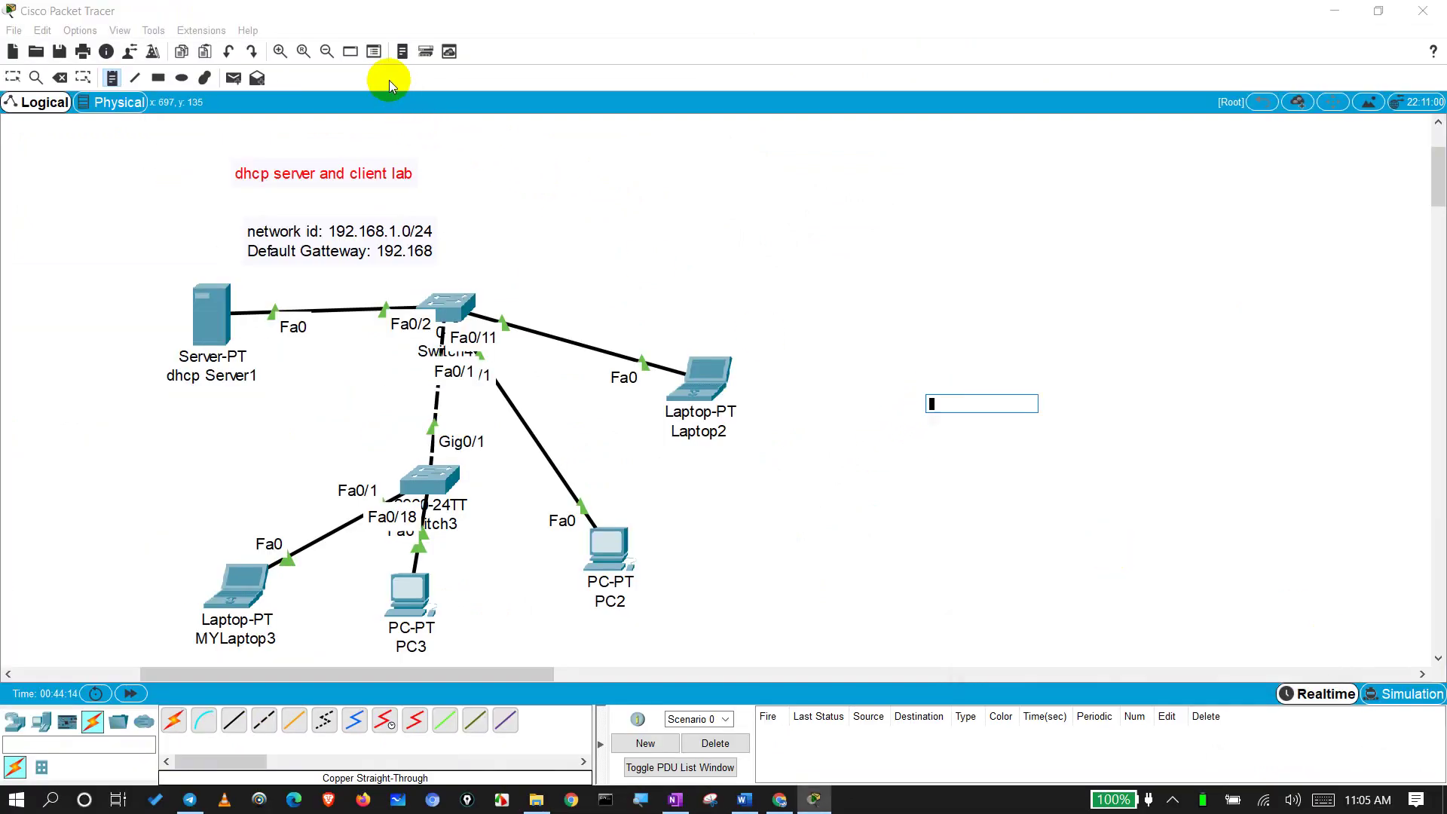
click(279, 51)
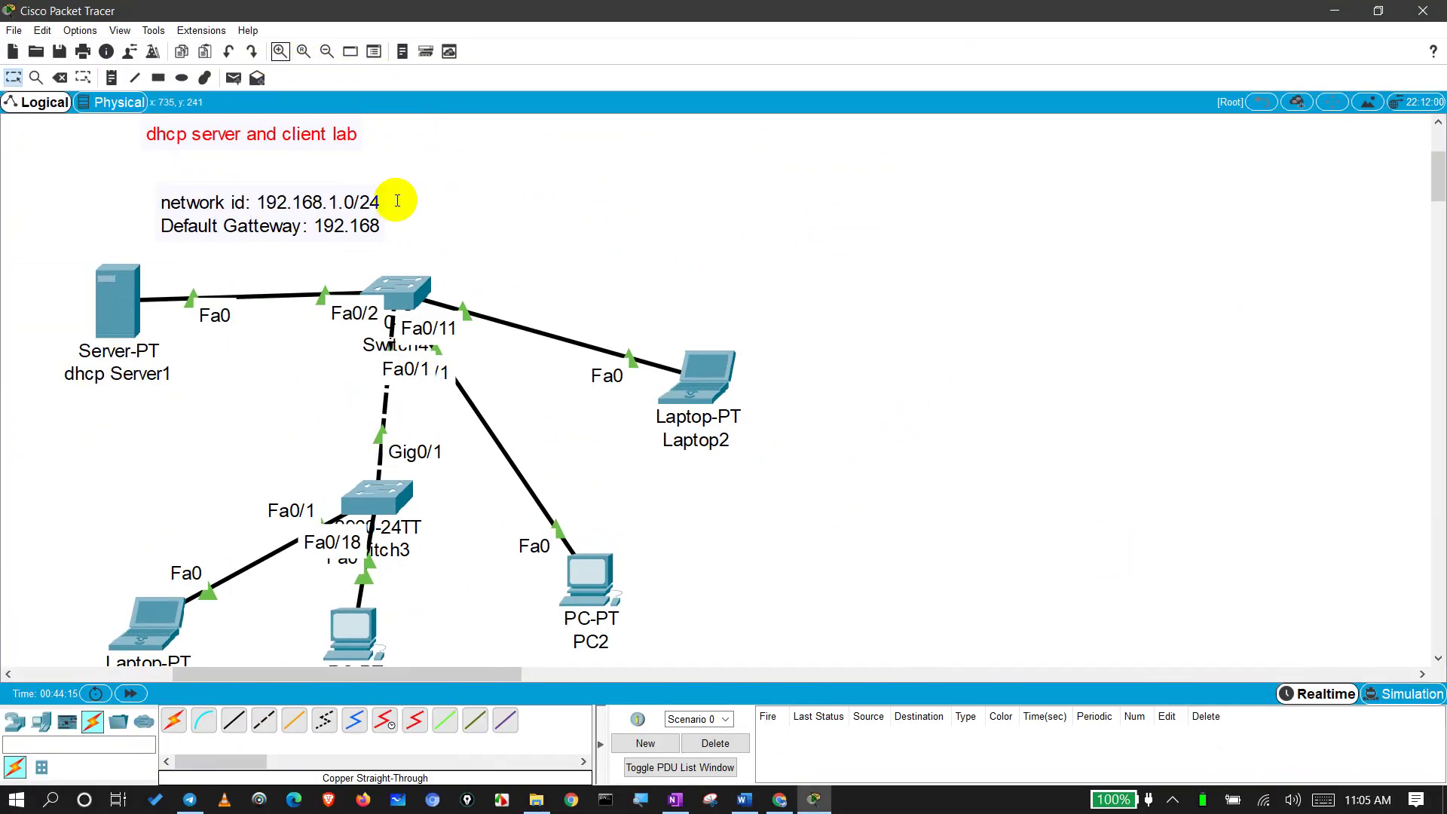
double_click(362, 220)
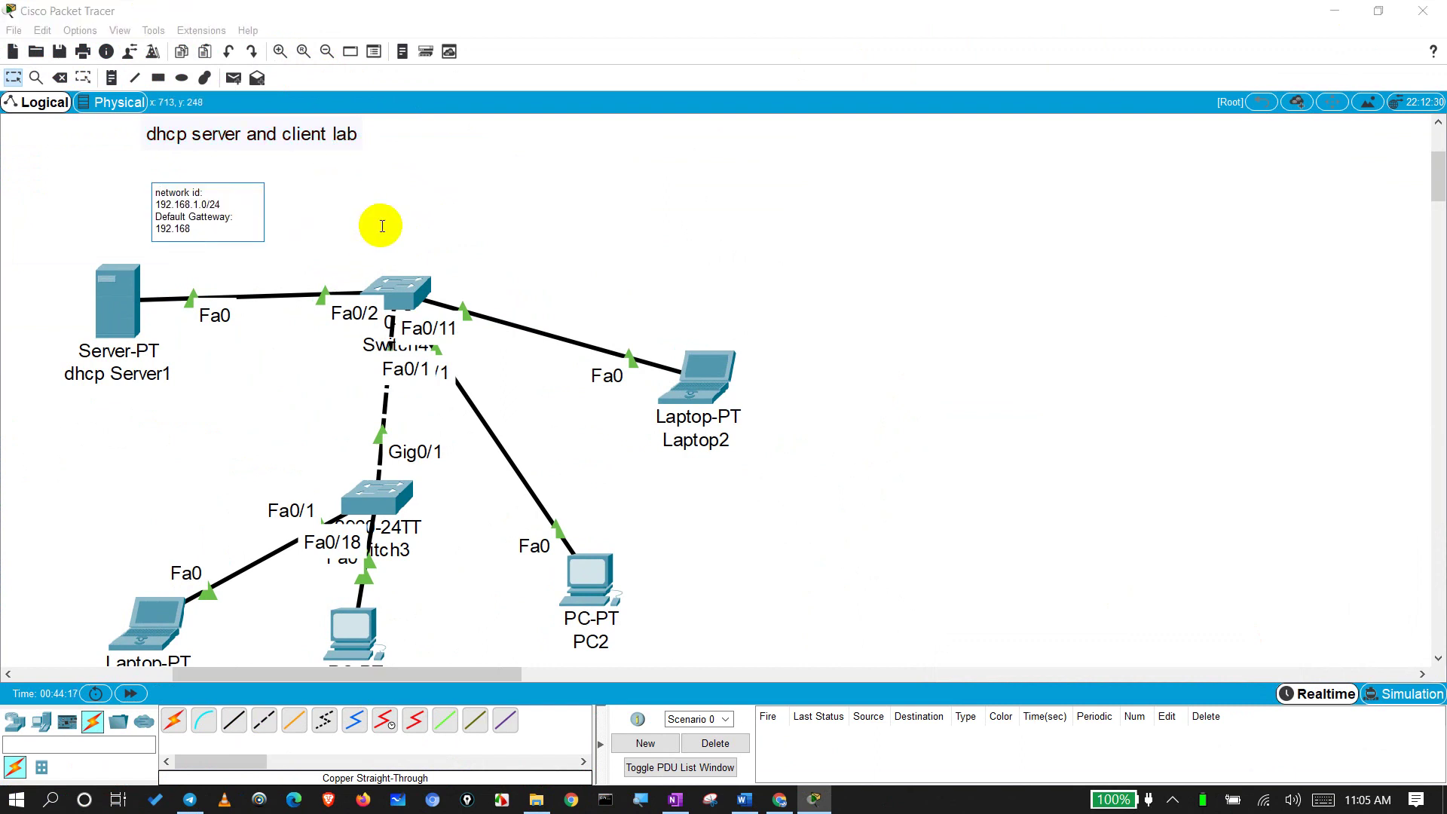
click(229, 235)
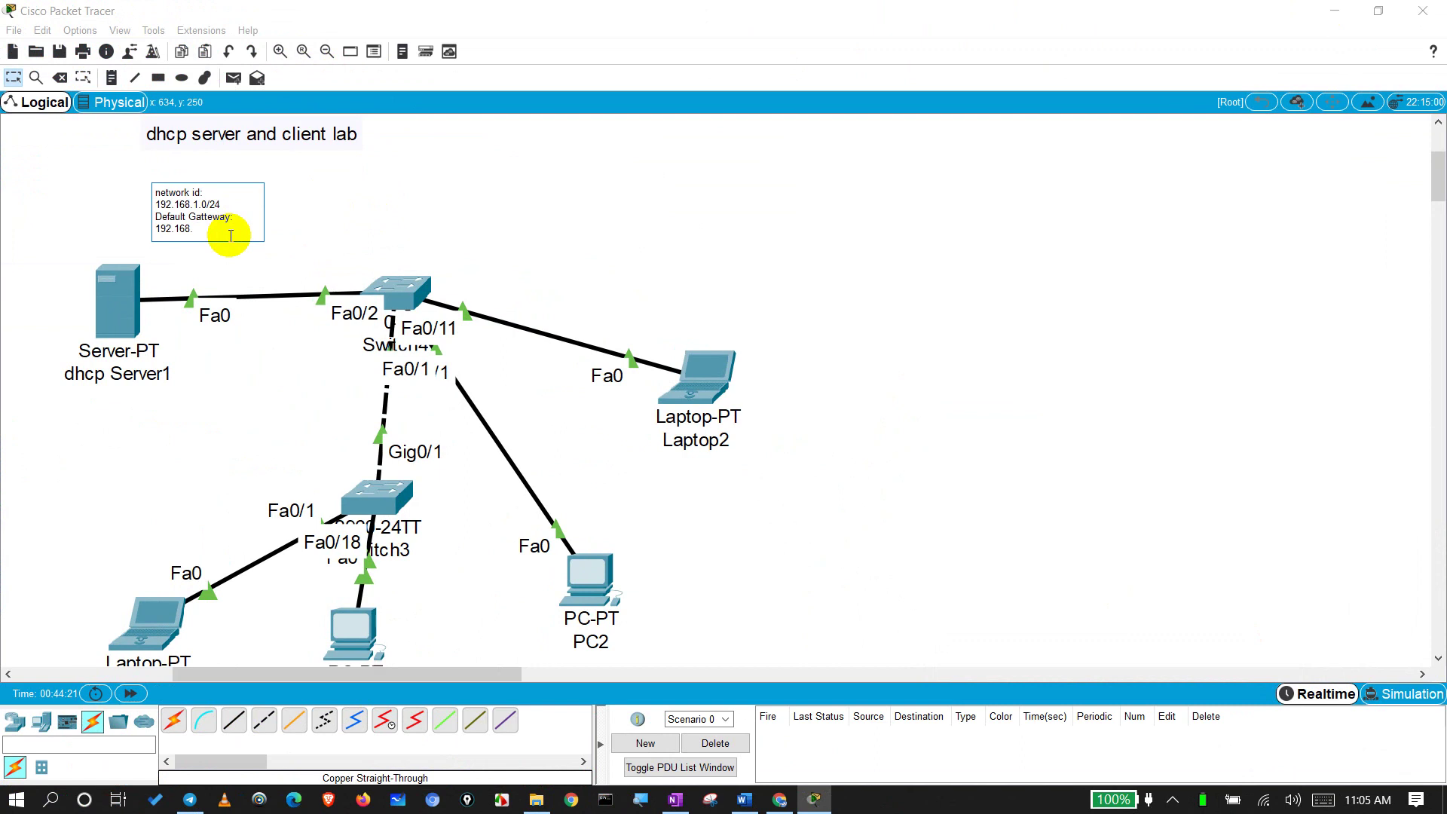
key(Return)
text(DNS Serve)
text(r 8.8.8.8)
key(Return)
text(1.1.1.1)
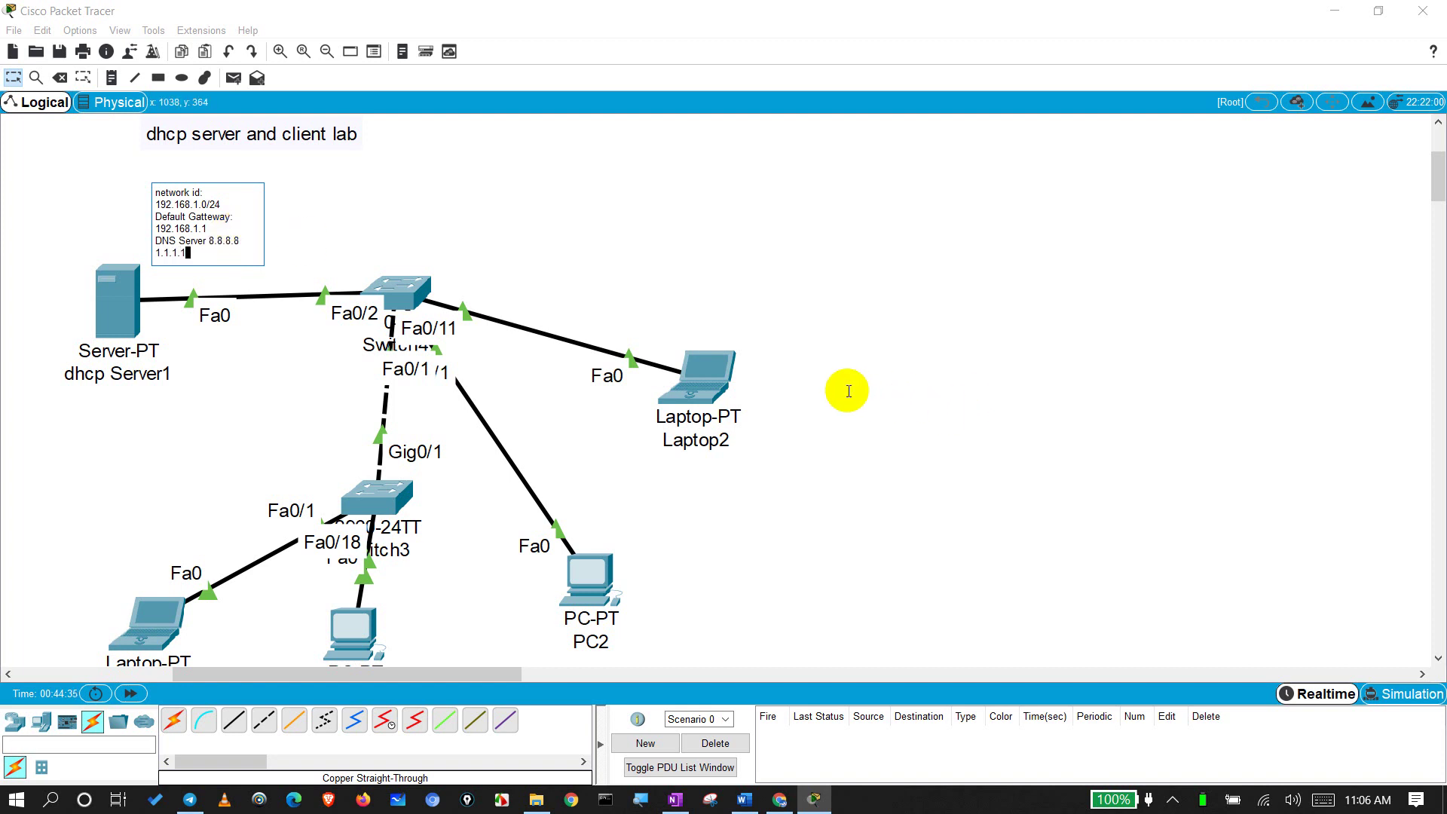
click(795, 313)
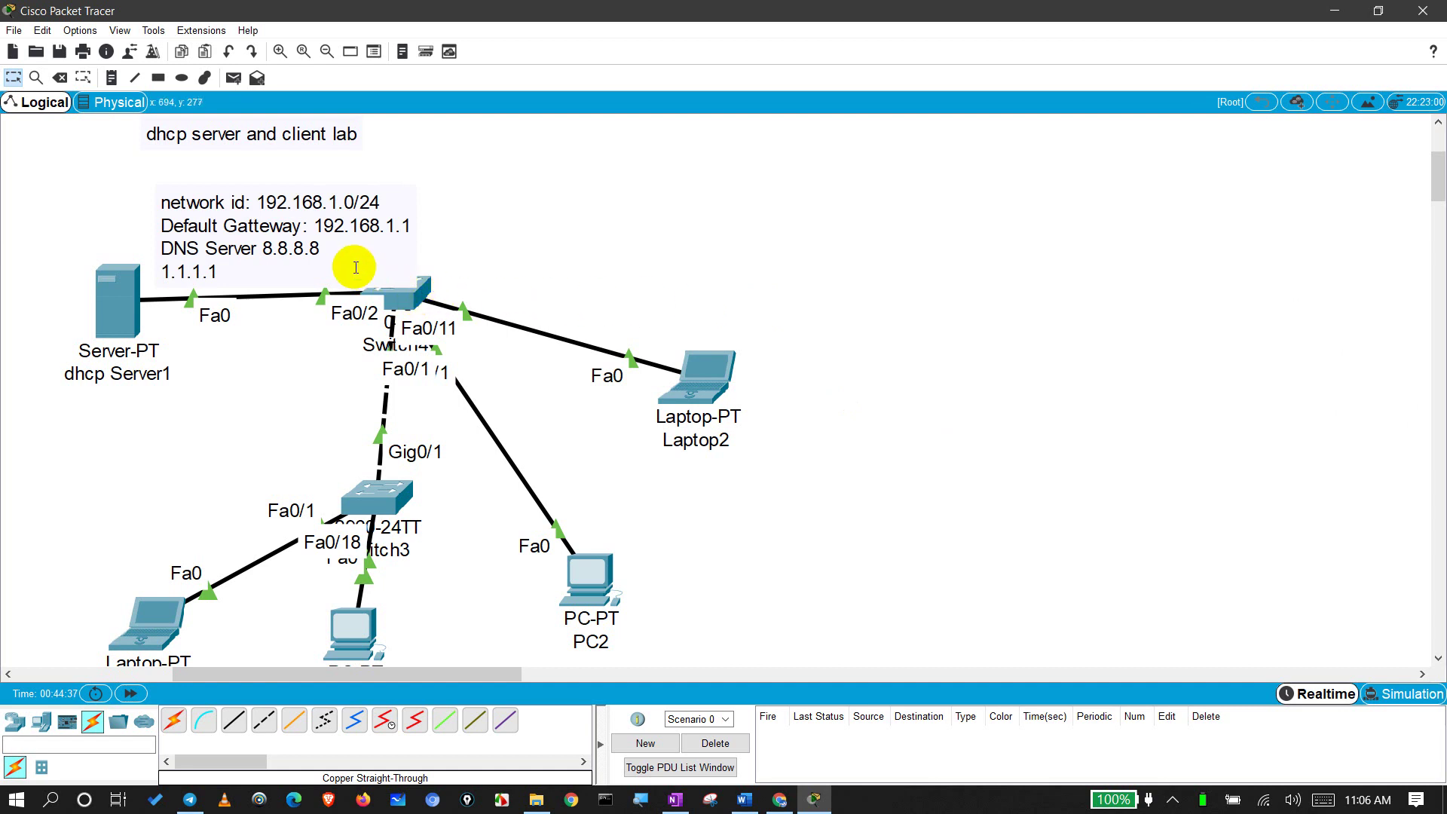
Step: Reposition the network note up and left, above the server
drag(343, 244, 335, 224)
click(641, 247)
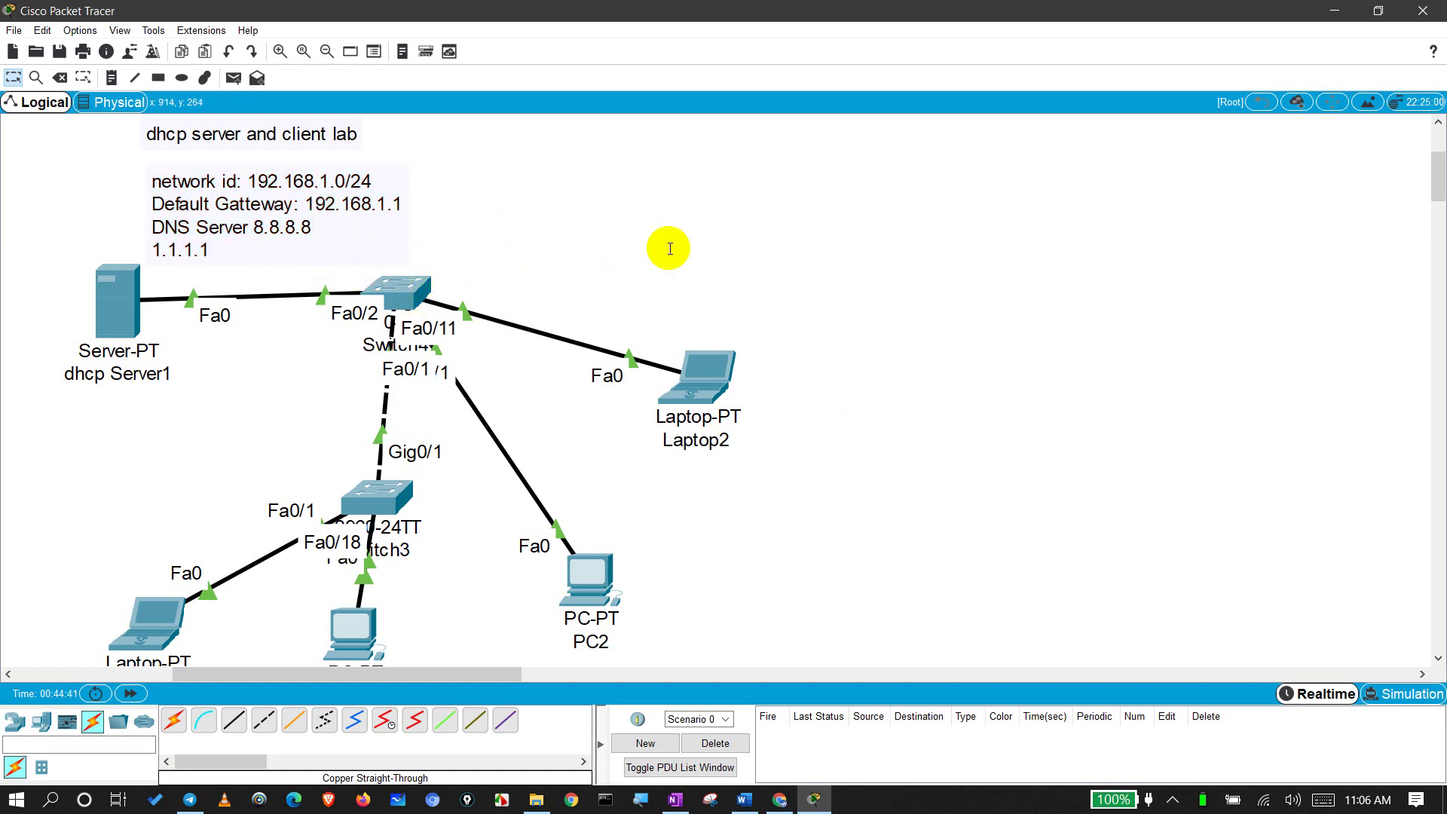
drag(858, 256, 4, 658)
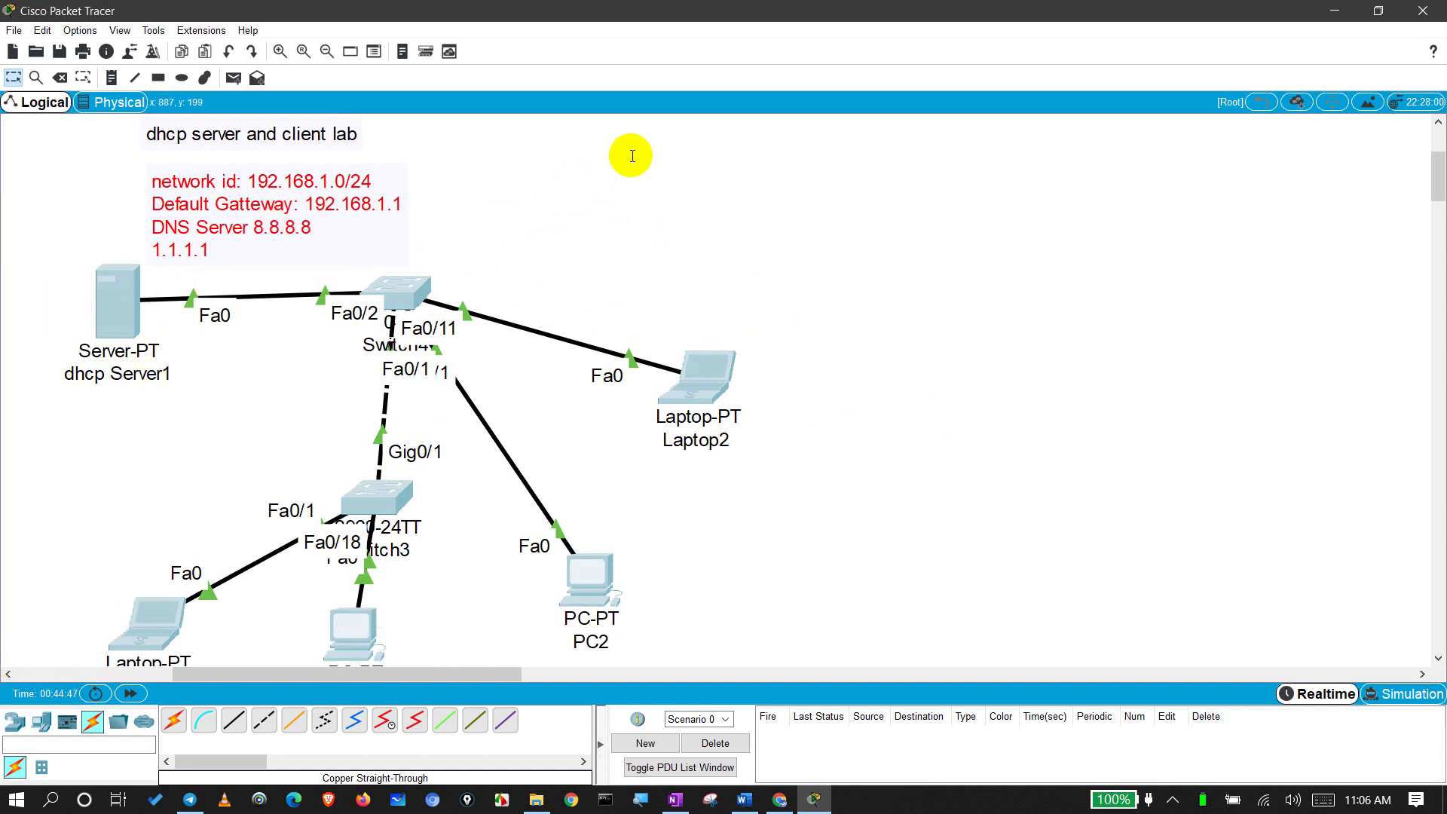
click(640, 193)
drag(215, 180, 188, 173)
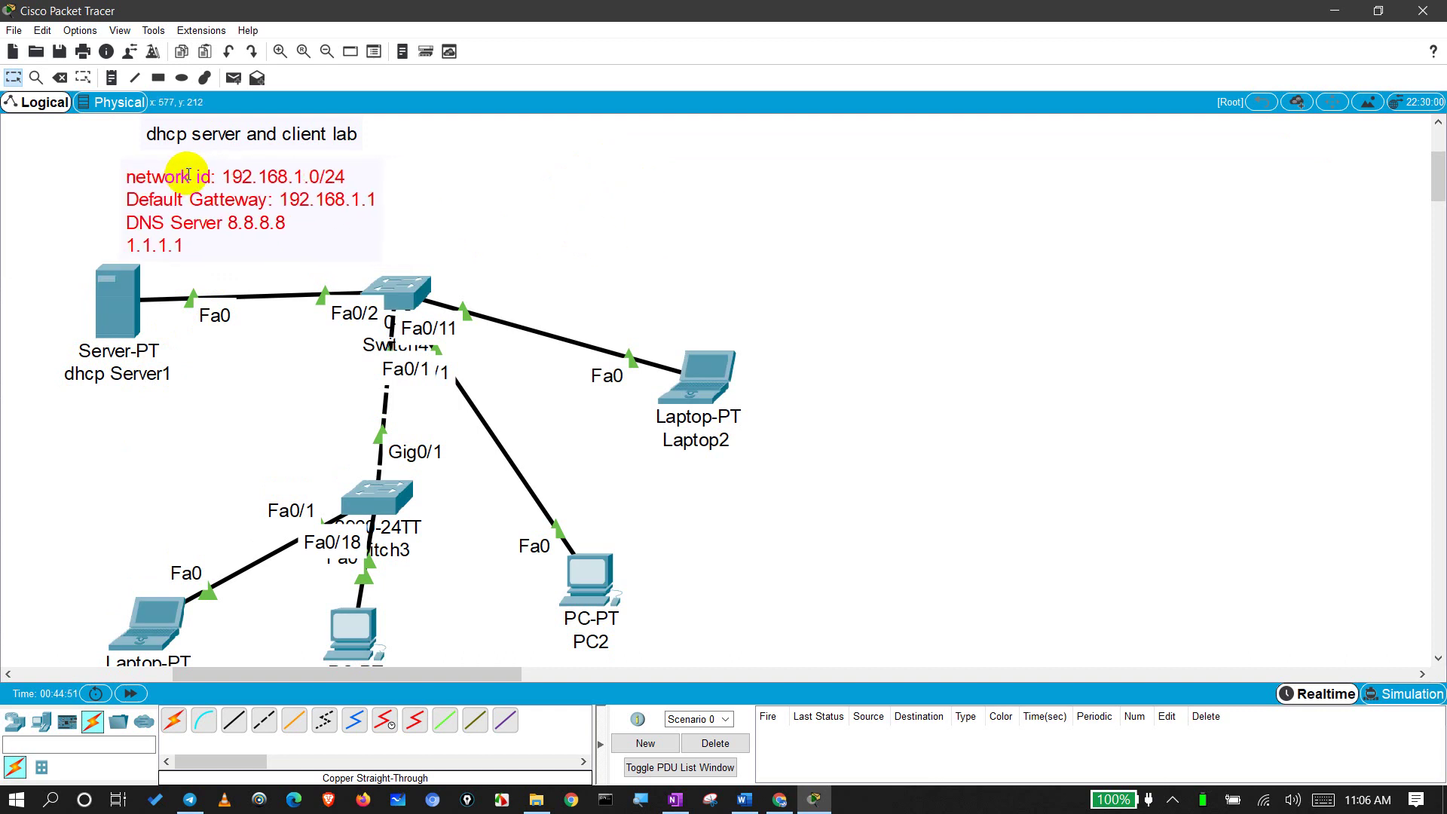
drag(455, 175, 113, 223)
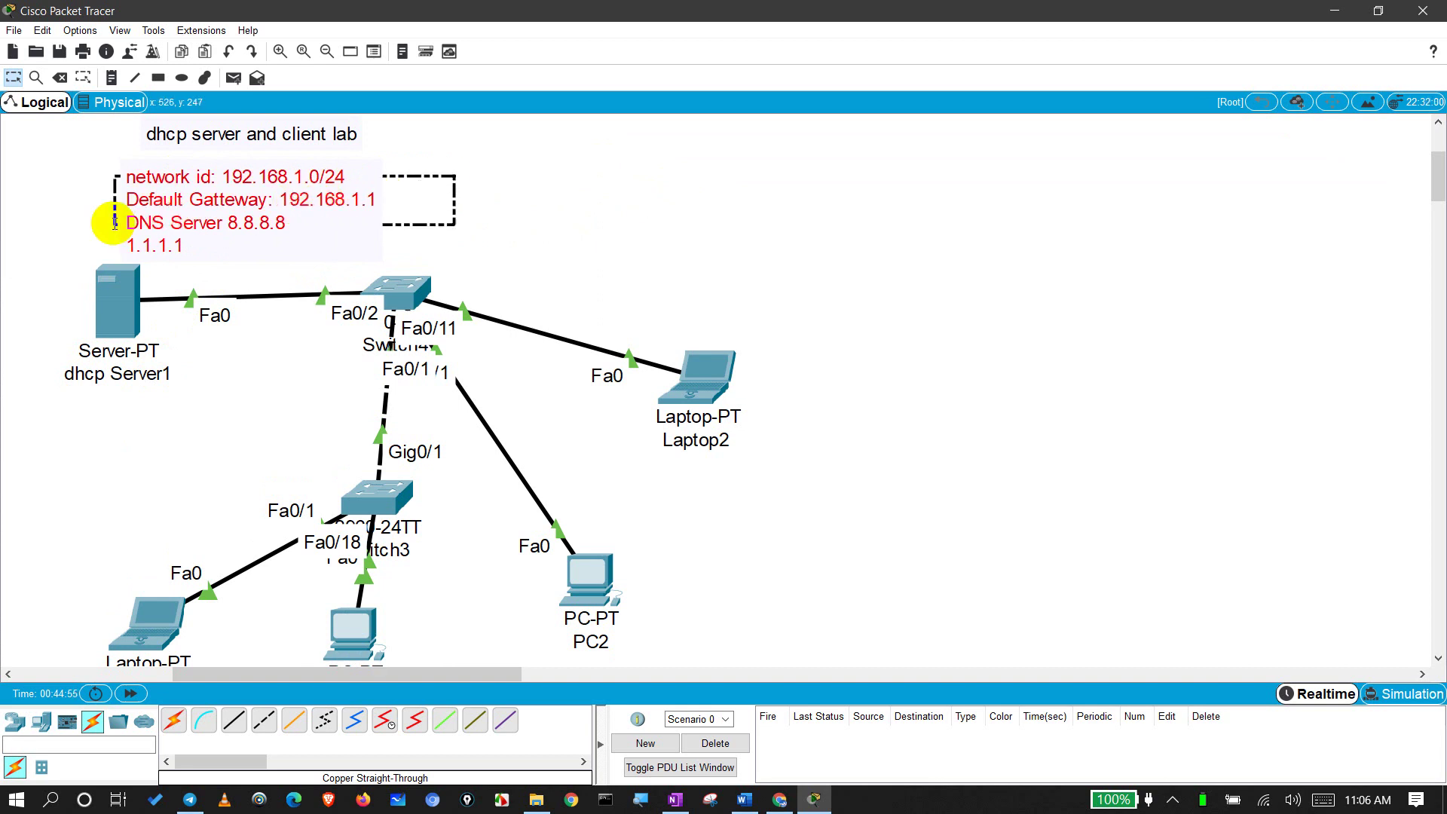
drag(114, 223, 114, 223)
click(522, 203)
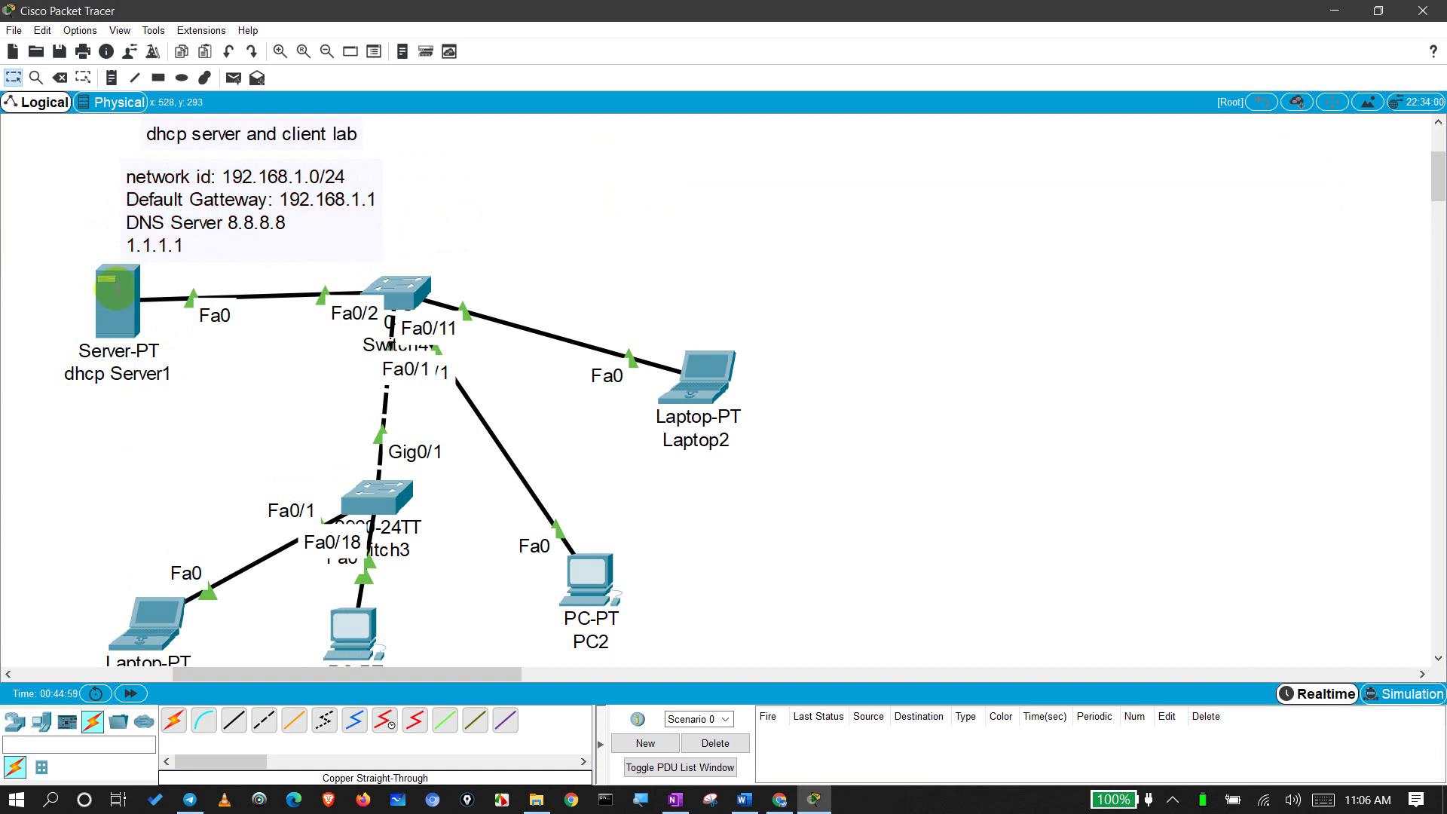
mouse_move(105, 300)
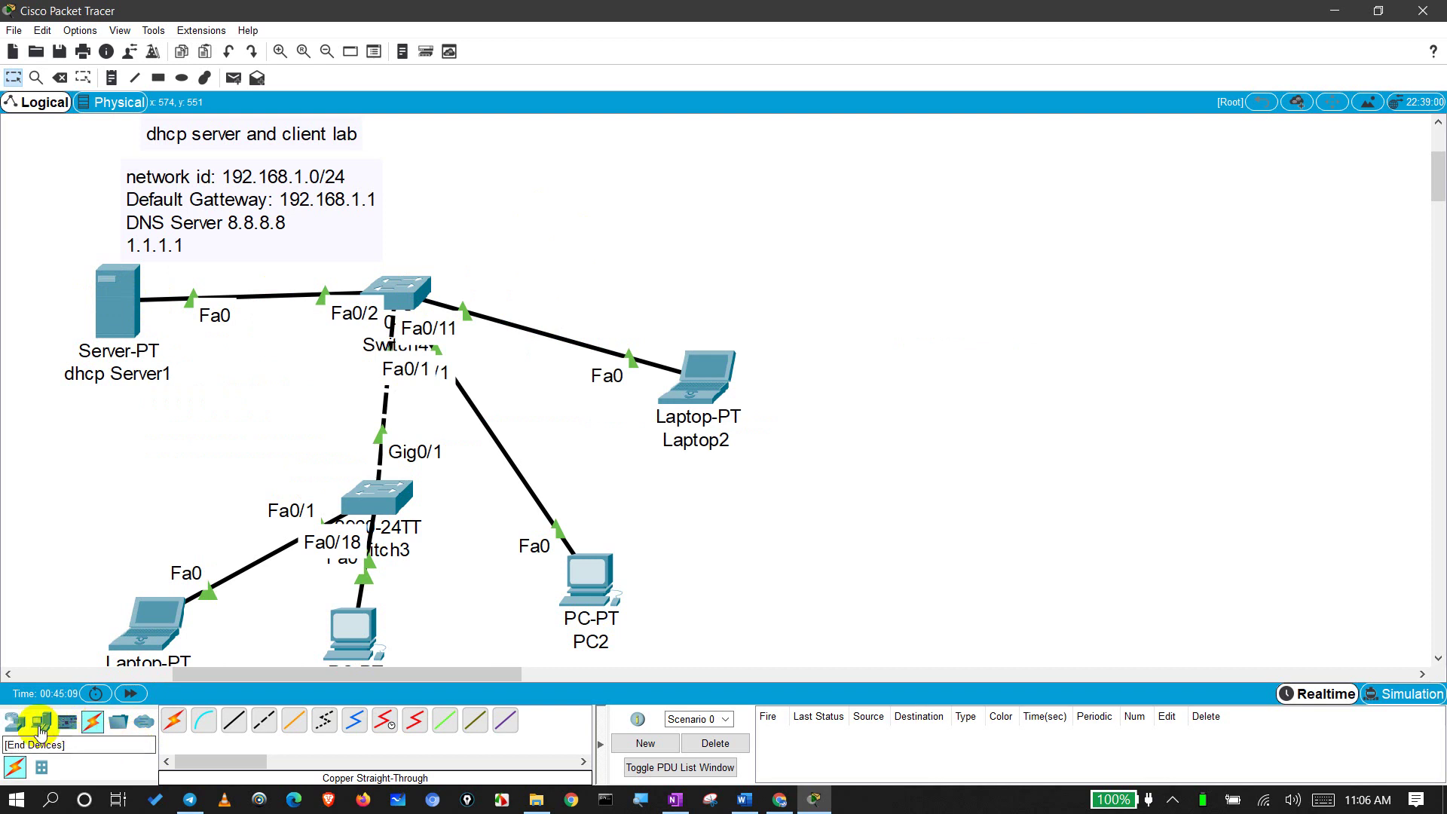
Step: Drop an ISR4331 router, Router0, onto the canvas above the switches
click(14, 721)
drag(174, 719, 641, 169)
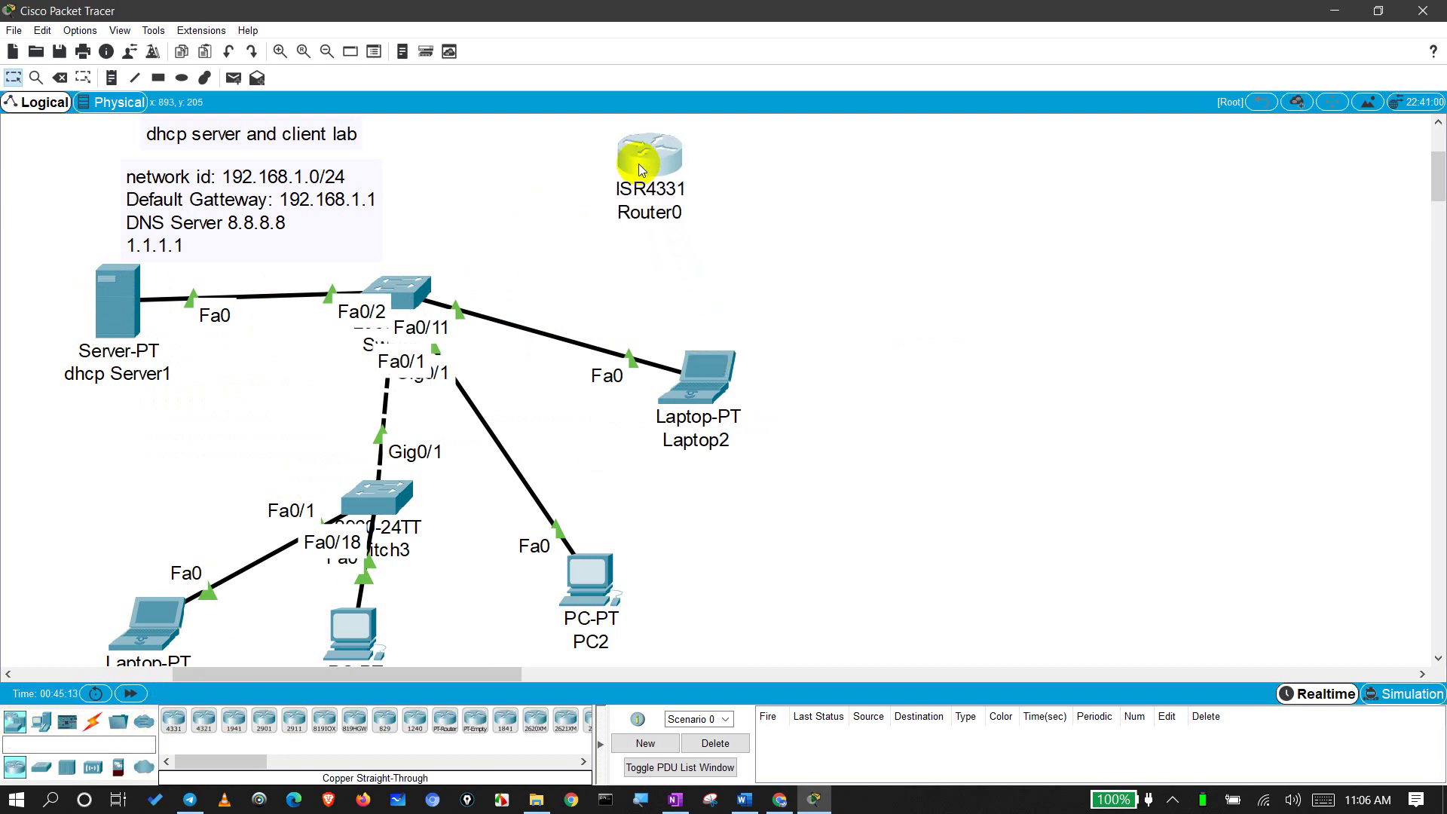
drag(749, 144, 1043, 154)
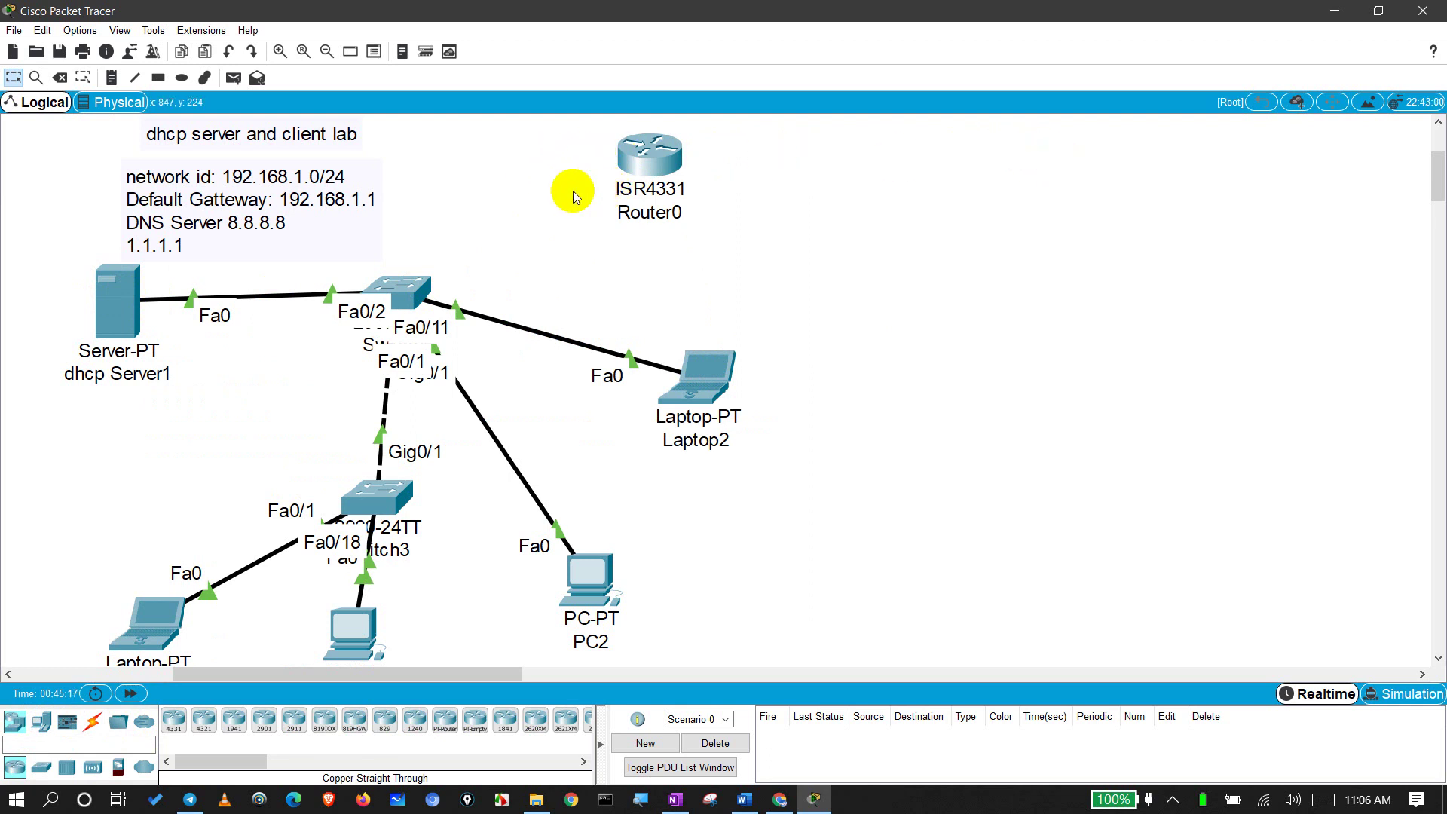
drag(590, 181, 440, 273)
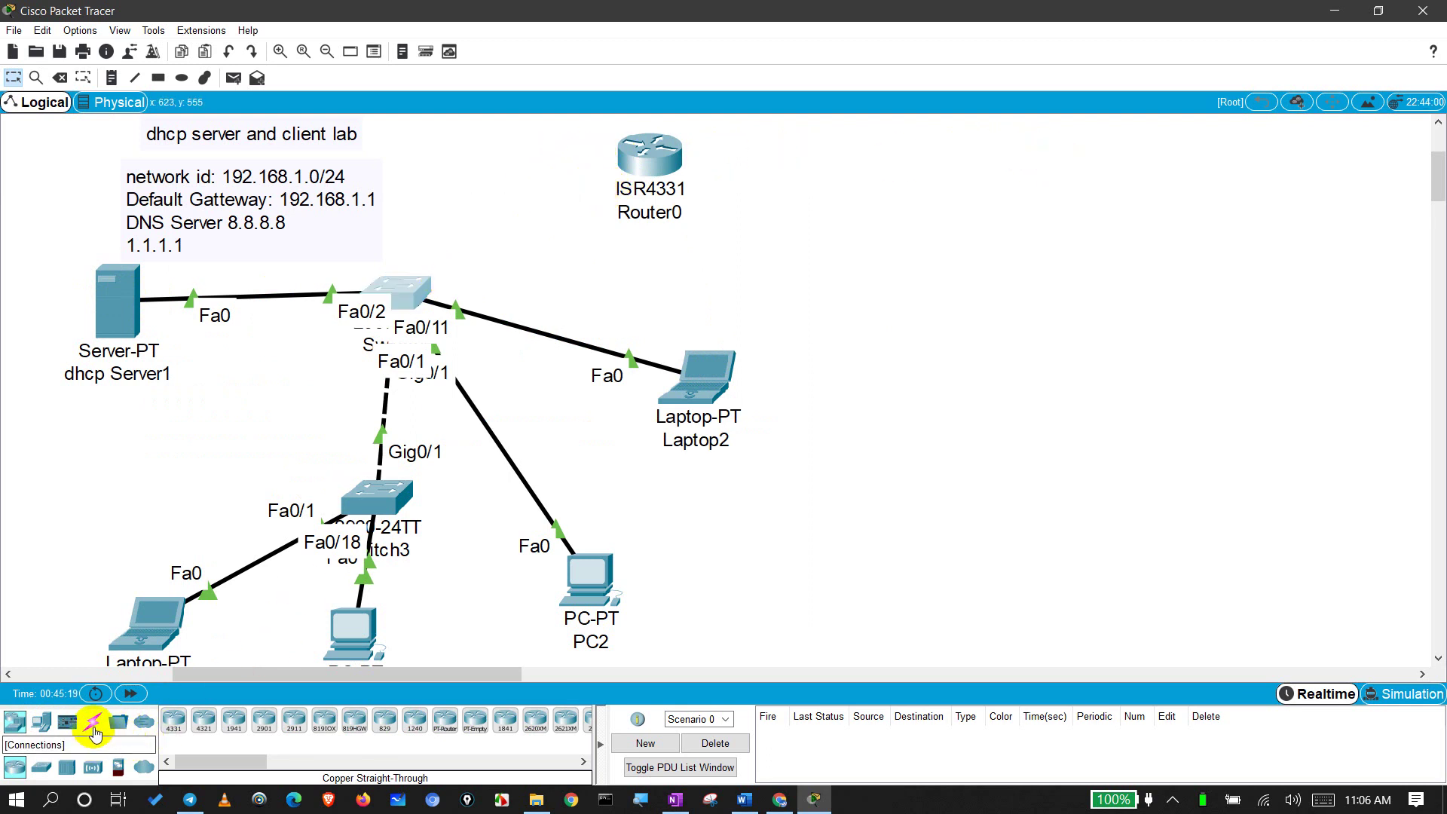
Step: Cable the switch's GigabitEthernet0/2 to Router0's GigabitEthernet0/0/0 with copper straight-through
click(95, 733)
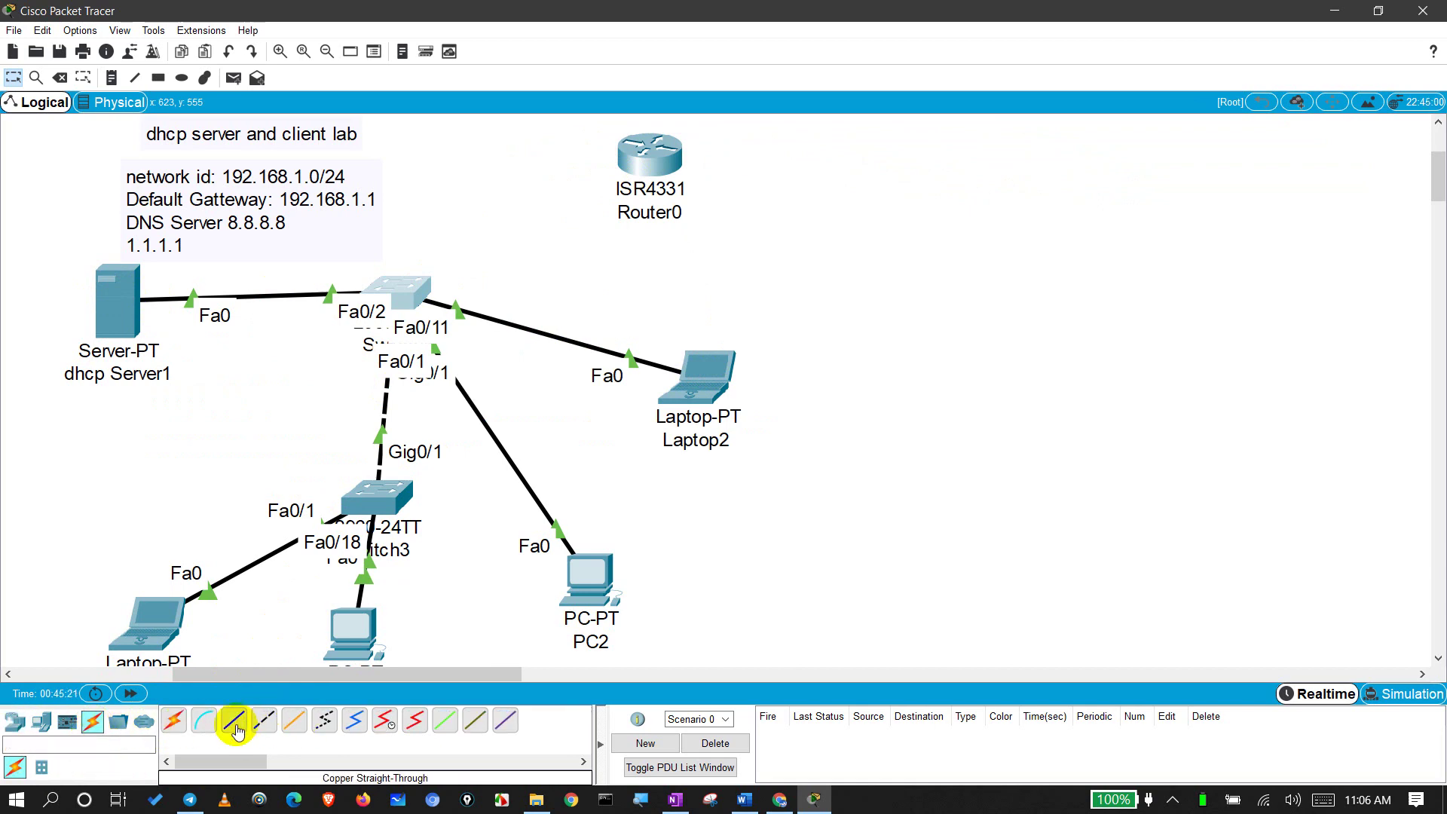
click(236, 729)
click(409, 287)
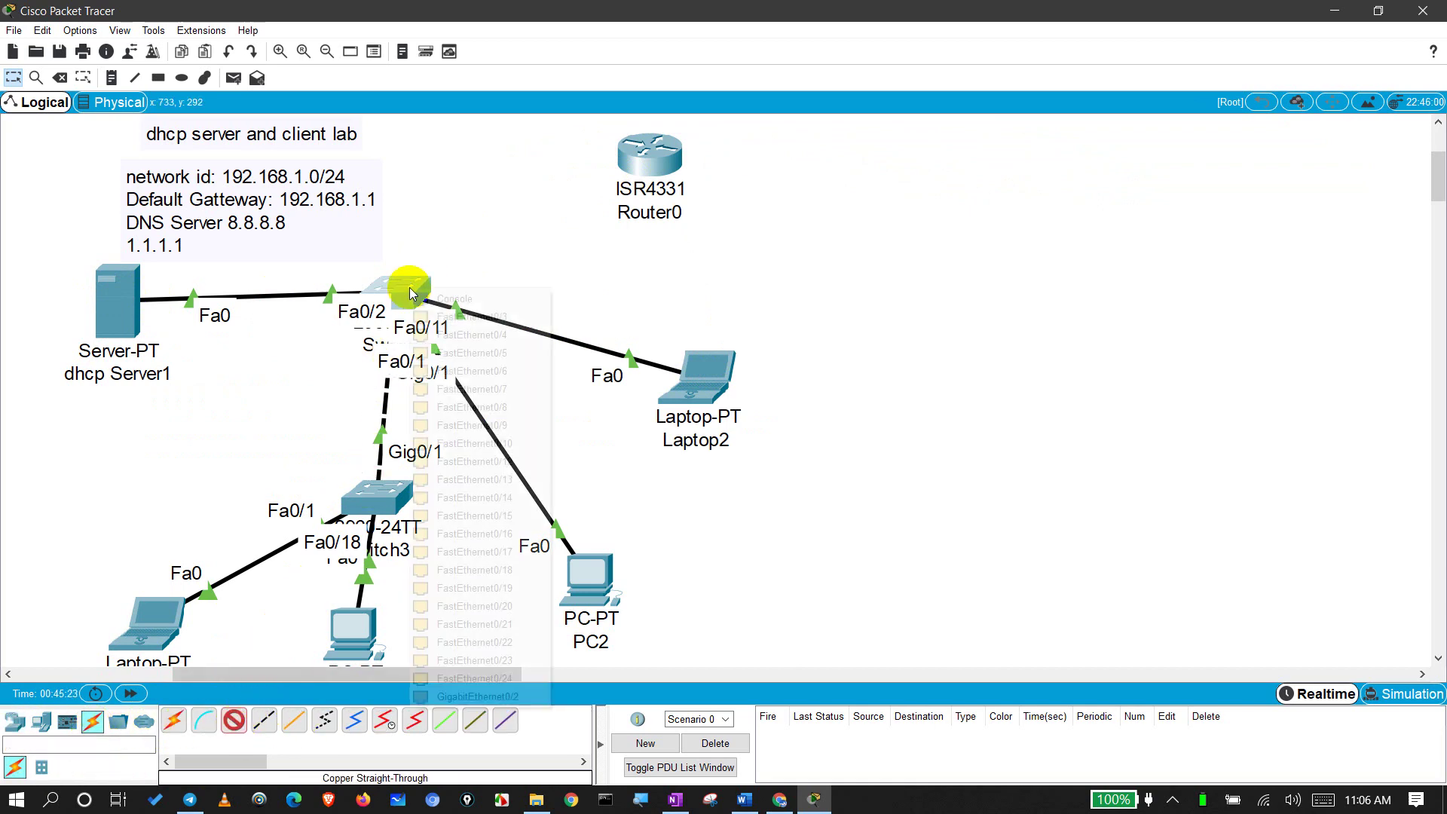
click(444, 694)
click(662, 165)
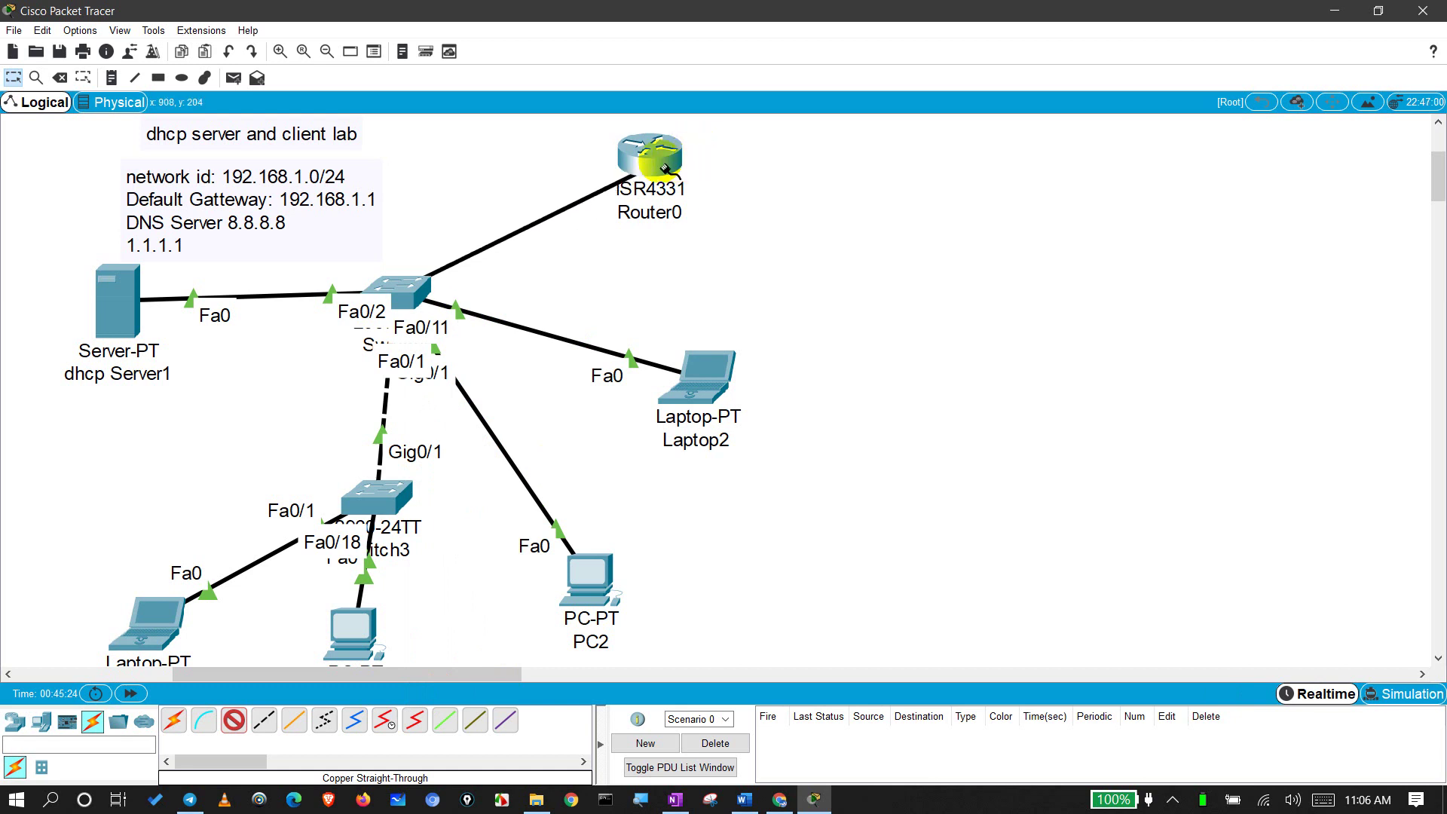
click(665, 165)
click(709, 220)
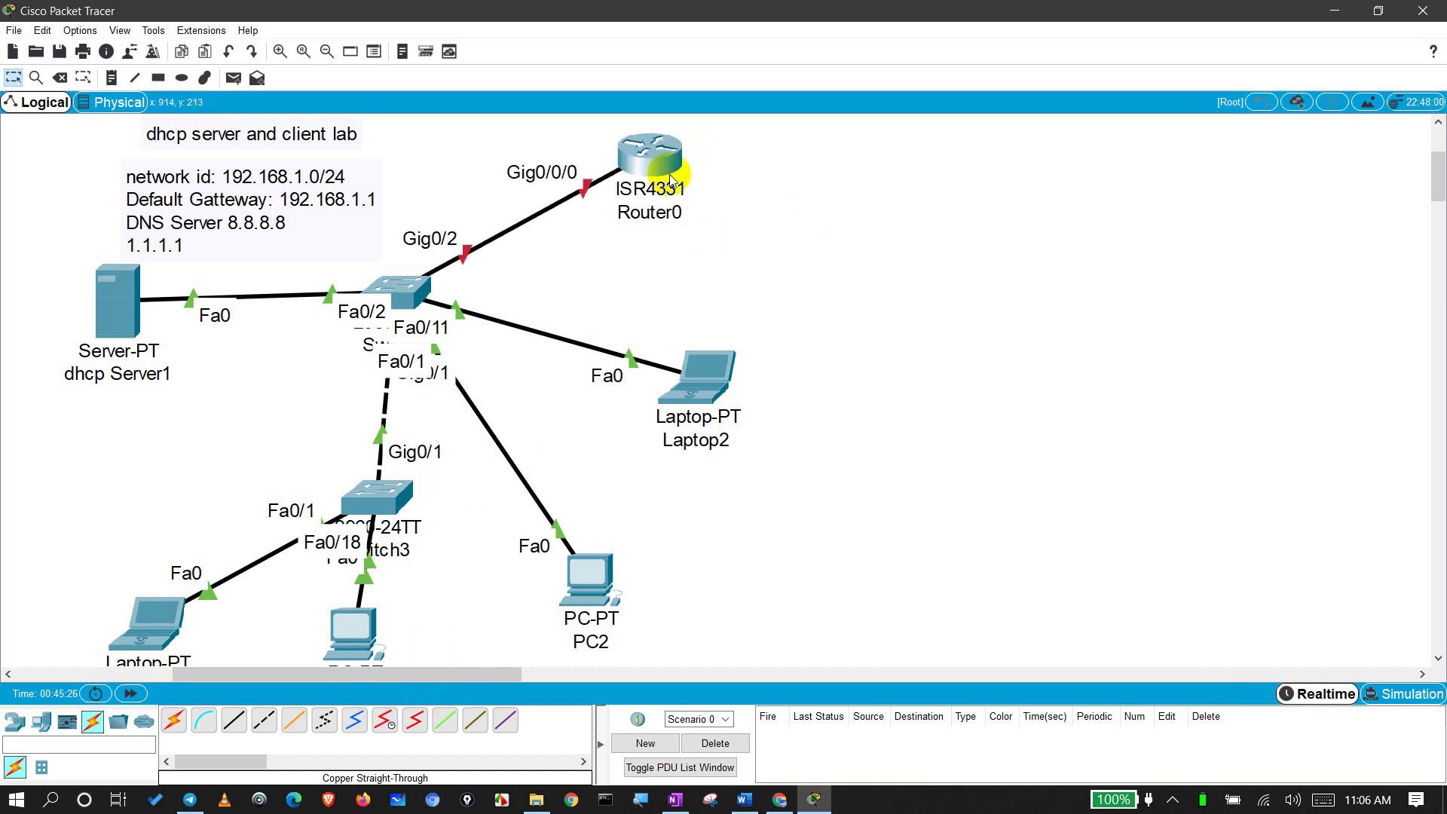
drag(670, 180, 715, 178)
drag(870, 242, 946, 324)
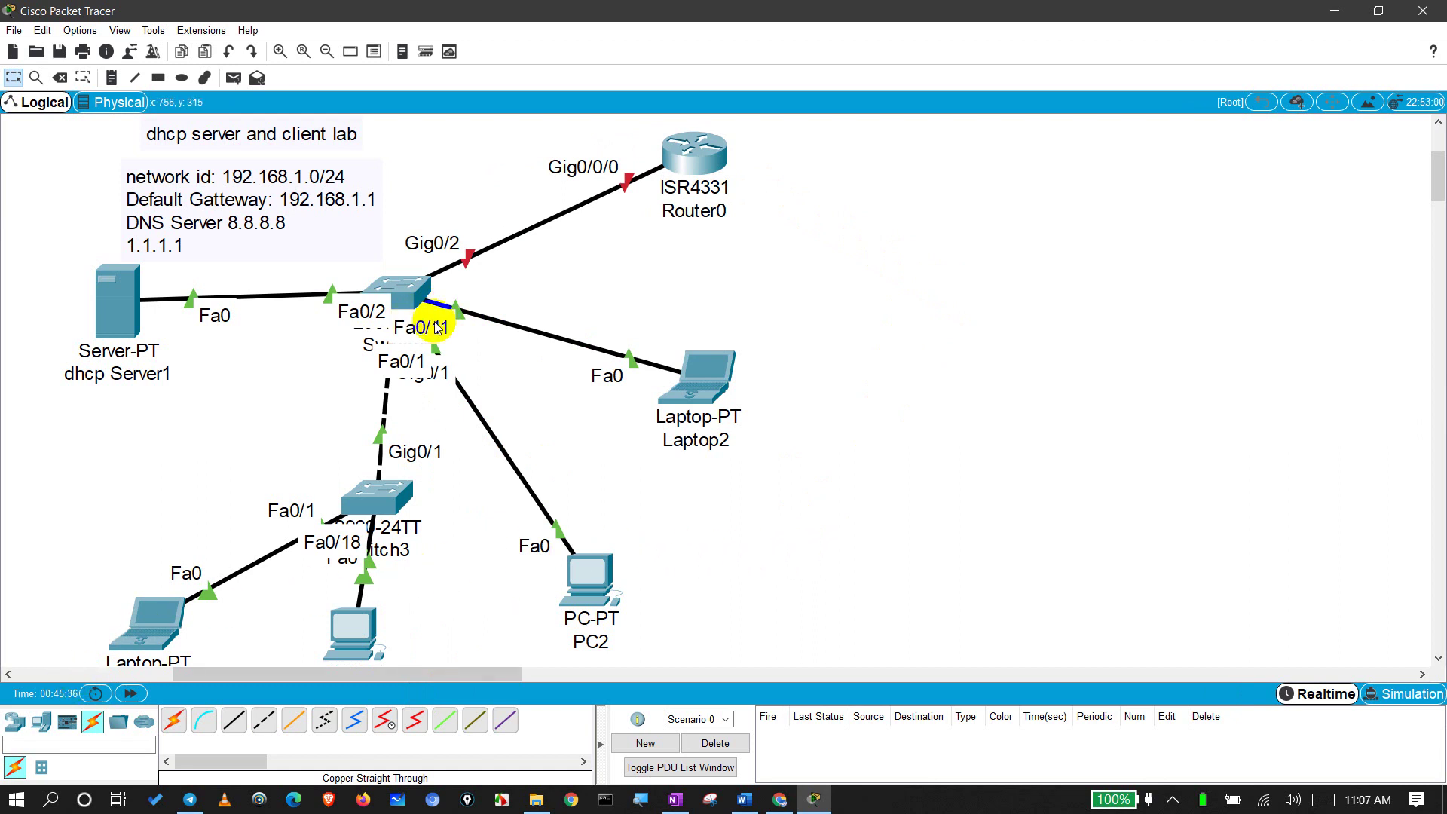
Step: Move Laptop2's cable to switch port Fa0/3 and keep the router link on Gig0/2
drag(457, 310, 407, 298)
click(466, 320)
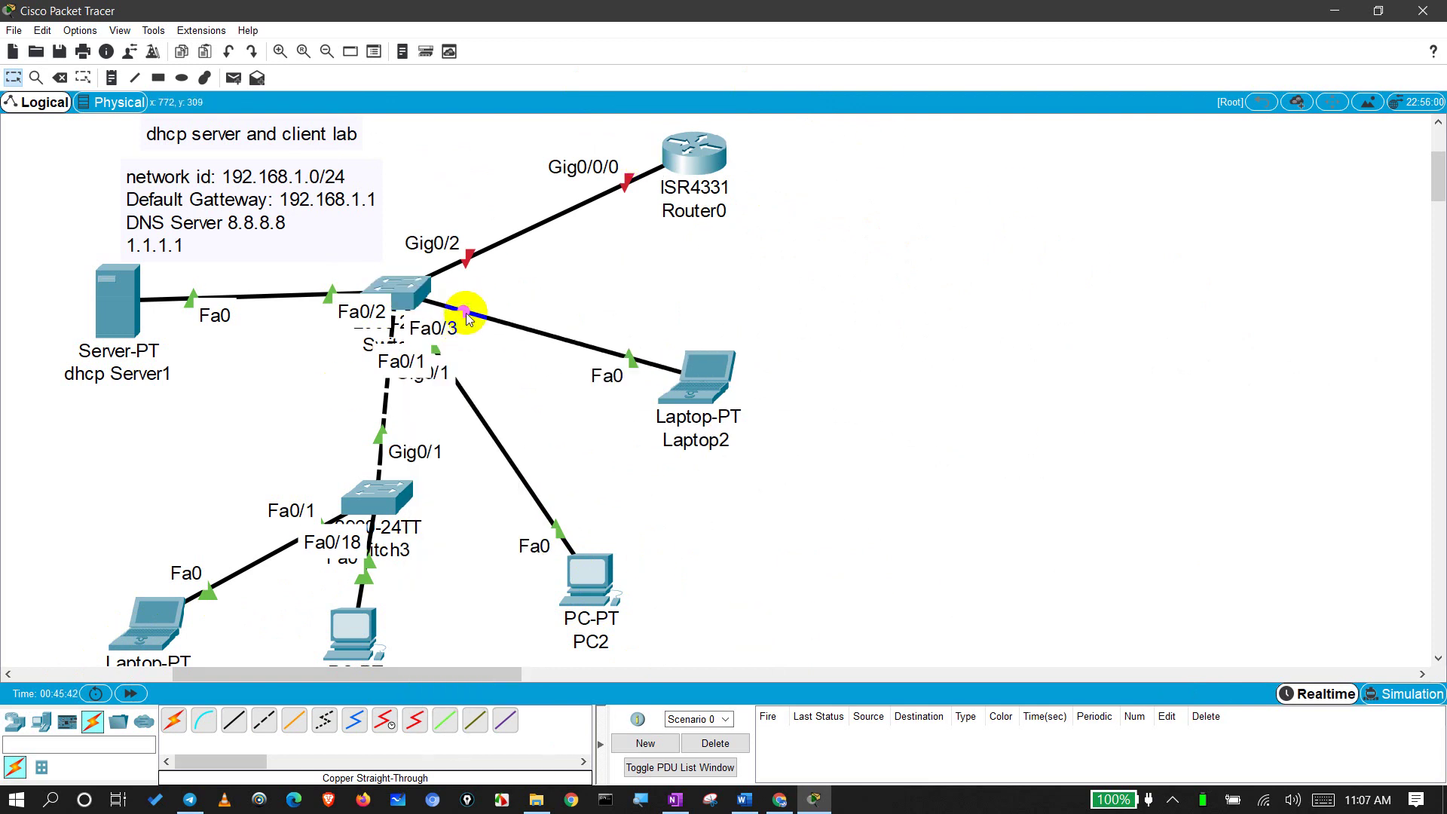
drag(467, 260, 405, 289)
click(513, 694)
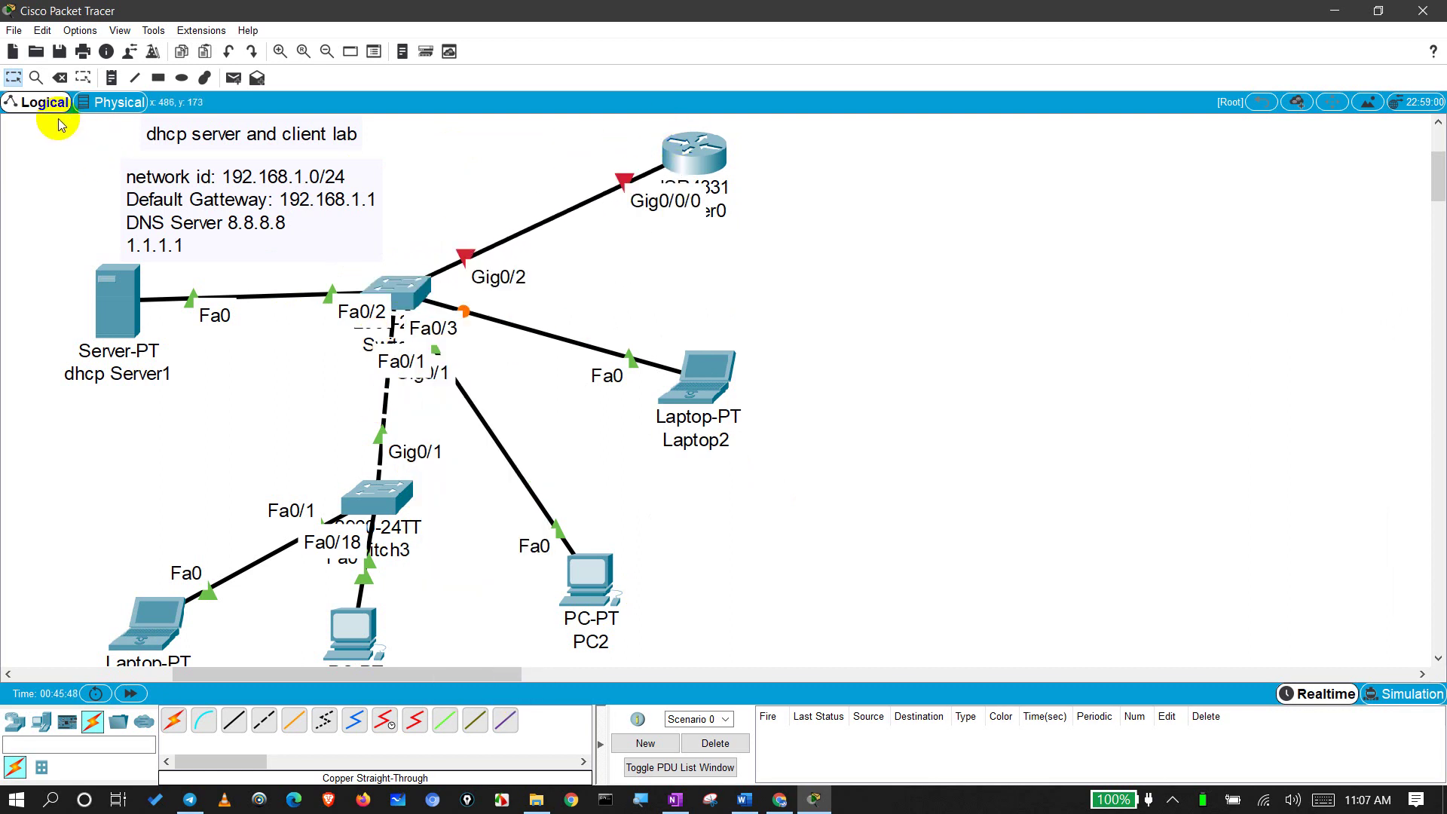
click(60, 78)
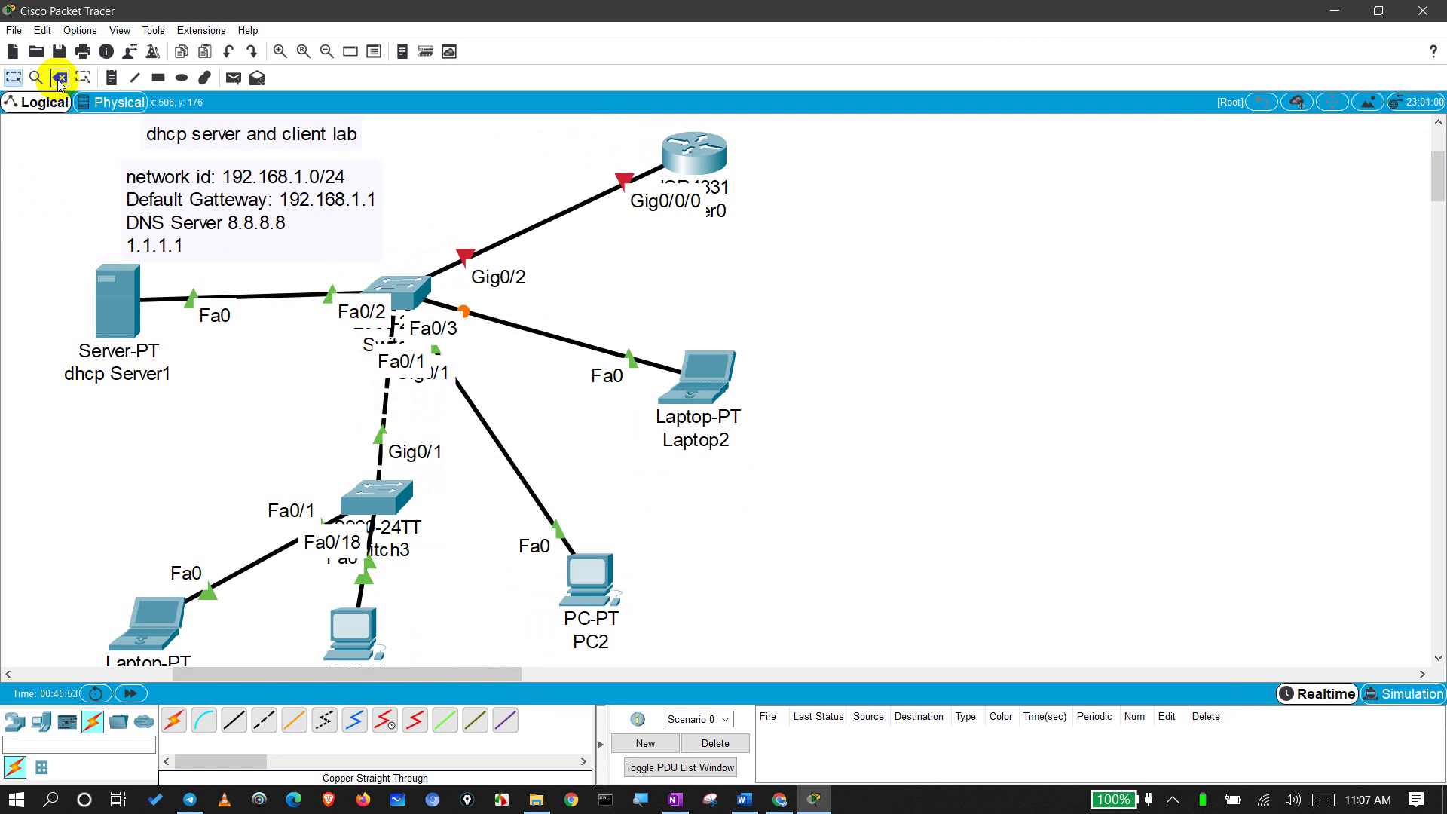
click(515, 232)
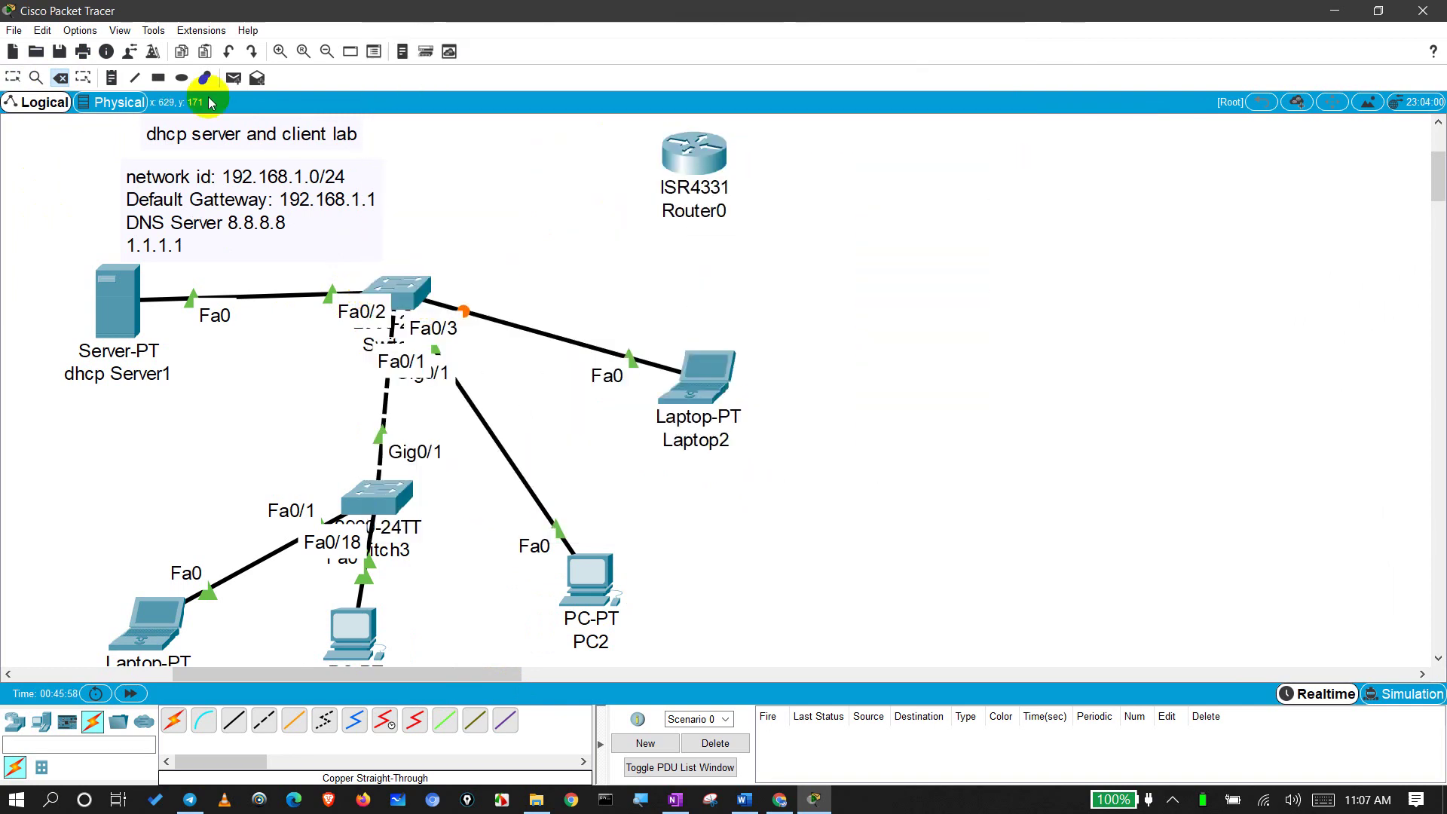
click(13, 78)
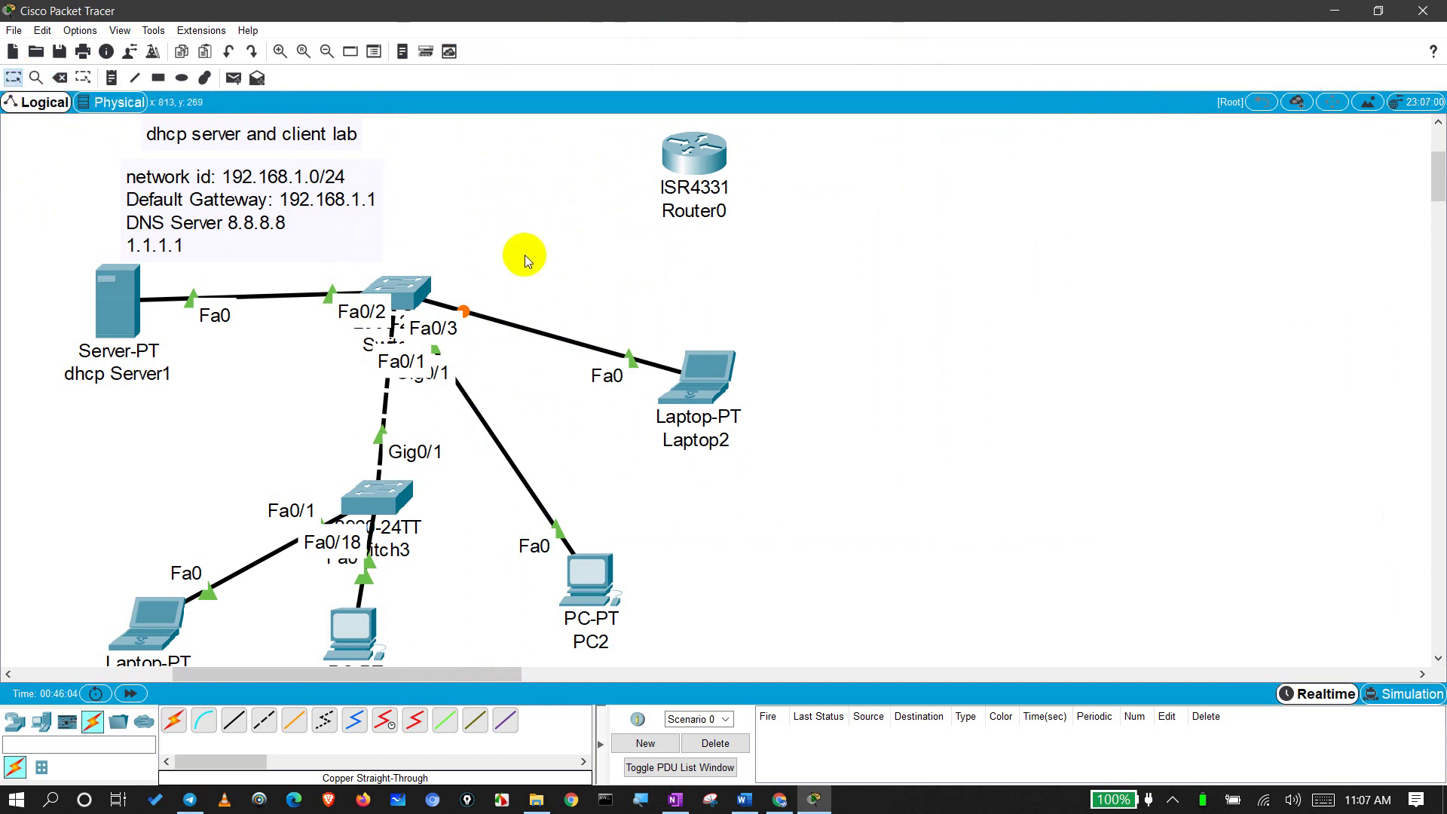
key(ctrl+z)
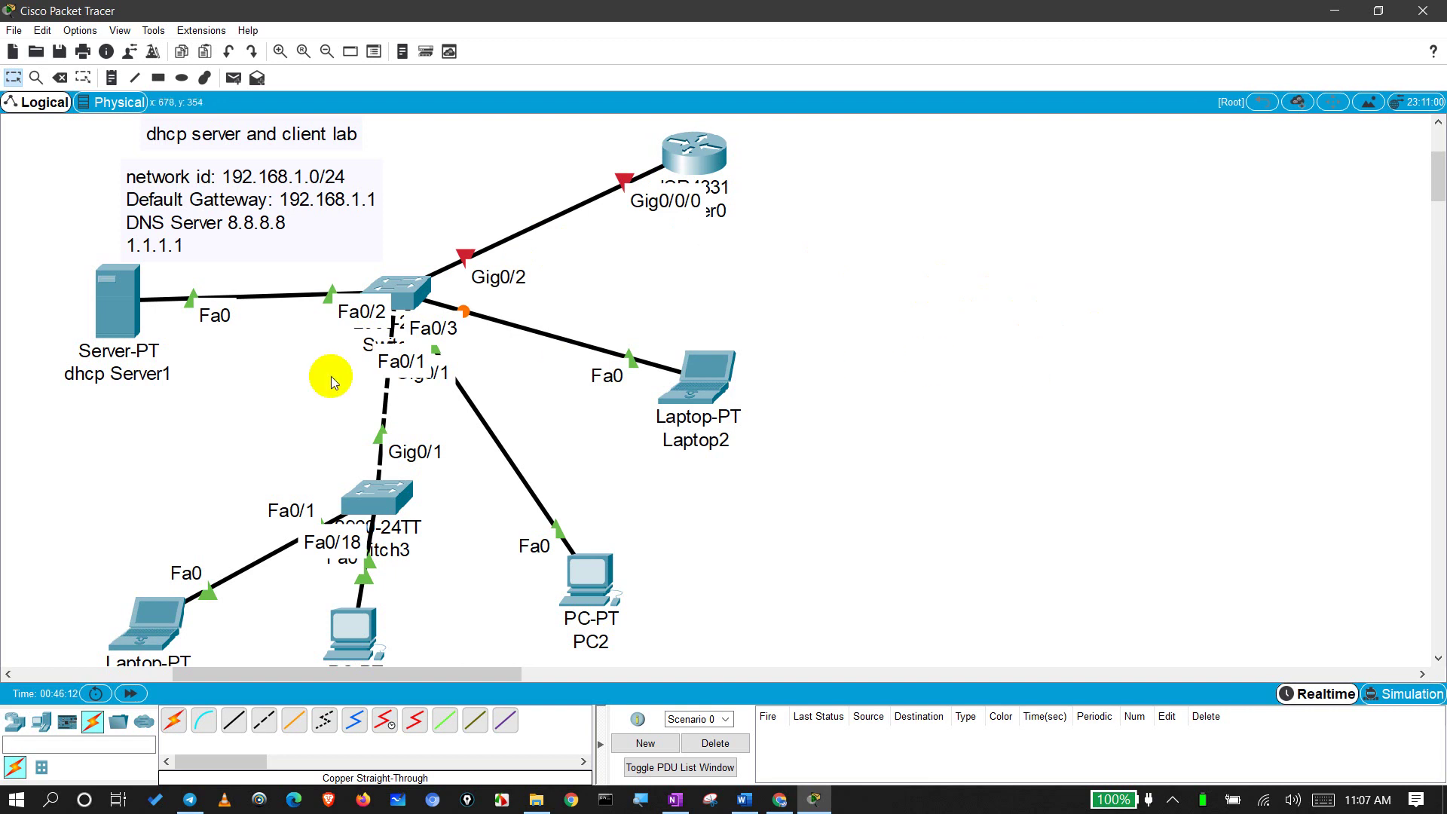
click(118, 322)
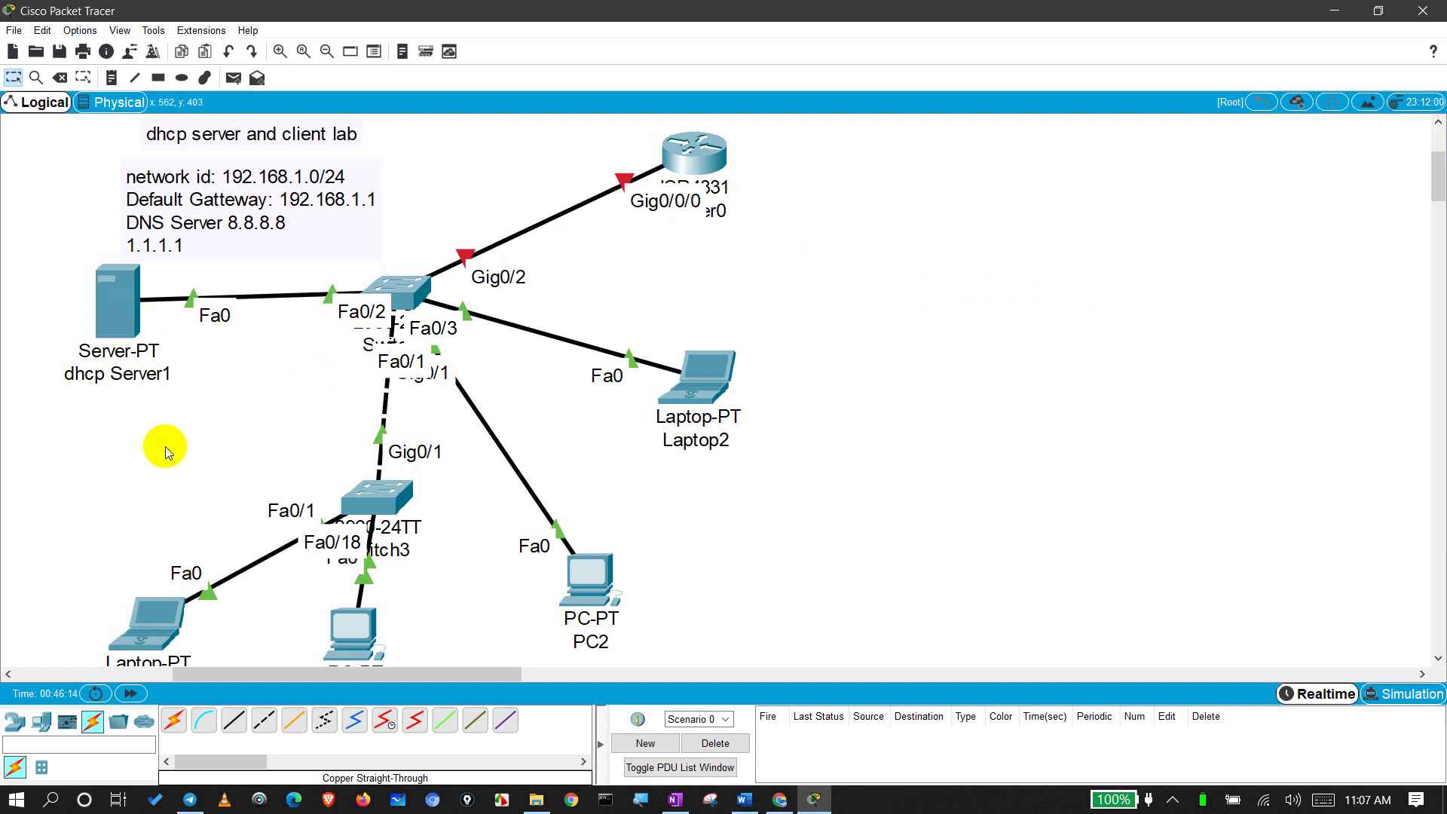
Step: Place a note reading 'DHCP SERVER IP 192.168.1.2' beneath dhcp Server1
click(112, 83)
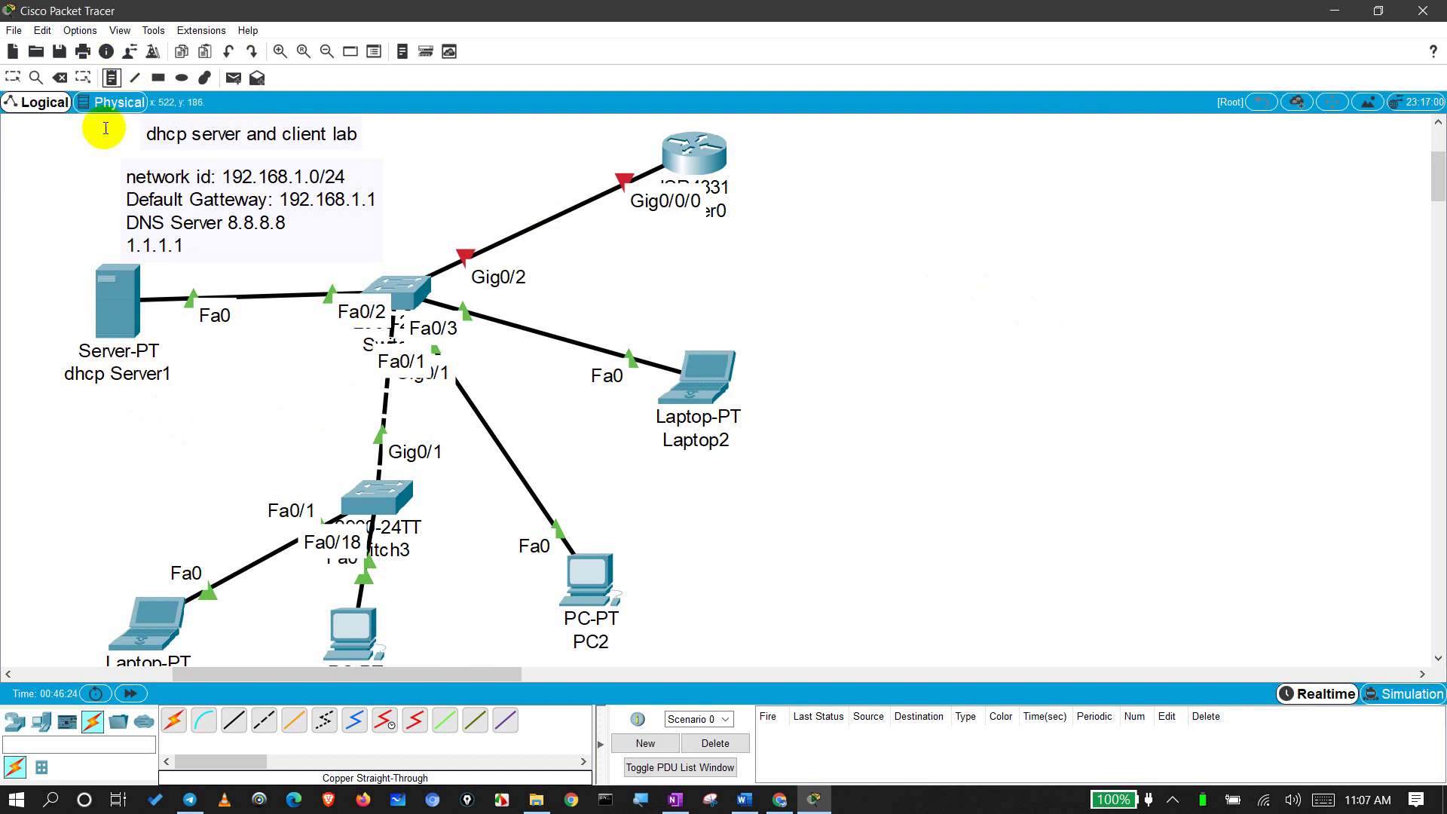
click(80, 405)
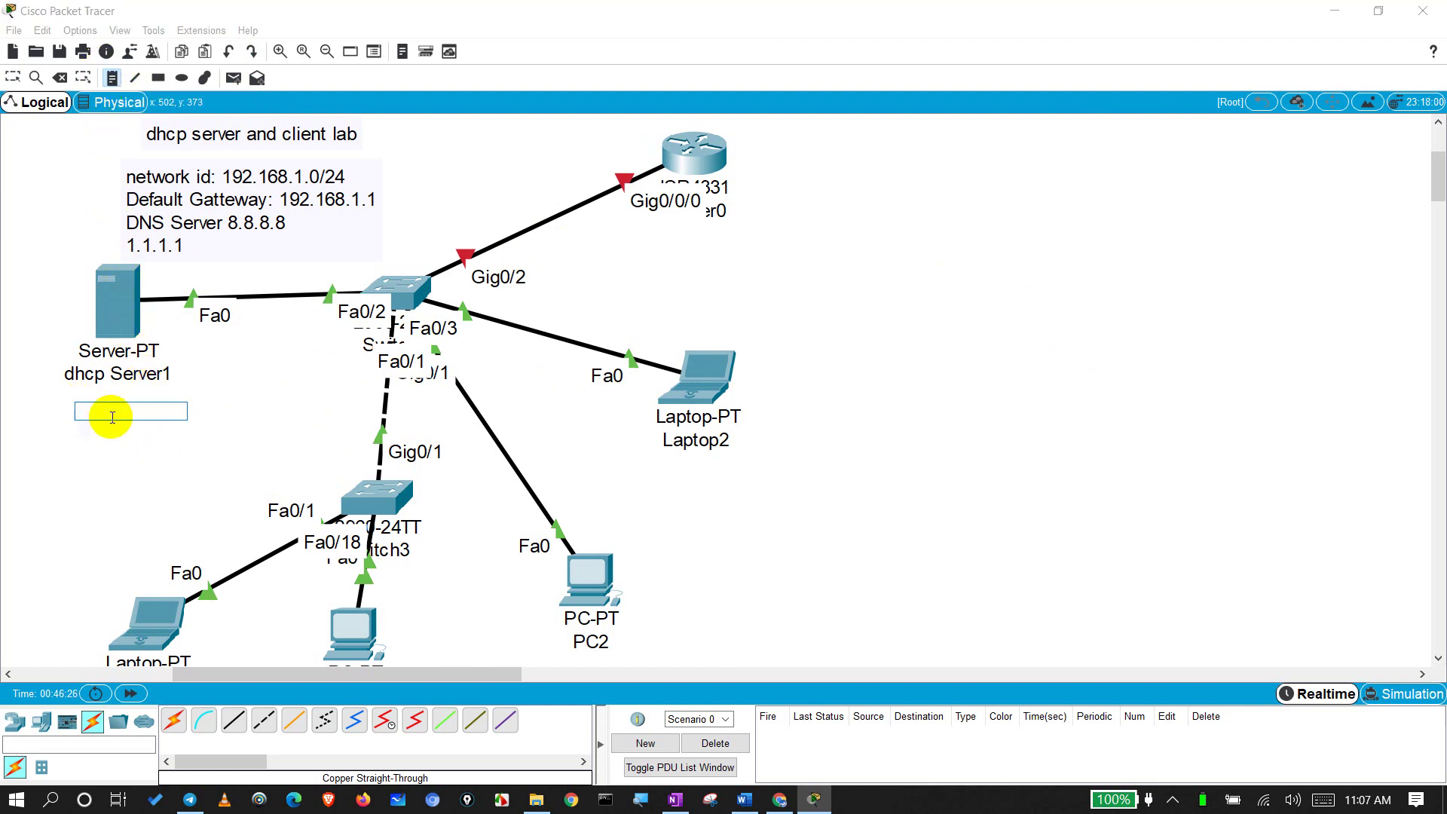
text(DHCP SERVER IP 1)
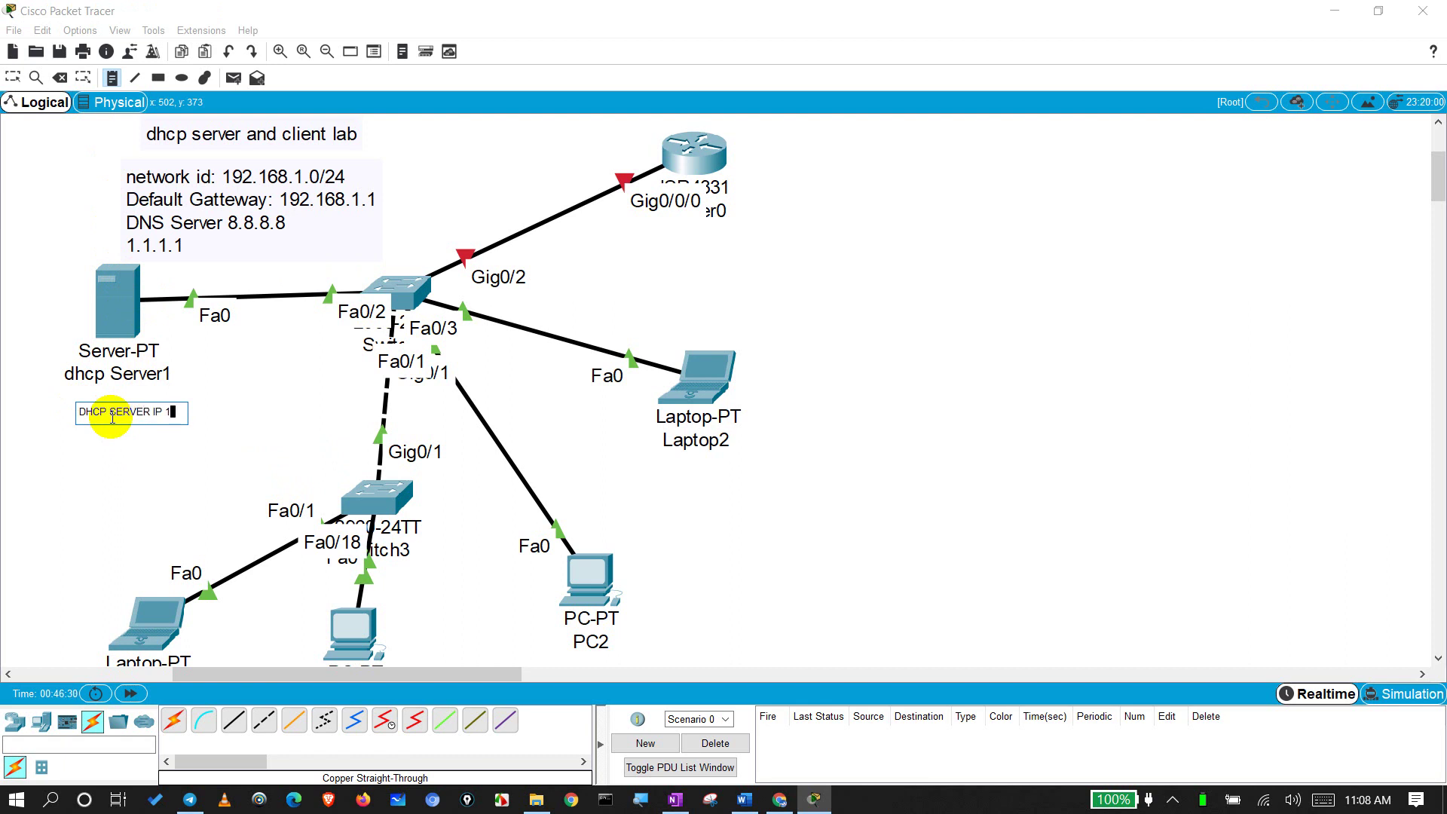
text(92.1)
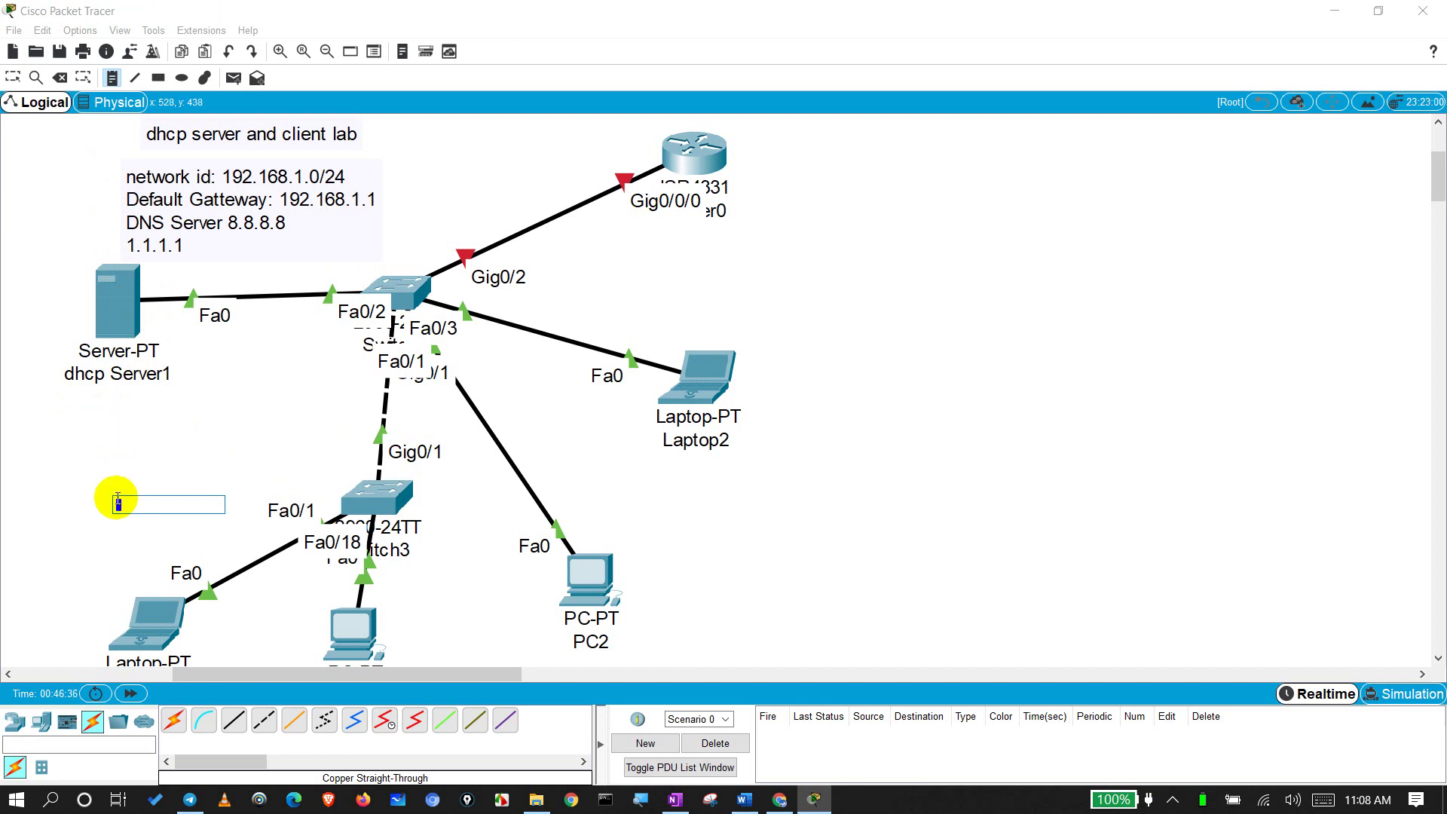
click(116, 494)
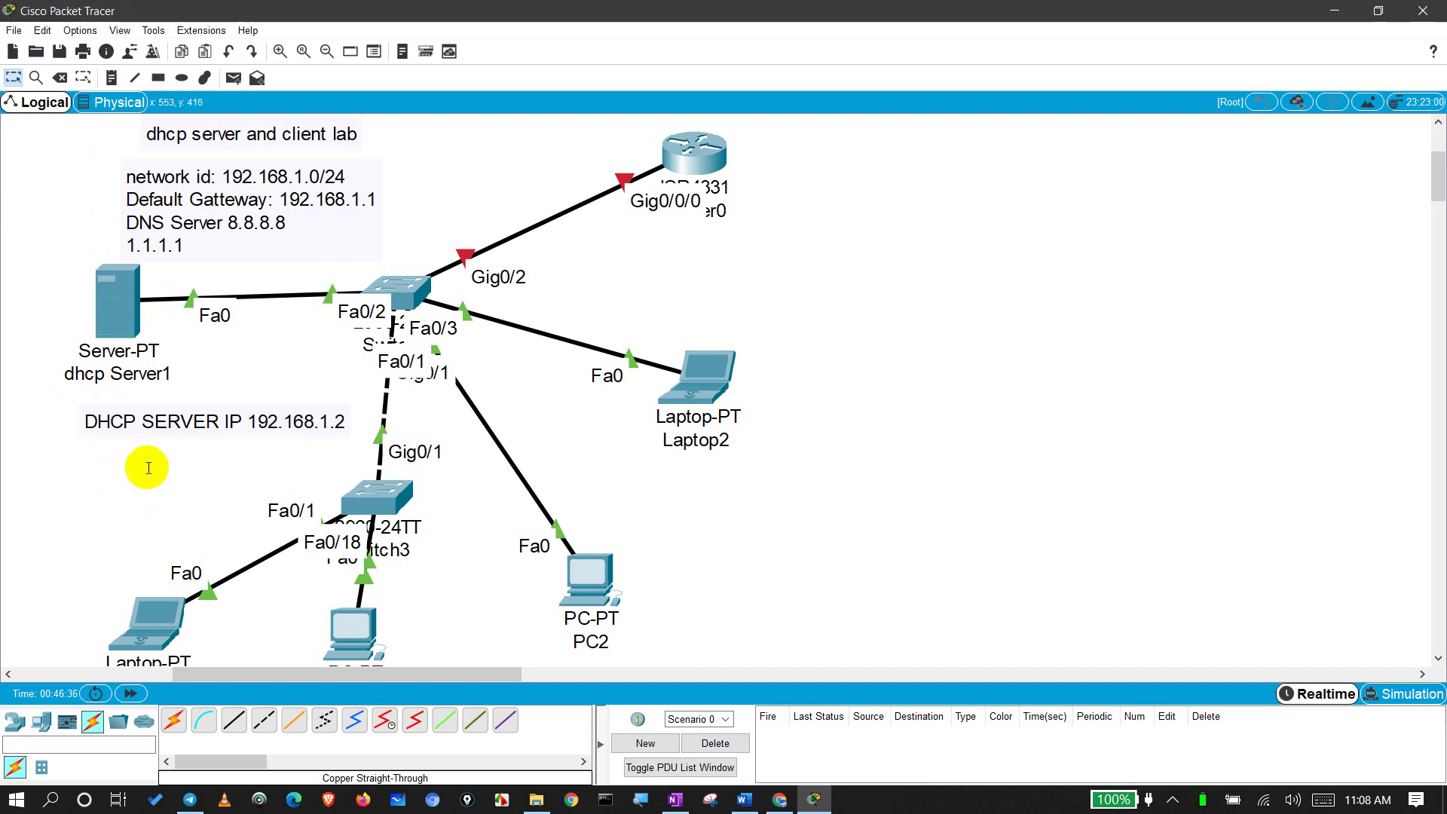
Step: Open dhcp Server1's IP Configuration settings window
click(127, 299)
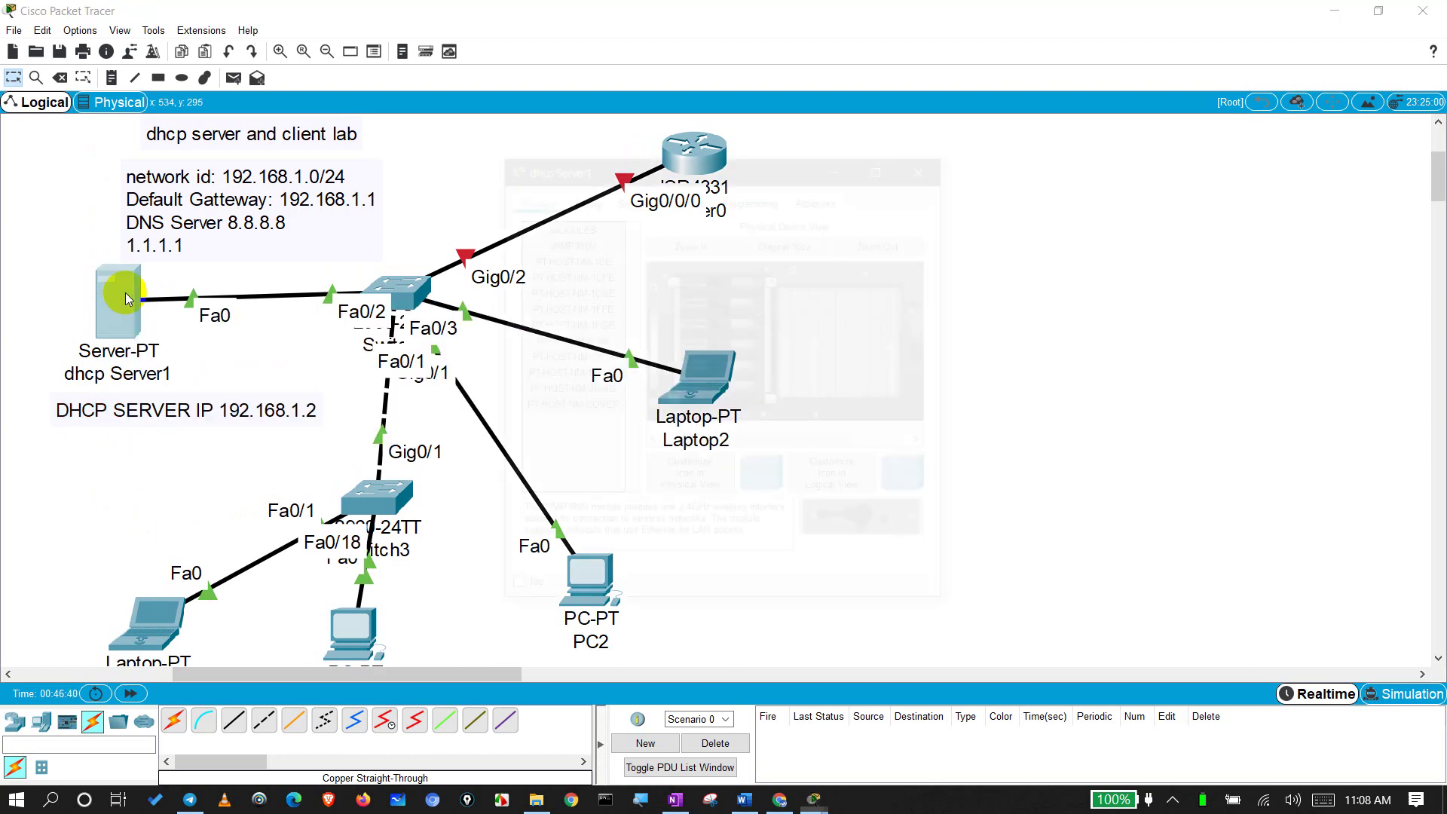
click(589, 198)
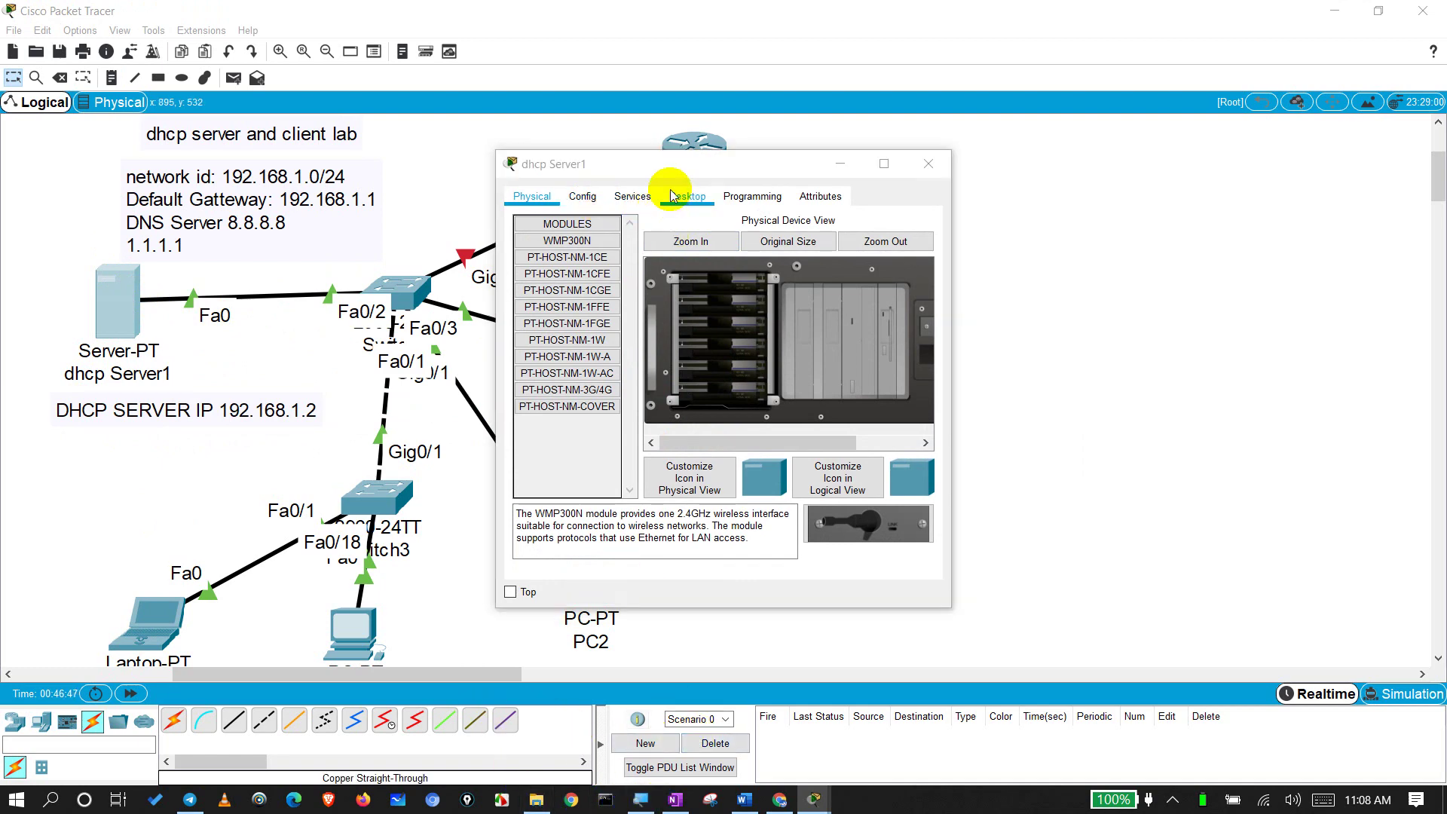
key(super+plus)
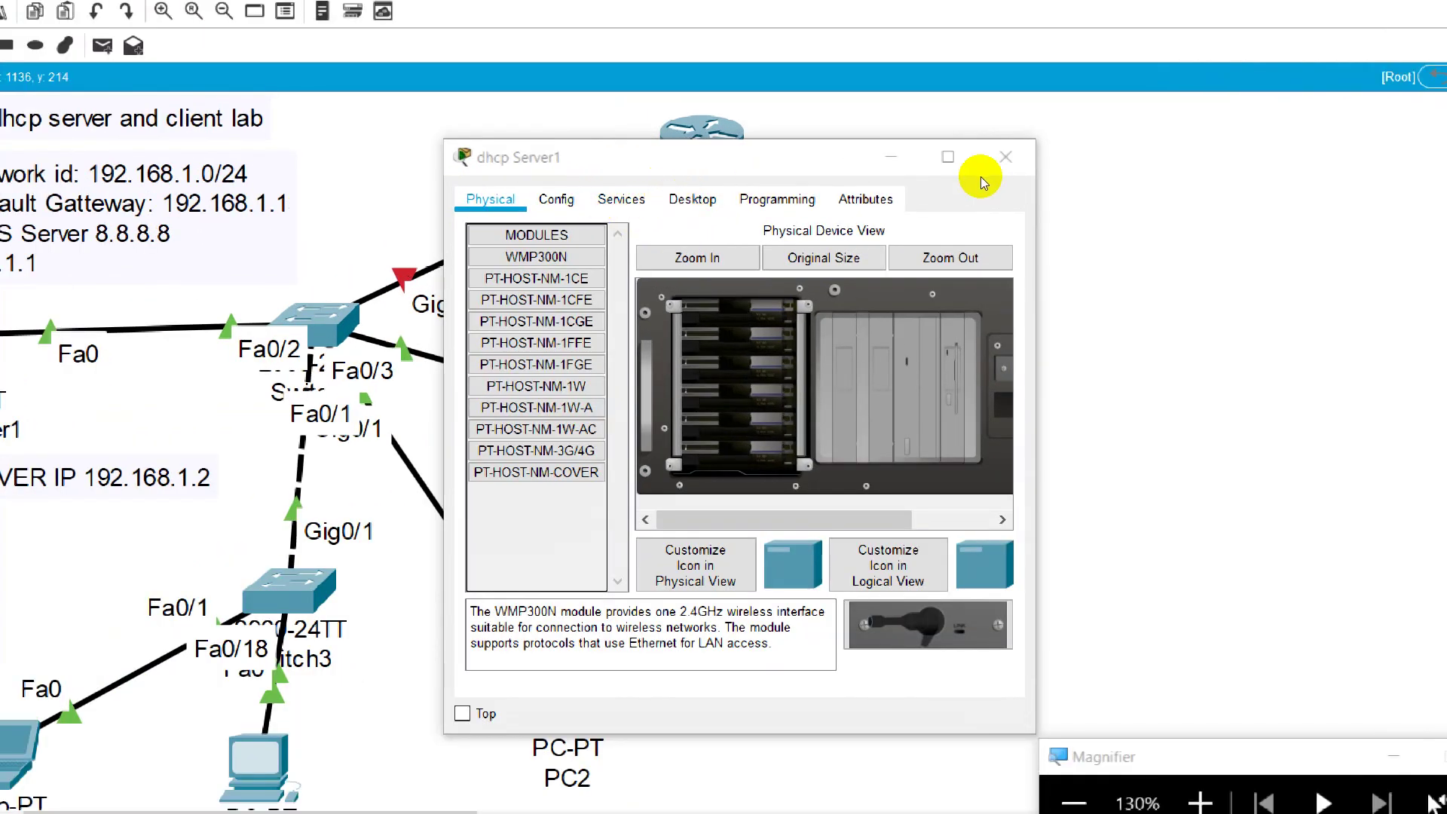
click(1005, 157)
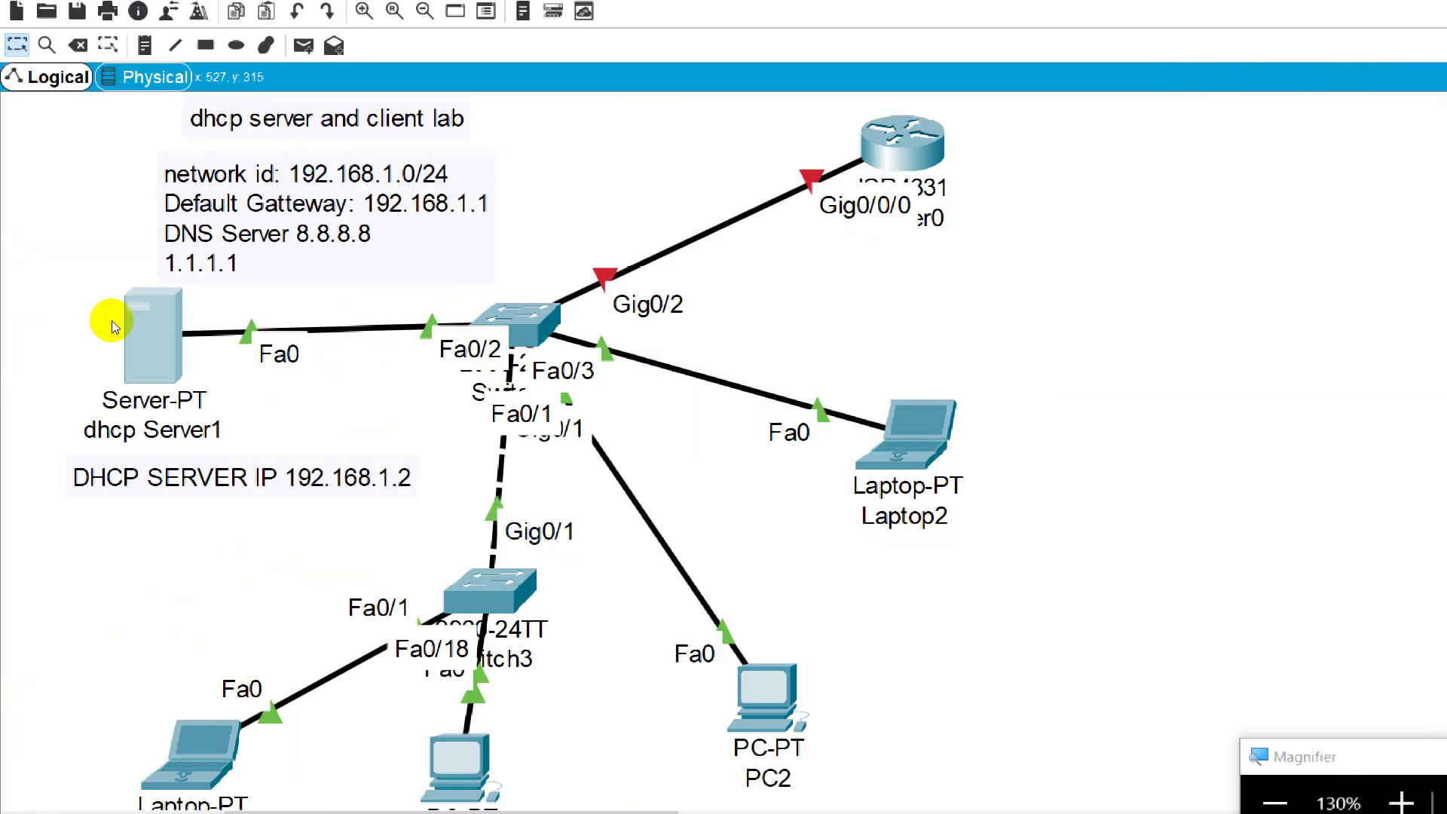
click(116, 320)
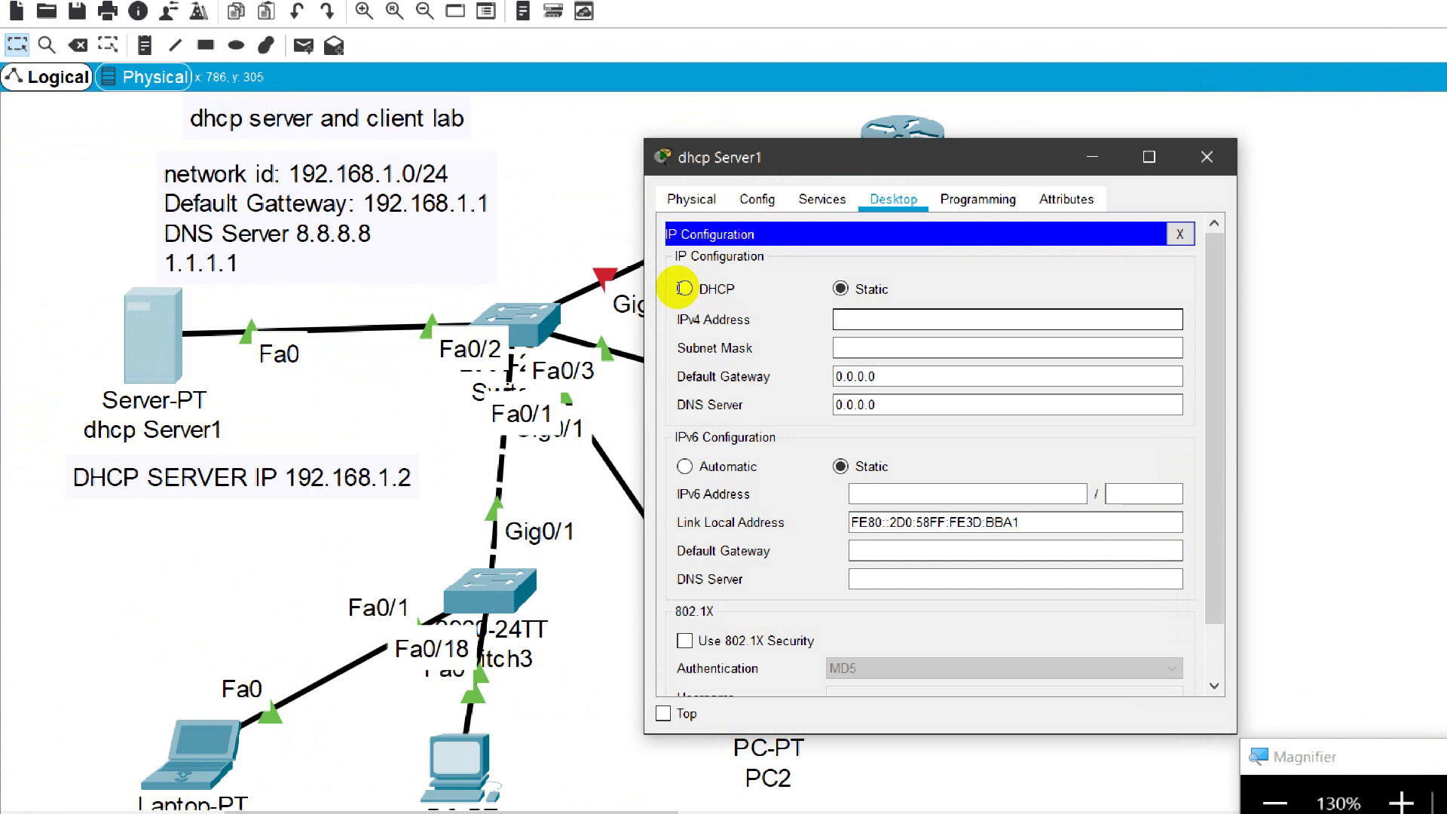
Step: Enter static IP 192.168.1.2, mask 255.255.255.0, gateway 192.168.1.1 and DNS 8.8.8.8
text(192.168.1.2)
key(Tab)
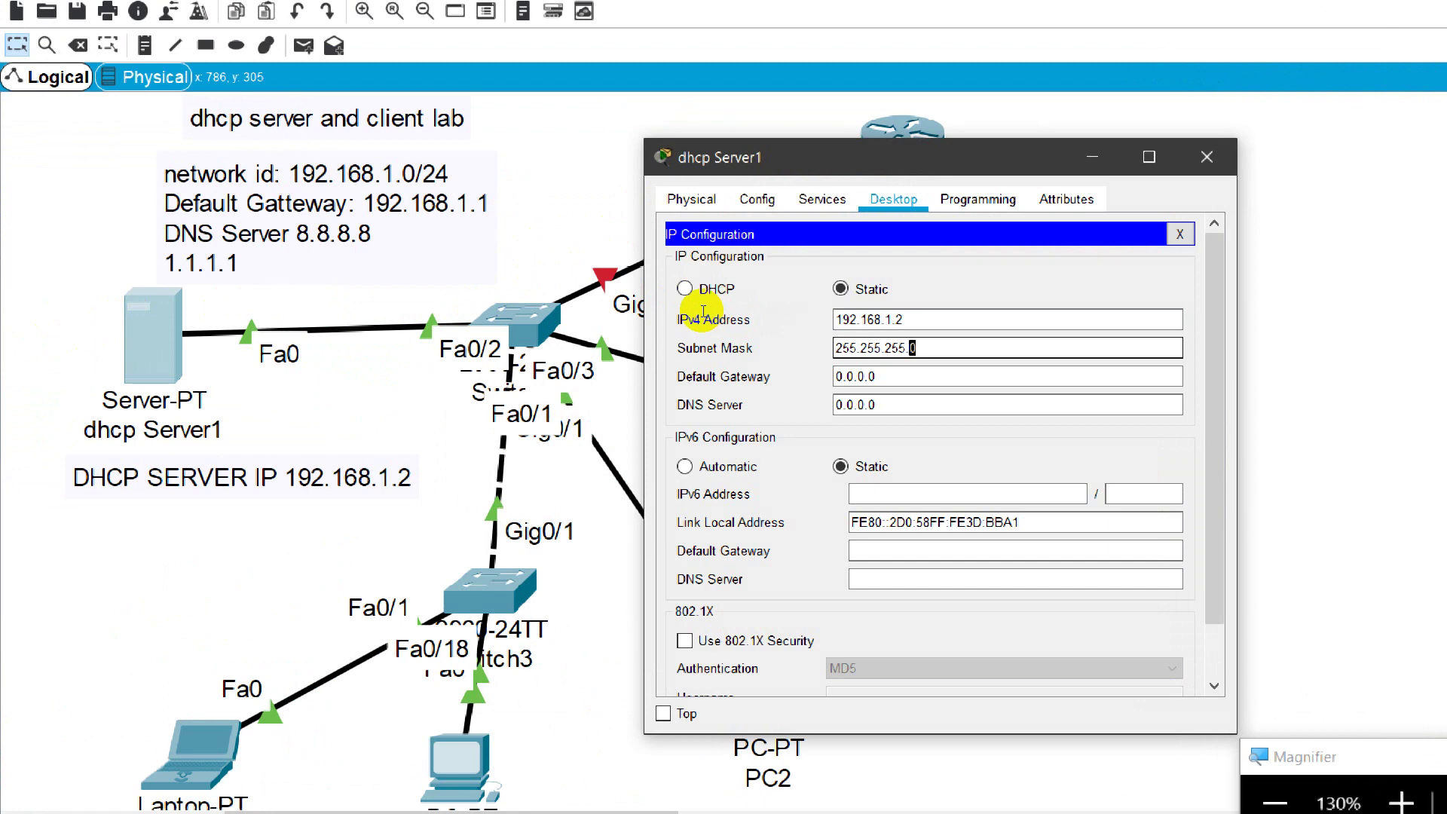
key(Tab)
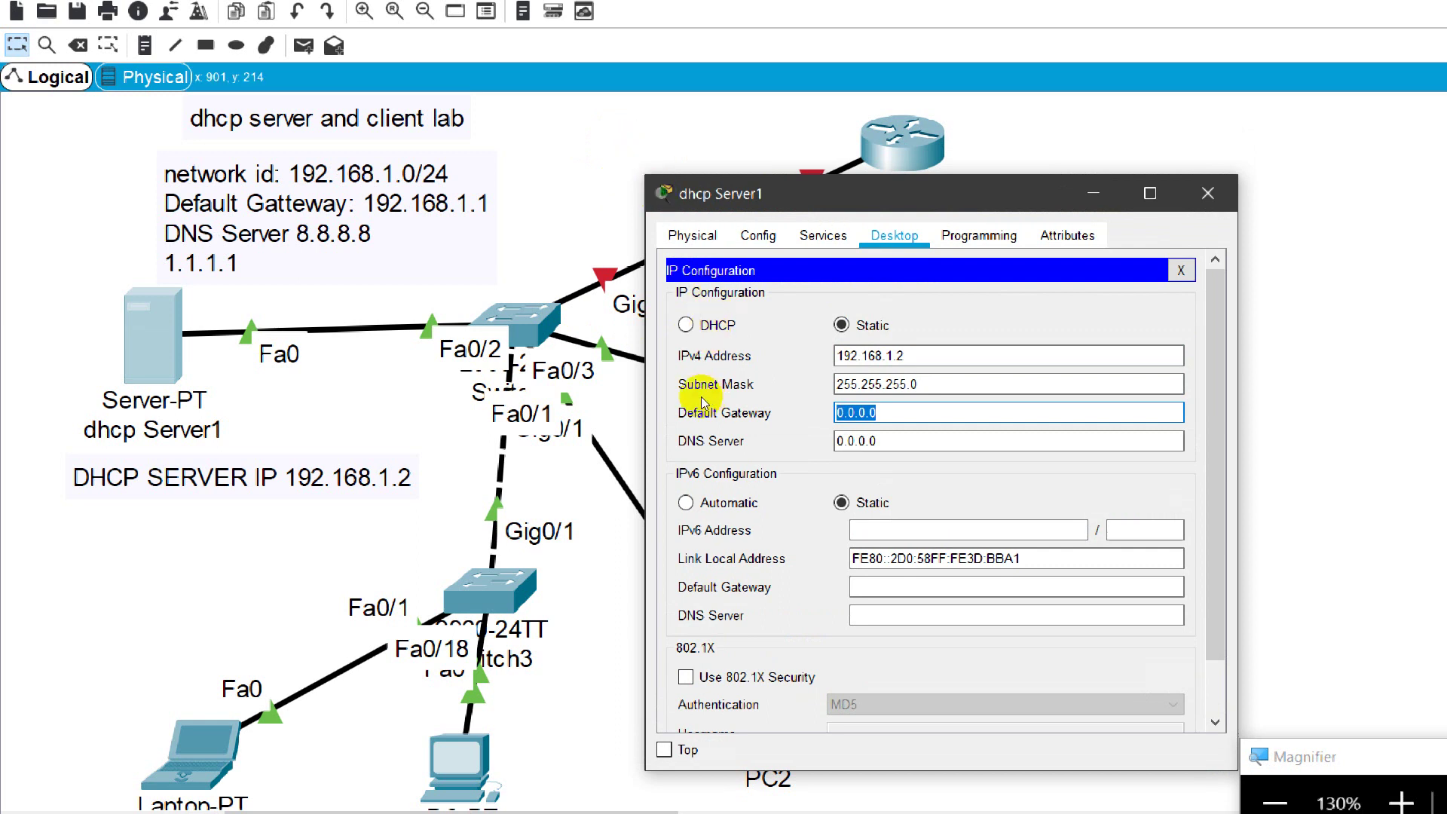
text(192.168.1.1)
key(Tab)
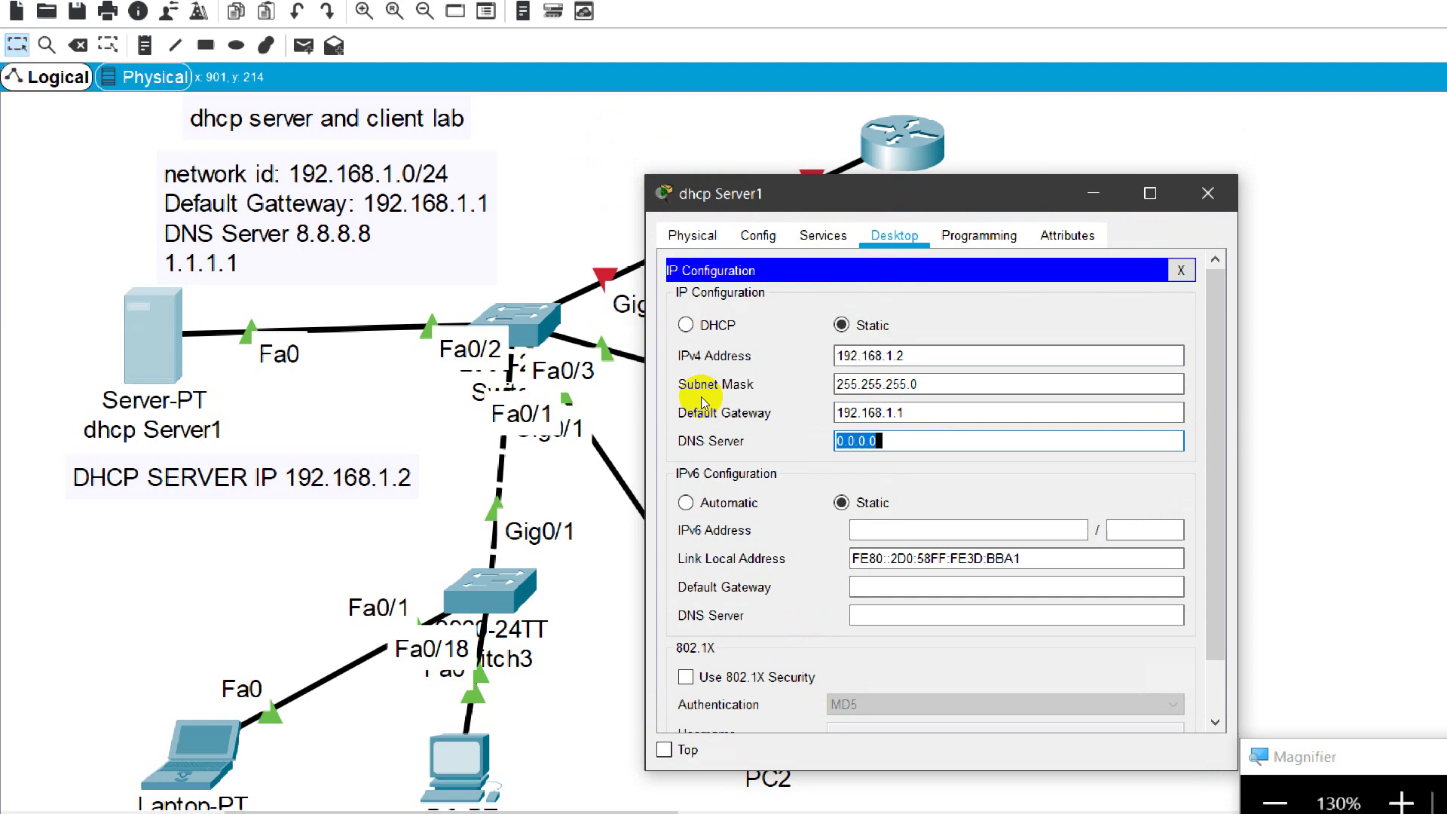
text(1)
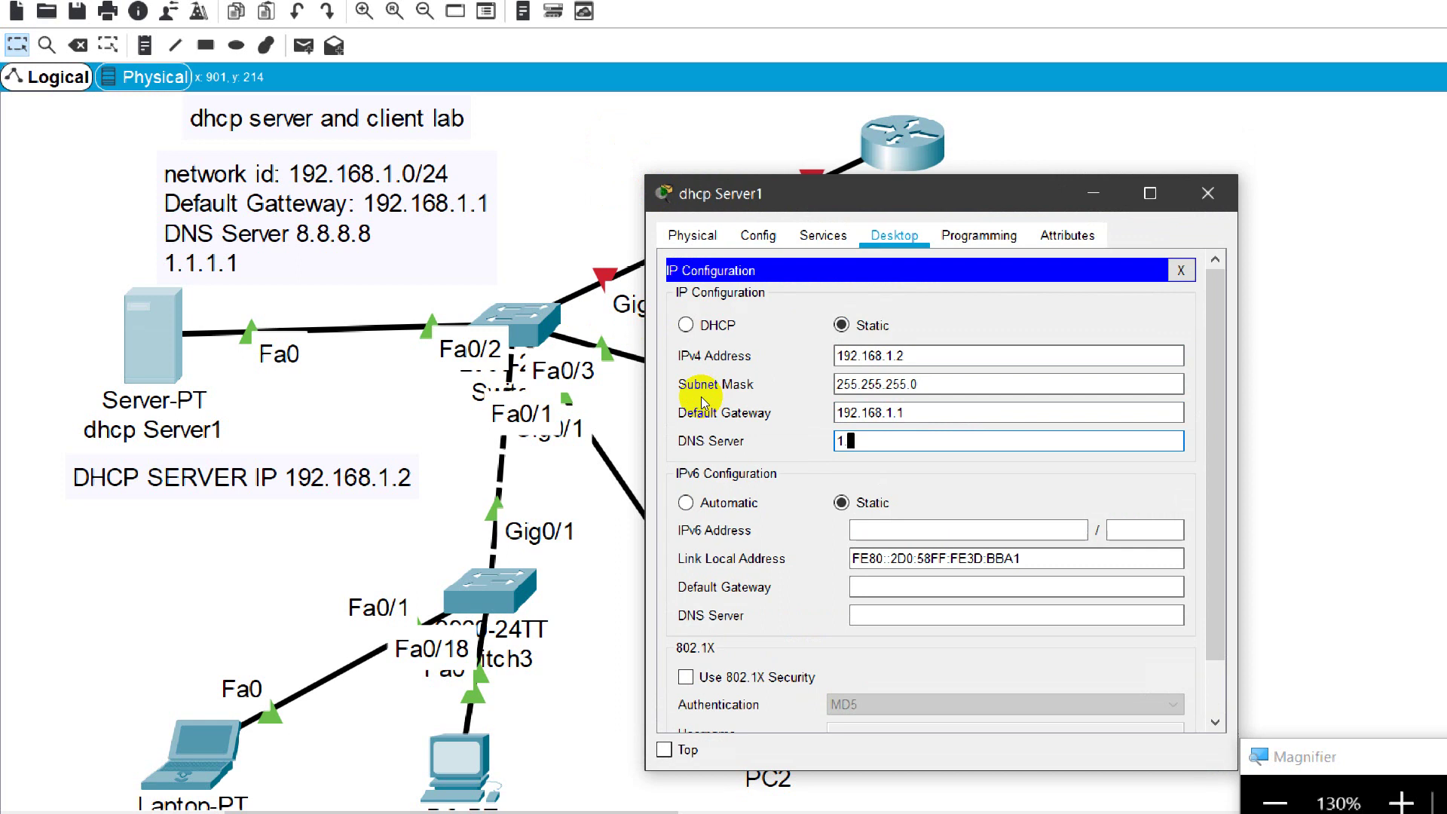
key(BackSpace)
text(8.8.8.8)
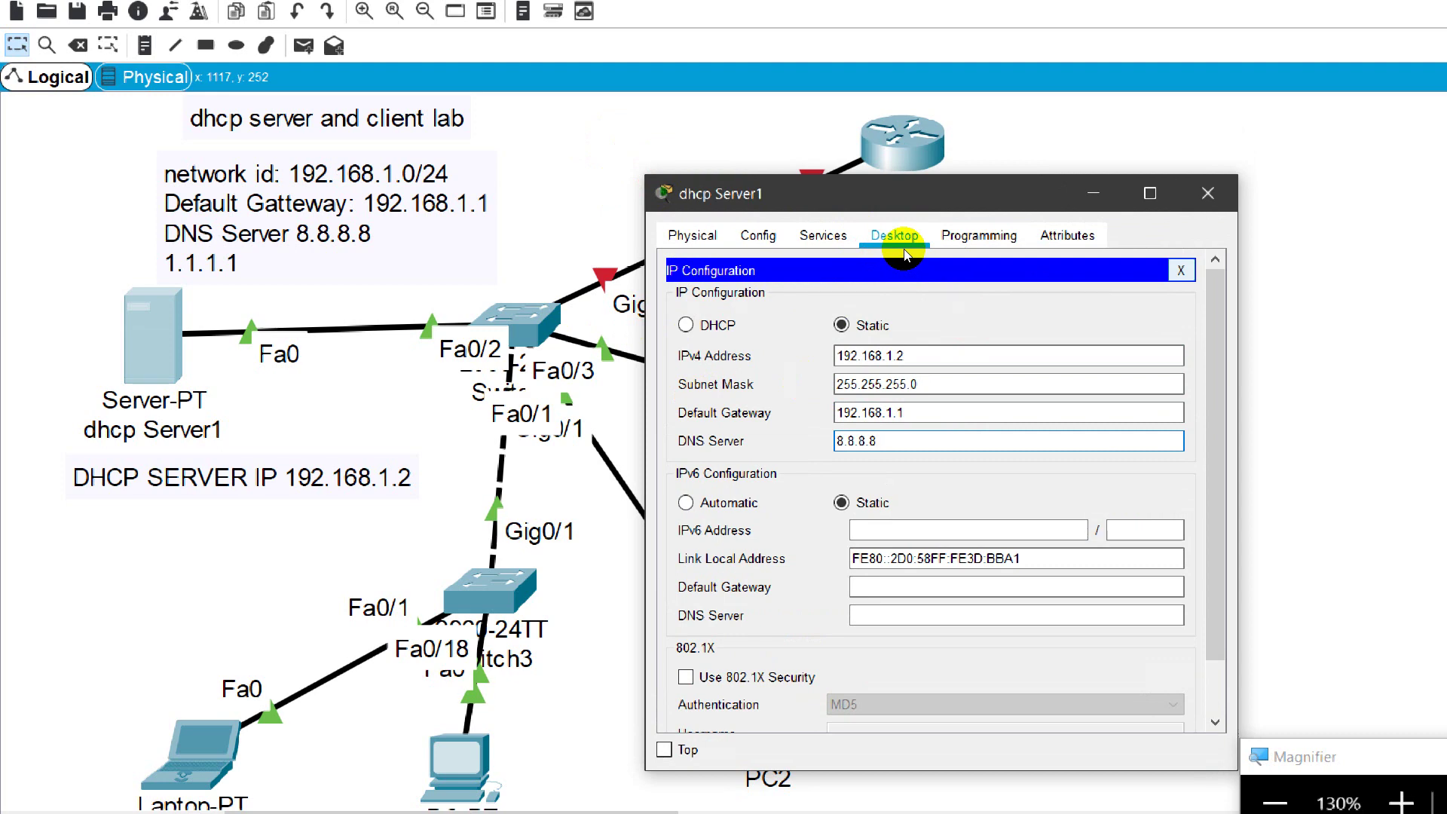
Step: Run ipconfig on dhcp Server1 to confirm address 192.168.1.2, then close the command prompt
click(903, 250)
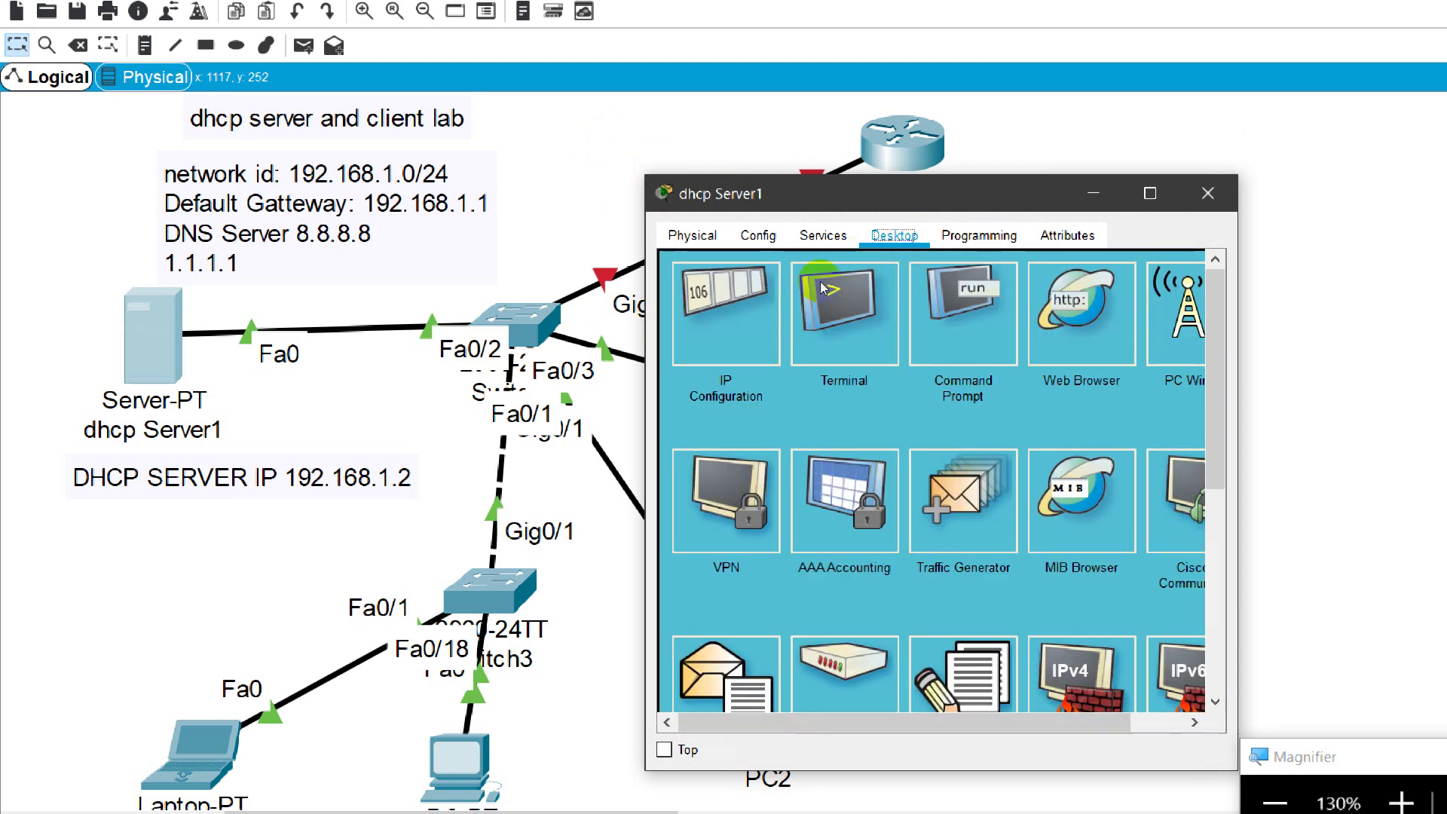
click(743, 276)
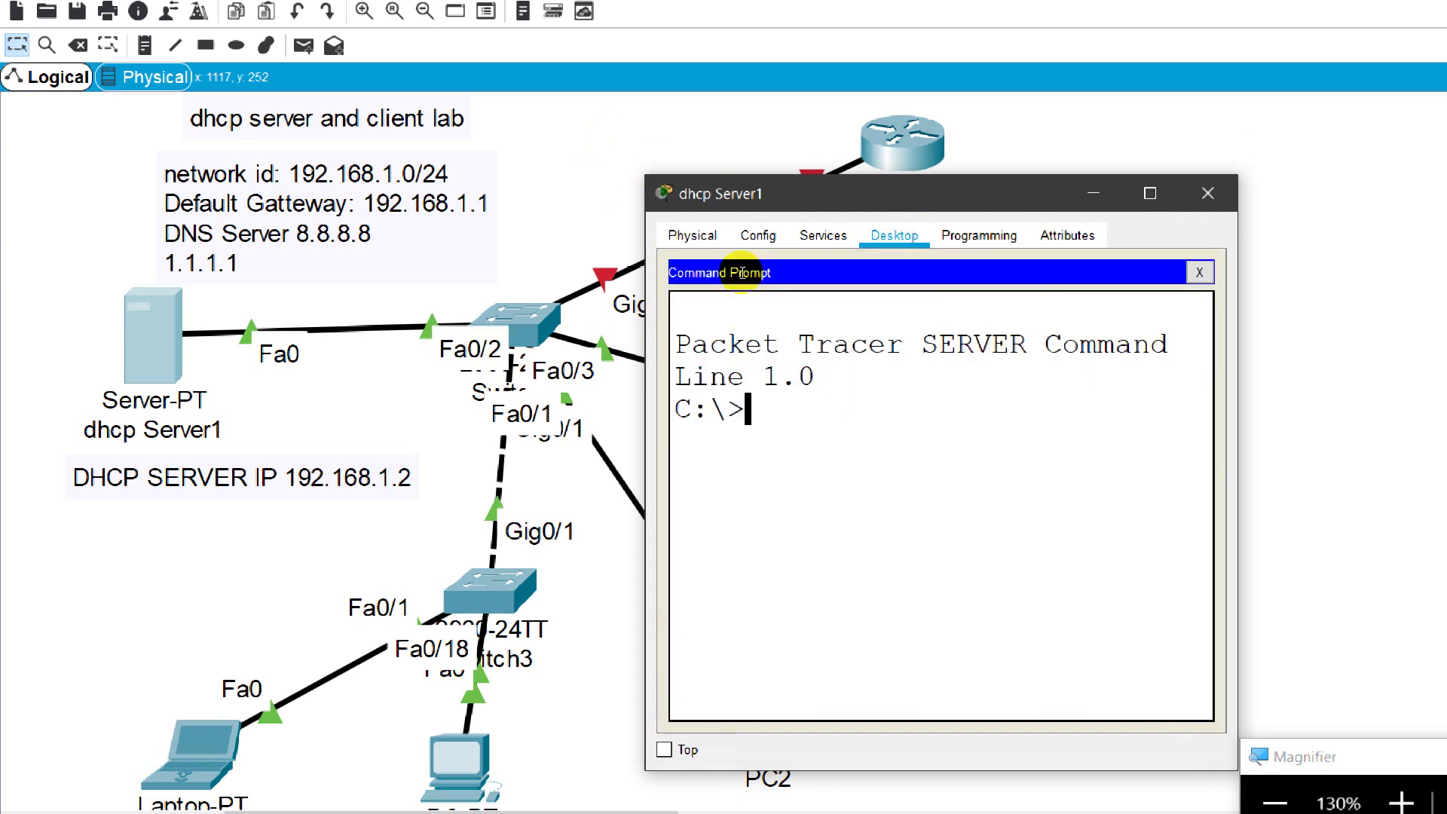
text(IPCONFIG)
key(Return)
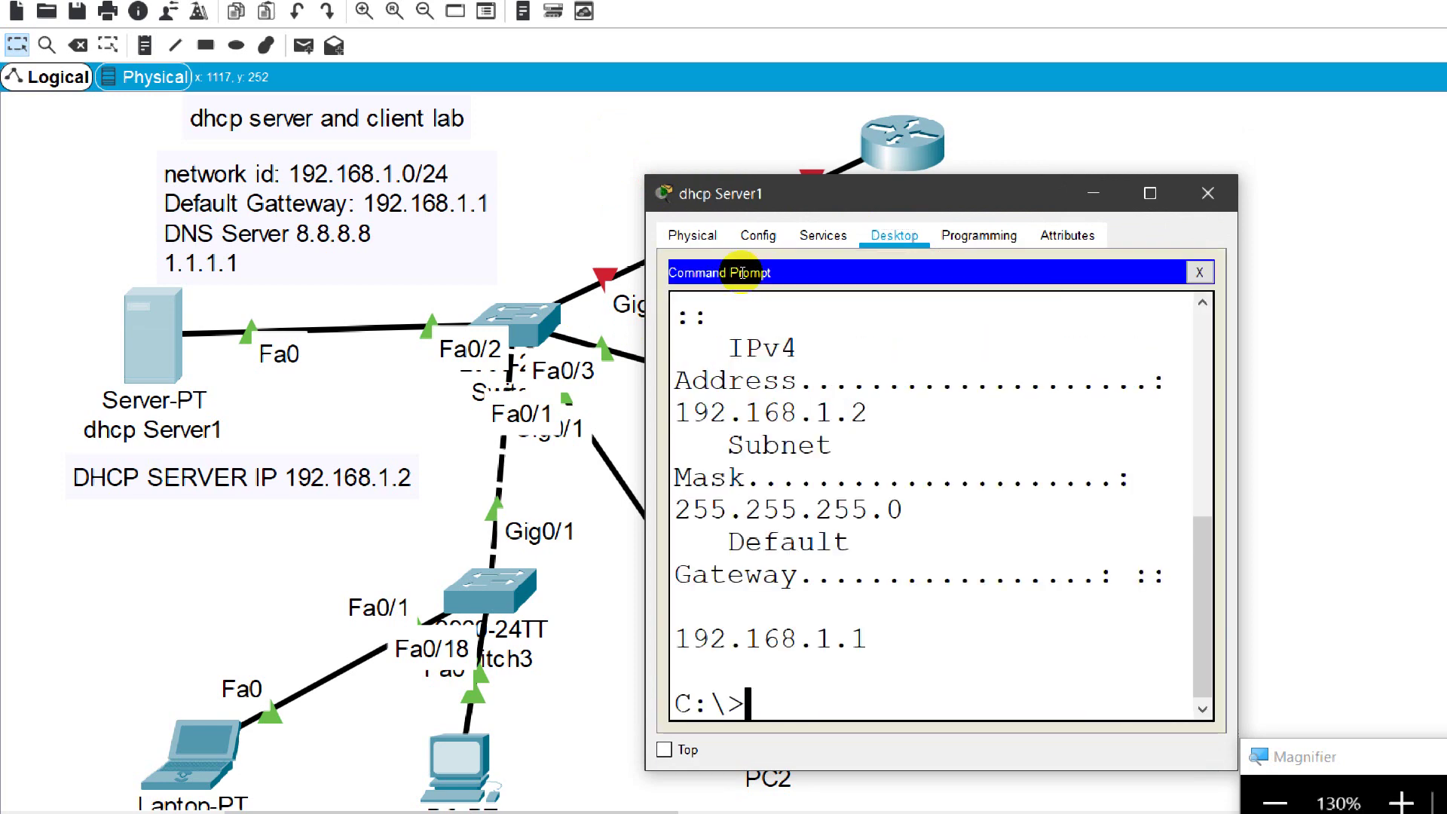
click(770, 196)
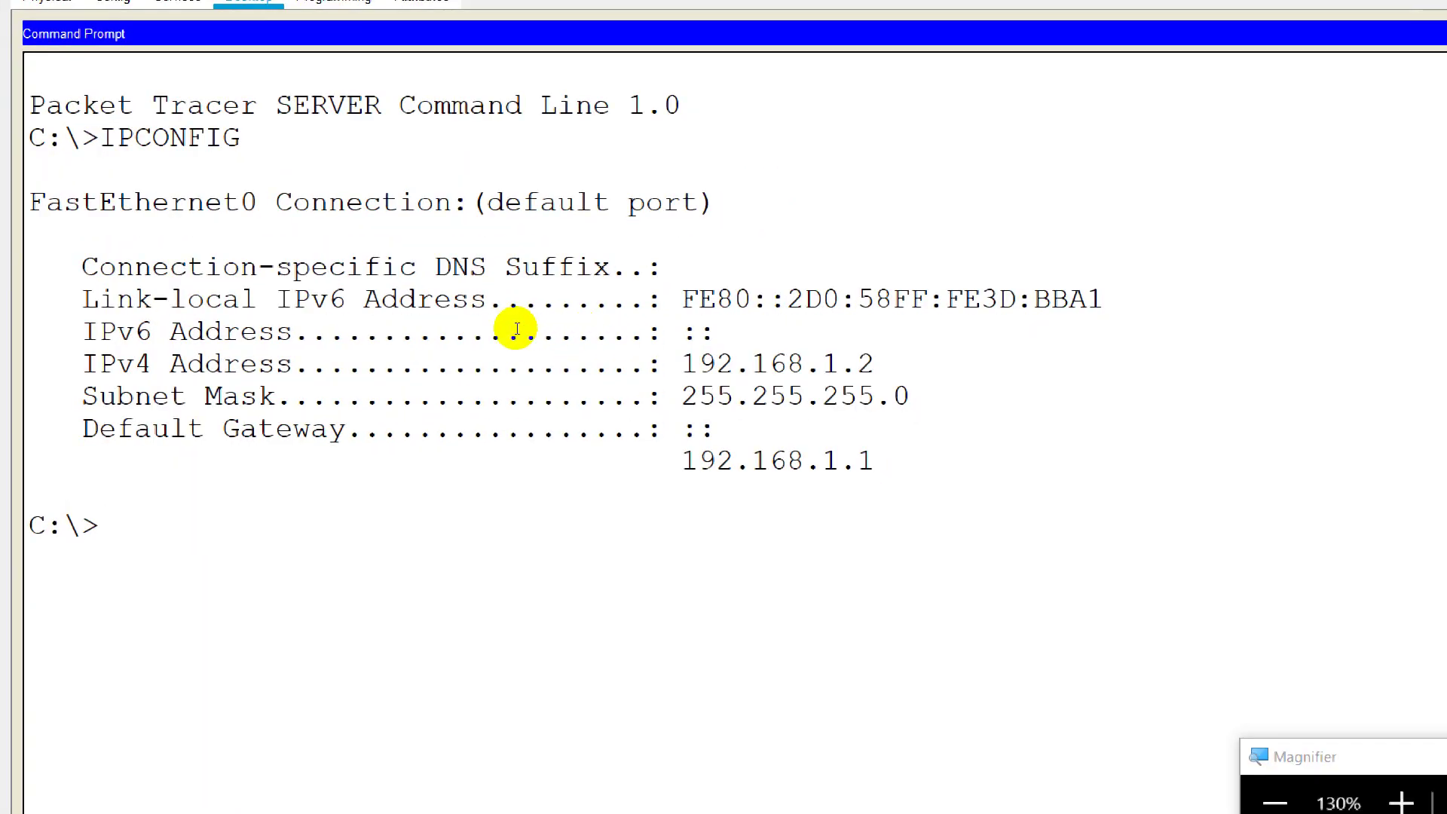
drag(663, 363, 720, 358)
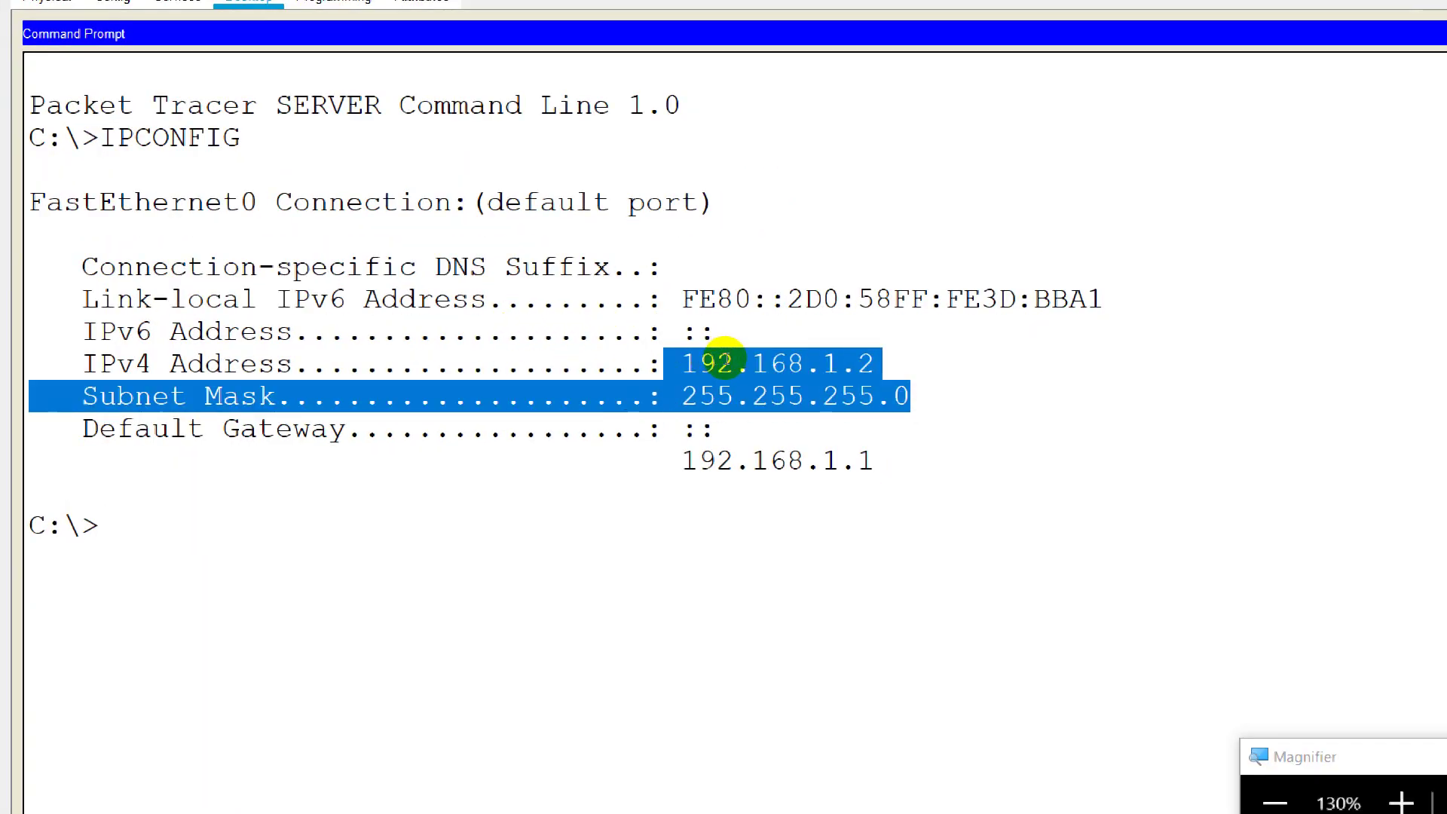
drag(681, 460, 821, 461)
click(736, 410)
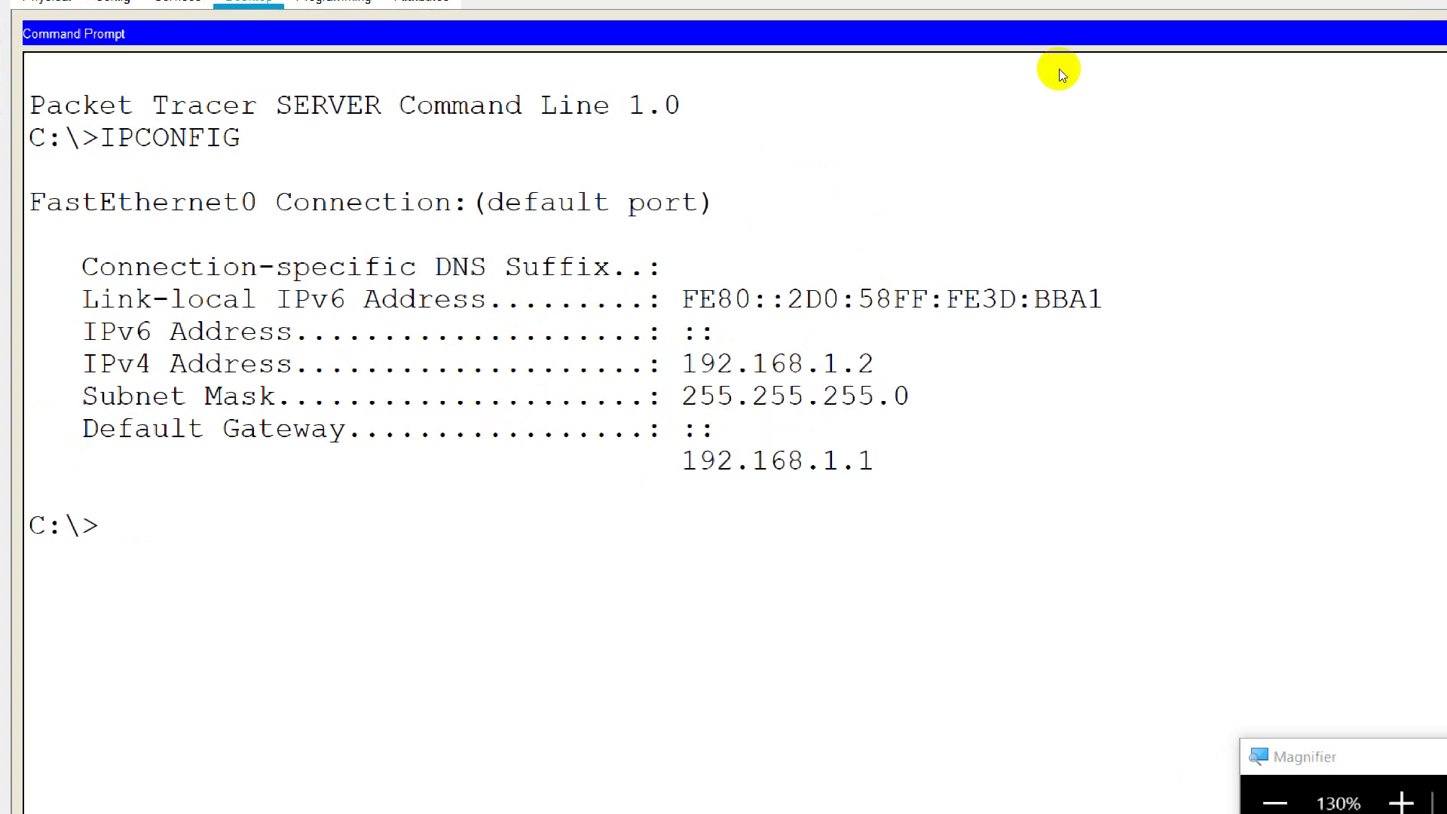
click(1430, 15)
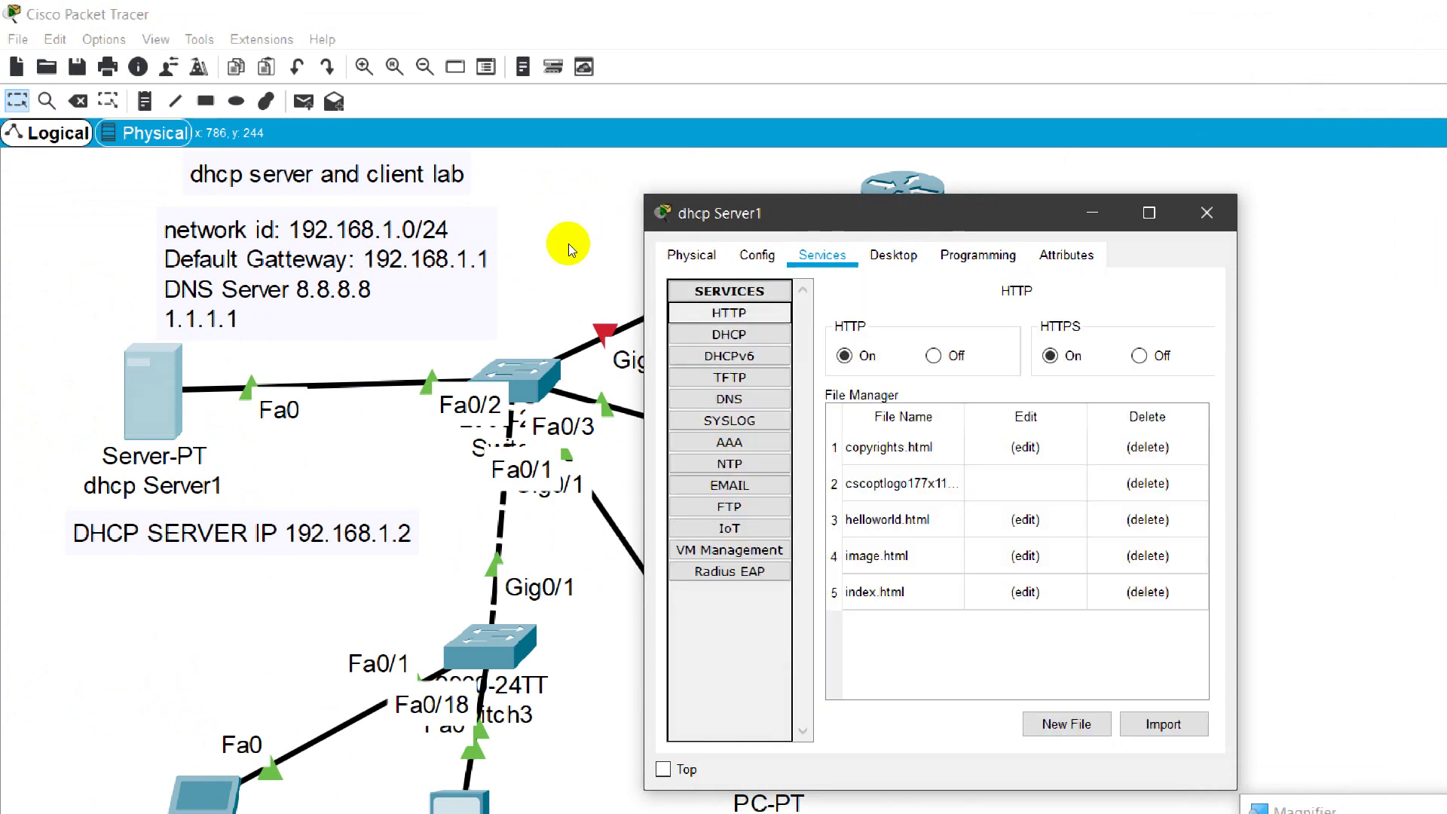
Step: Open the server's DHCP service page maximised and set the service to On
key(Tab)
key(Tab)
key(Tab)
key(Tab)
key(Tab)
key(Tab)
key(Tab)
key(Tab)
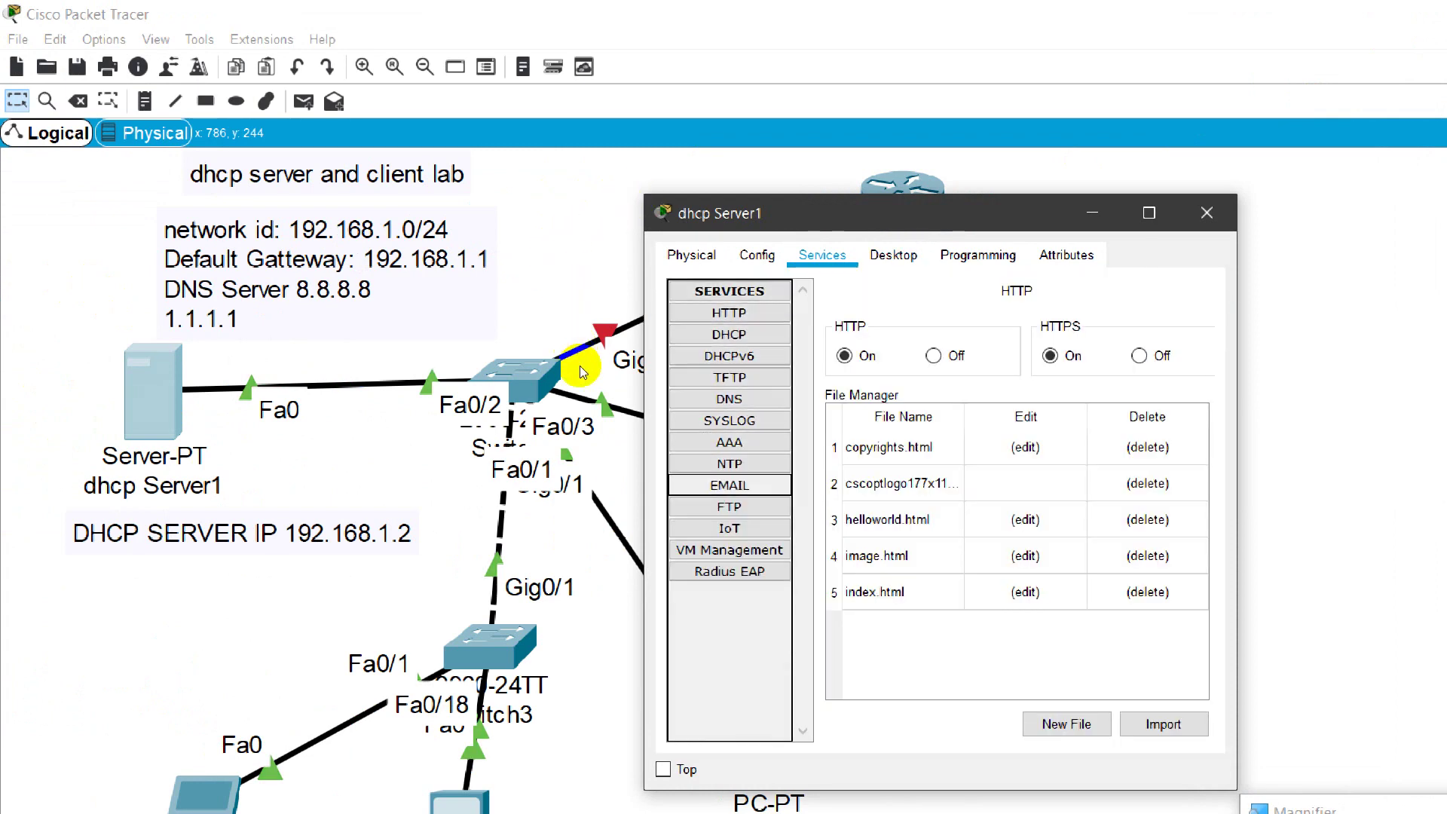
key(Tab)
key(Tab)
key(Tab)
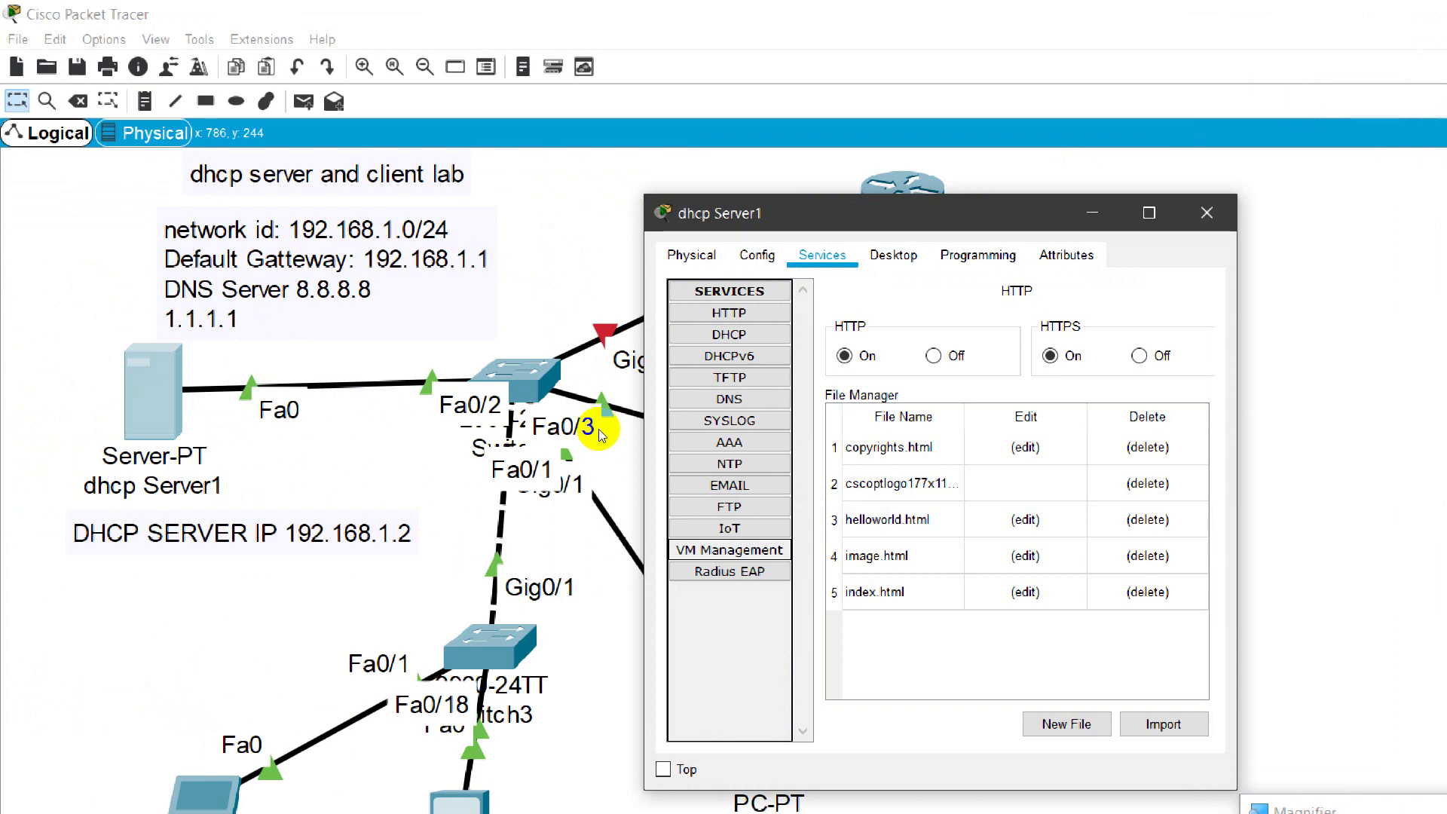
key(shift+Tab)
key(shift+Tab)
key(shift+Tab)
key(shift+Tab)
key(shift+Tab)
key(shift+Tab)
key(shift+Tab)
key(shift+Tab)
key(shift+Tab)
key(shift+Tab)
key(Tab)
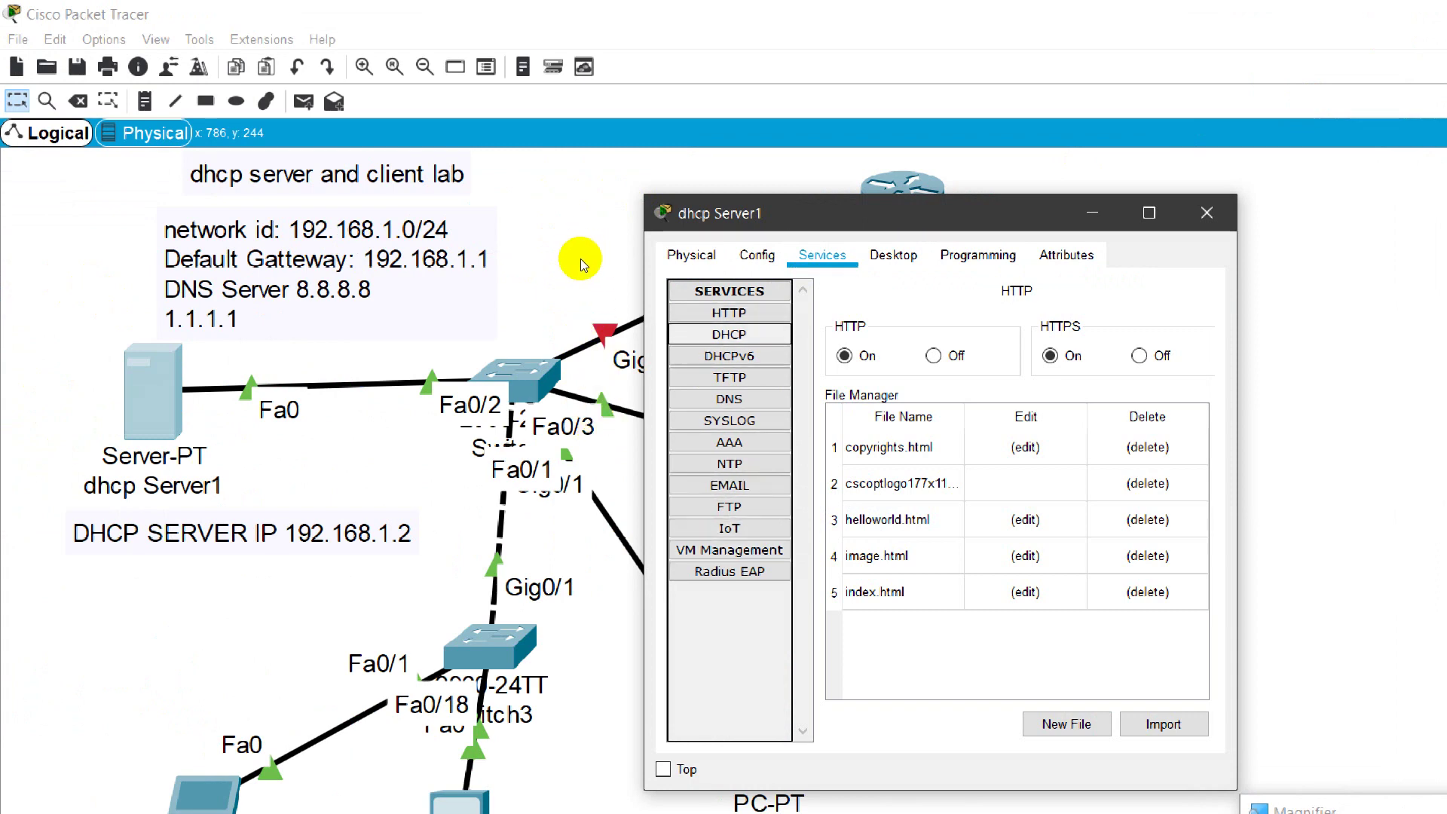
key(space)
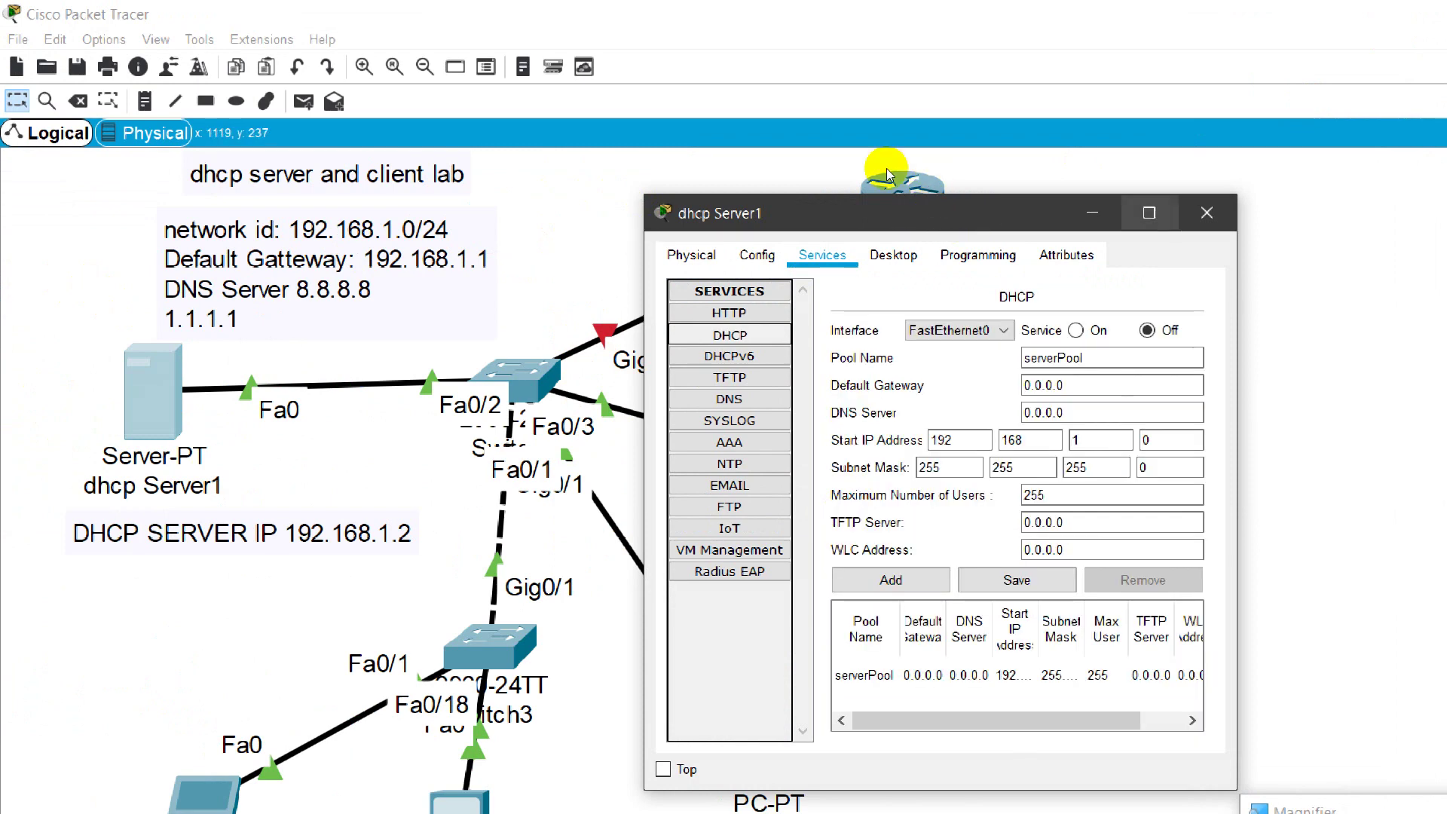
key(super+Up)
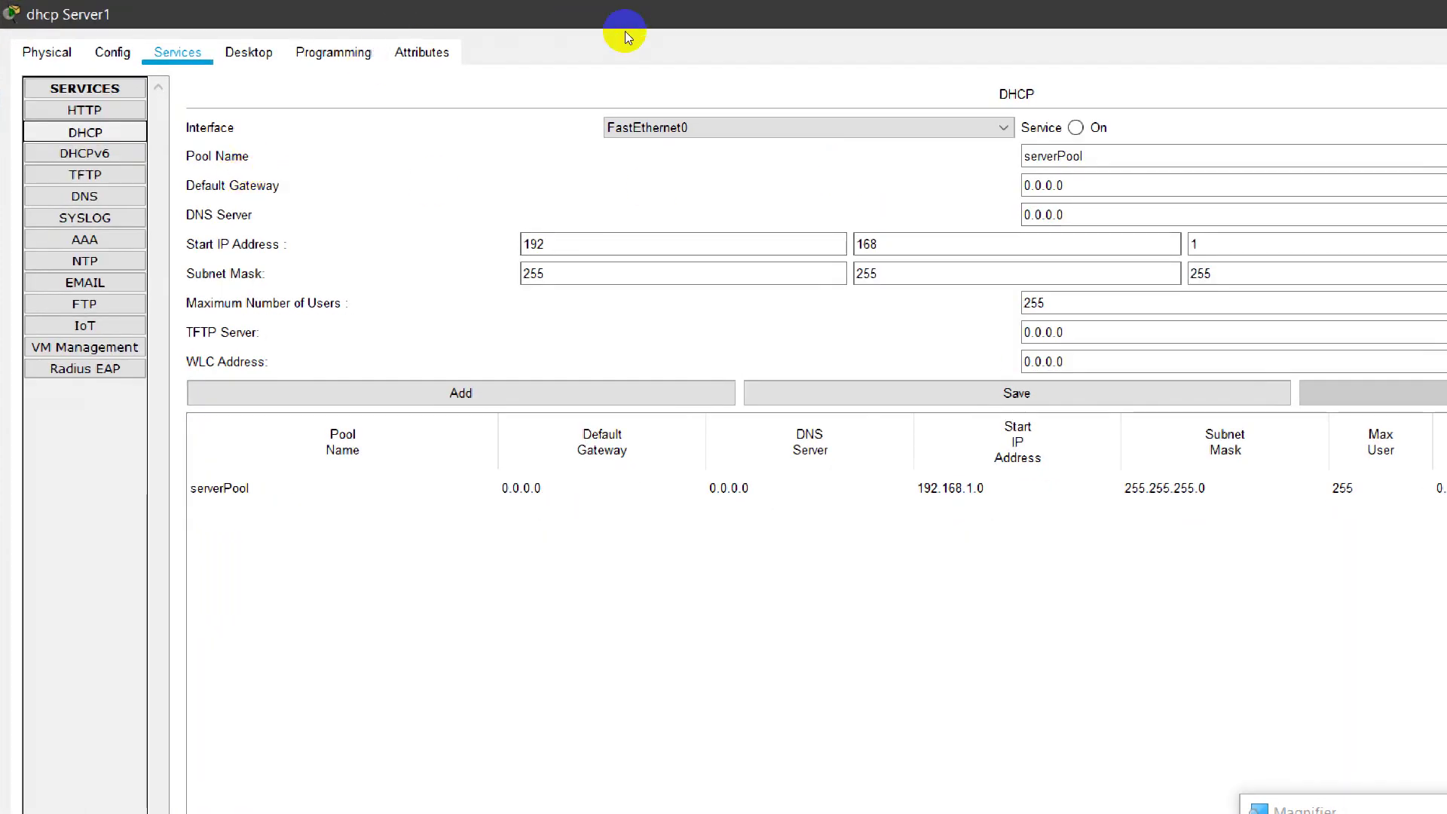
key(Tab)
click(839, 96)
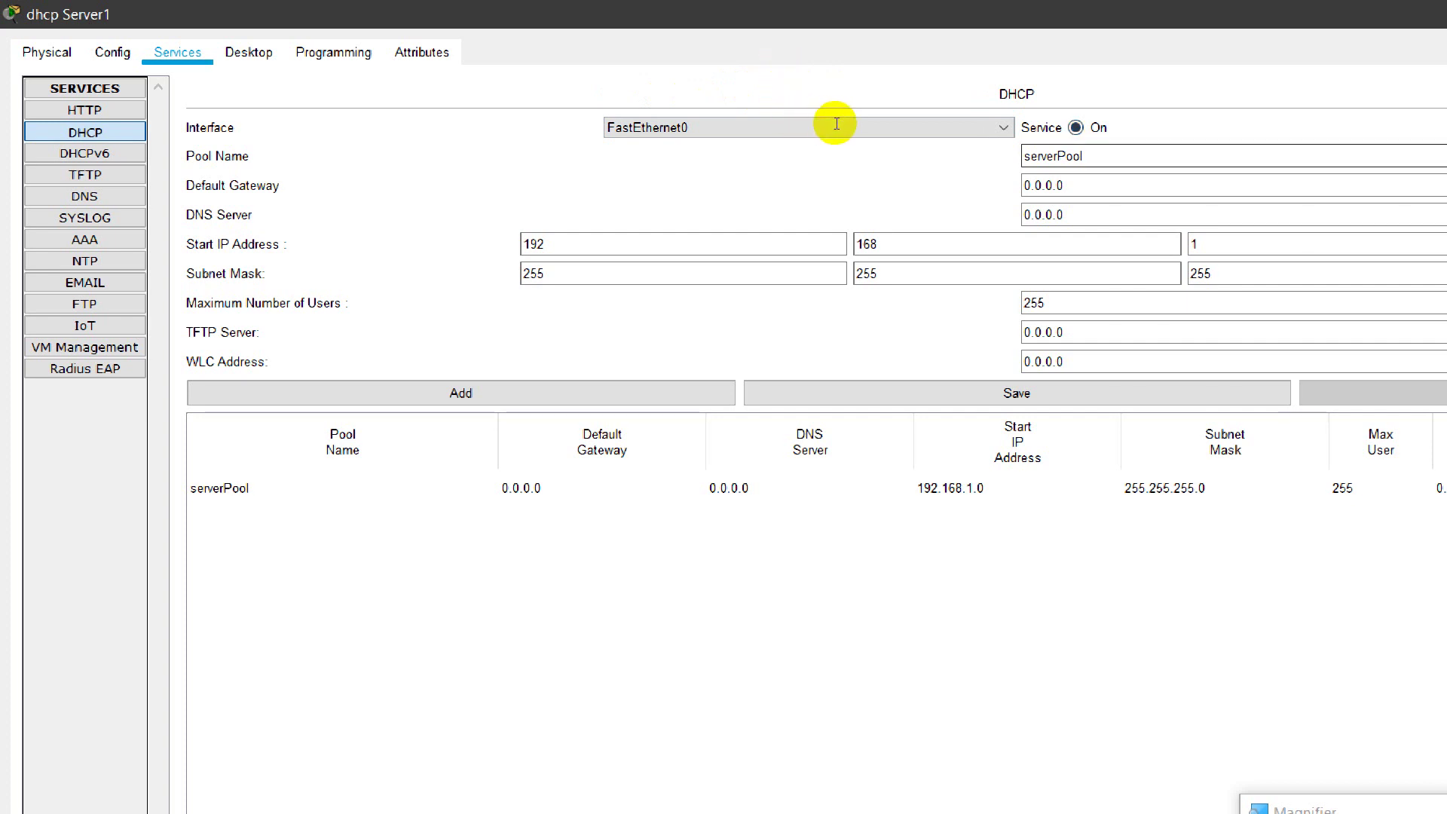
key(shift+Home)
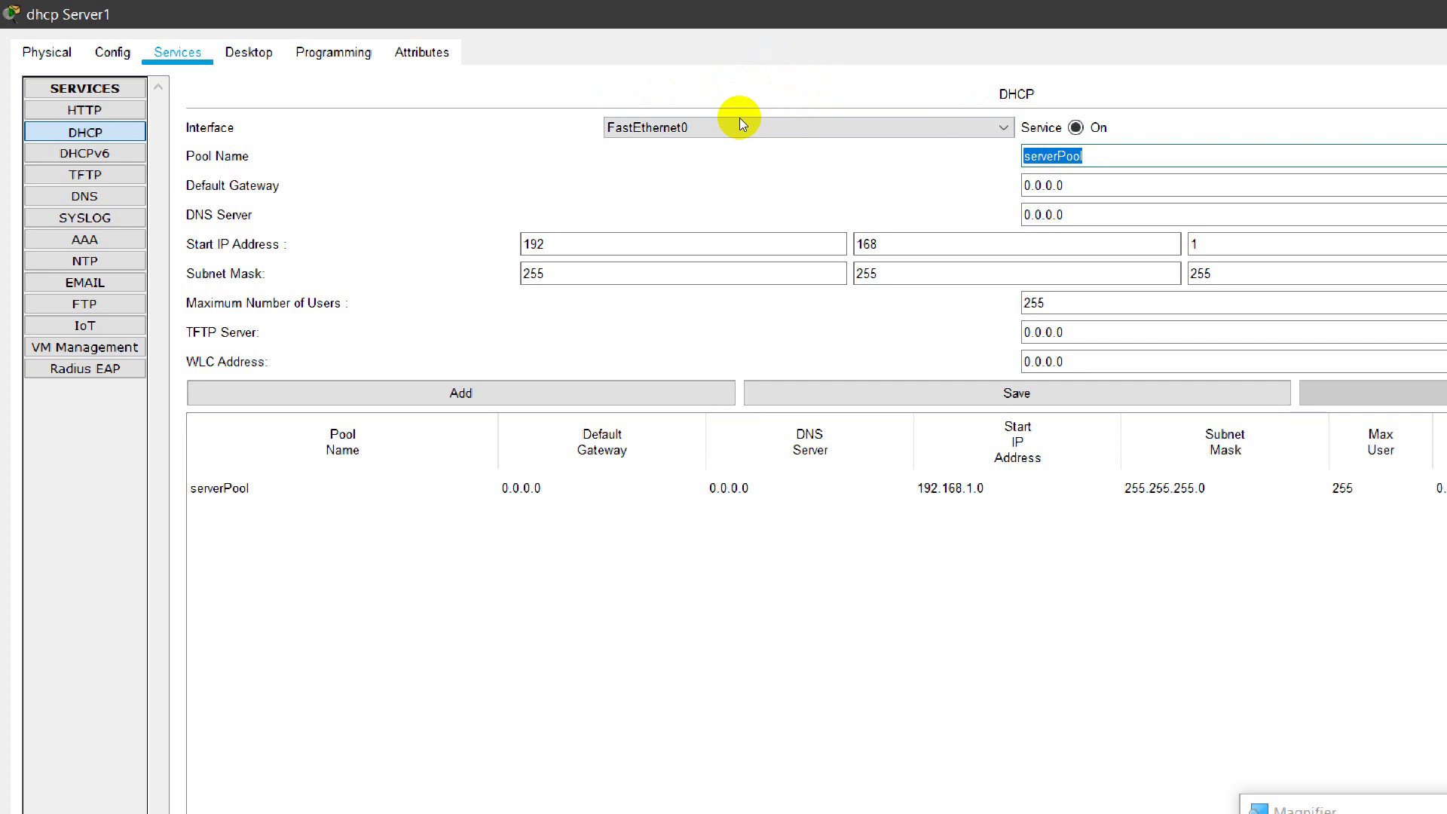
Step: Enter pool name MYLAN, default gateway 192.168.1.1 and DNS server 8.8.8.8
text(MYLAN)
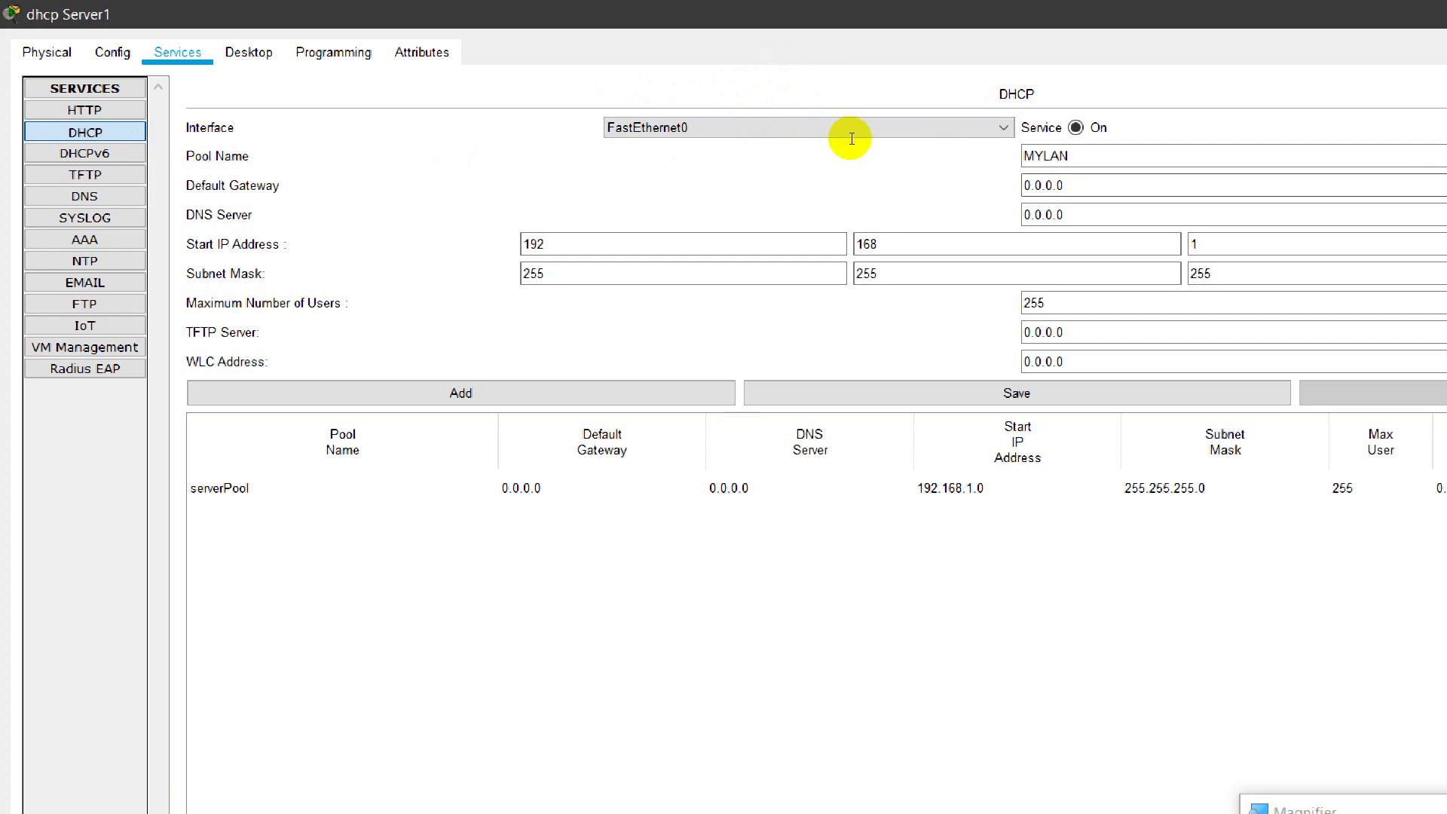
key(Tab)
key(shift+Home)
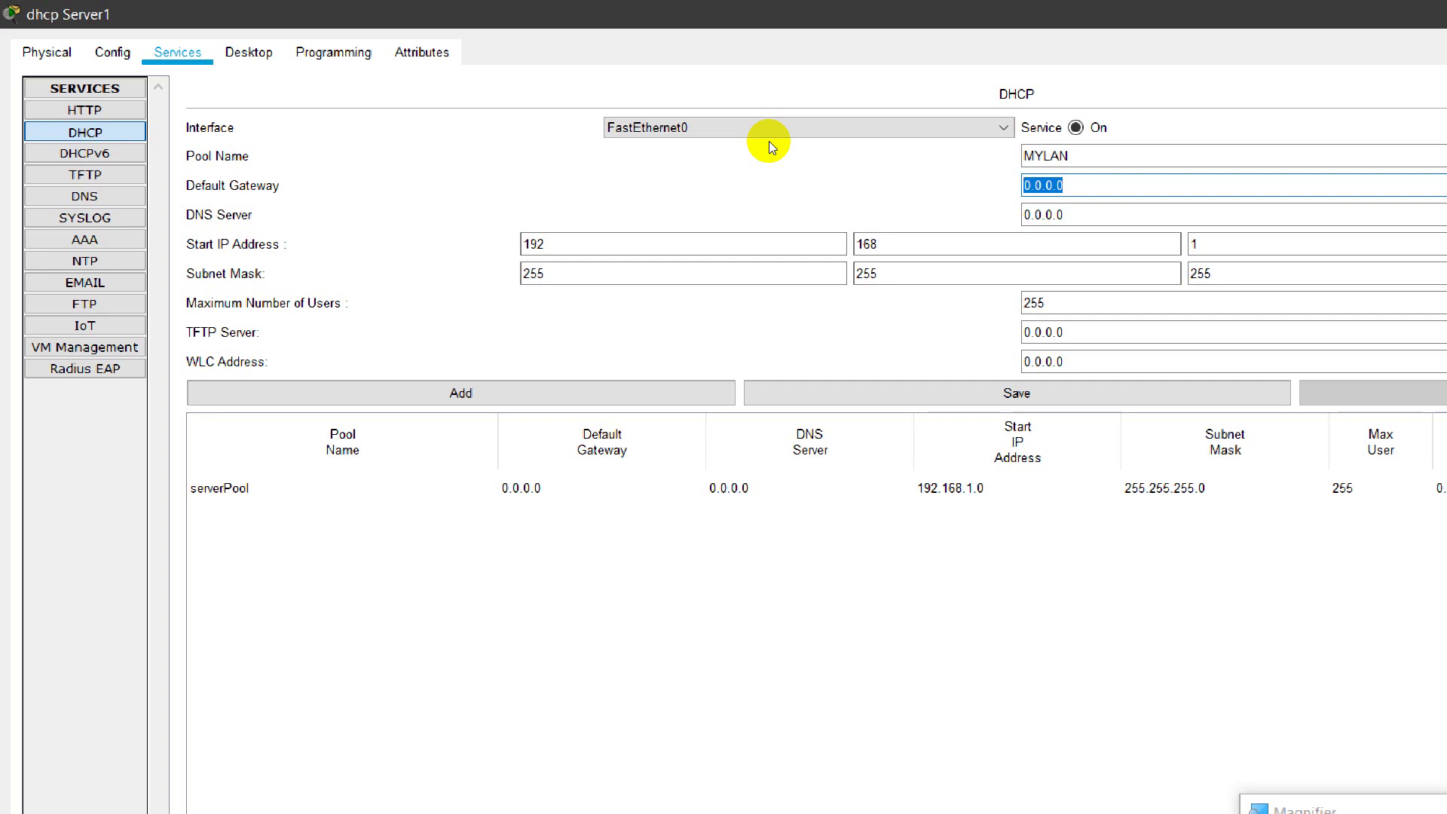
text(192.168.1.1)
key(Tab)
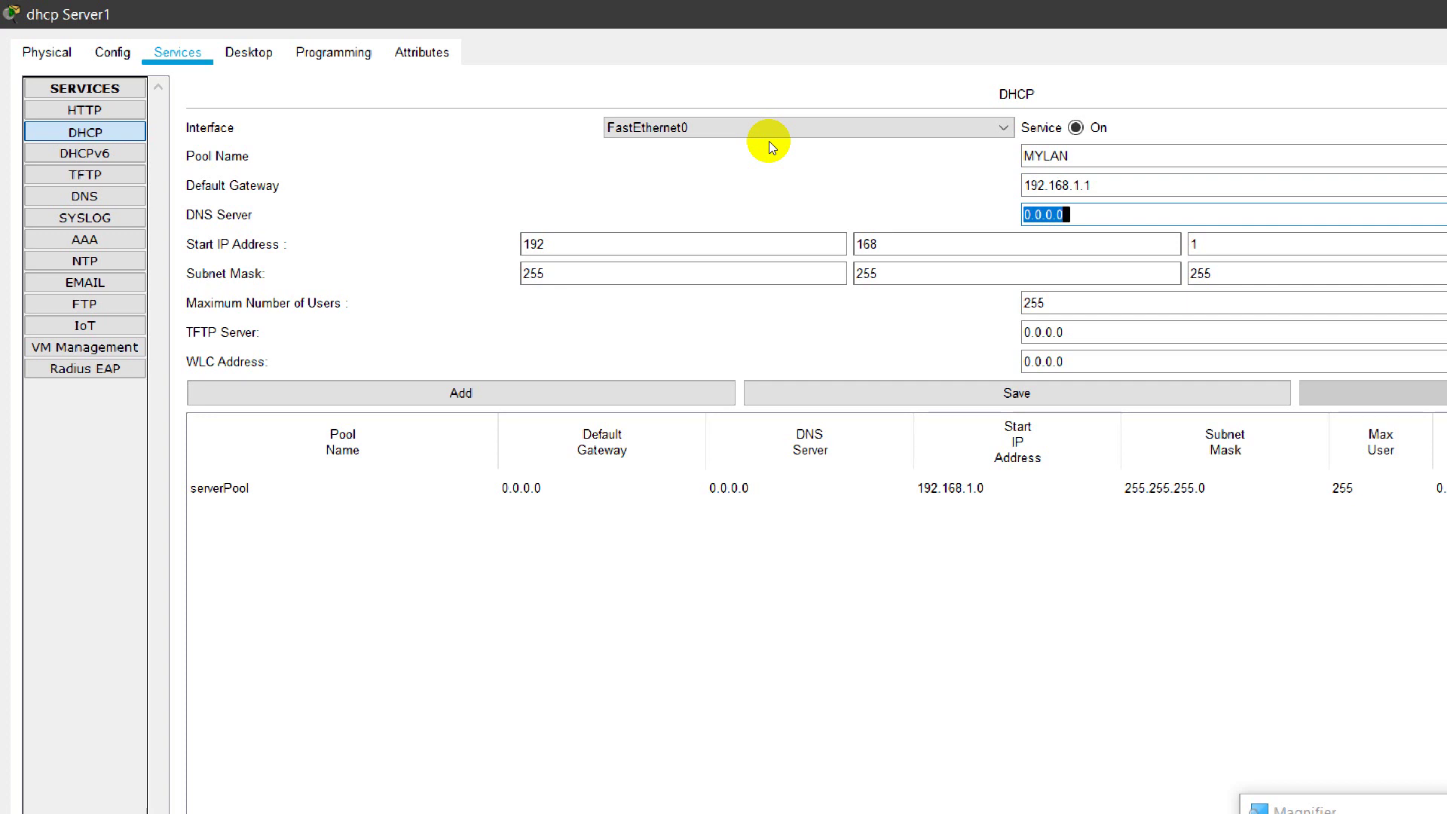
text(8.8.8.8)
click(224, 187)
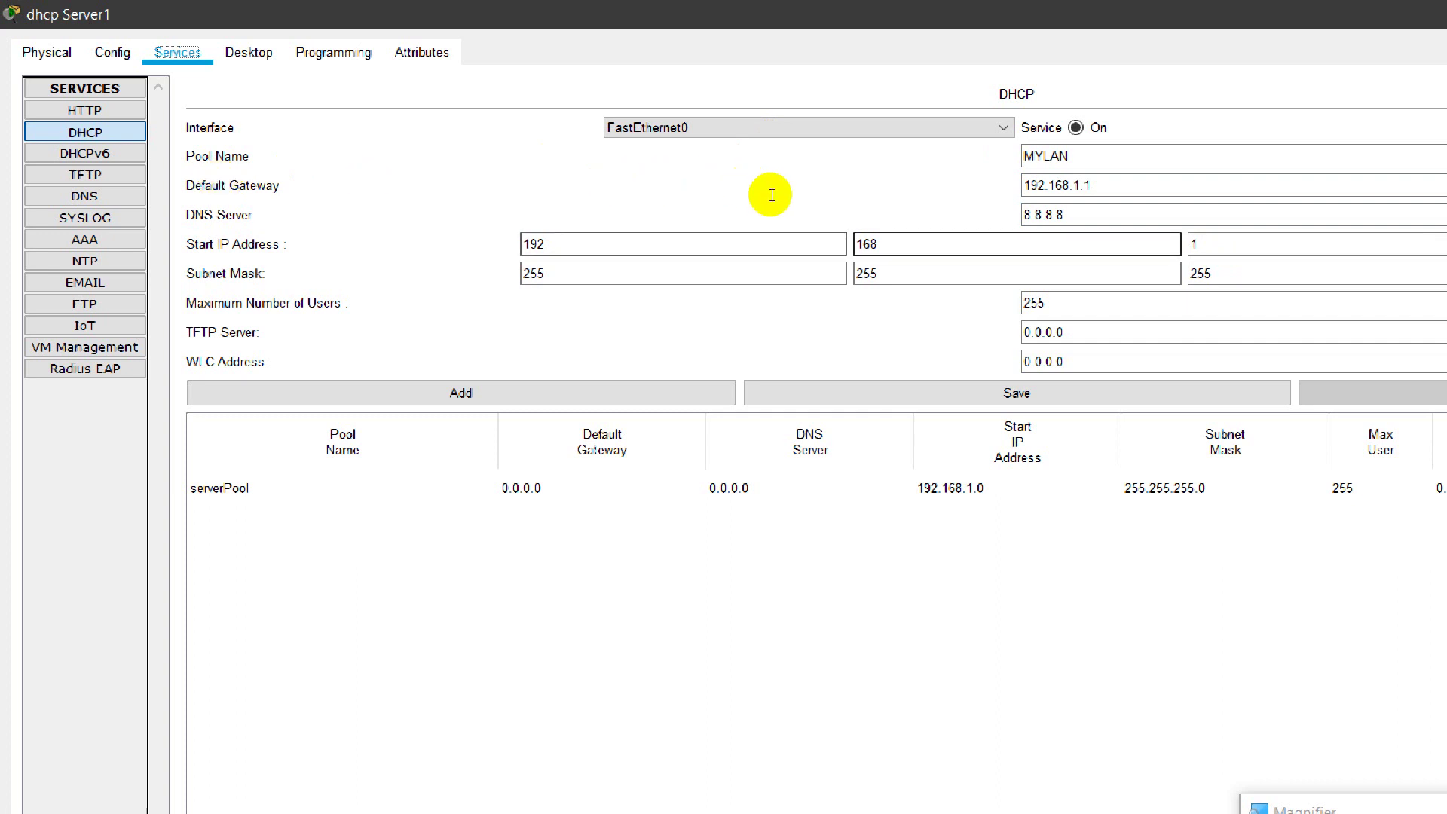
key(Tab)
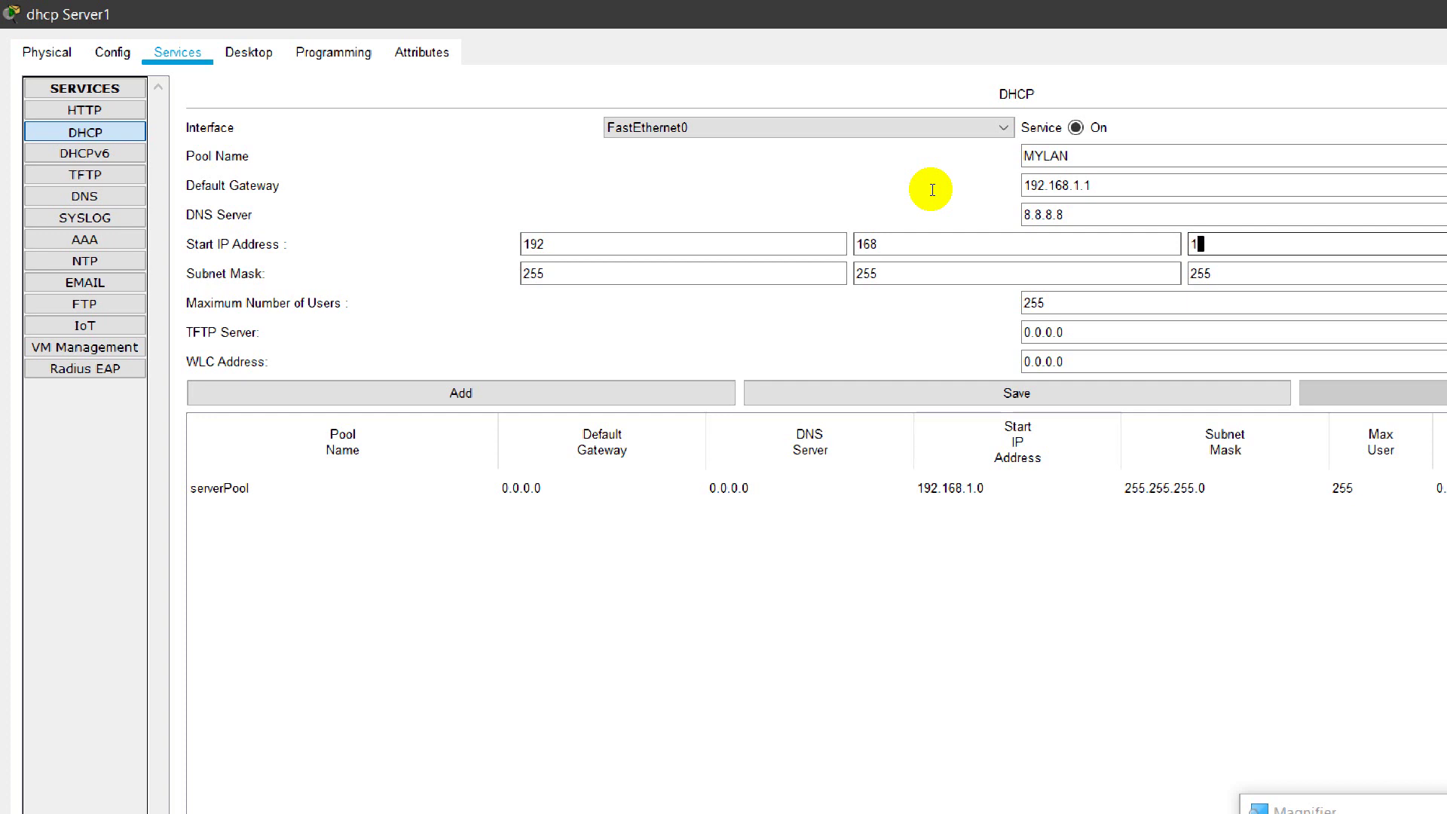
Step: Change the last start address octet from 0 to 10, giving 192.168.1.10
text(0)
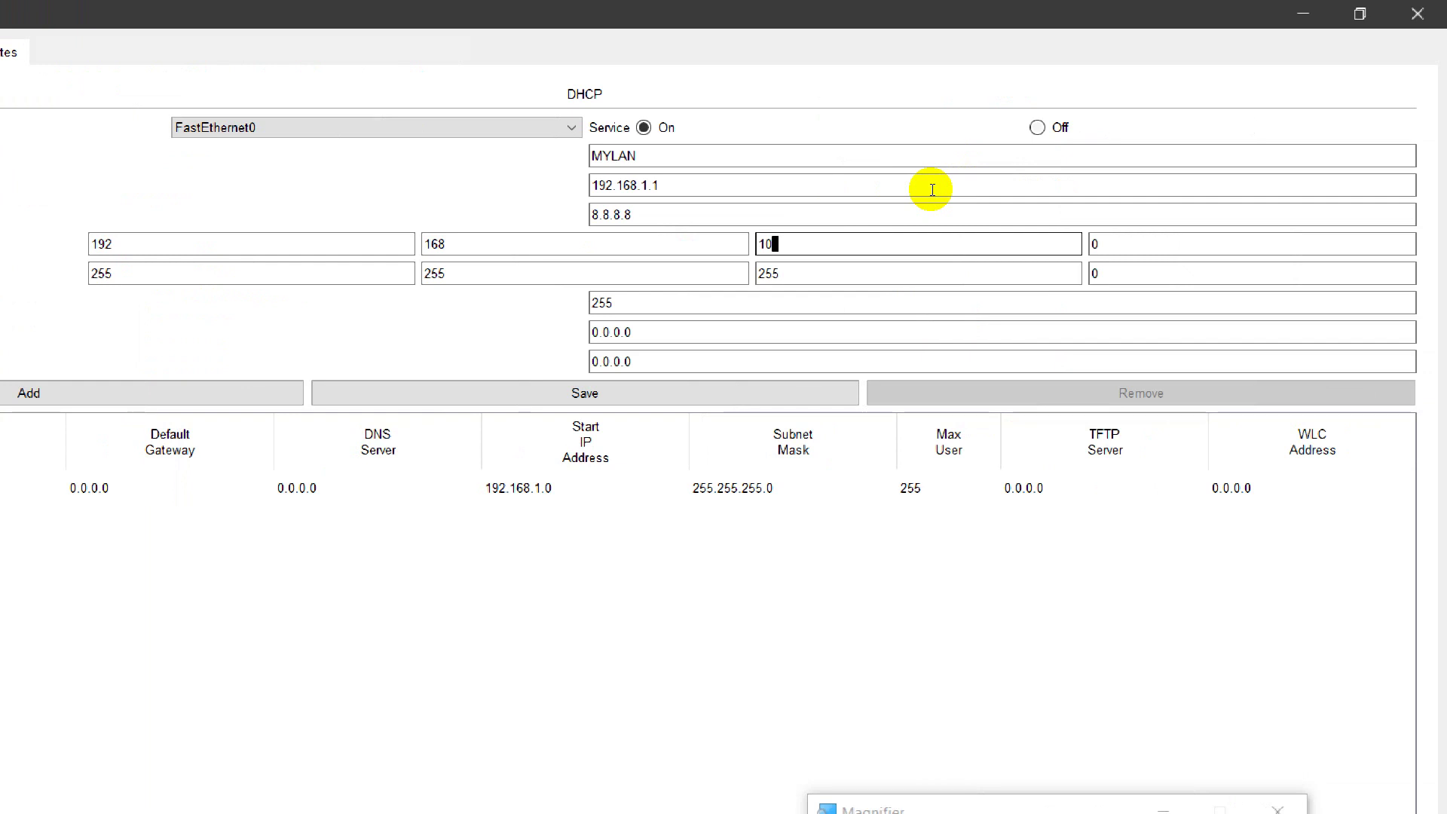
key(BackSpace)
key(Tab)
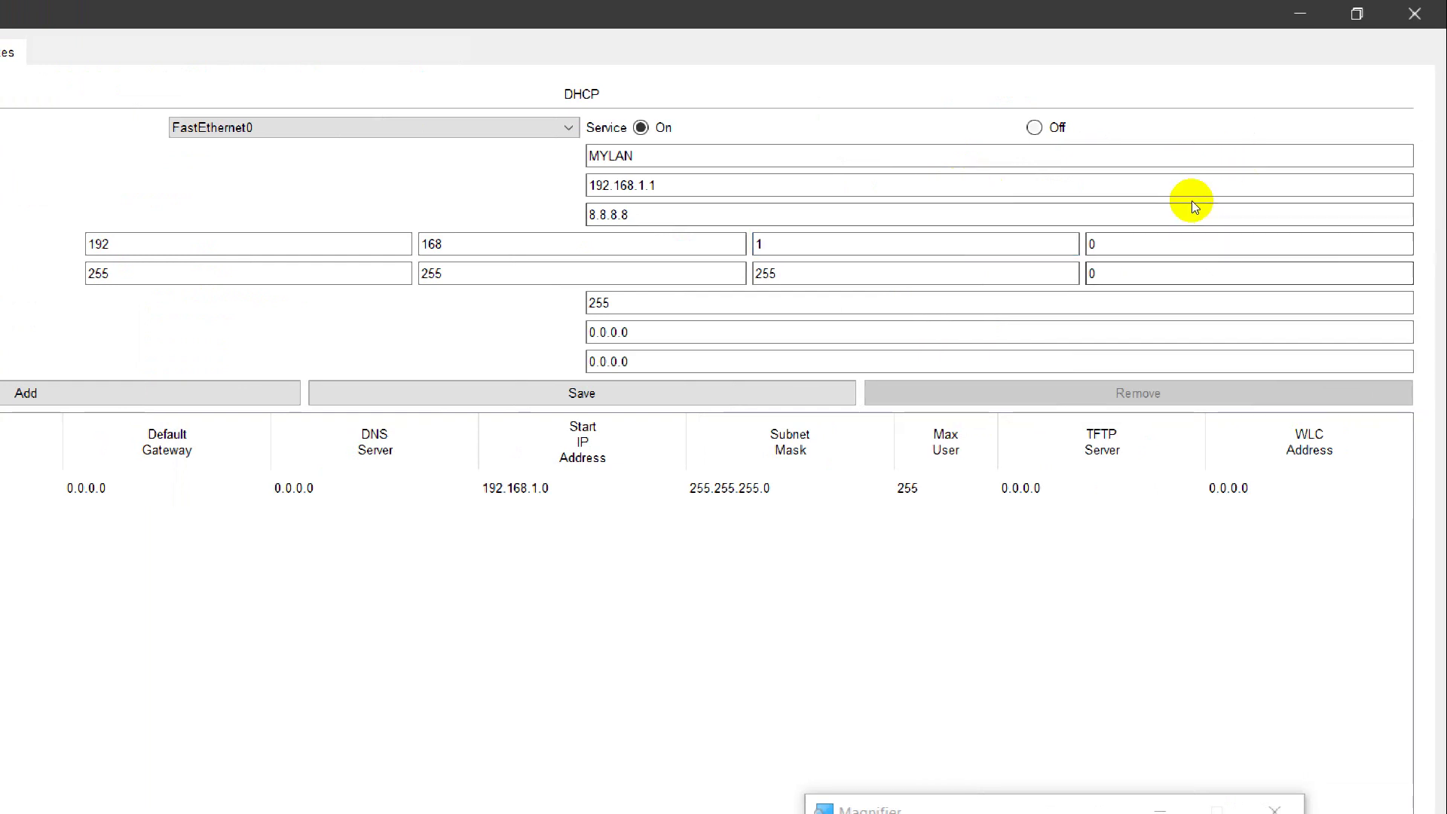
key(Tab)
text(10)
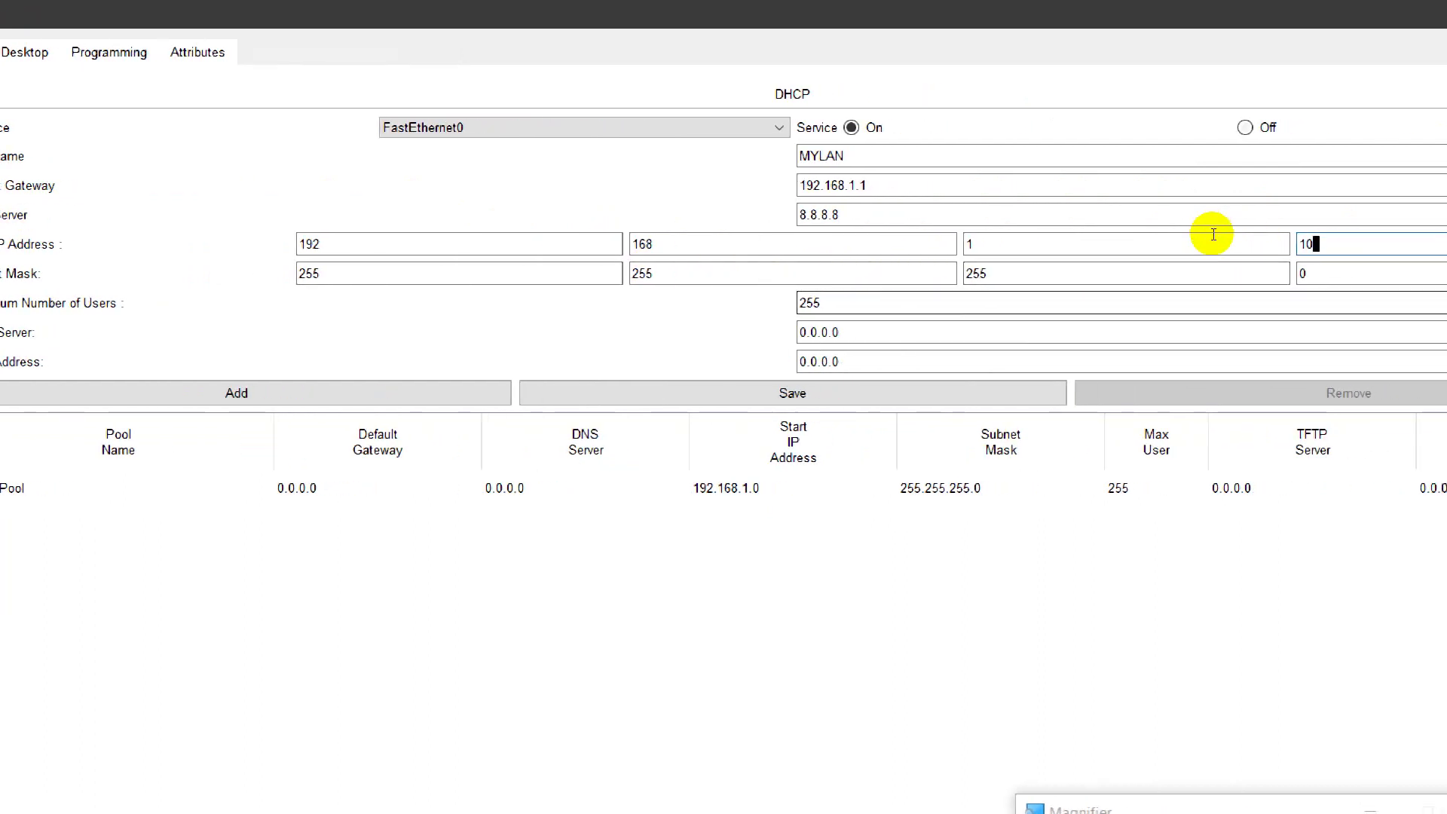
key(Tab)
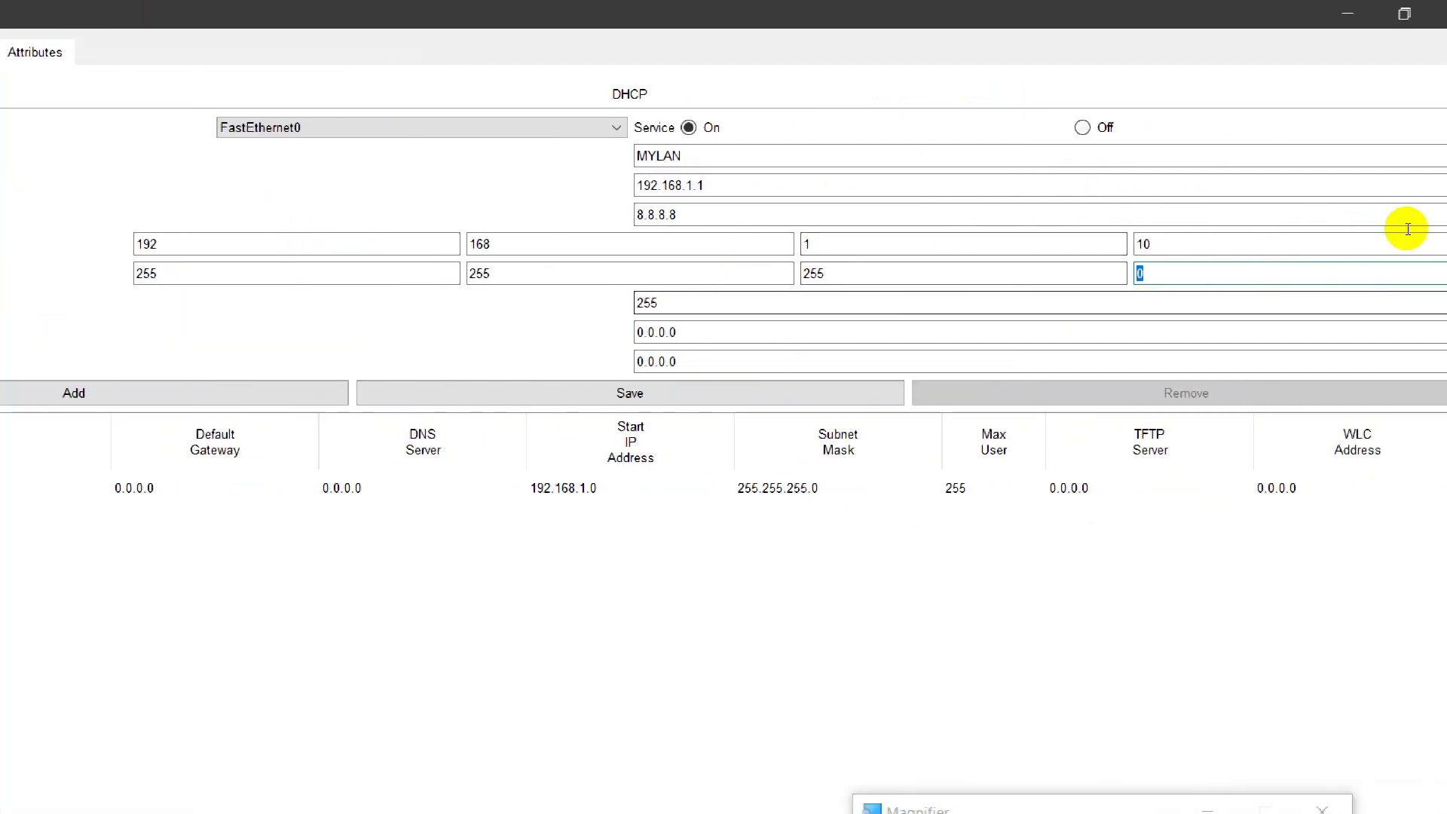
key(shift+Tab)
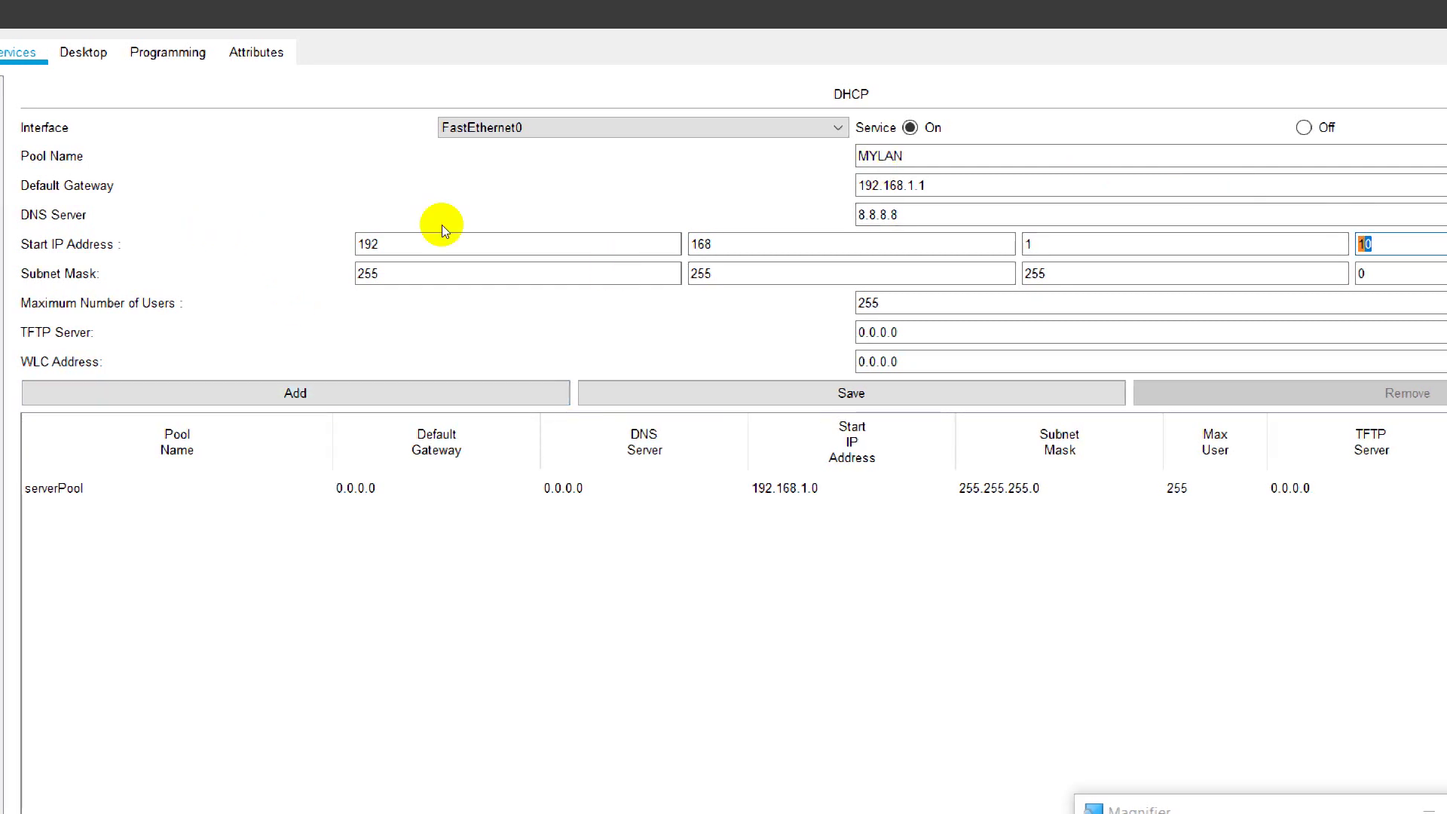
key(Tab)
key(ctrl+a)
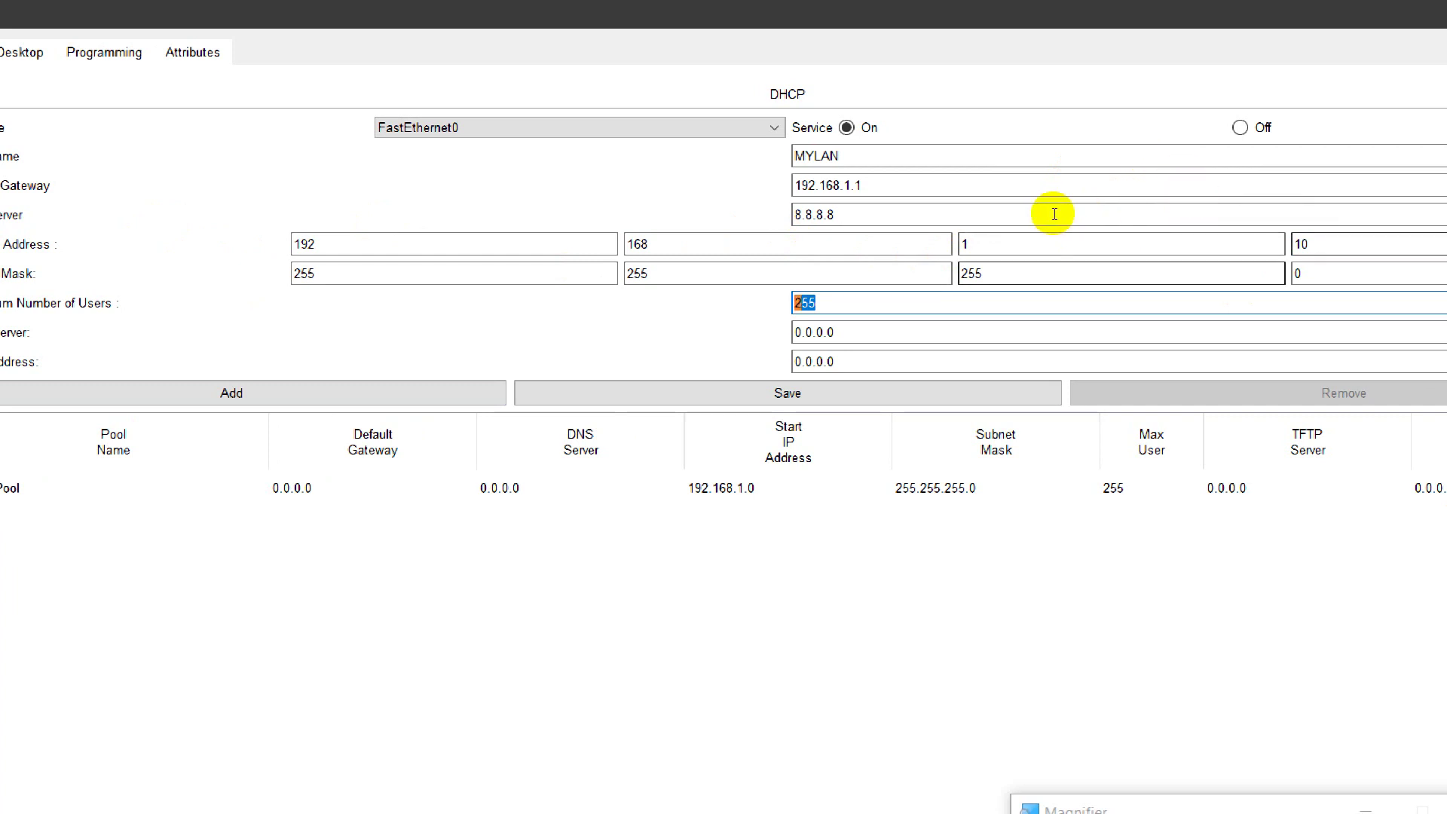
Step: Reduce the MYLAN pool's Maximum Number of Users from 255 to 25
text(50)
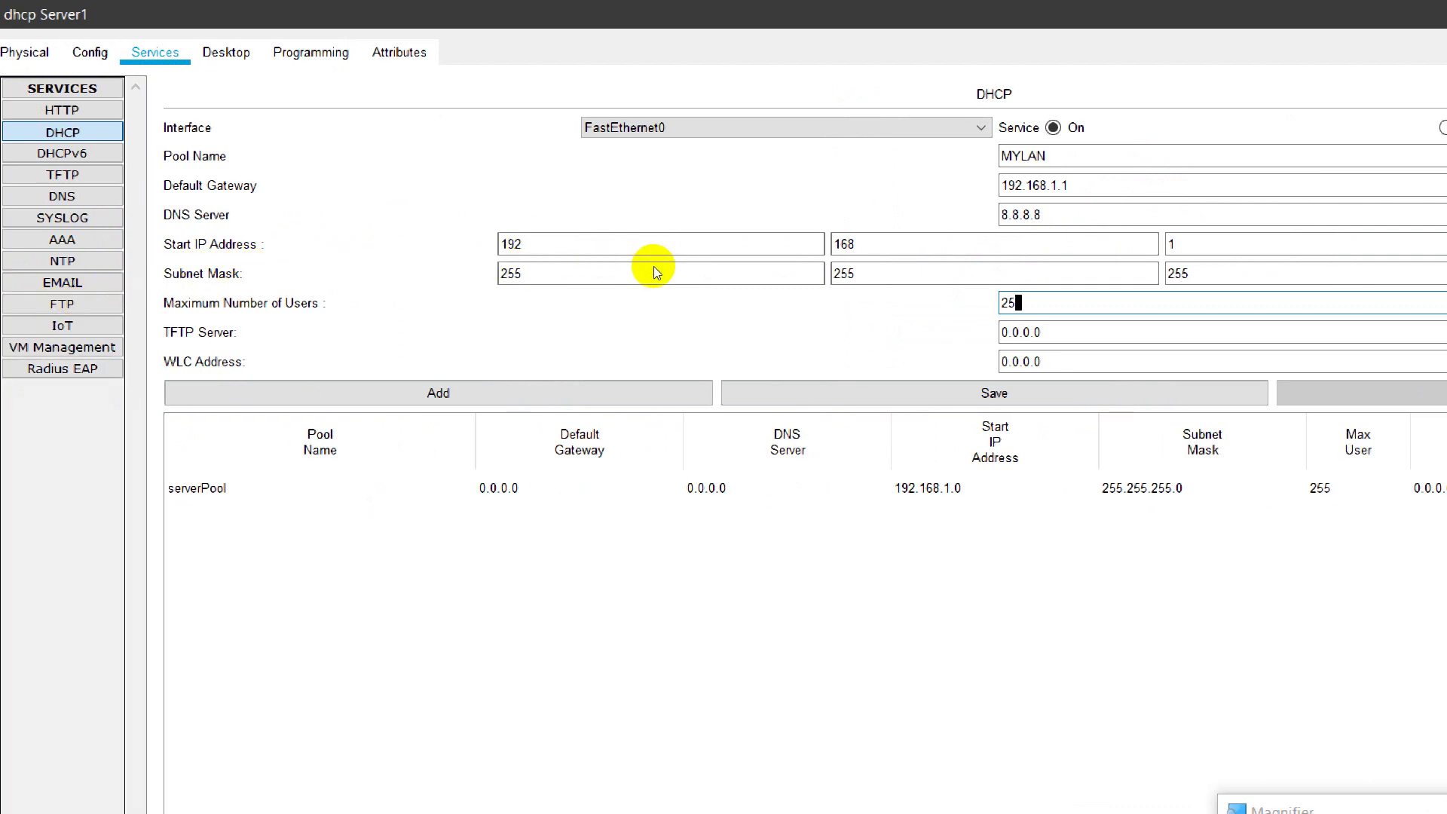
key(ctrl+Tab)
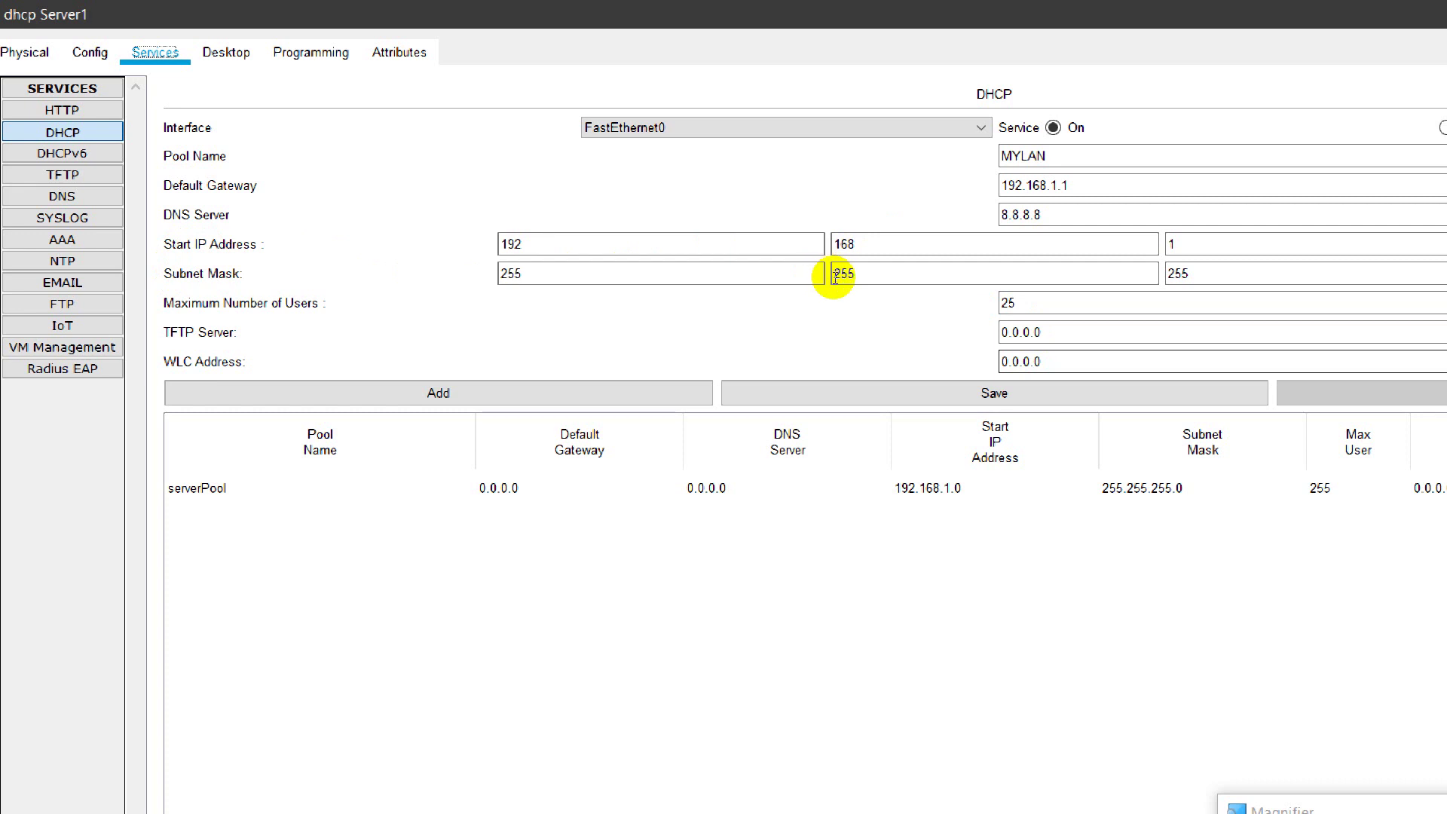
key(Tab)
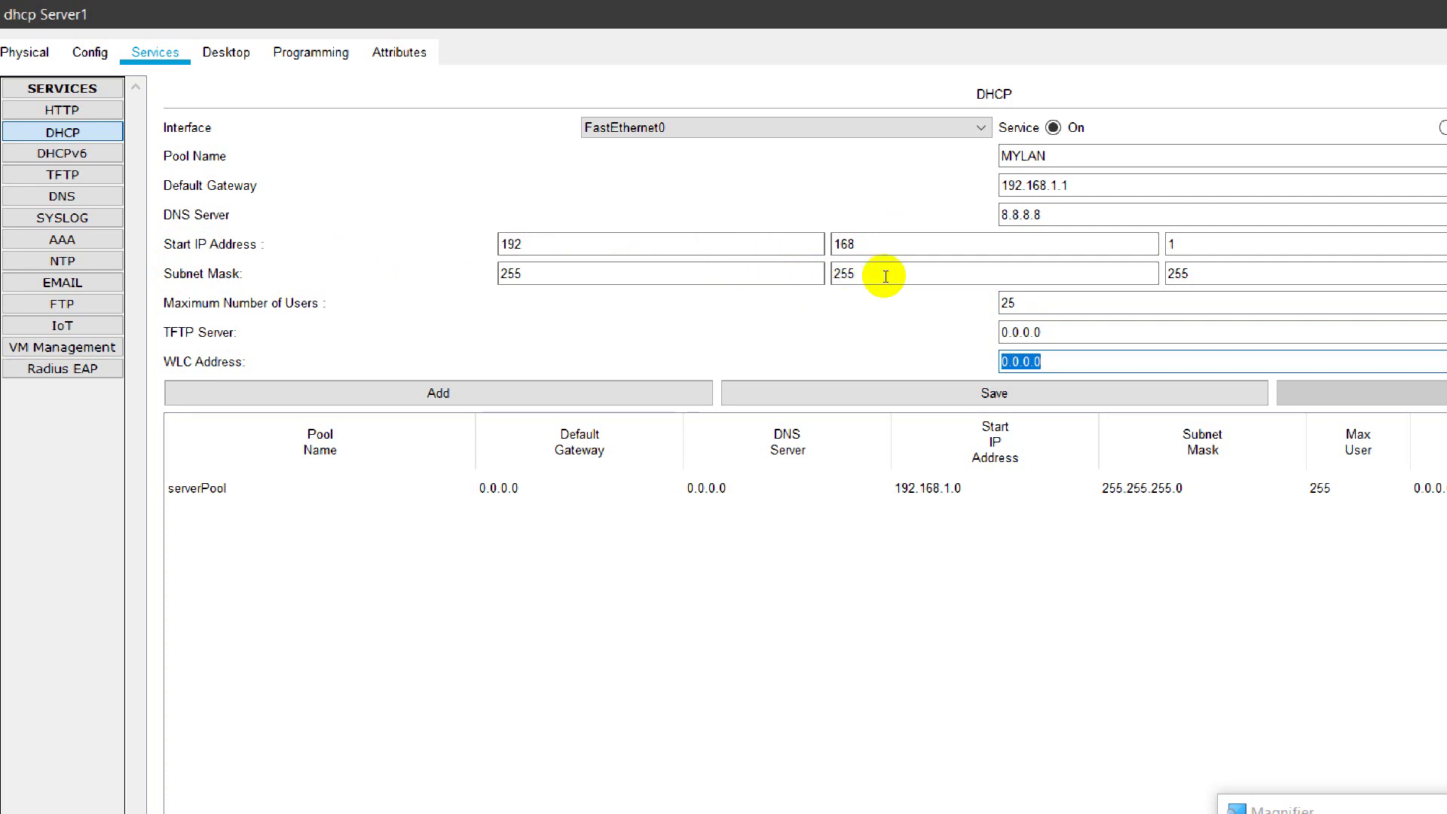
click(845, 274)
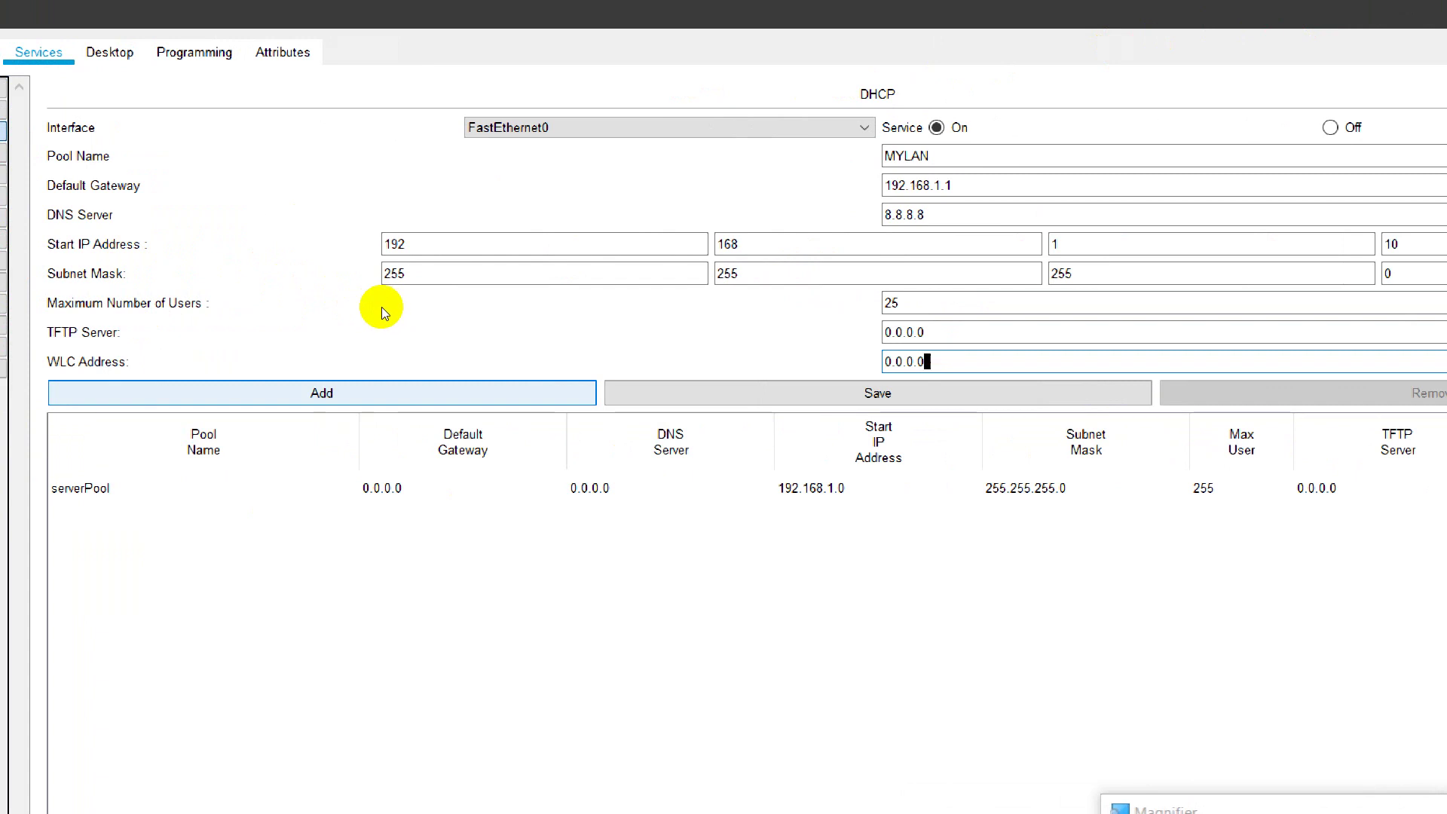
key(Tab)
key(space)
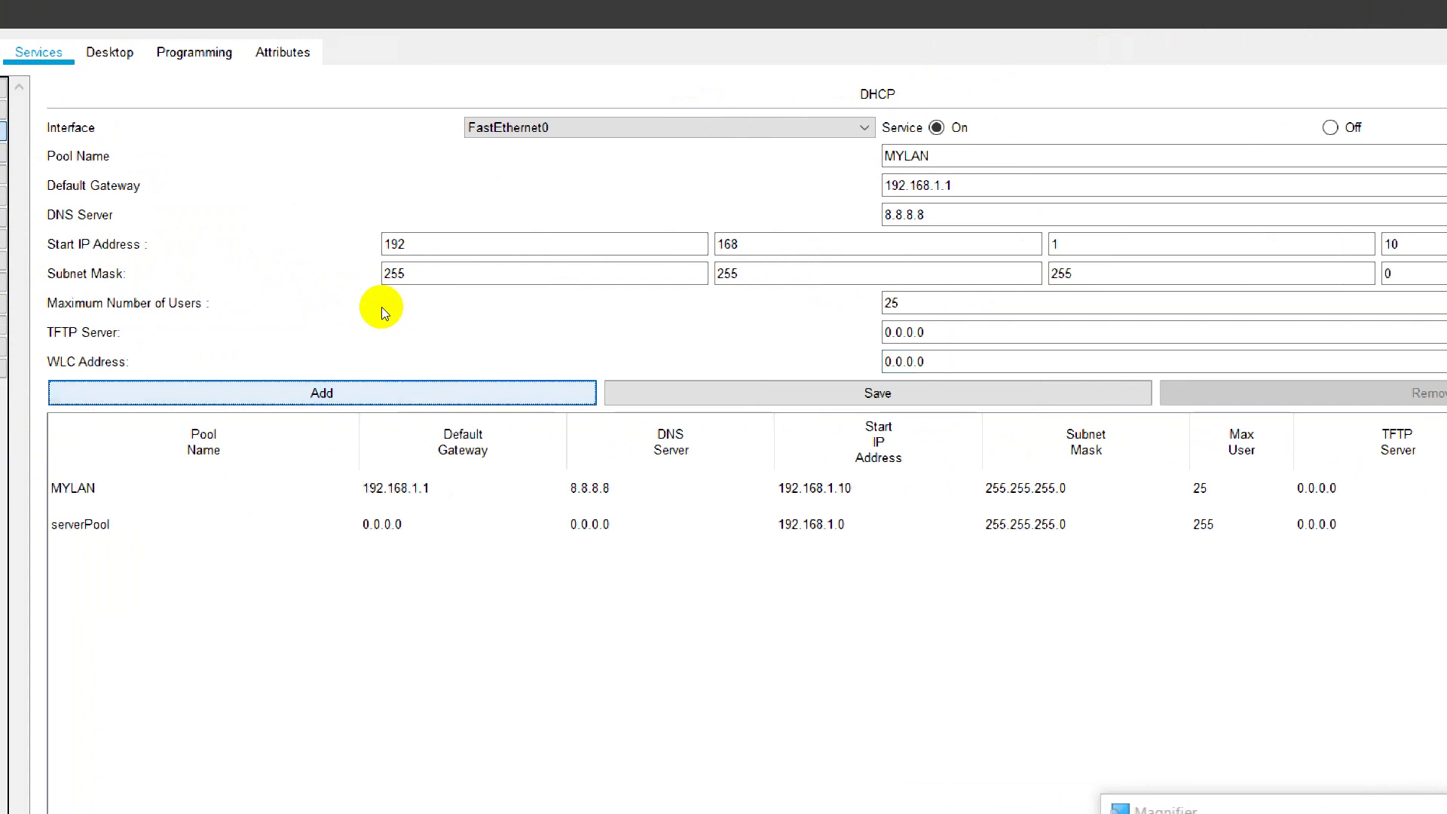
click(693, 392)
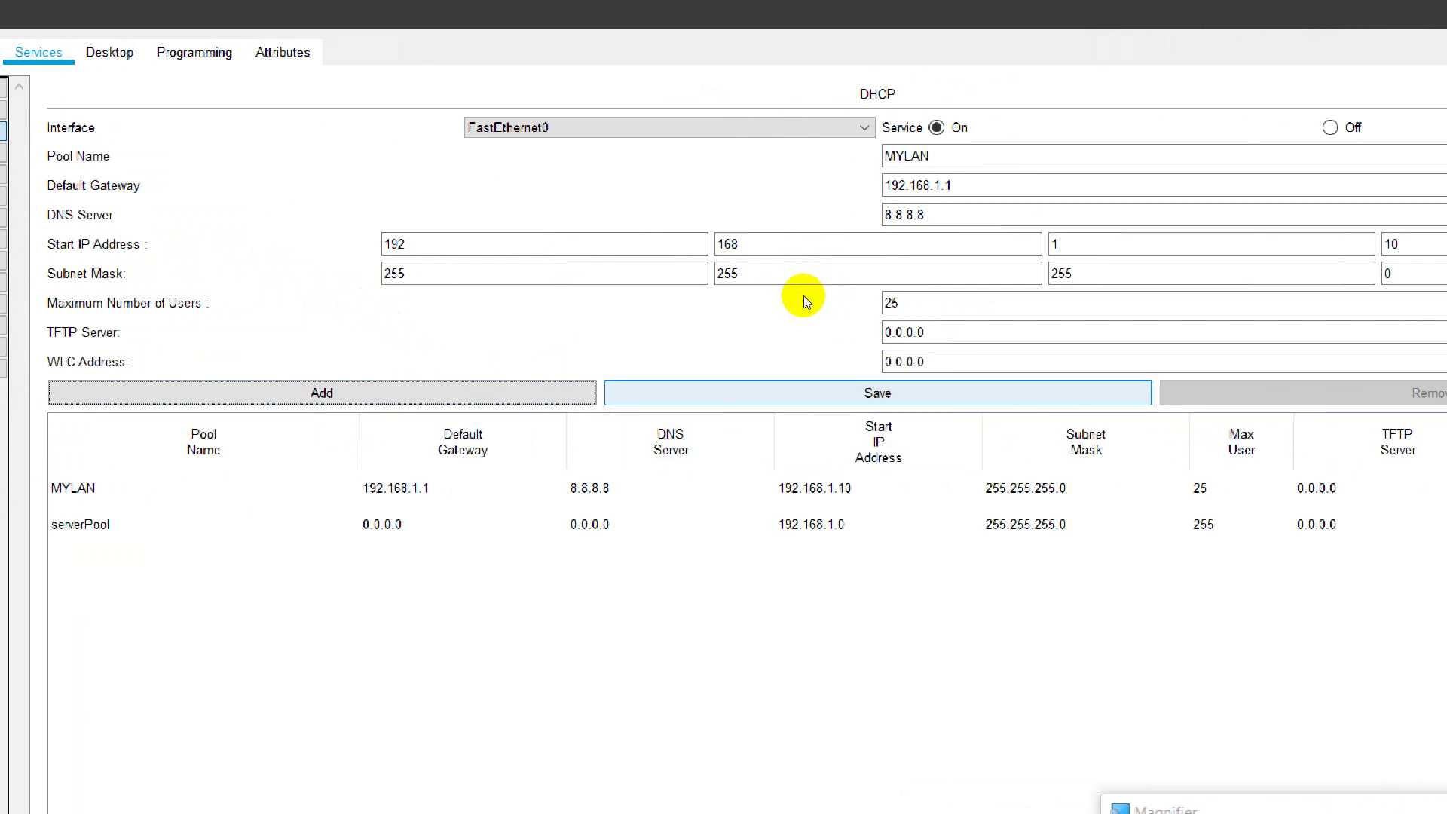
key(Tab)
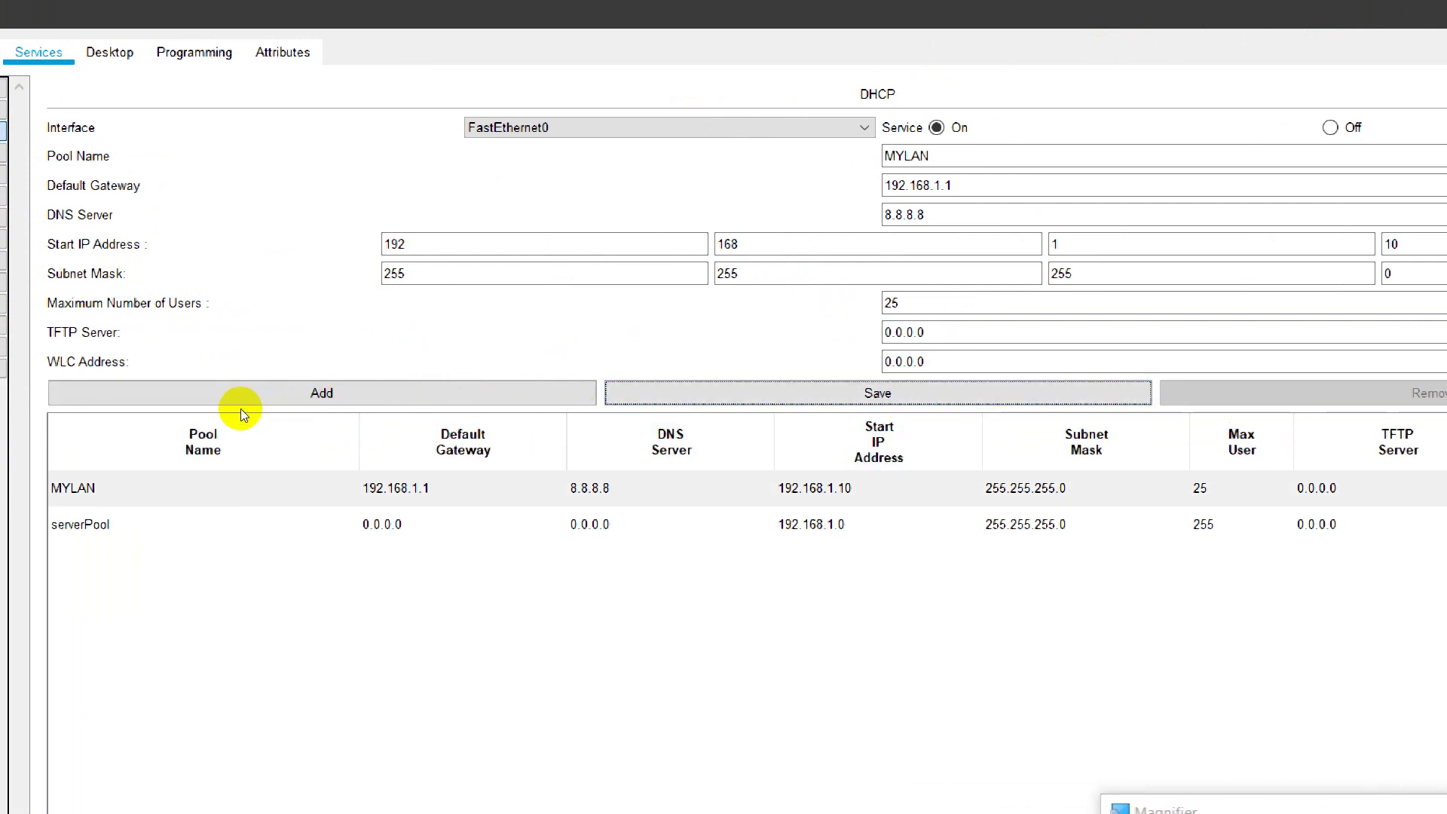
key(Down)
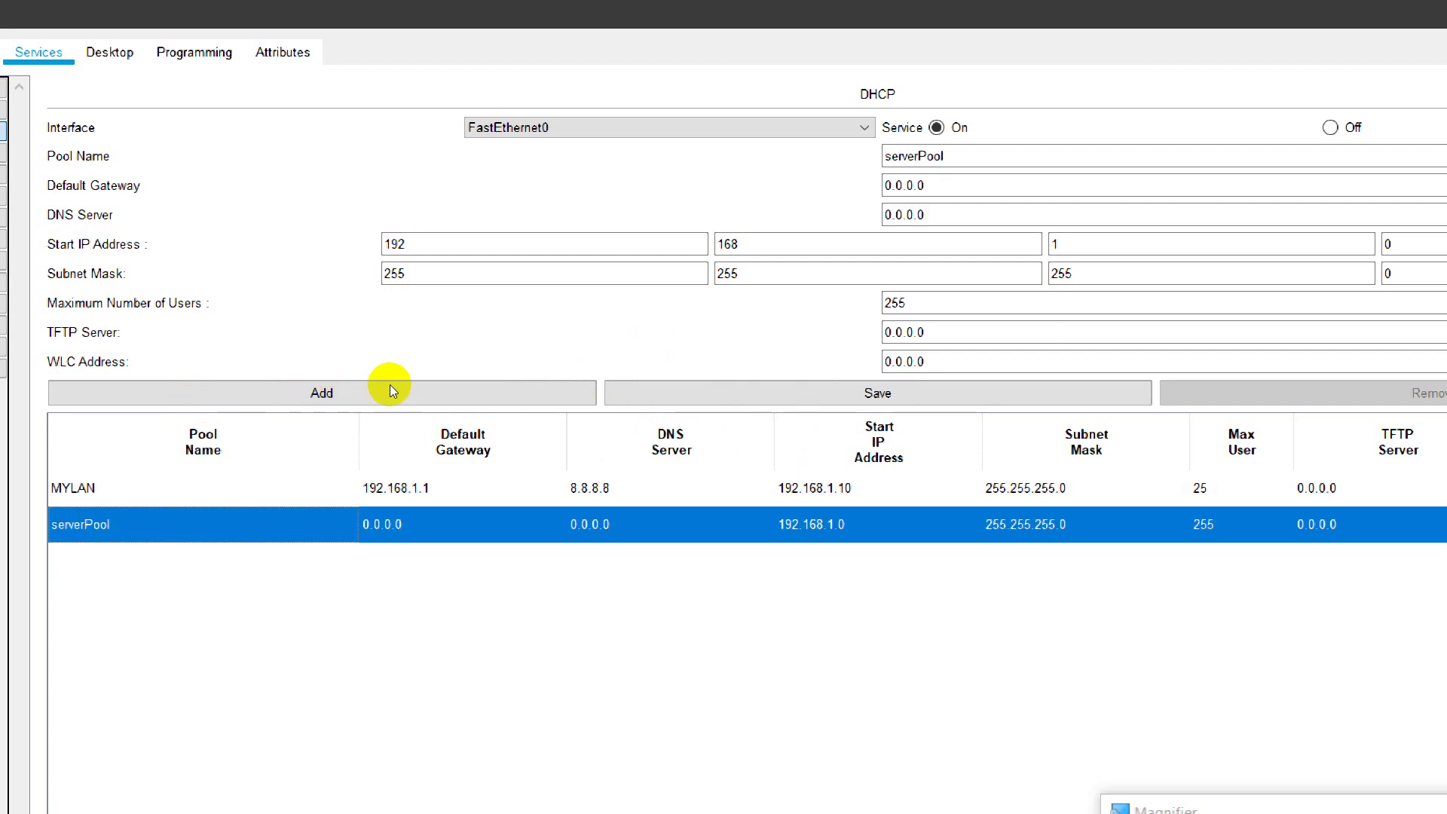
key(Right)
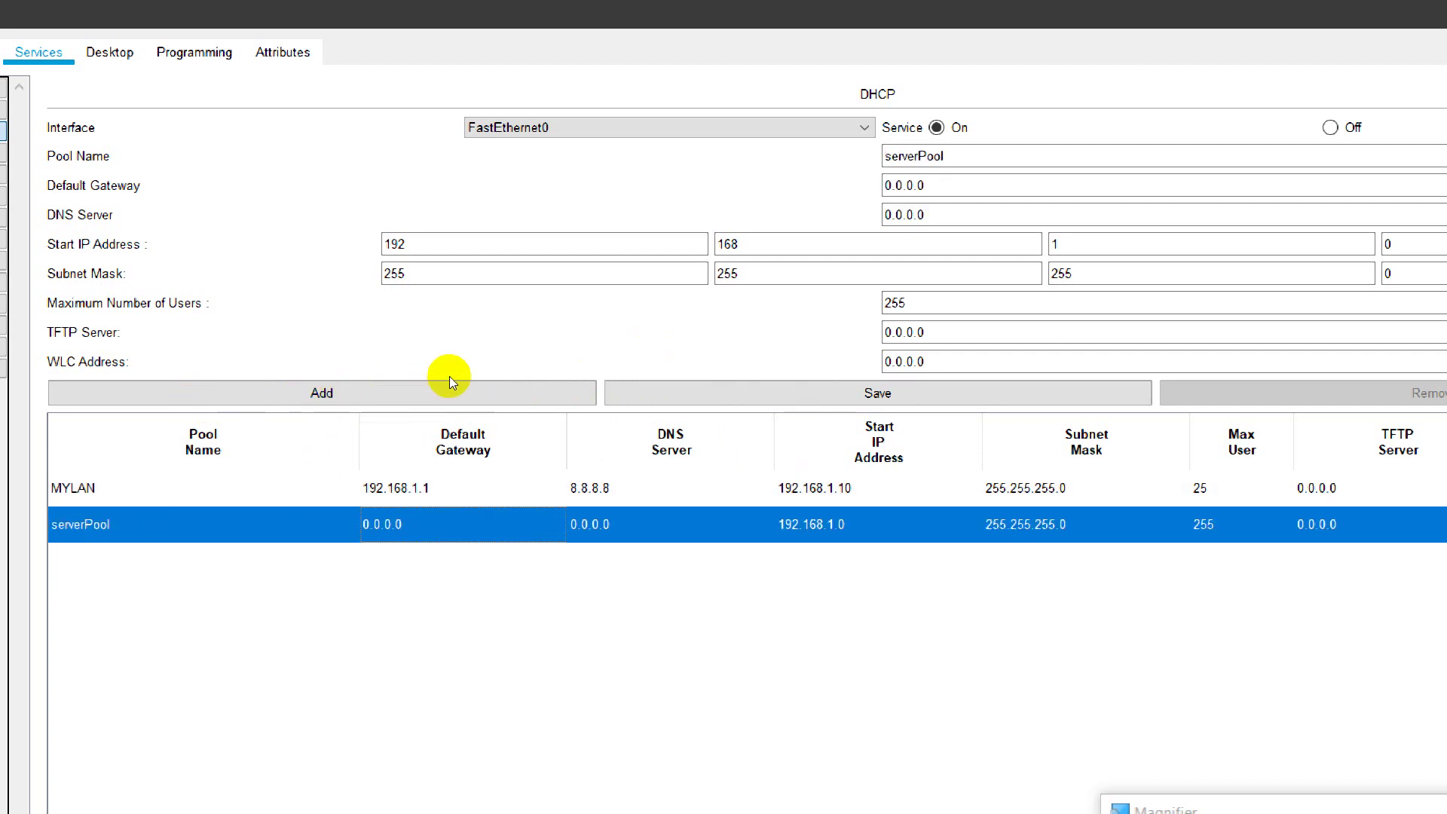
key(Up)
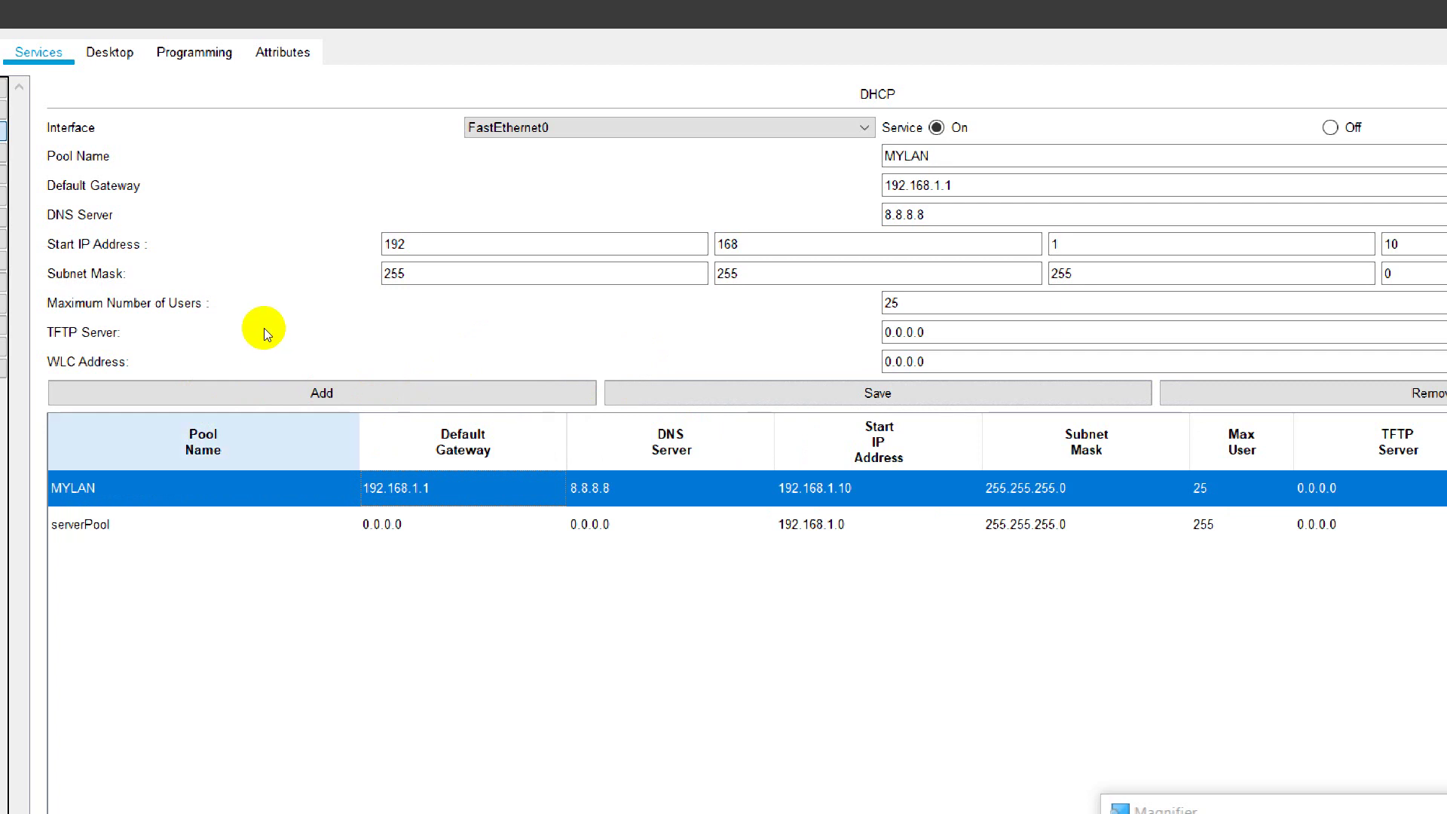
key(Left)
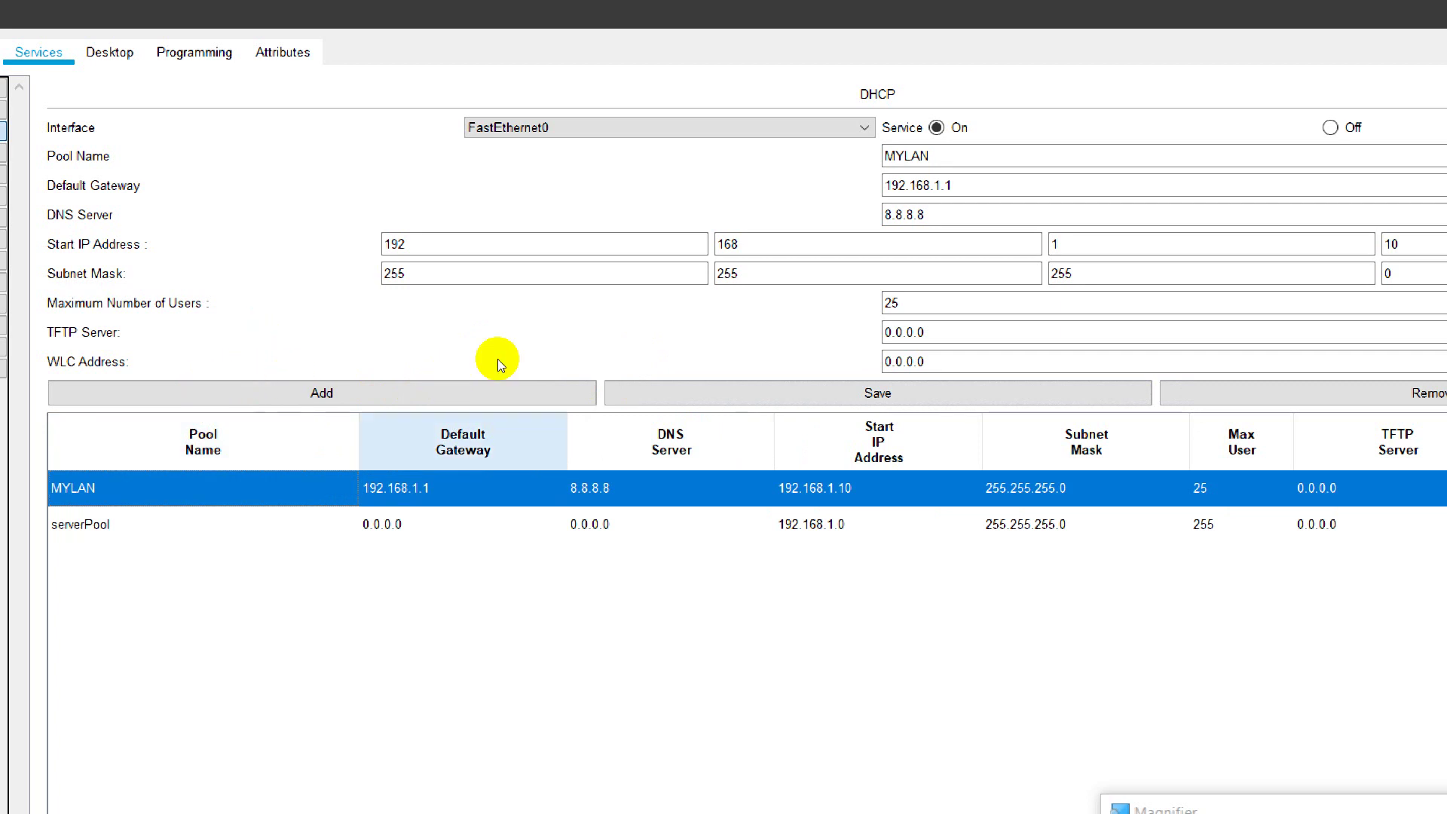
key(Right)
key(Right)
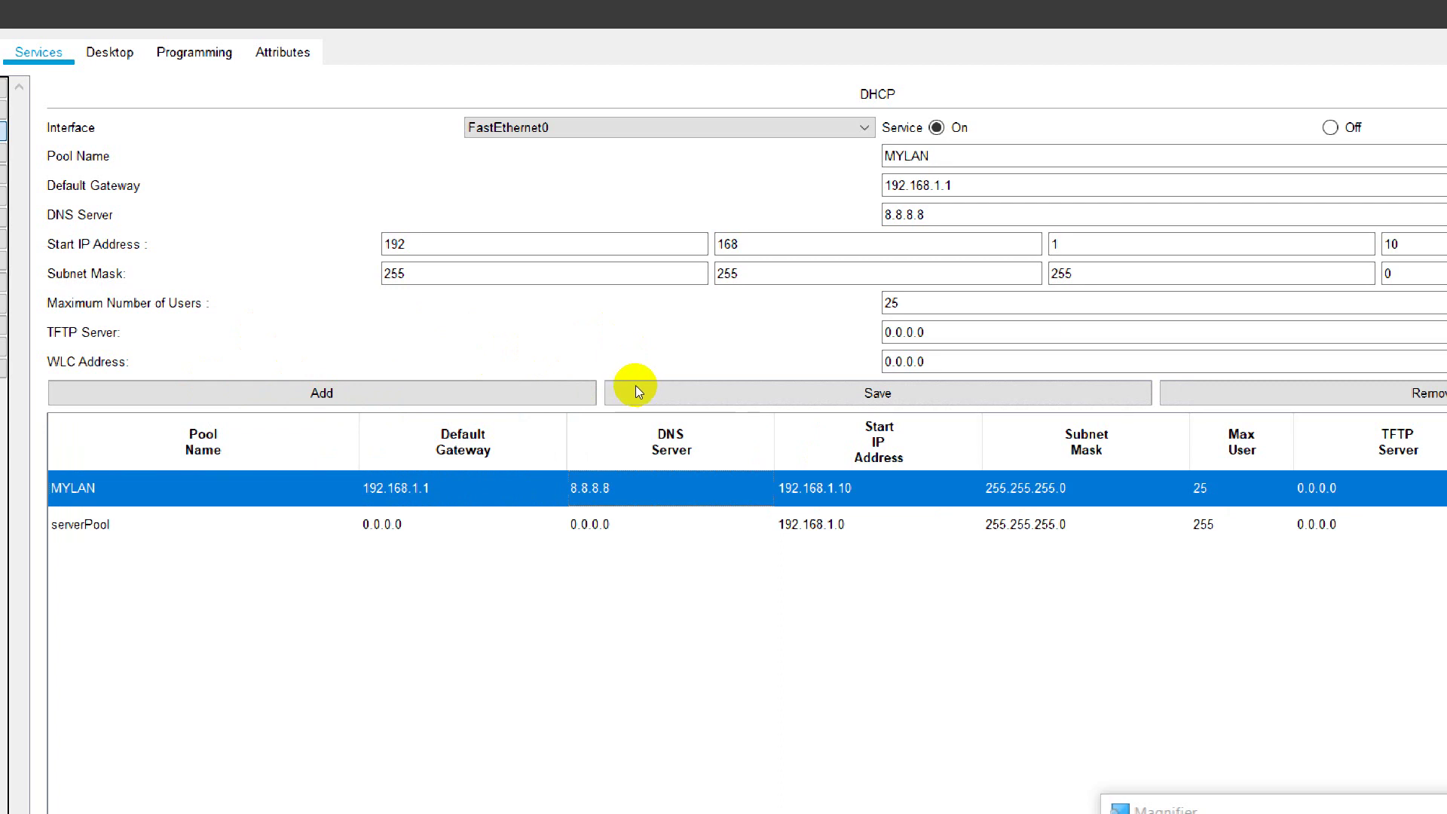
key(Right)
key(Right)
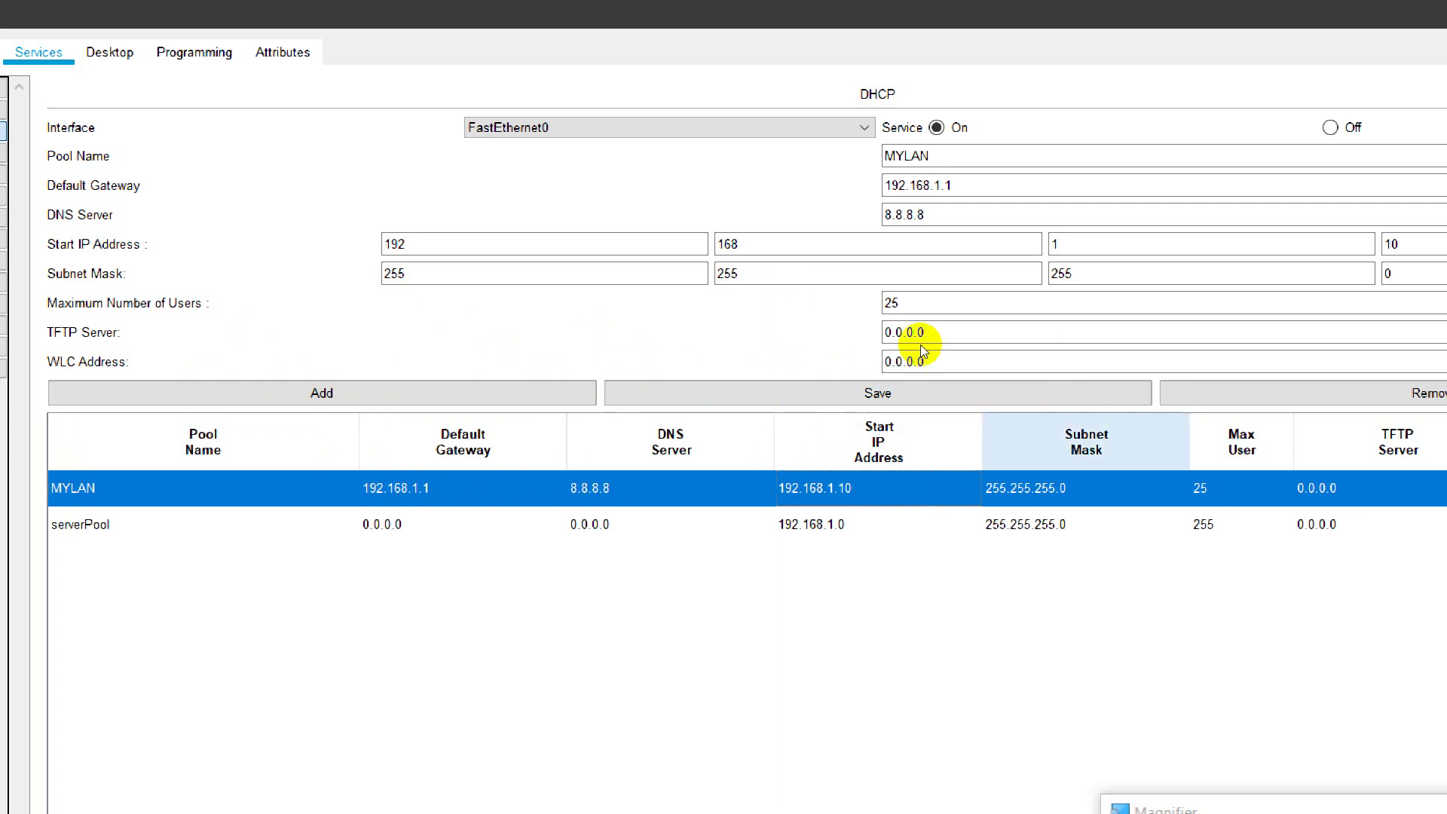
key(Right)
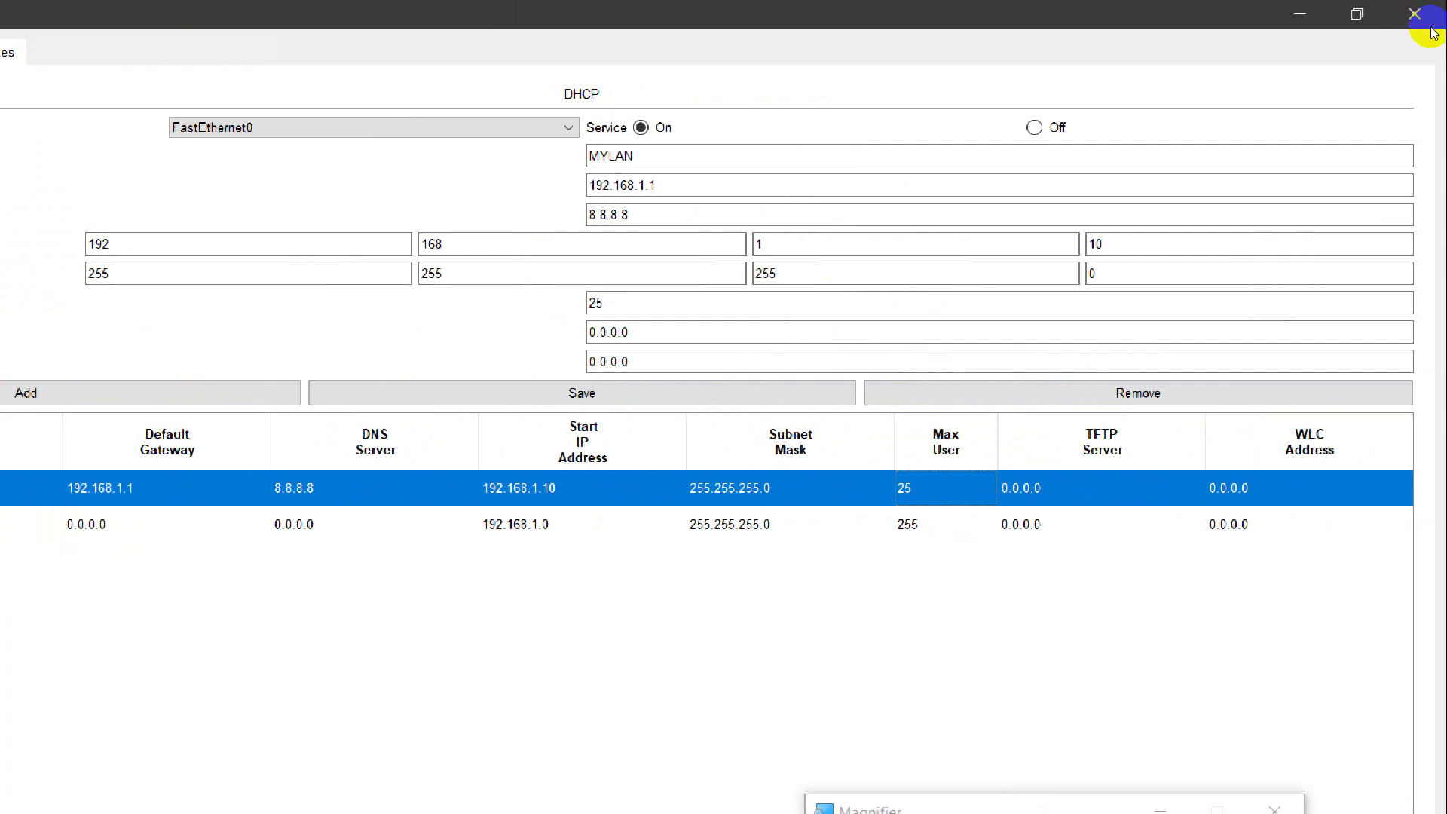
Step: Close the server window, check PC2's and Laptop2's DHCP status, then close both windows
click(1414, 13)
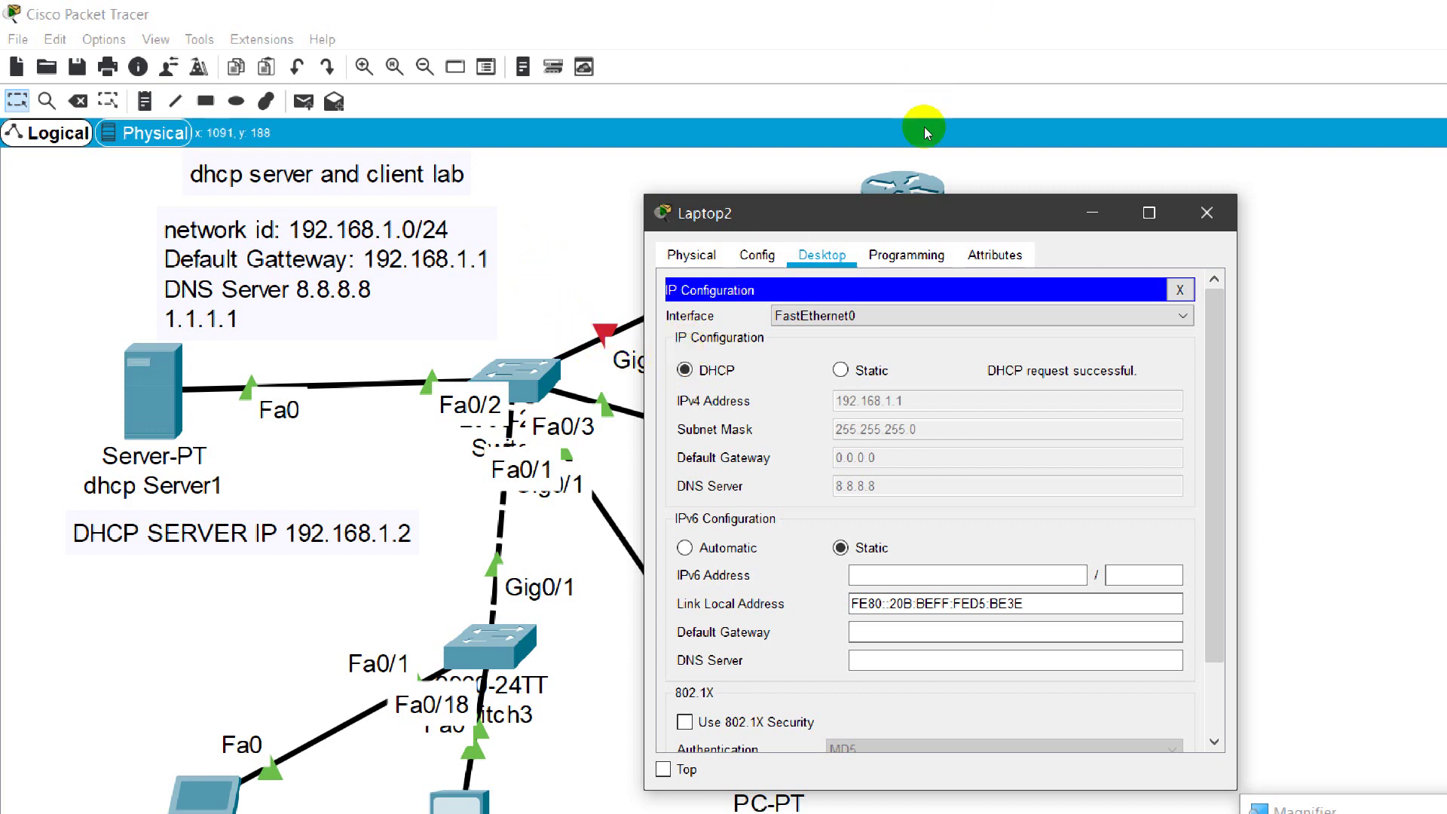
click(902, 180)
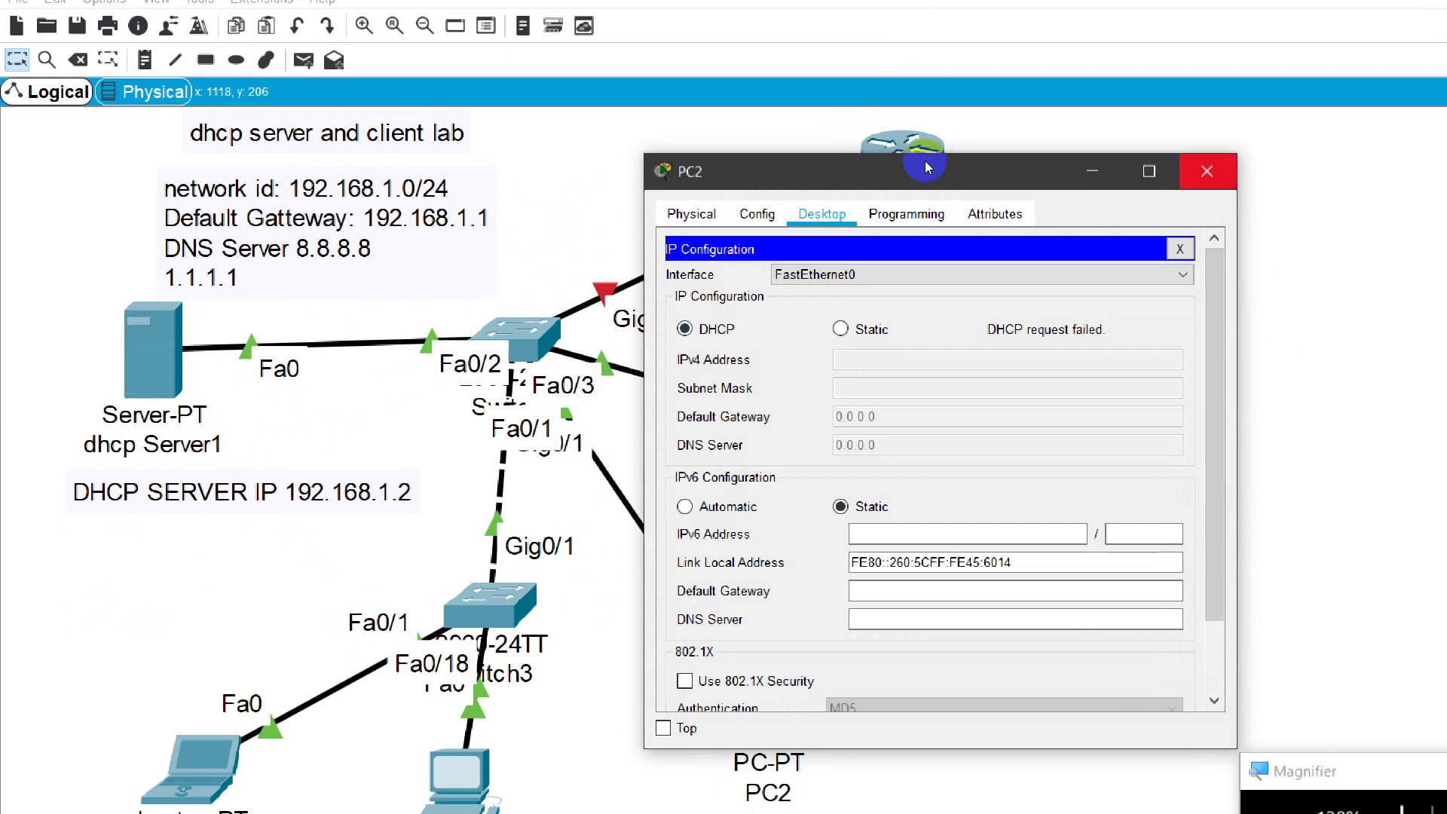
click(1206, 171)
click(905, 449)
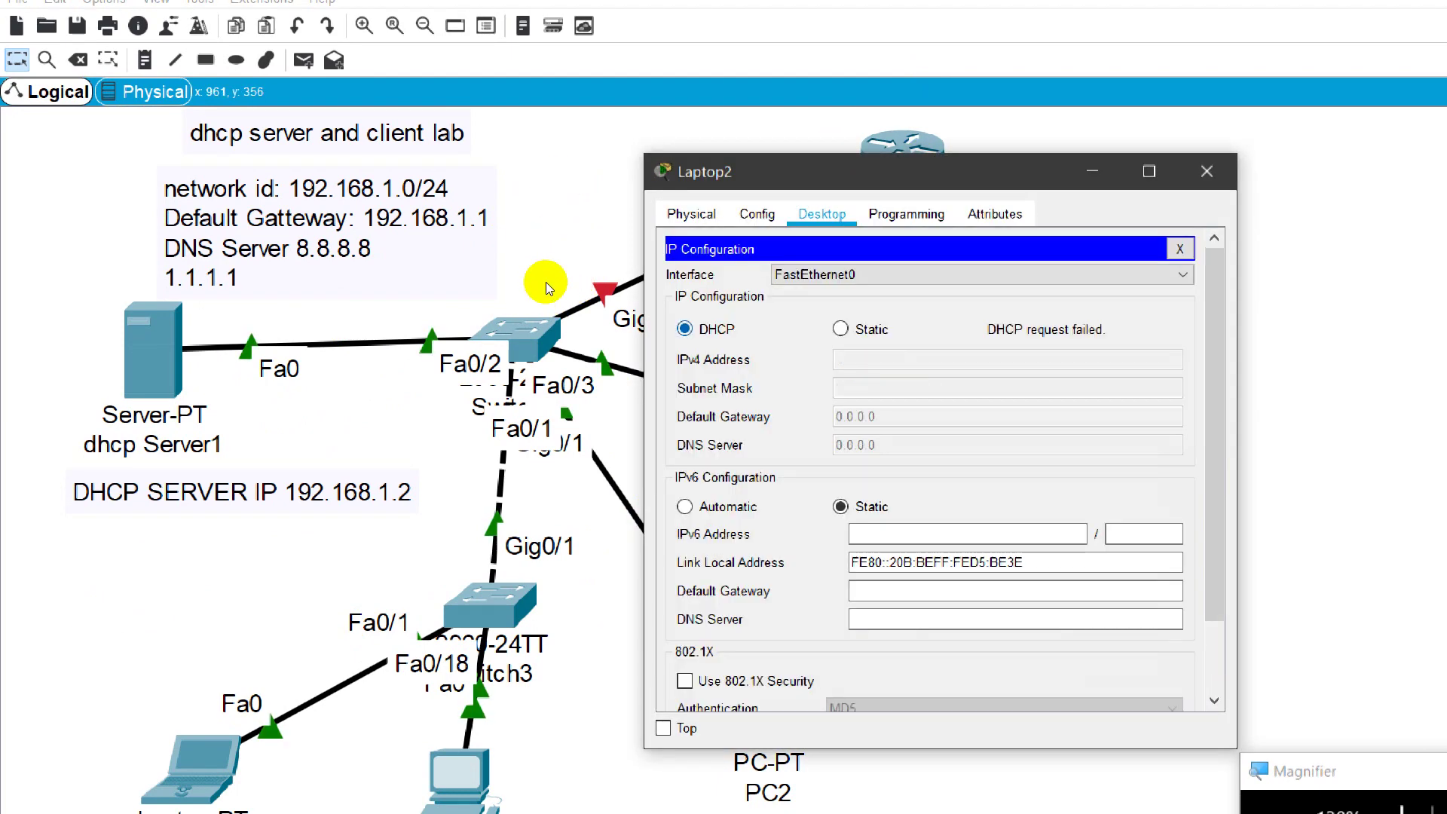
click(1206, 171)
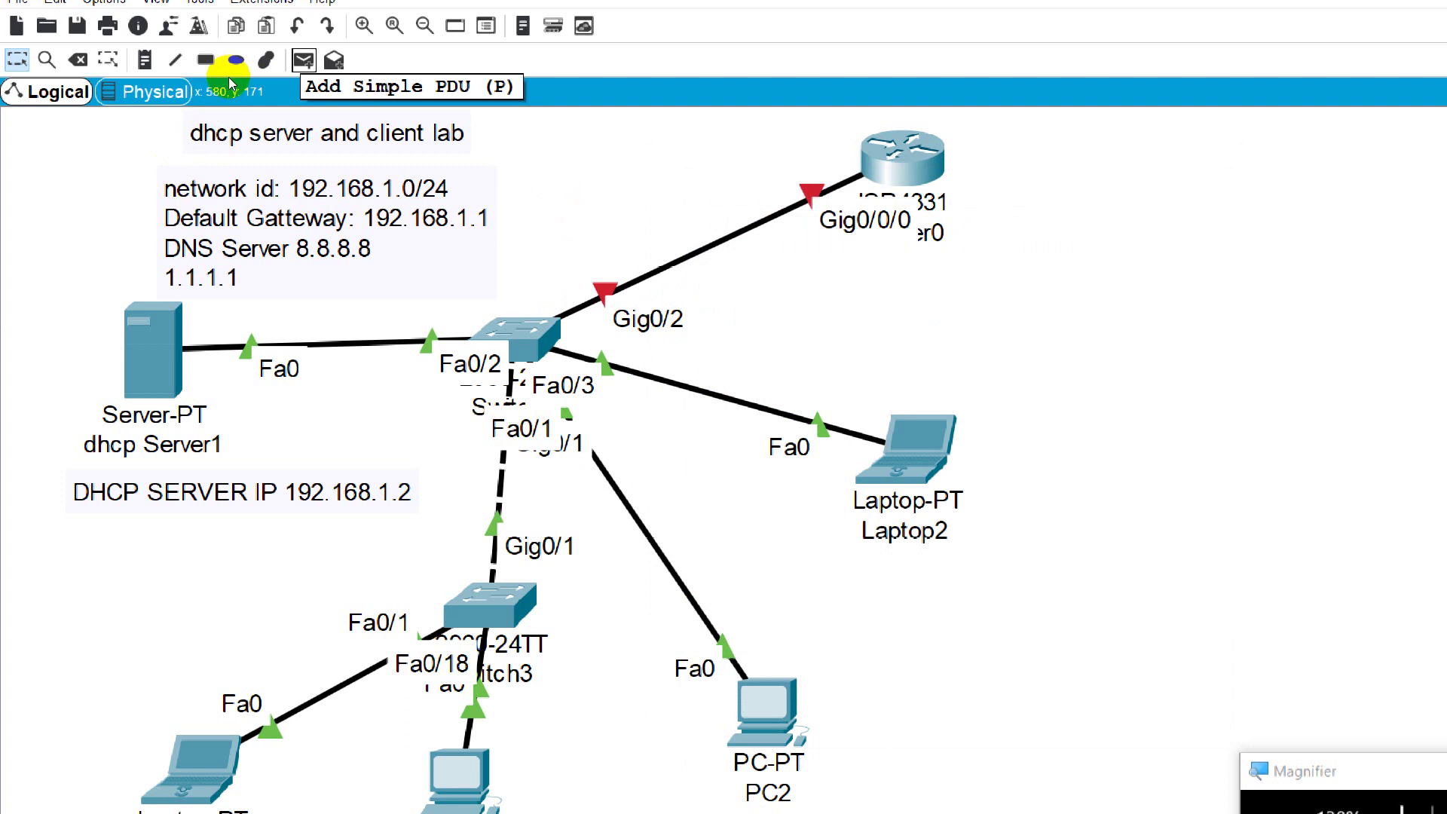
Step: Send a simple-PDU ping from PC3 to PC2
key(p)
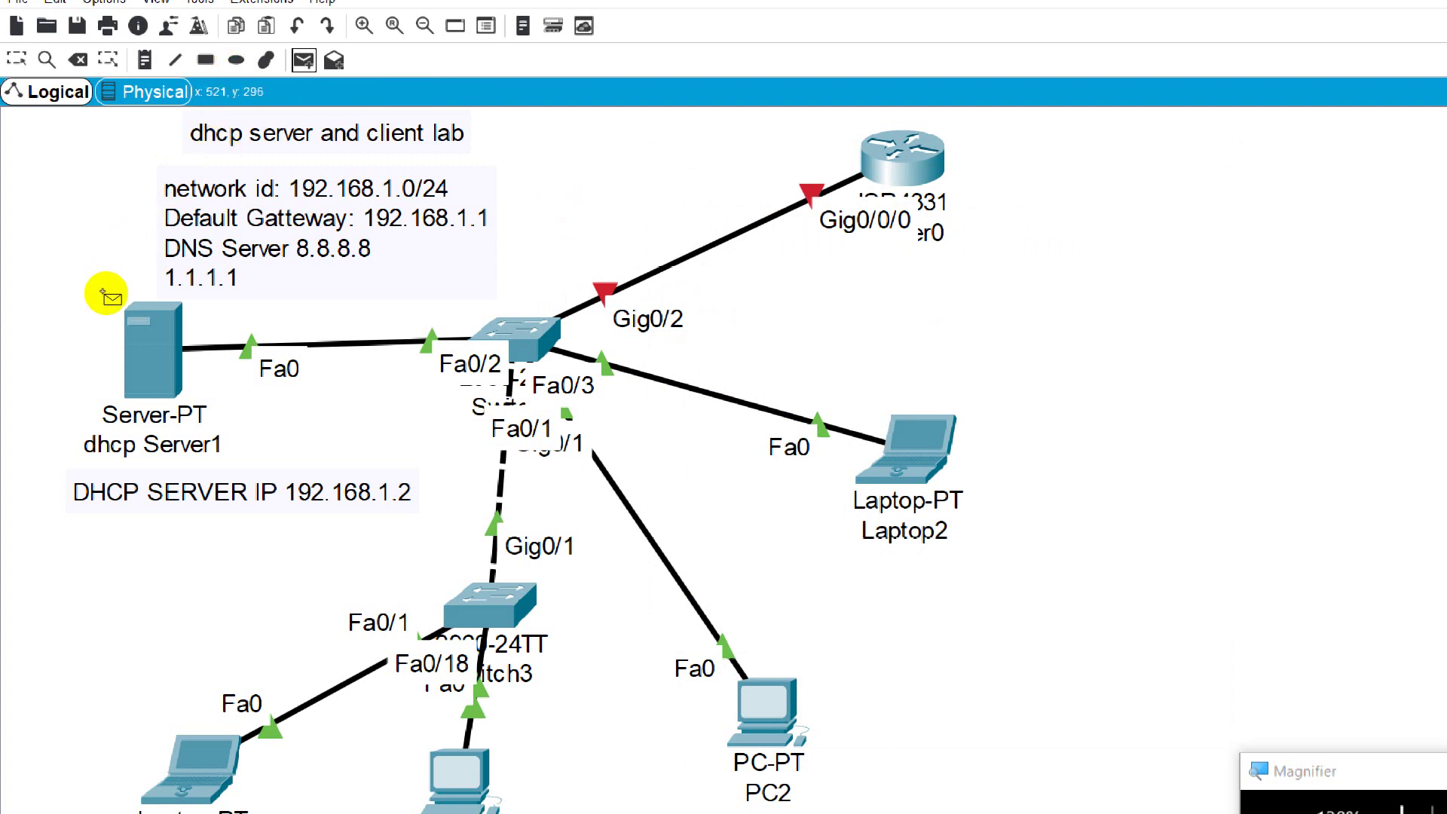
click(130, 309)
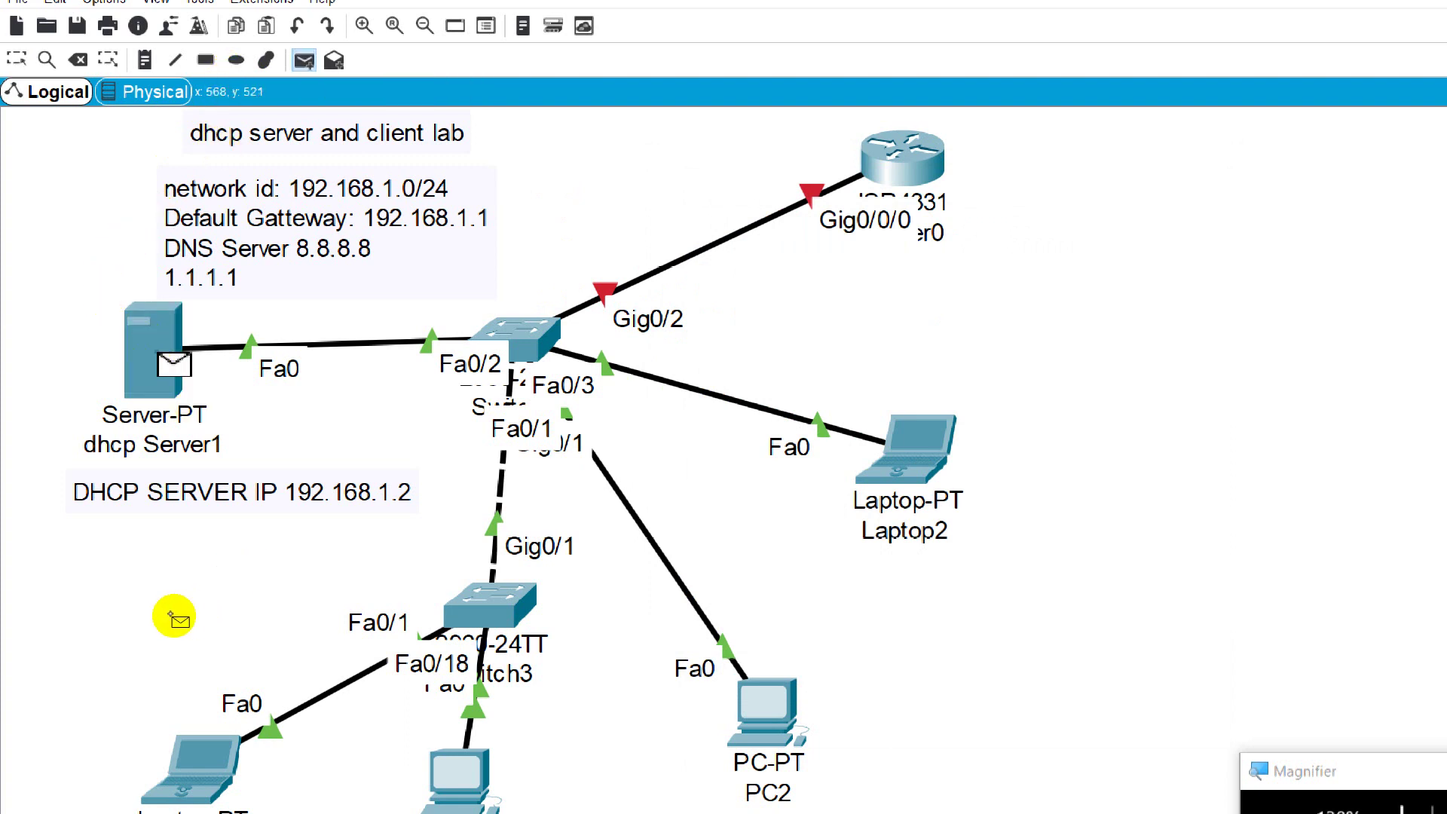
key(Escape)
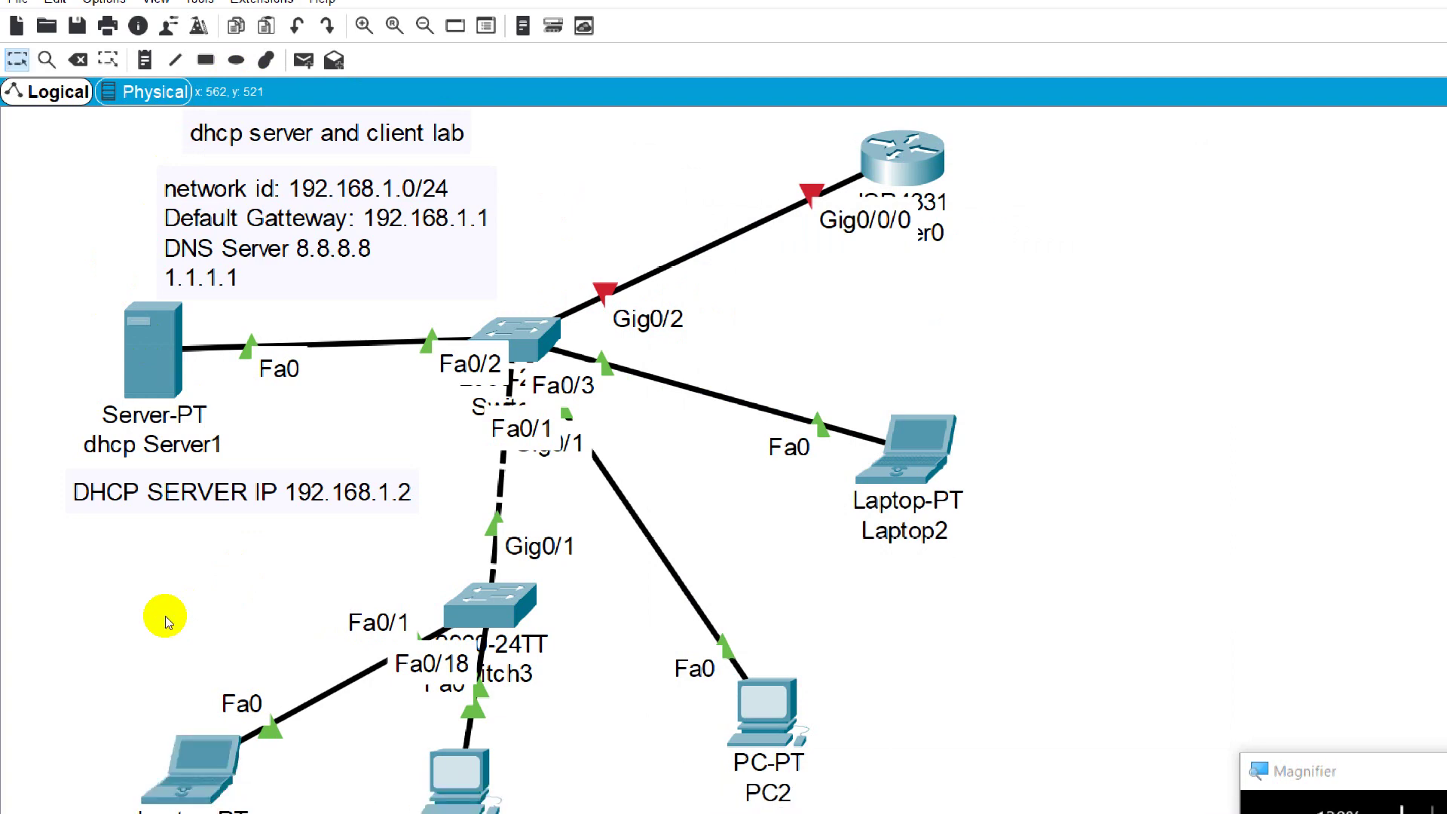
scroll(165, 617, down, 10)
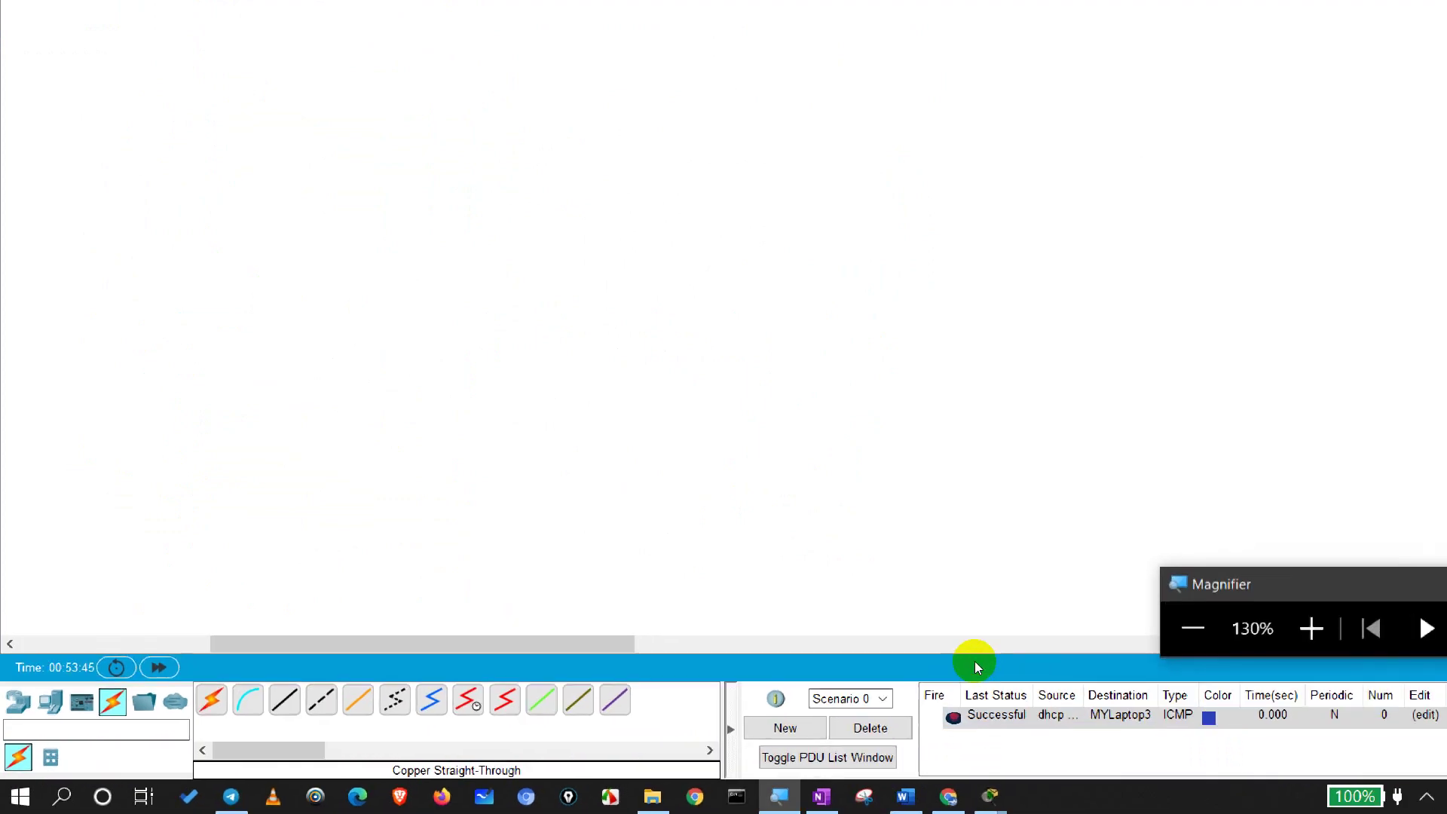
click(1193, 628)
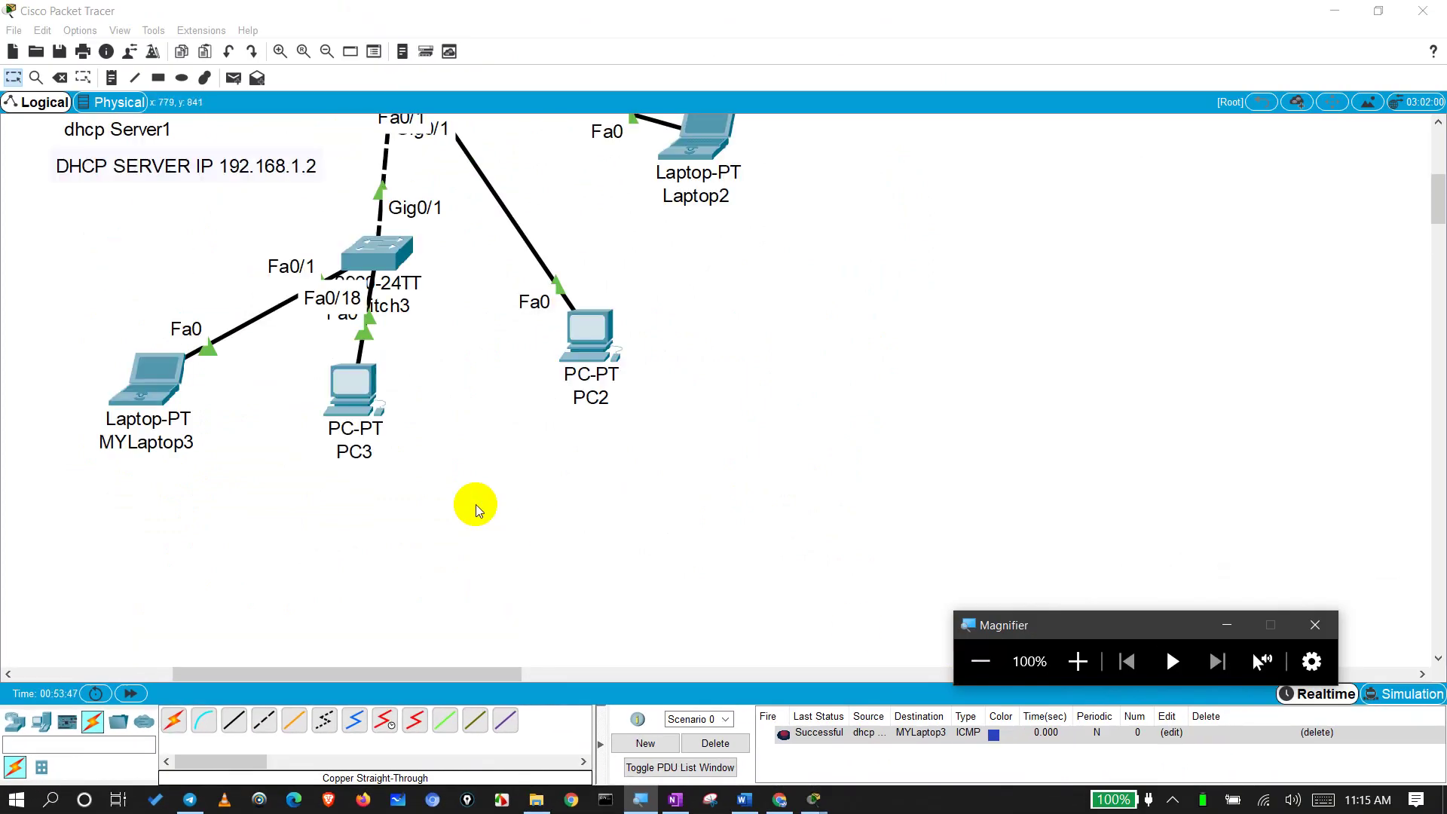
scroll(476, 507, up, 5)
scroll(477, 507, down, 1)
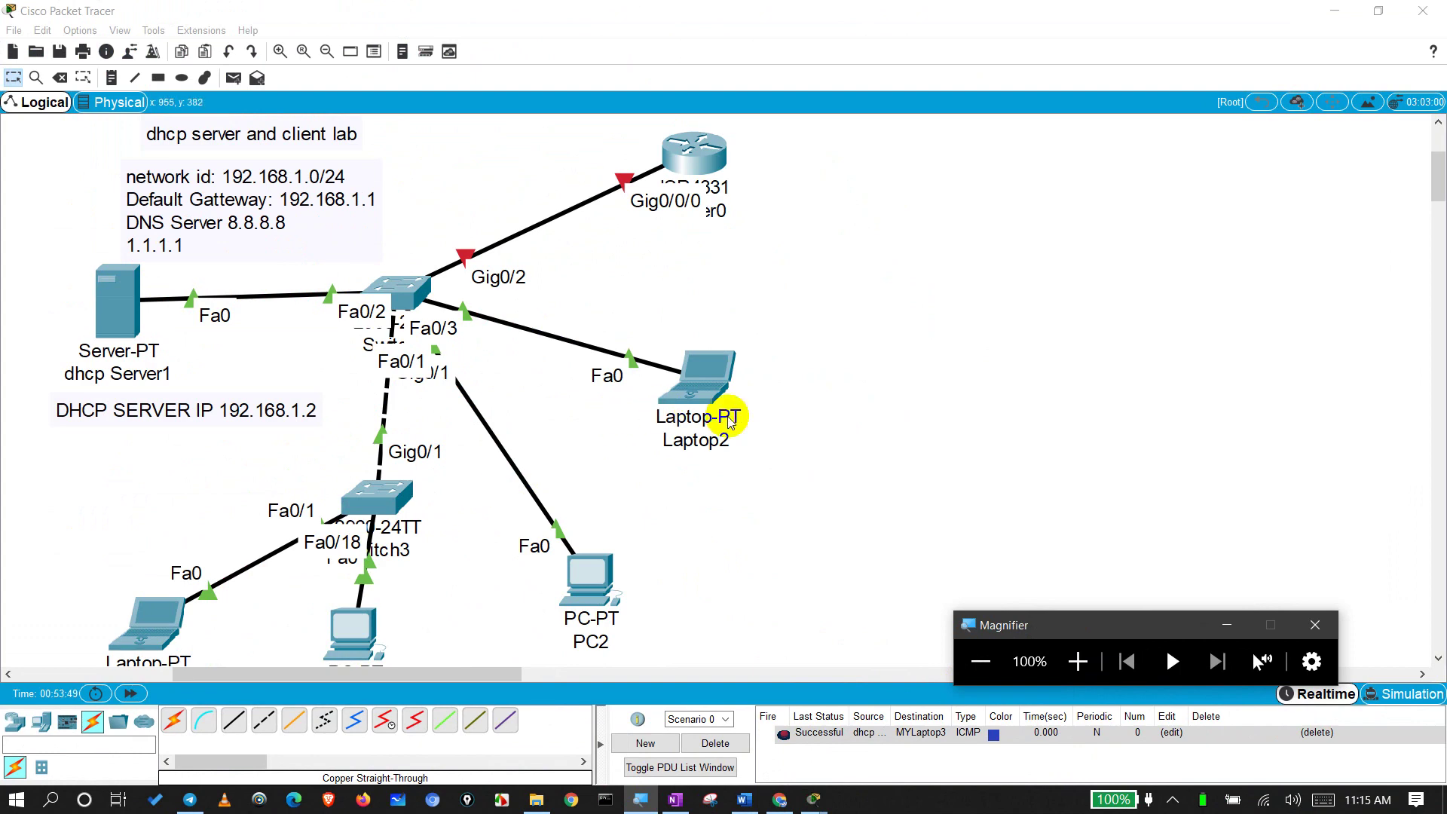
click(848, 434)
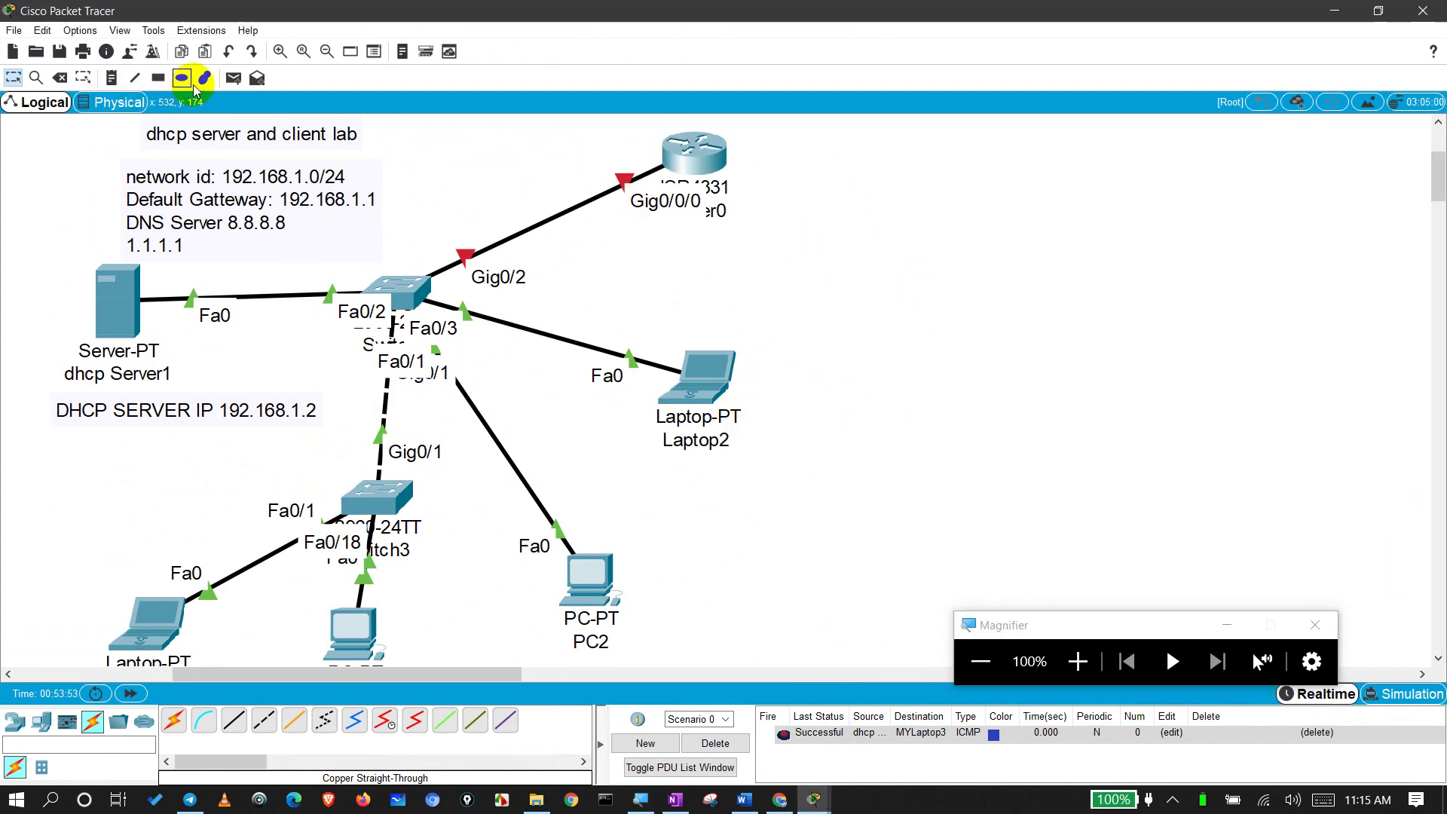
click(233, 78)
click(350, 610)
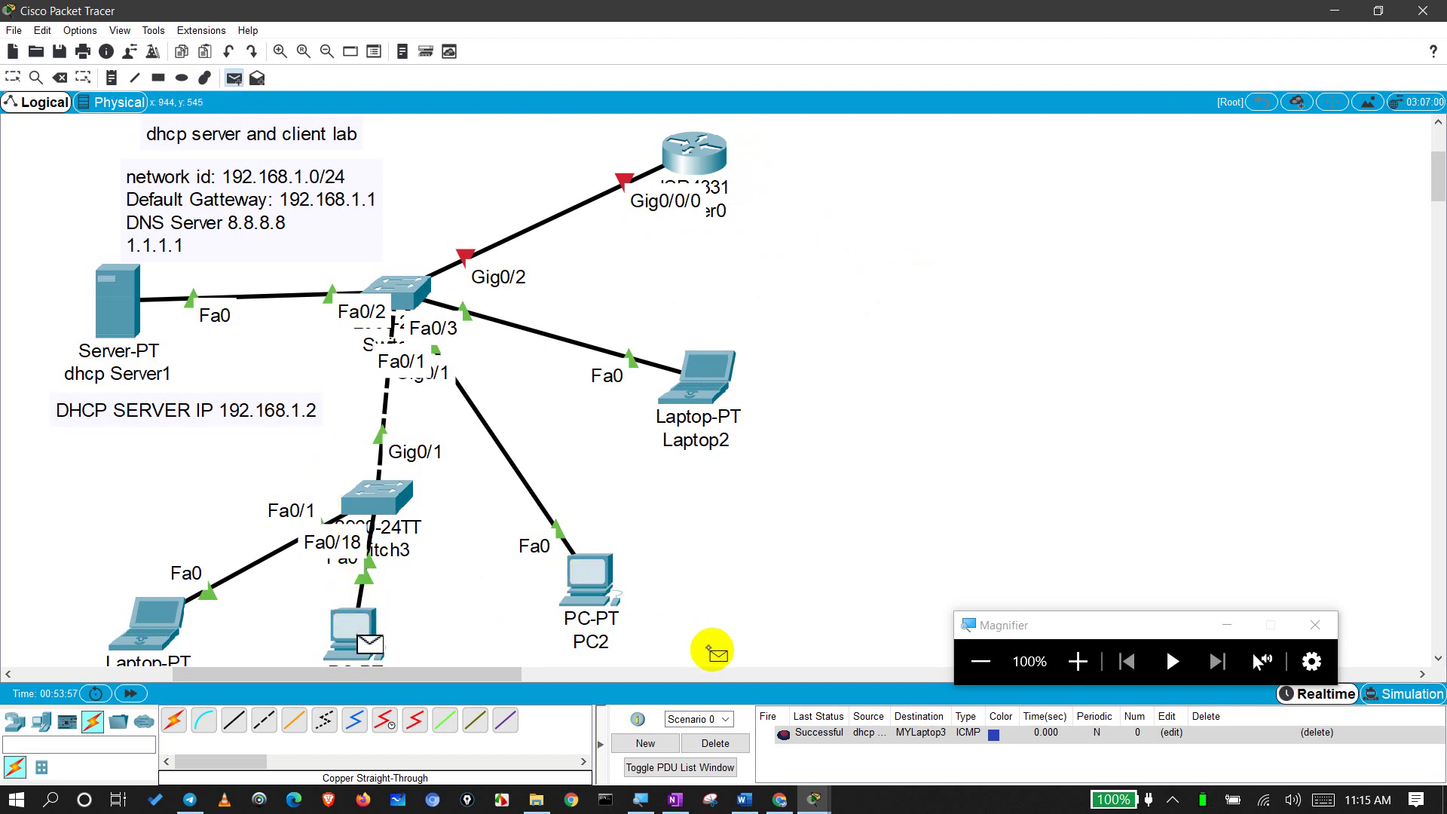
click(821, 737)
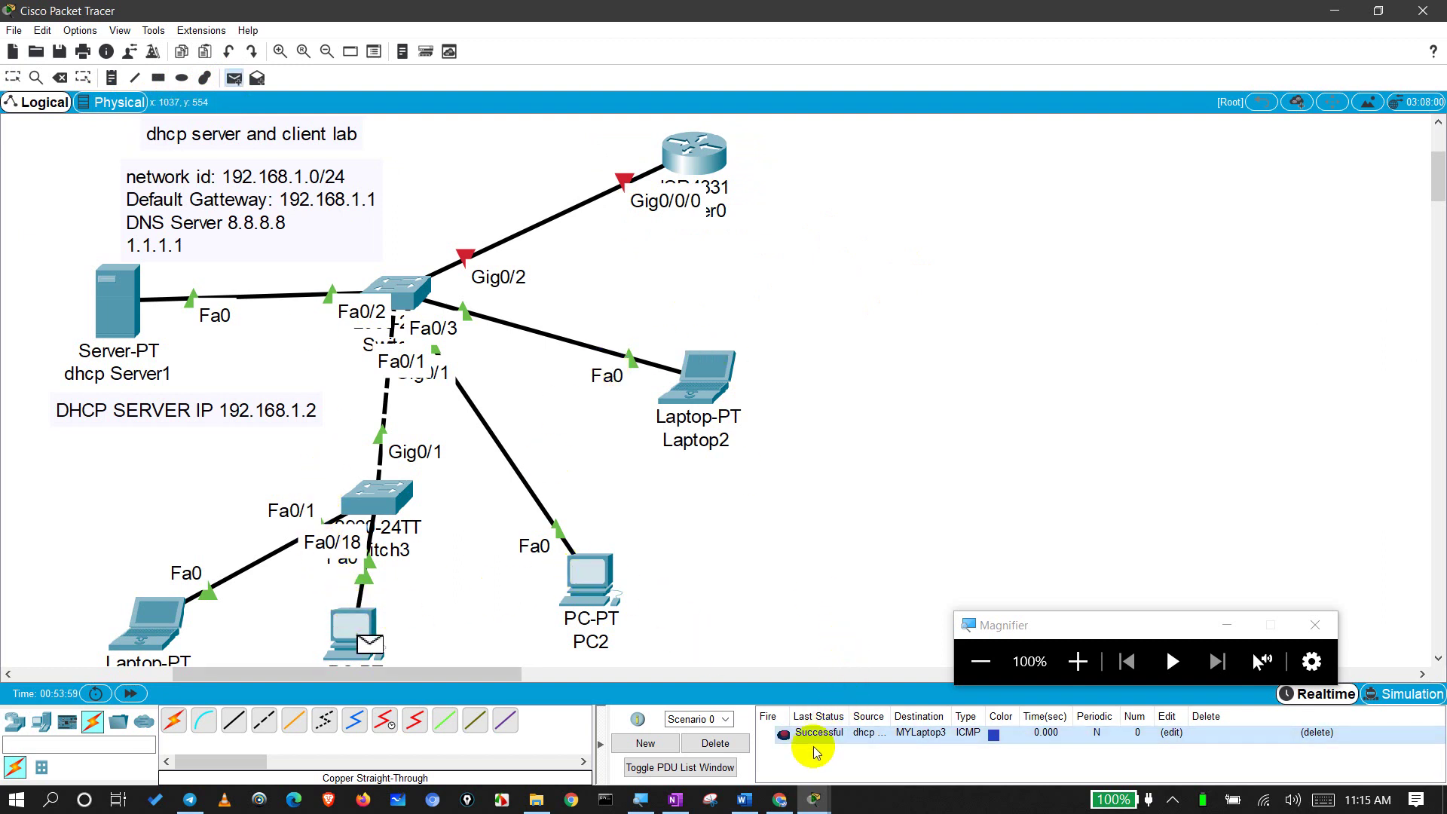
click(603, 586)
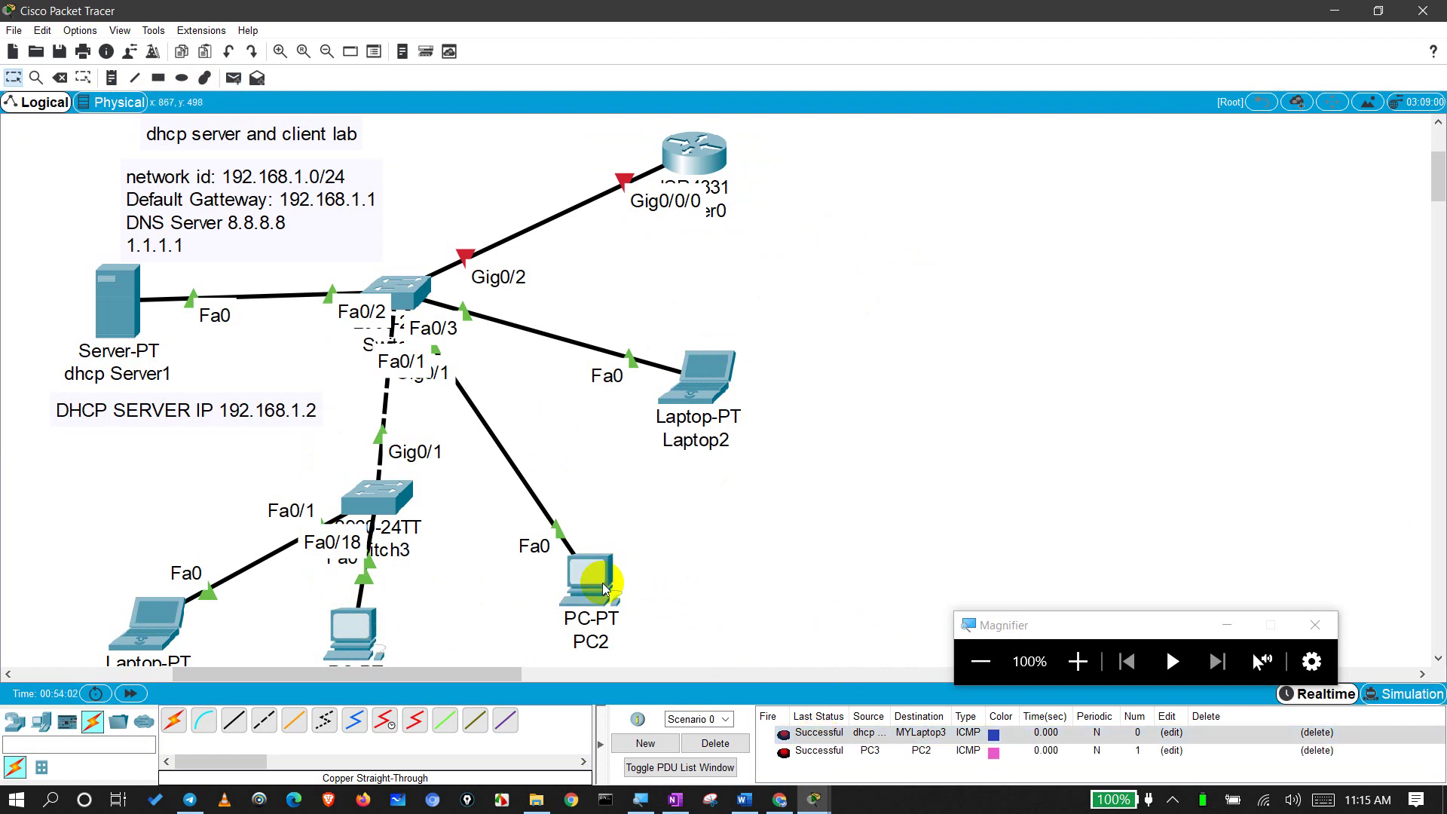
Step: Ping Laptop2 from dhcp Server1, then delete all test PDUs from the scenario list
click(234, 77)
click(117, 301)
click(695, 373)
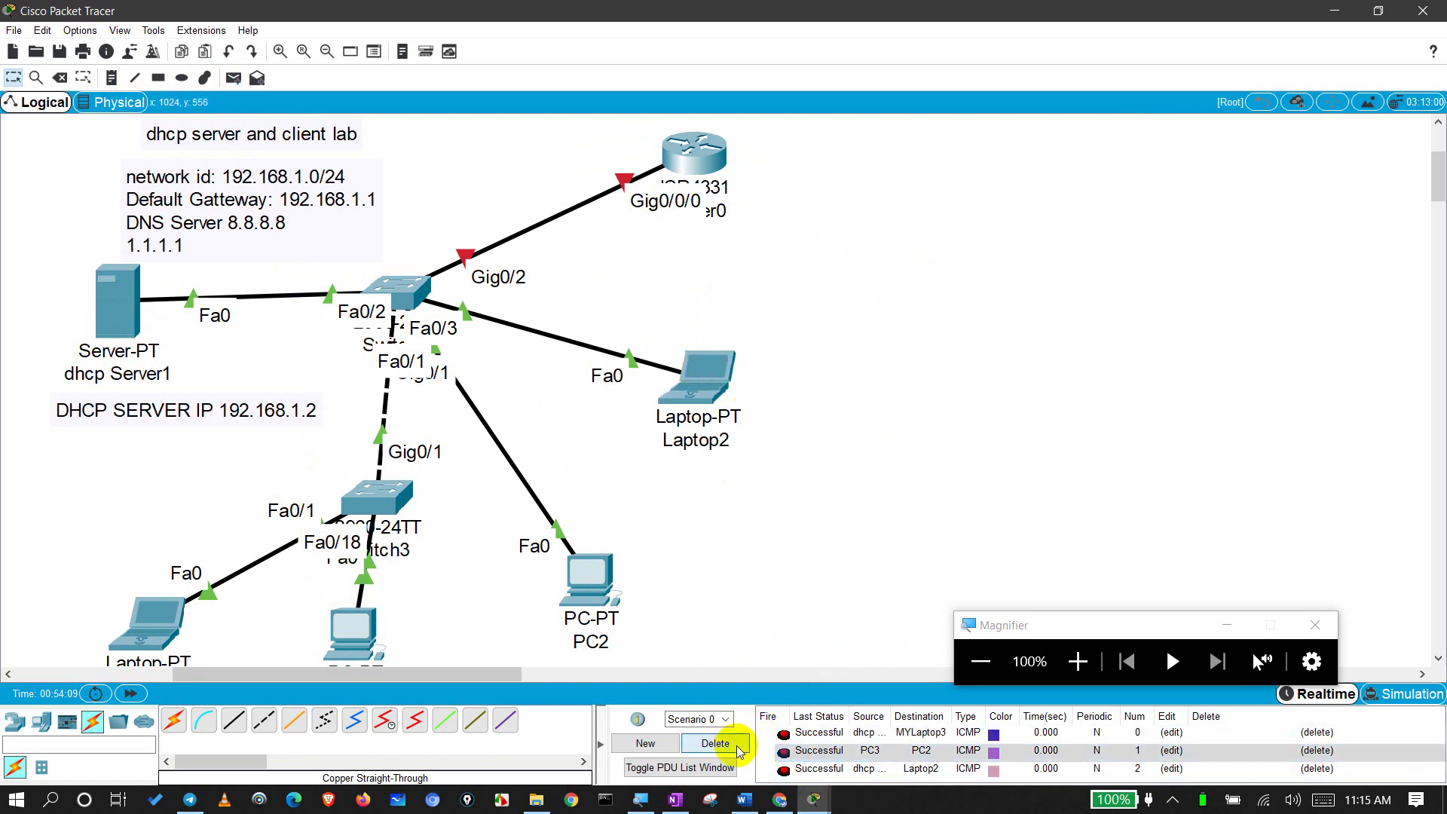
click(732, 743)
click(1299, 697)
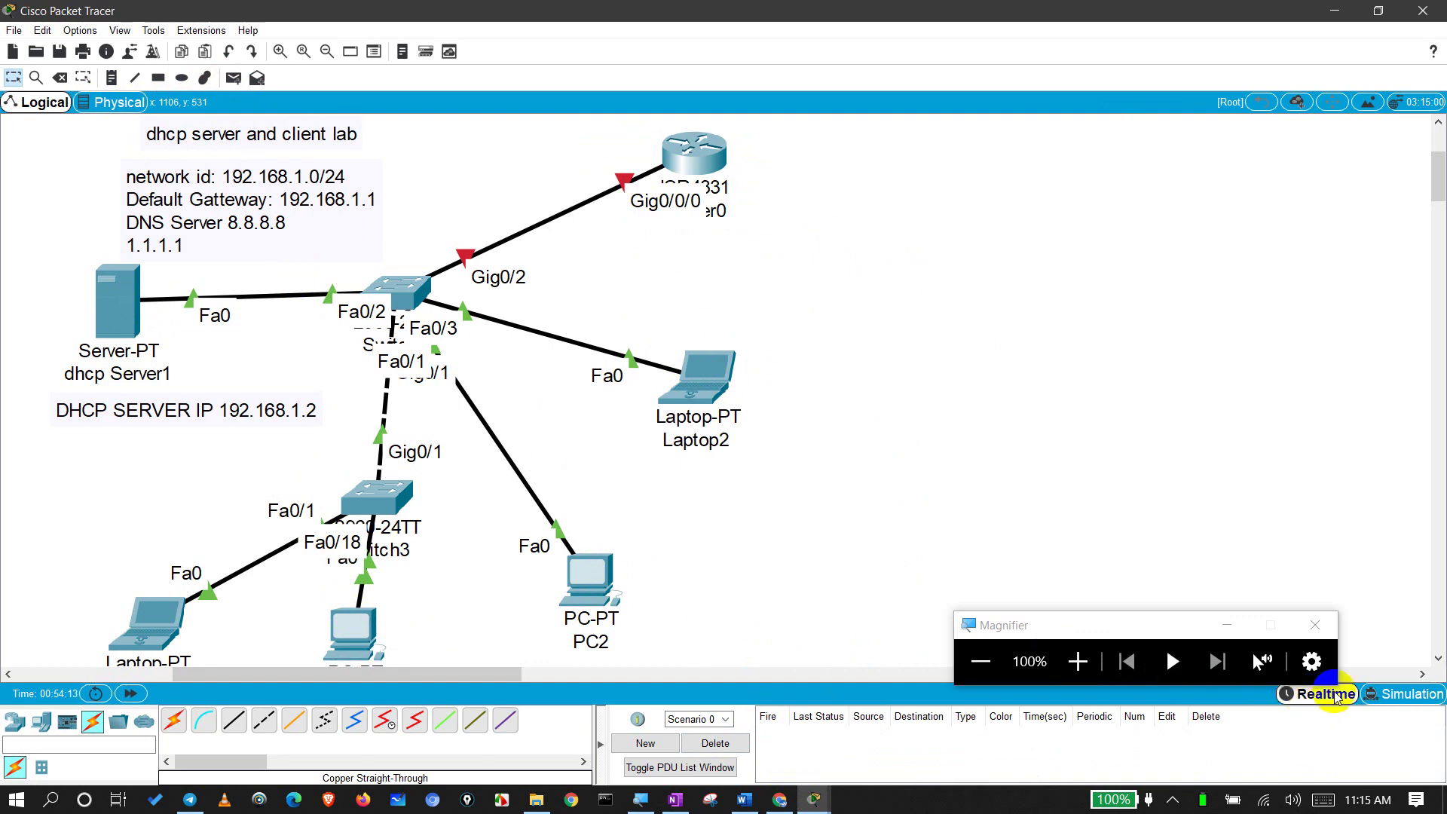
Step: Switch to Simulation mode, play the simulation and adjust the playback speed slider
click(1396, 690)
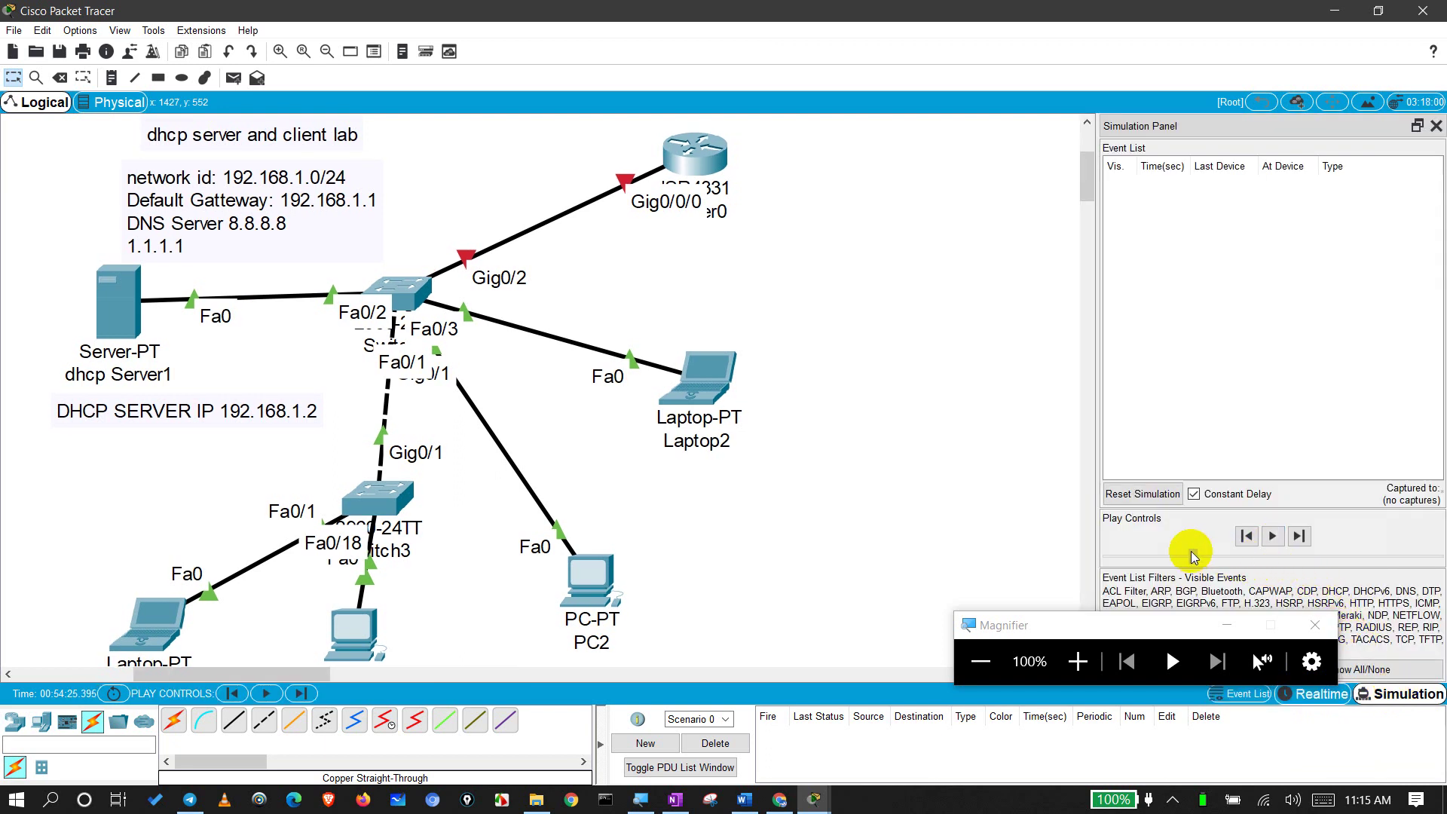
drag(1194, 556, 1426, 556)
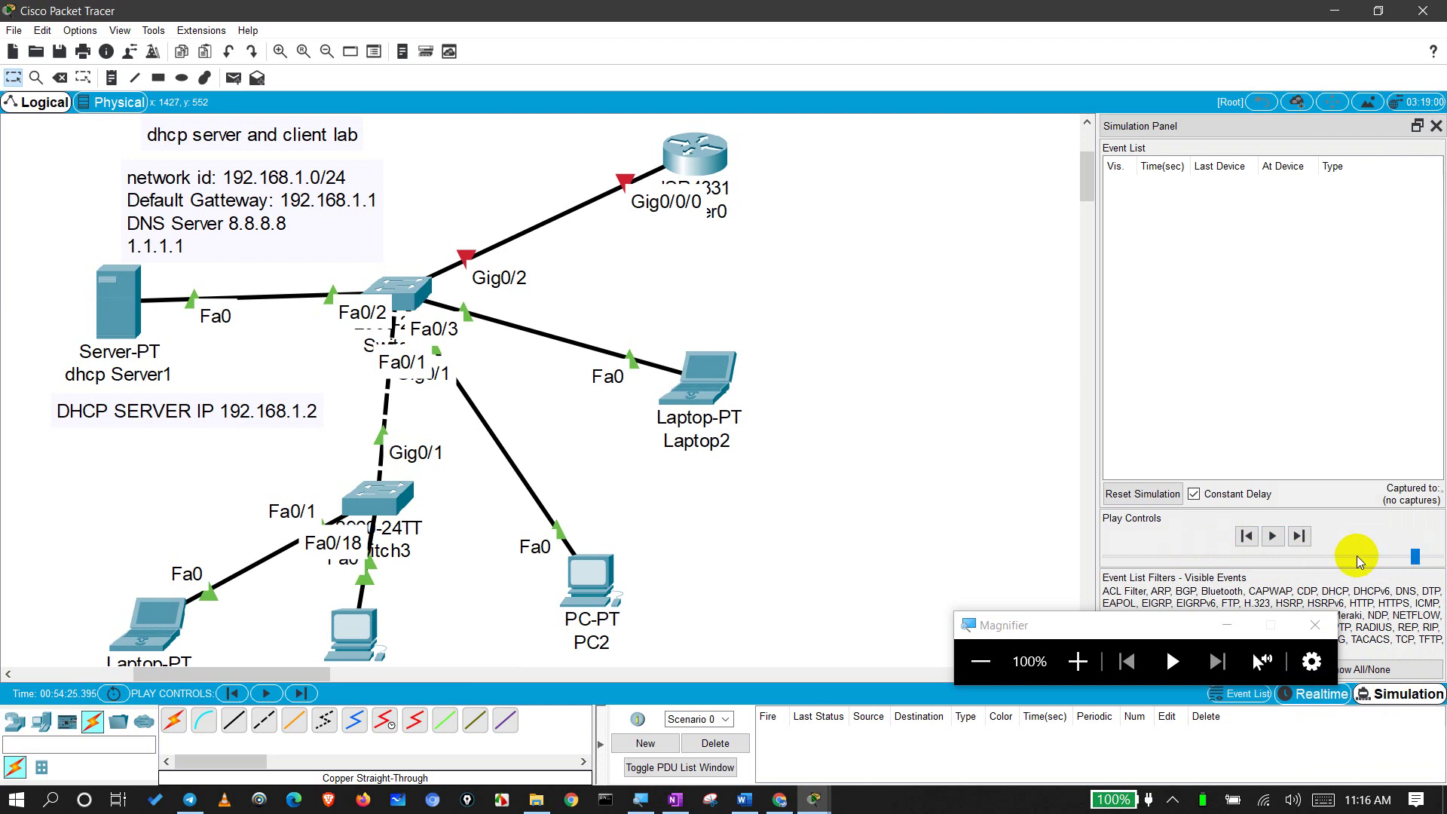
click(1275, 541)
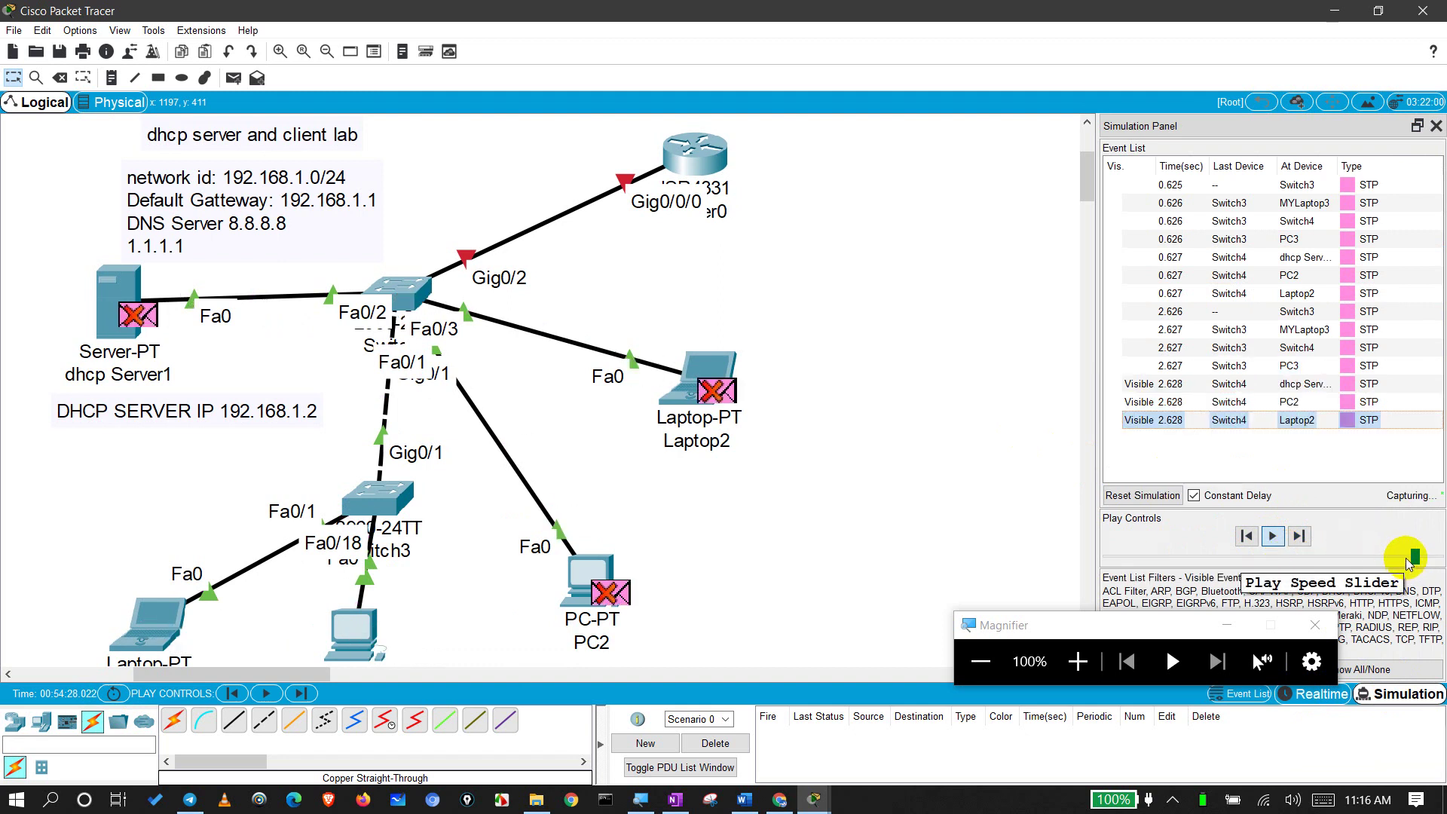
drag(1408, 563, 1399, 563)
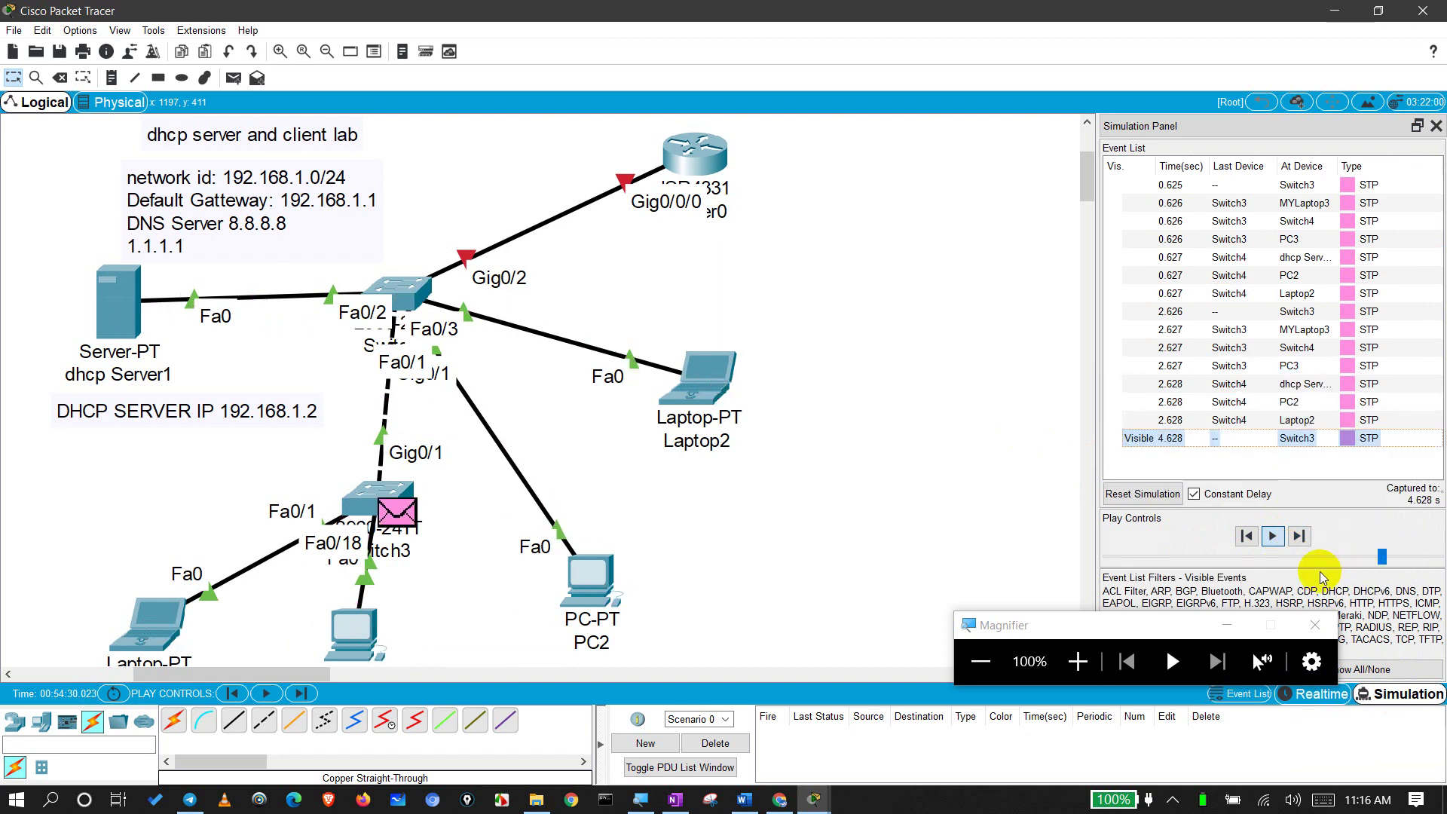
click(1253, 559)
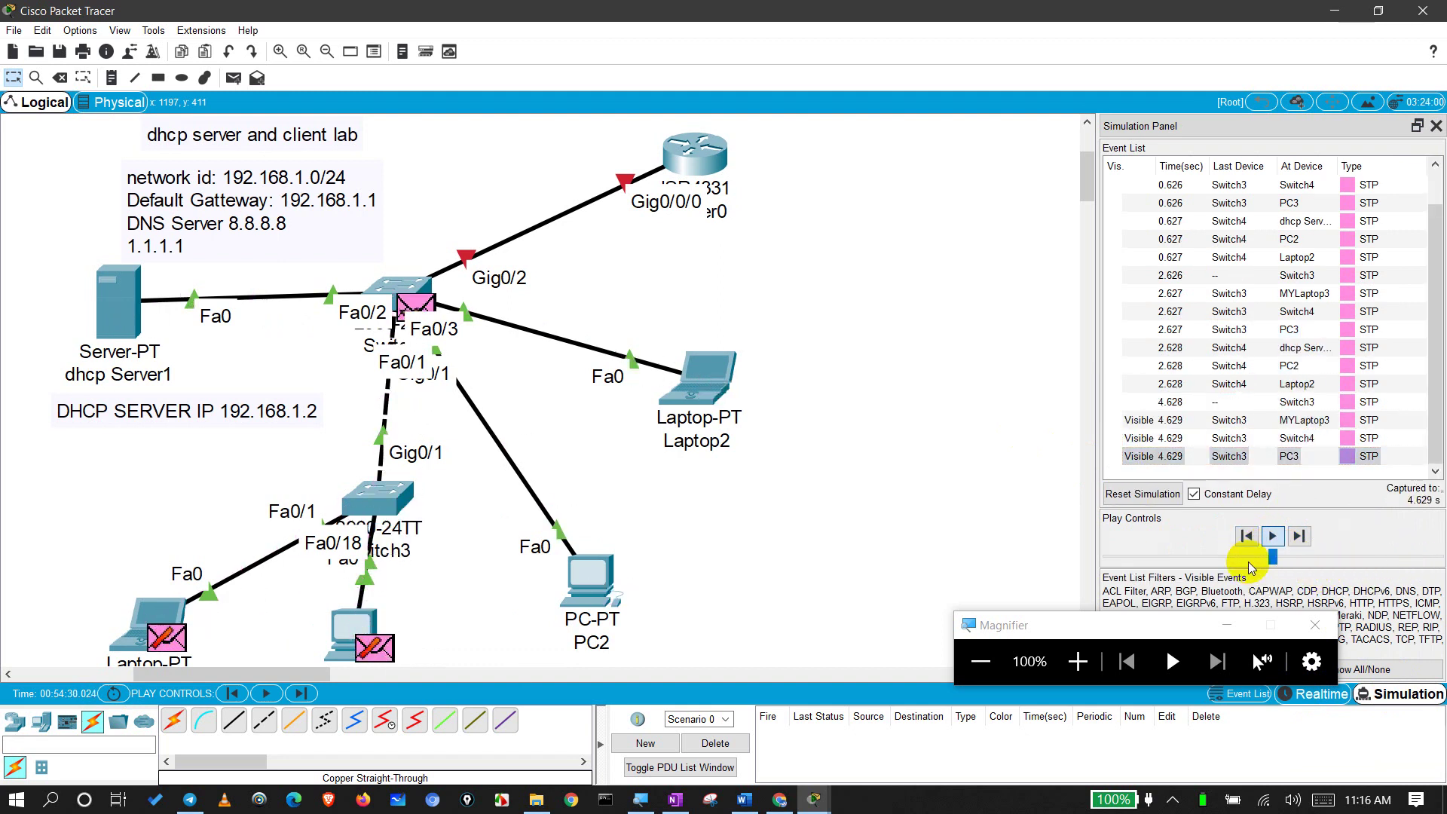
click(1224, 559)
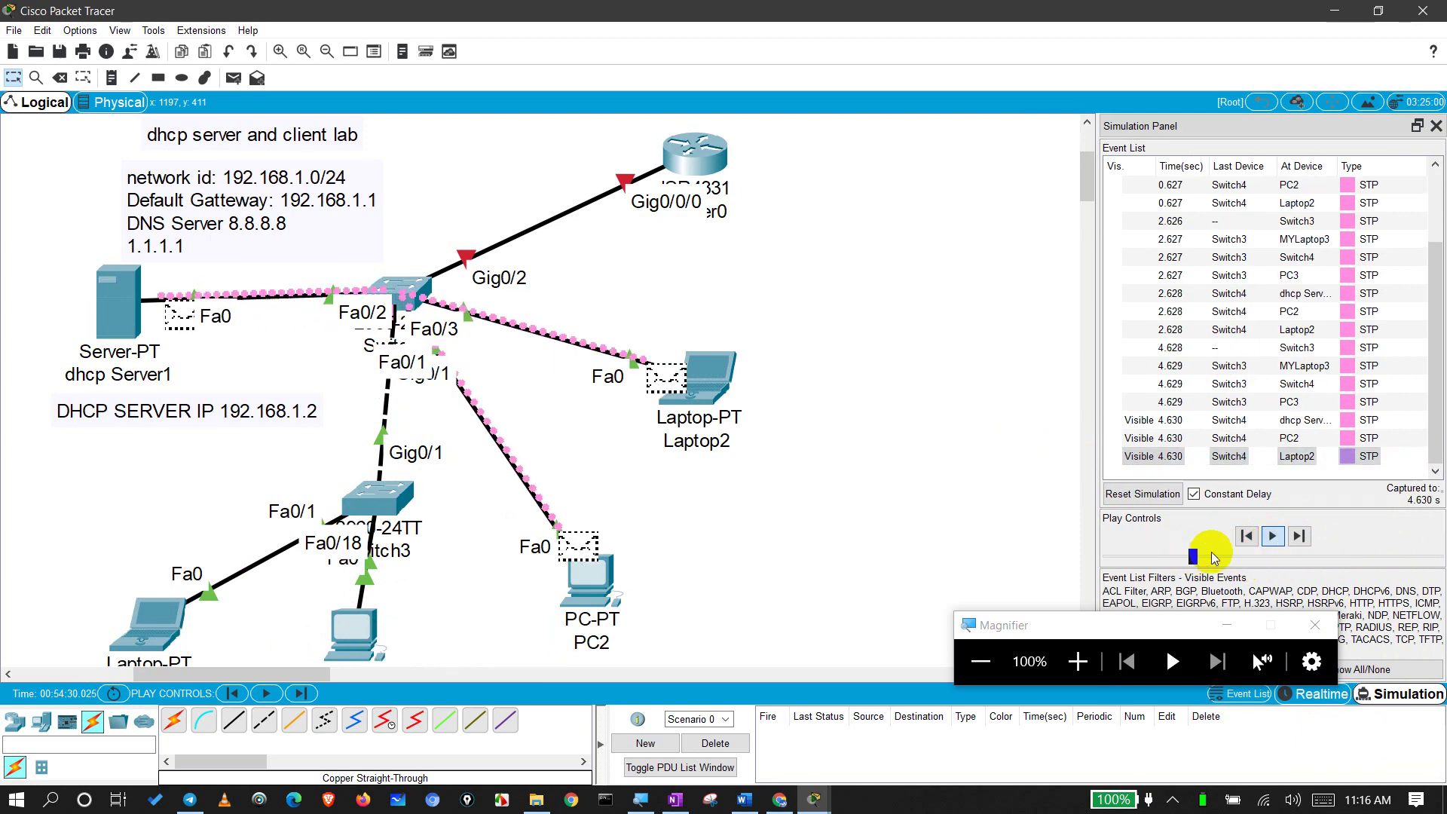
click(1272, 537)
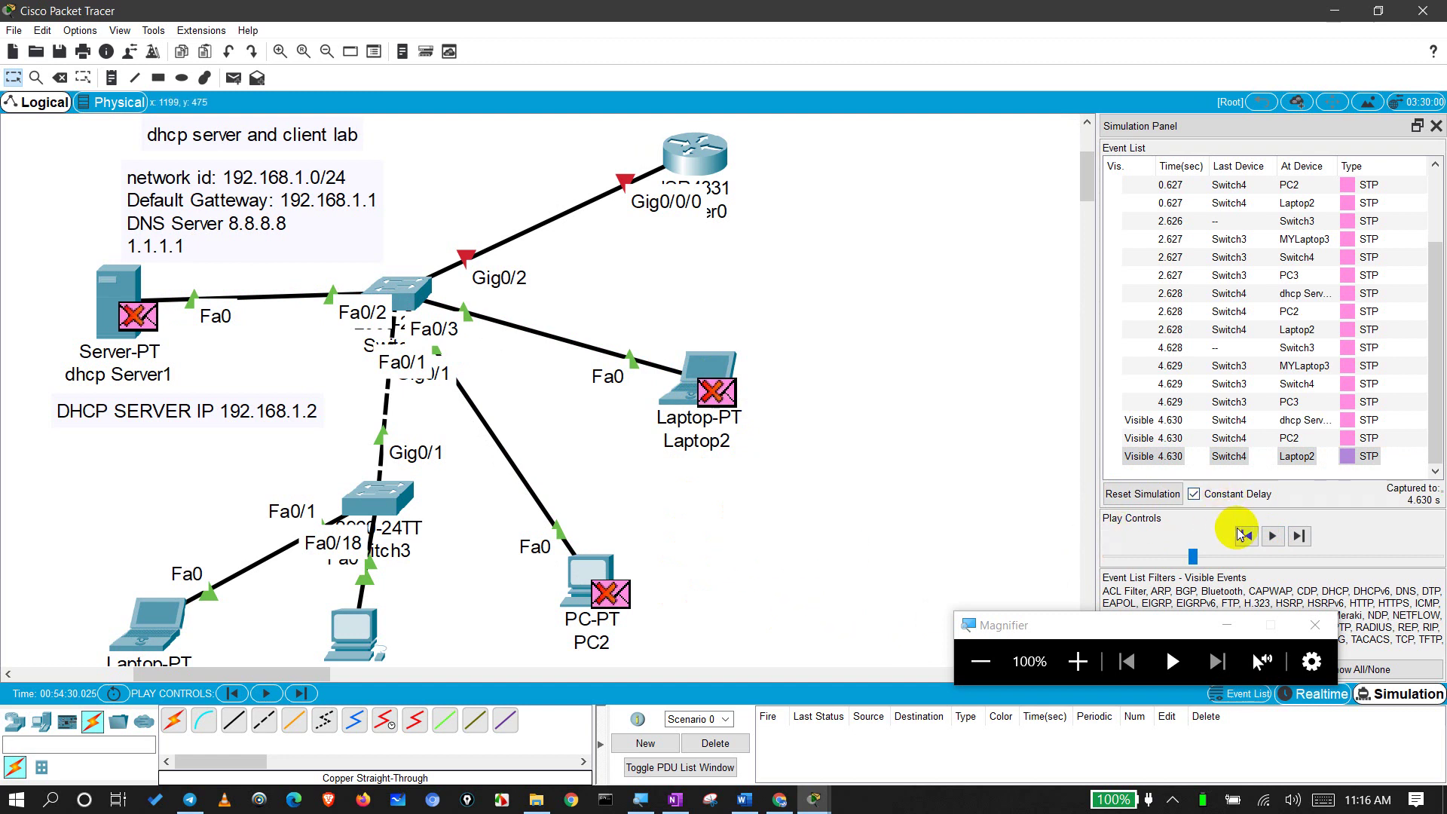
click(1270, 537)
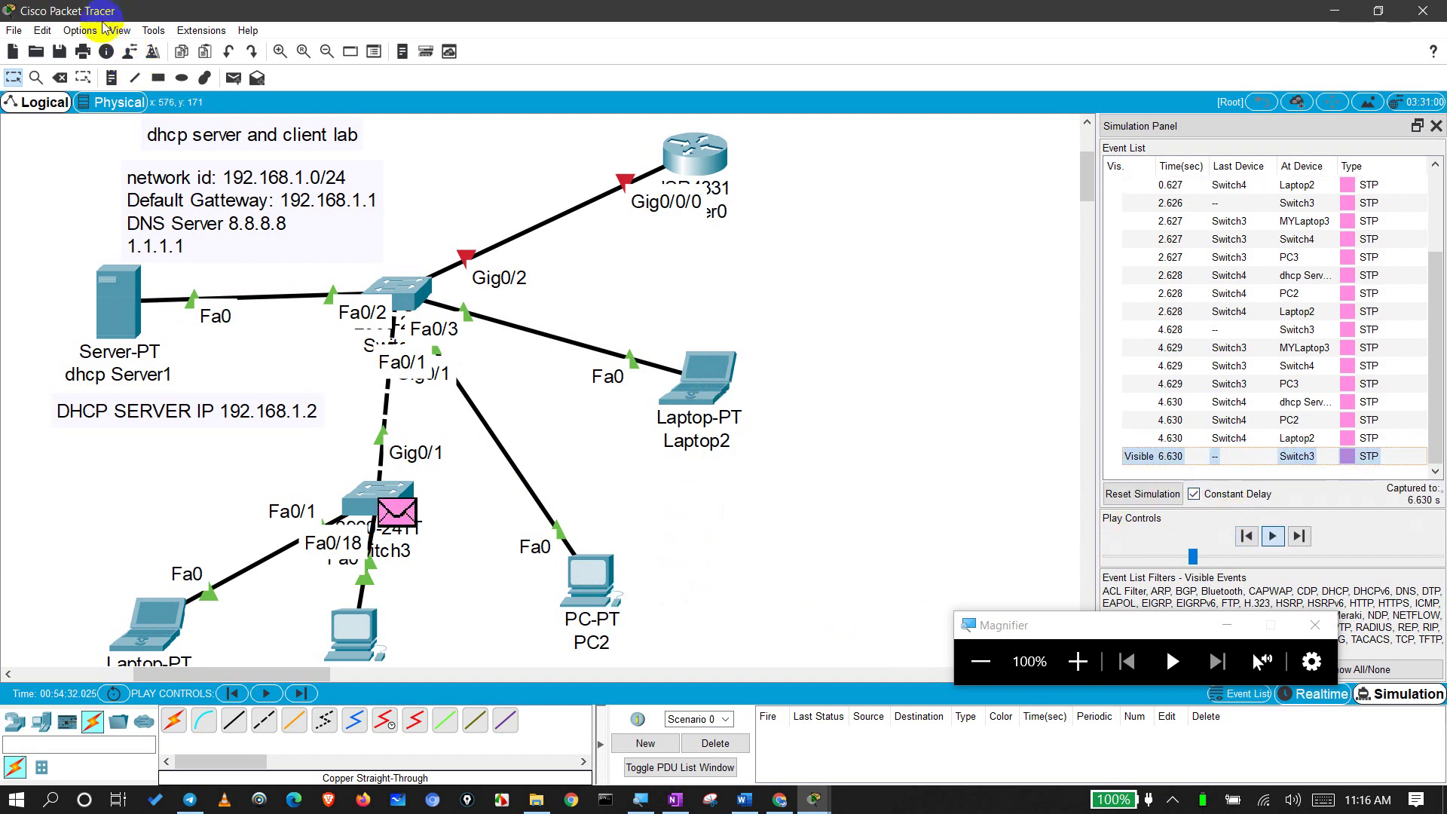
Step: Send a dhcp Server1 to Laptop2 ping, play it, and open the STP frame details at PC2
click(233, 78)
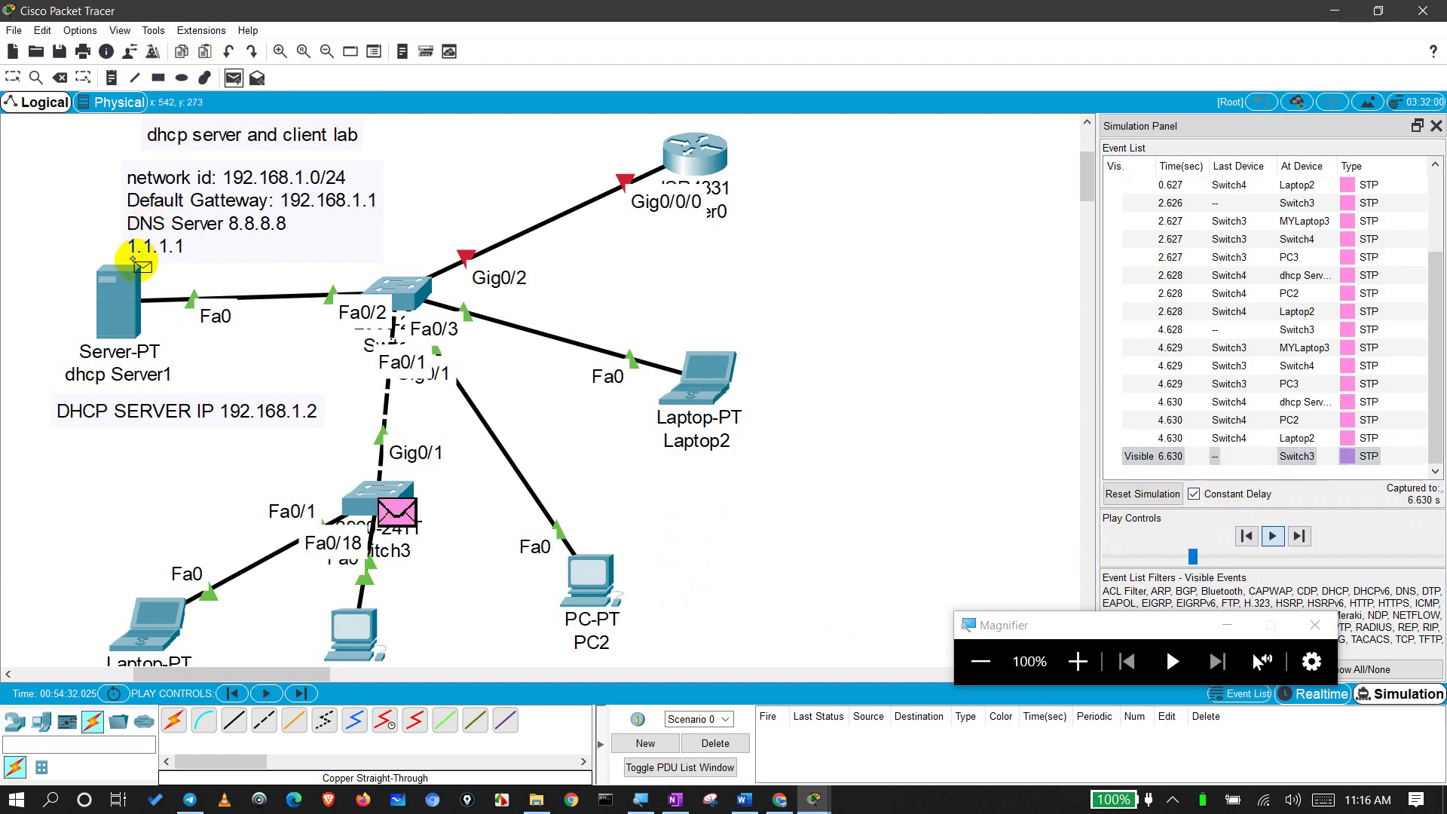
click(122, 301)
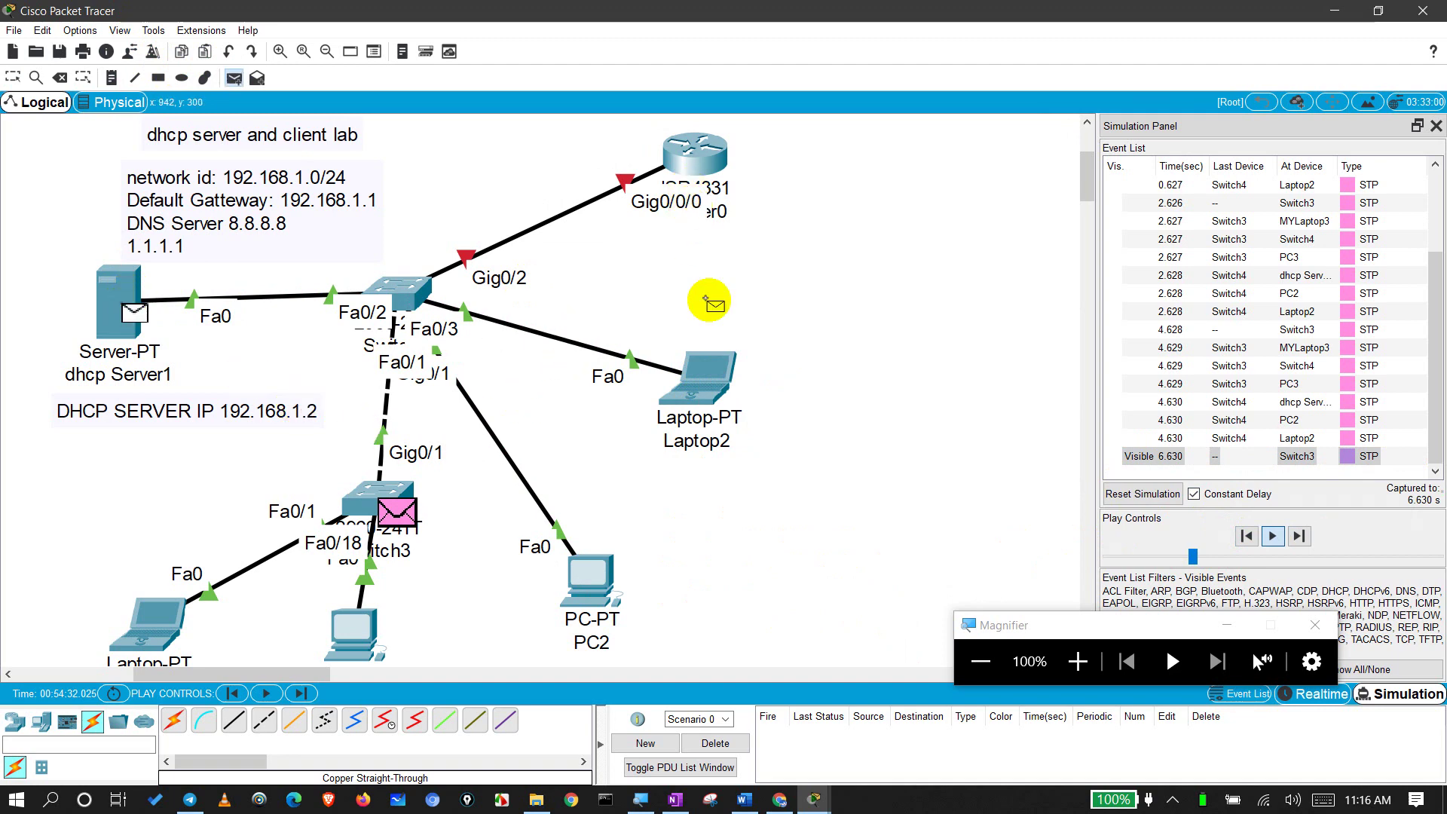
click(725, 391)
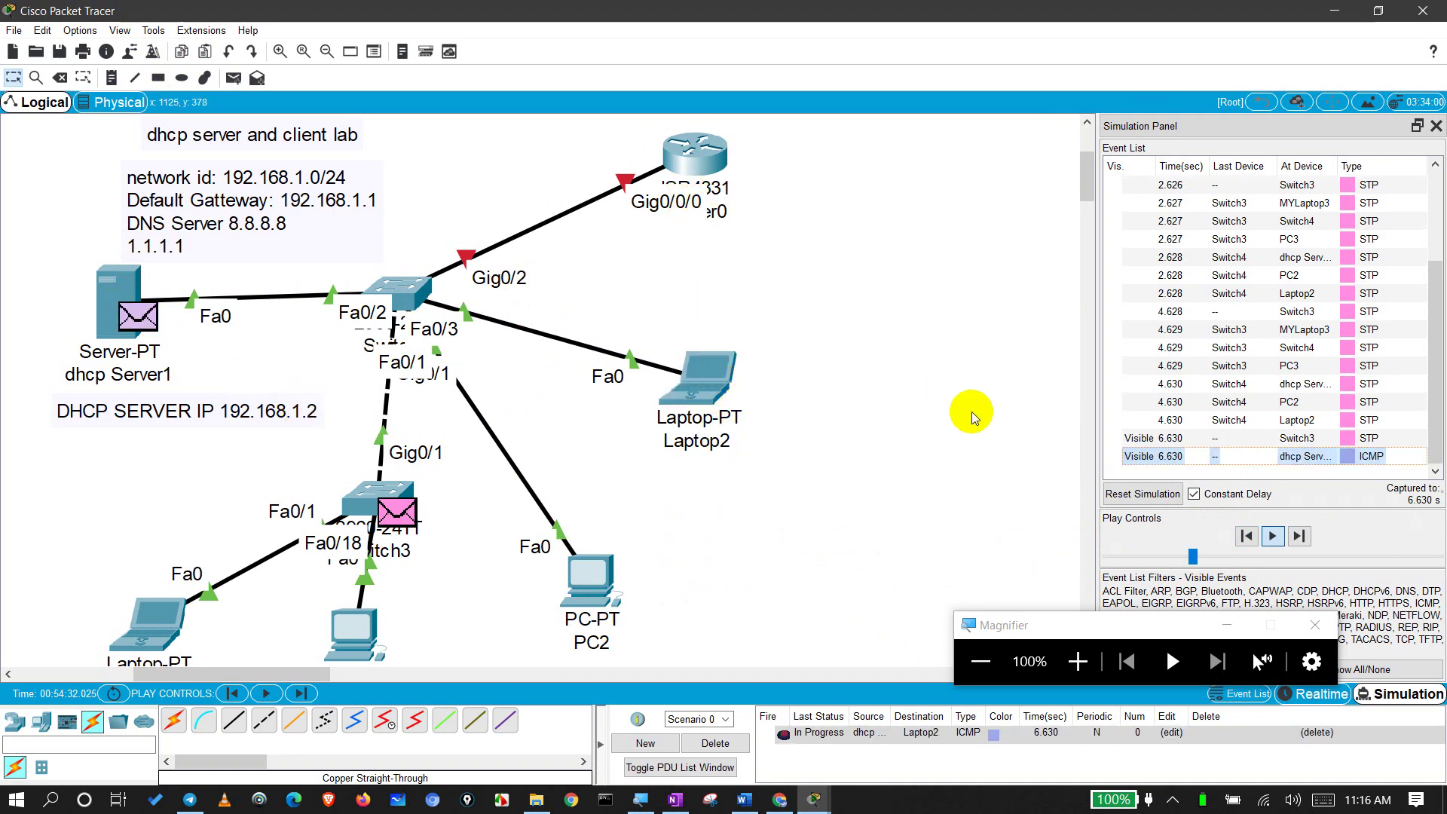
click(1273, 537)
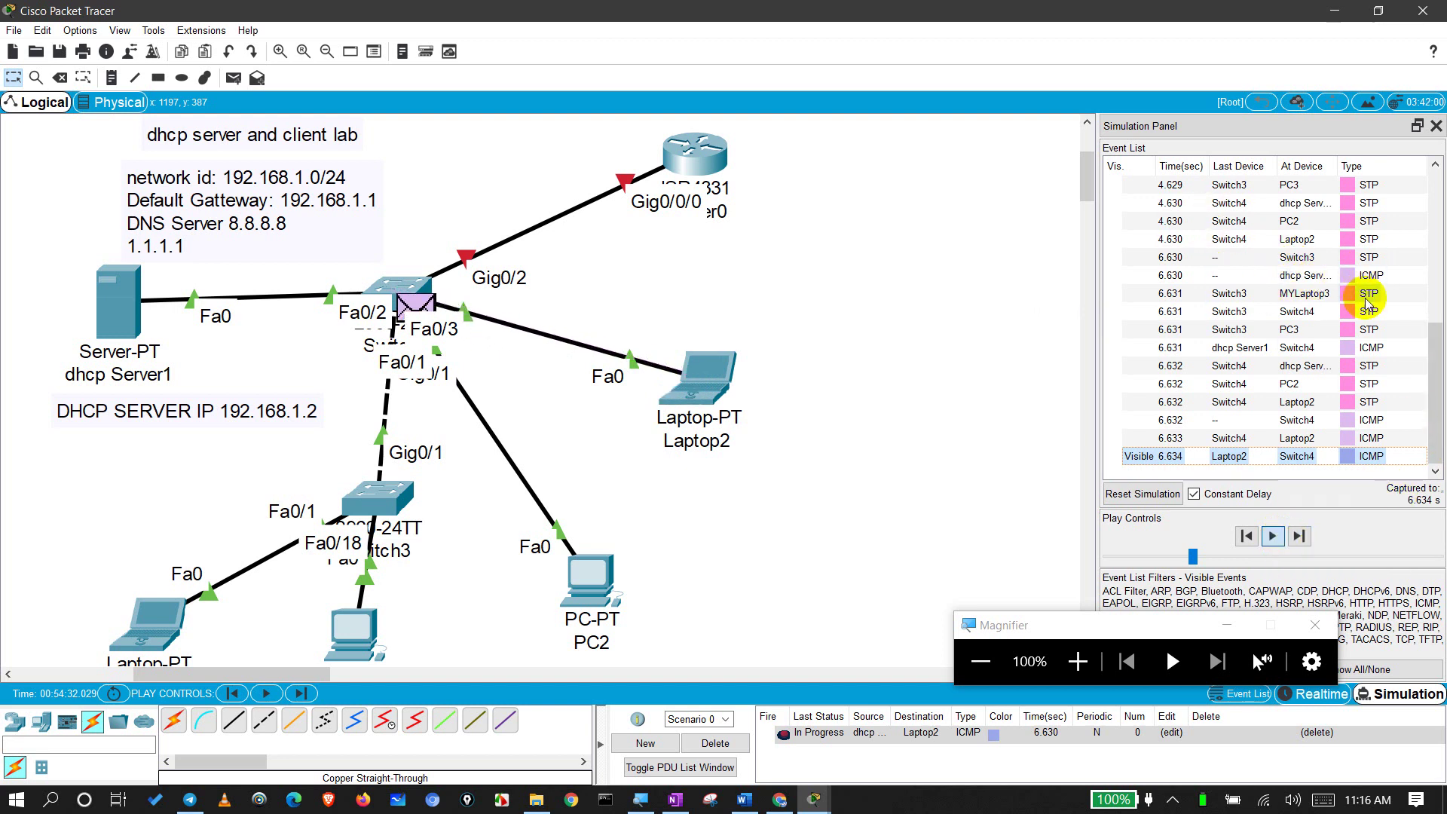
click(1370, 384)
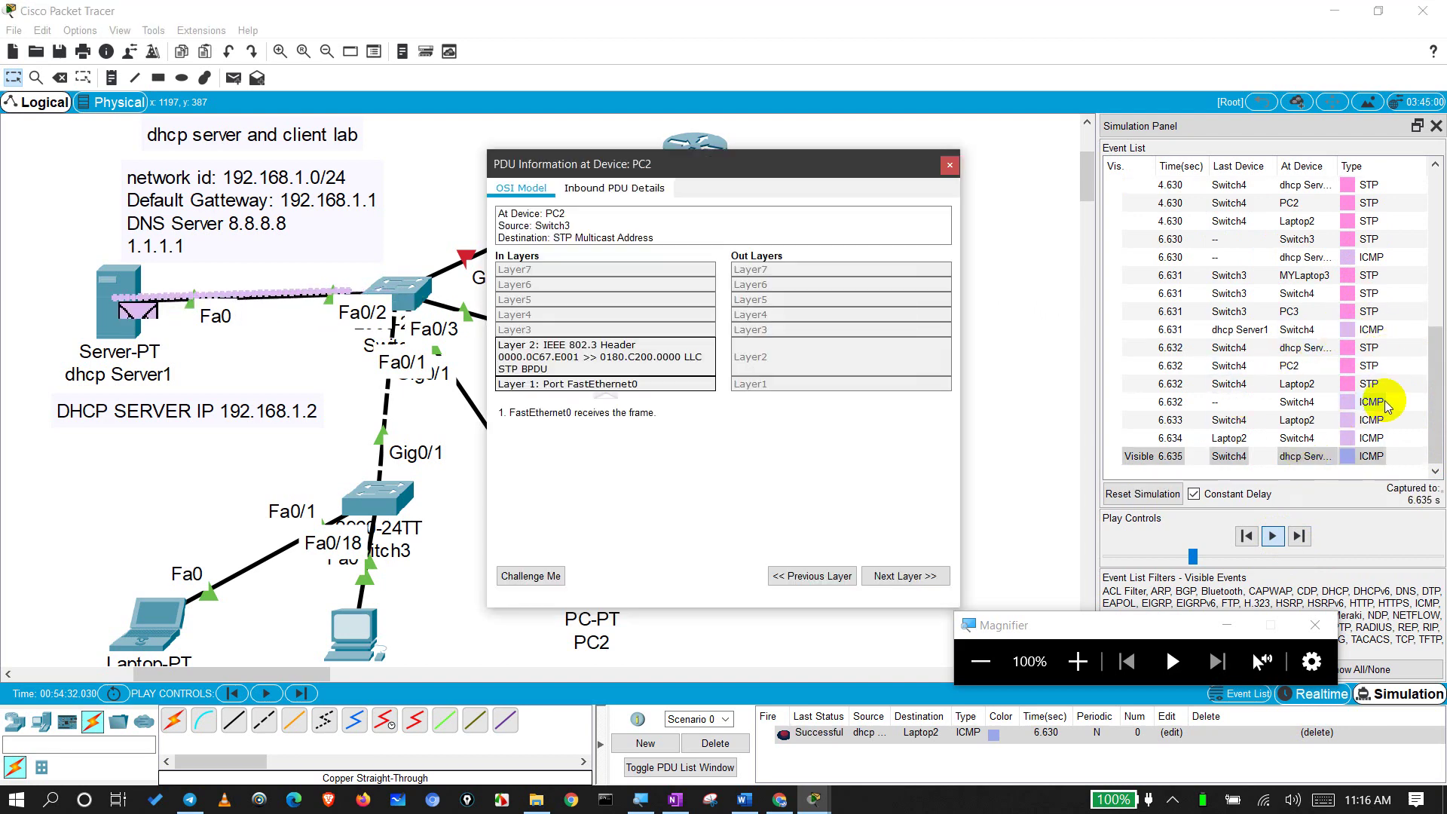
Step: Inspect the PDU details of the ICMP frames at Switch4 and Laptop2
click(1373, 437)
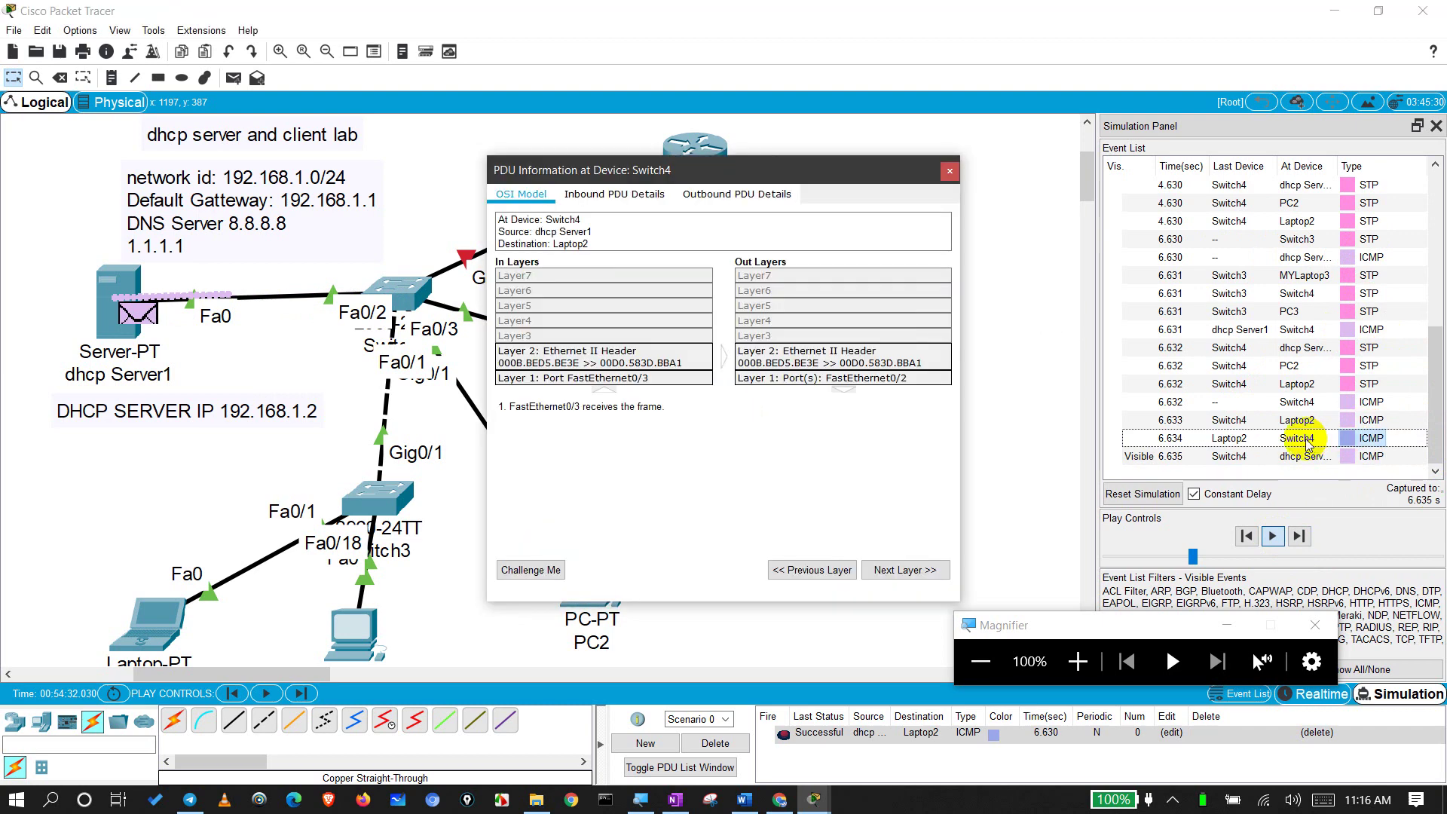
click(1306, 440)
click(1294, 420)
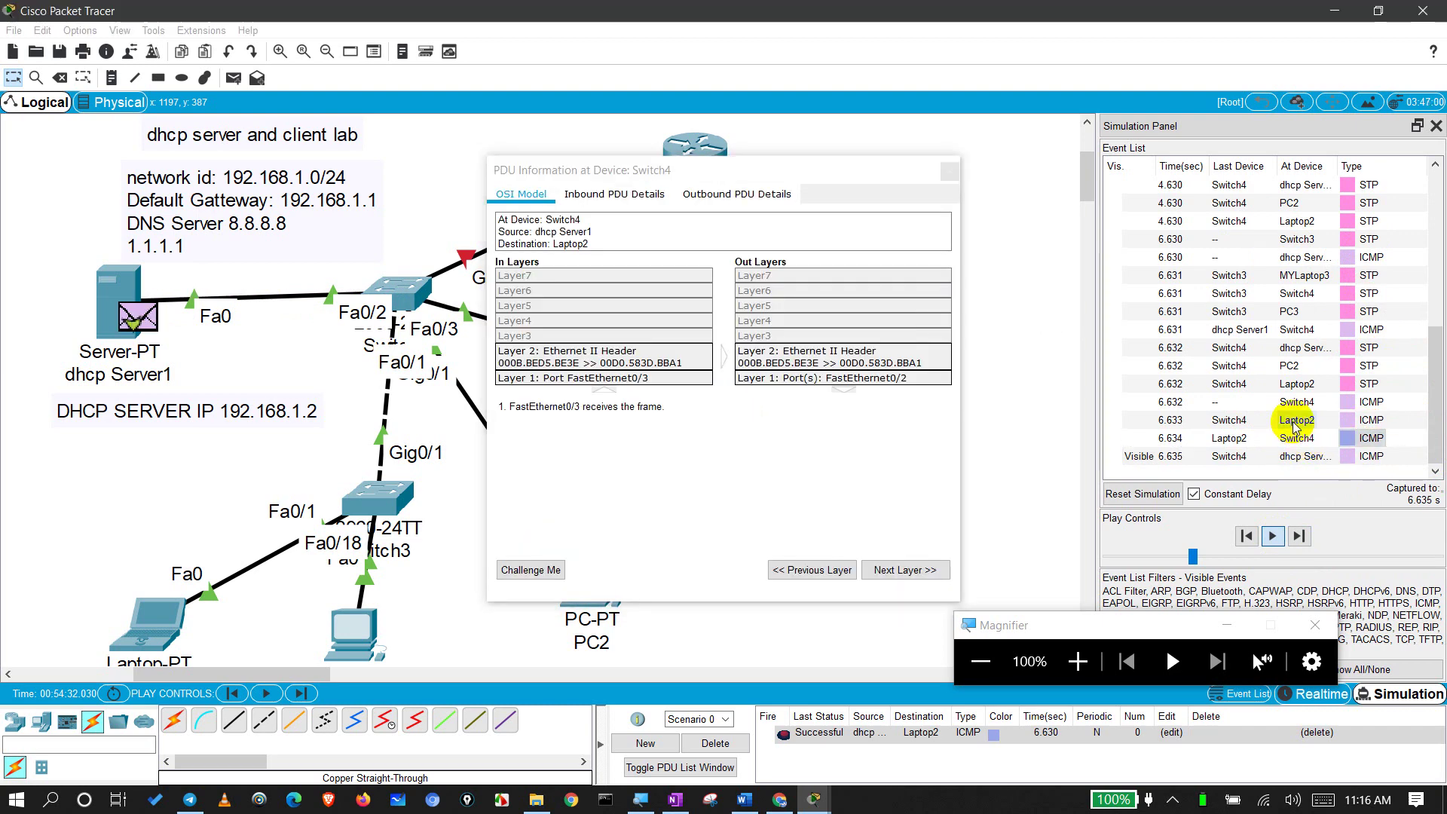
click(1295, 416)
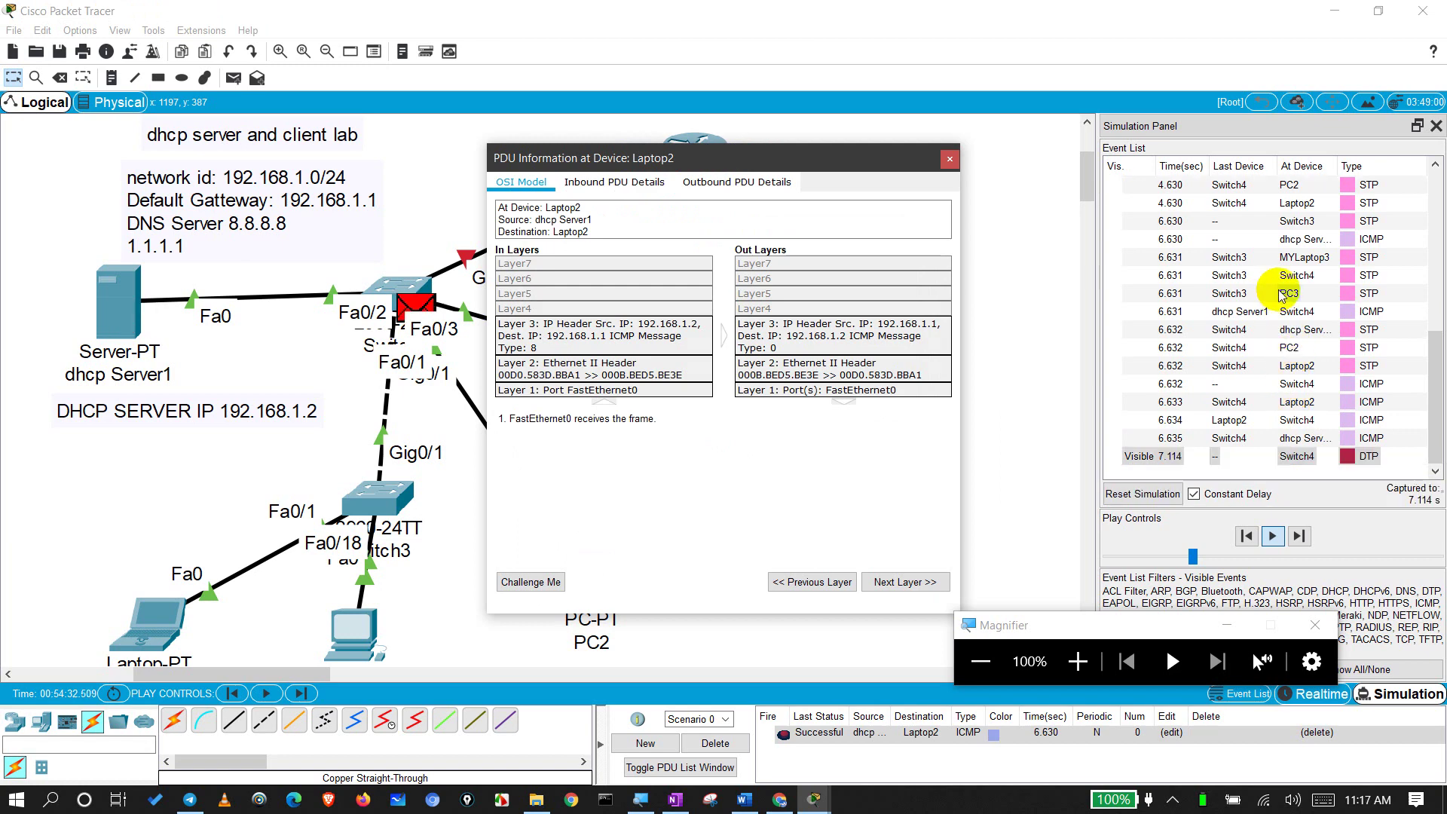
Step: Select the STP event at MYLaptop3, close the frame details, and advance the simulation to 13.911 s
click(1280, 257)
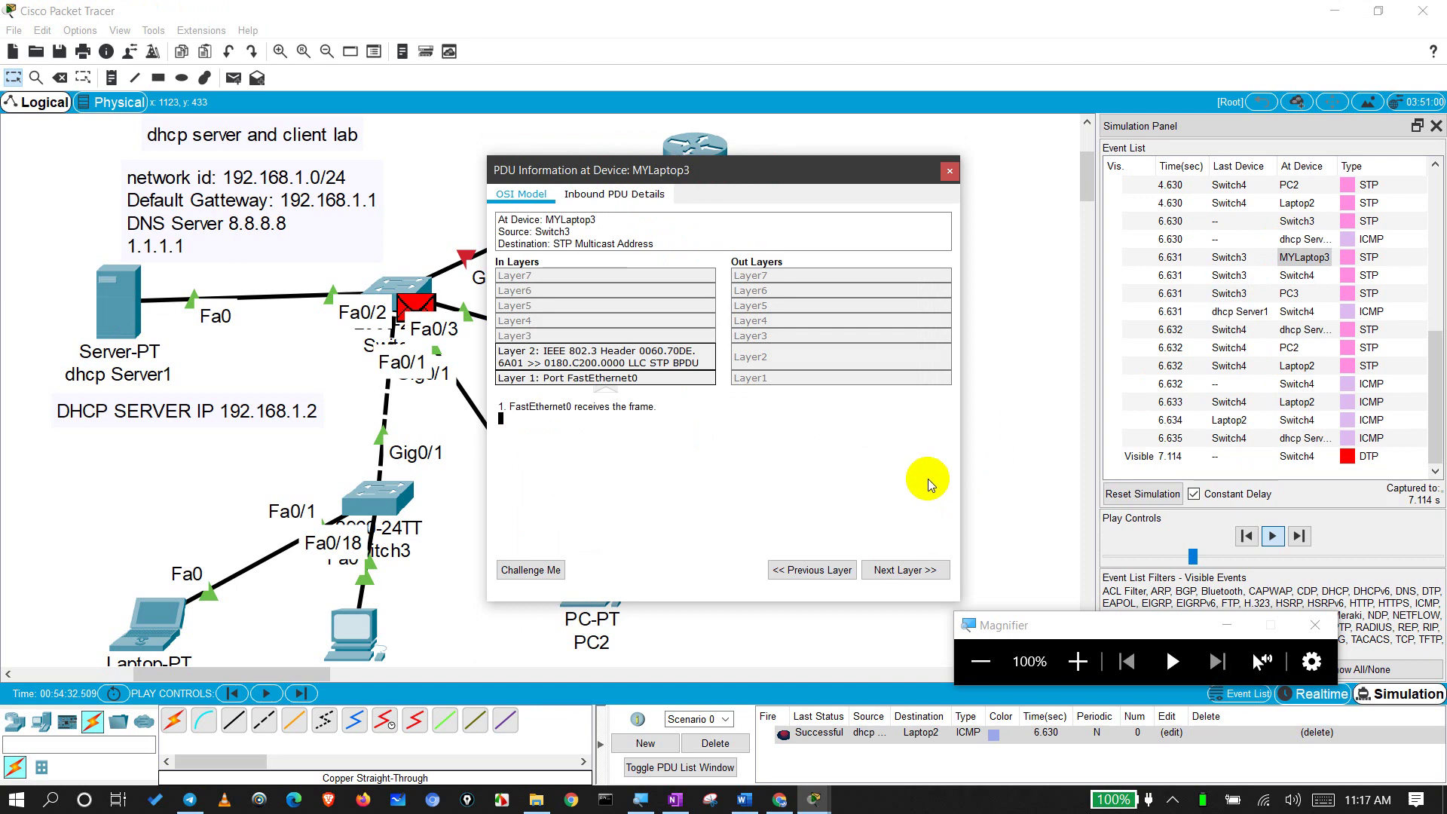
click(949, 173)
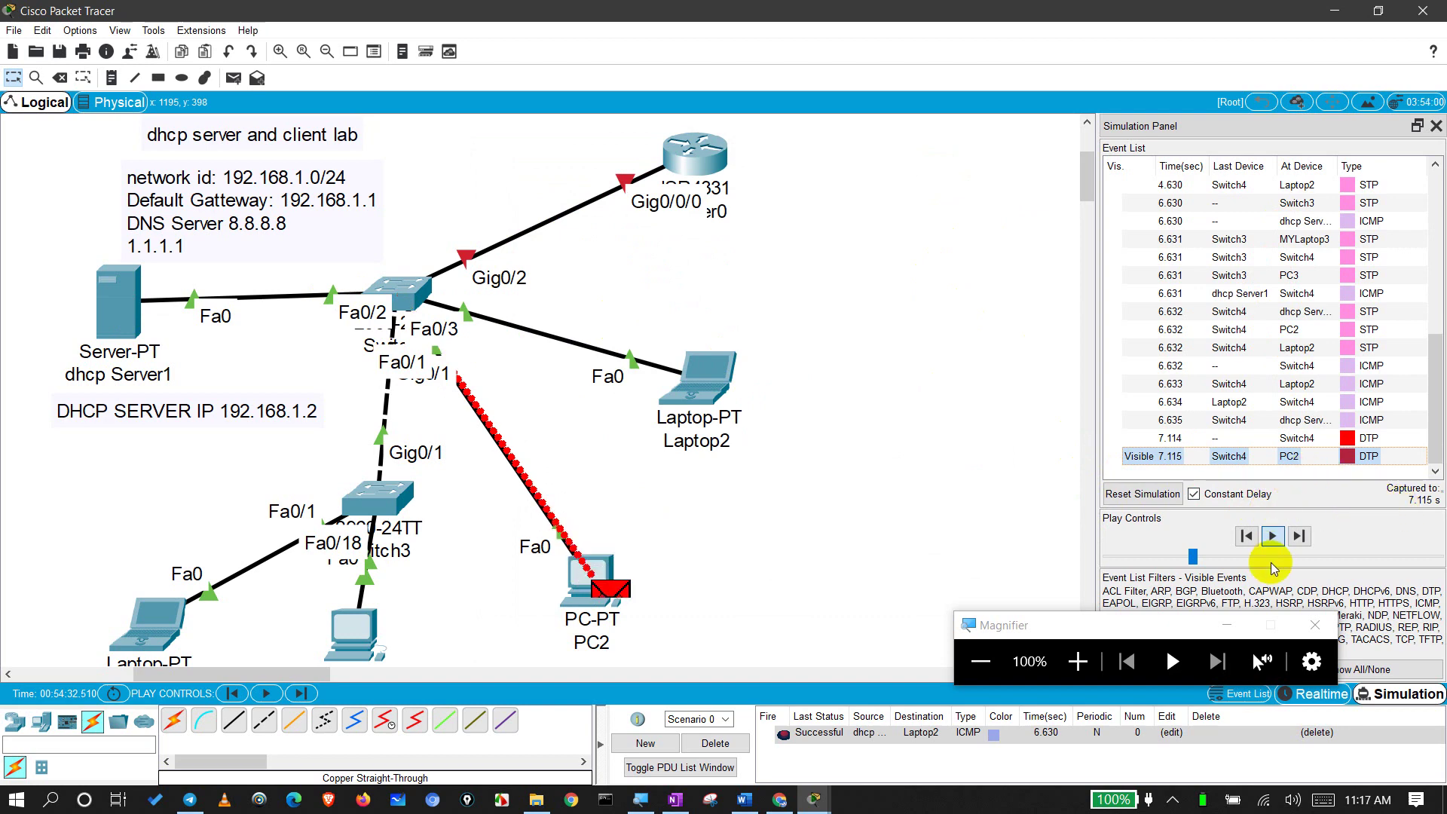
click(1297, 536)
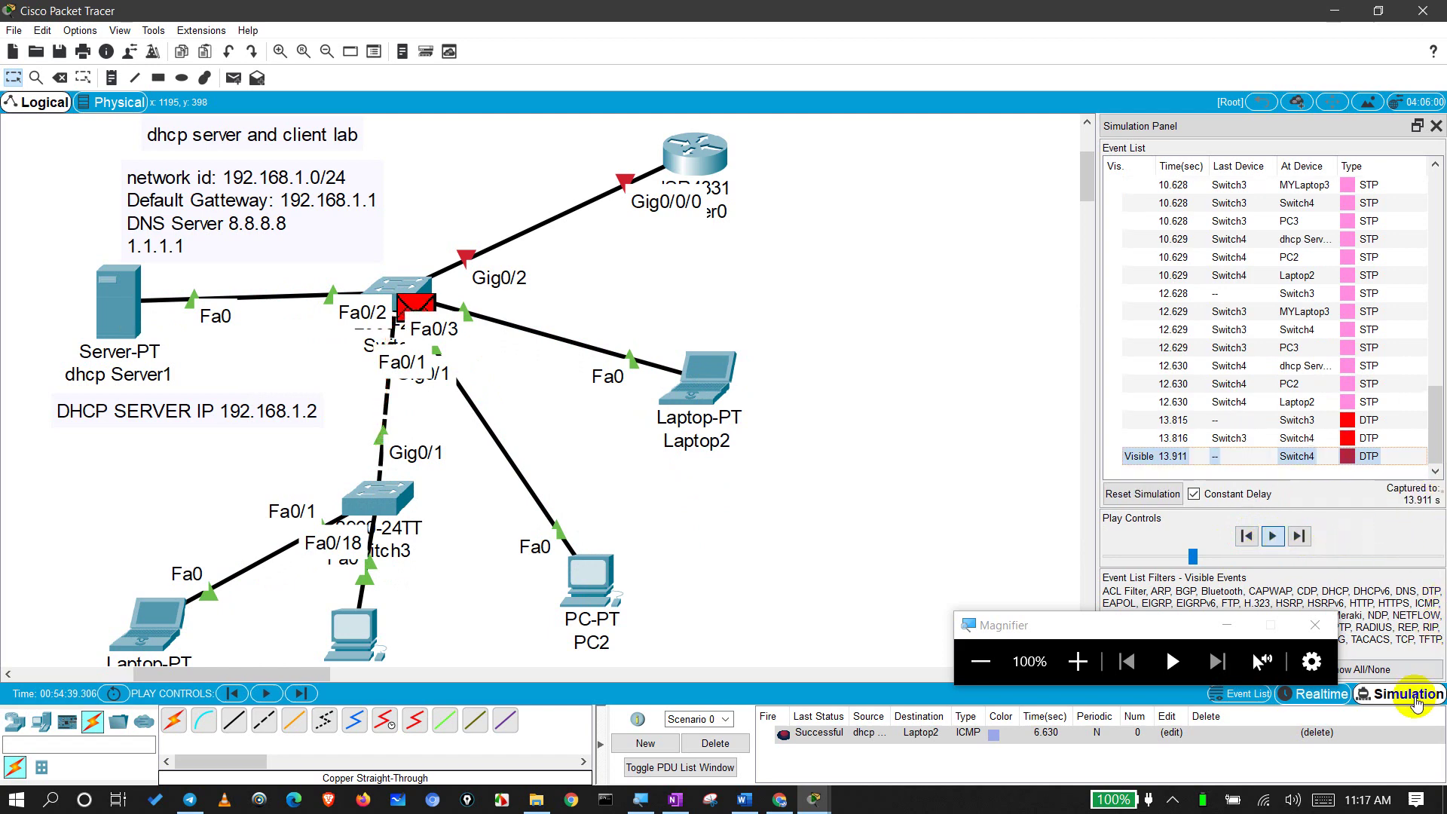
Step: Clear the event list and add a simple PDU ping from MYLaptop3 to PC3
click(1323, 694)
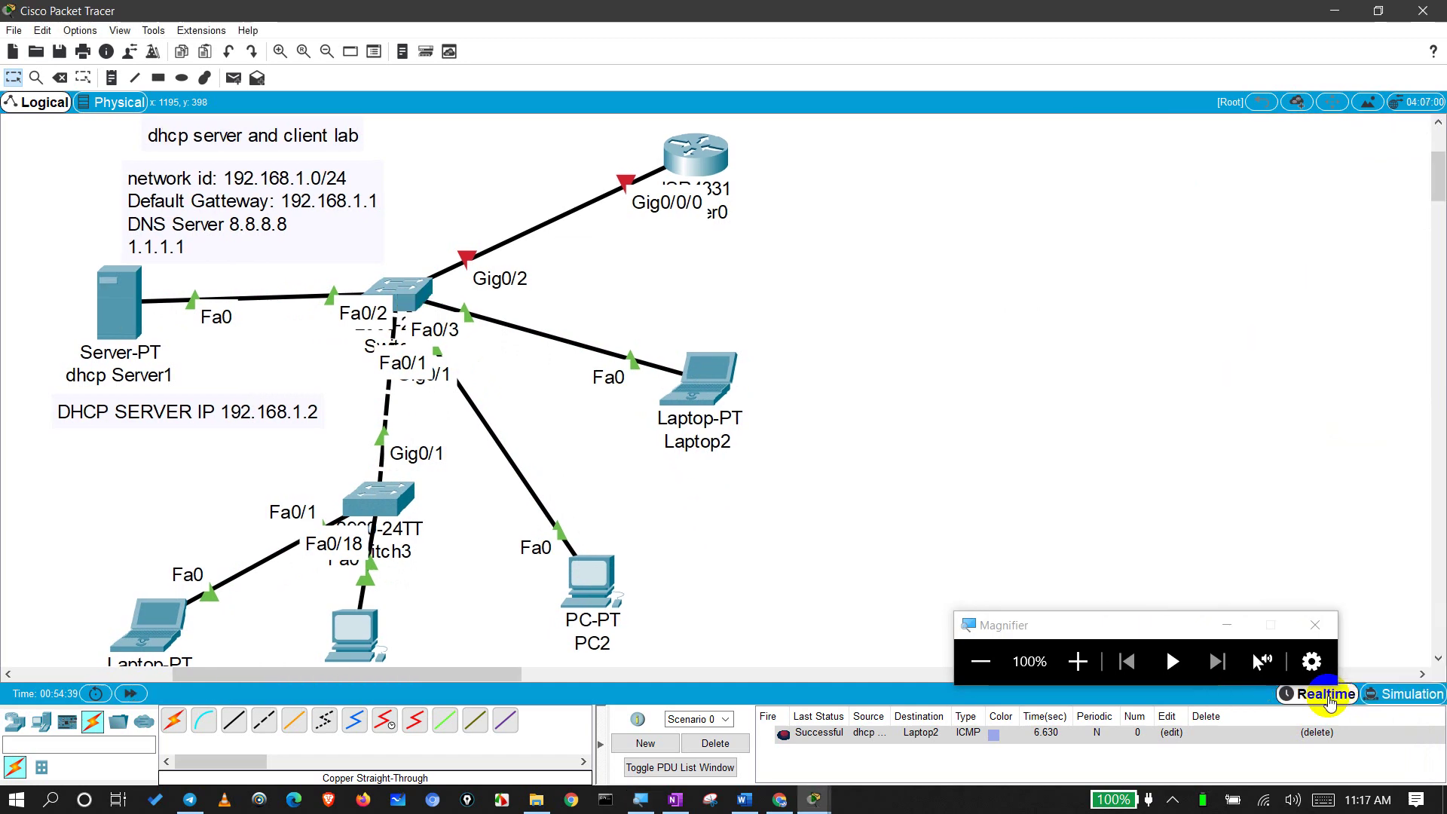
click(1385, 693)
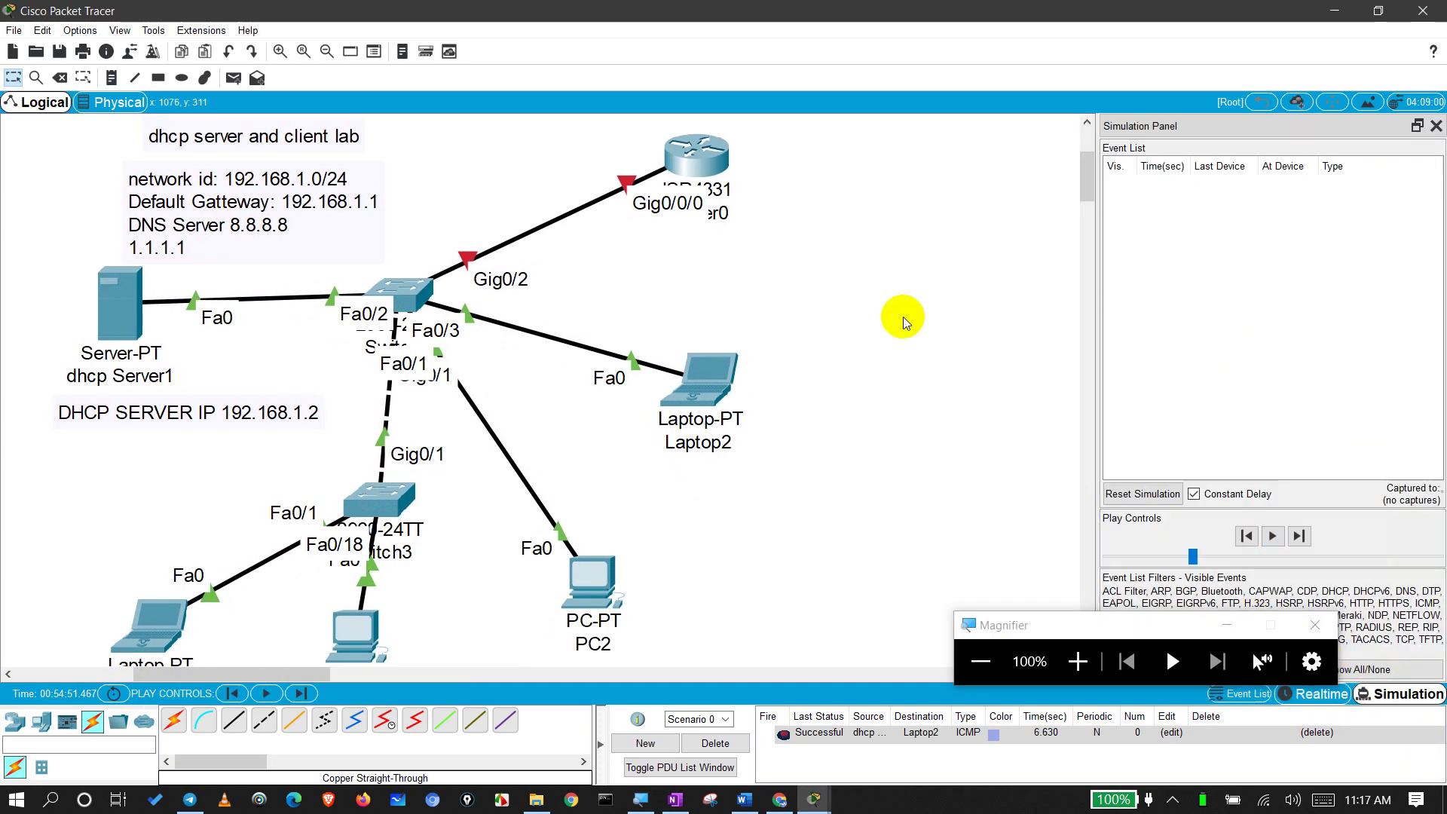
click(234, 77)
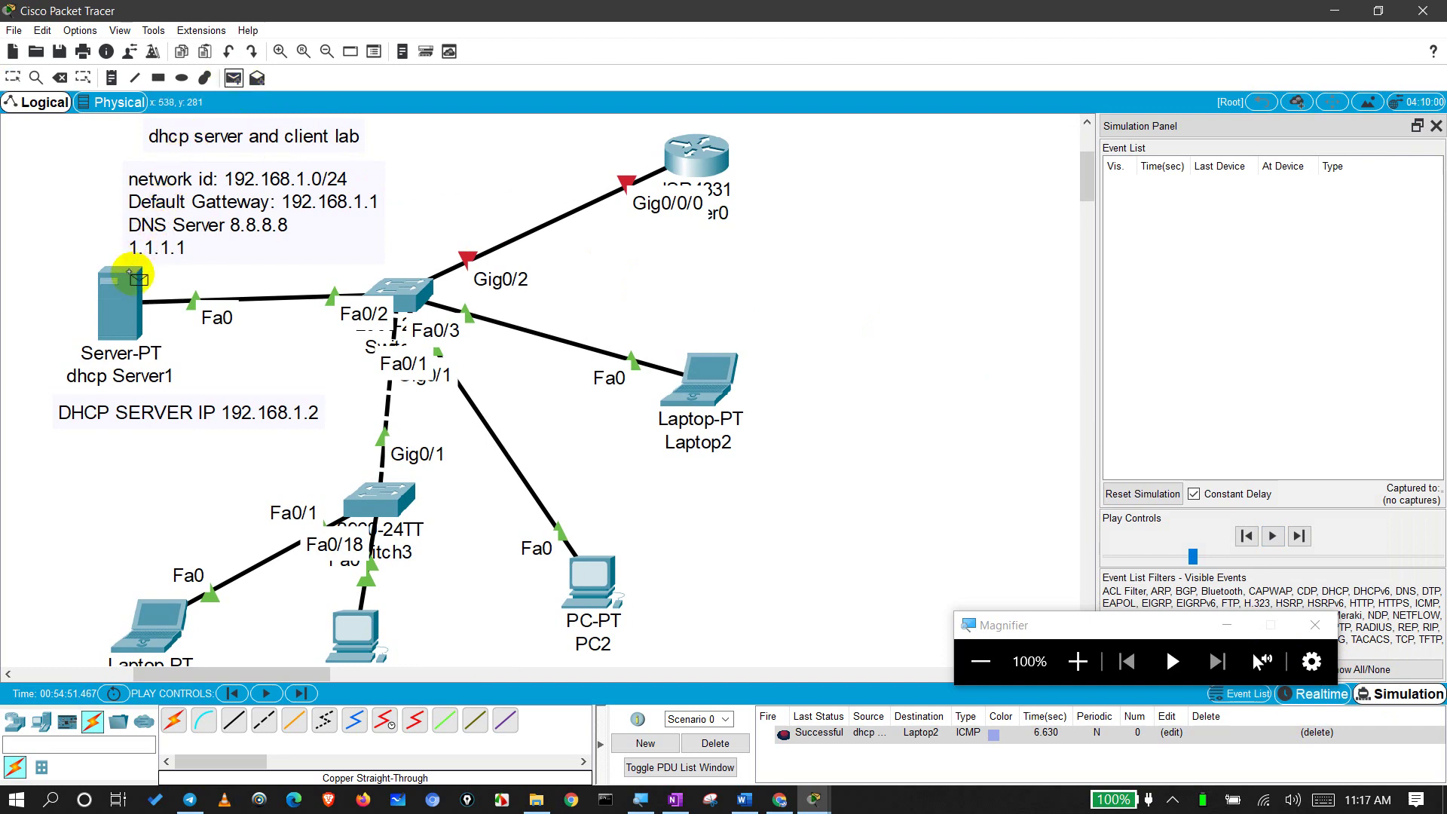
click(162, 624)
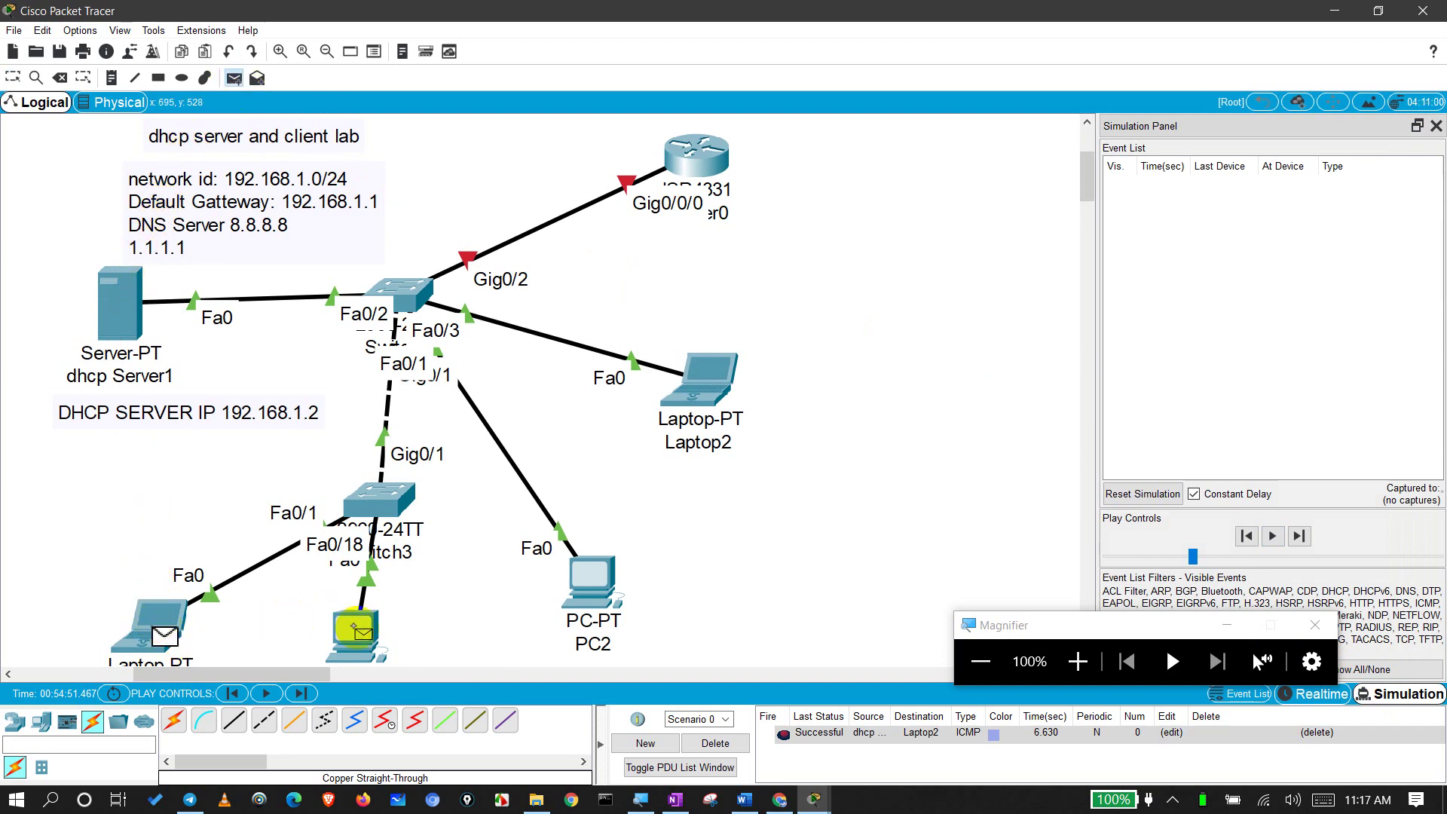
click(357, 626)
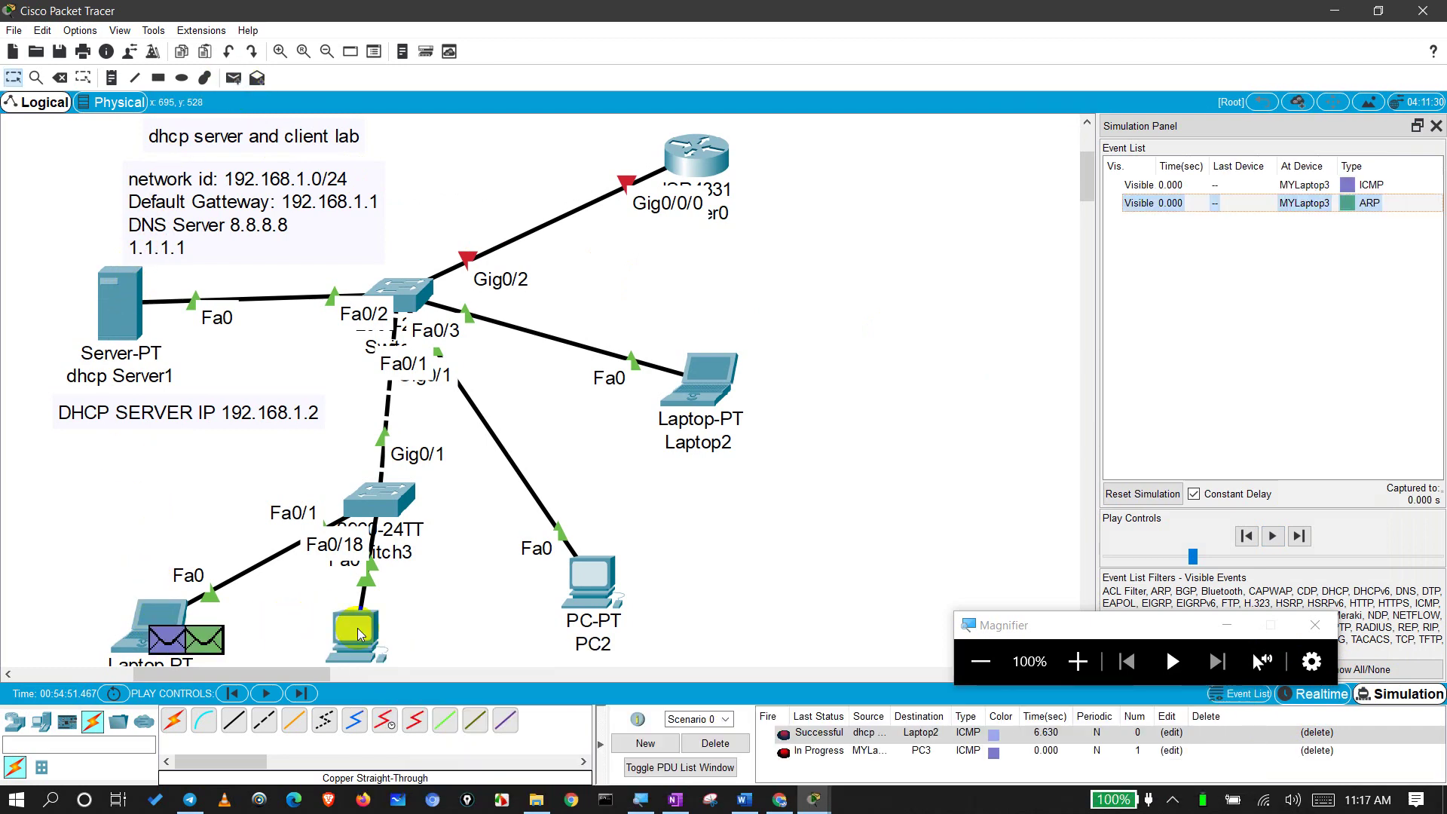
Step: Step the MYLaptop3-to-PC3 ping through ARP to 0.004 s, then finish it in Realtime as Successful
click(1272, 536)
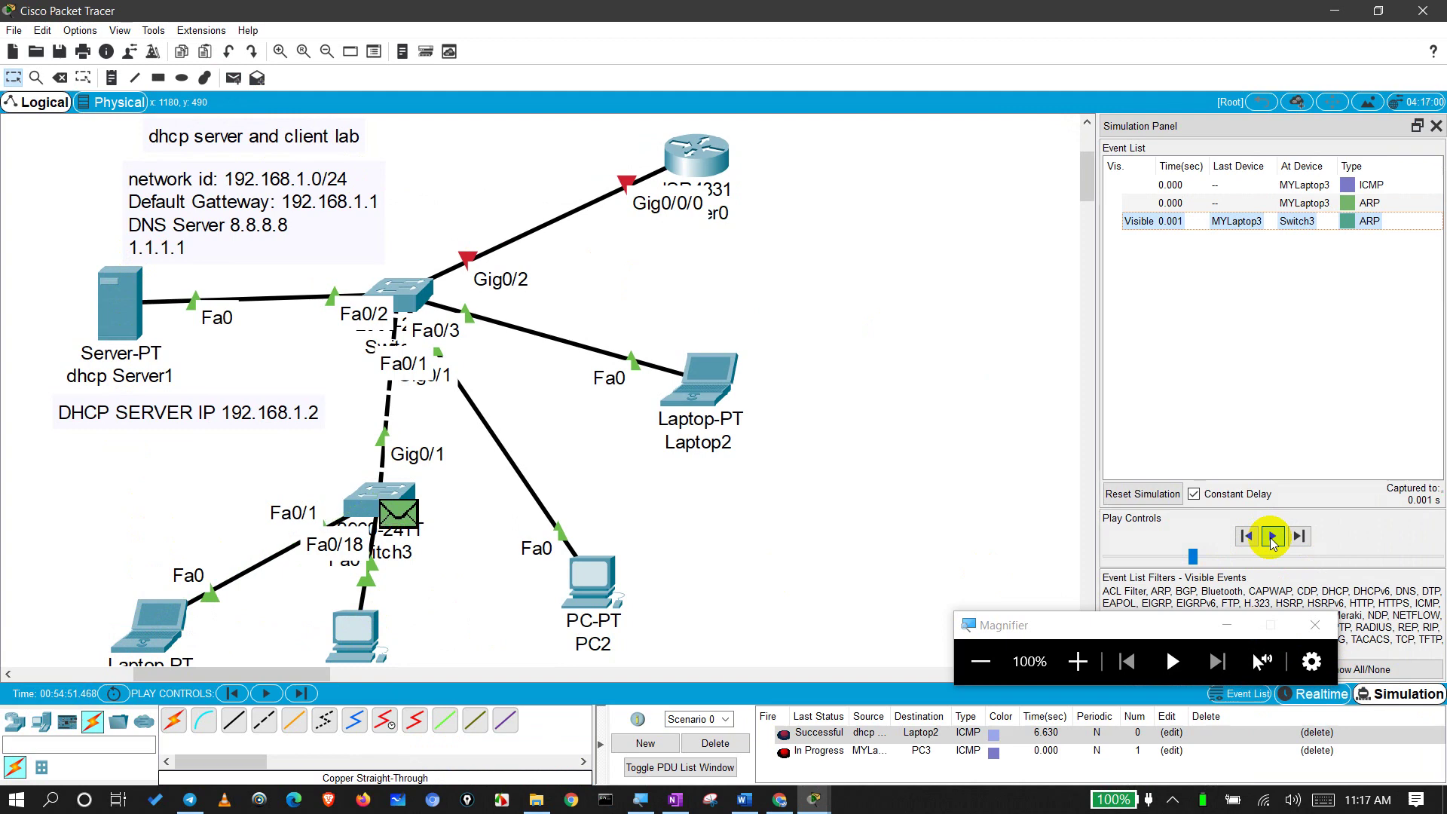
click(1272, 535)
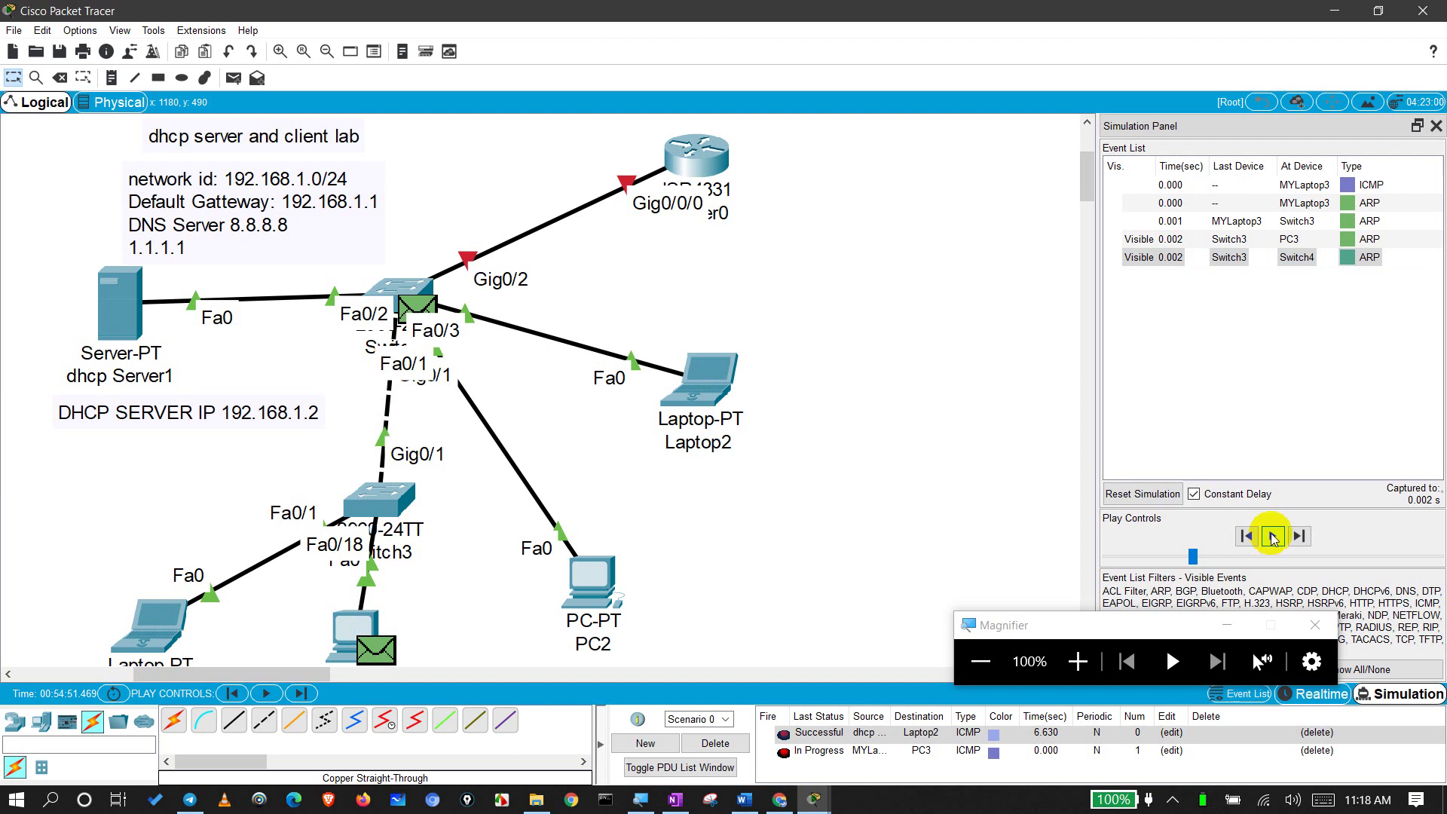
click(1272, 535)
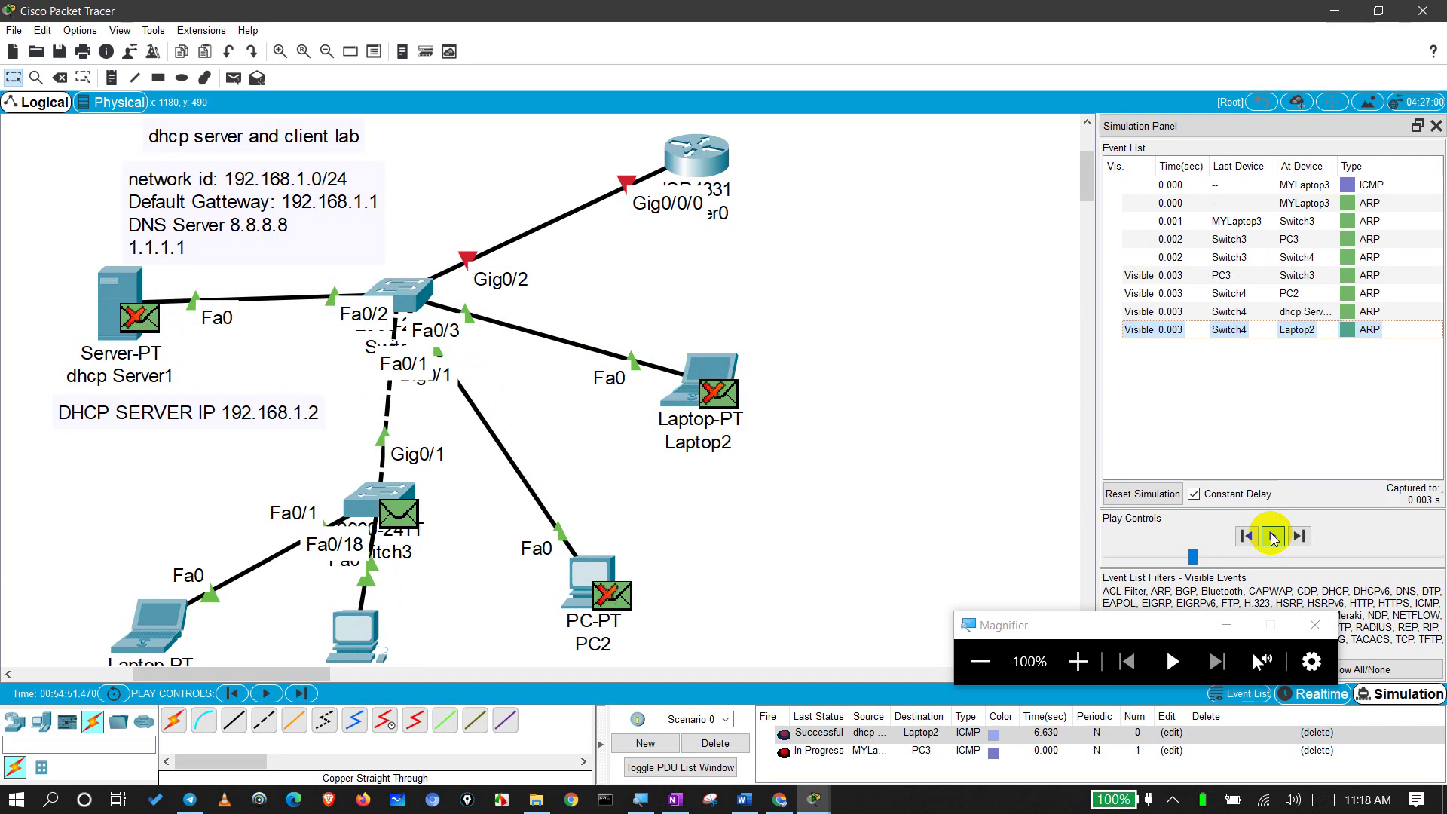
click(1272, 536)
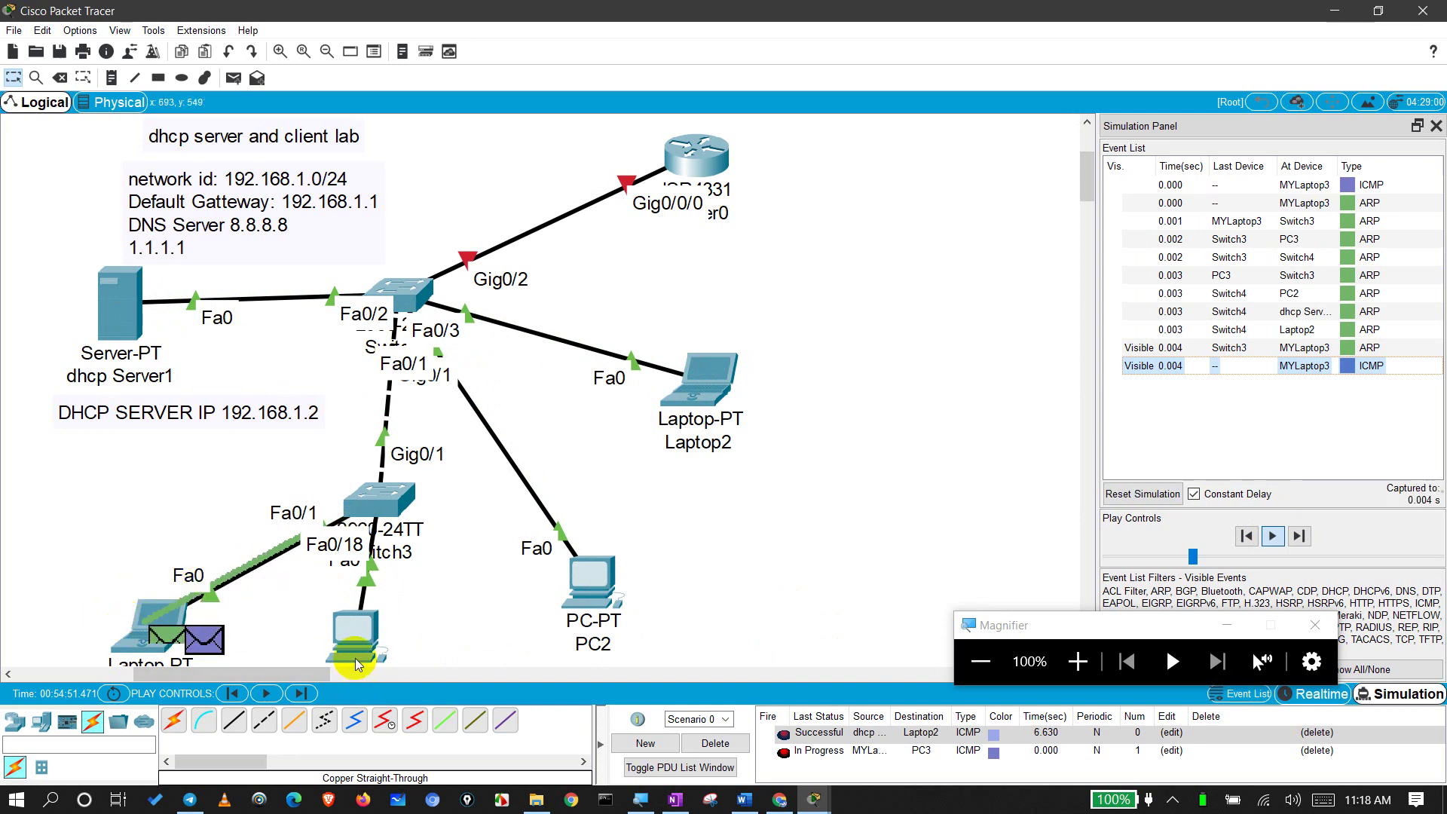
mouse_move(355, 657)
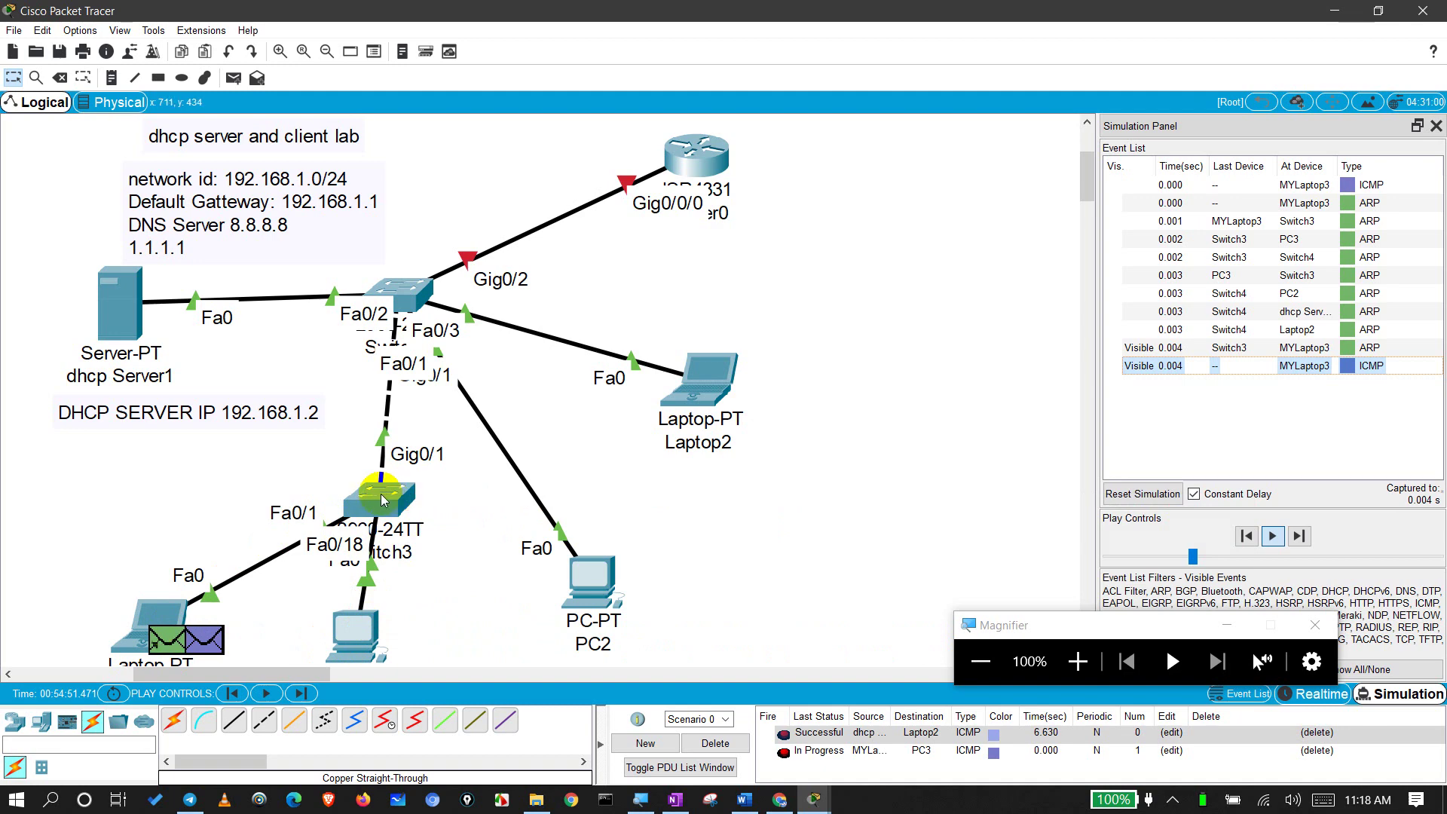
mouse_move(373, 507)
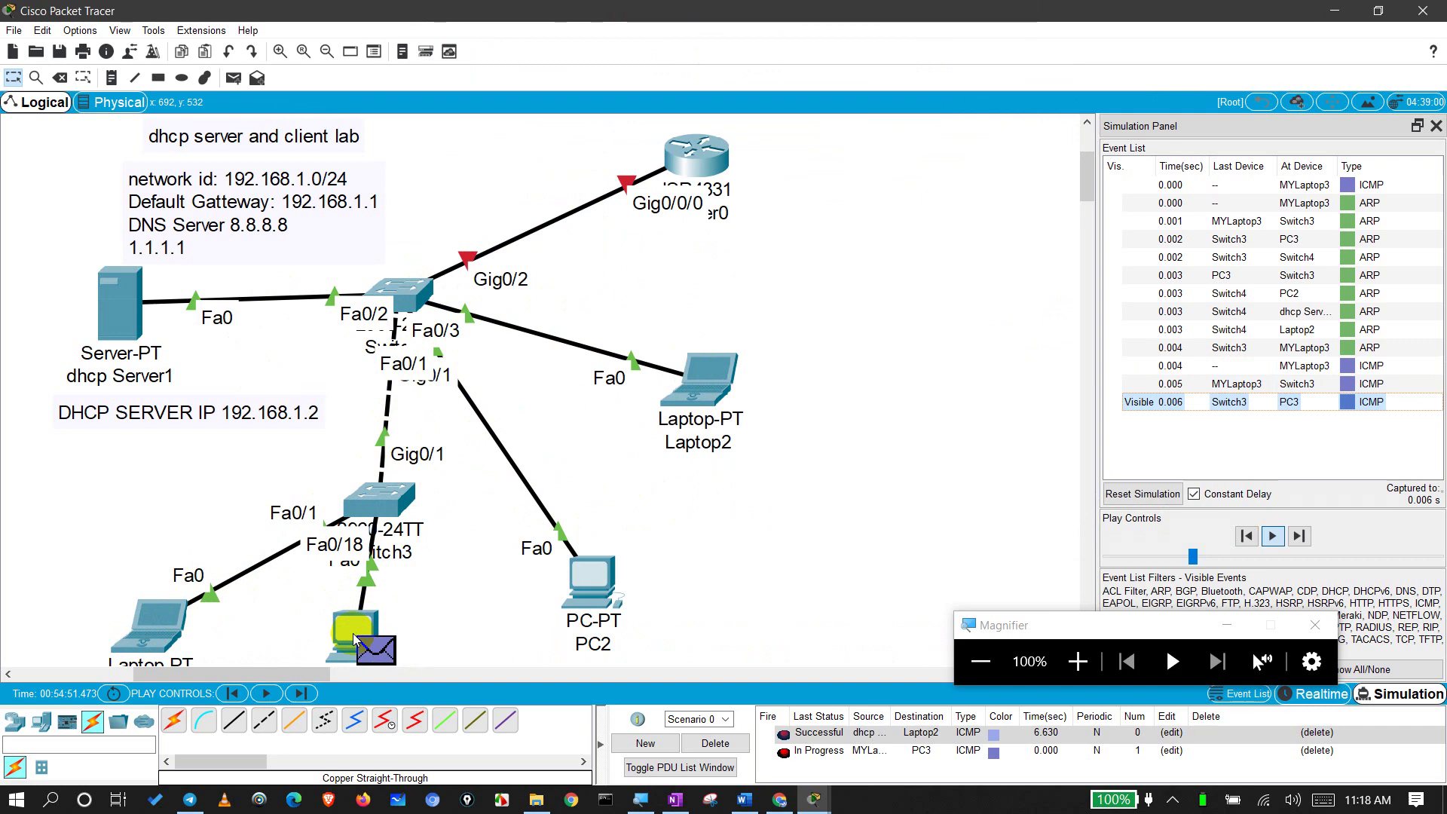
mouse_move(353, 633)
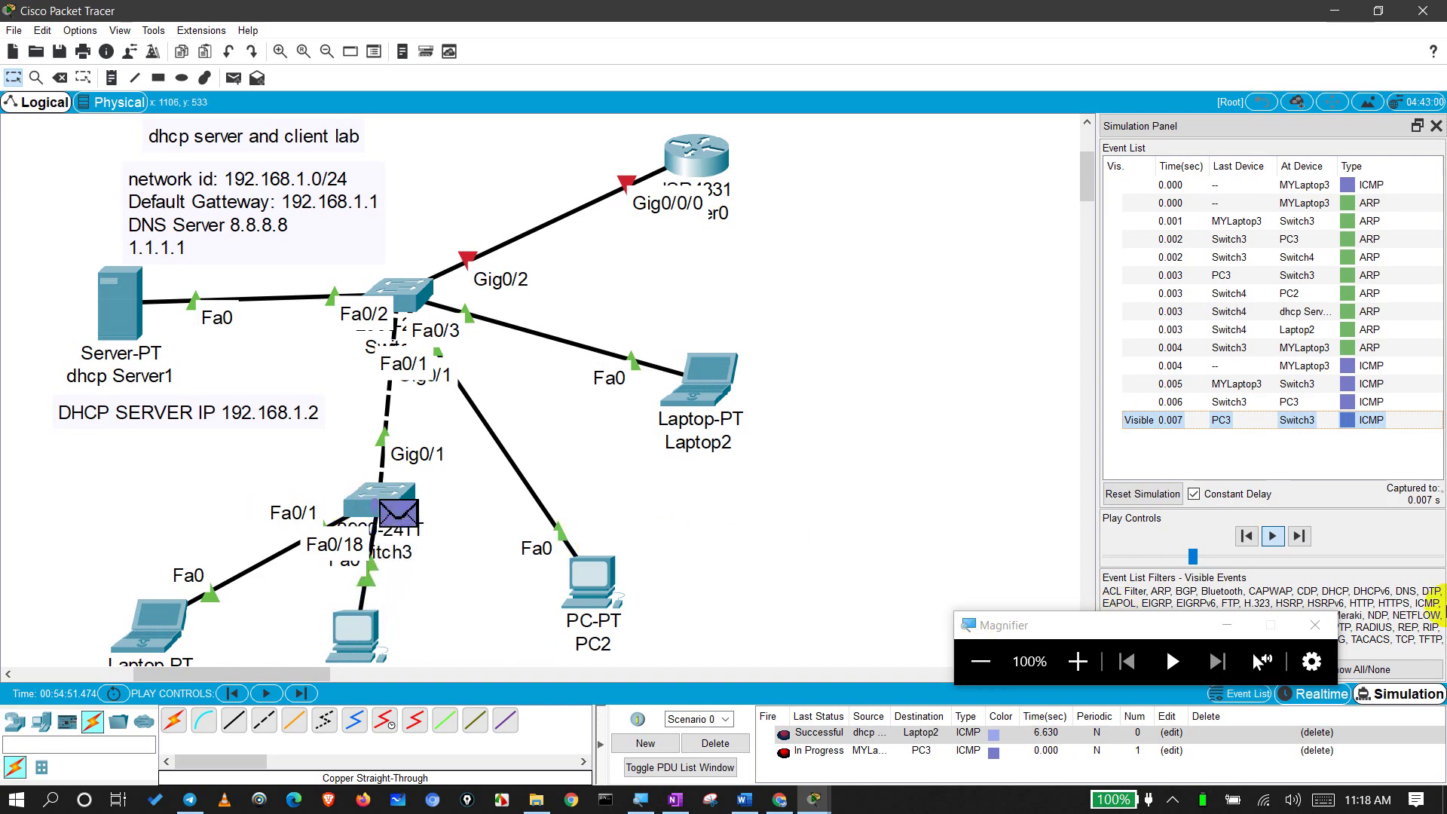
click(1320, 694)
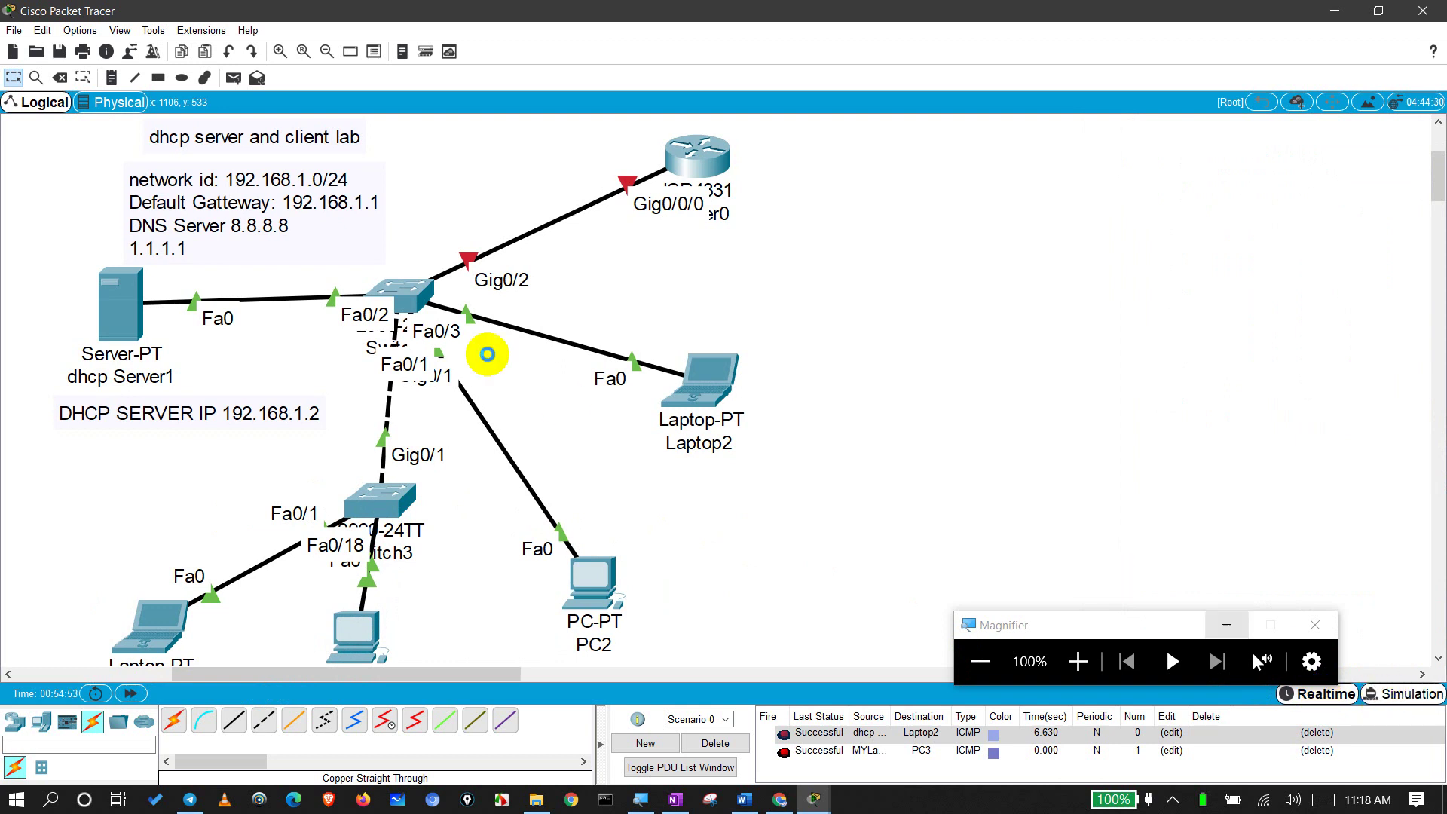
Step: In Simulation mode, add a MYLaptop3-to-Laptop2 simple PDU and play it to 0.001 s
key(shift+s)
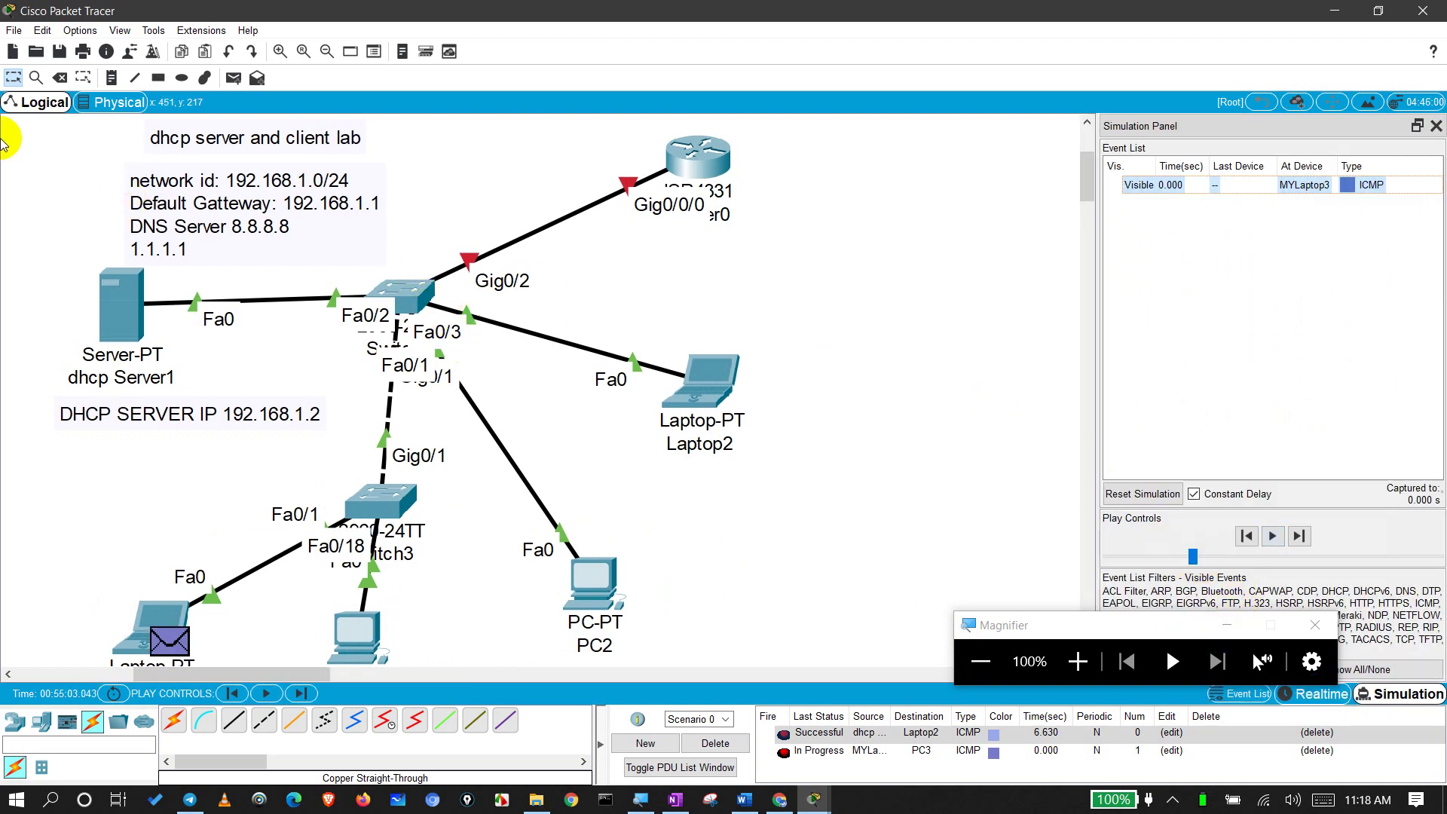
click(234, 78)
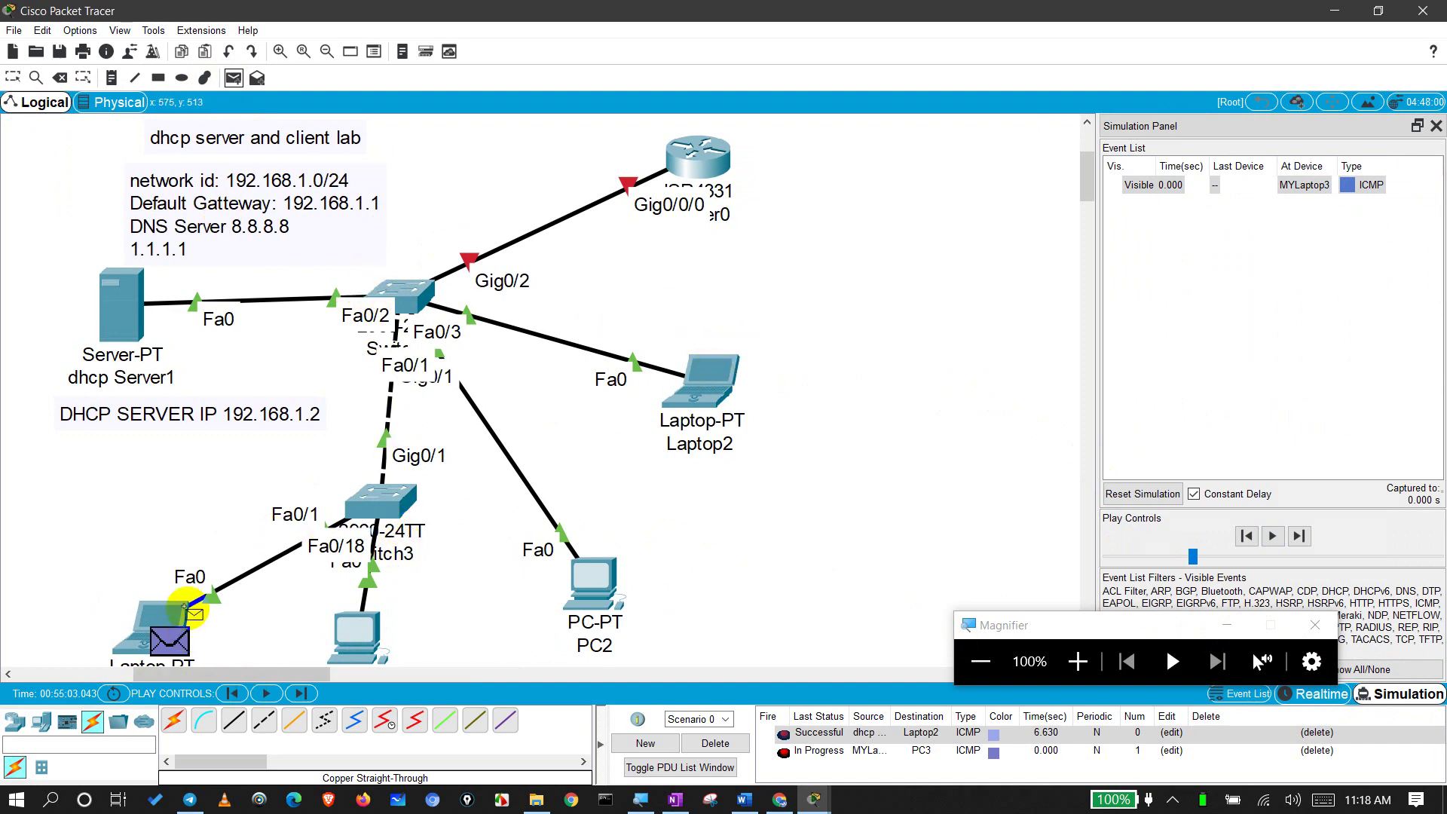
click(682, 388)
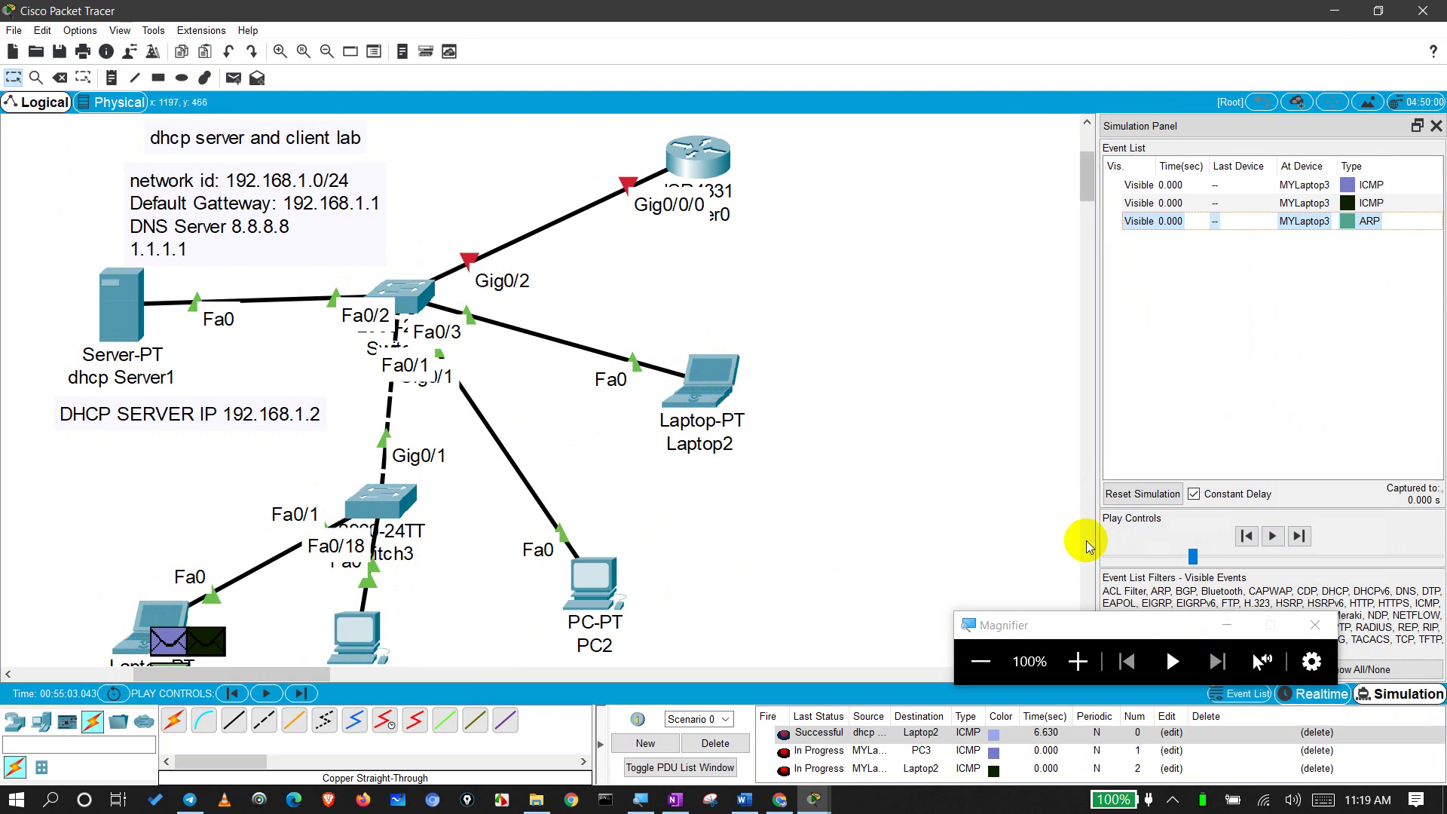
click(1272, 537)
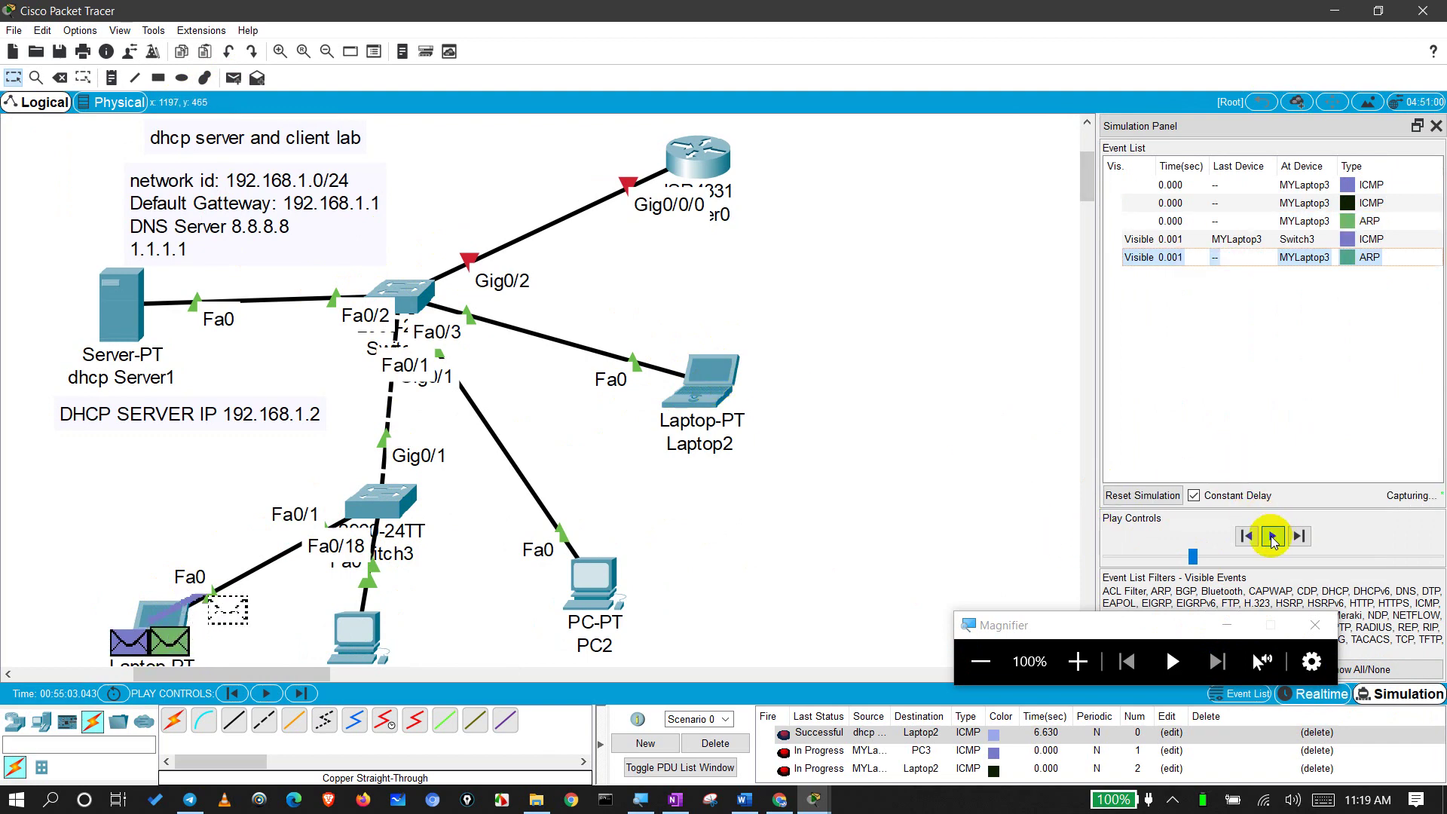
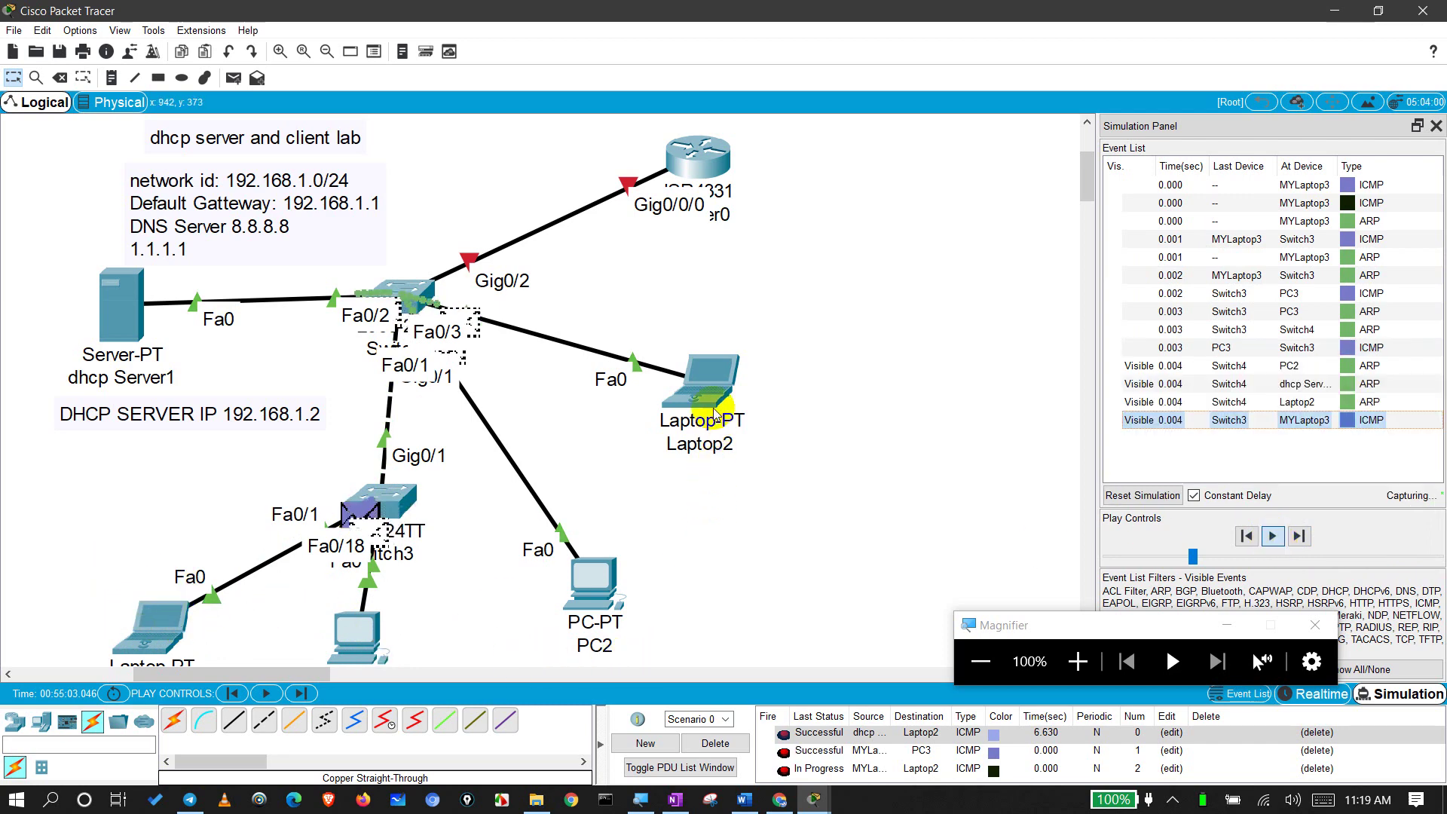
Step: Inspect the outgoing layer processing of the ICMP packet at MYLaptop3, then close its details
mouse_move(701, 386)
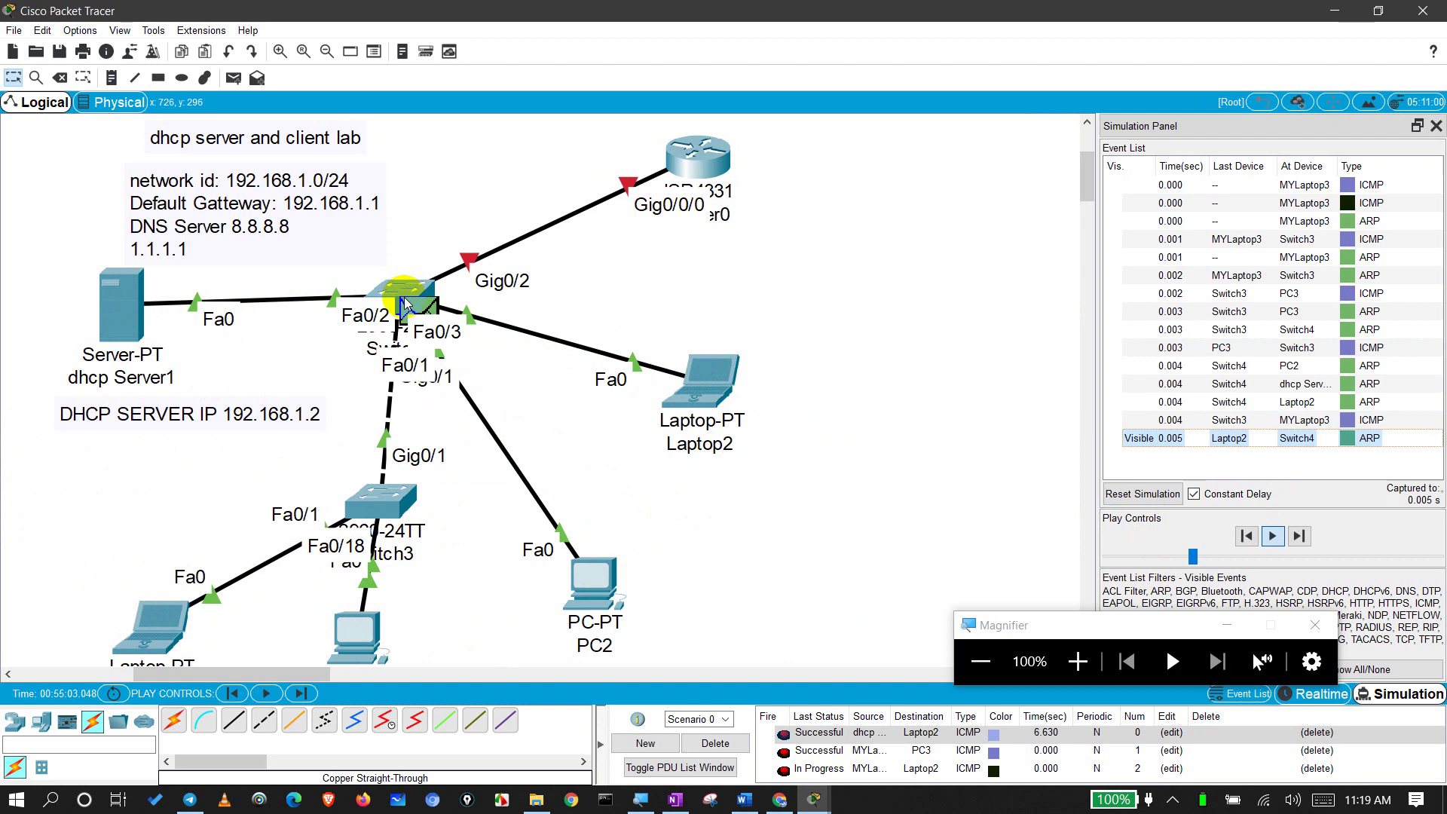
mouse_move(404, 303)
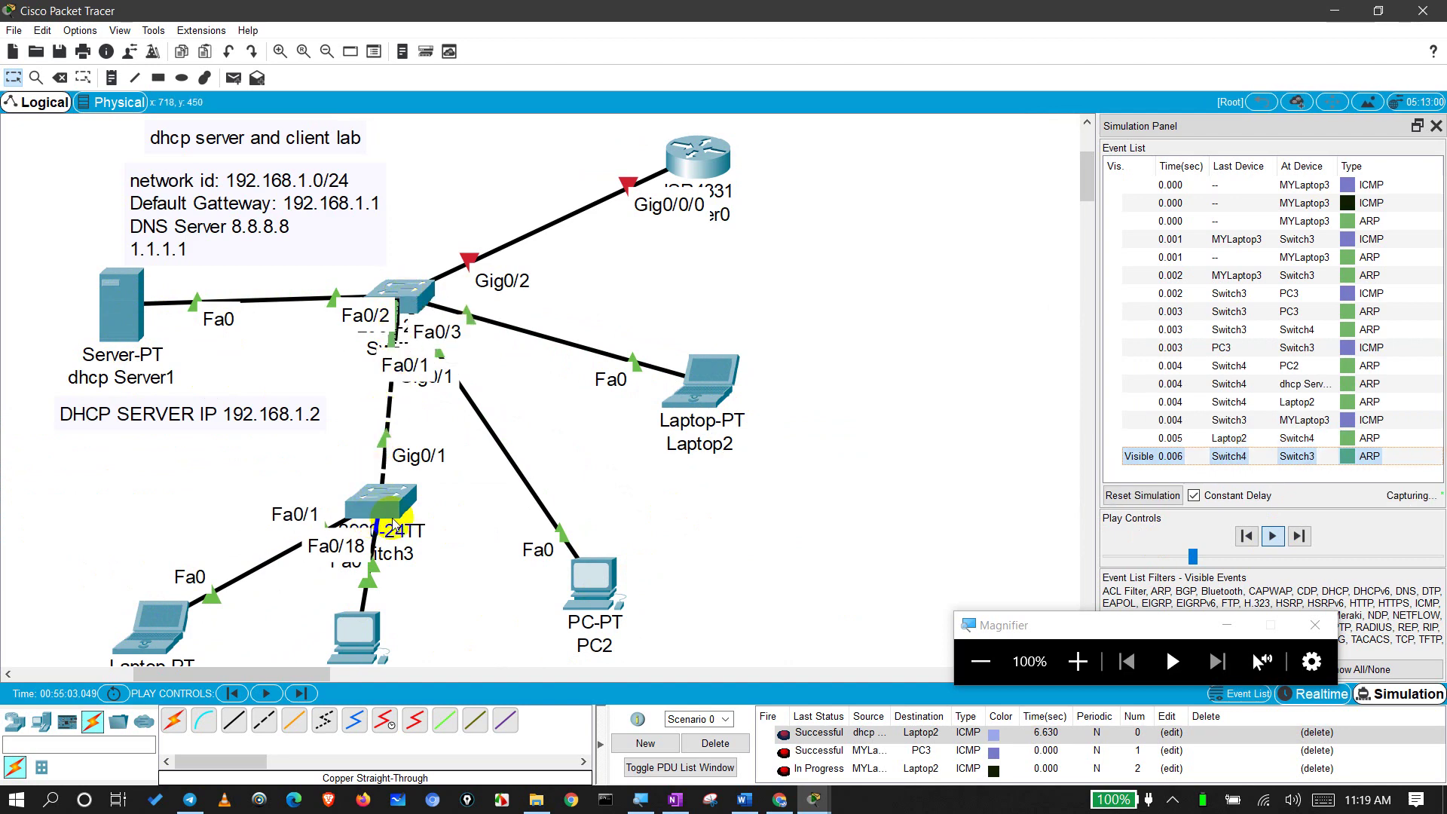
mouse_move(392, 523)
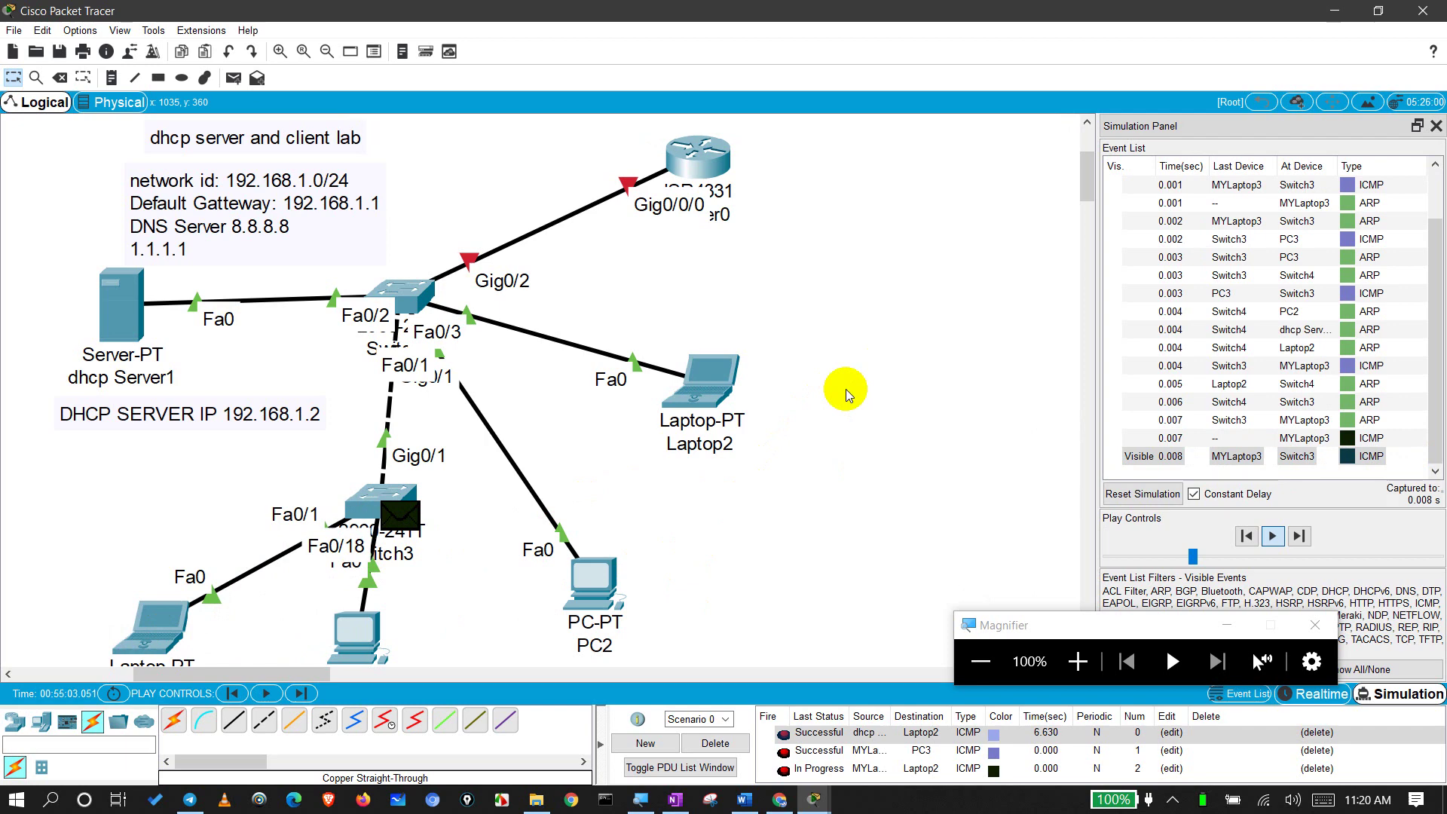
drag(844, 267, 871, 457)
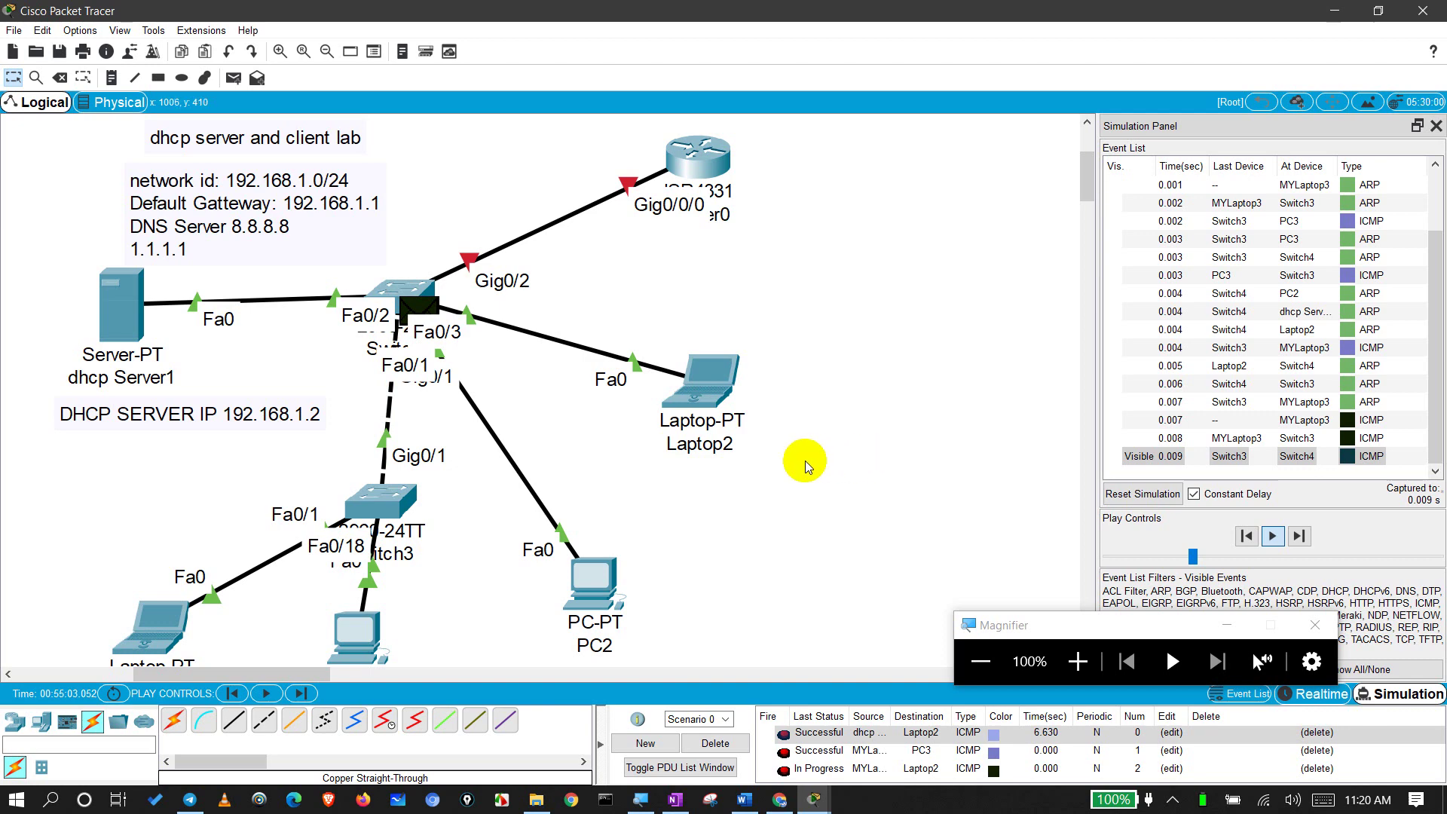
drag(865, 369, 874, 451)
drag(604, 304, 565, 382)
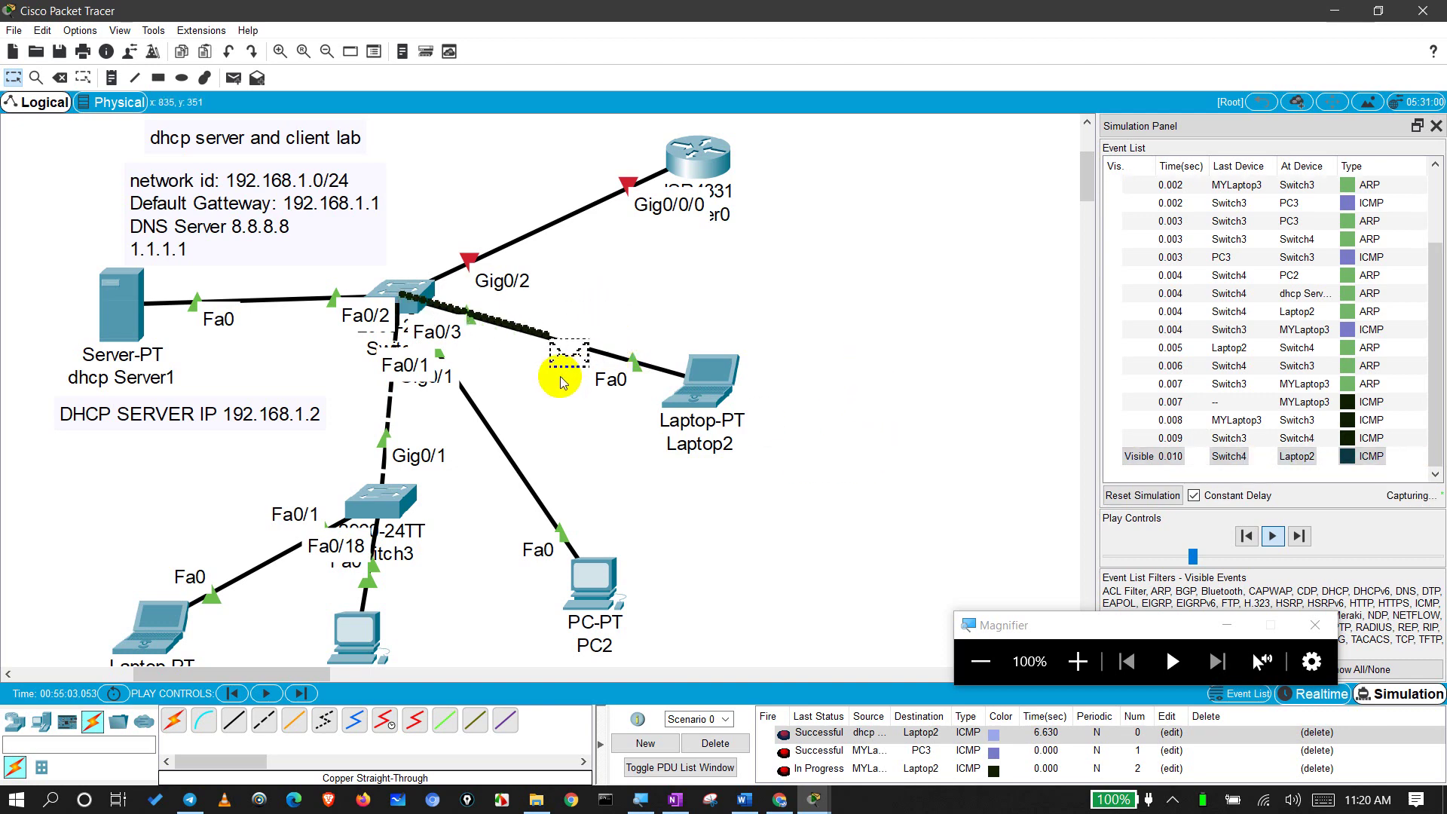
drag(426, 583, 368, 584)
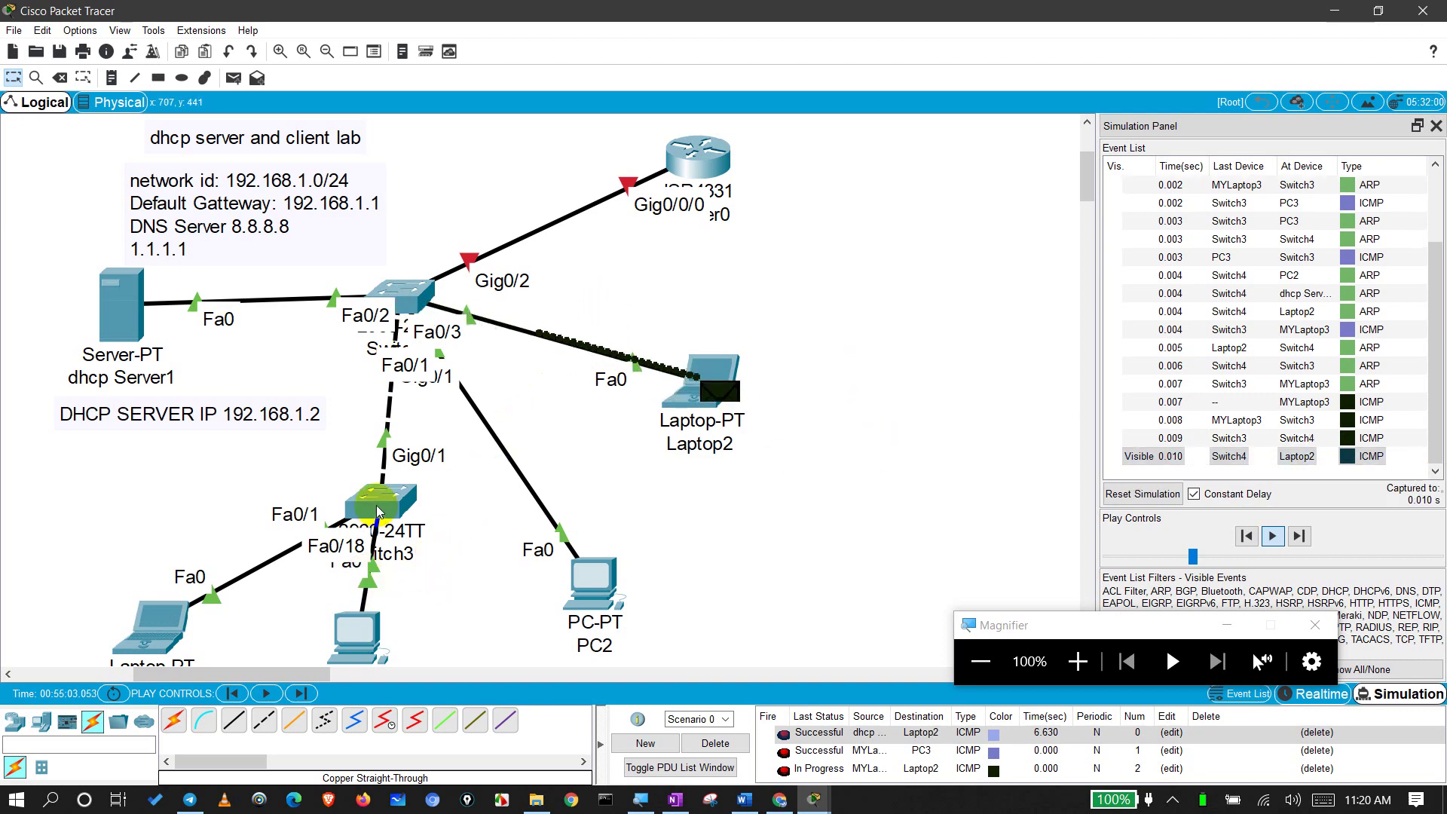
click(1372, 333)
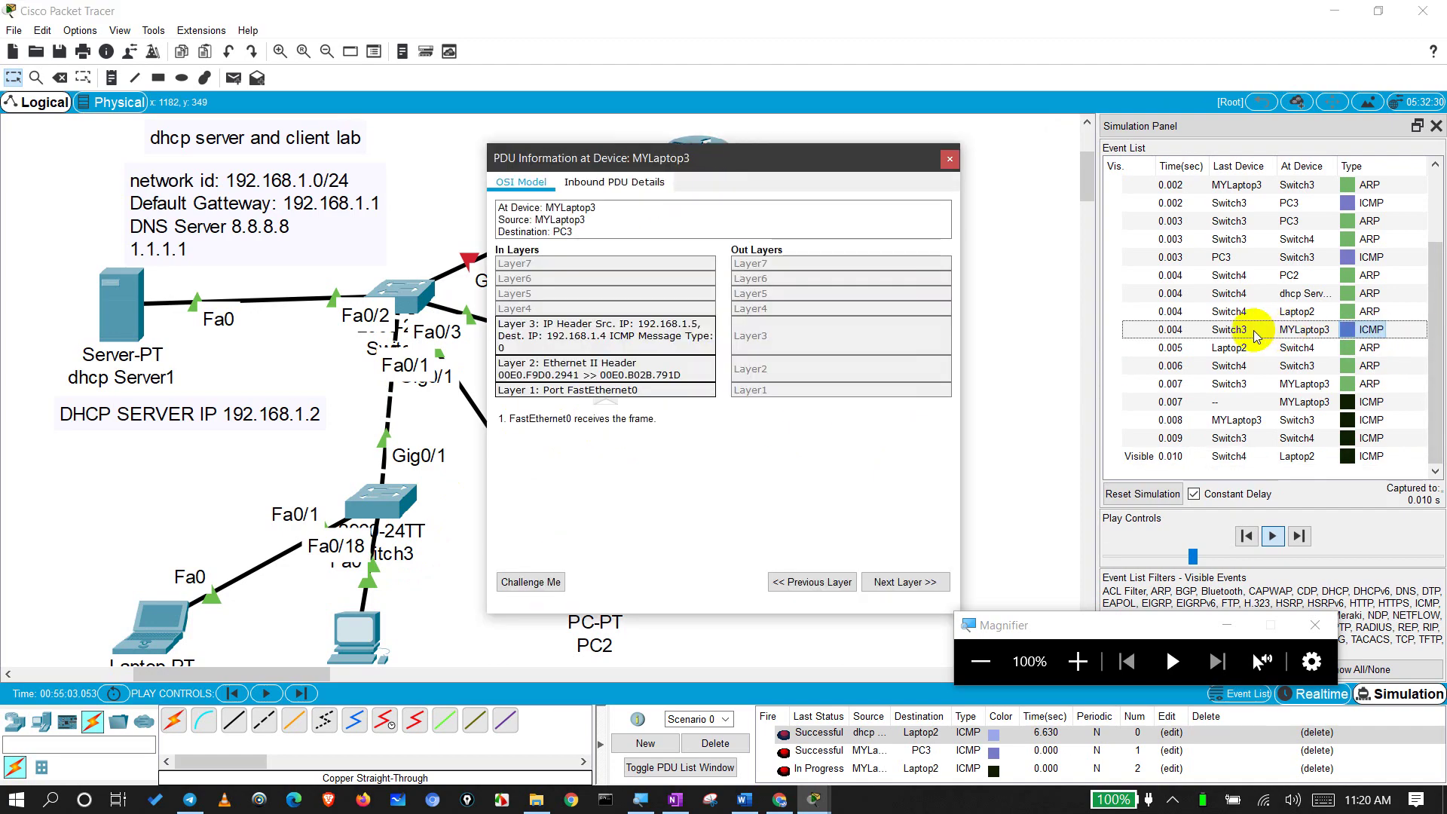
click(1078, 660)
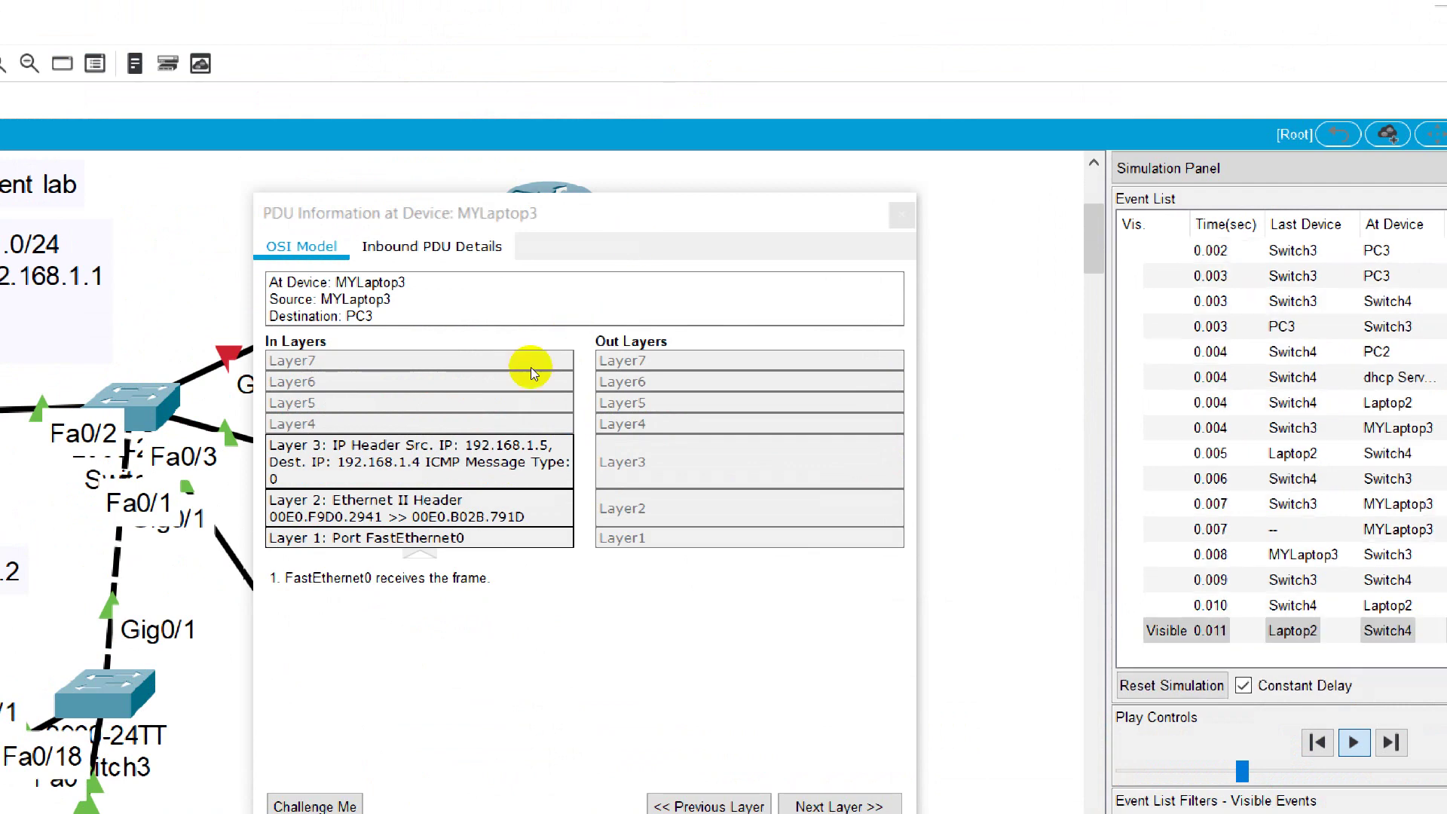
click(531, 208)
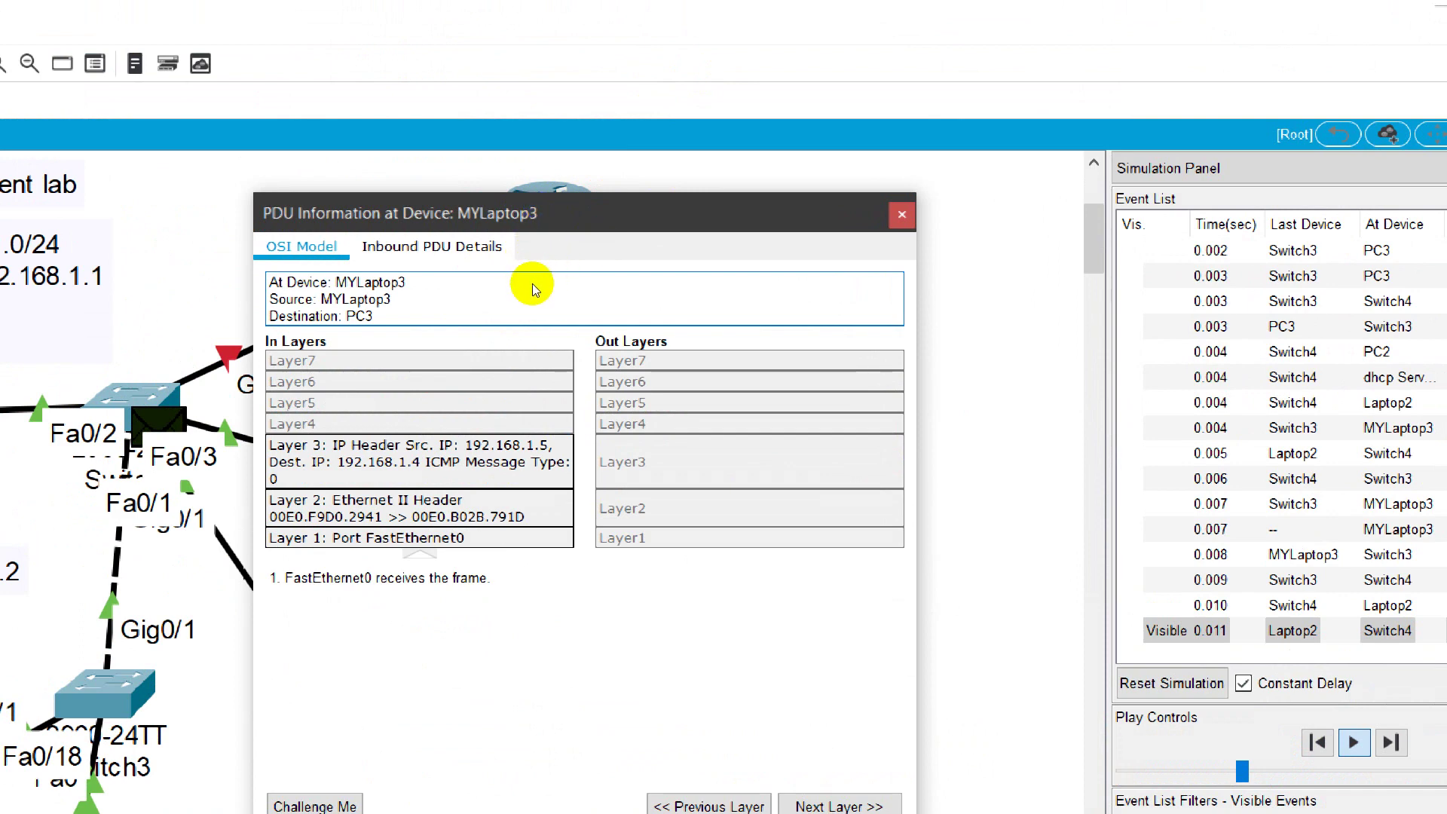
click(645, 346)
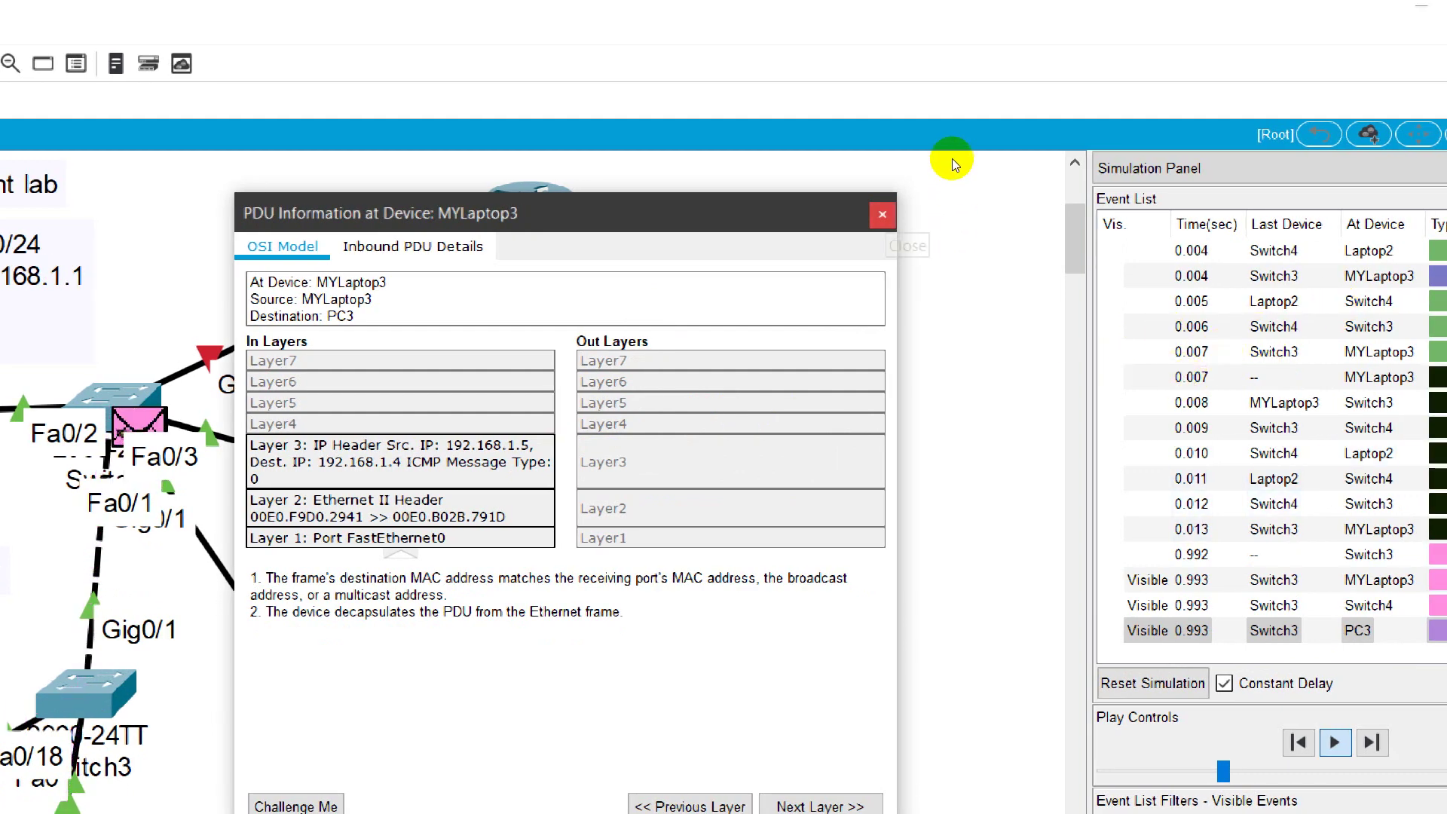
click(882, 214)
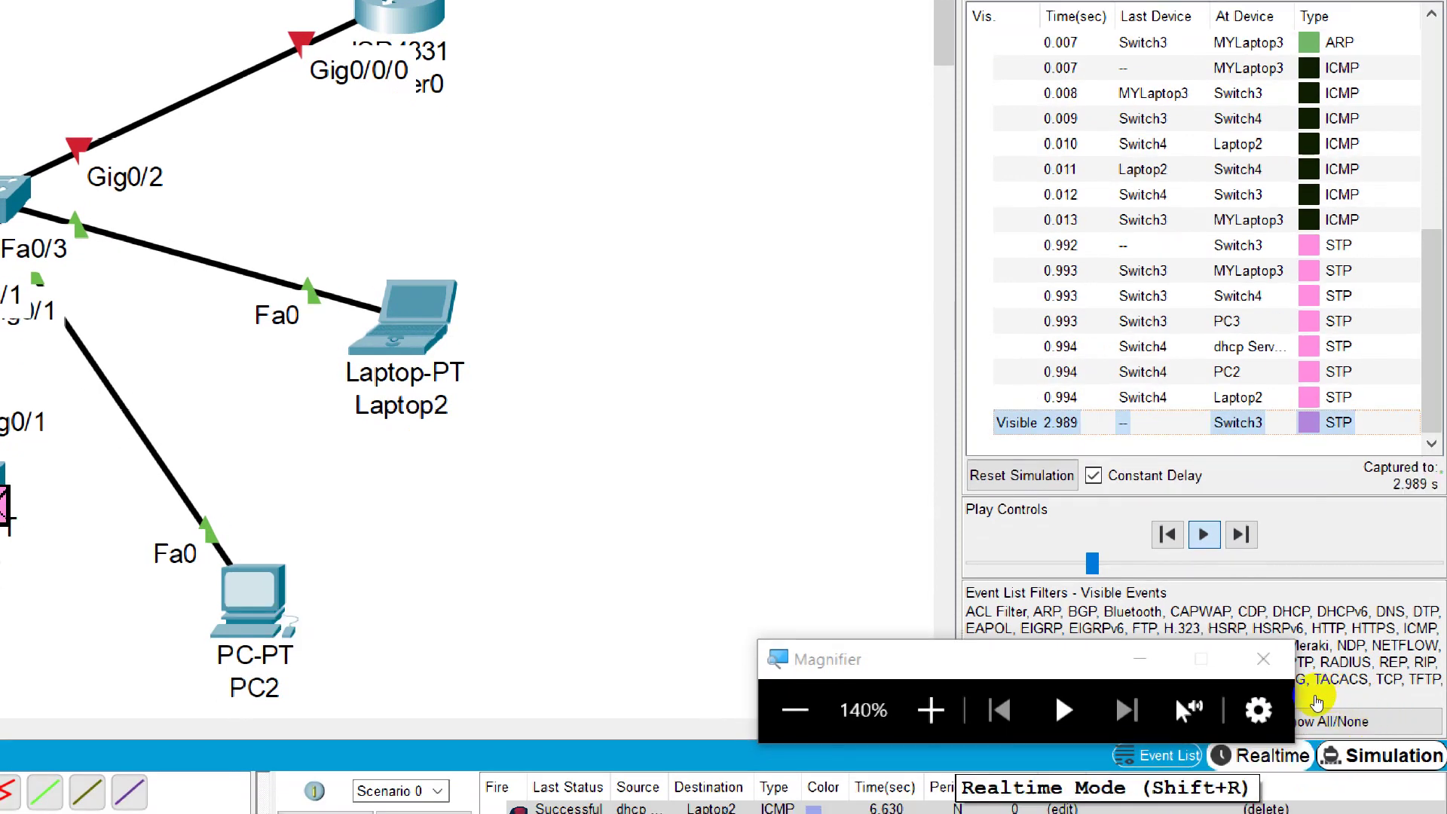
Step: Reset the simulation by toggling Realtime and back, and speed up playback
click(1318, 701)
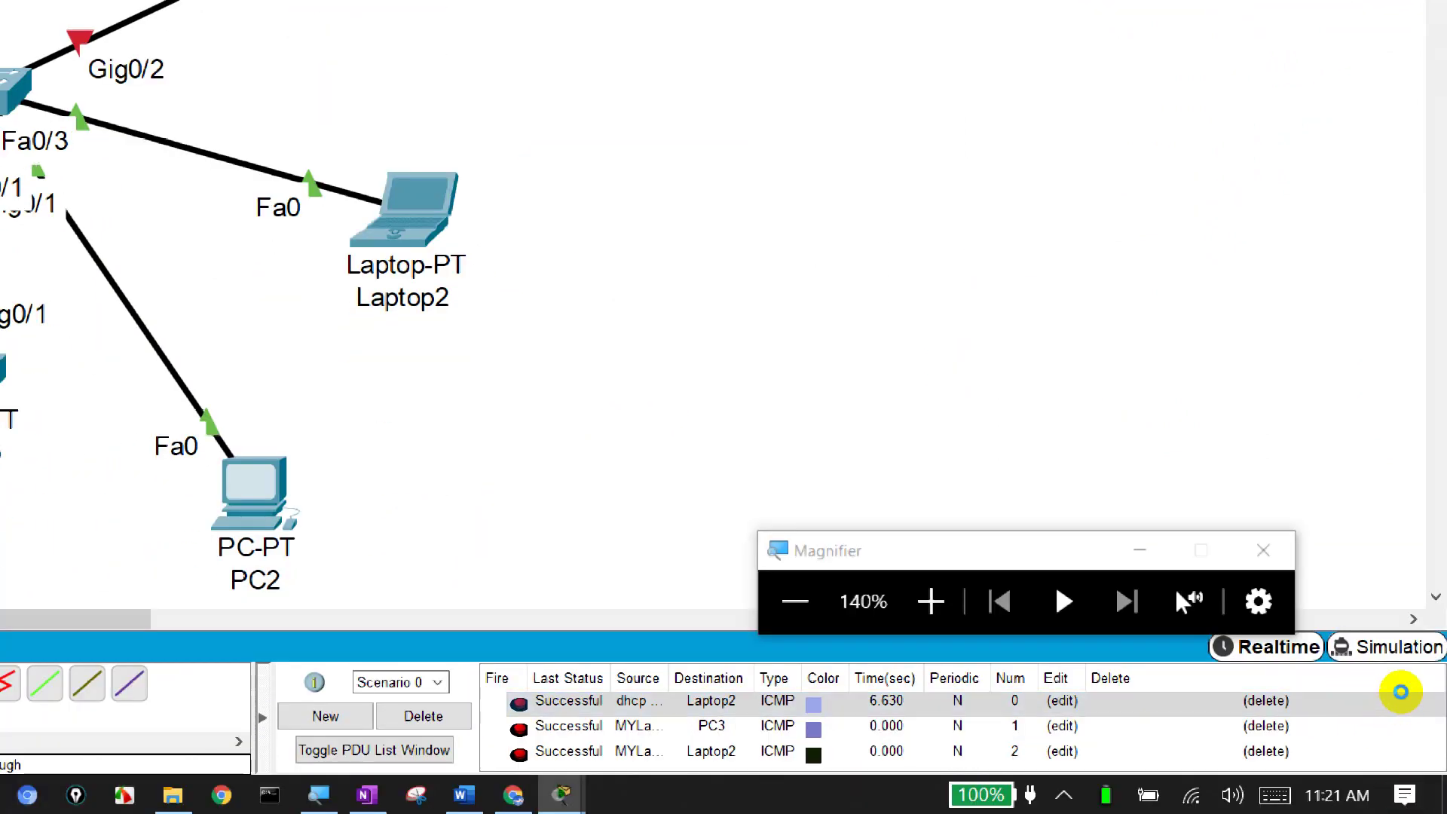
click(1401, 695)
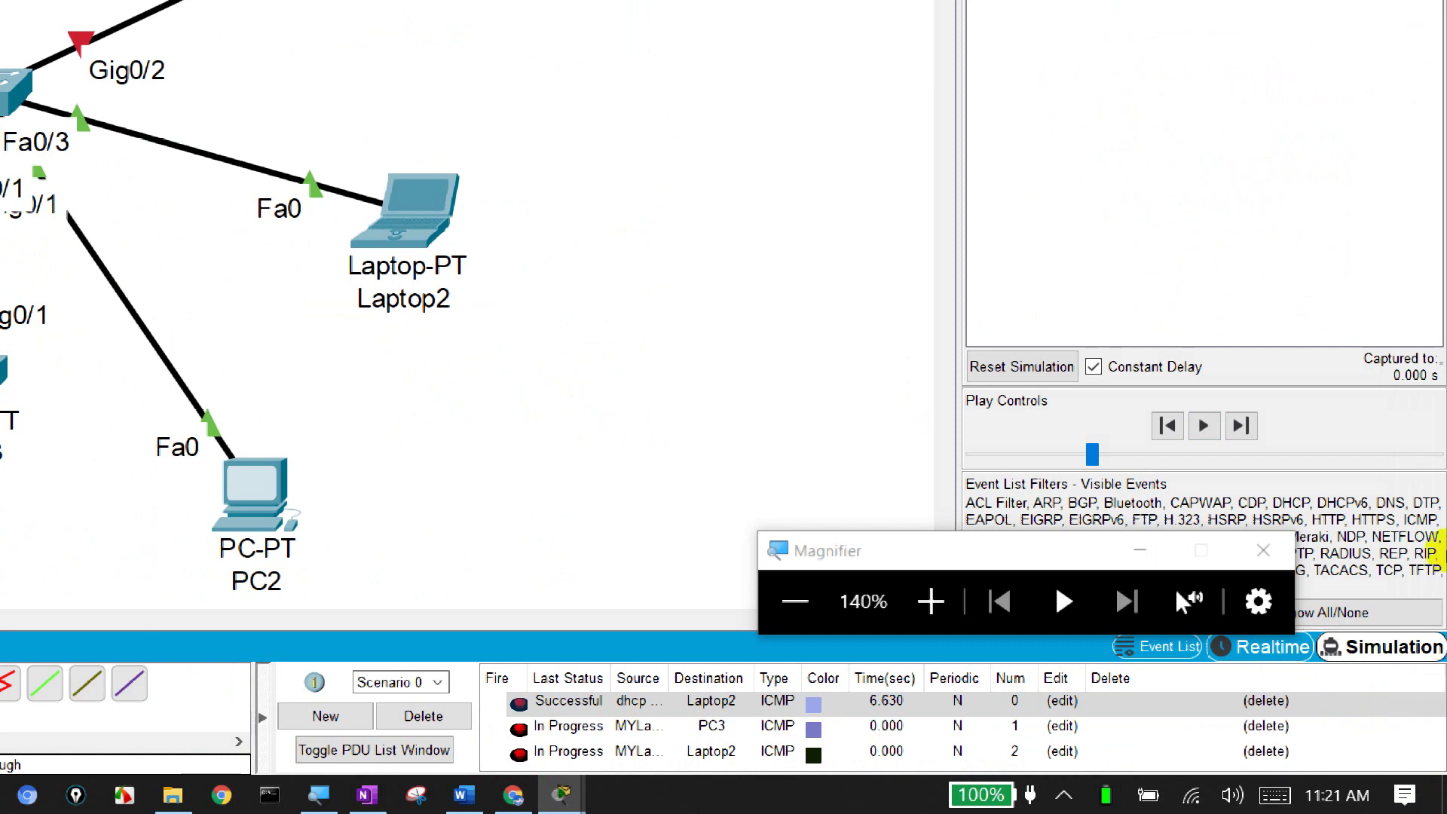
drag(1092, 453, 1390, 453)
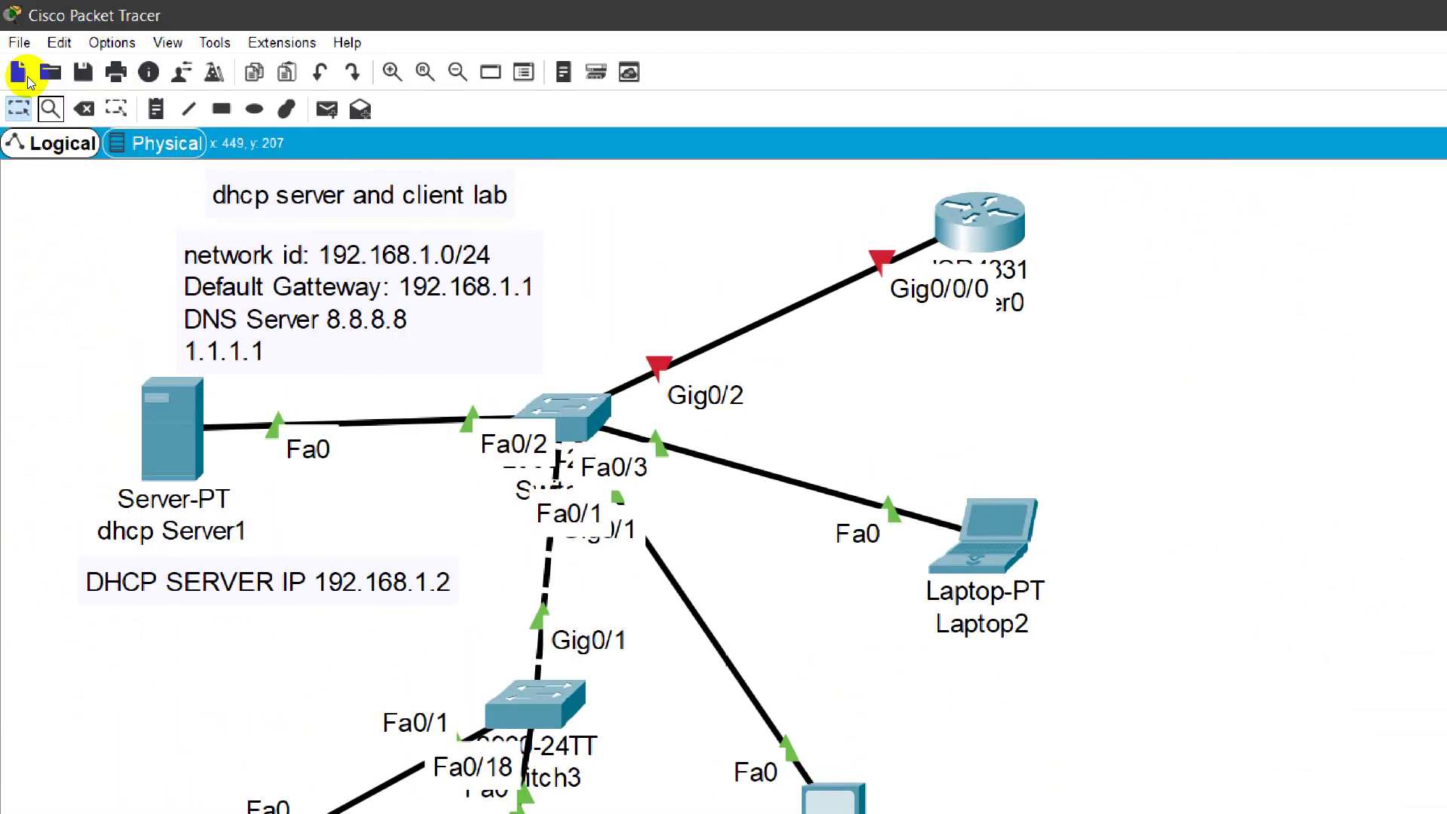
Step: Add a simple test PDU from dhcp Server1 to the destination device
key(p)
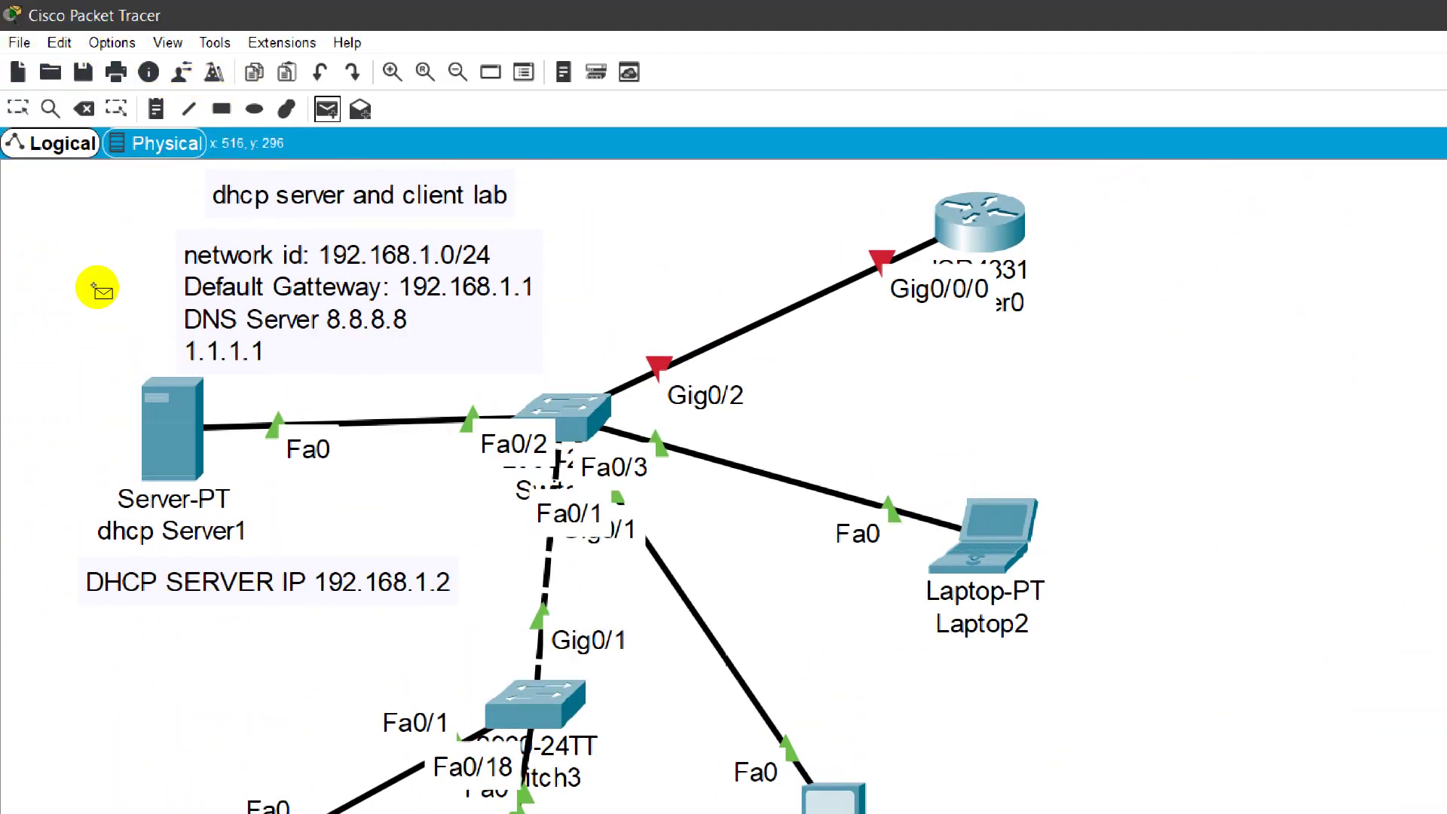
click(121, 299)
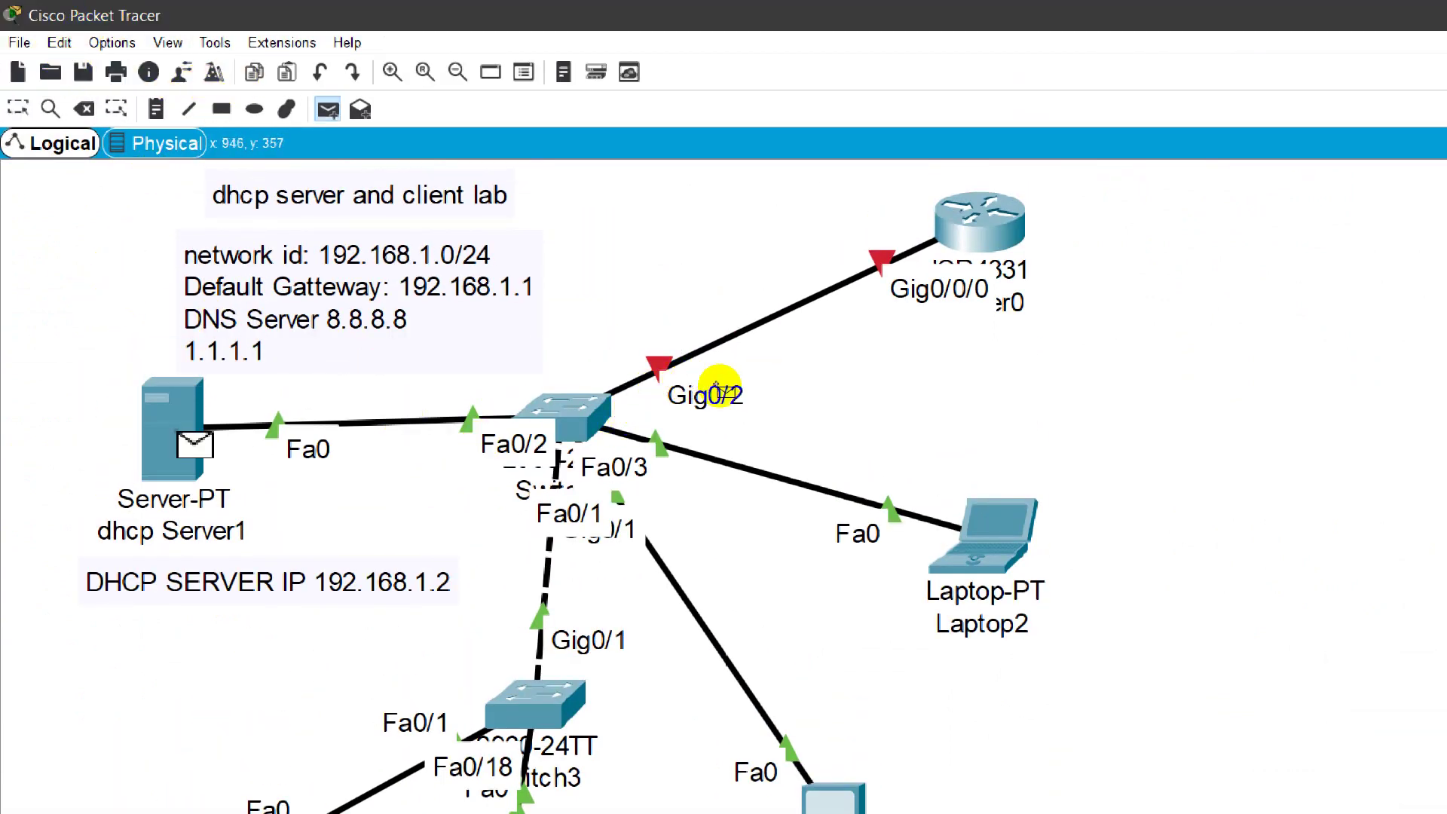
click(610, 592)
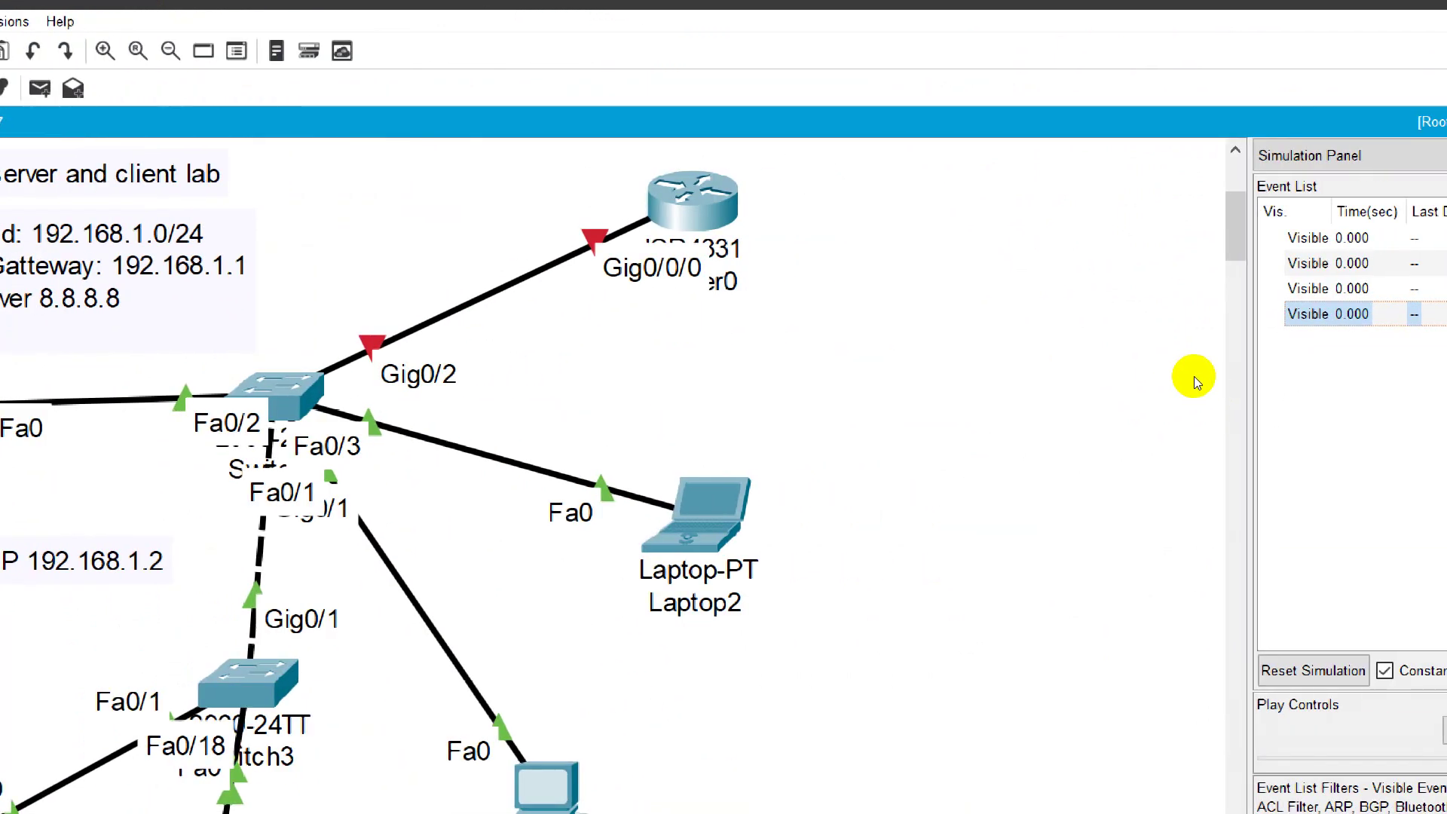
key(super+minus)
key(super+minus)
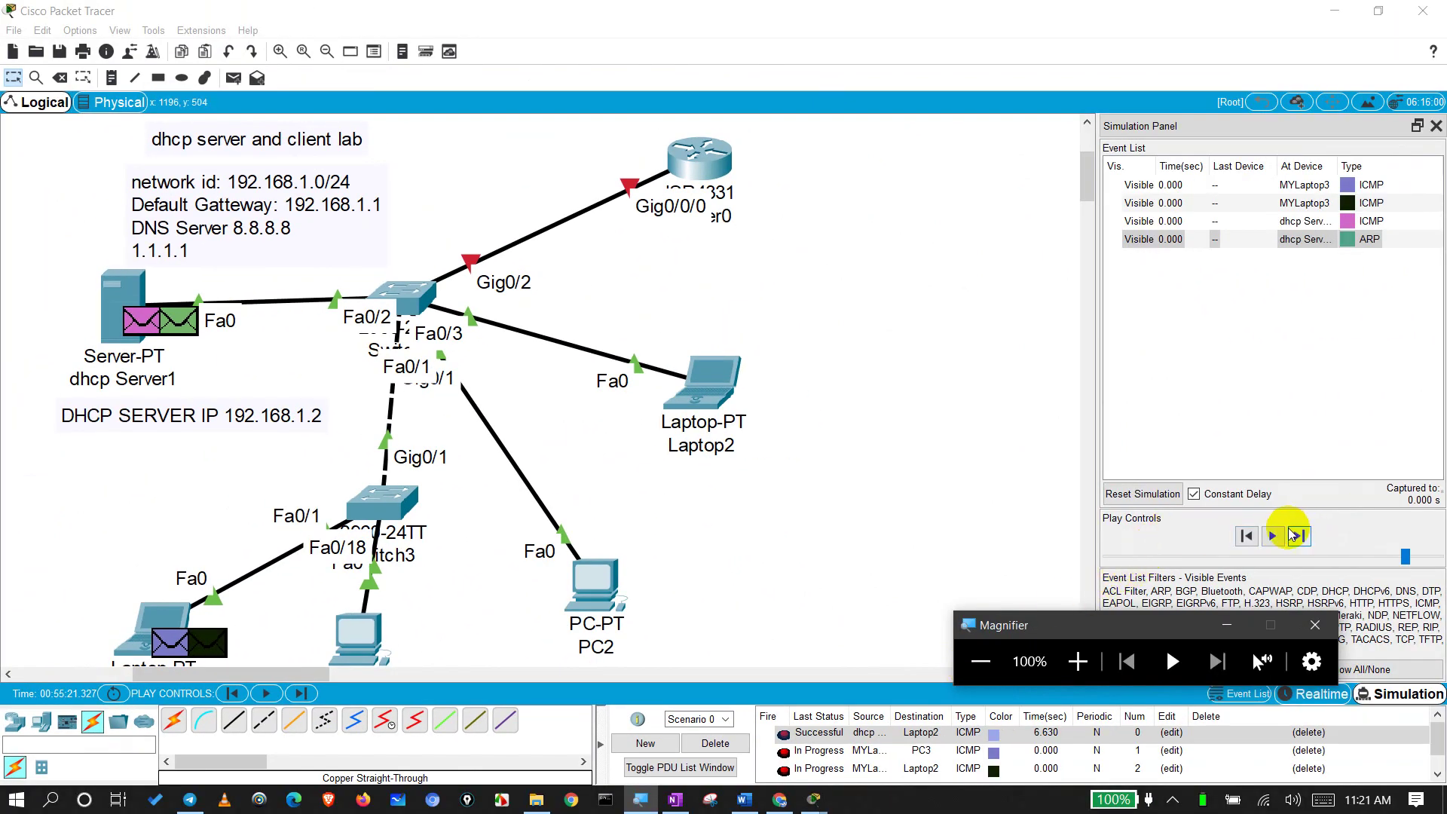
Step: Play the simulation until STP, DTP and CDP events reach about 3.088 s
click(1273, 536)
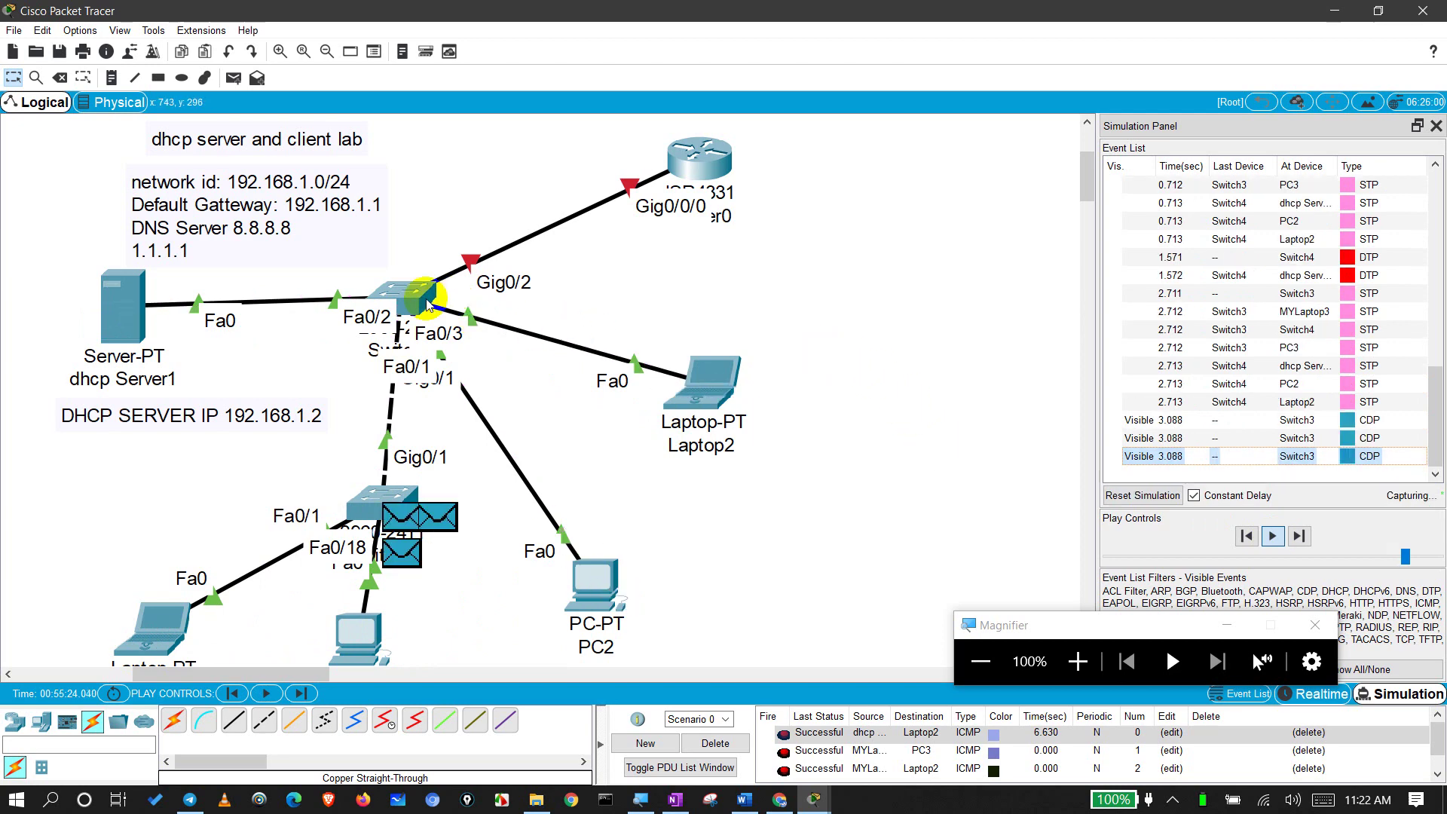
Step: Run show mac address-table in Switch4's maximised CLI
click(402, 296)
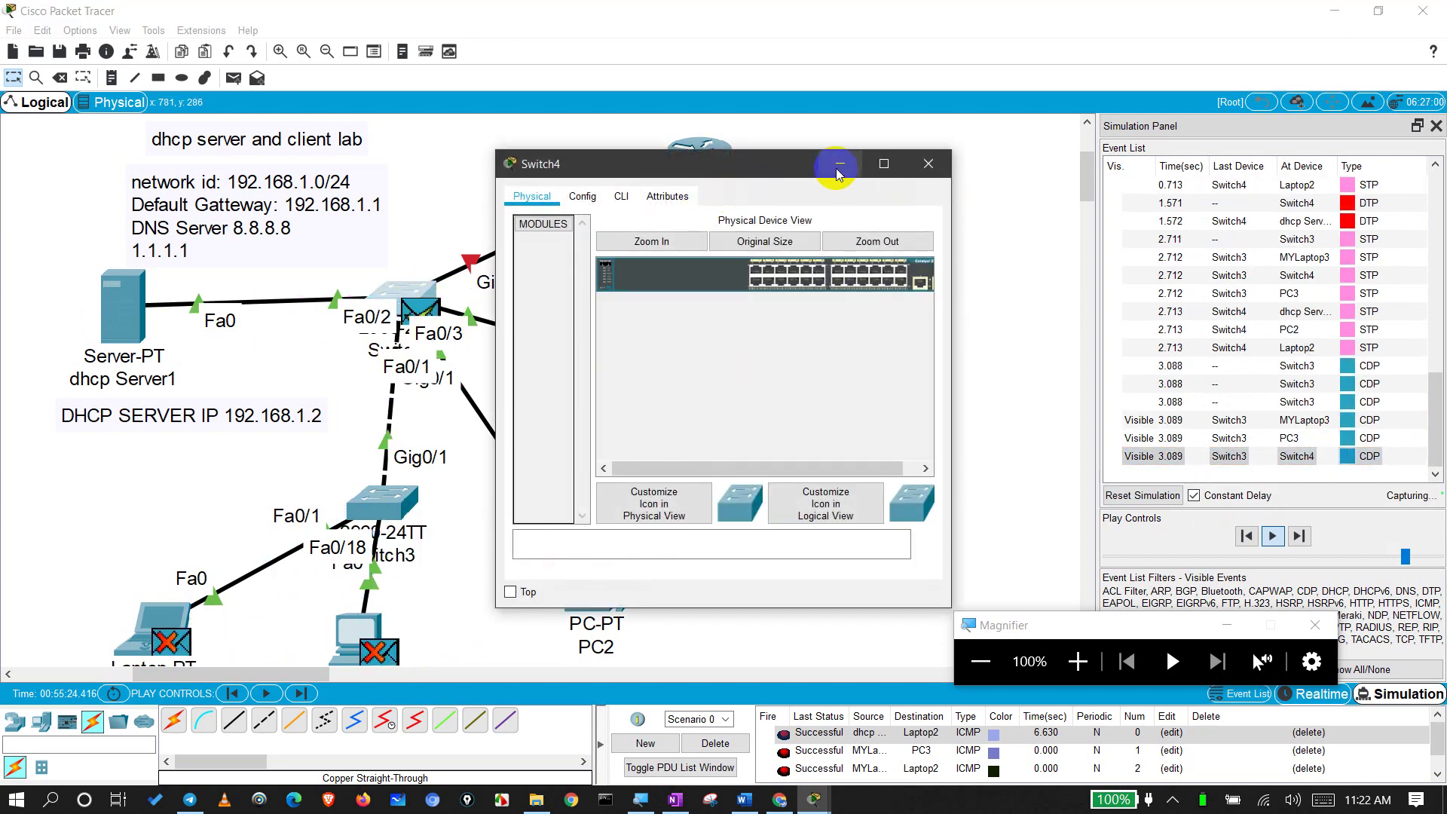
click(882, 163)
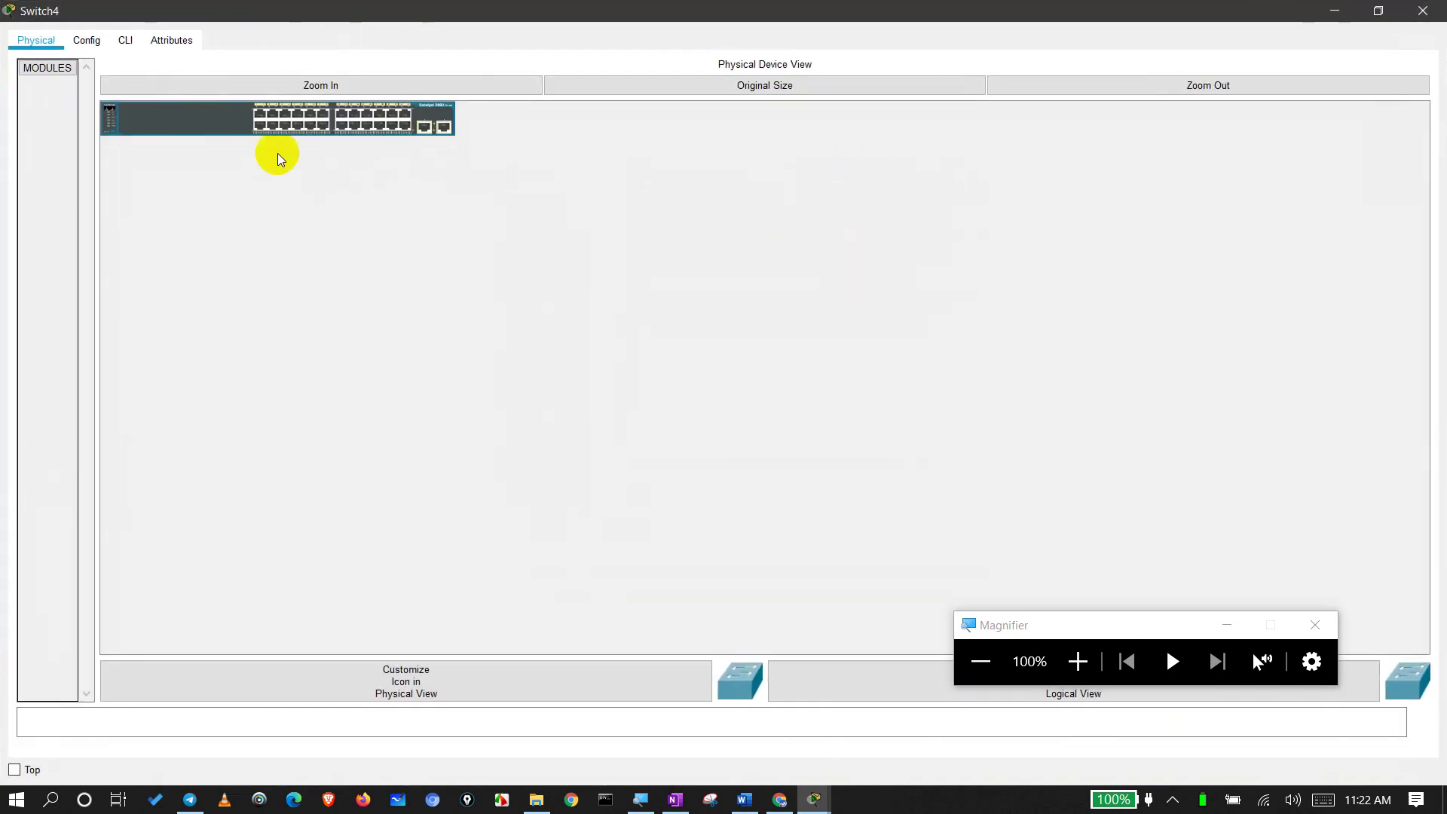
click(127, 41)
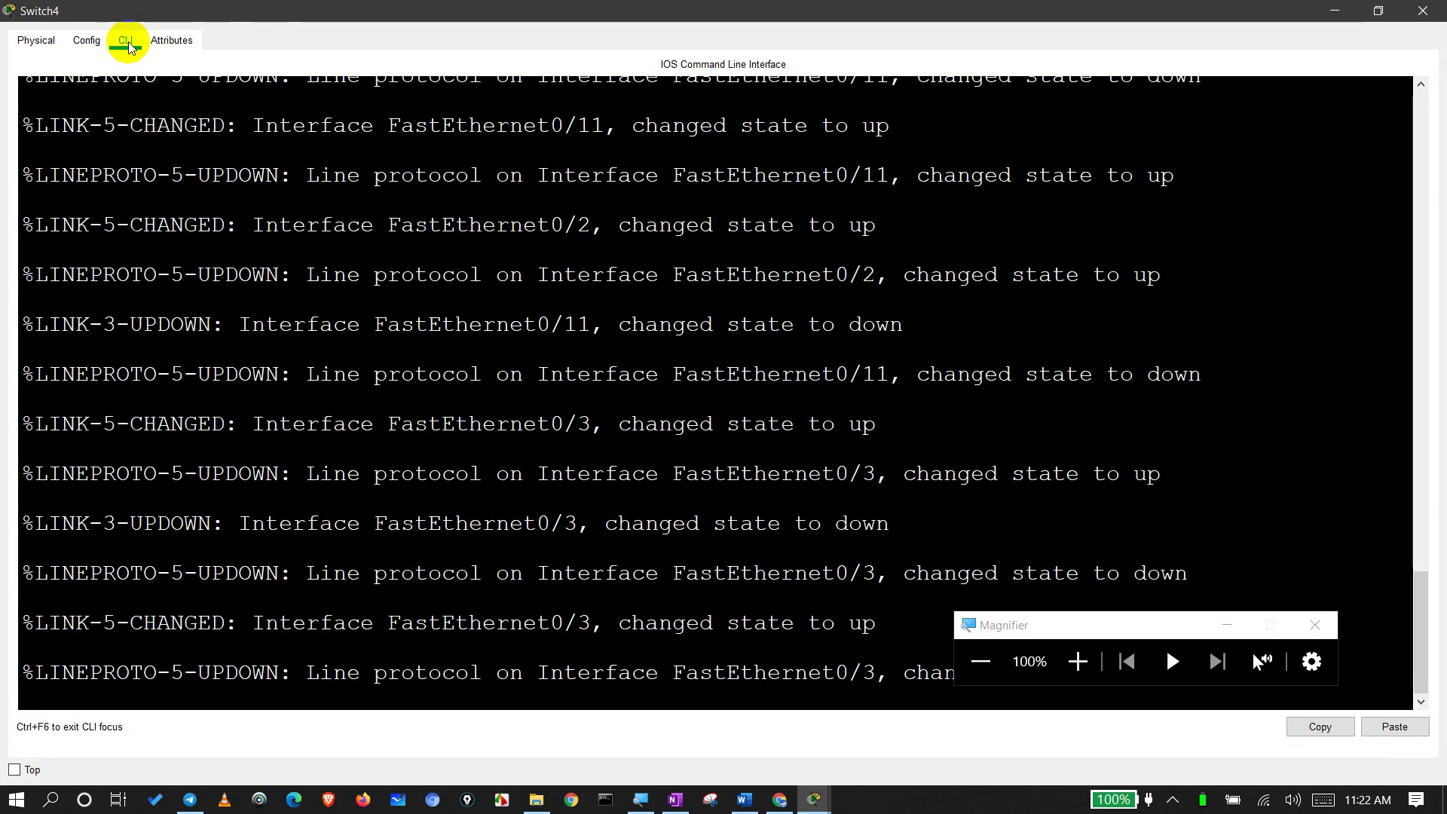
click(634, 425)
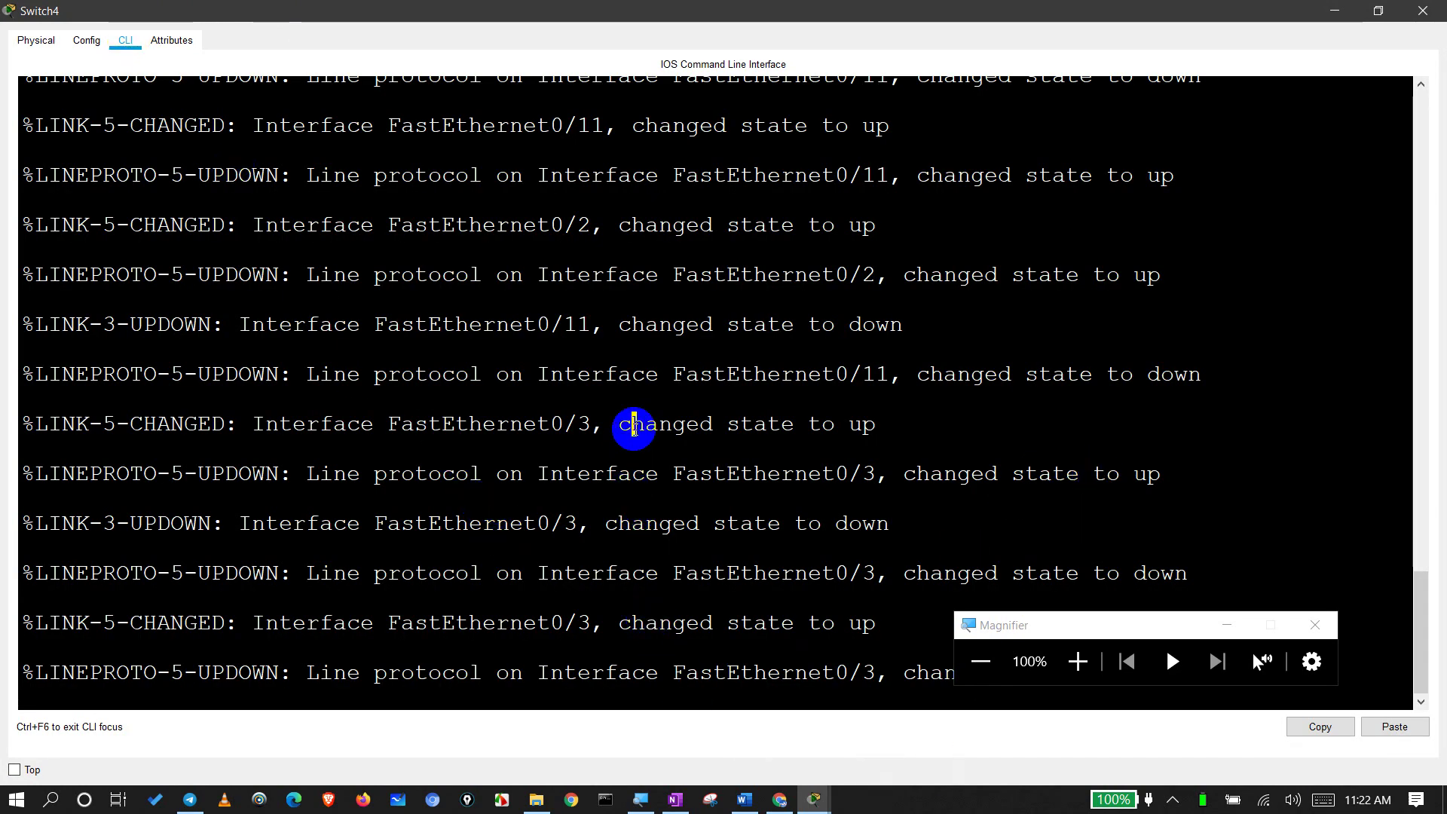
key(Return)
key(Return)
key(Return)
key(Return)
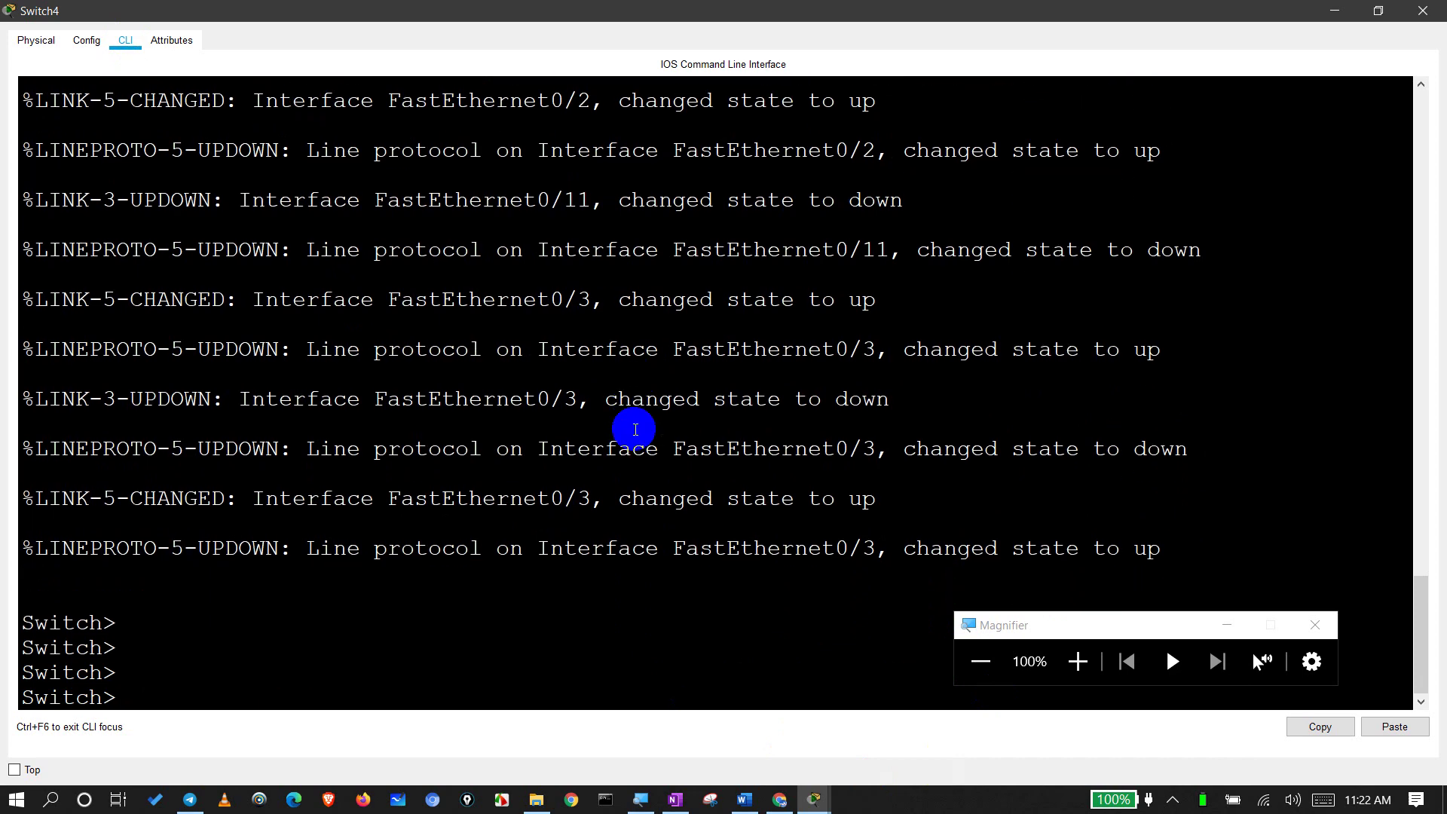
text(SHO)
key(Tab)
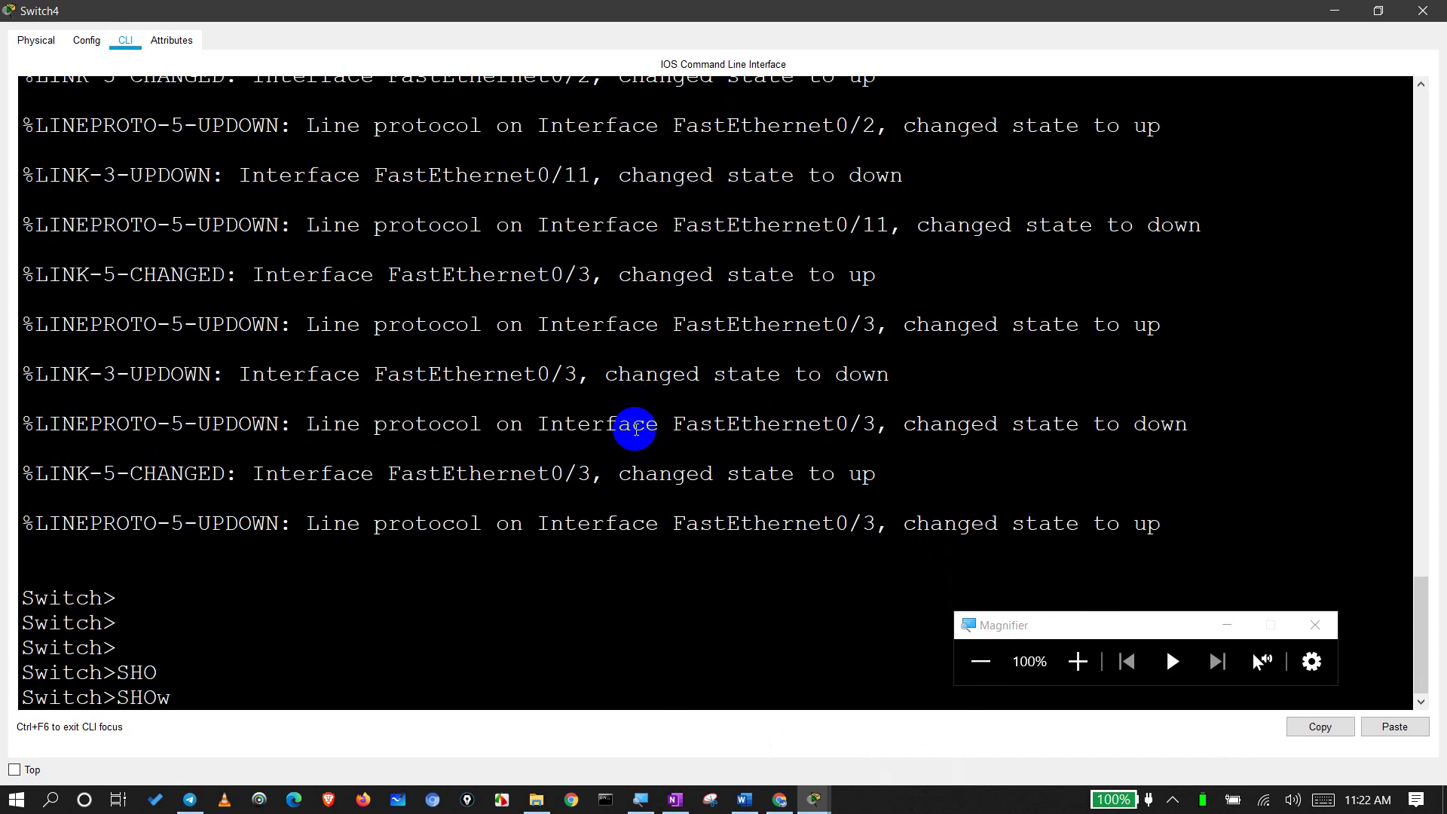
text(mac)
key(Tab)
text(add)
key(Tab)
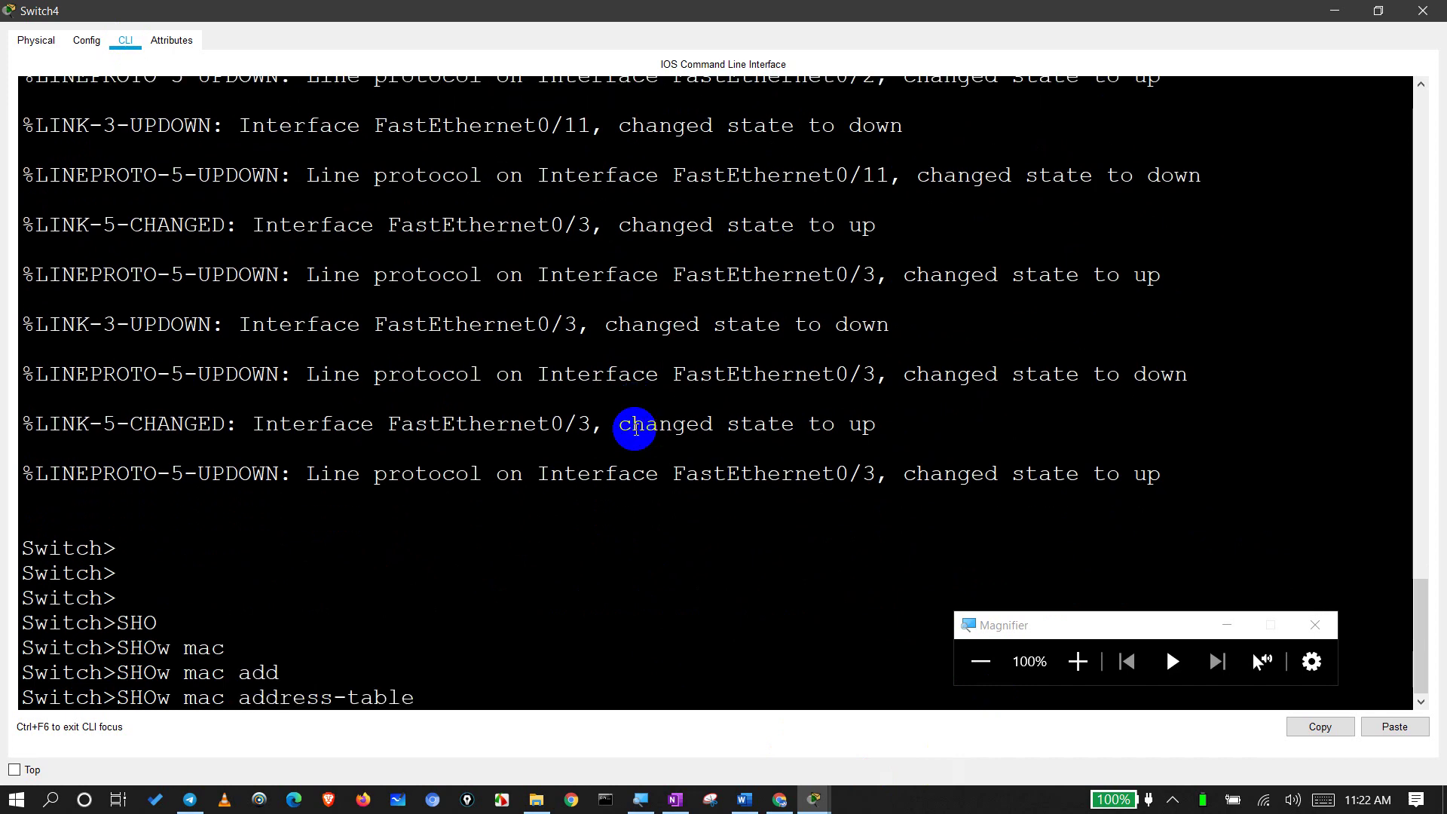
key(Return)
key(Return)
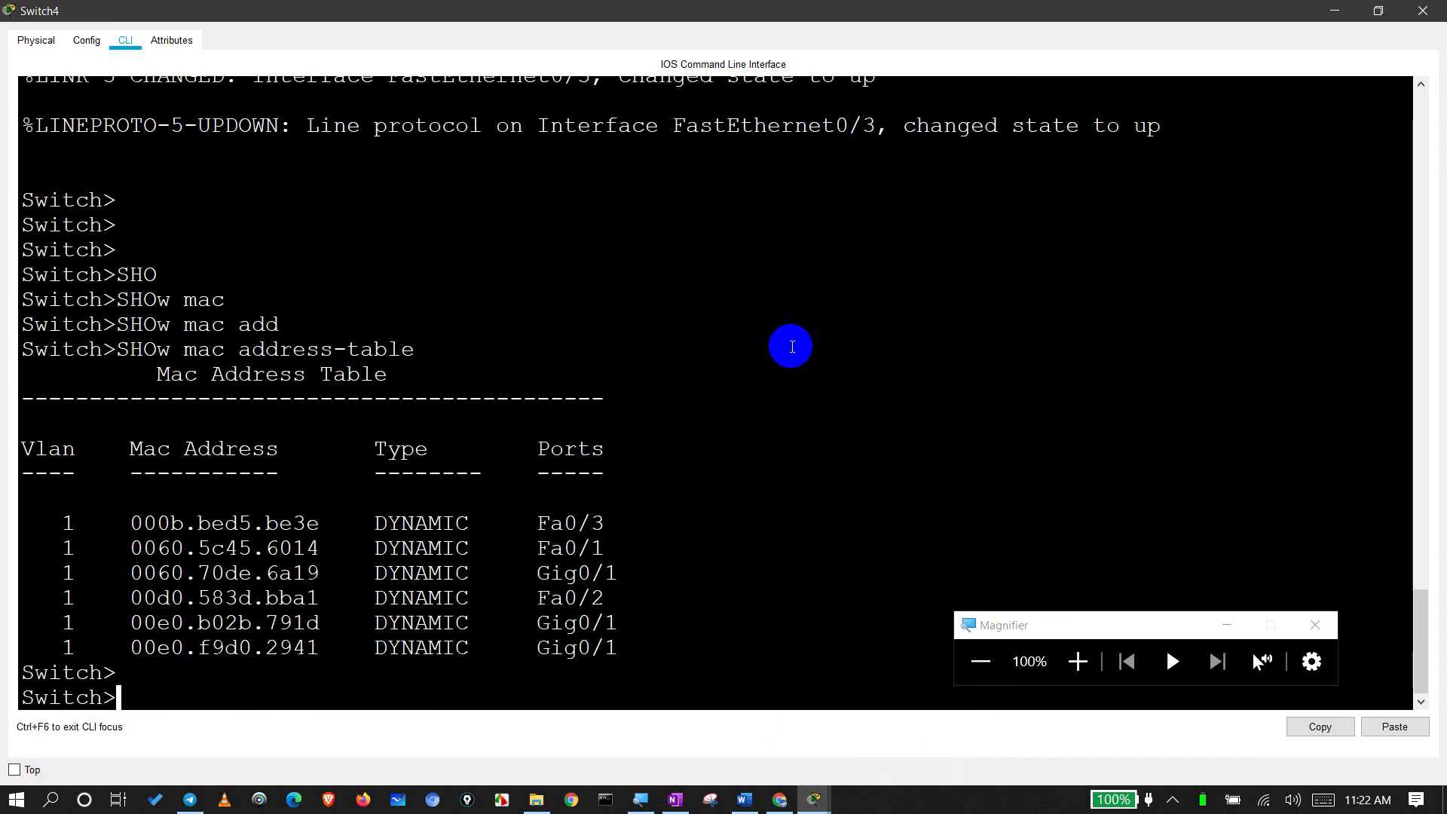
Step: Highlight the VLAN, MAC address, DYNAMIC type and Fa0/1 port columns of the table
double_click(71, 452)
double_click(71, 522)
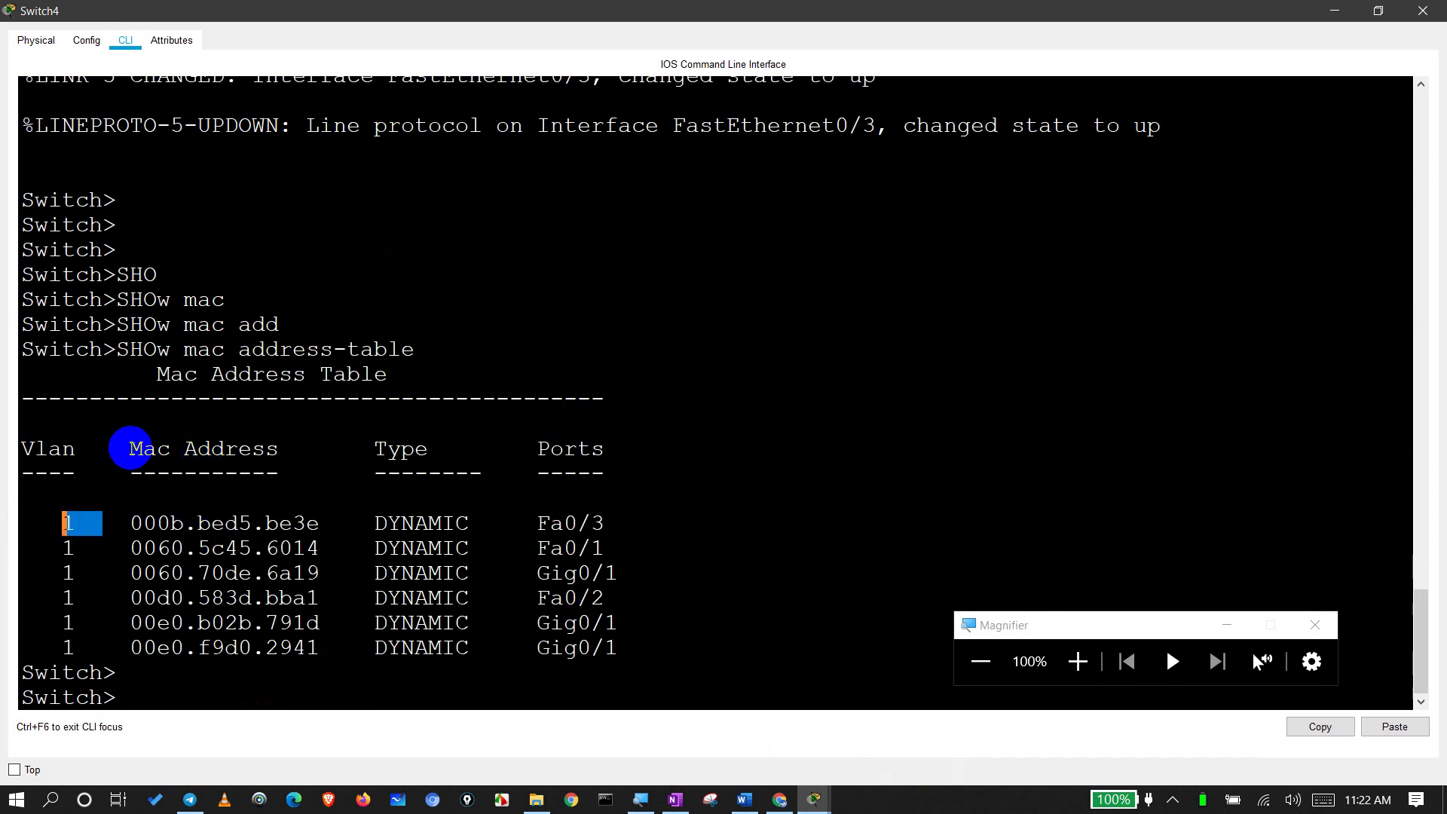
double_click(144, 450)
double_click(135, 523)
drag(185, 548, 156, 598)
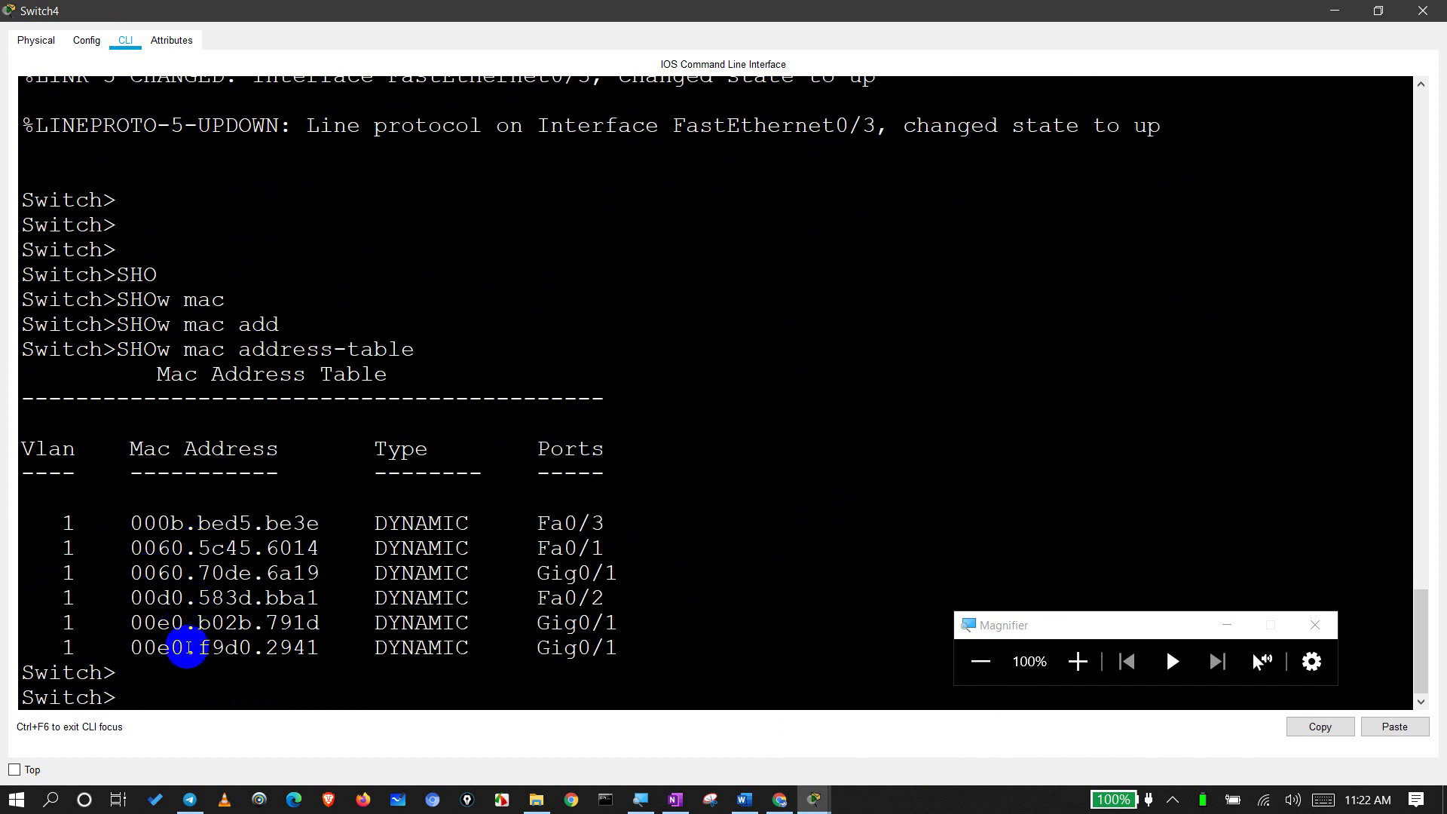
drag(194, 647, 213, 647)
drag(374, 523, 595, 547)
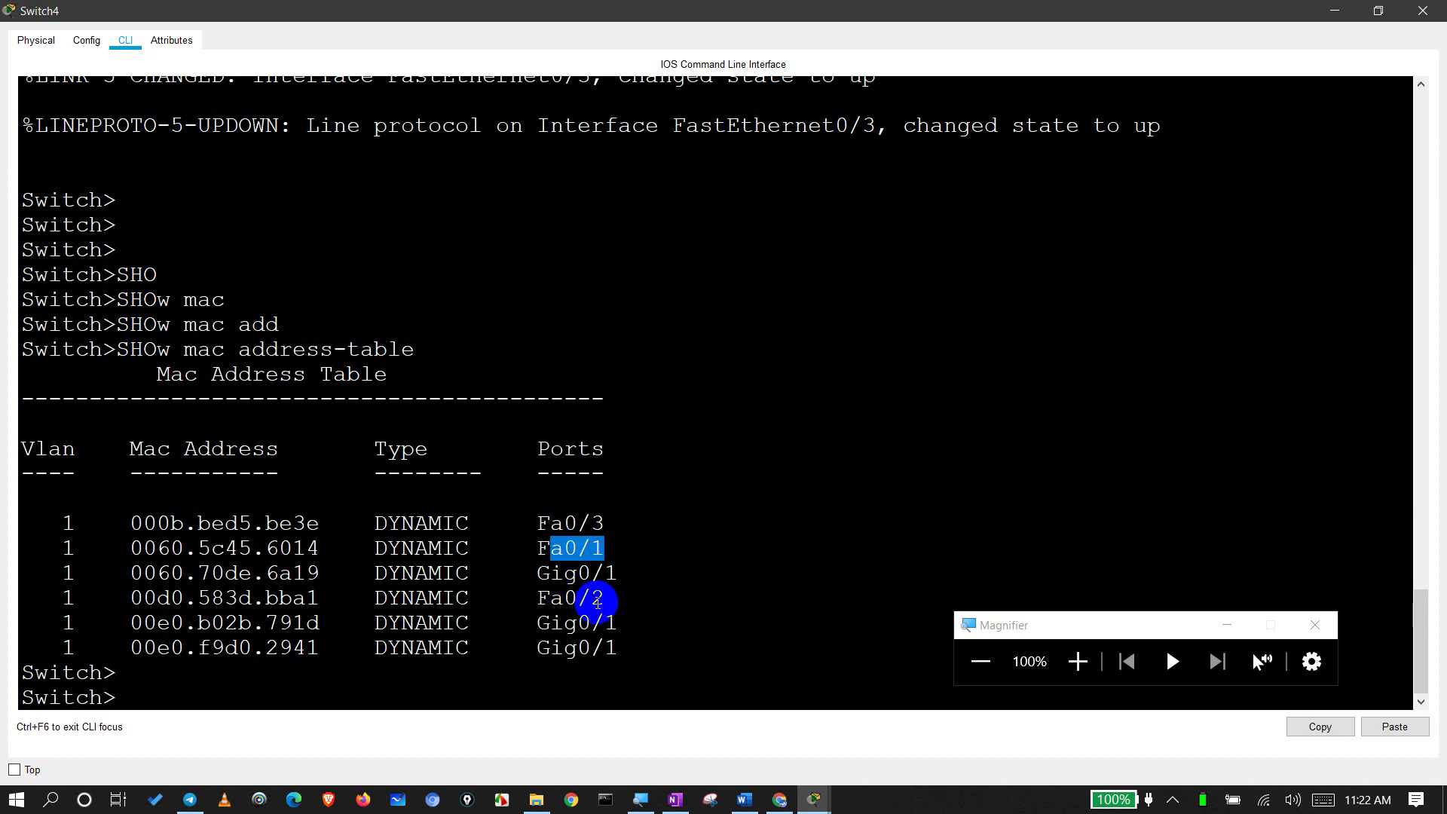
click(567, 623)
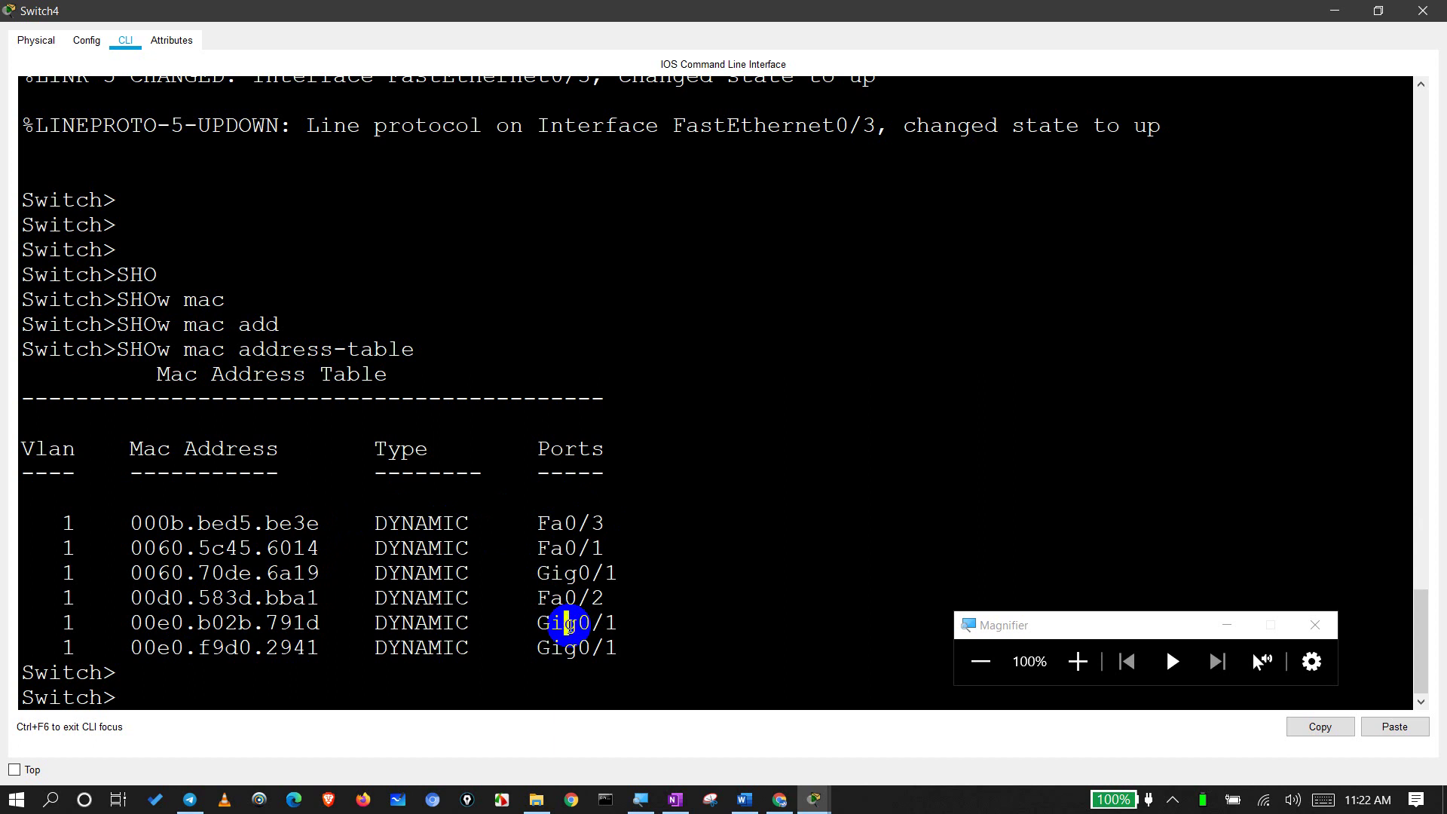
Step: Close Switch4's console, box-select devices on the topology, then clear the selection
click(1422, 11)
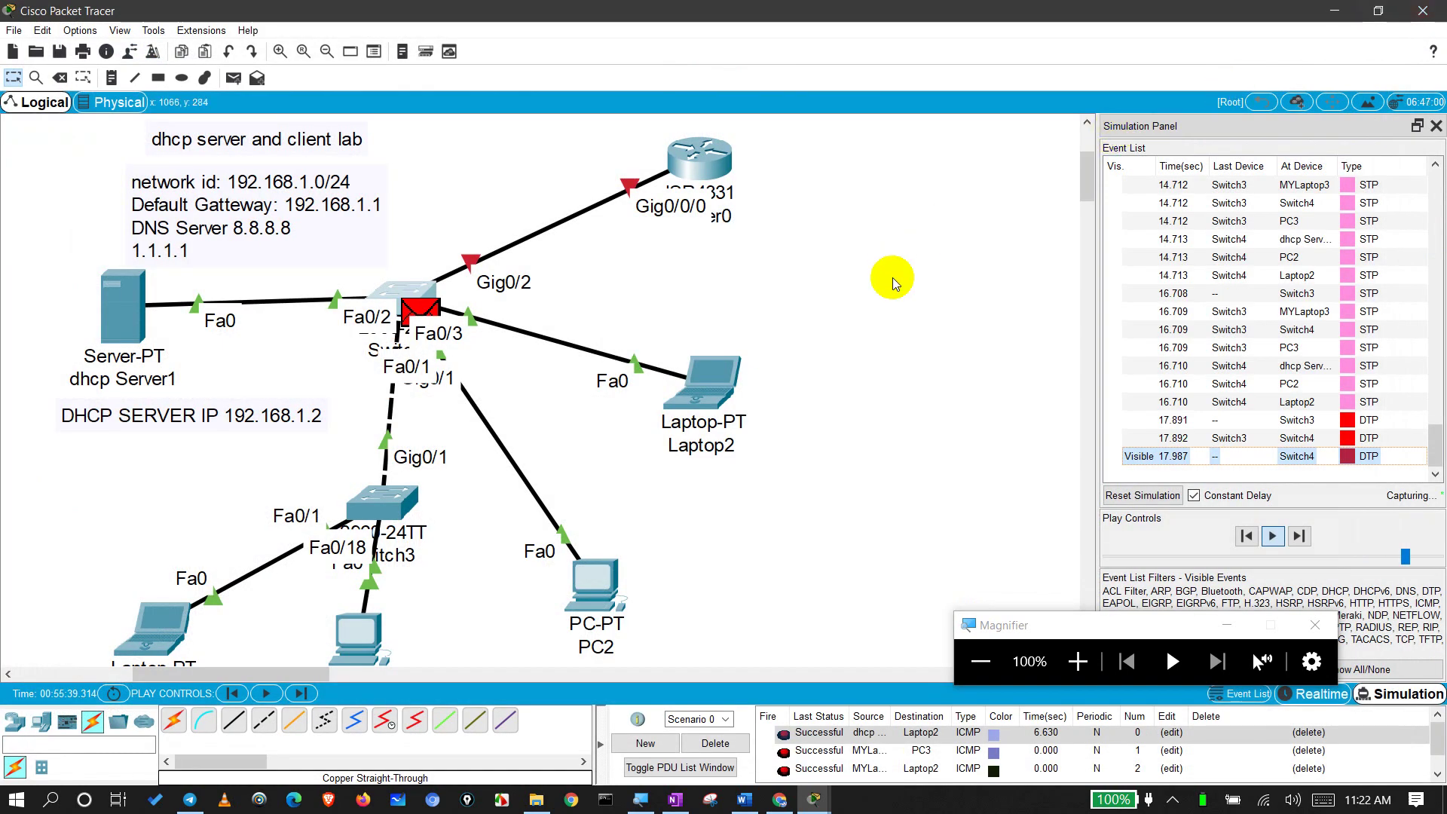
drag(113, 575, 191, 605)
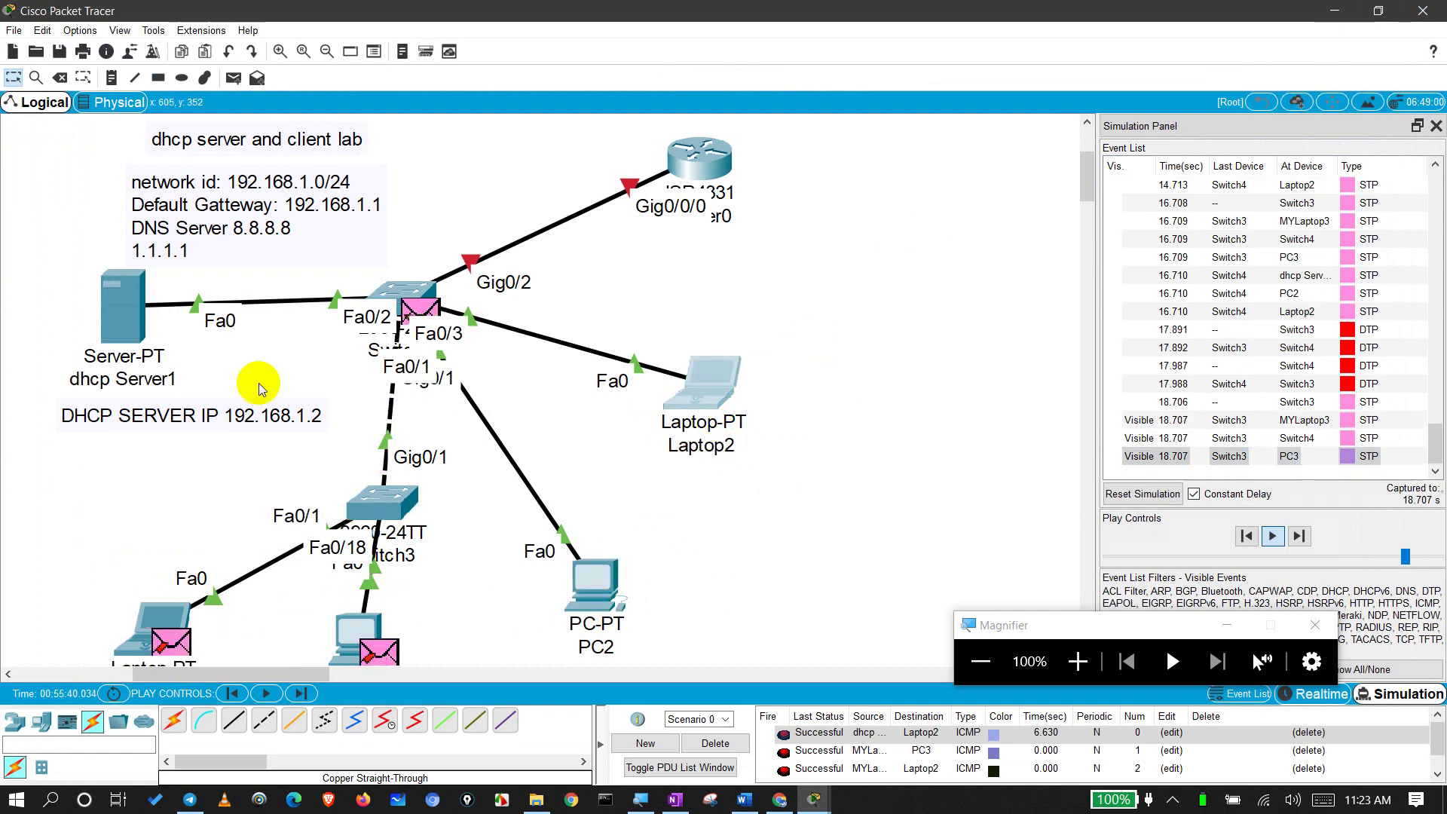
drag(23, 290, 126, 319)
scroll(413, 485, down, 3)
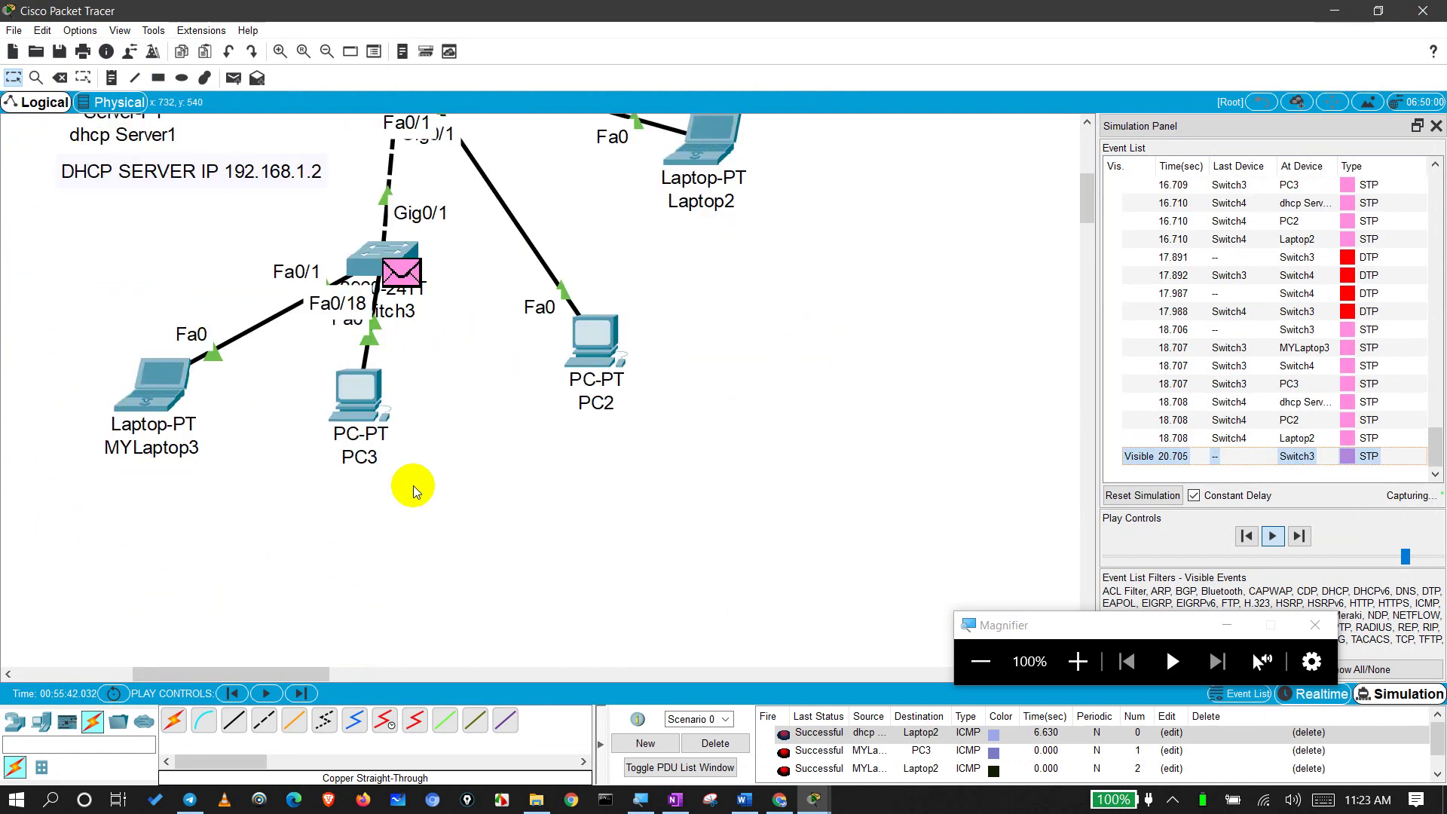
drag(436, 423, 61, 428)
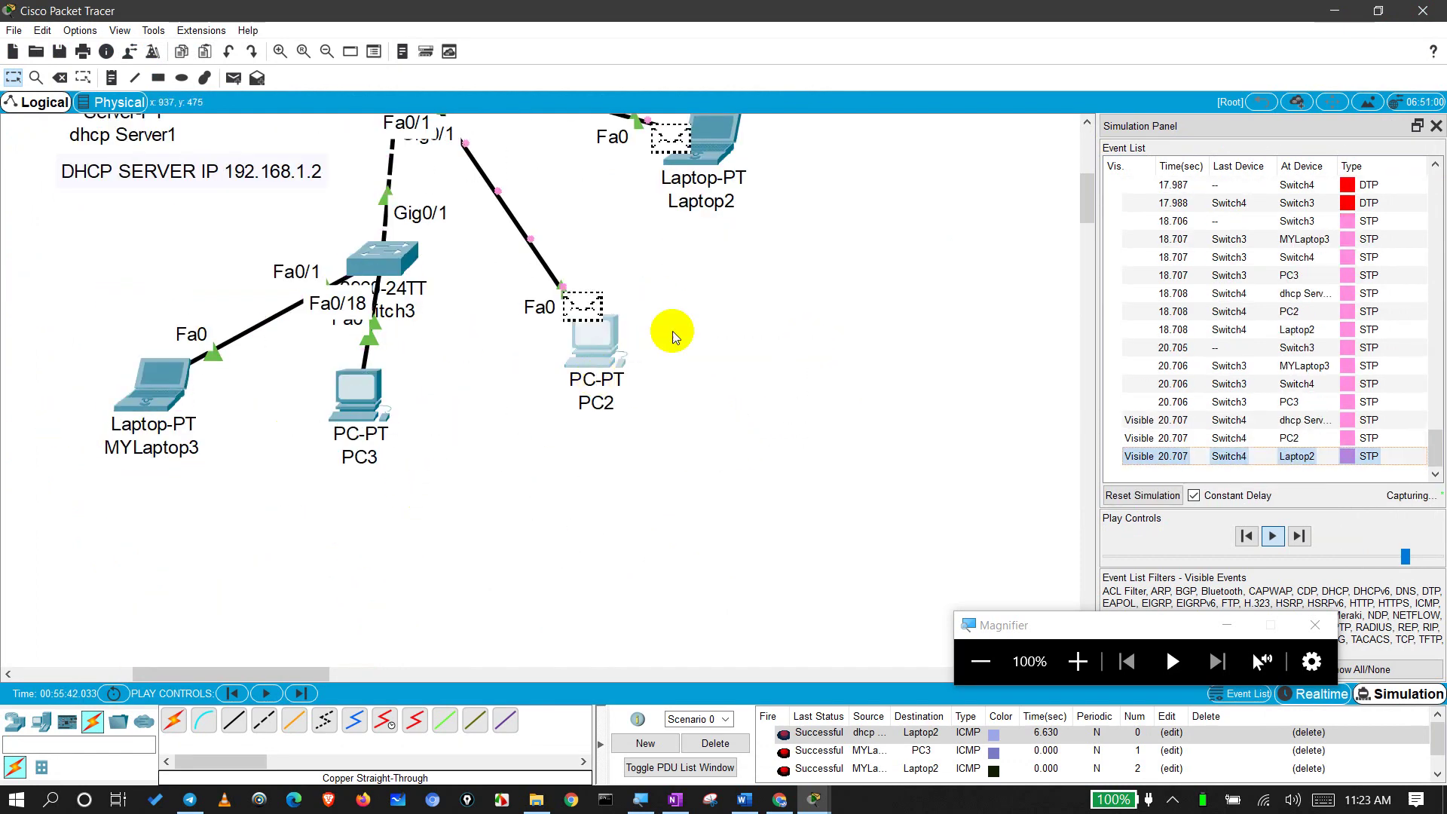
drag(776, 299, 699, 143)
scroll(765, 390, up, 4)
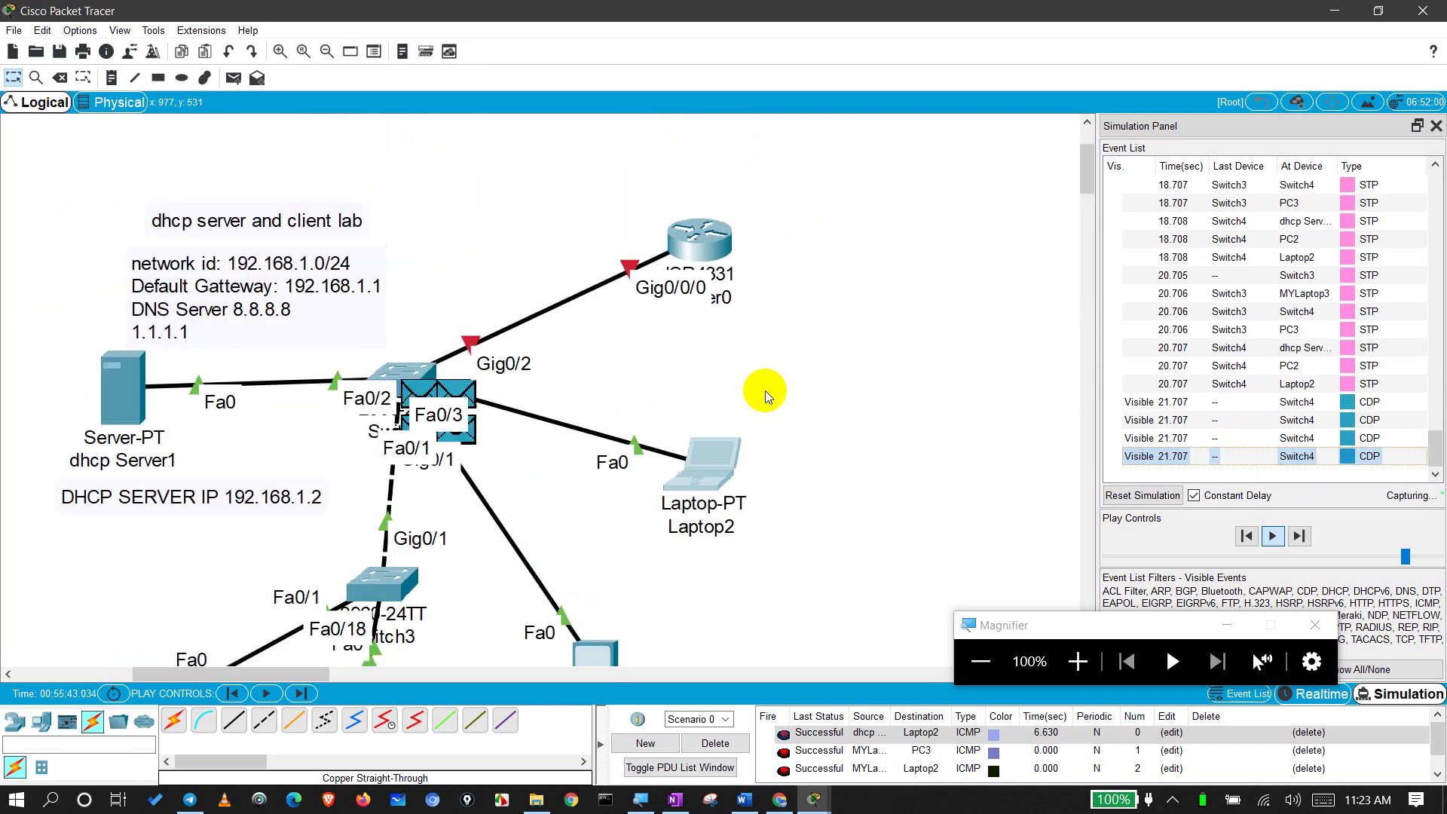
drag(51, 355, 155, 398)
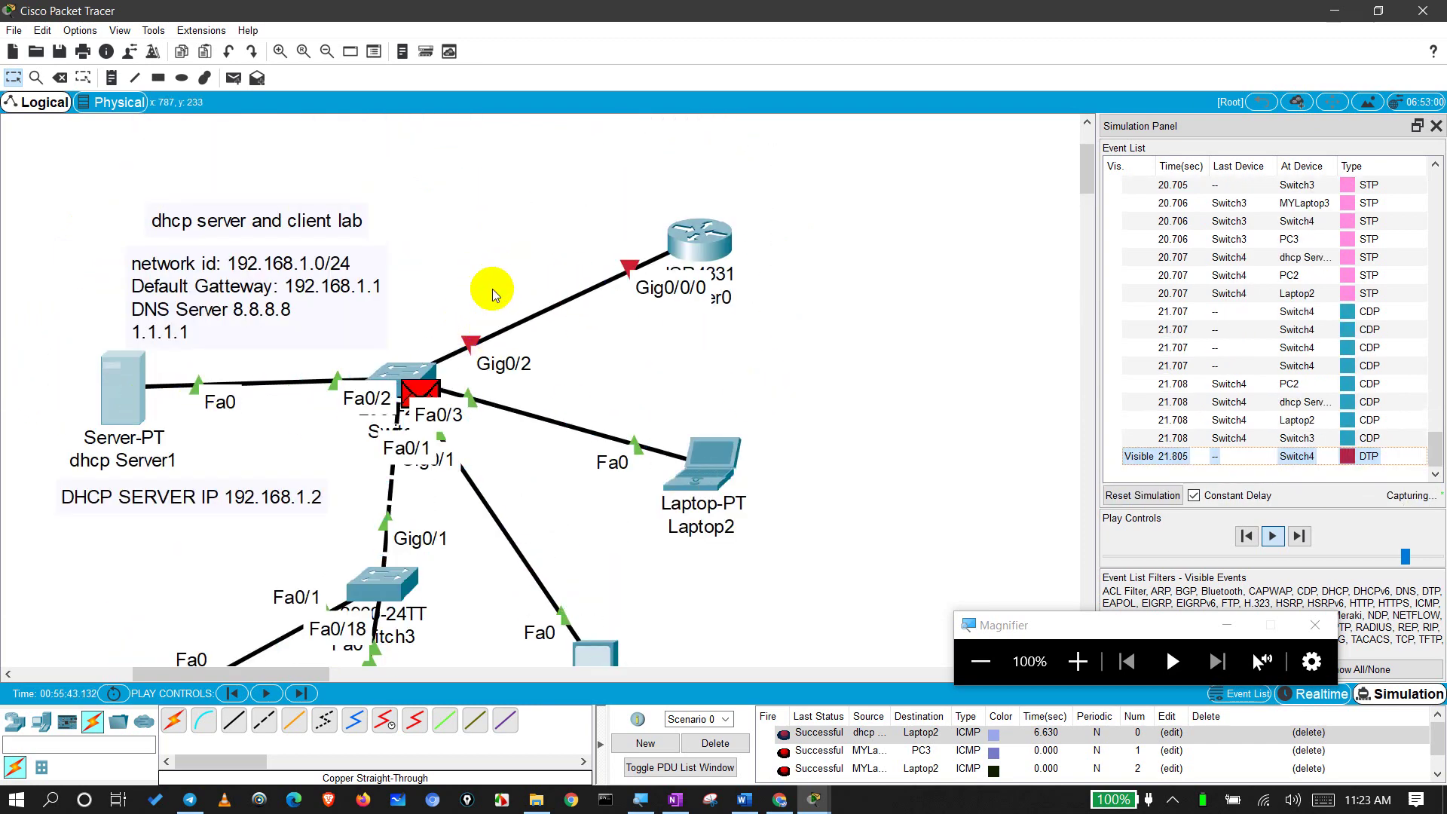
click(491, 287)
click(400, 374)
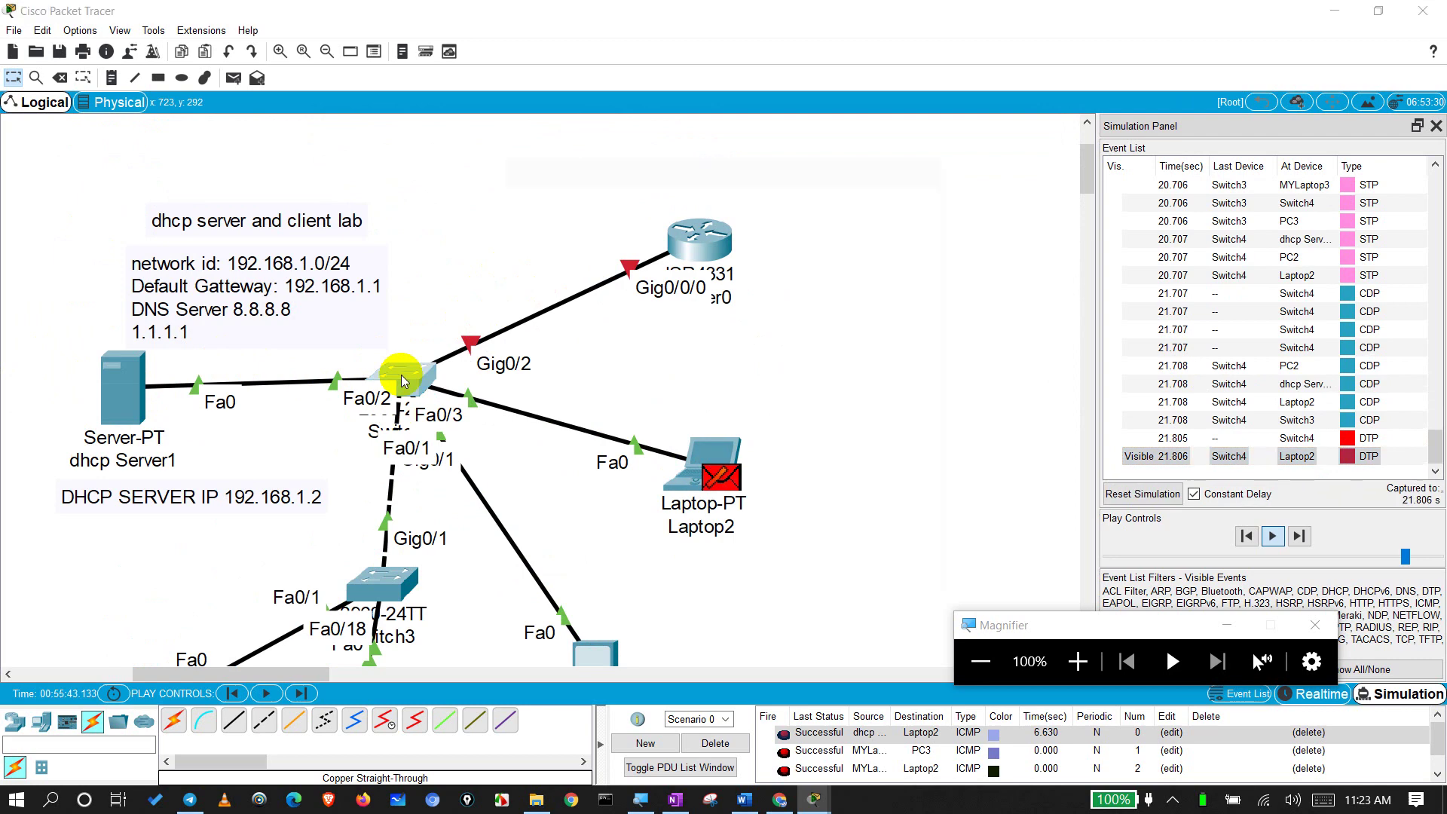
Step: Highlight the Gig0/1 entries, including 00e0.b02b.791d and 0060.70de.6a19, in Switch4's maximised console
click(883, 156)
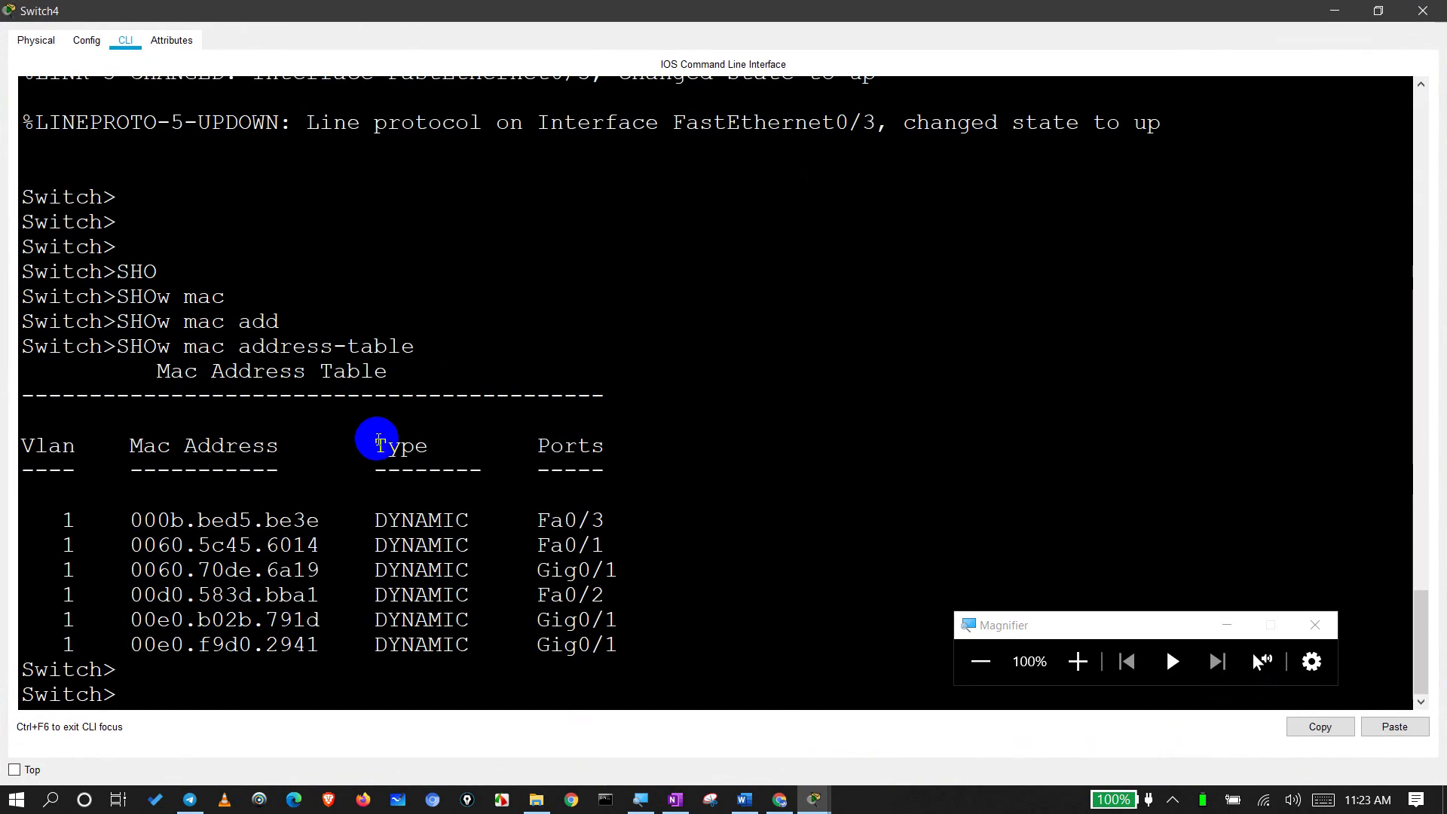
drag(132, 520, 225, 521)
drag(131, 563, 326, 645)
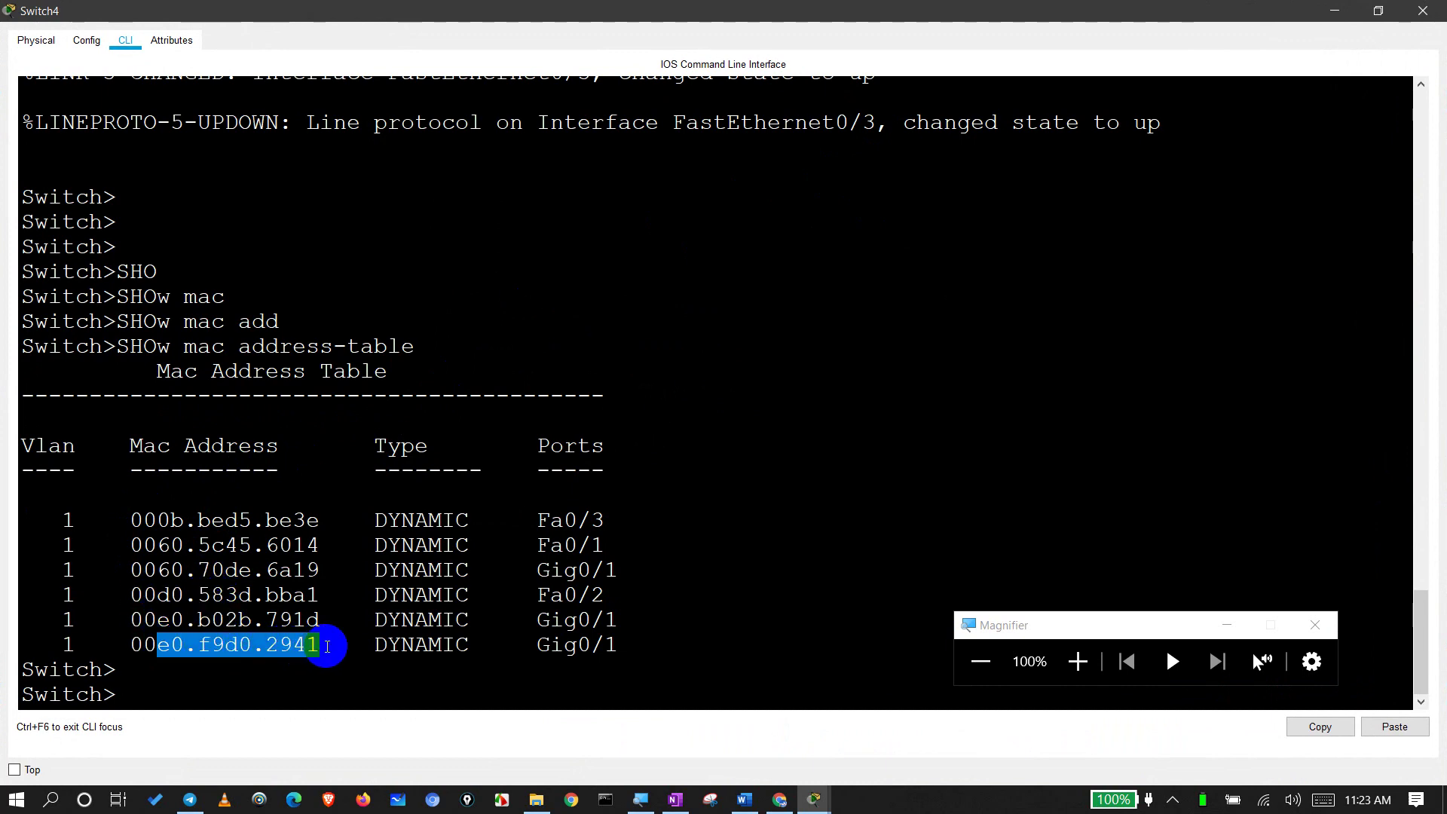
drag(523, 644, 622, 644)
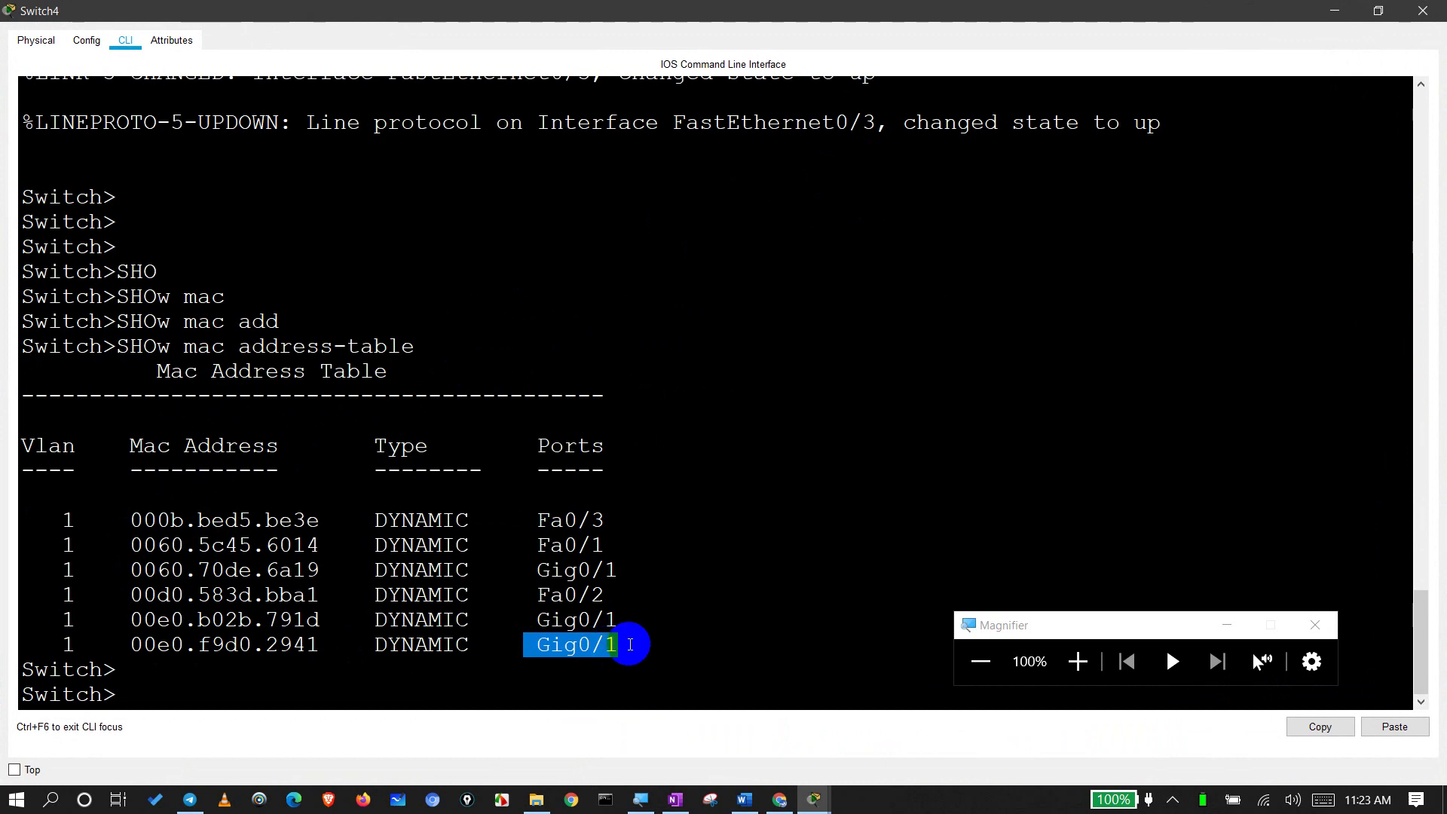
drag(535, 619, 624, 623)
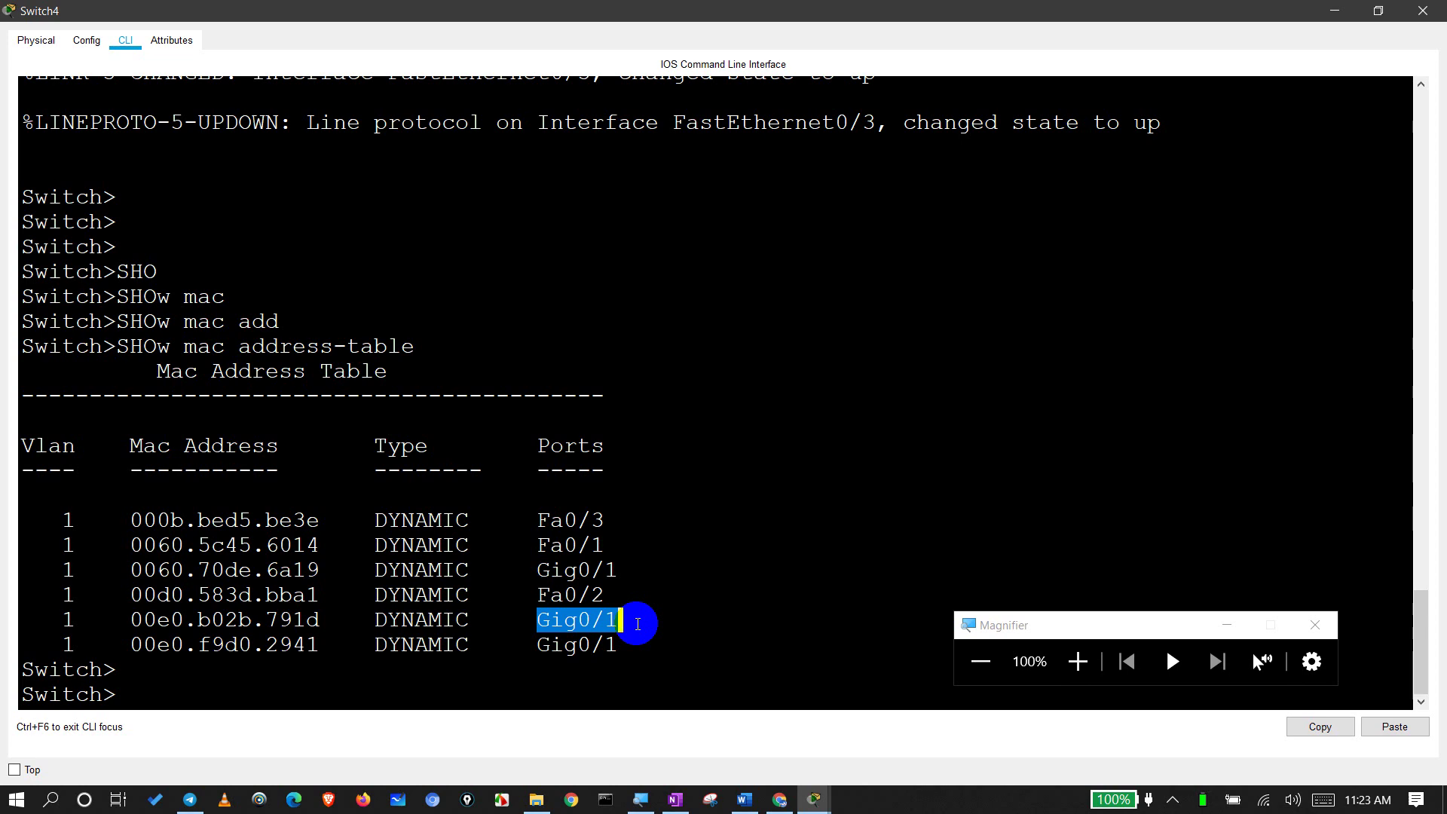
drag(523, 570, 623, 570)
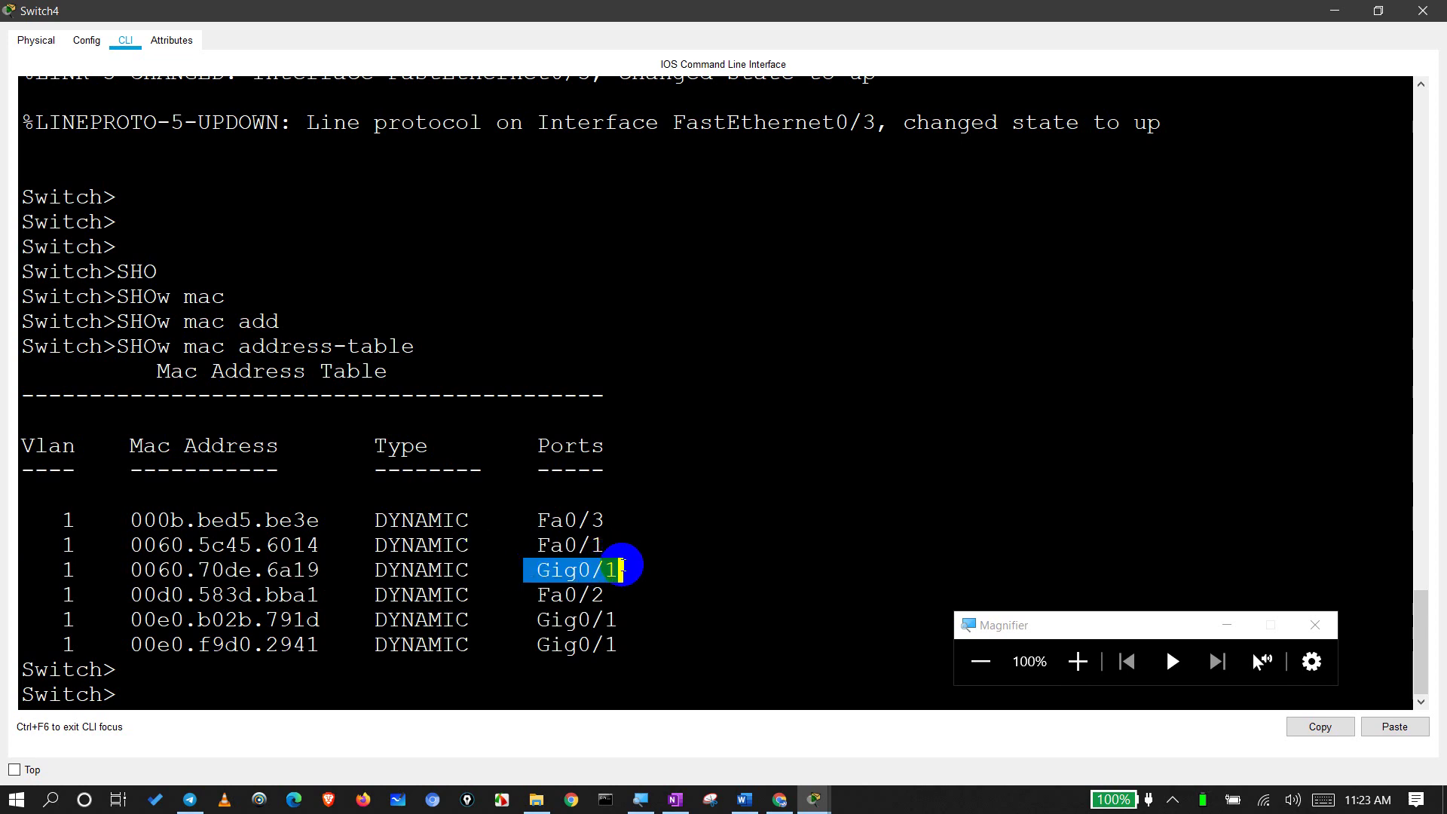
double_click(602, 11)
Step: Open Switch3's CLI maximised to full screen
scroll(404, 412, down, 3)
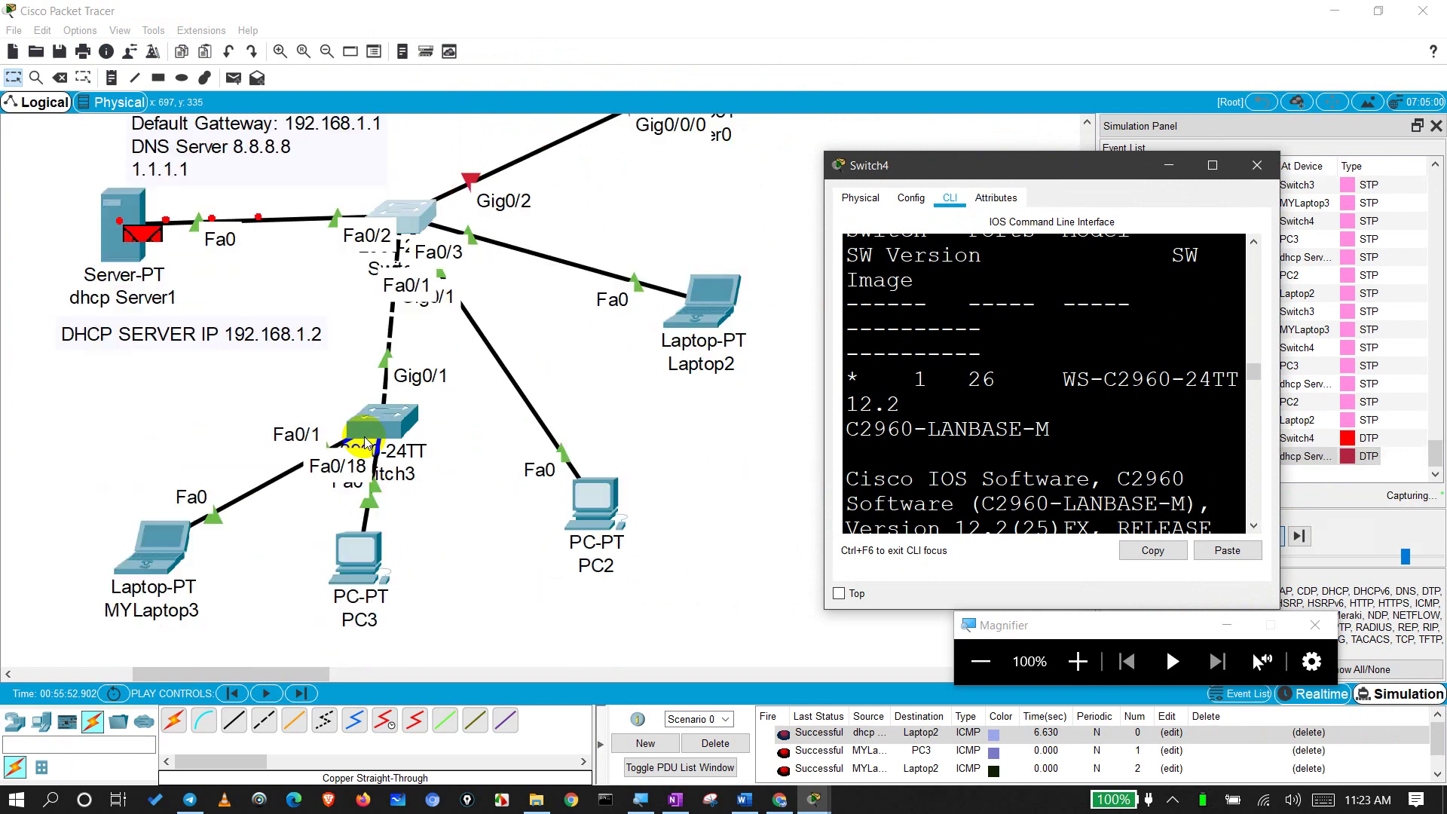
click(335, 548)
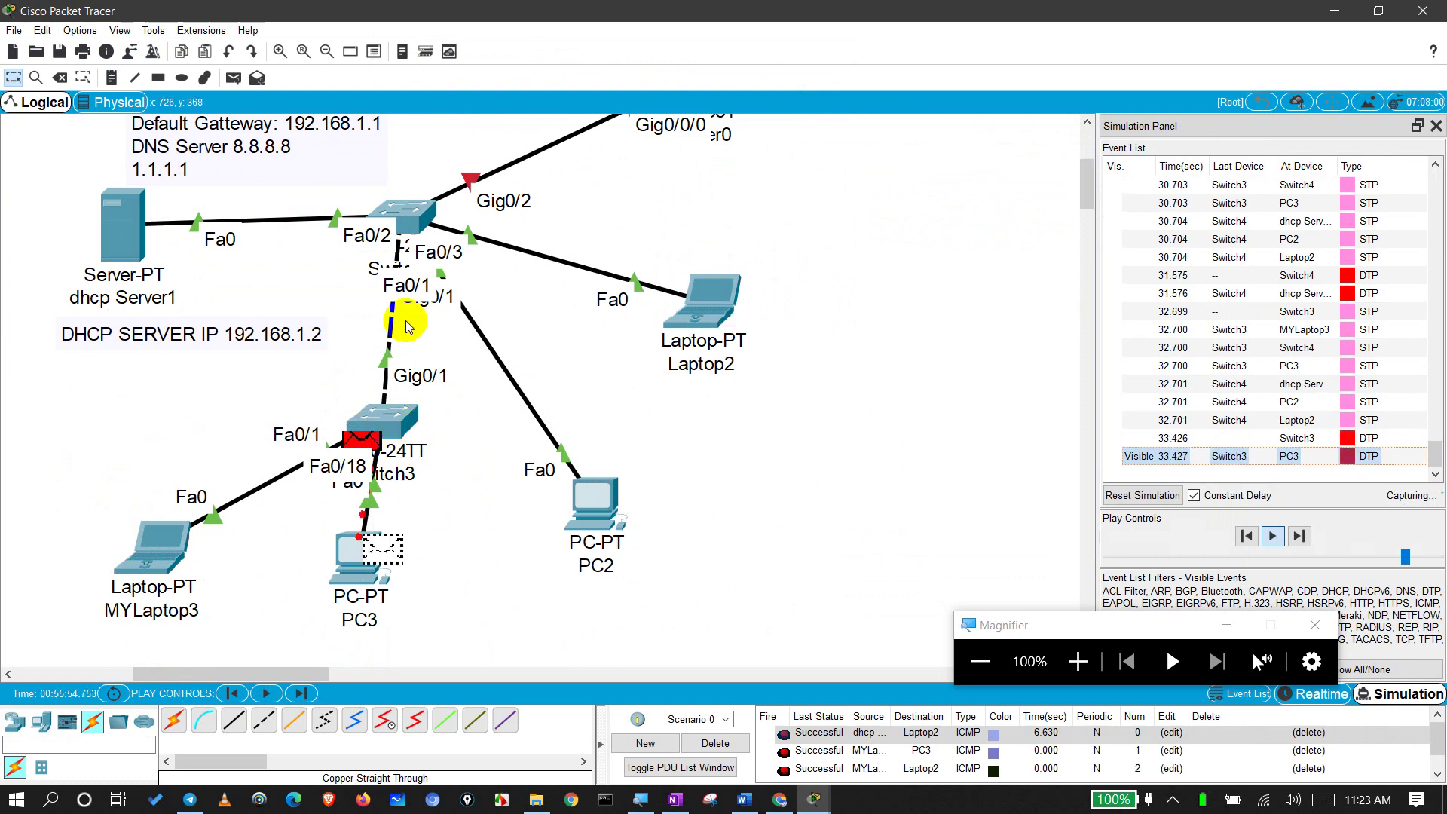
click(380, 418)
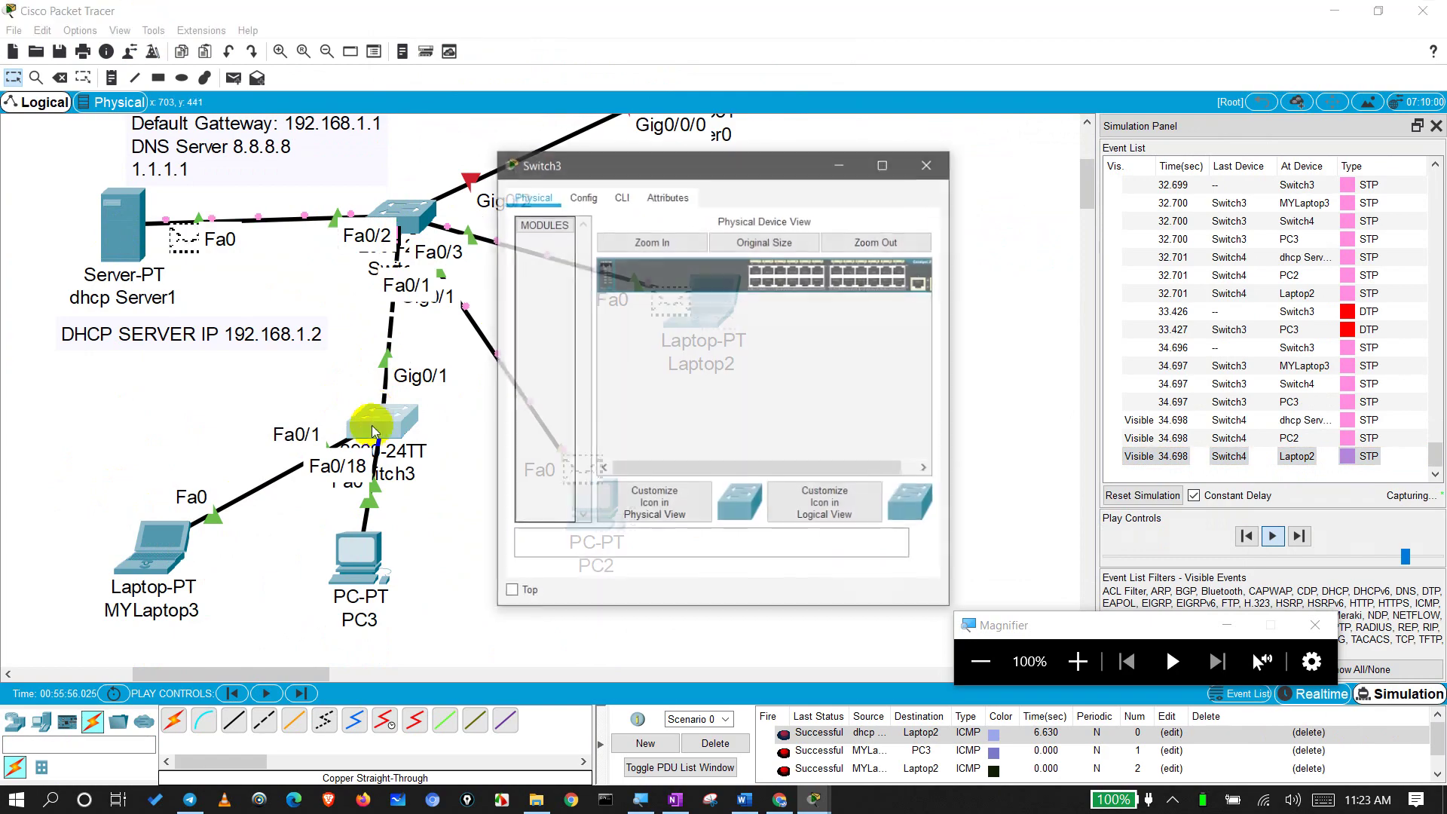
click(621, 196)
double_click(688, 167)
Step: Run show mac address-table on Switch3 and highlight all six entries
key(Return)
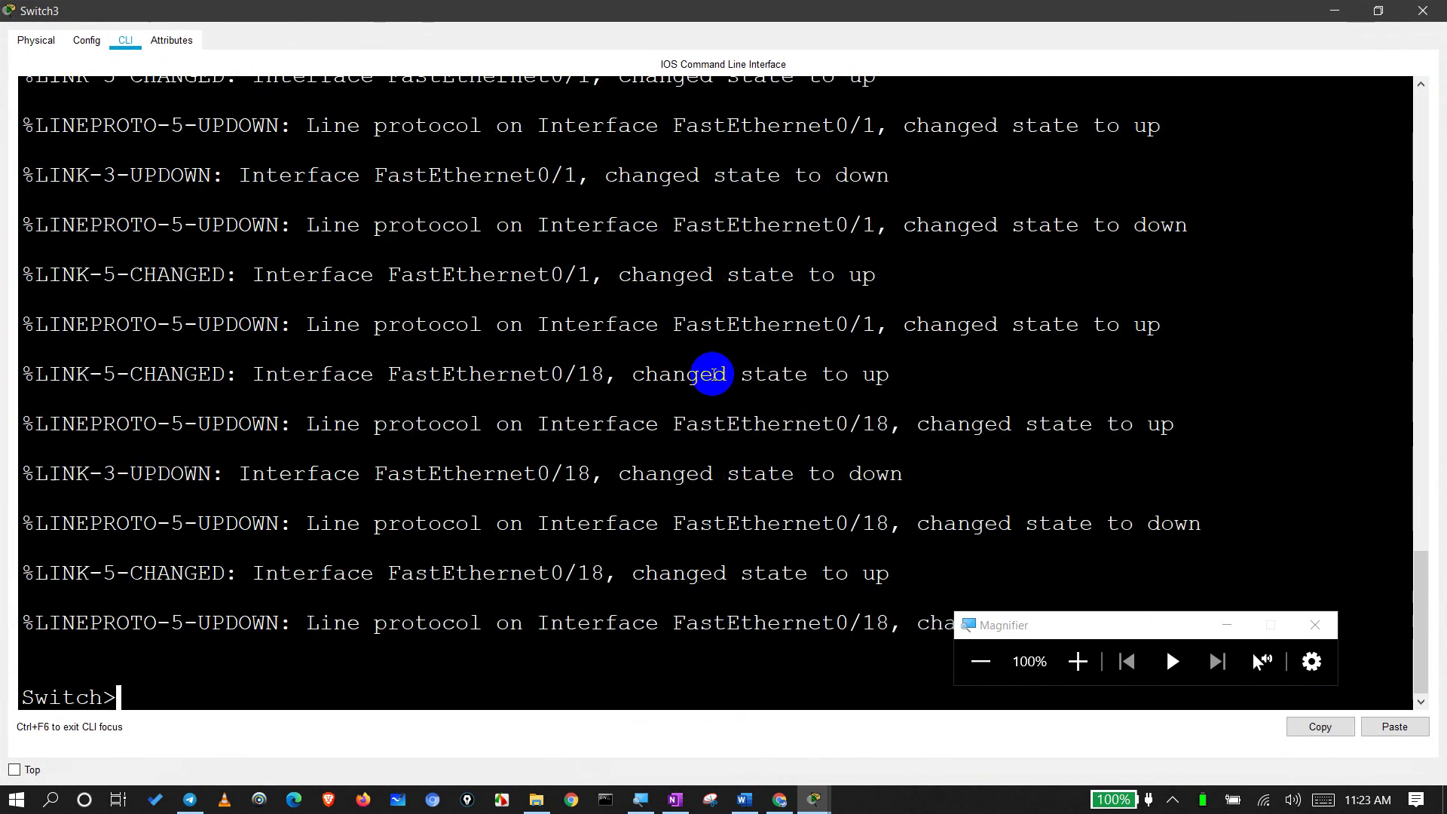
text(sh)
key(Tab)
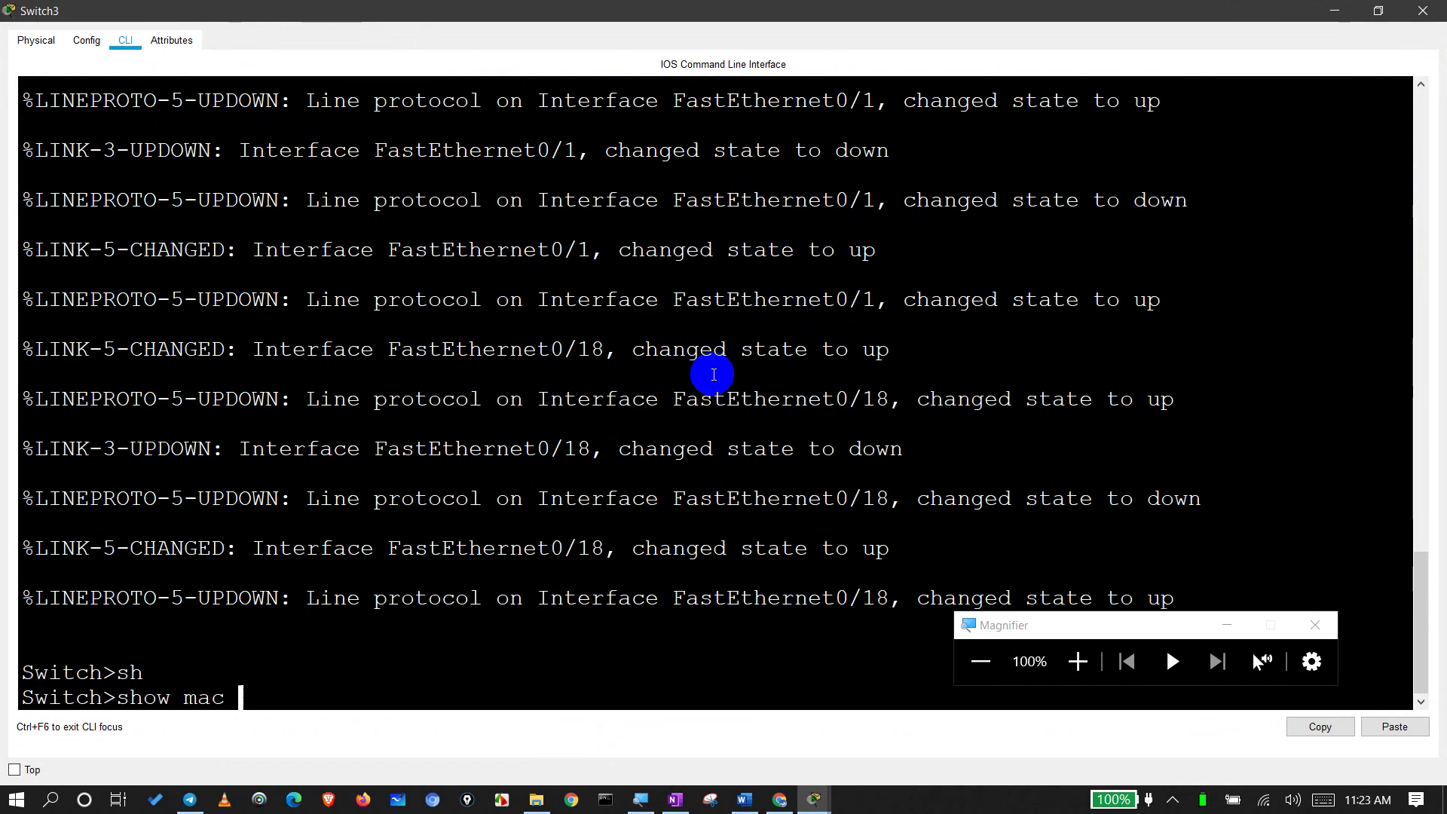
text(mac add)
key(Tab)
key(Return)
key(Return)
key(Return)
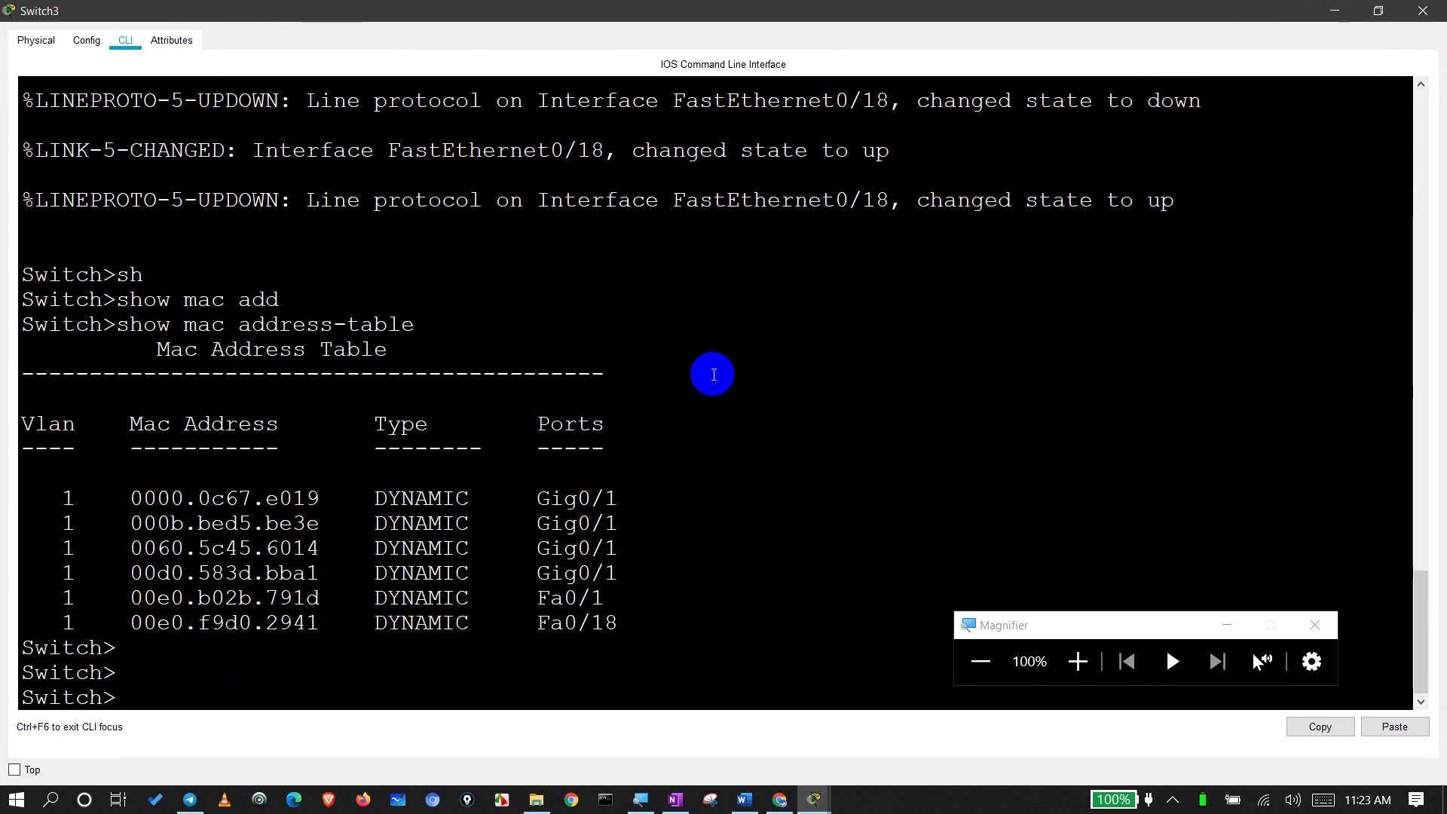
drag(116, 478, 267, 546)
drag(116, 574, 389, 622)
Step: Close Switch3's console and view Laptop2's details: IP 192.168.1.1/24, MAC 000B.BED5.BE3E
click(1421, 11)
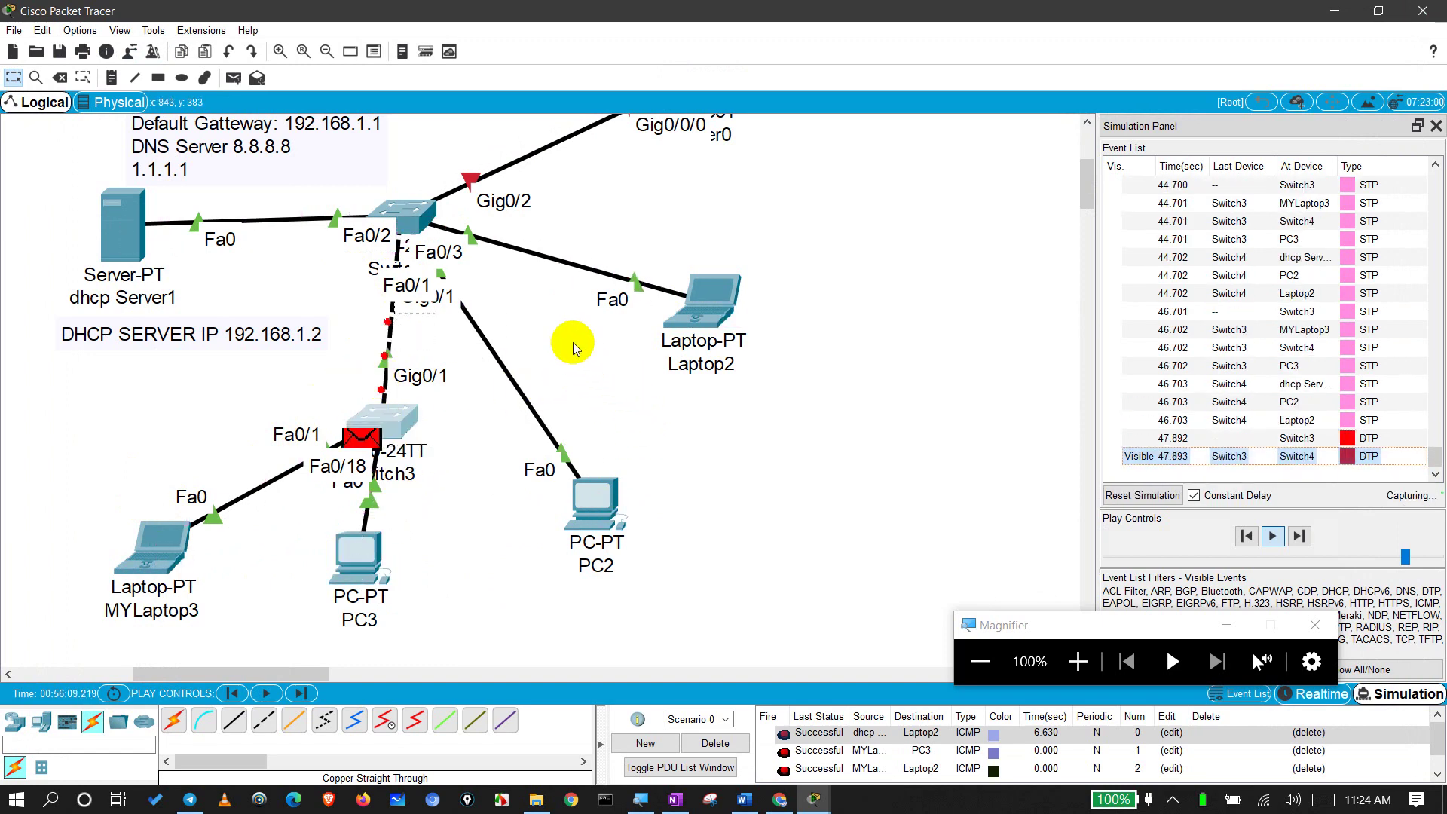
drag(762, 217, 715, 351)
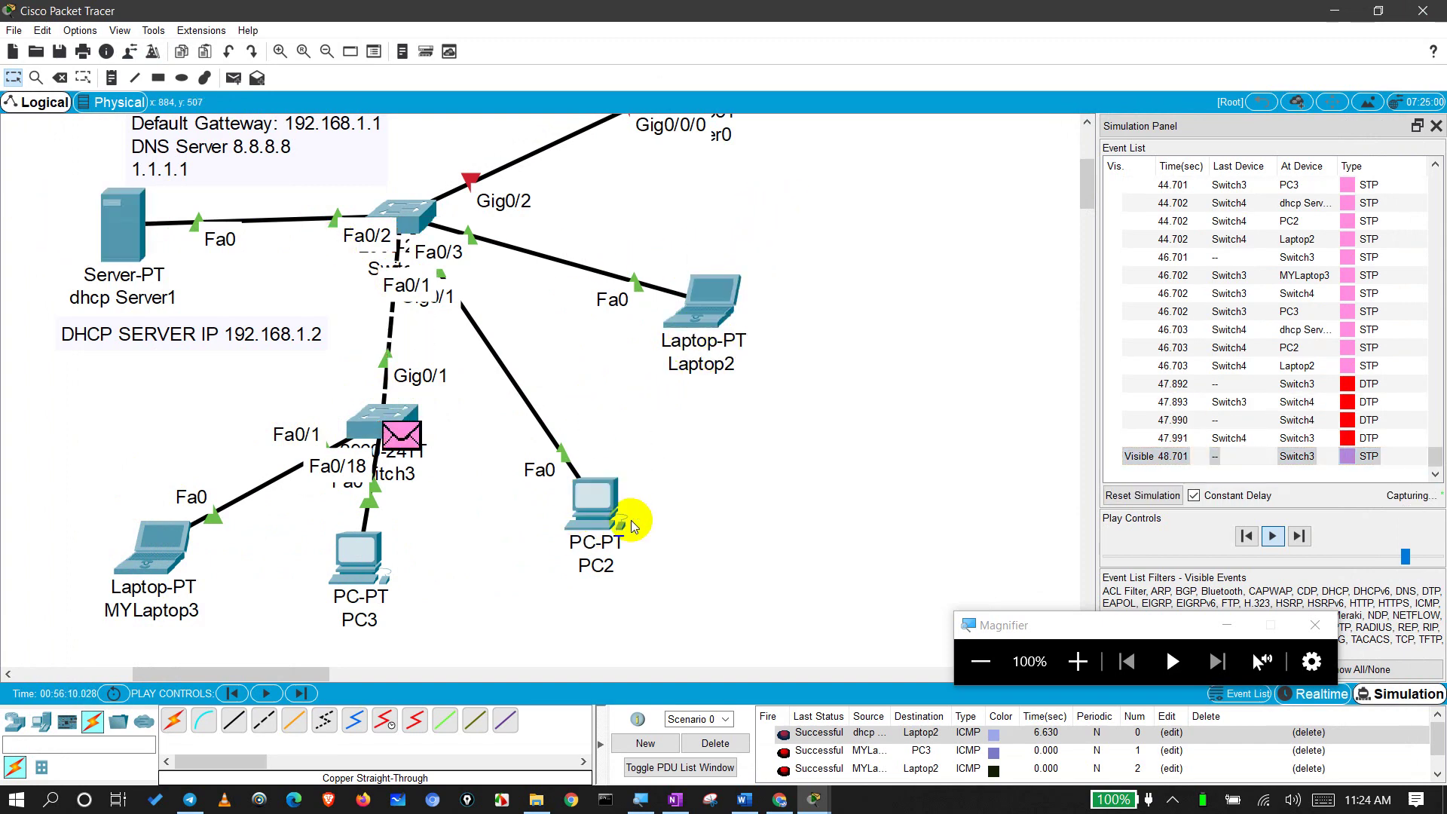
drag(100, 519, 190, 560)
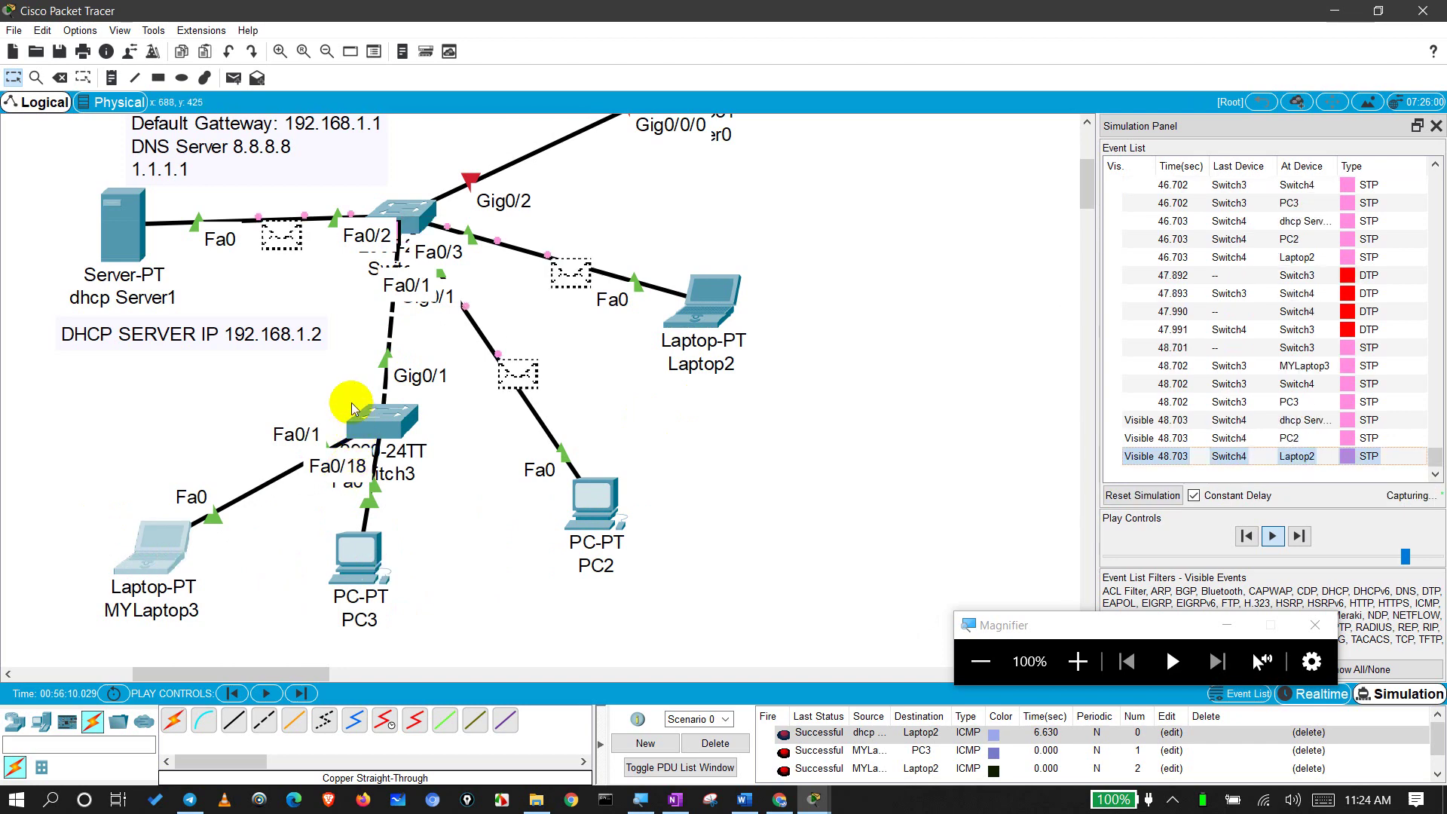
drag(373, 387, 443, 475)
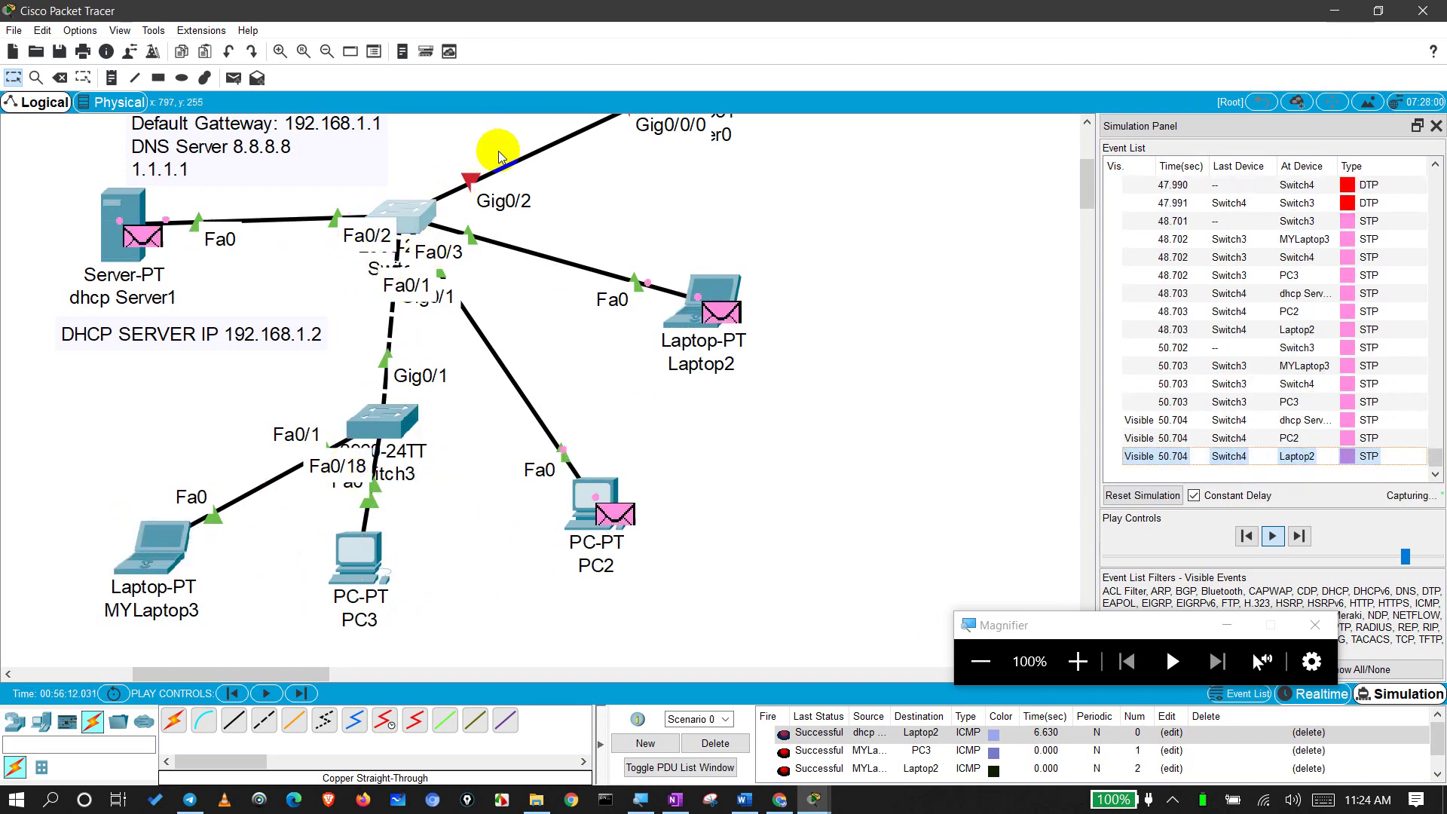
mouse_move(712, 282)
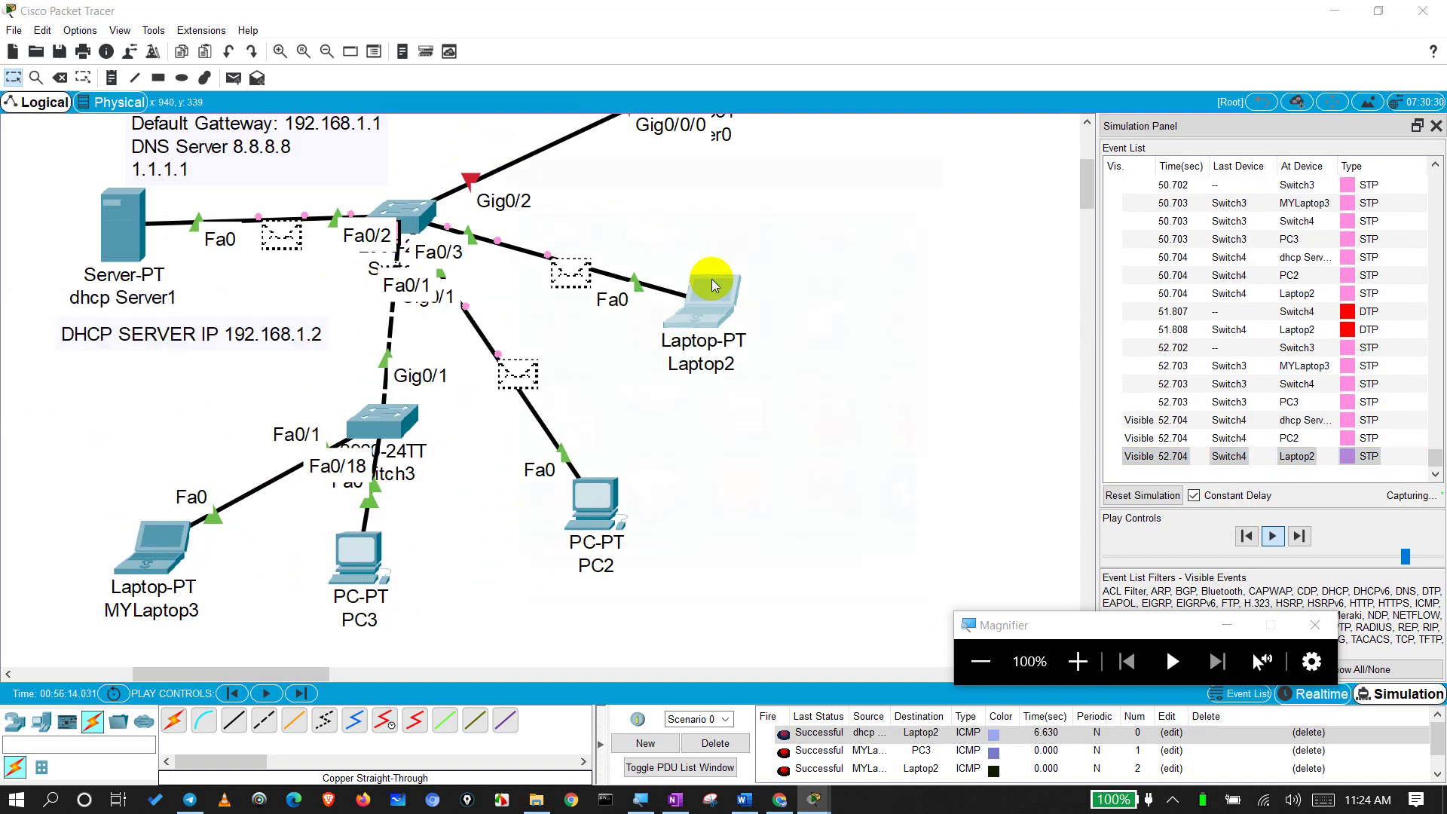
Step: Set Laptop2's IP Configuration to DHCP so it requests an address again
click(711, 285)
click(540, 275)
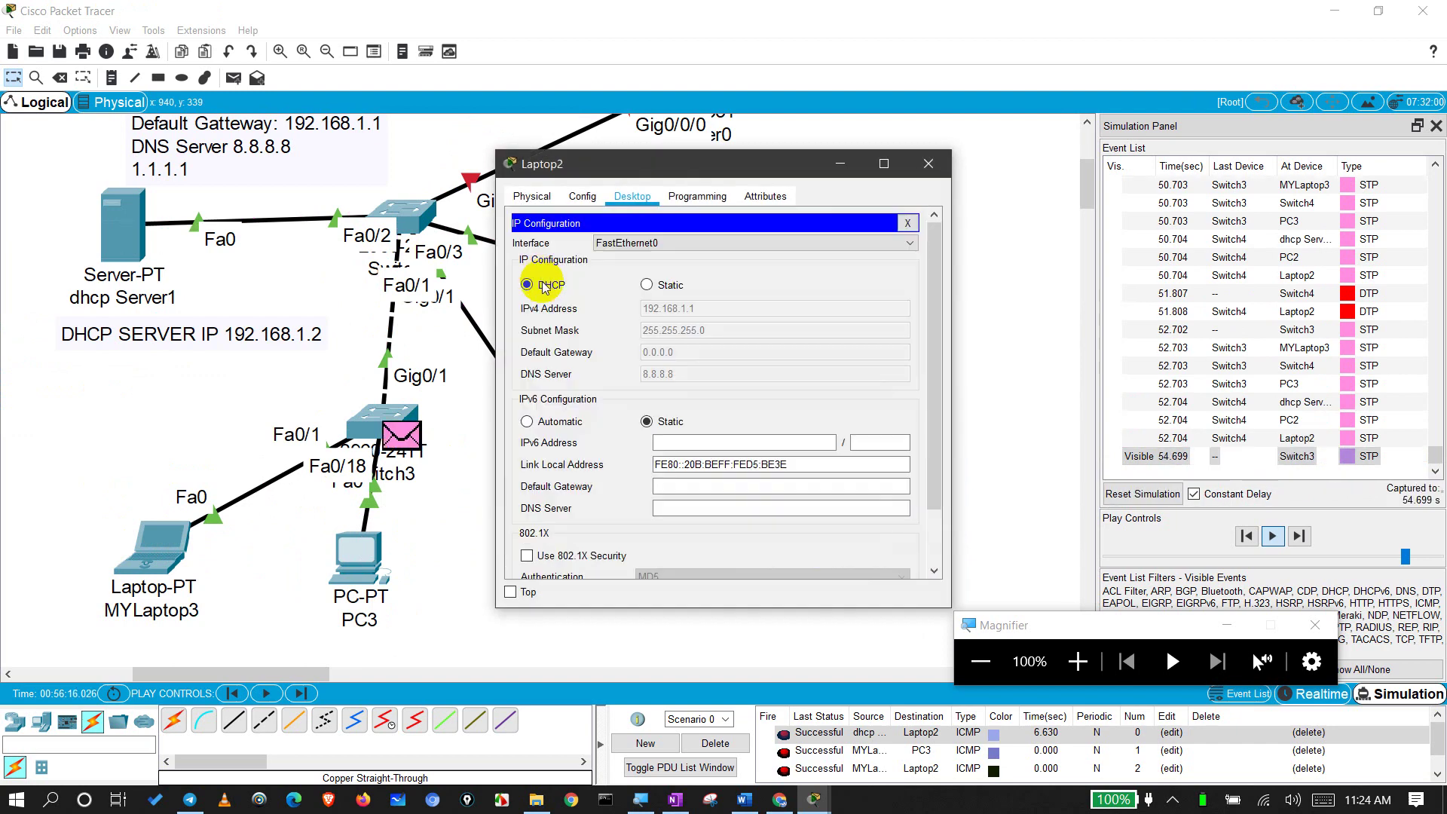
click(526, 285)
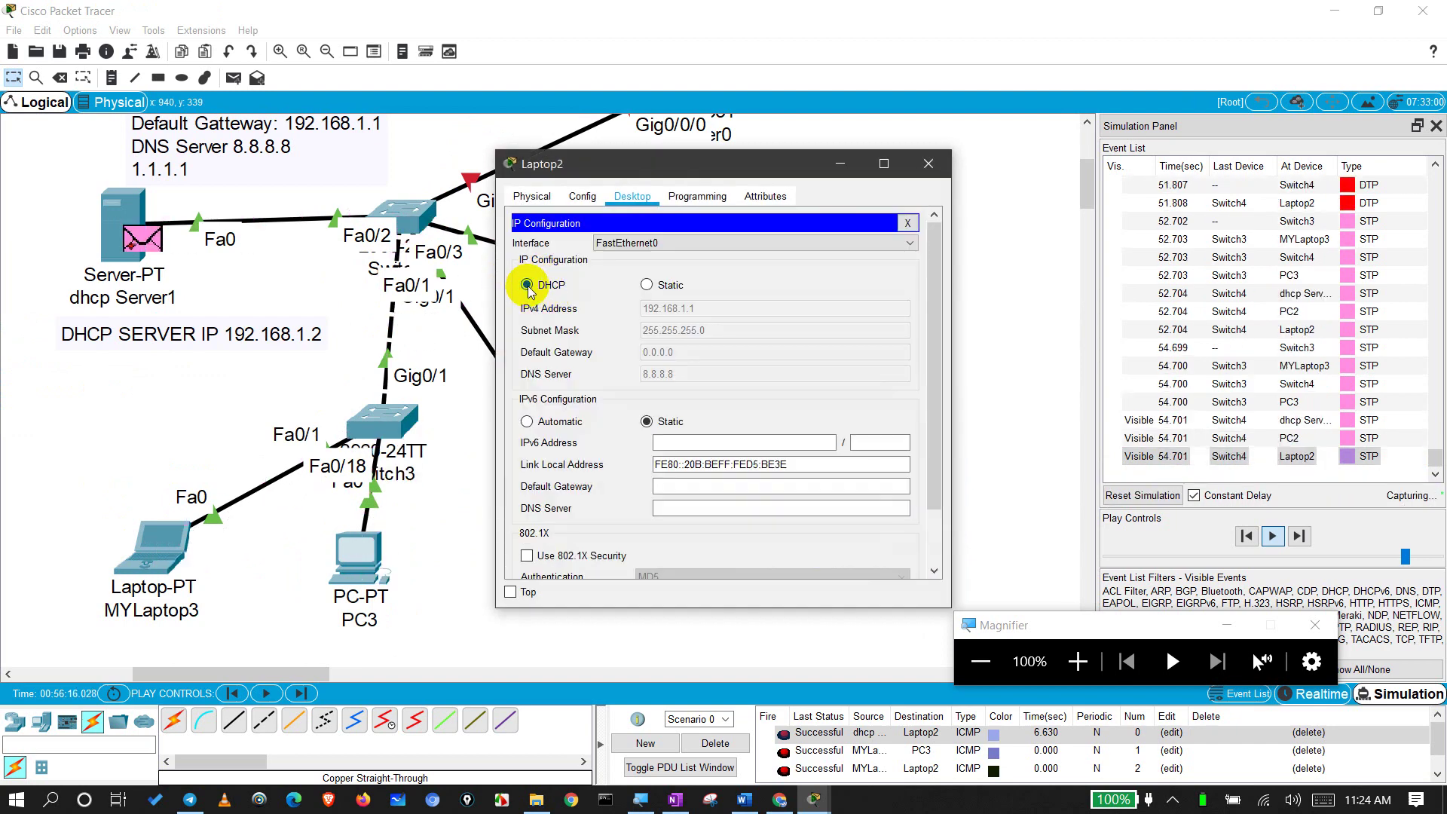
Step: Pause, step and resume the simulation through the resulting DHCP and ARP events
click(1271, 536)
click(1271, 536)
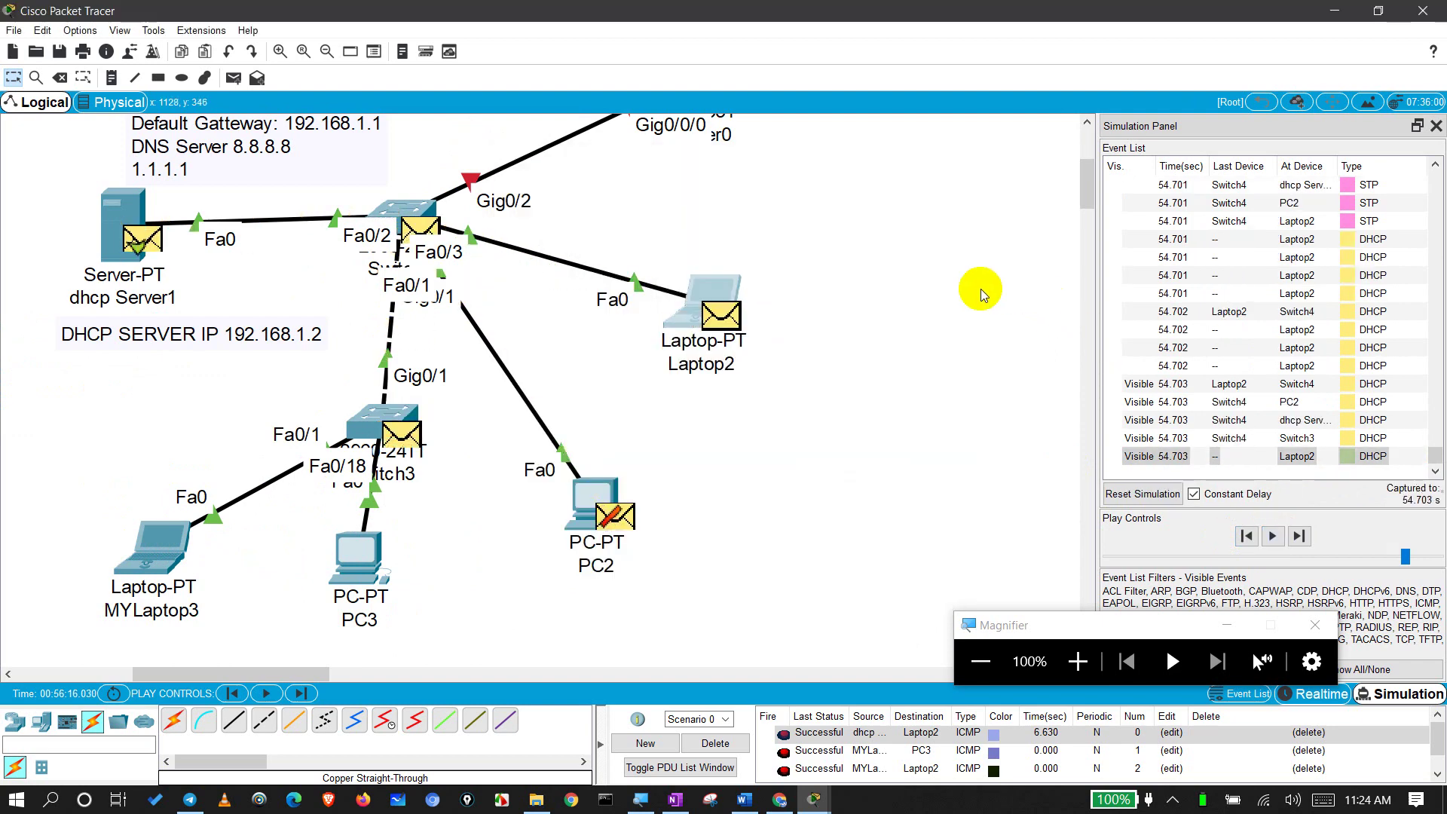
click(1271, 537)
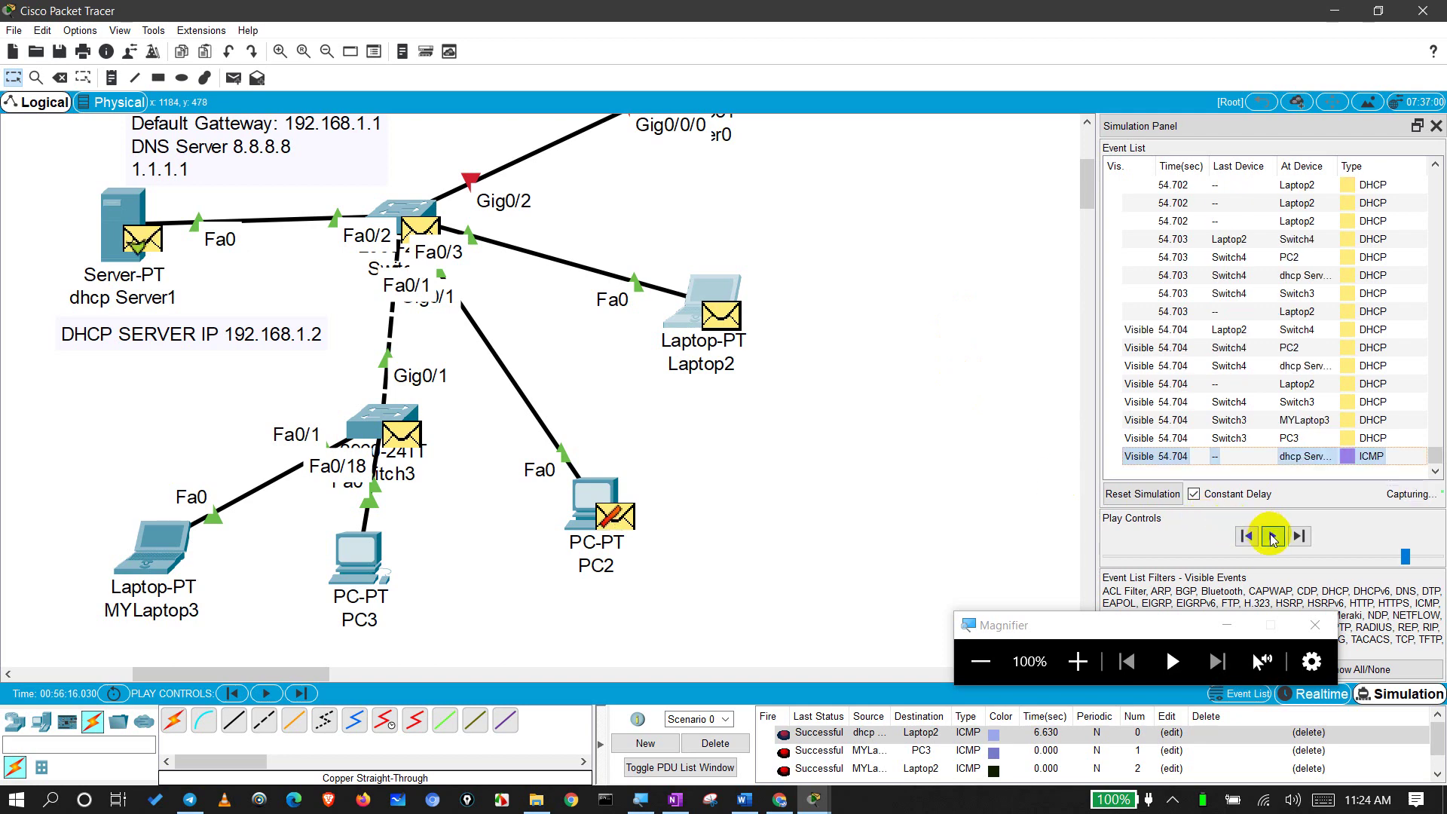
click(1271, 536)
click(1271, 536)
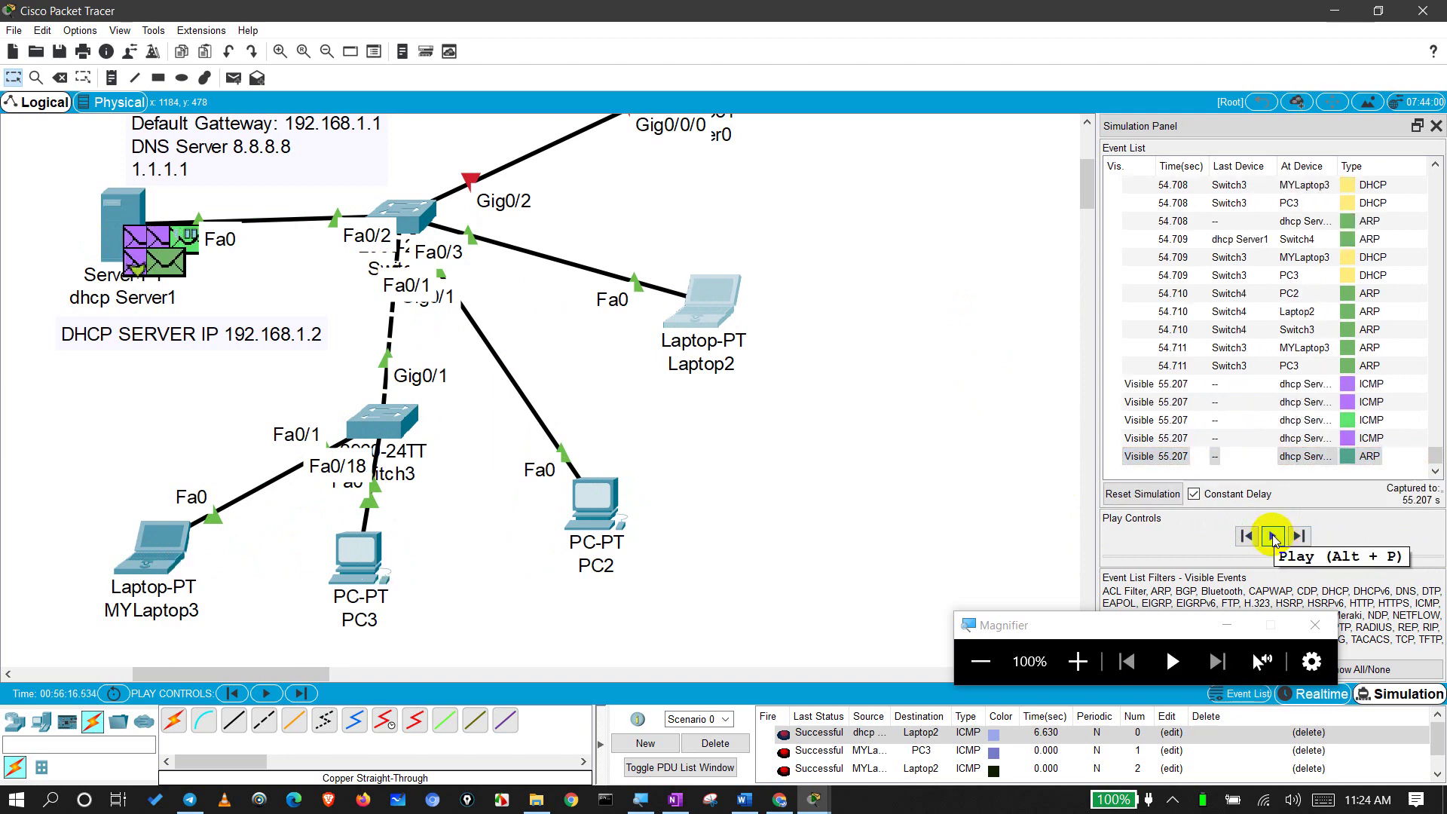
click(1273, 536)
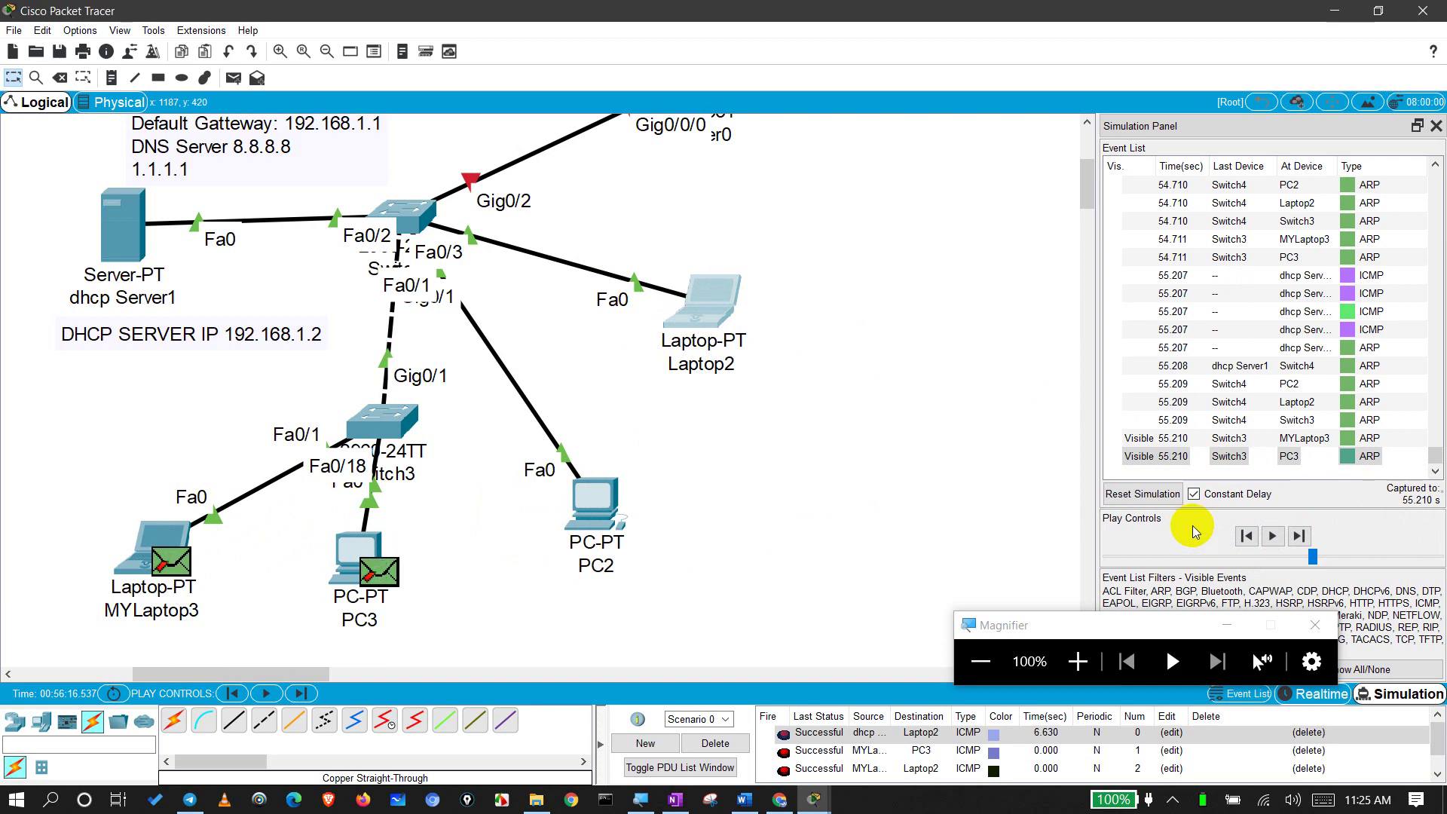
Step: Step the ICMP packet from the server through the switch to Laptop2
click(1272, 535)
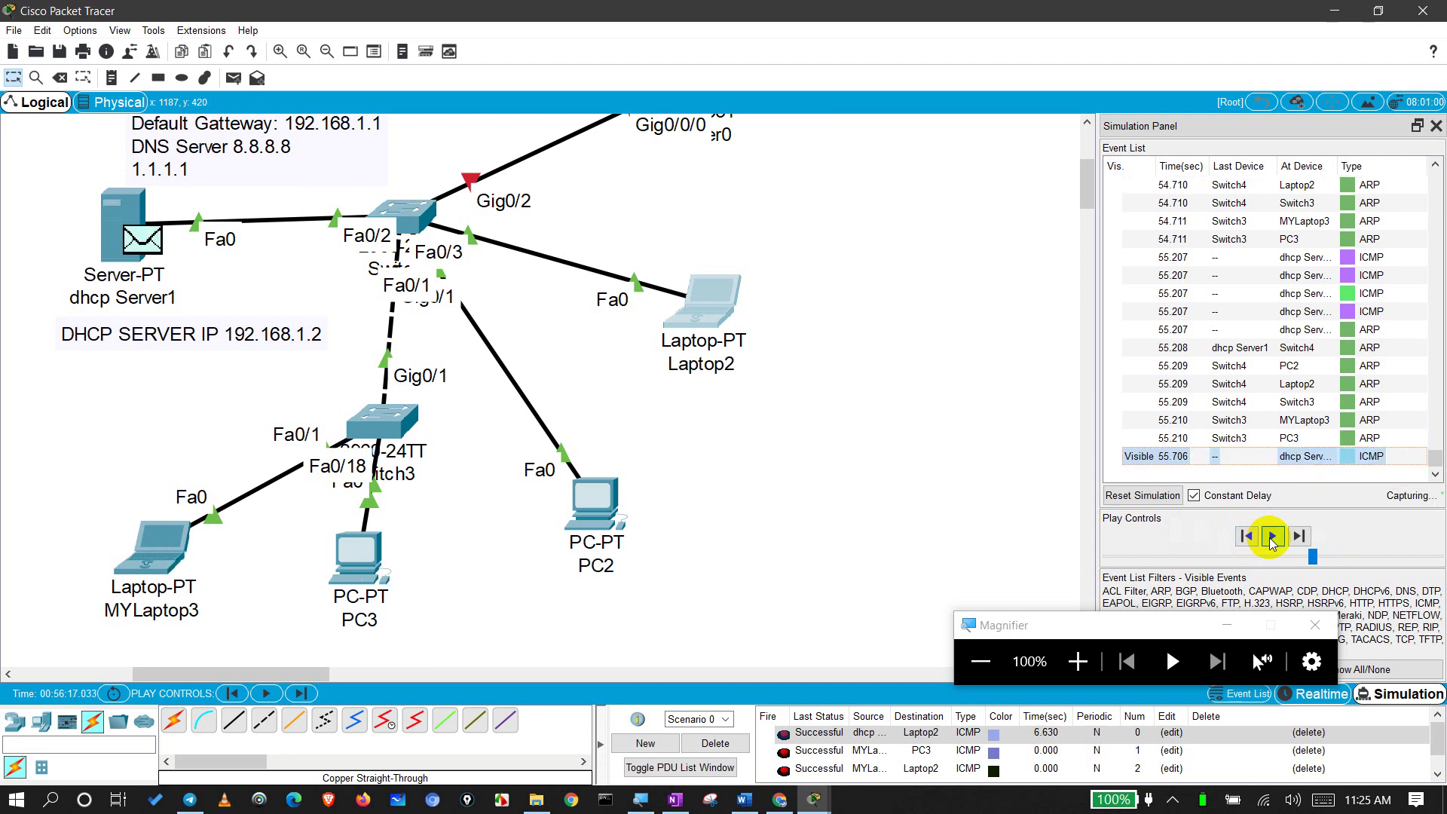
click(1271, 536)
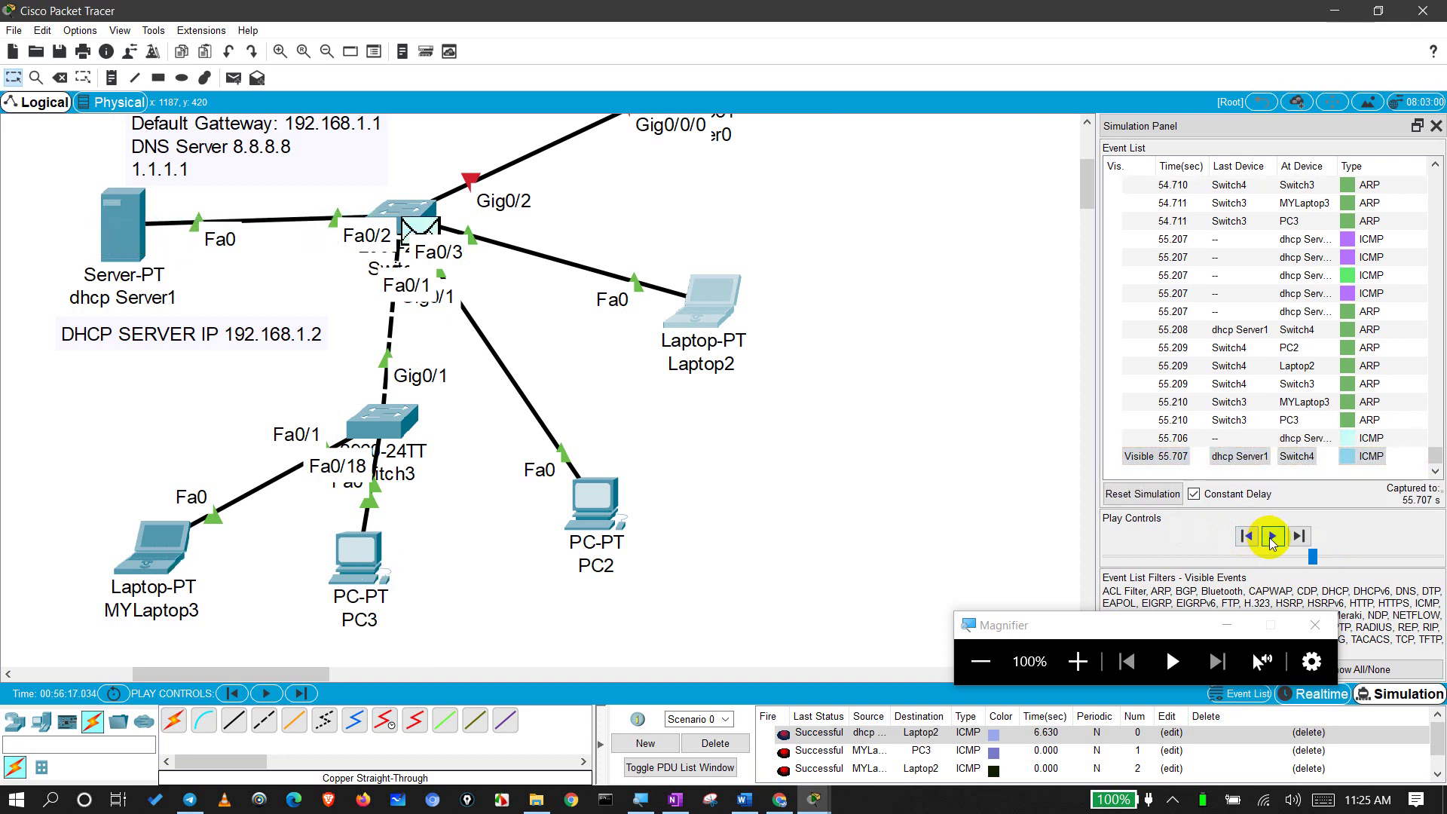
click(1272, 535)
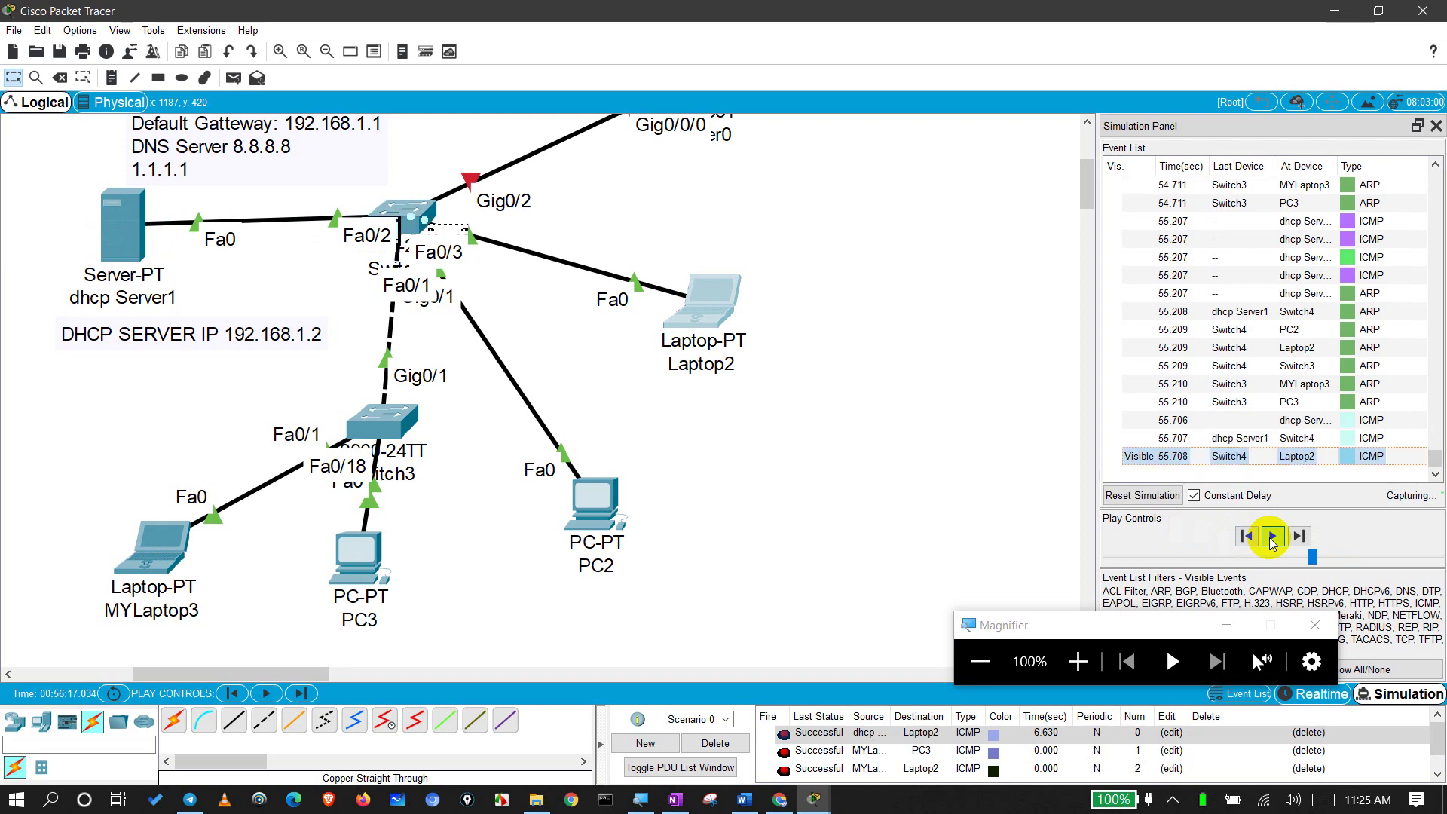
Step: Close the simulation event list and switch back to Realtime mode
click(1436, 126)
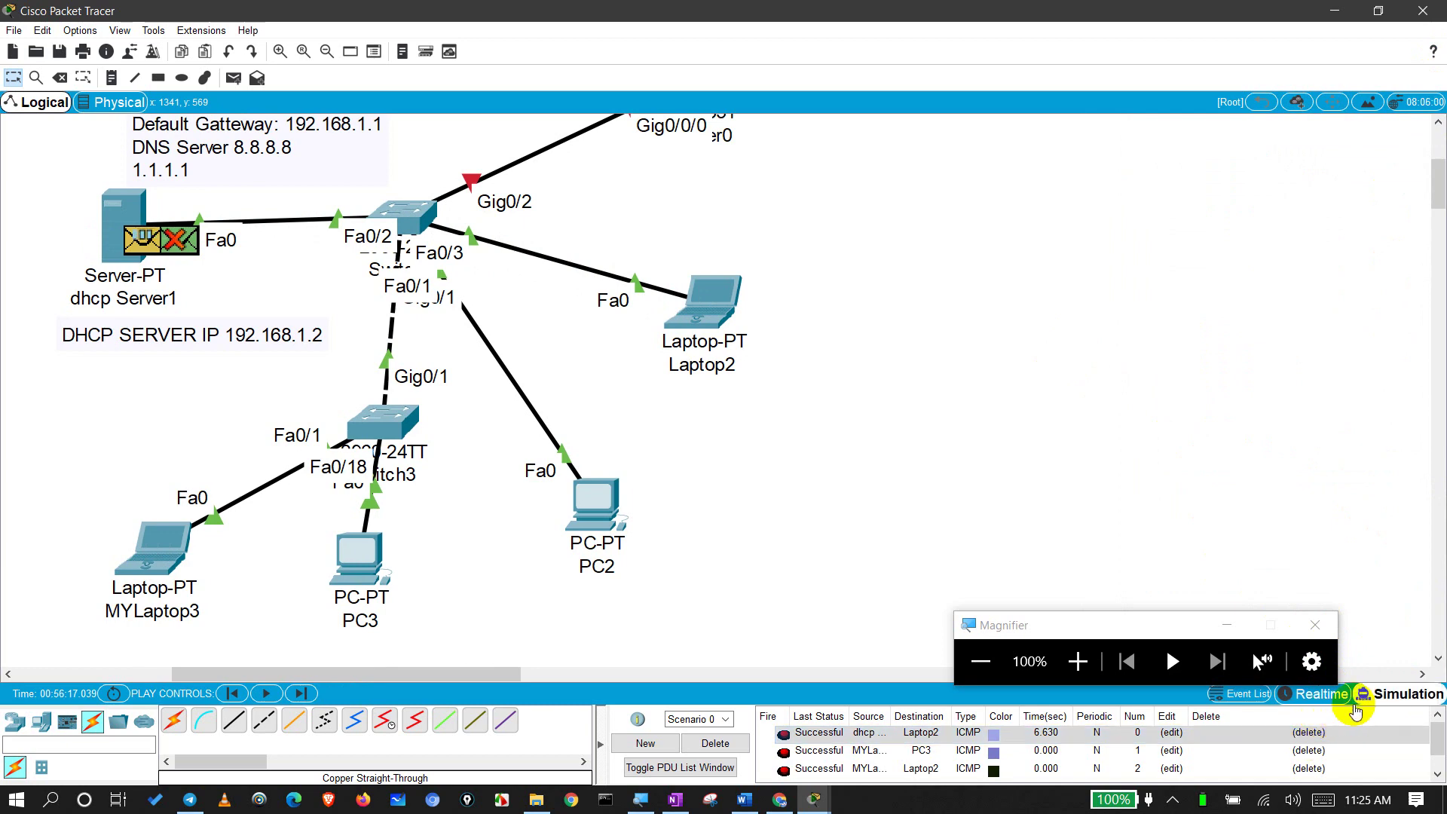
scroll(1043, 400, up, 2)
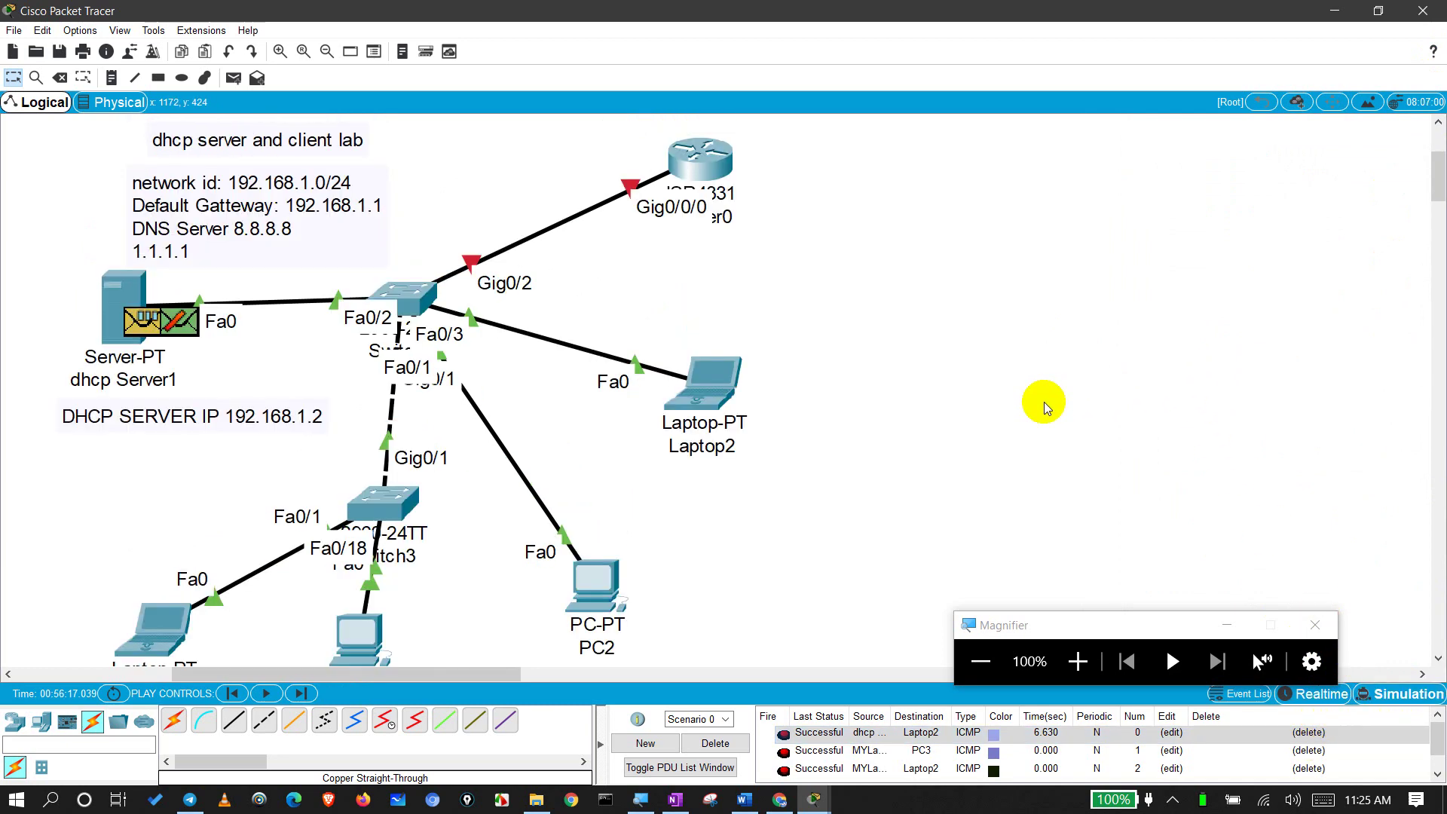
click(1318, 694)
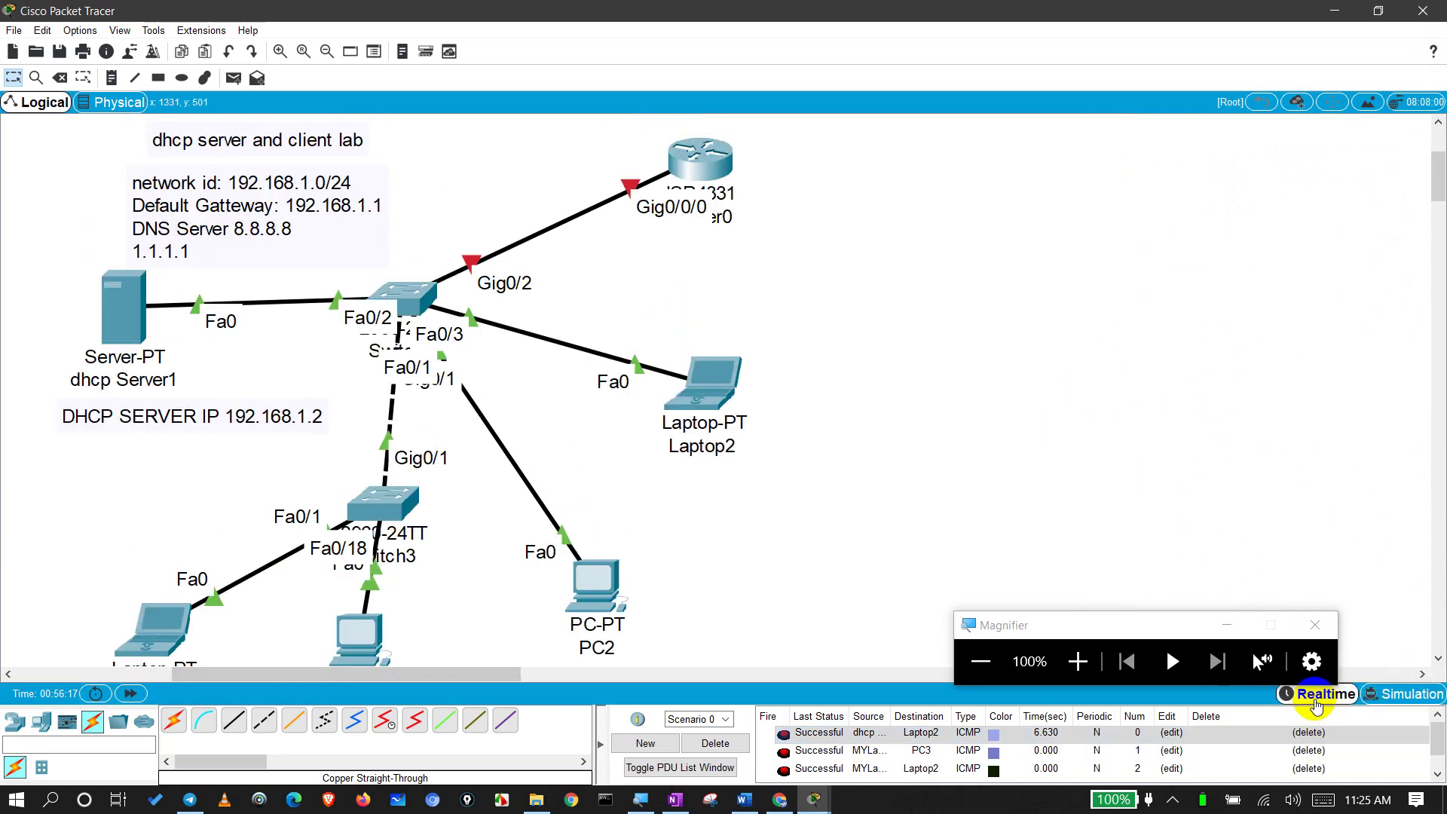
scroll(1015, 402, down, 2)
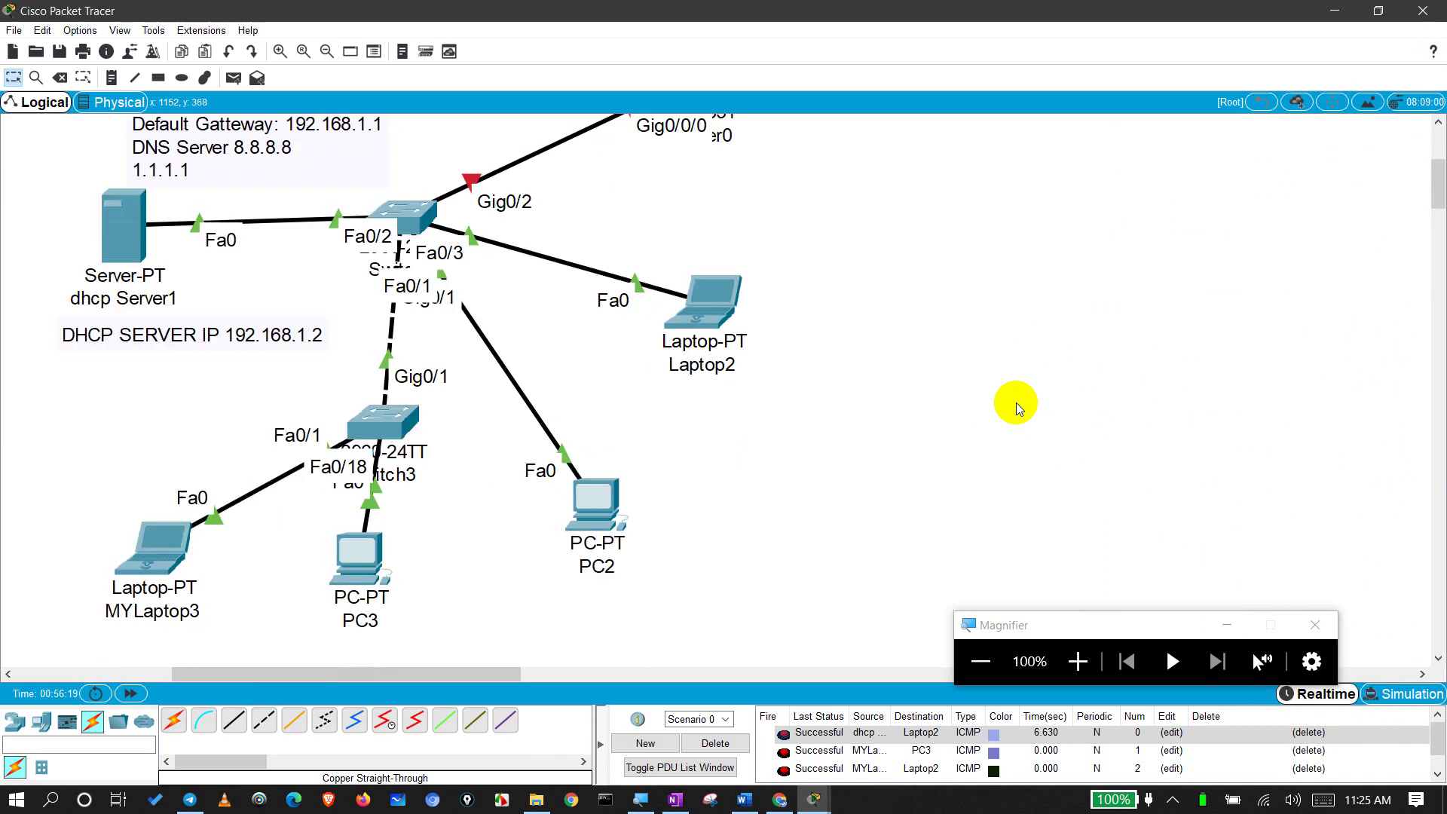
scroll(1016, 402, up, 2)
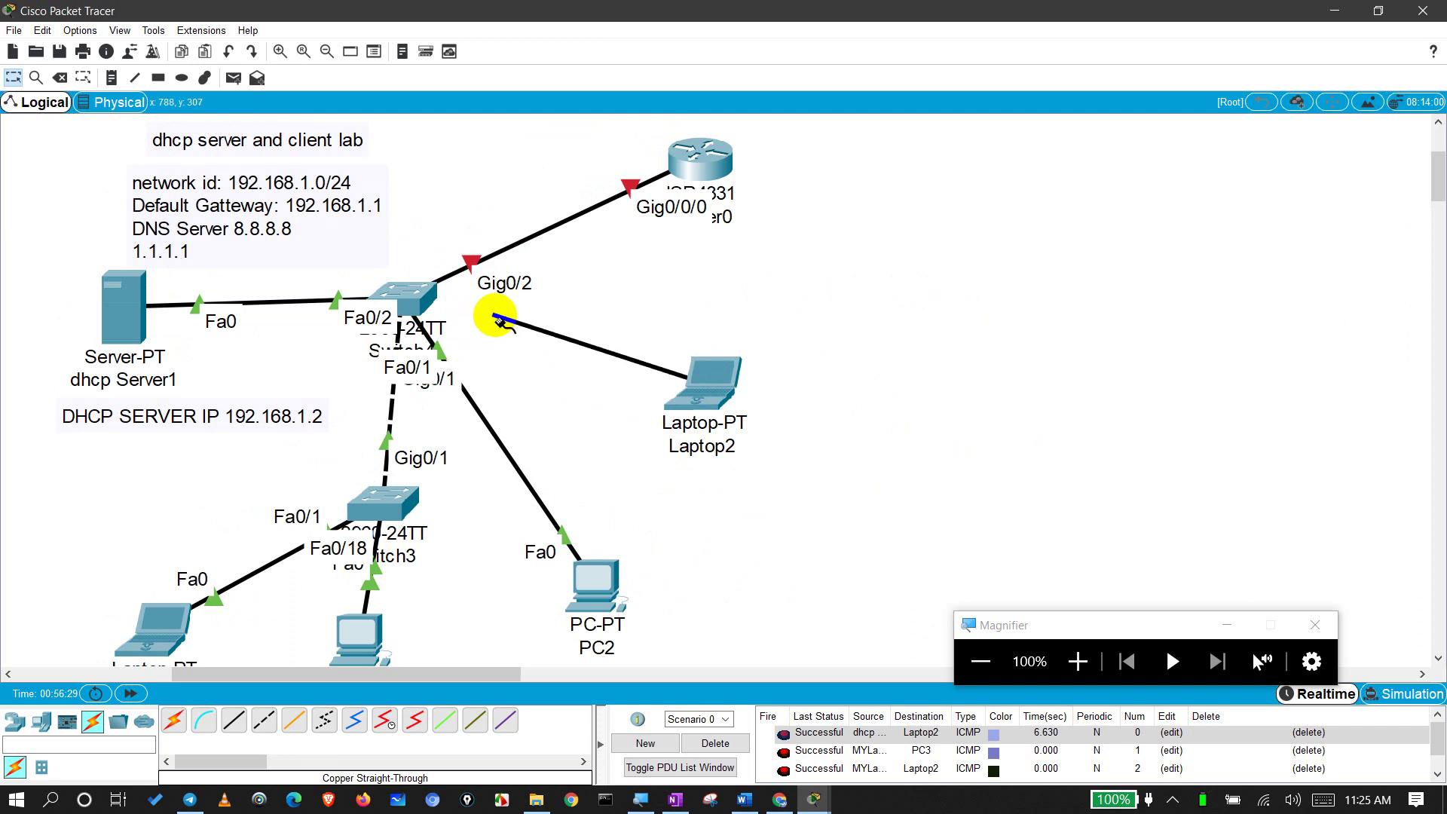
Step: Attach Laptop2's cable to FastEthernet0/3 on the switch
click(403, 297)
click(452, 328)
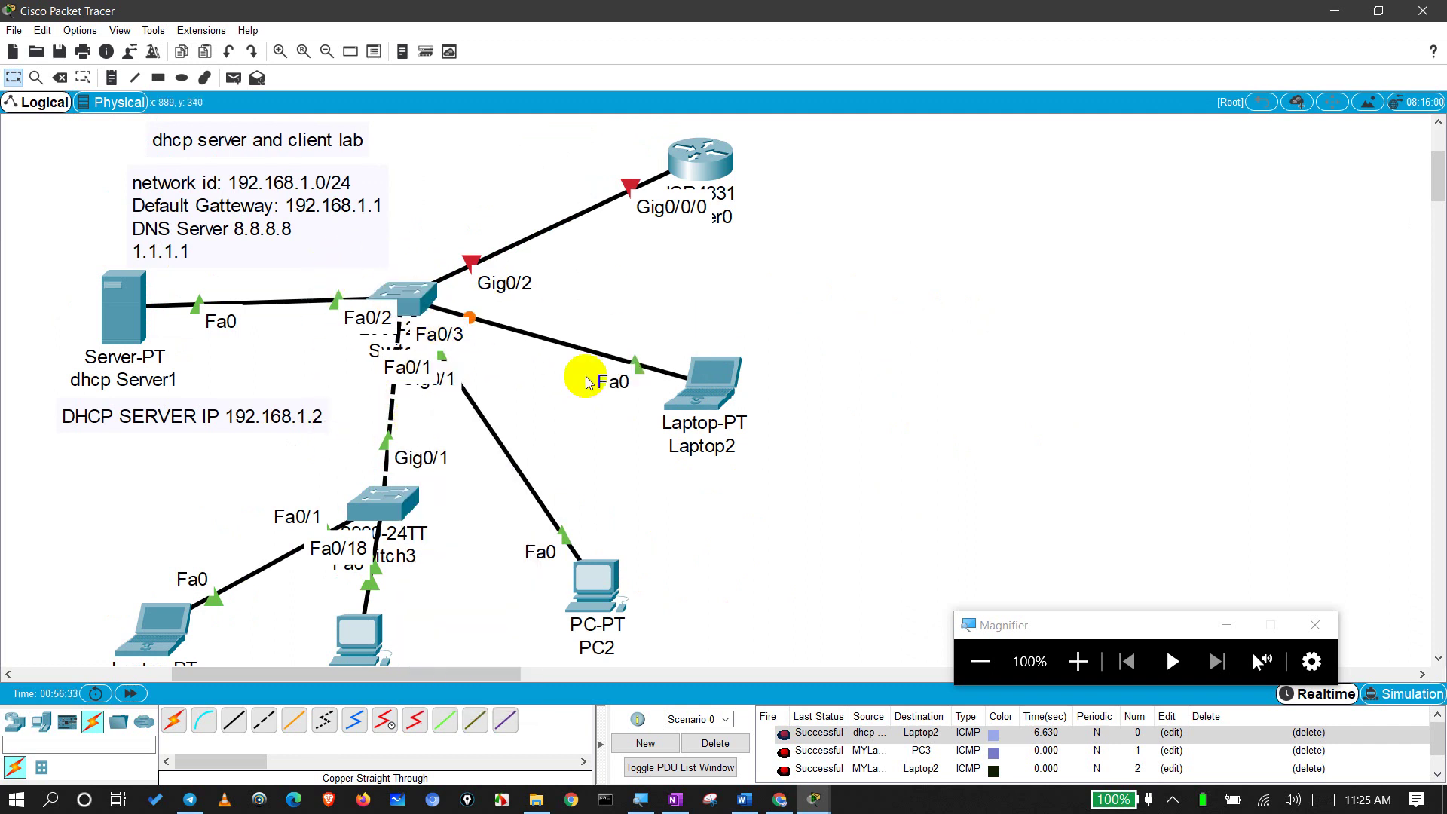
drag(912, 281, 929, 343)
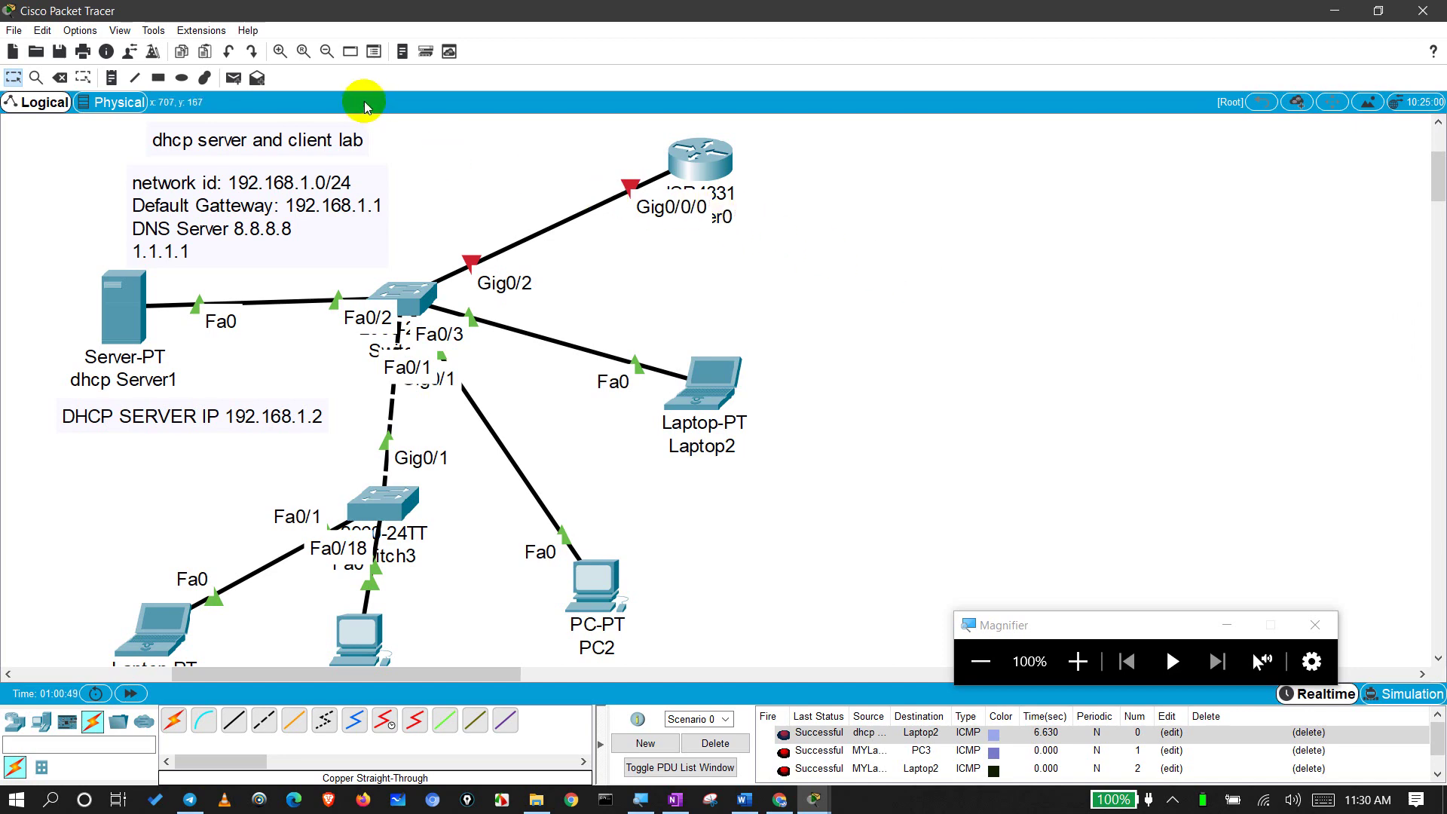
Step: Start a canvas note beside Router0 listing enable, config terminal and interface gig0/0/0
click(706, 159)
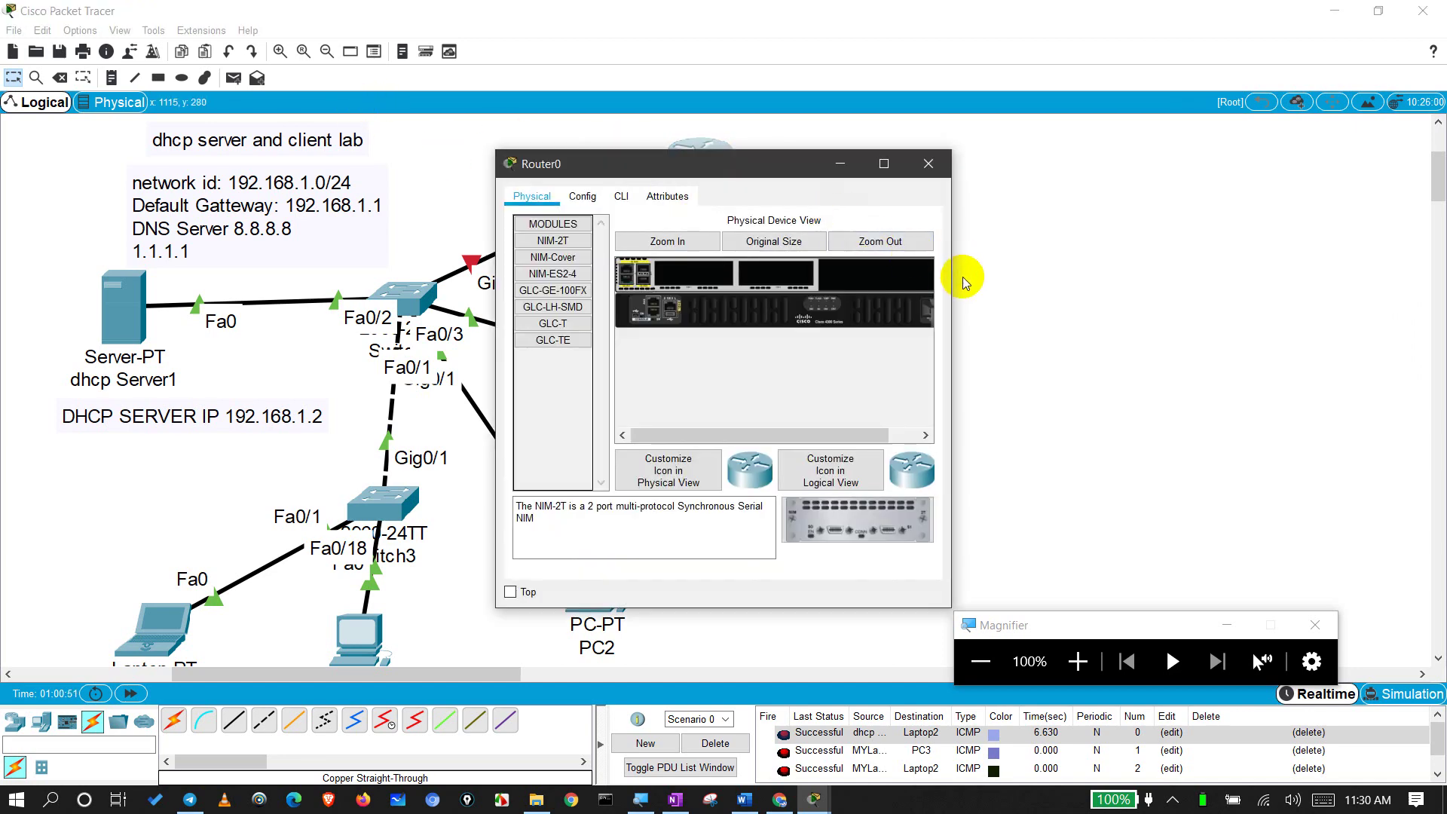
drag(953, 285, 1010, 294)
click(983, 161)
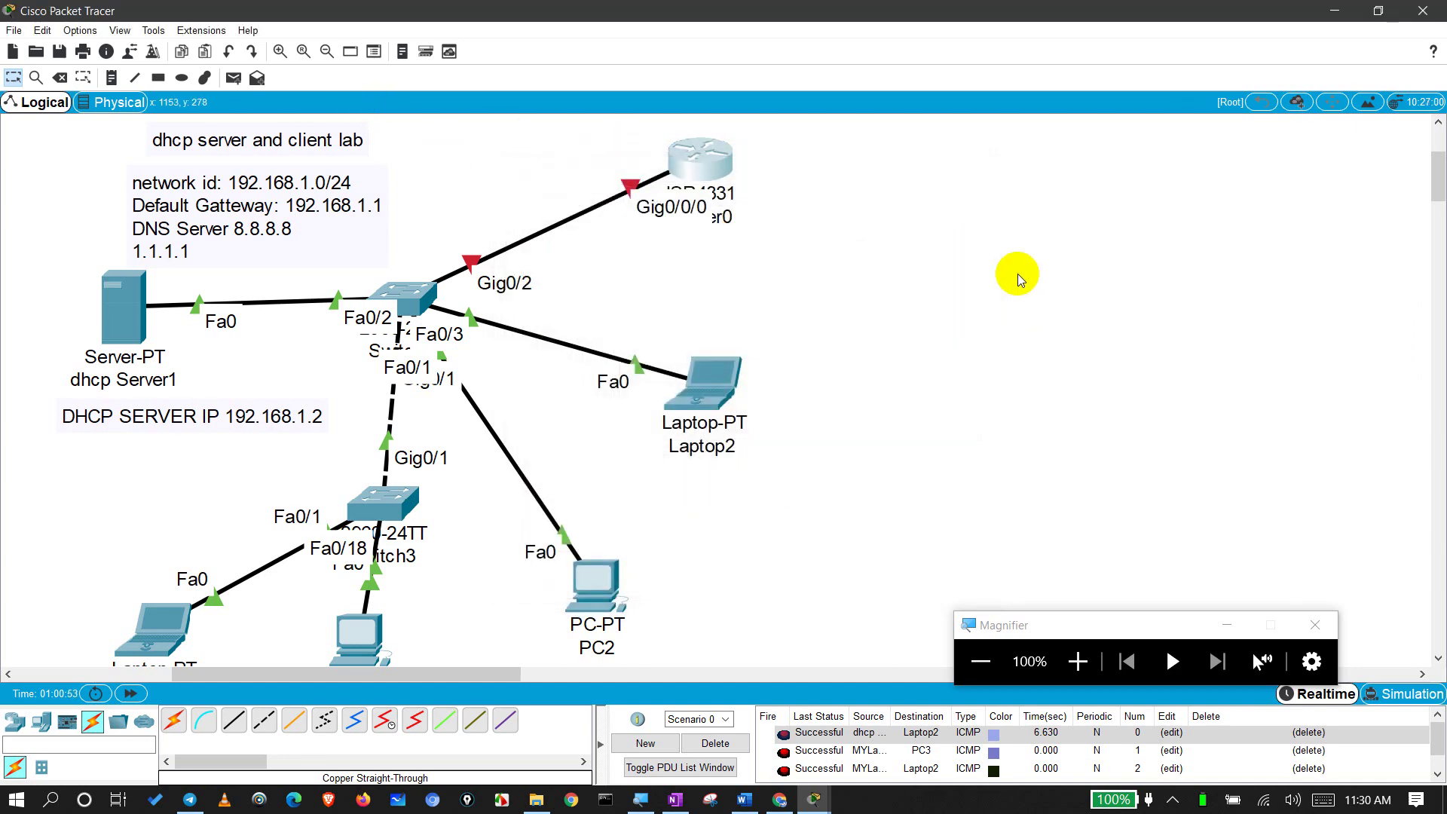
click(111, 78)
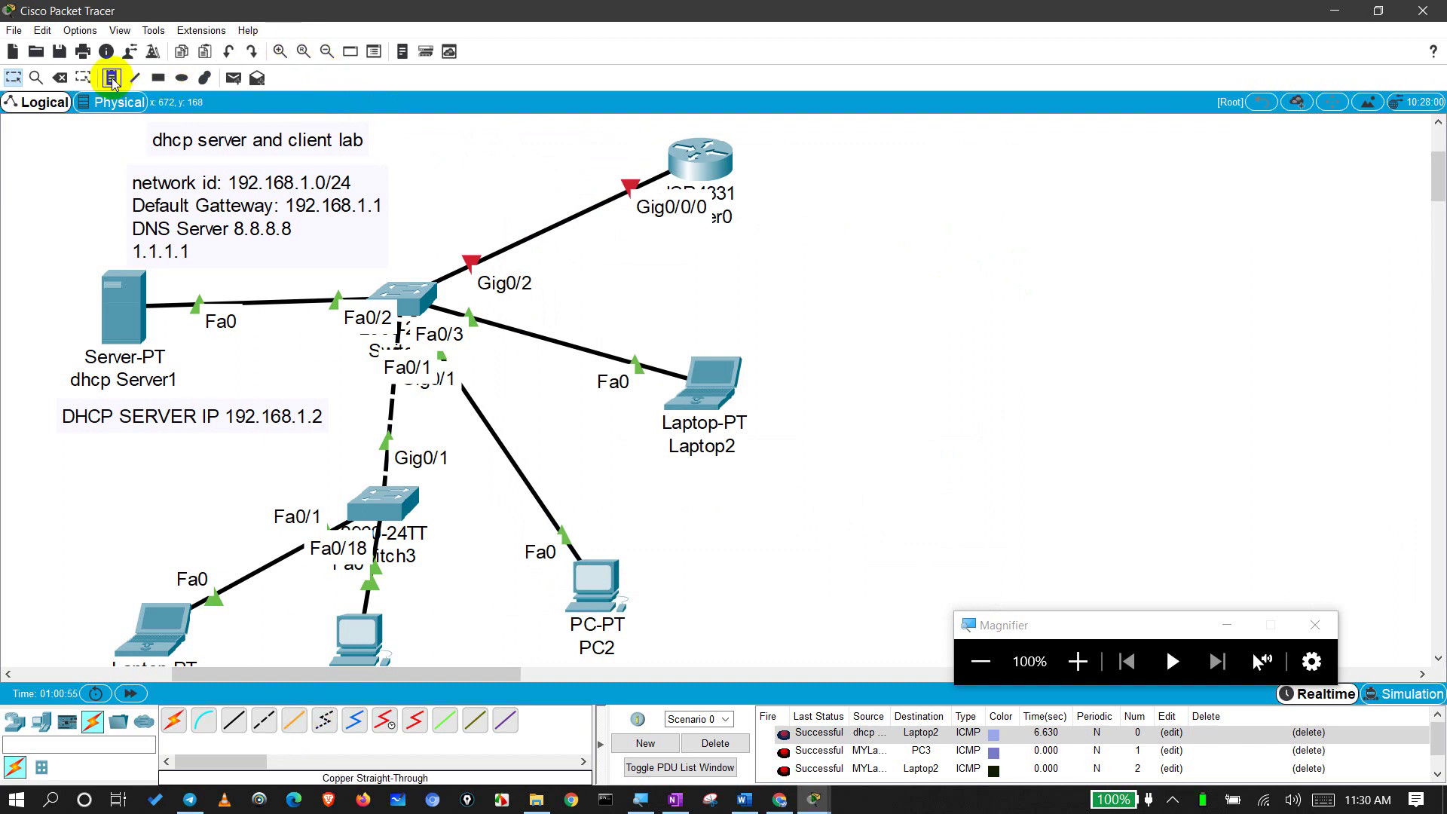
click(817, 171)
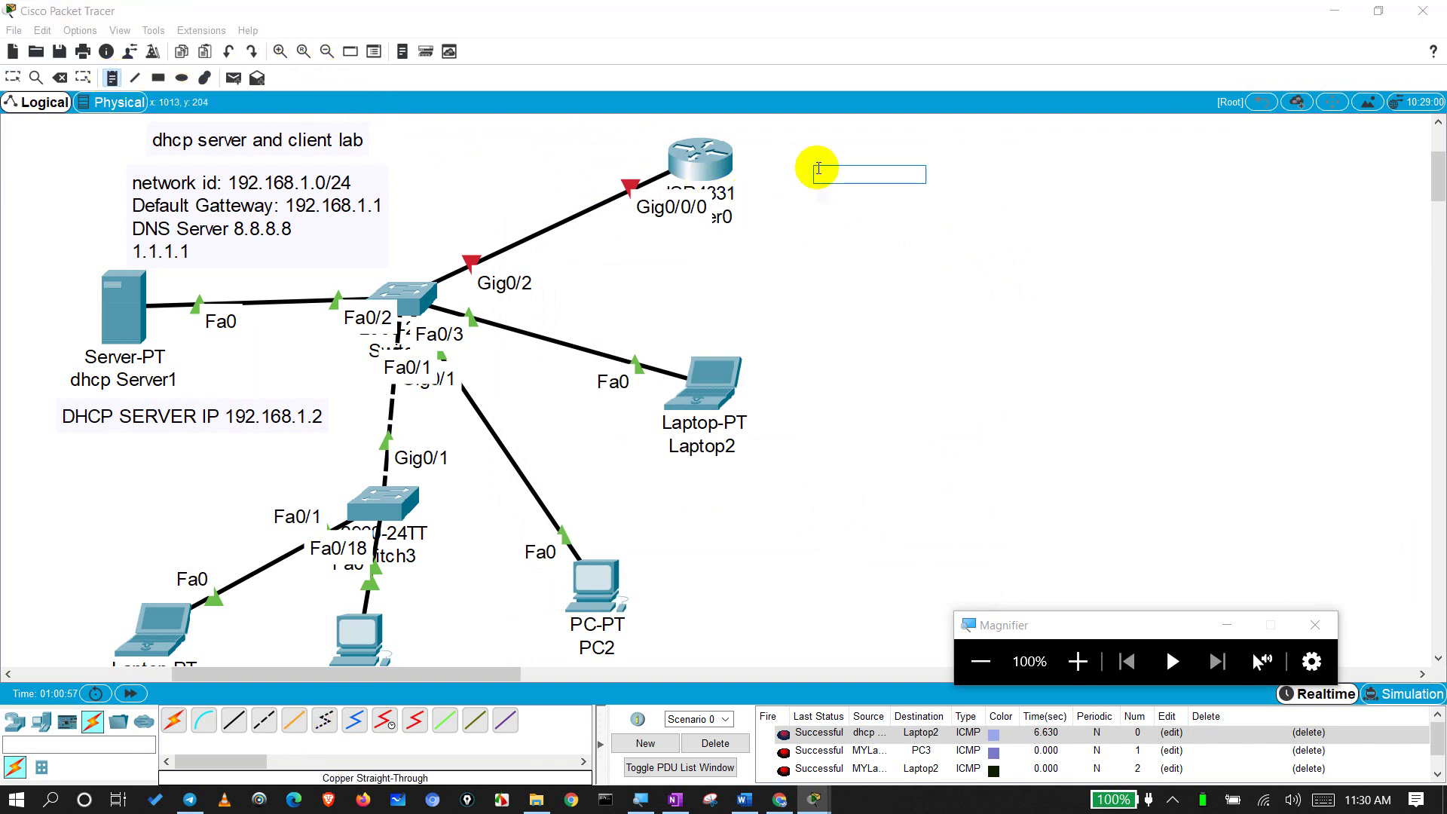
text(enable)
key(Return)
text(config terminal)
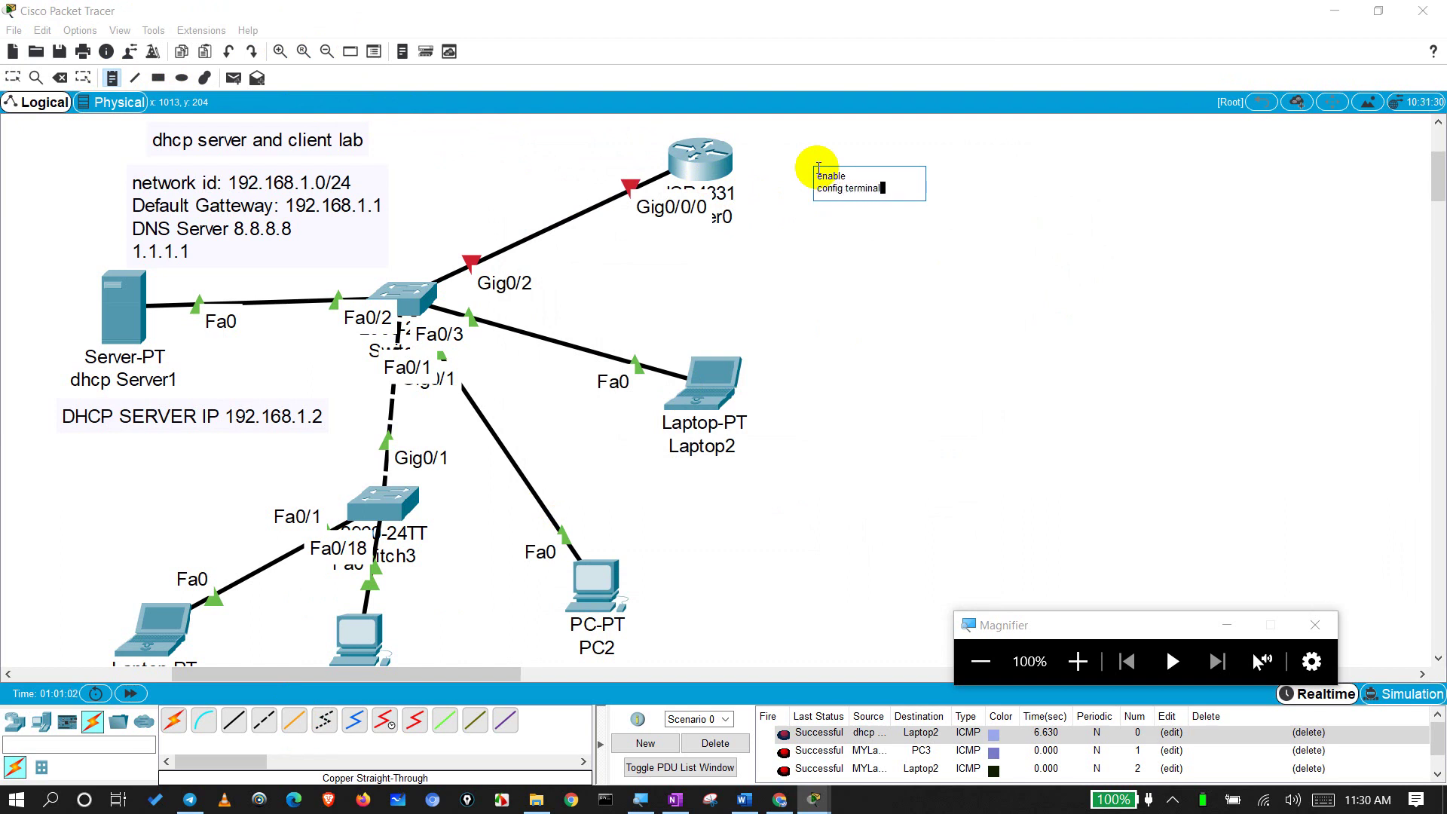
key(Return)
text(interface gig0/0/0)
Step: Add ip address dhcp, no shutdown, end and write lines, then finish the note
key(Return)
text(ip ad)
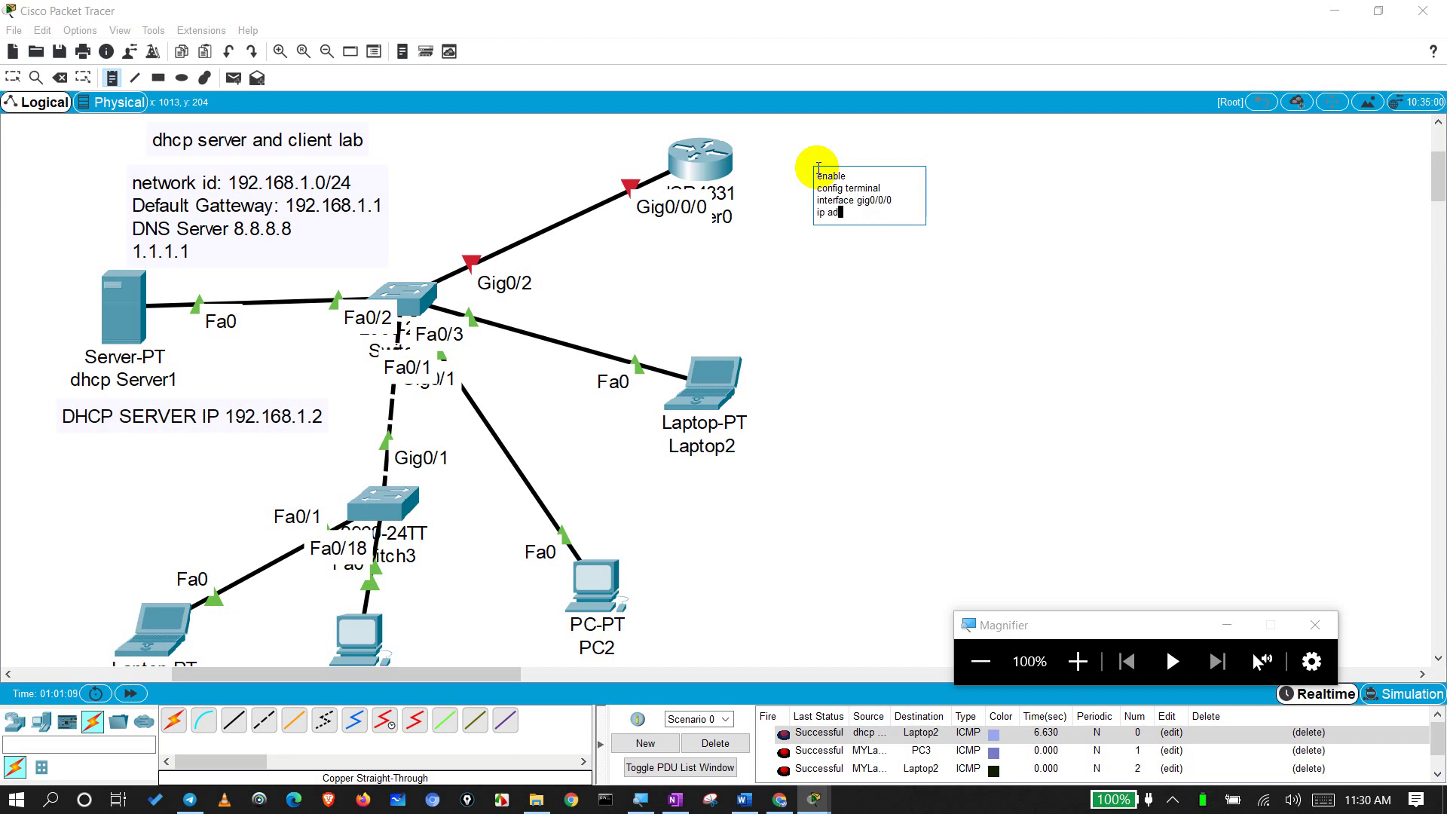
text(dress dhcp)
key(Return)
text(no shutdown)
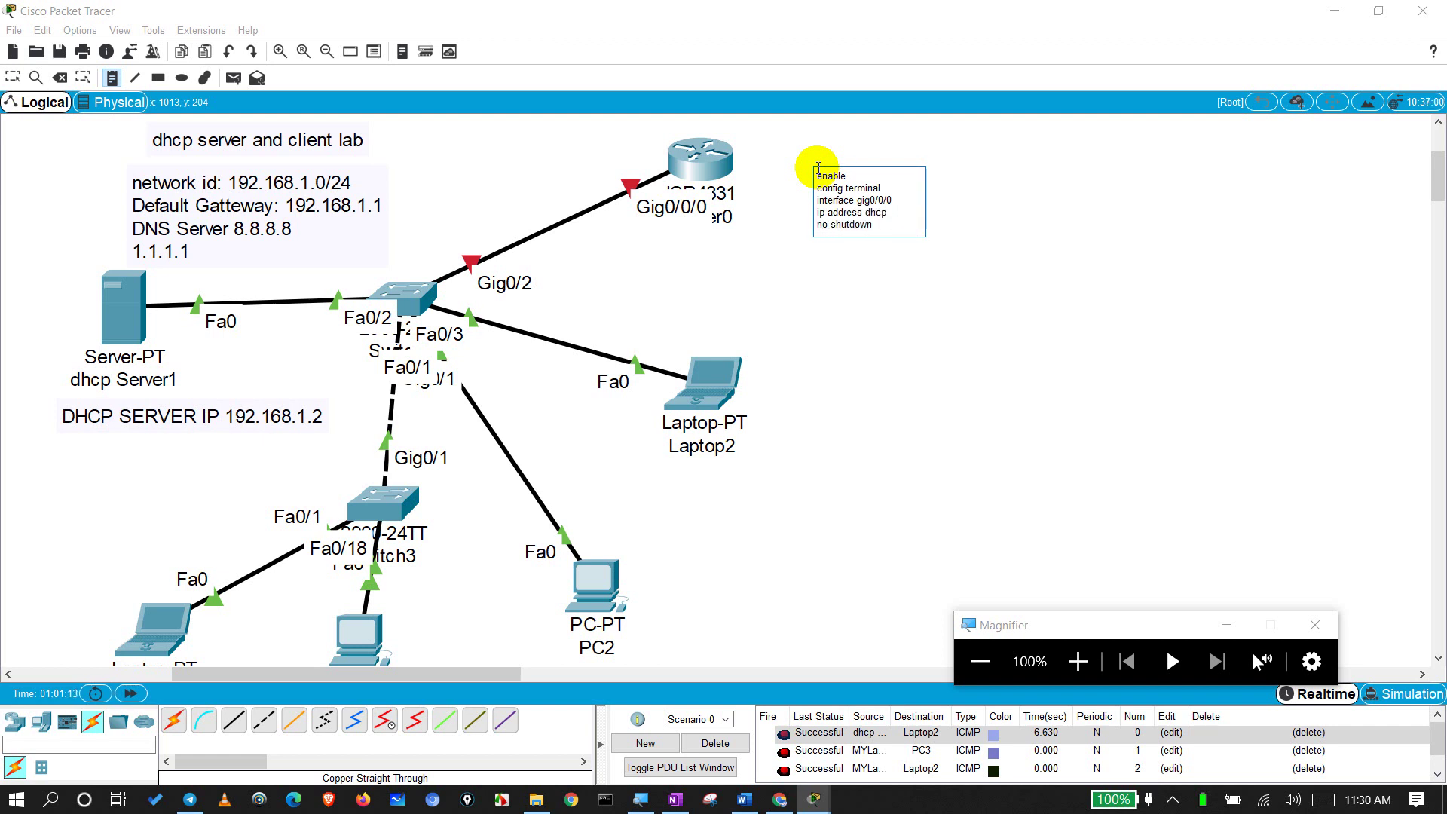
key(Return)
text(end)
key(Return)
key(Return)
text(write)
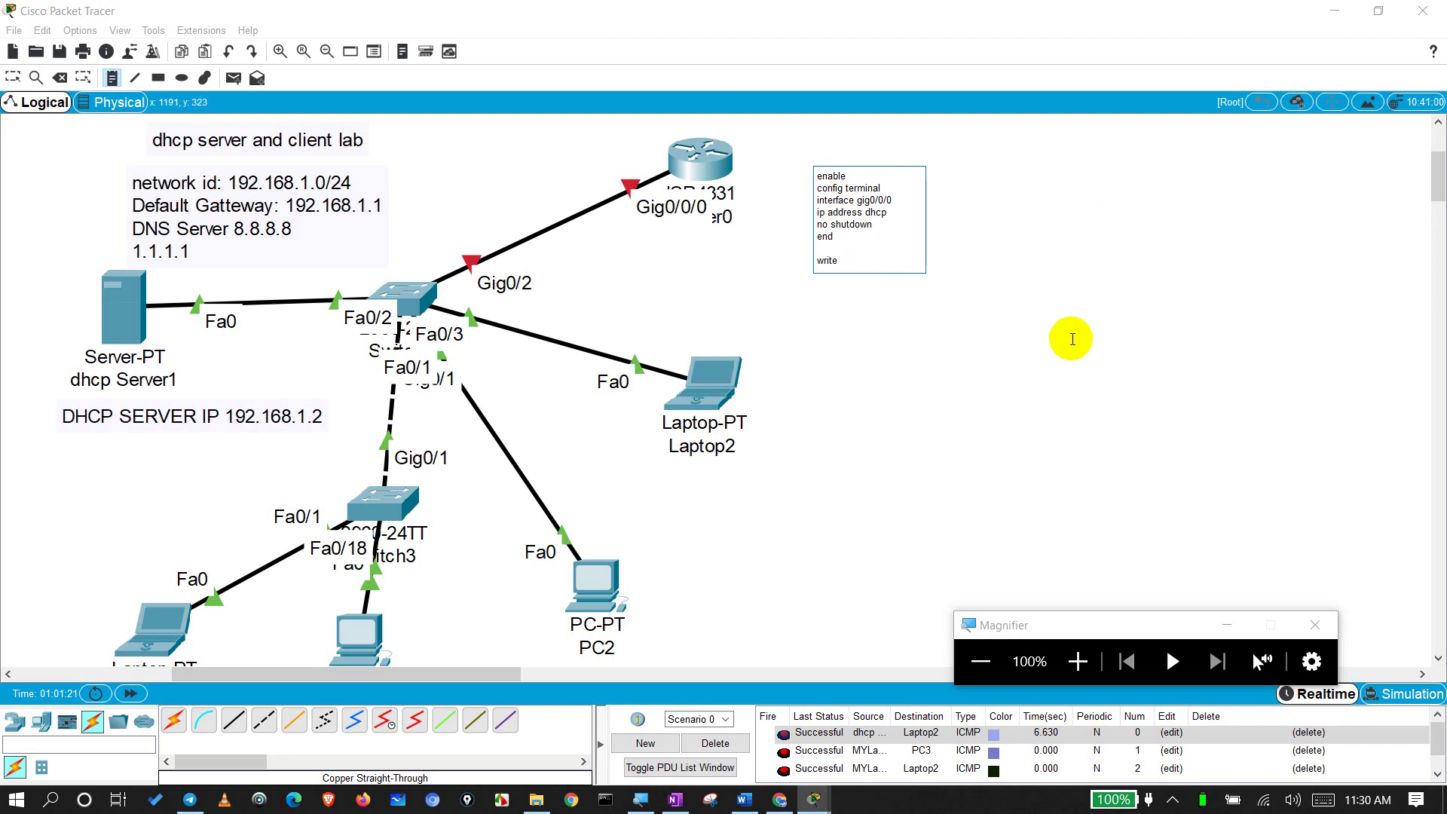
click(1070, 340)
key(Escape)
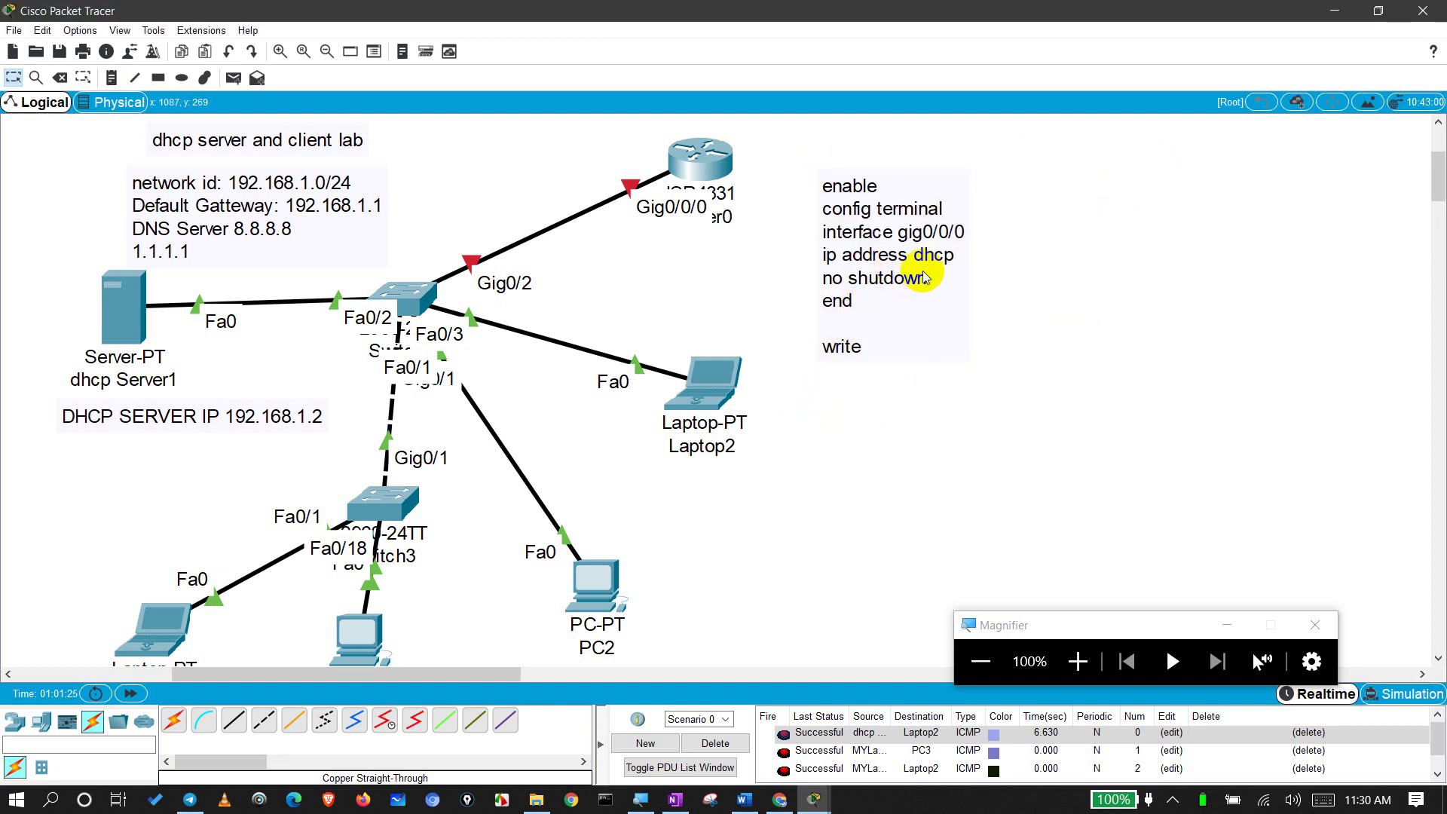
drag(904, 263, 887, 229)
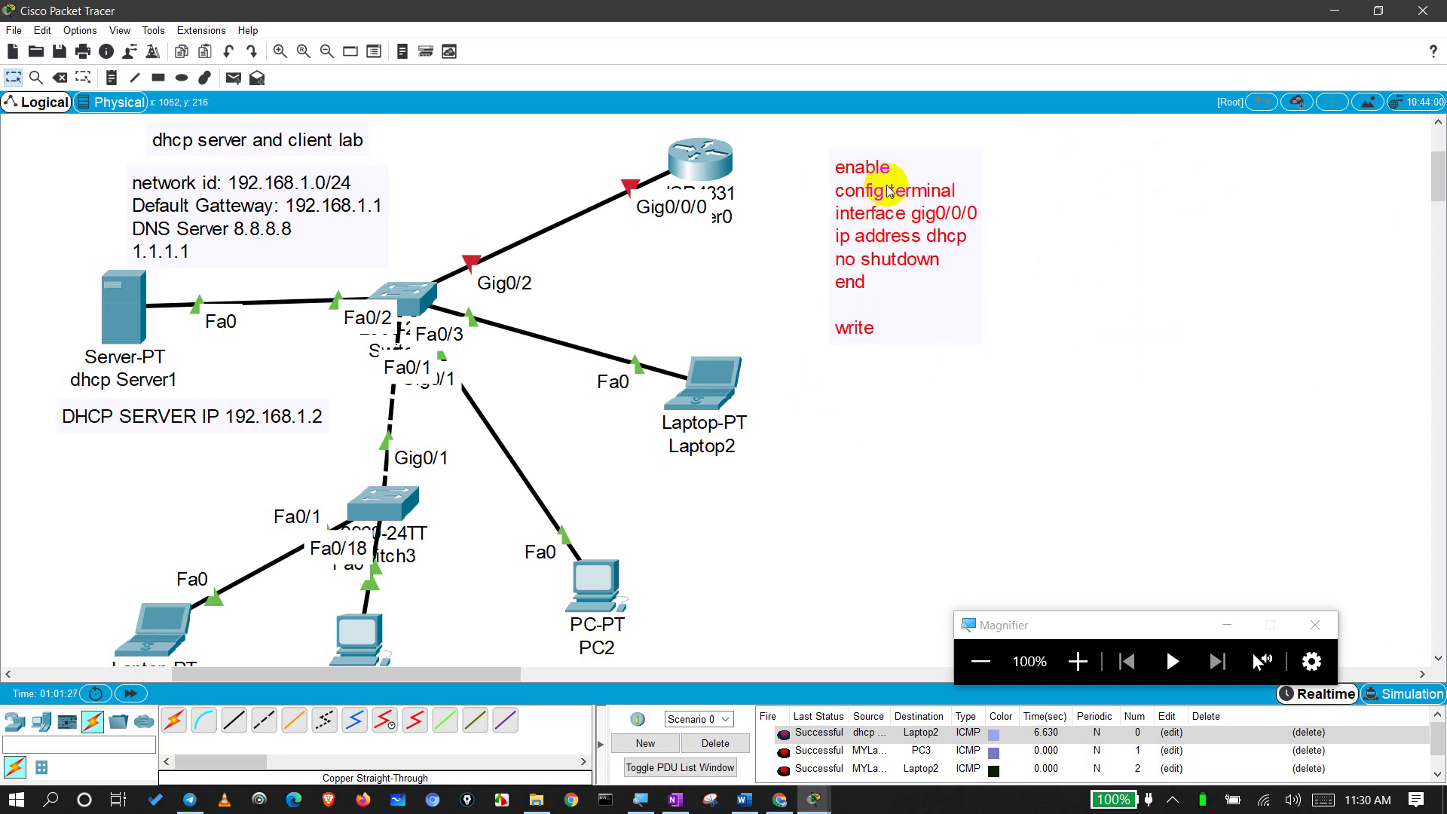
drag(1063, 188, 796, 353)
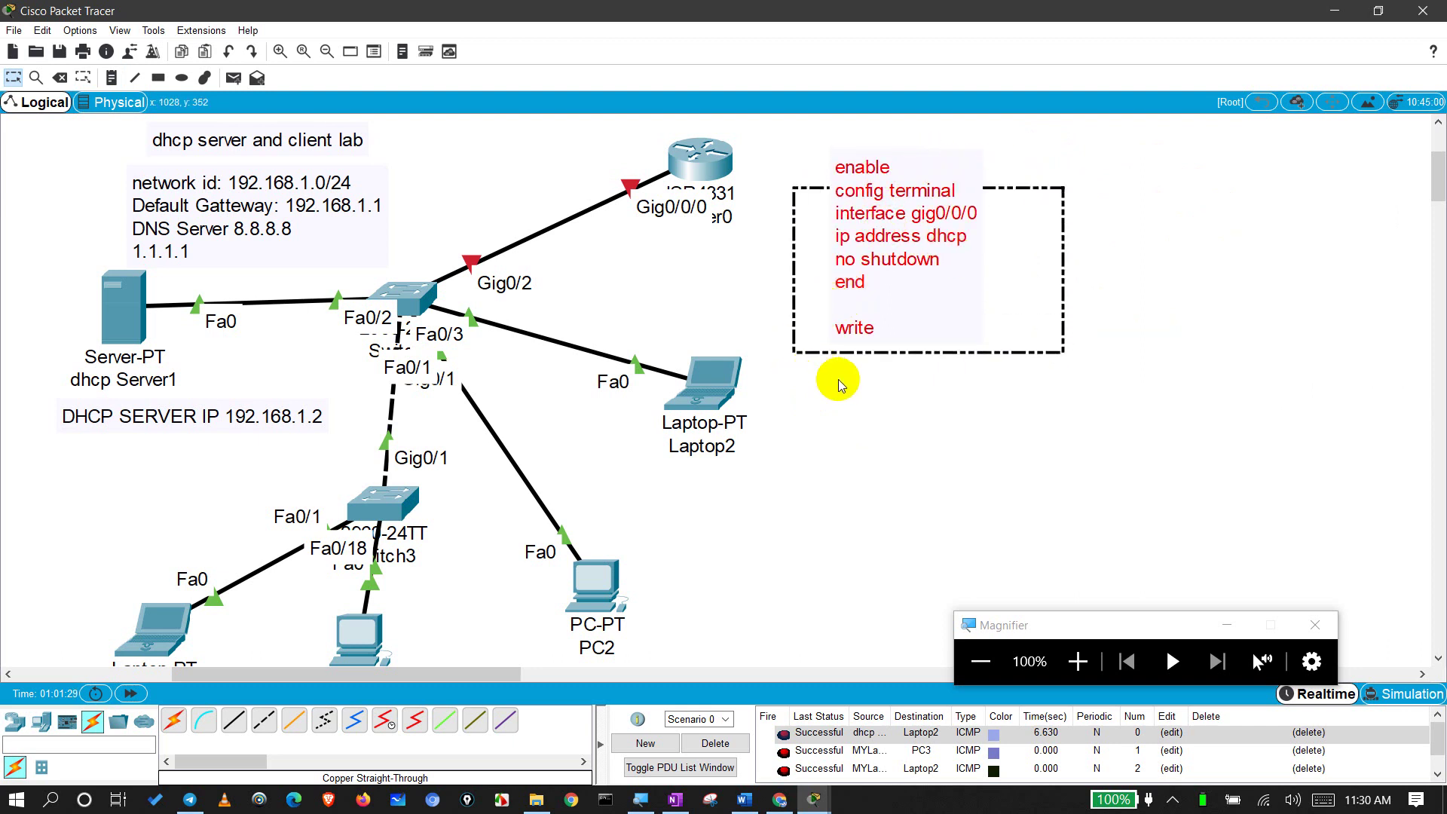
click(850, 383)
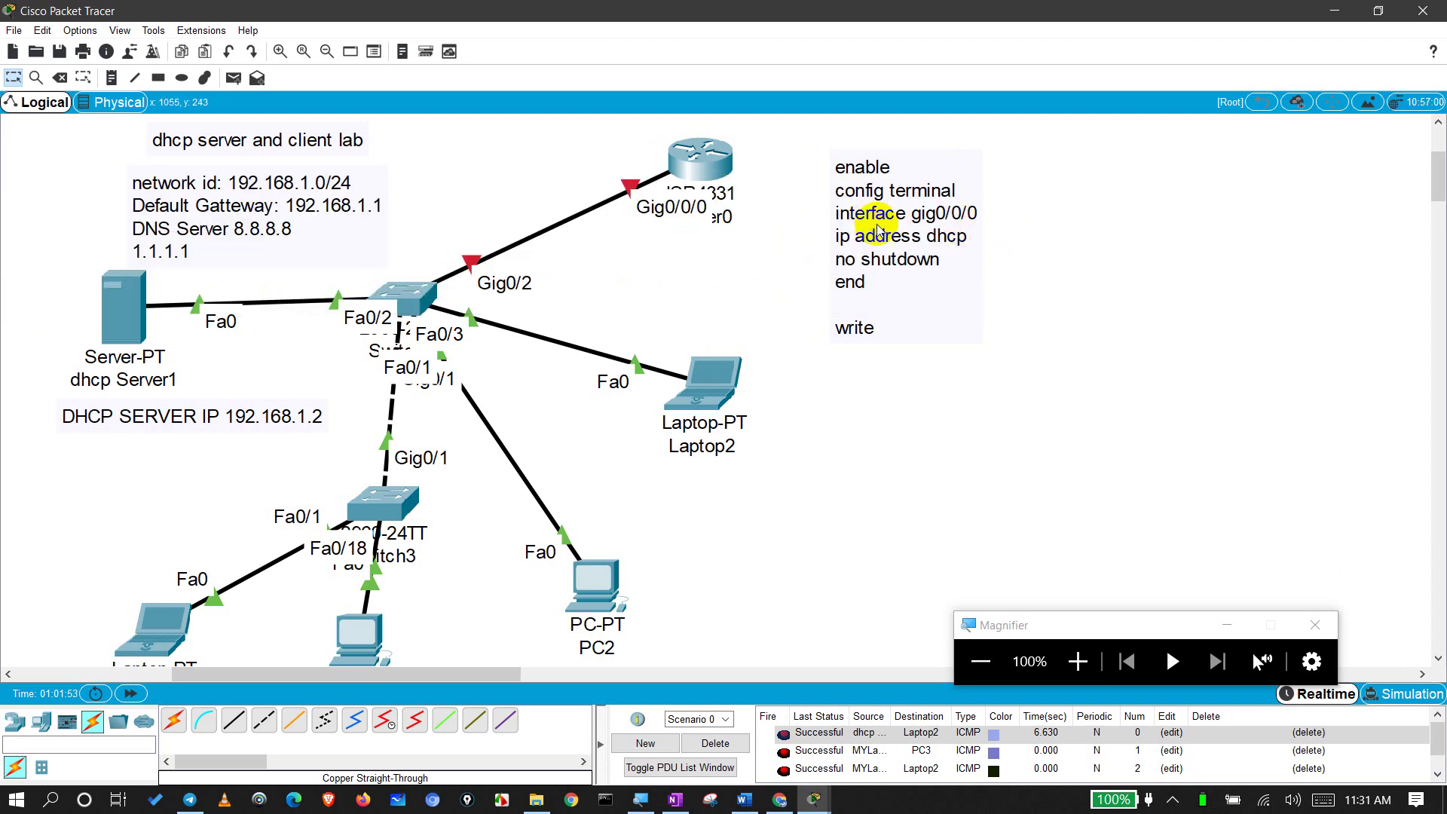
Step: Change the note's ip address dhcp line to ip address 192.168.1.1 with a 255.255.255.0 mask
drag(878, 230, 894, 250)
double_click(894, 250)
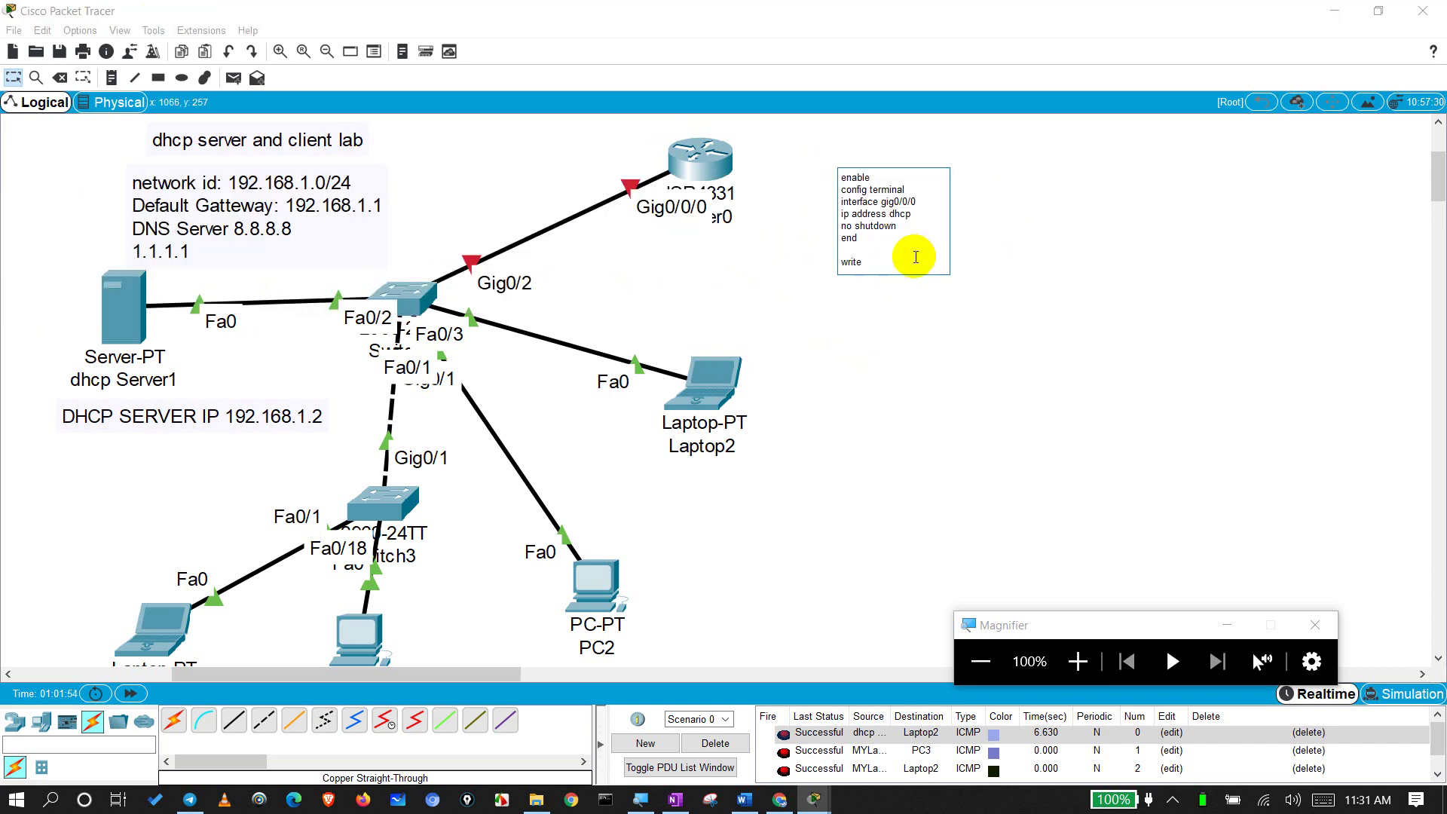
click(923, 219)
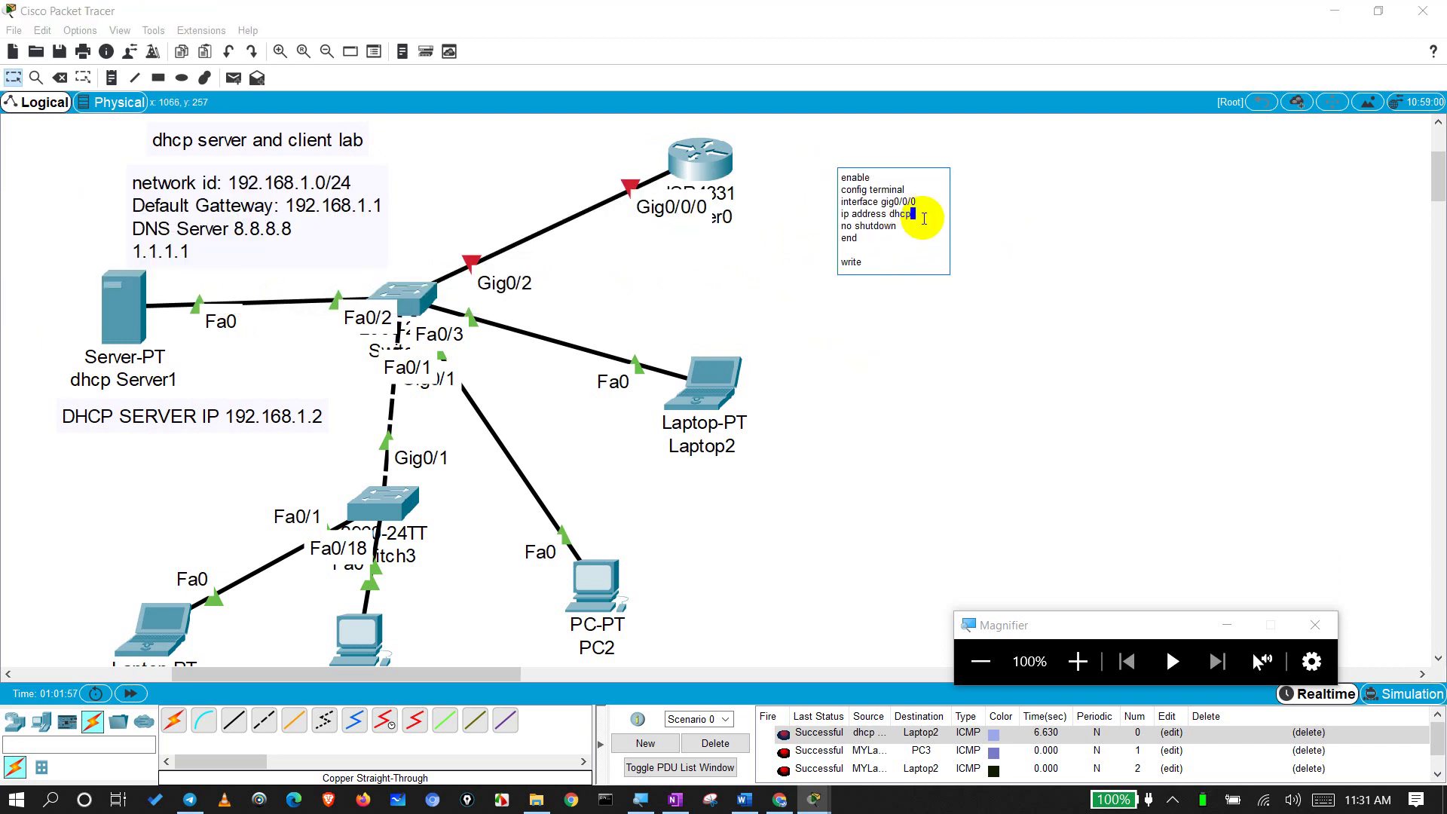
key(BackSpace)
key(BackSpace)
key(BackSpace)
key(BackSpace)
key(BackSpace)
key(BackSpace)
key(BackSpace)
key(BackSpace)
key(BackSpace)
key(BackSpace)
key(BackSpace)
key(BackSpace)
text(address 192.168.1.1 2255.255.255)
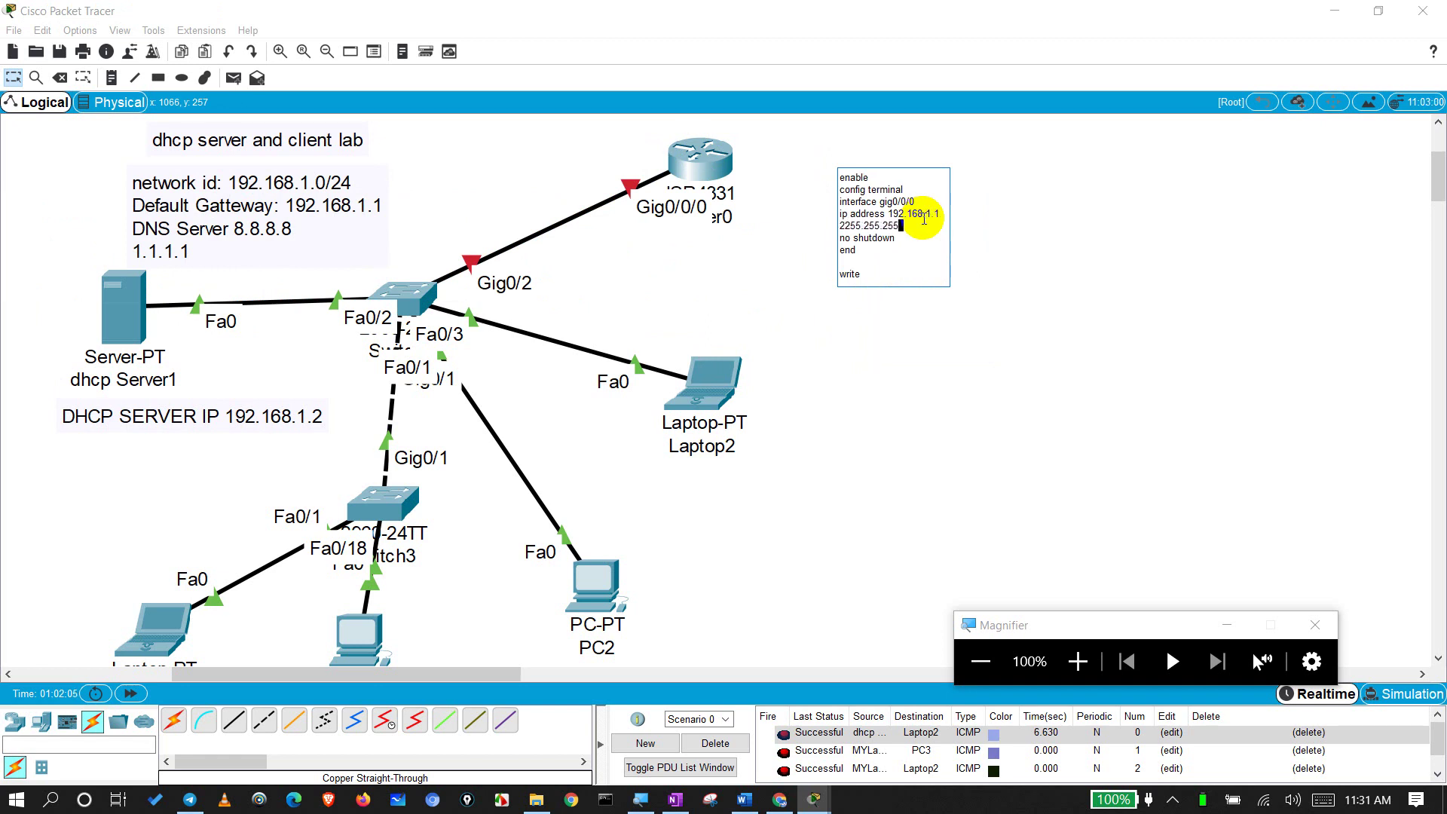
text(2255.0)
click(979, 380)
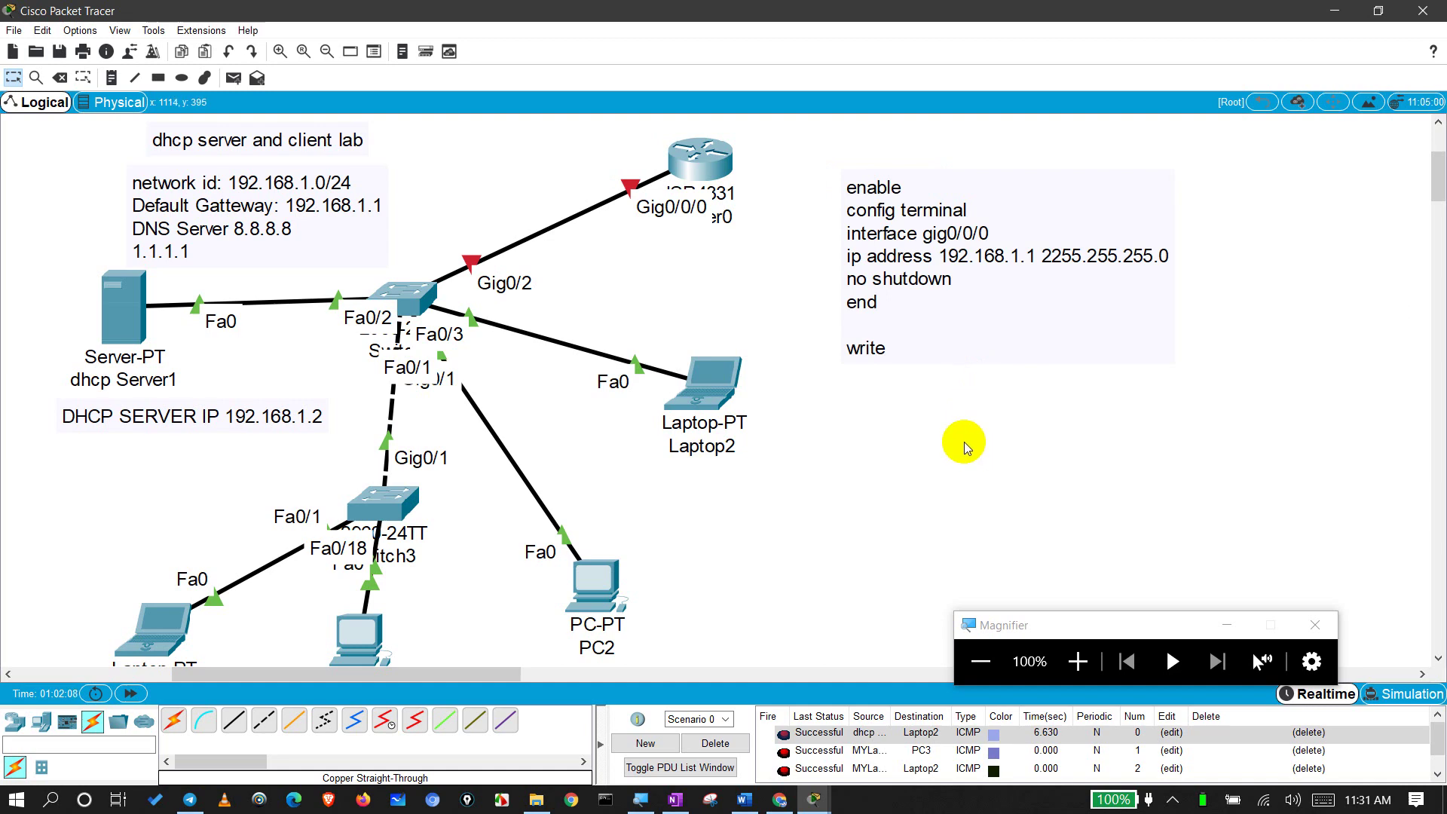
Step: Open Router0's configuration window, move it aside and widen it
click(717, 162)
drag(743, 168, 333, 193)
drag(532, 396, 803, 415)
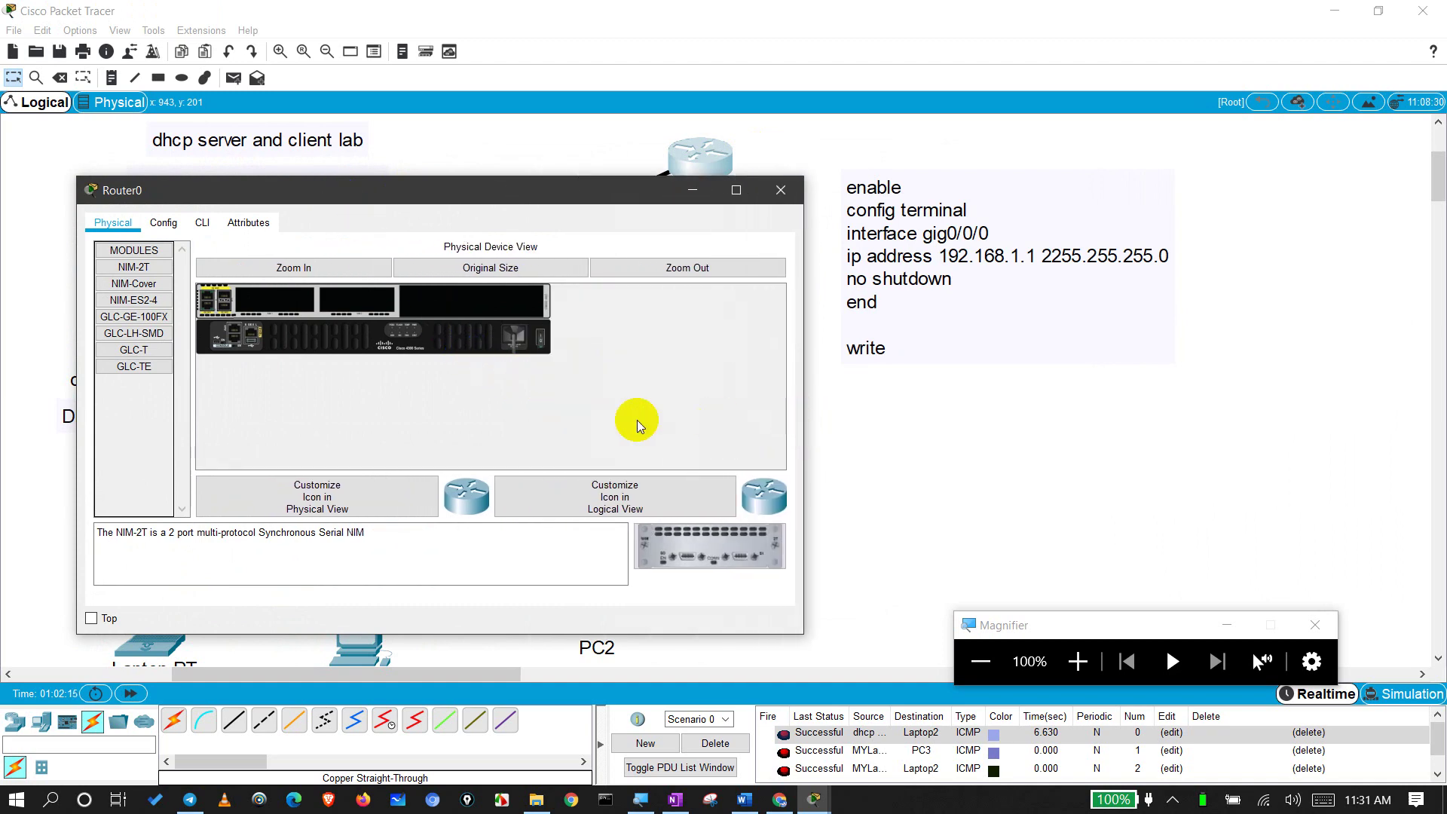
Step: In Router0's CLI, decline the initial configuration dialog and try enable, conf t and end
click(201, 223)
text(no)
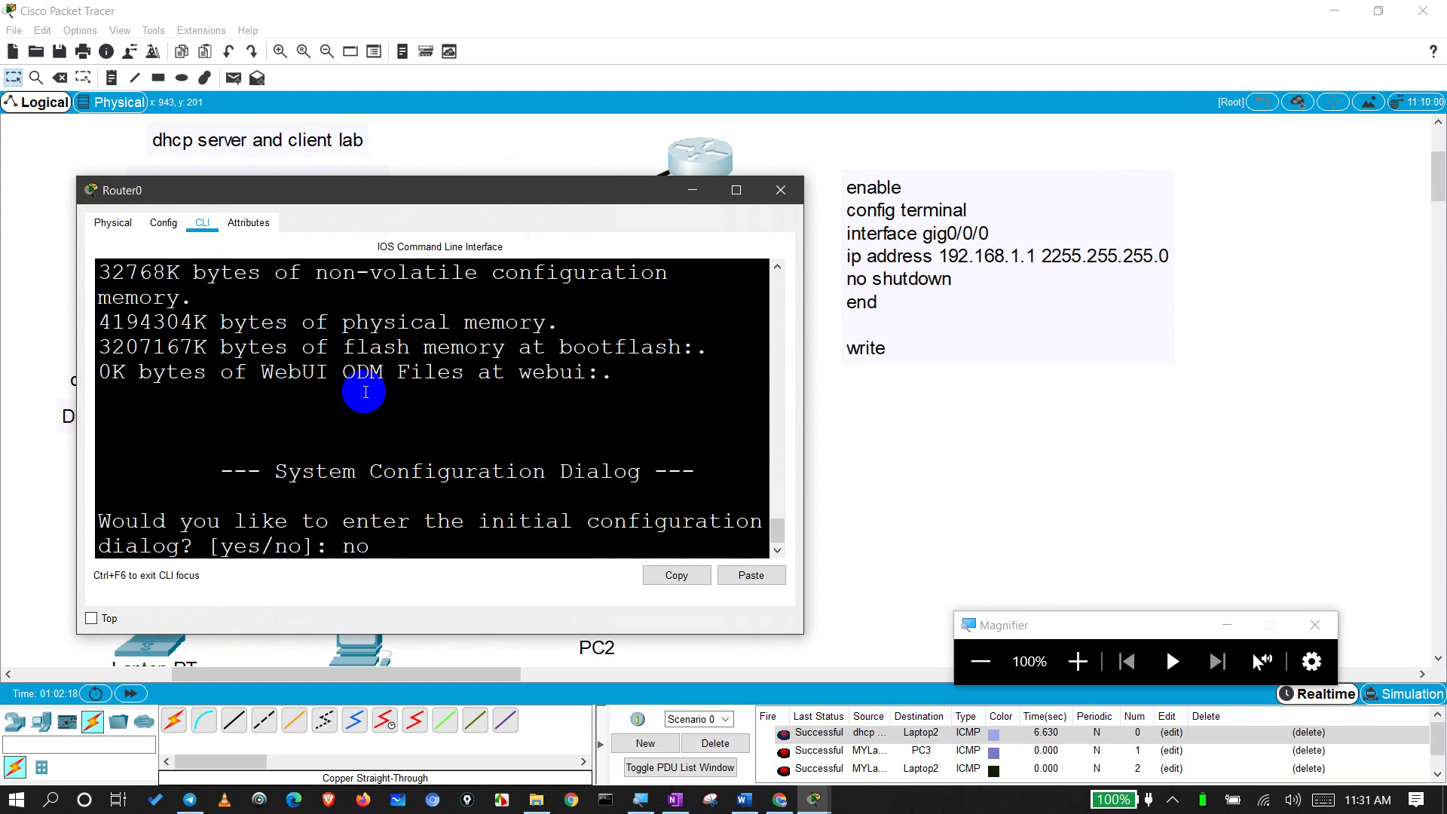
key(Return)
key(Return)
key(Return)
text(e)
key(Return)
text(en)
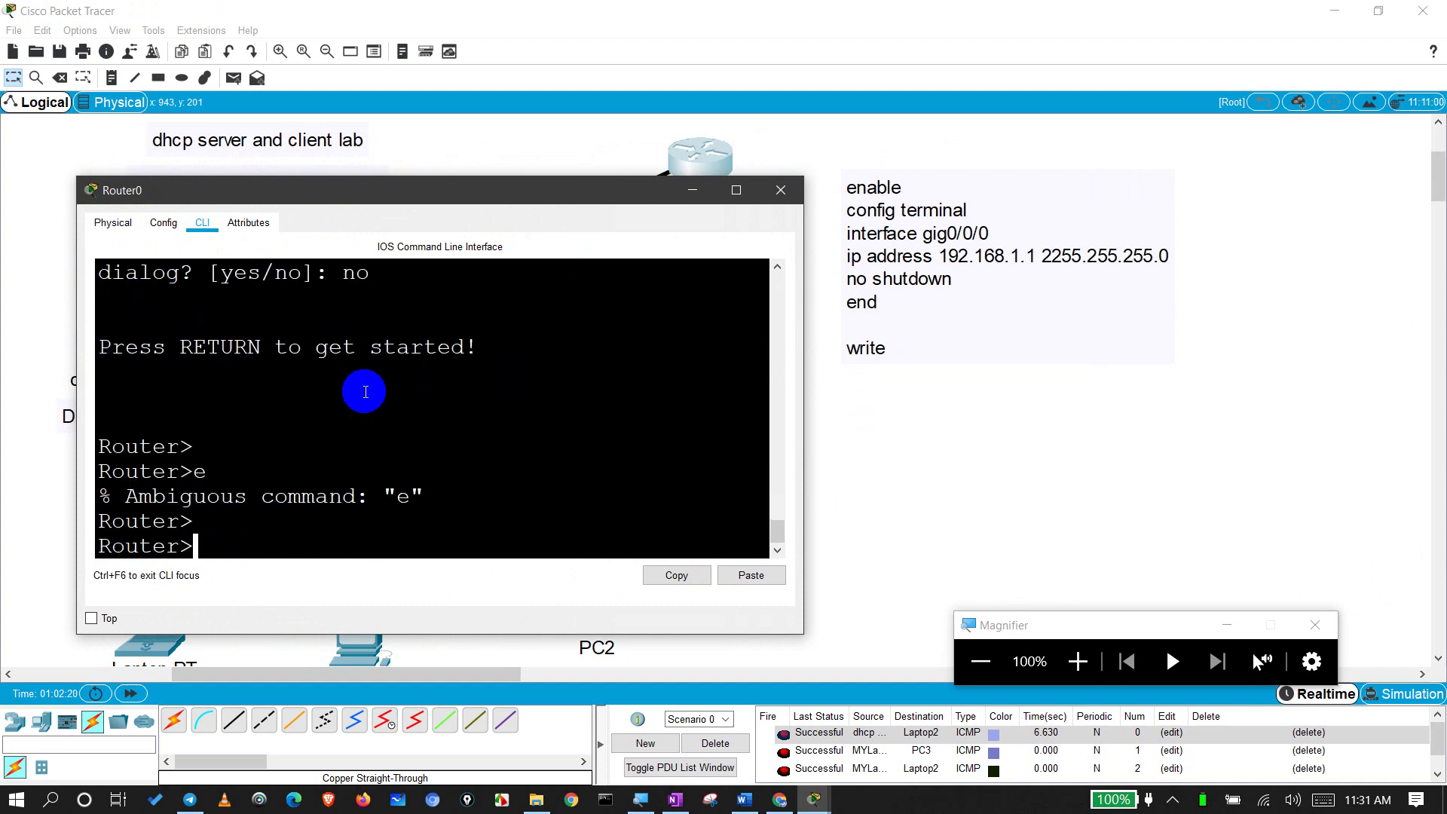
key(Return)
text(conf t)
key(Return)
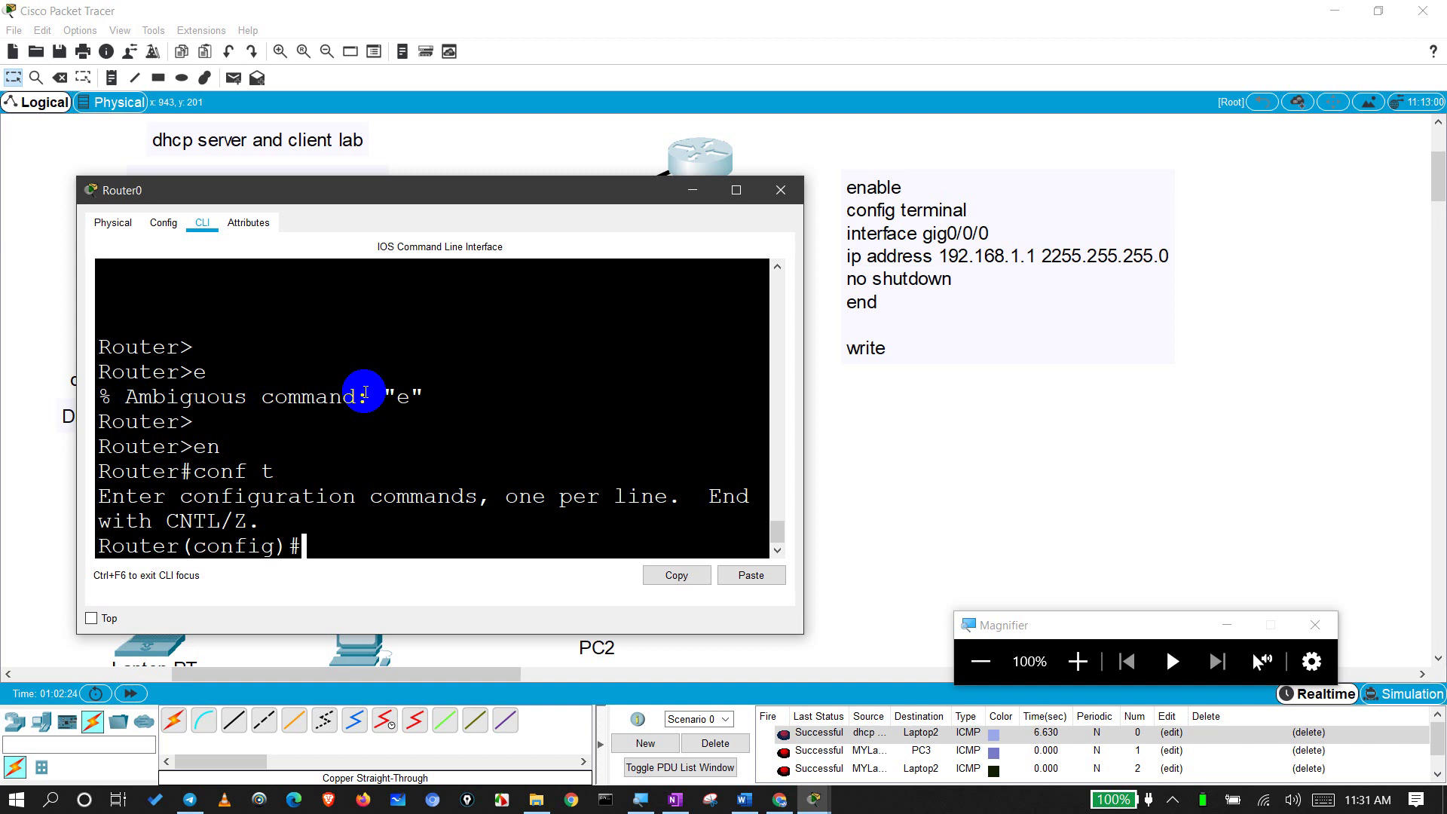
text(end)
key(Return)
key(Return)
text(exit)
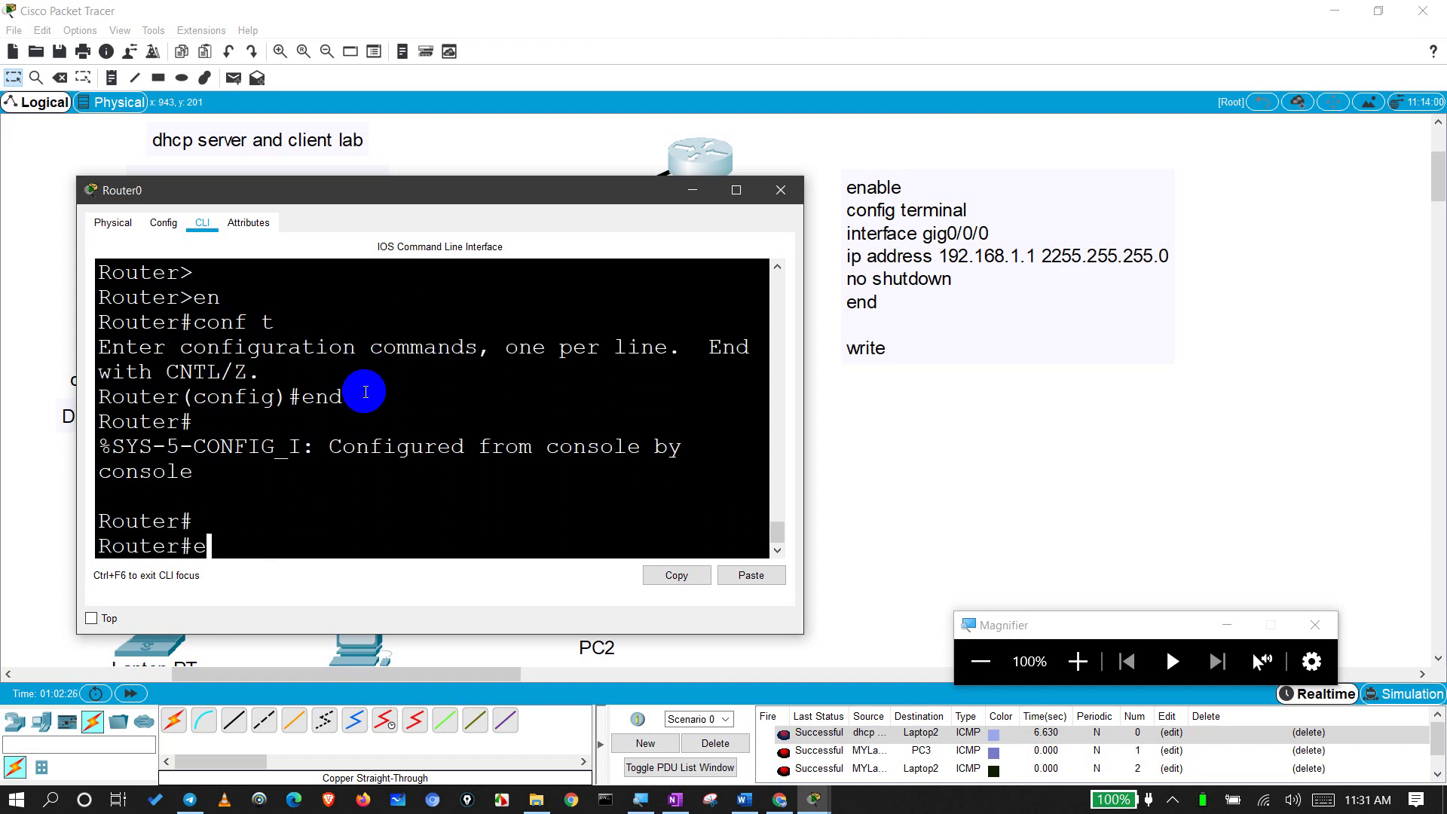
key(Return)
key(Return)
key(Return)
key(Return)
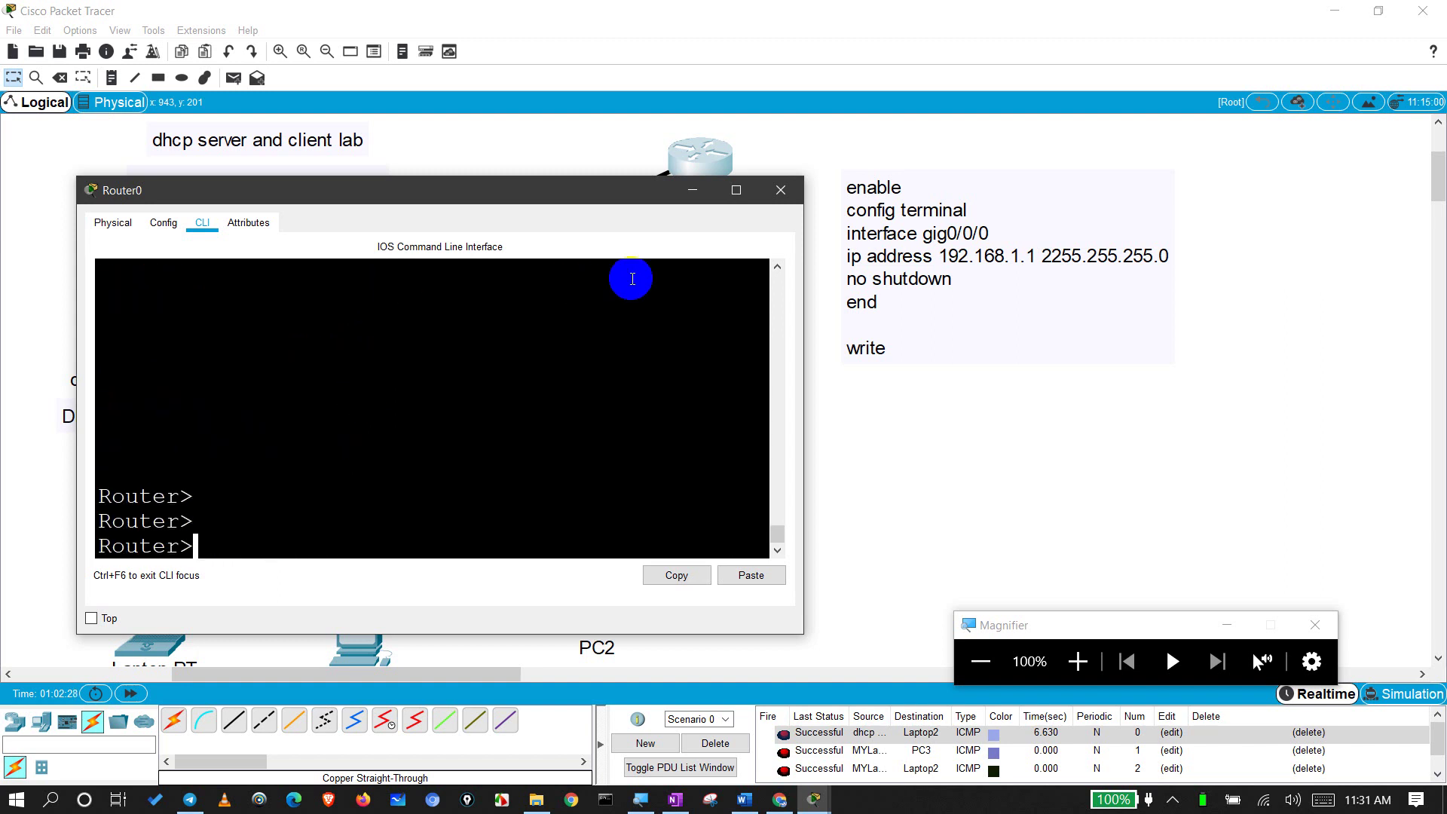
Step: Reopen Router0's window and enlarge its CLI console
click(781, 189)
click(689, 173)
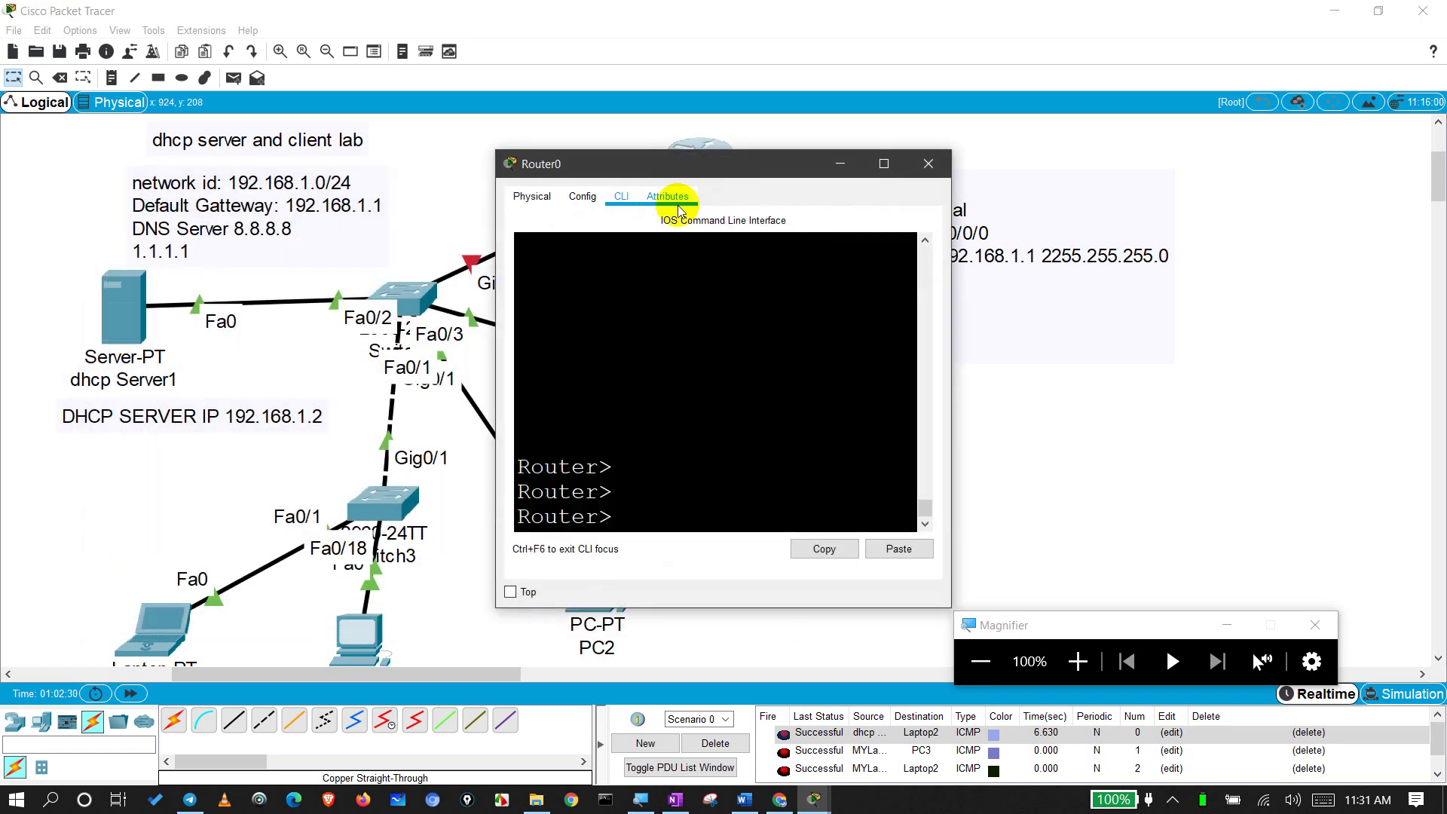
drag(662, 162, 323, 221)
click(487, 357)
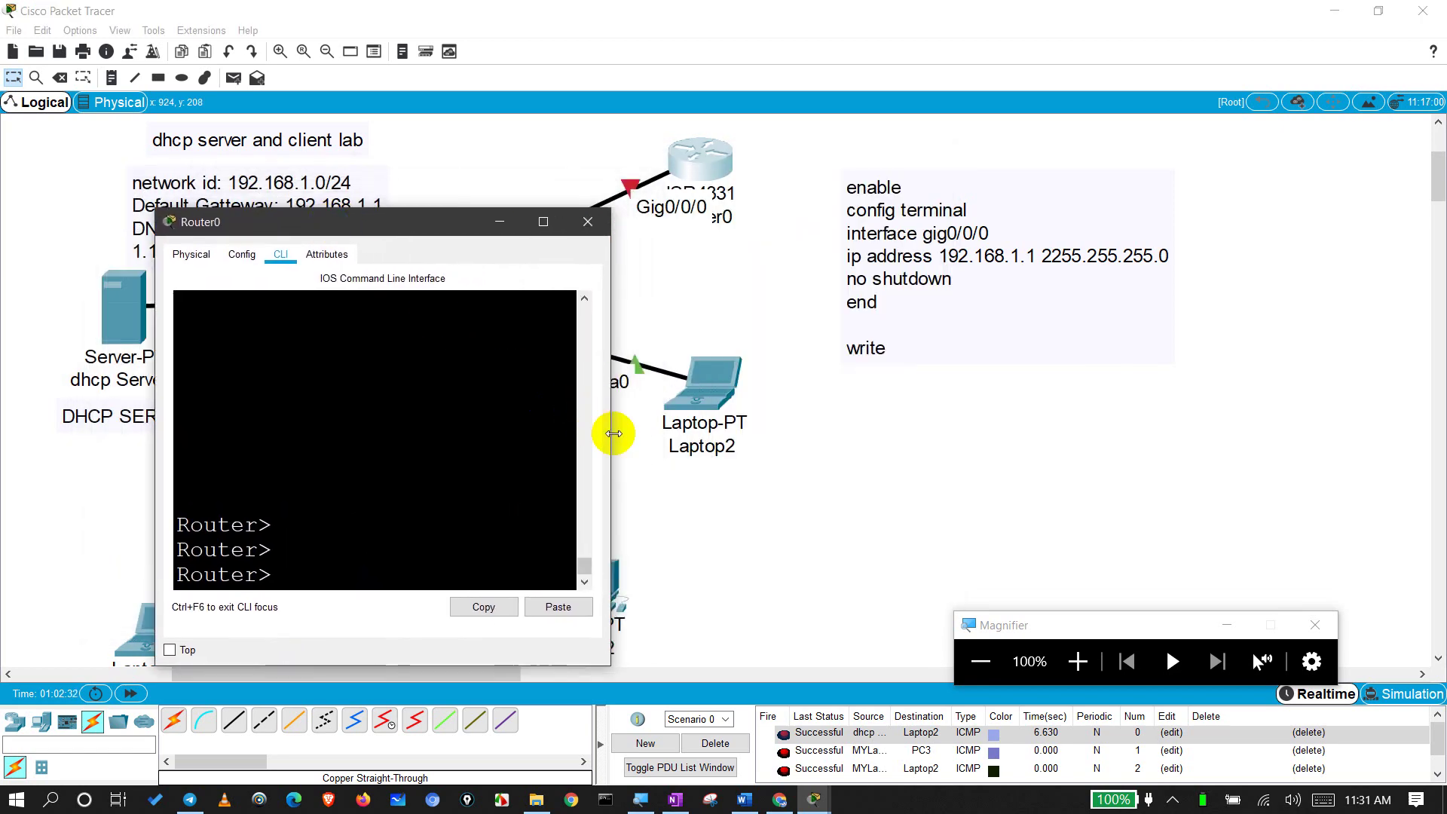
drag(611, 434, 821, 436)
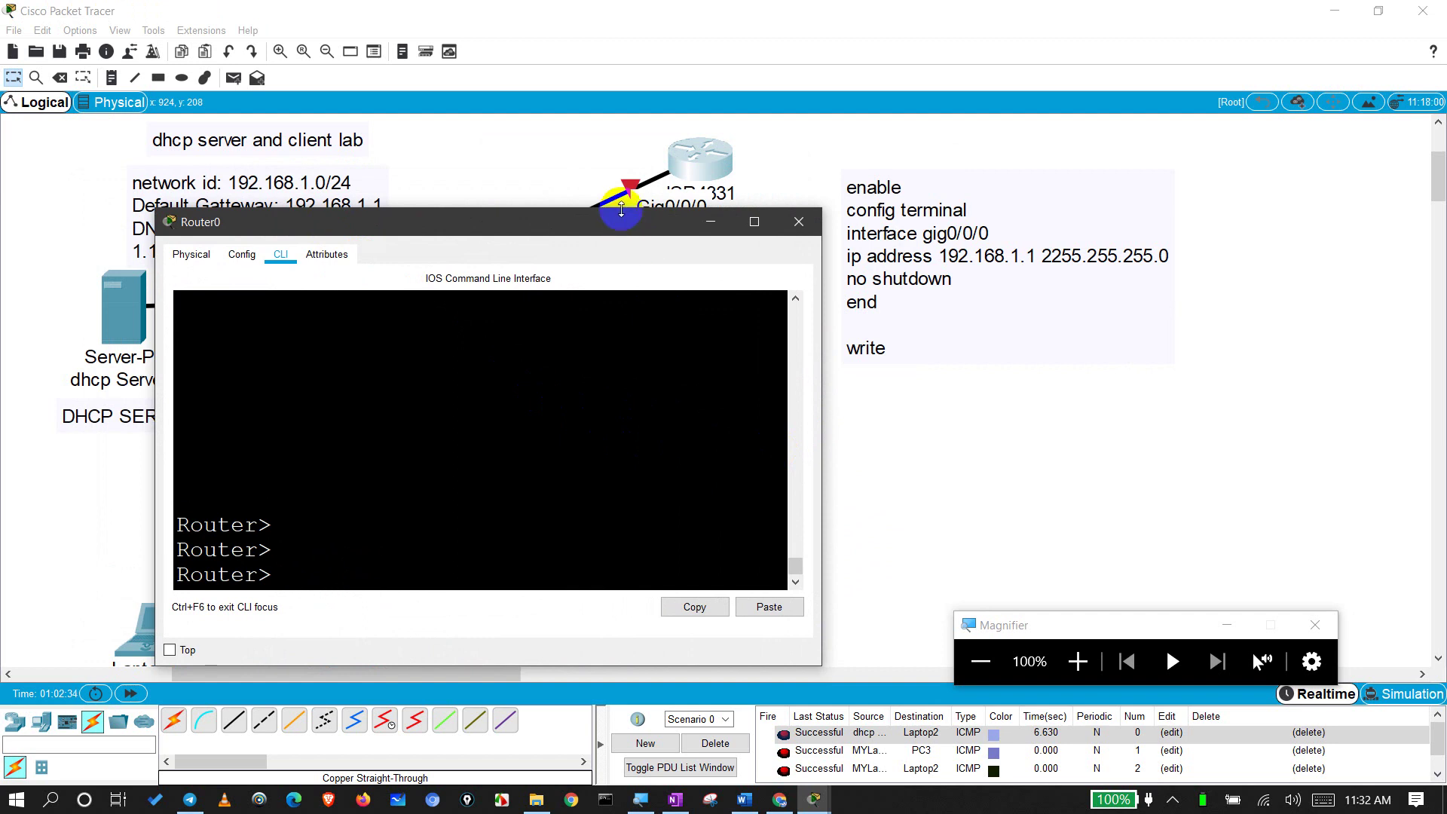
drag(621, 228, 630, 256)
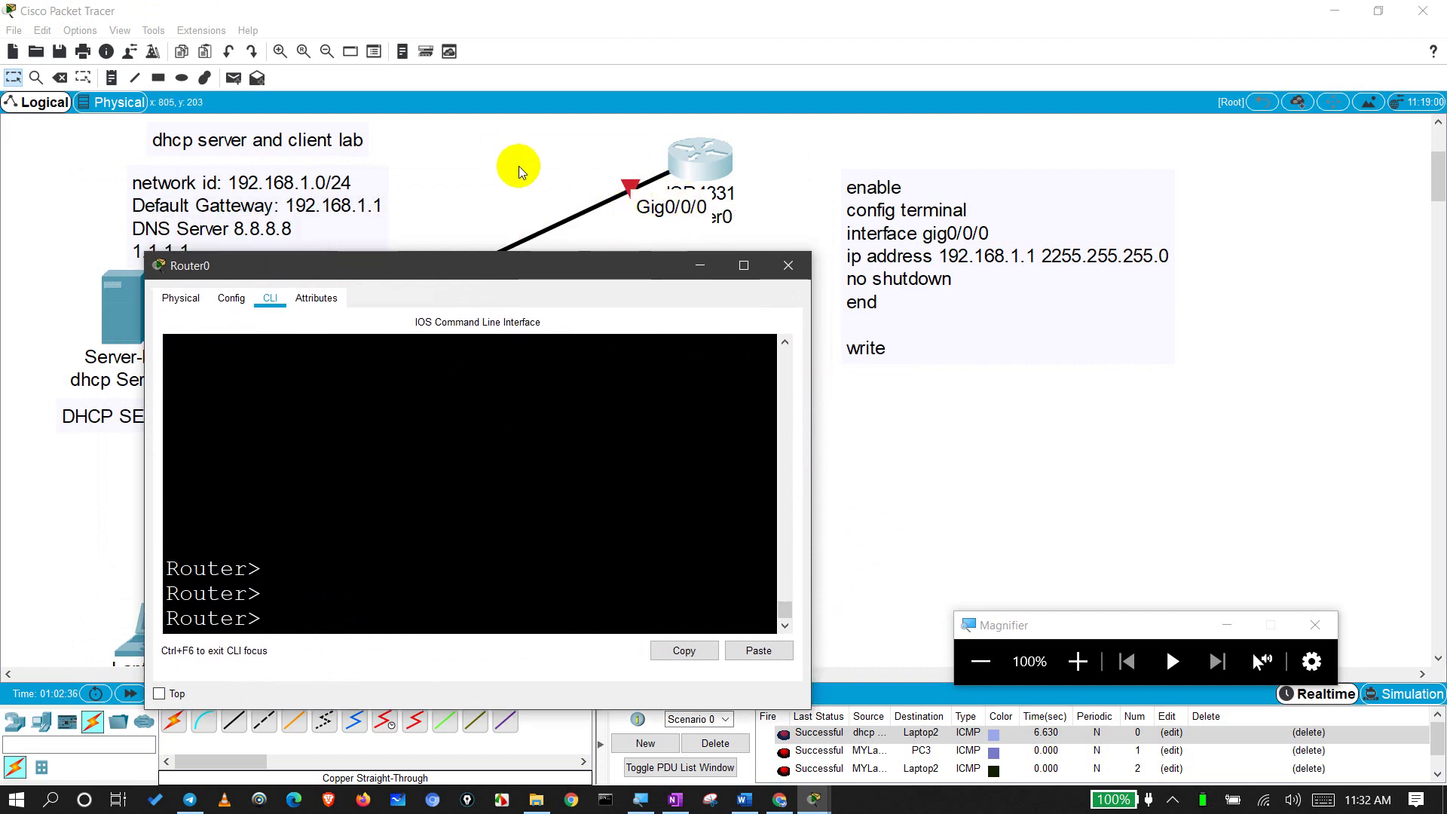
click(398, 537)
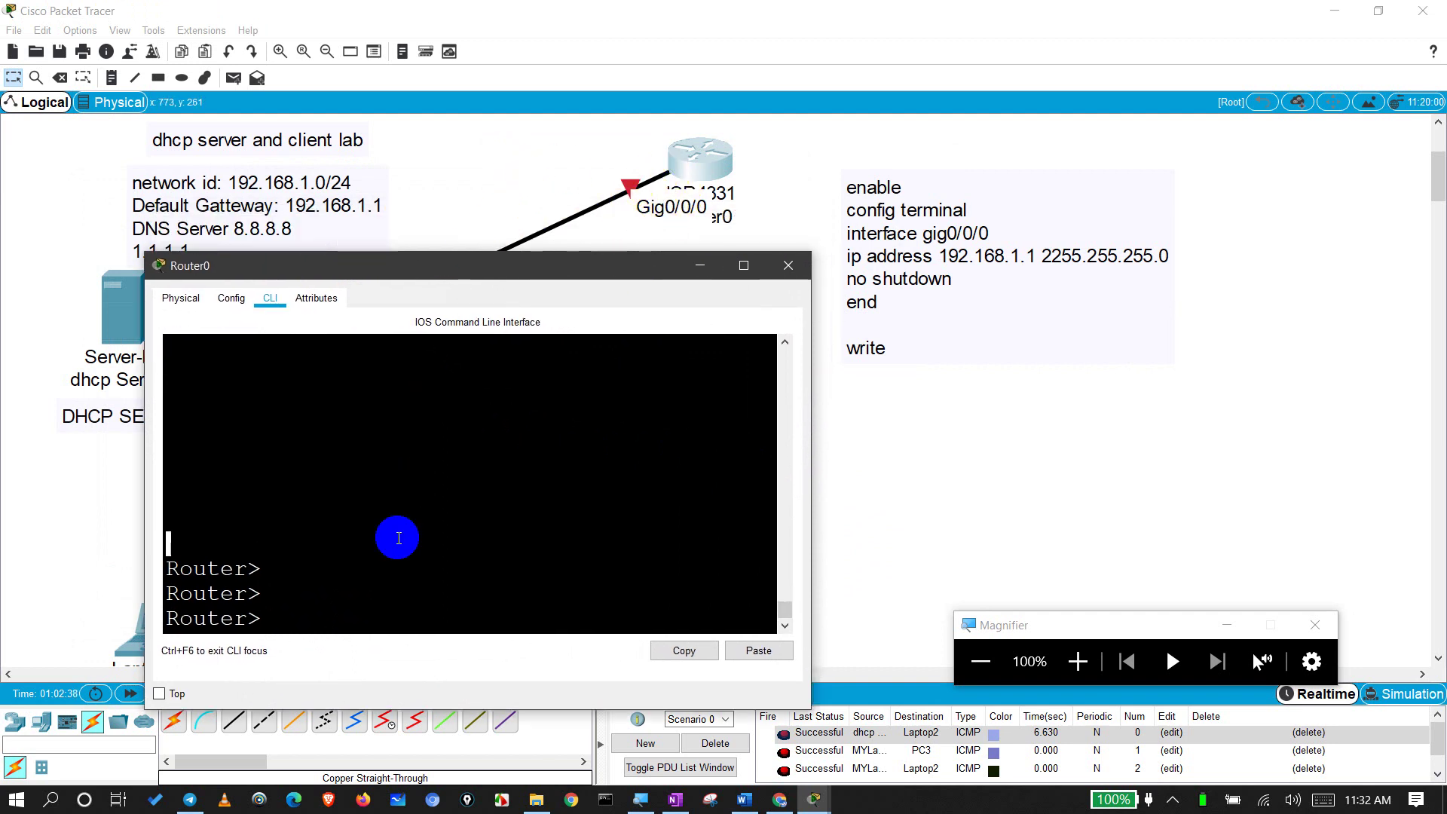
Step: Enter privileged and global configuration mode with enable and configure terminal
text(enabl)
key(Tab)
key(Return)
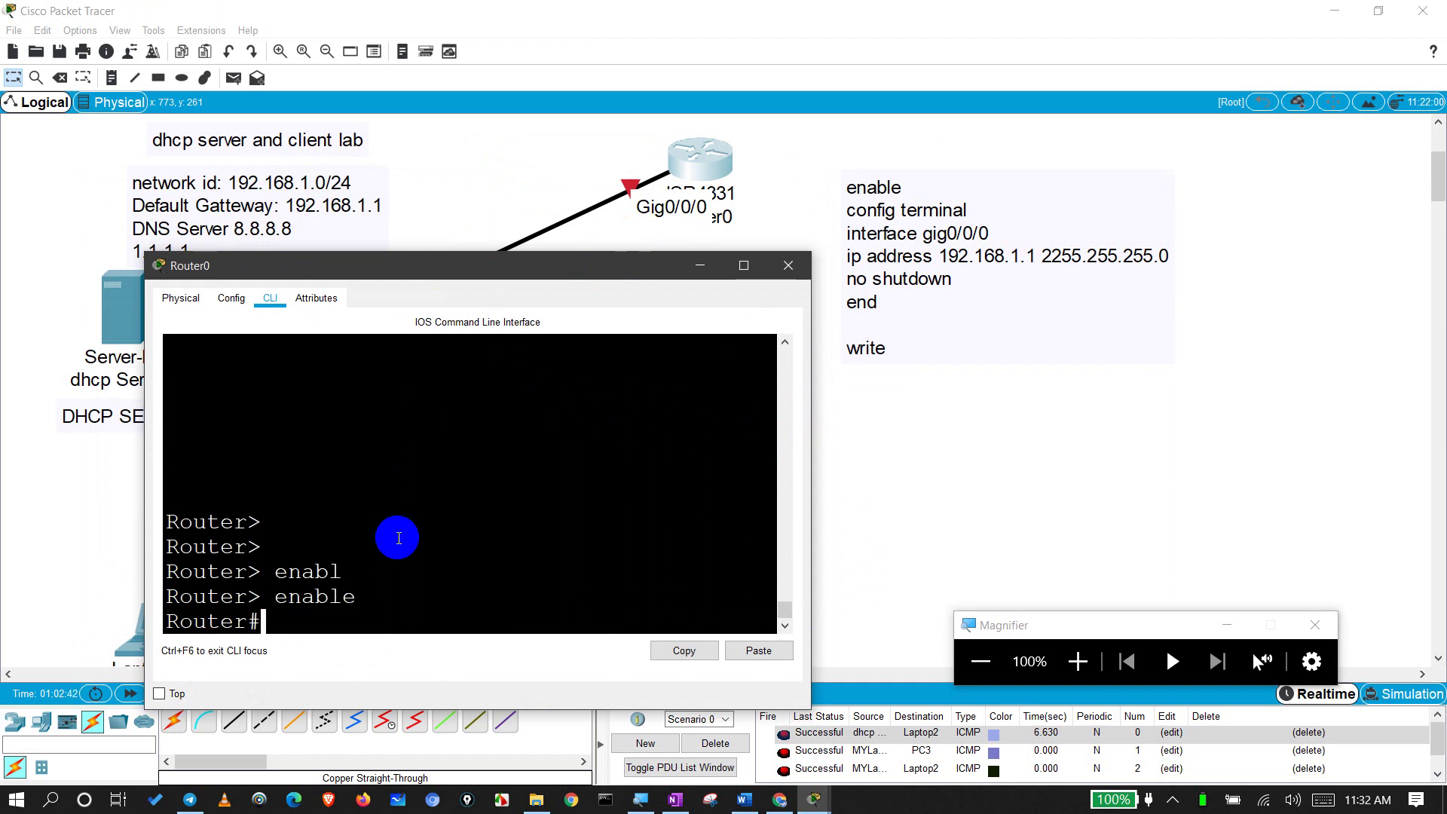
text(confi)
key(Tab)
text(tr)
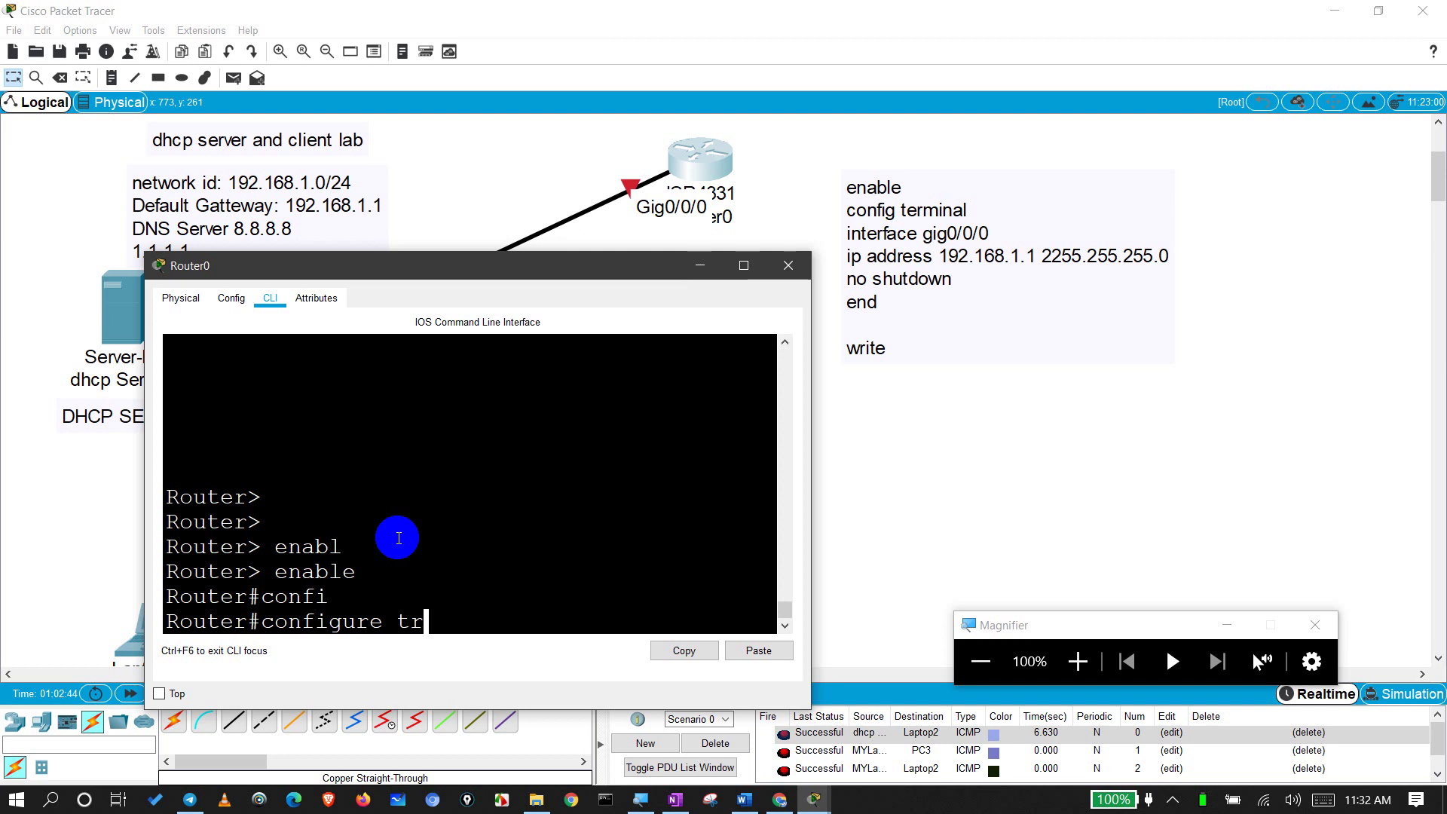
key(BackSpace)
text(er)
key(Tab)
key(Return)
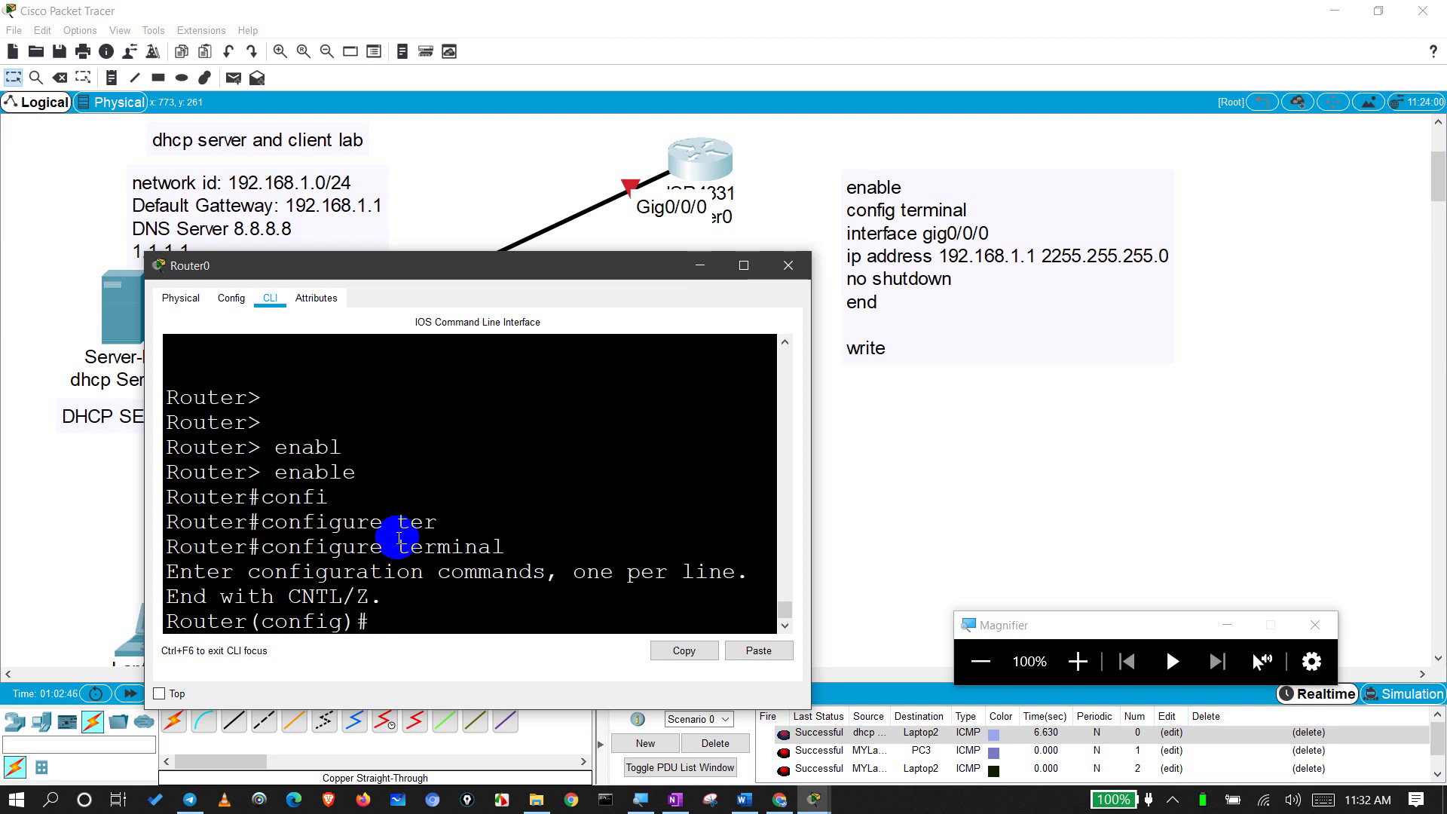
key(Return)
Step: Assign 192.168.1.1 255.255.255.0 to interface gig0/0/0
text(int)
key(Tab)
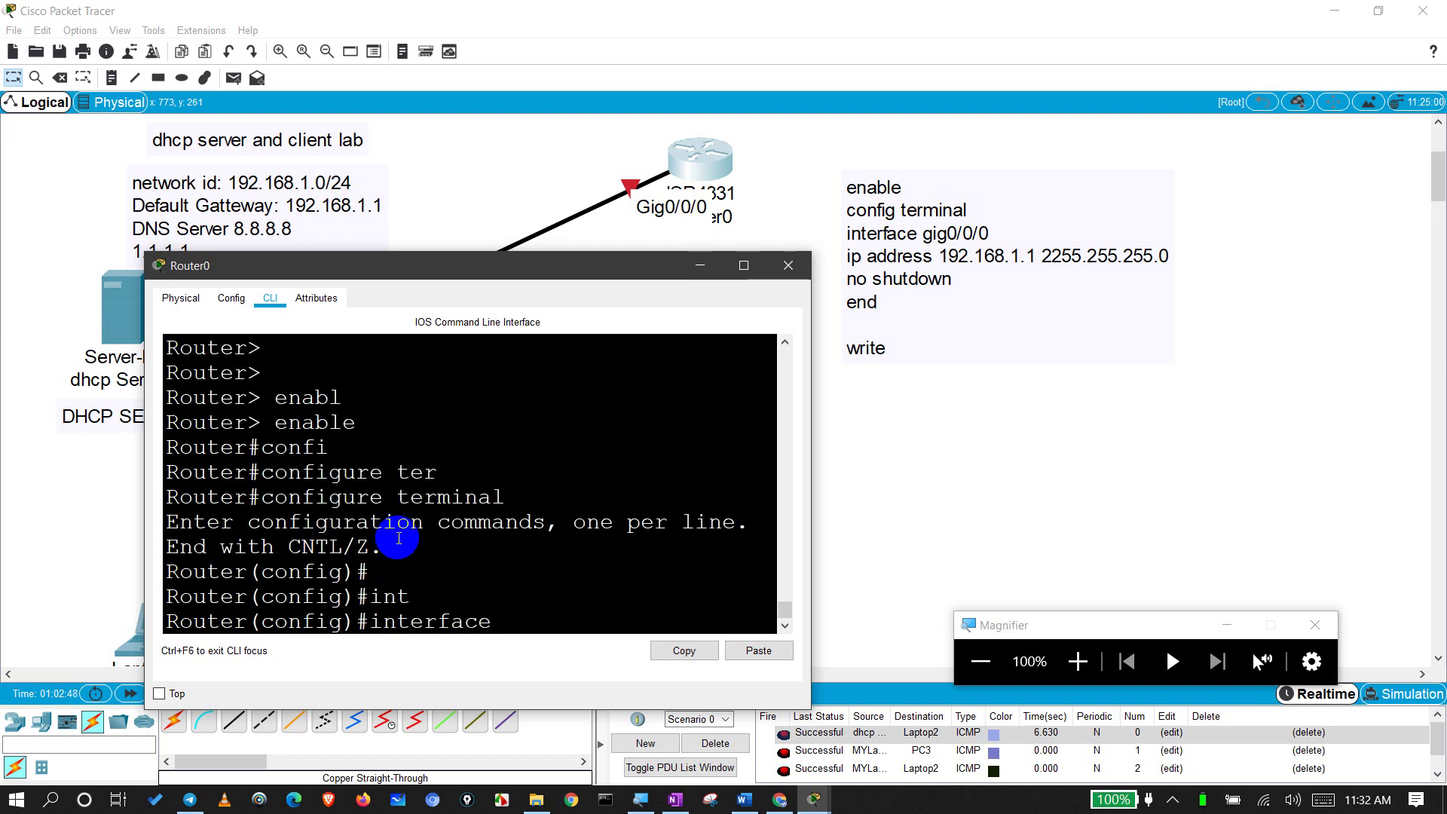
text(gig0/0/0)
key(Return)
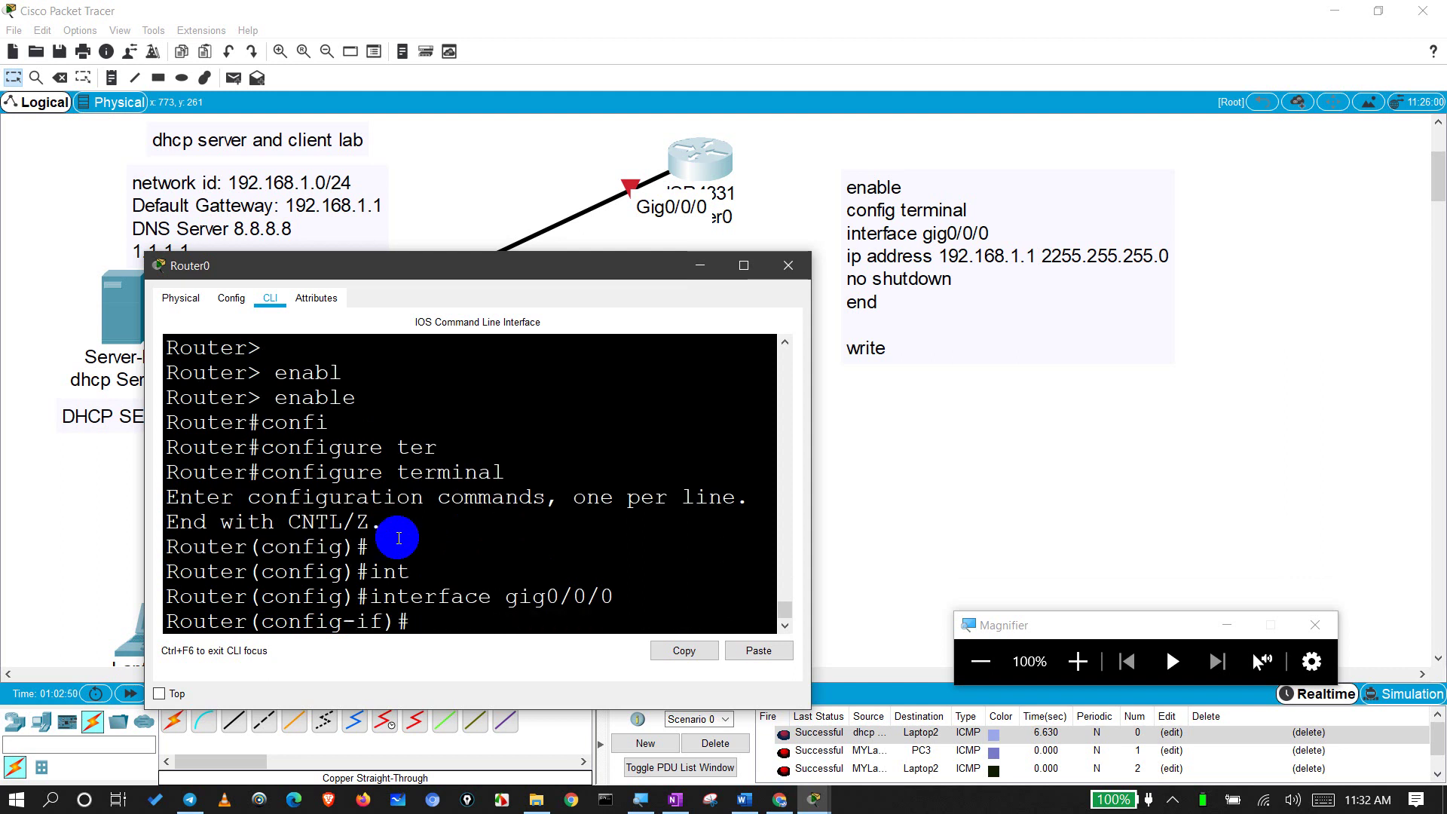
text(ip add)
key(Tab)
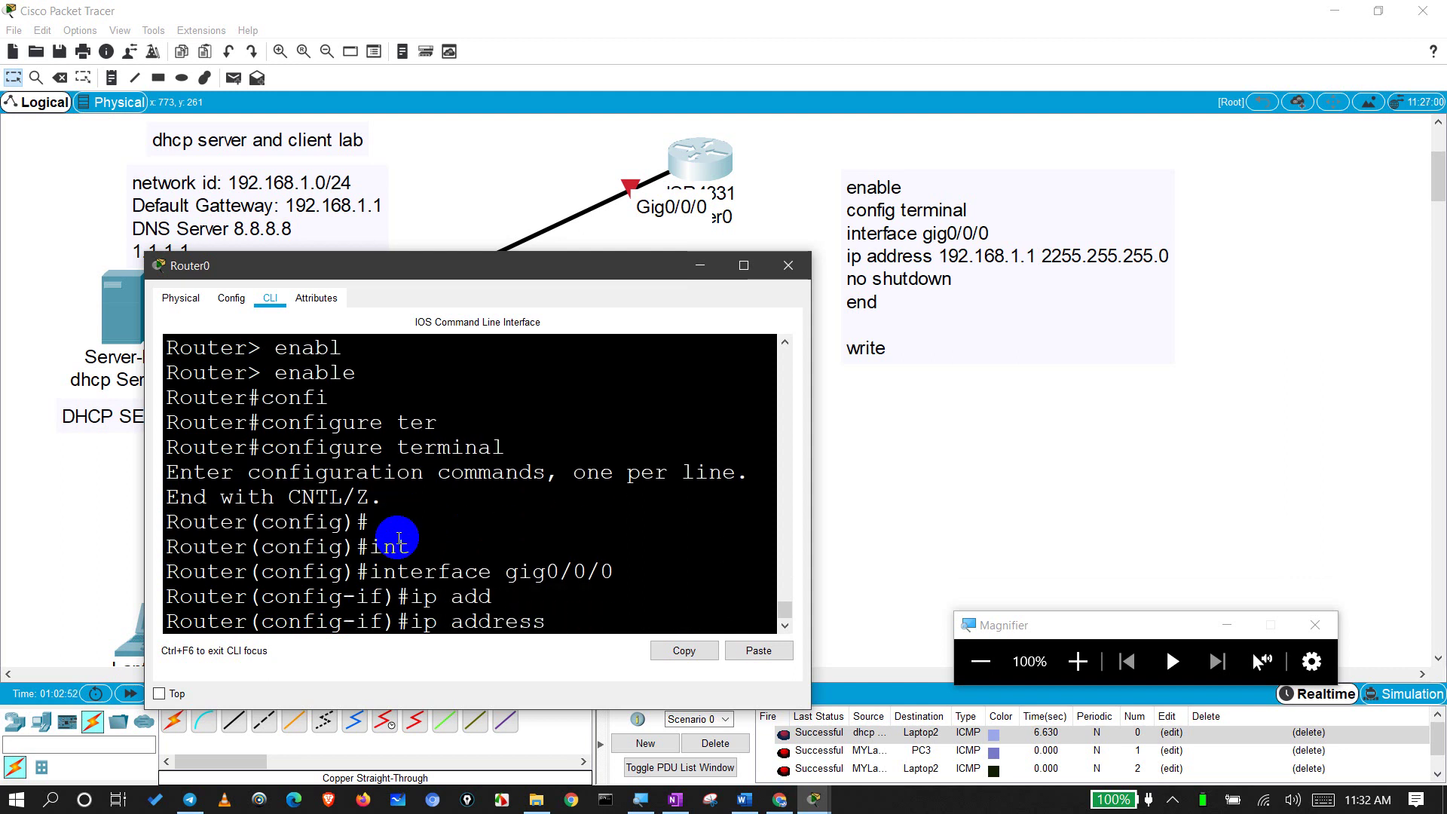
text(192.168.1.1 255.255.255.0)
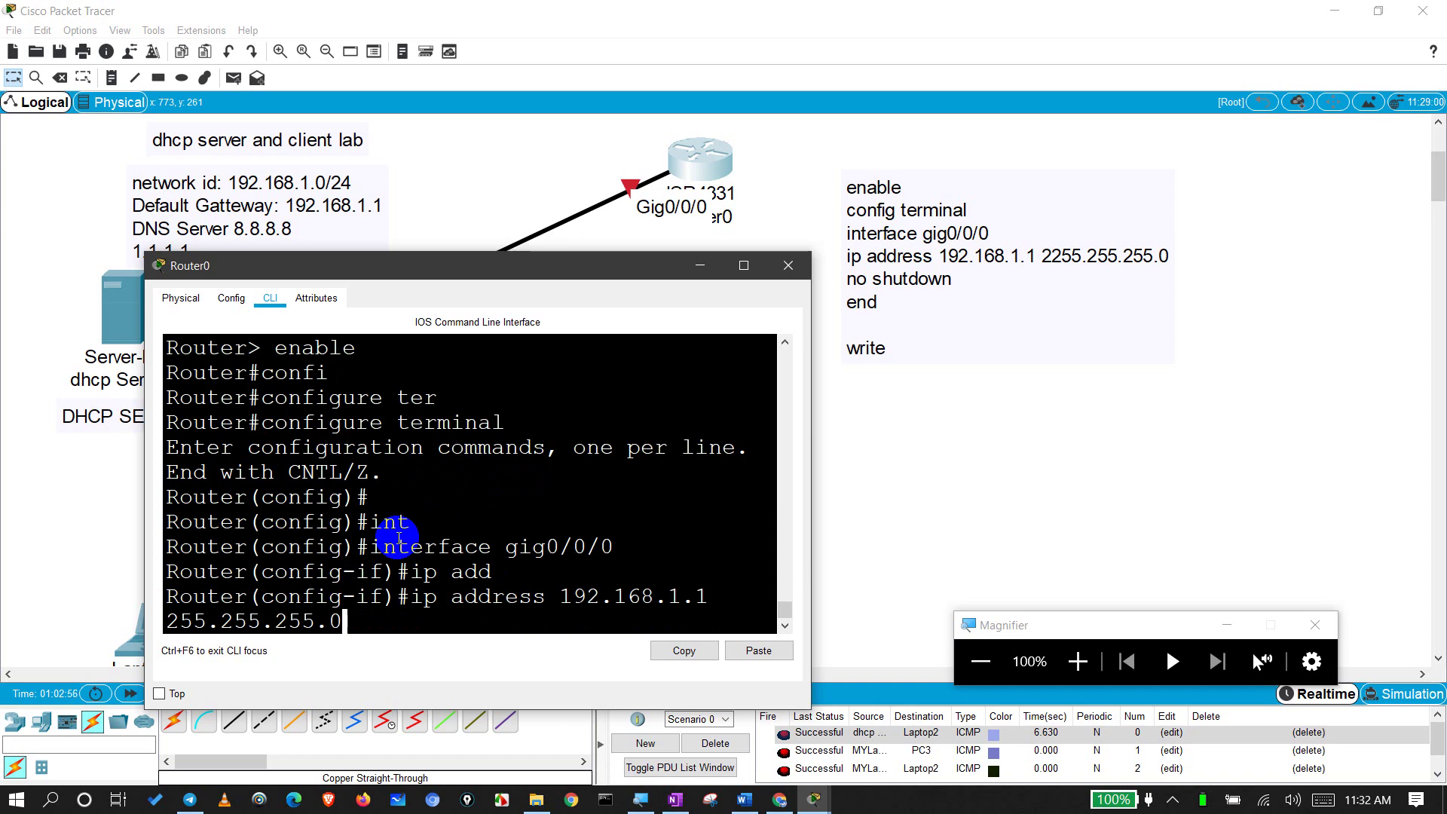
key(Return)
Step: Bring gig0/0/0 up with no shutdown and leave configuration mode with end
text(no s)
key(Tab)
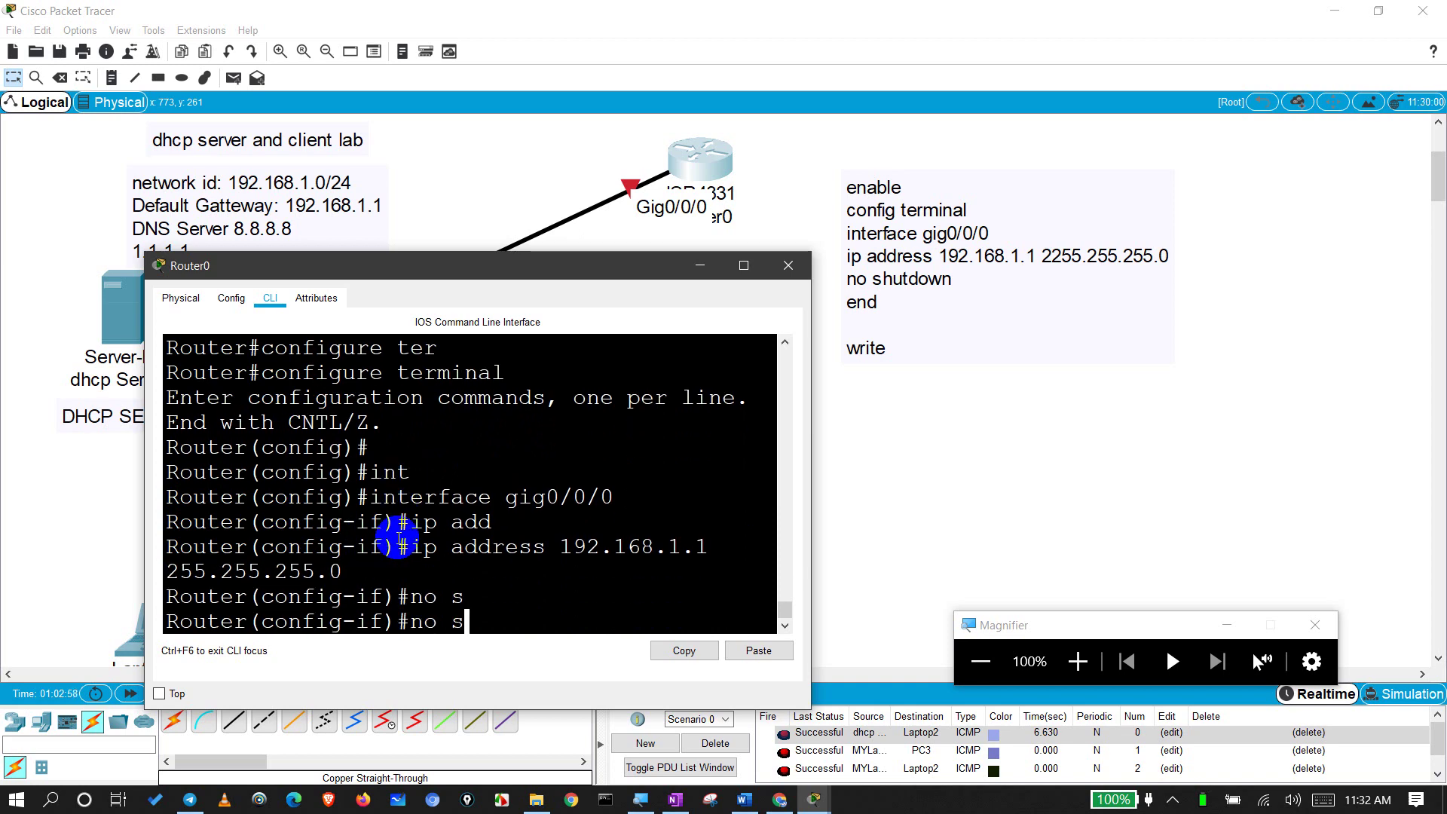
text(h)
key(Tab)
key(Return)
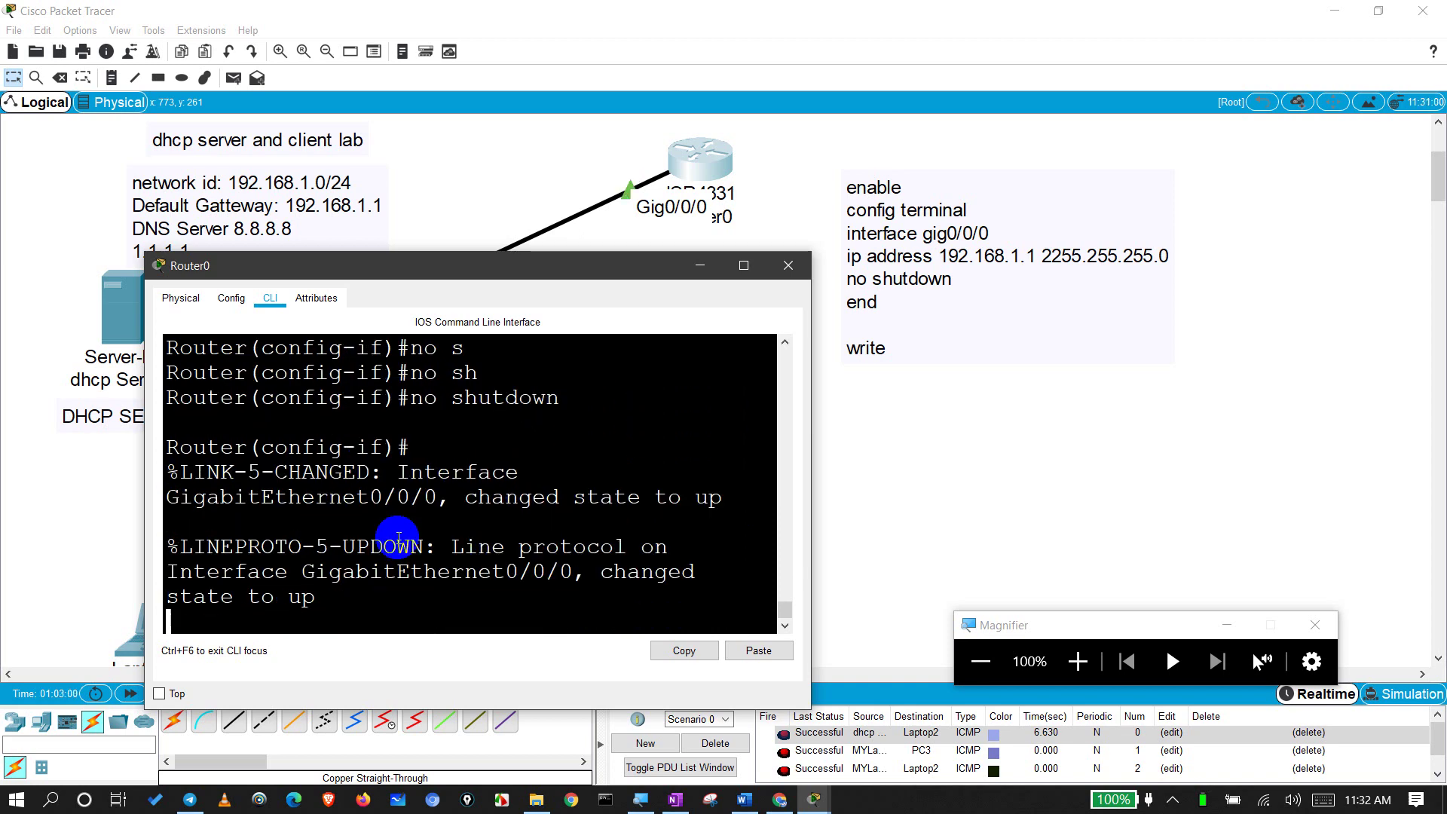
key(Return)
key(Return)
key(Return)
text(end)
key(Return)
Step: Save Router0's configuration with wr, close its window, and nudge the command note
text(wr)
key(Return)
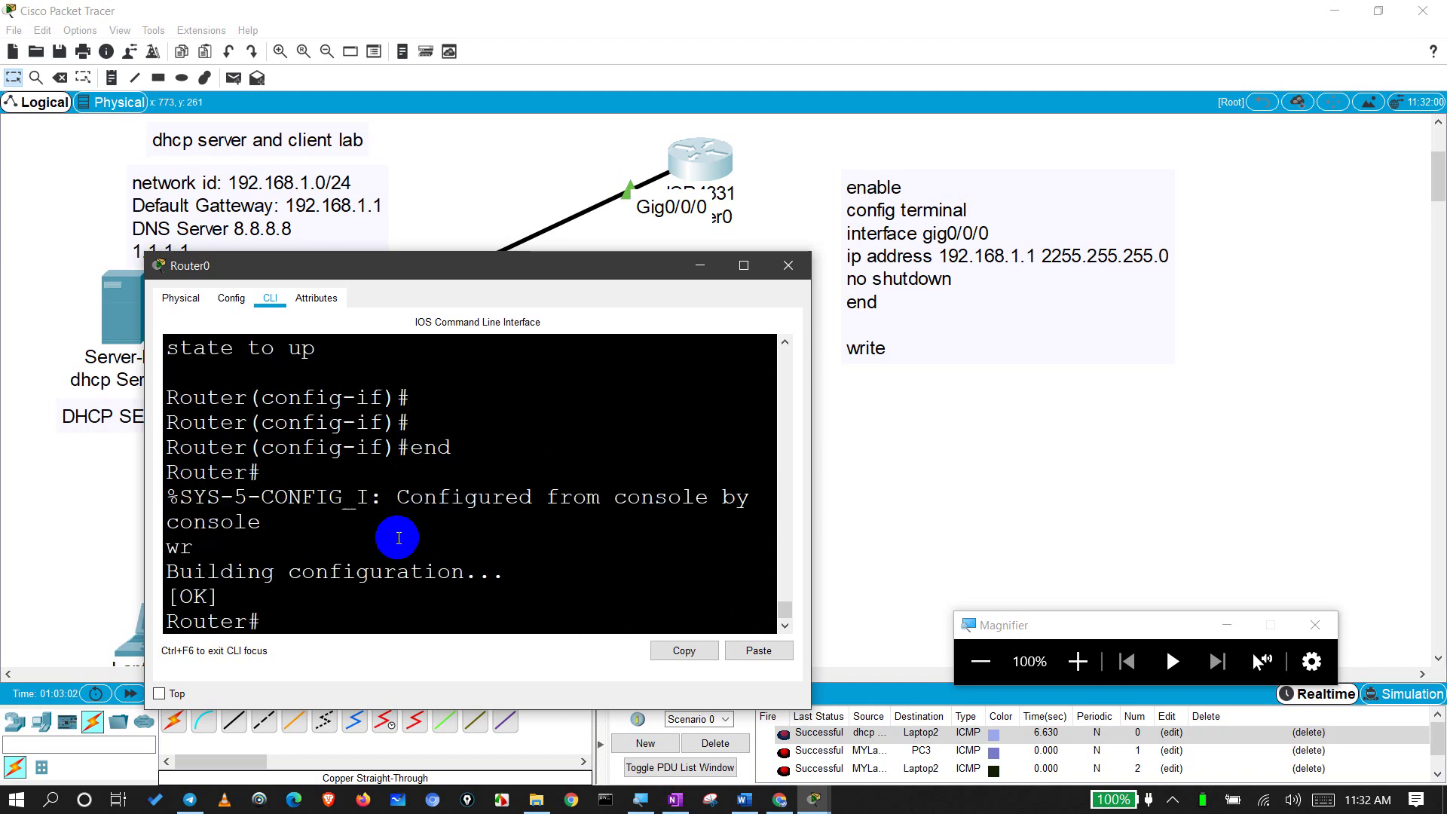
click(788, 265)
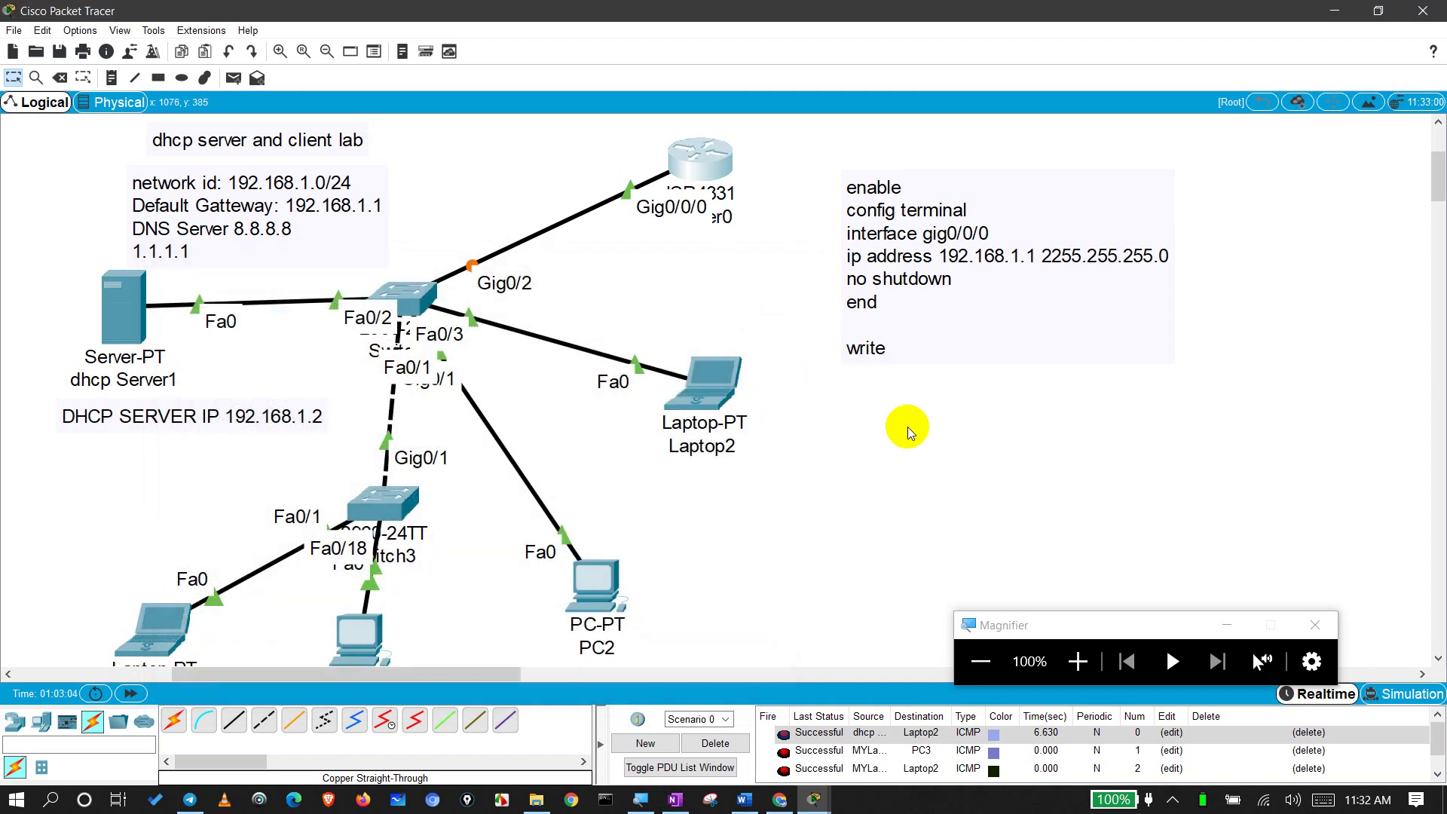
drag(955, 491, 883, 162)
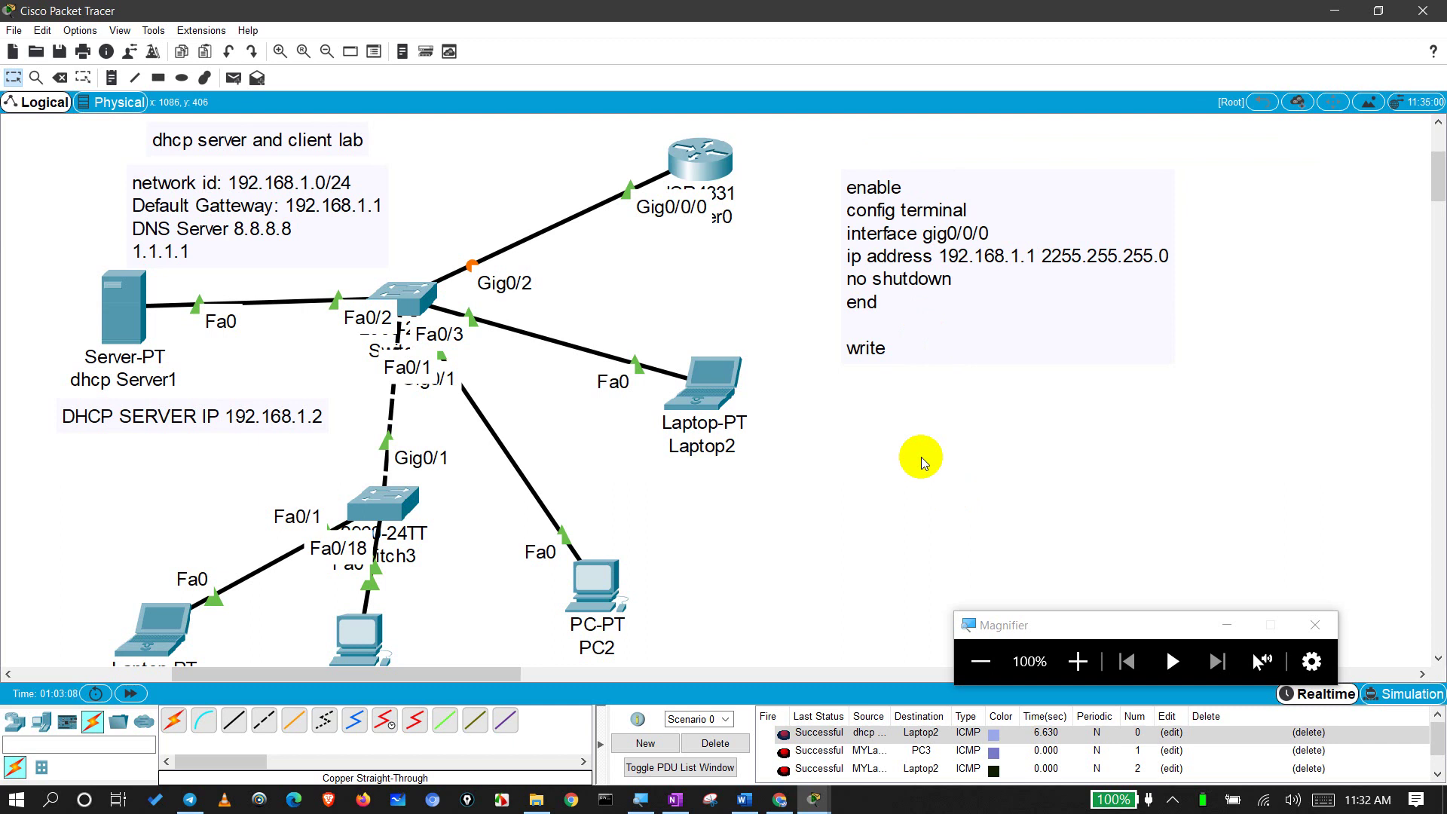
drag(876, 247, 874, 253)
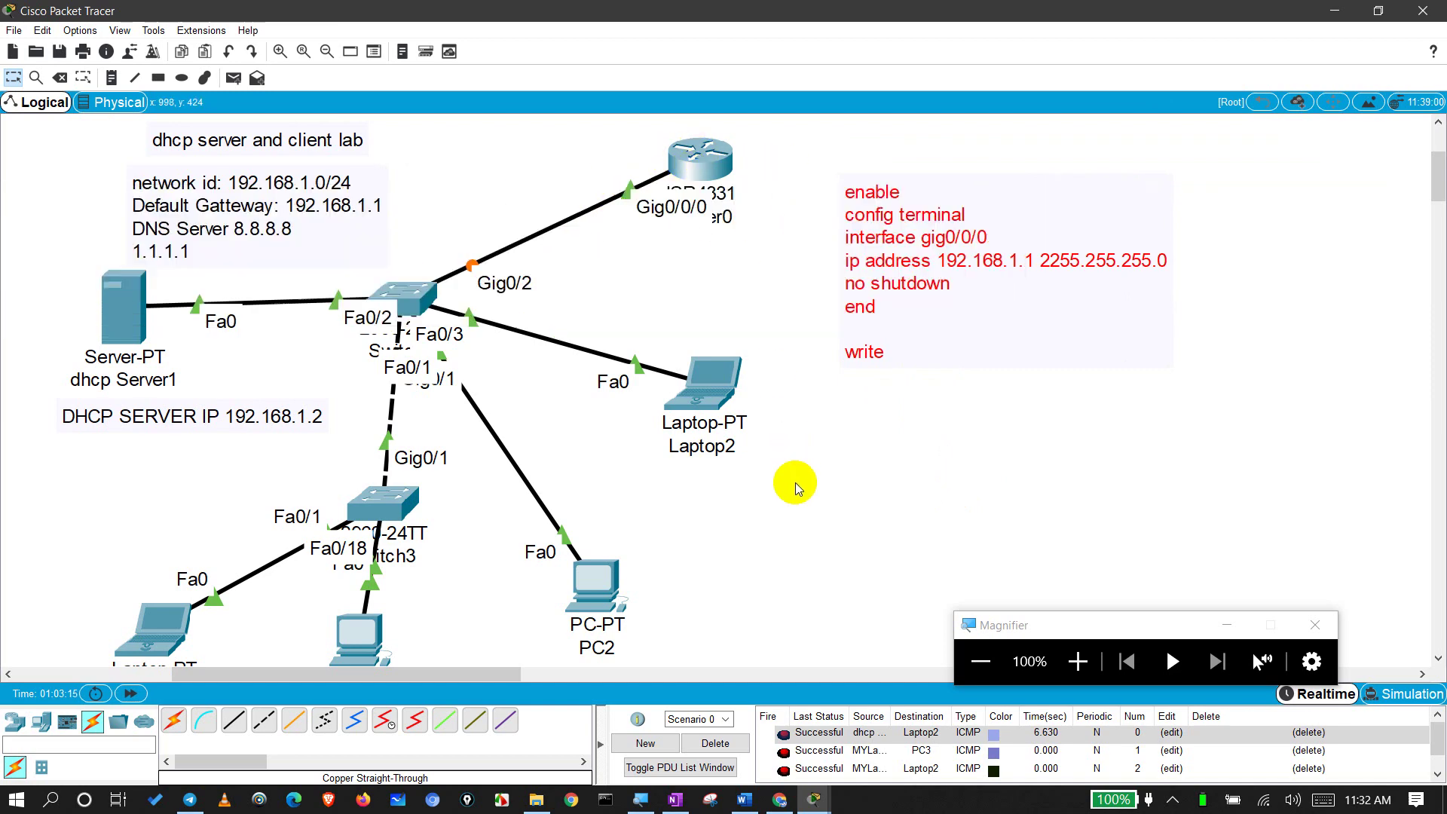
click(881, 491)
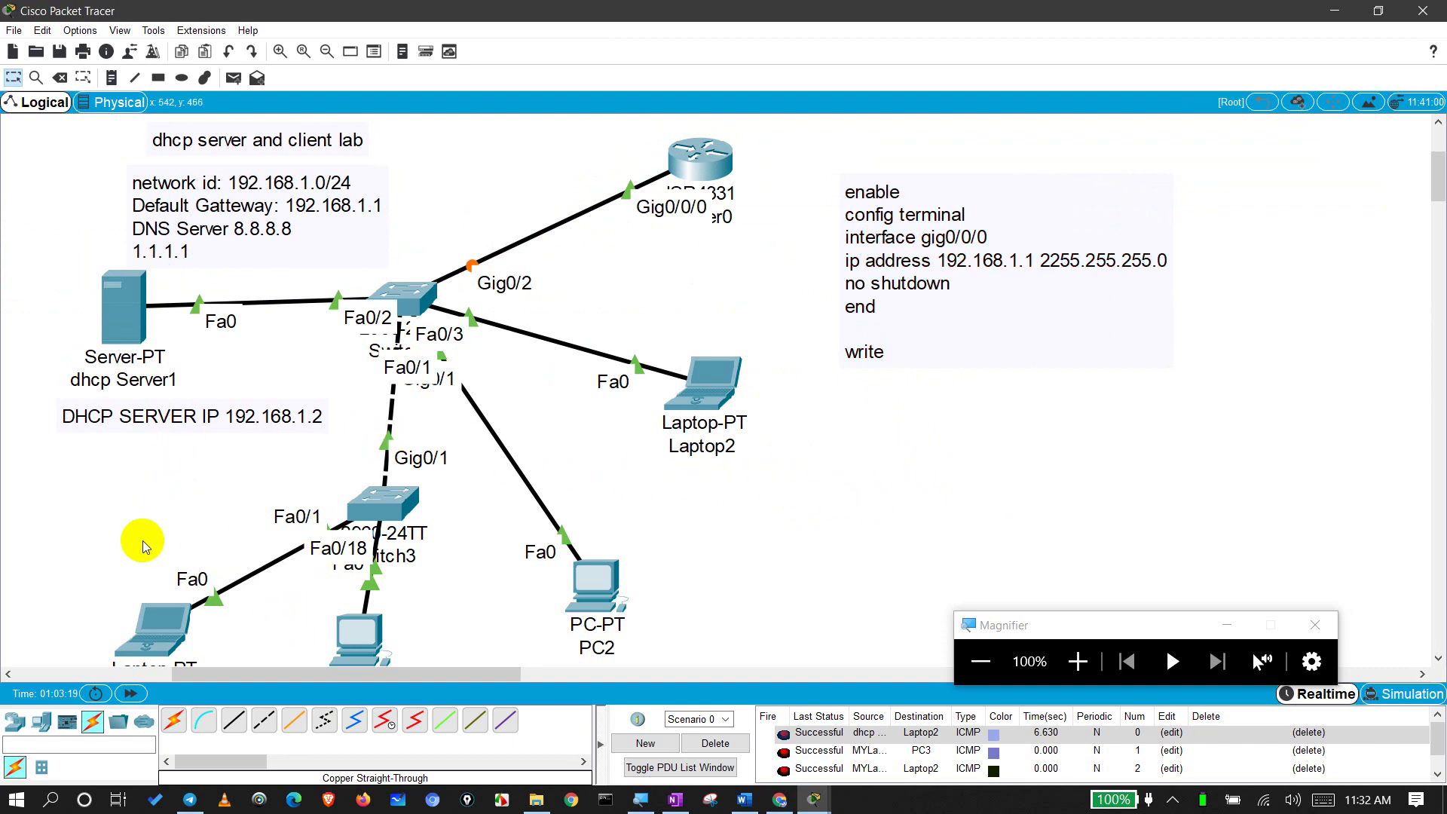
Step: Switch MYLaptop3 to static then back to DHCP, then move the command note up-left
click(157, 618)
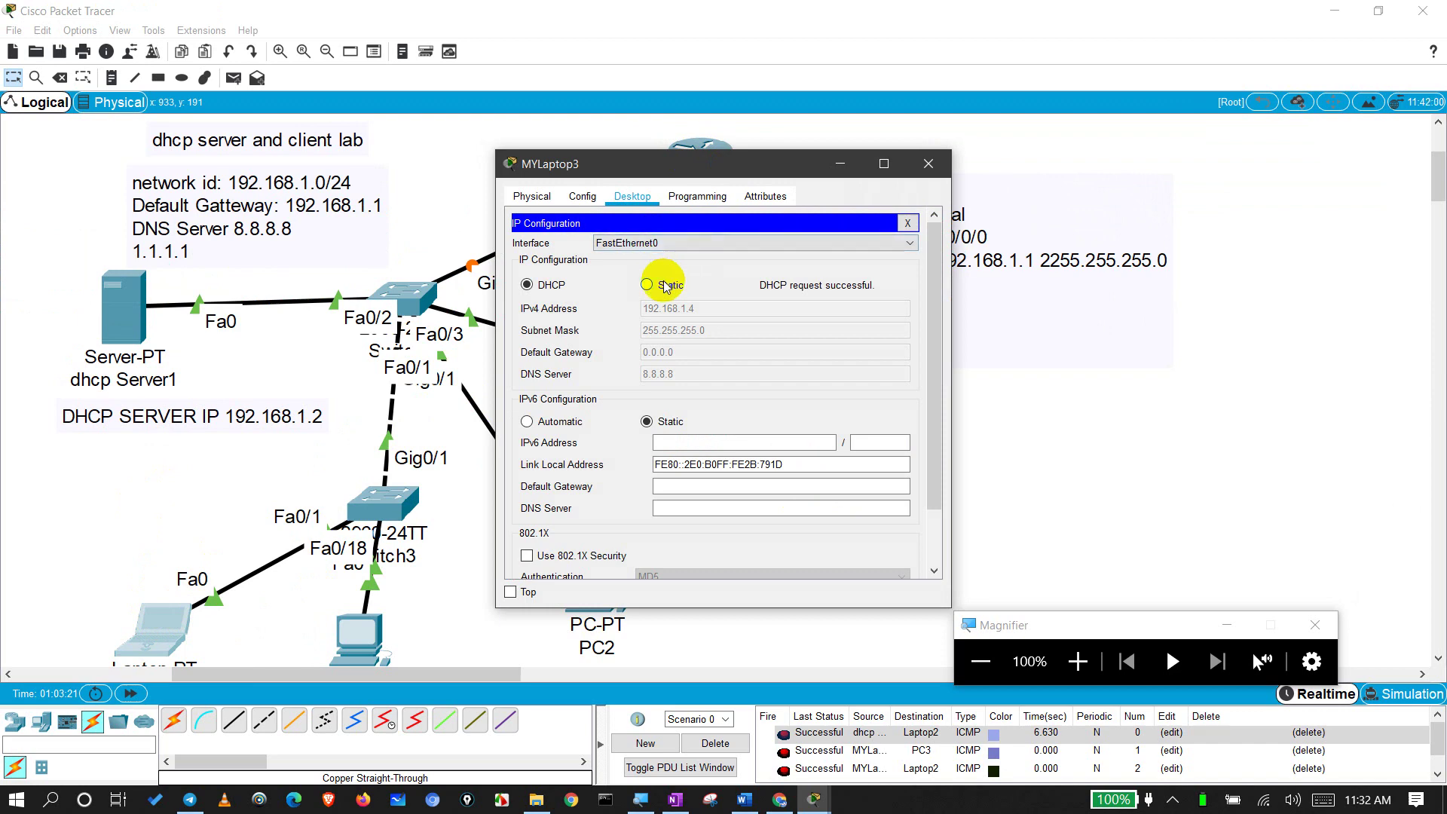
click(666, 285)
click(544, 285)
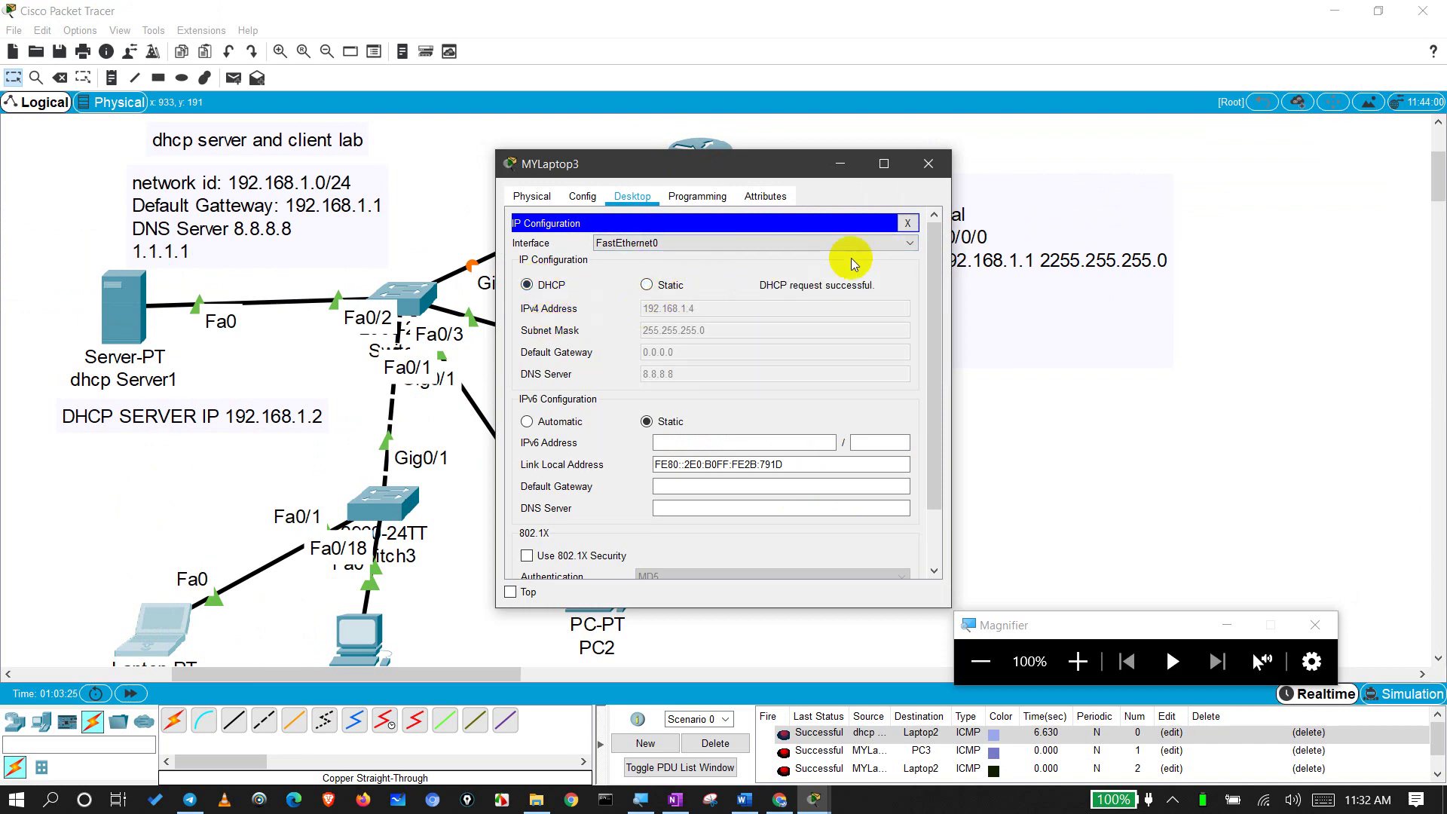
click(929, 165)
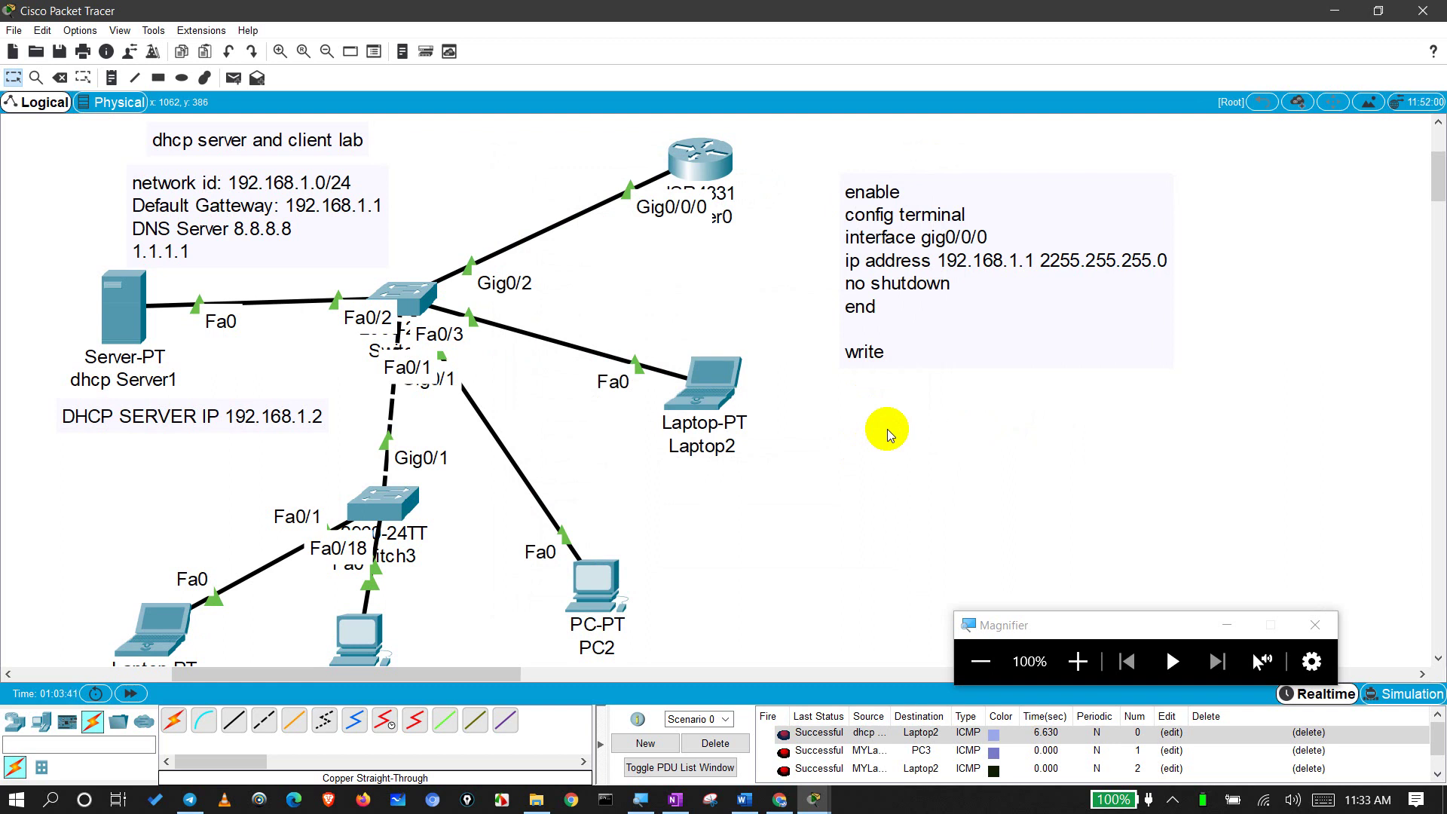
drag(947, 327, 896, 324)
click(924, 483)
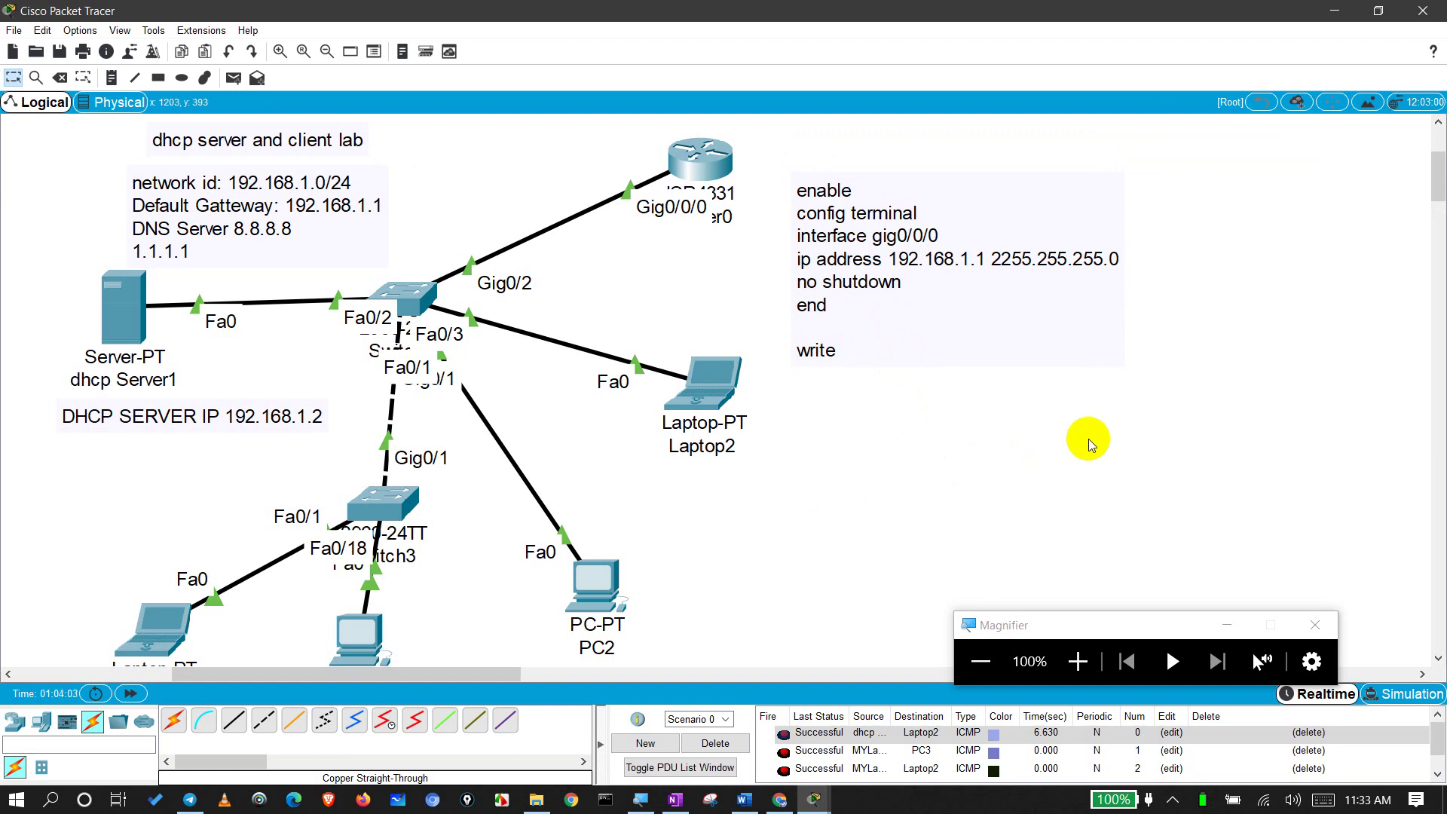
Step: From PC2's Command Prompt, ping the gateway 192.168.1.1
click(577, 596)
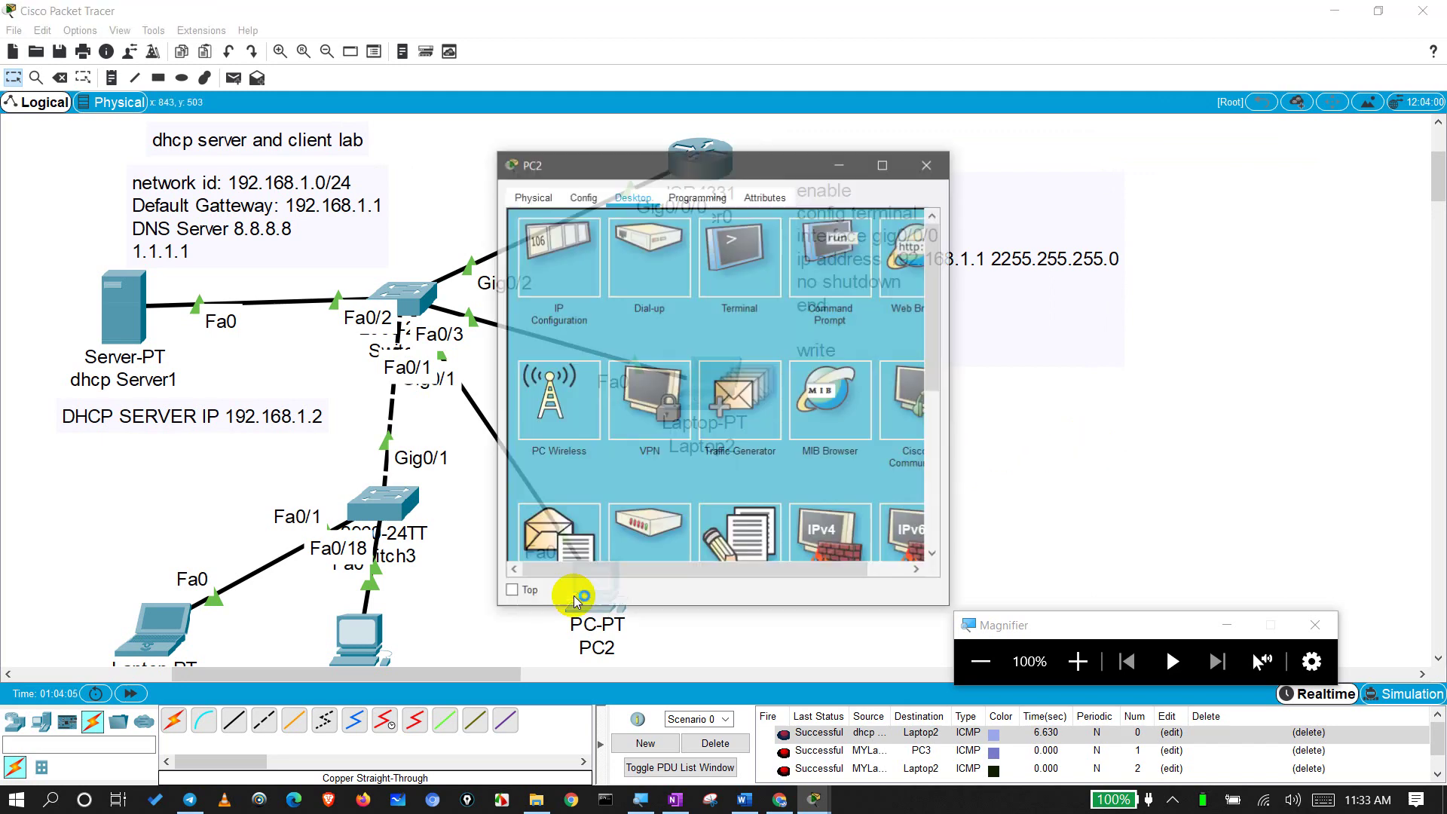
click(818, 264)
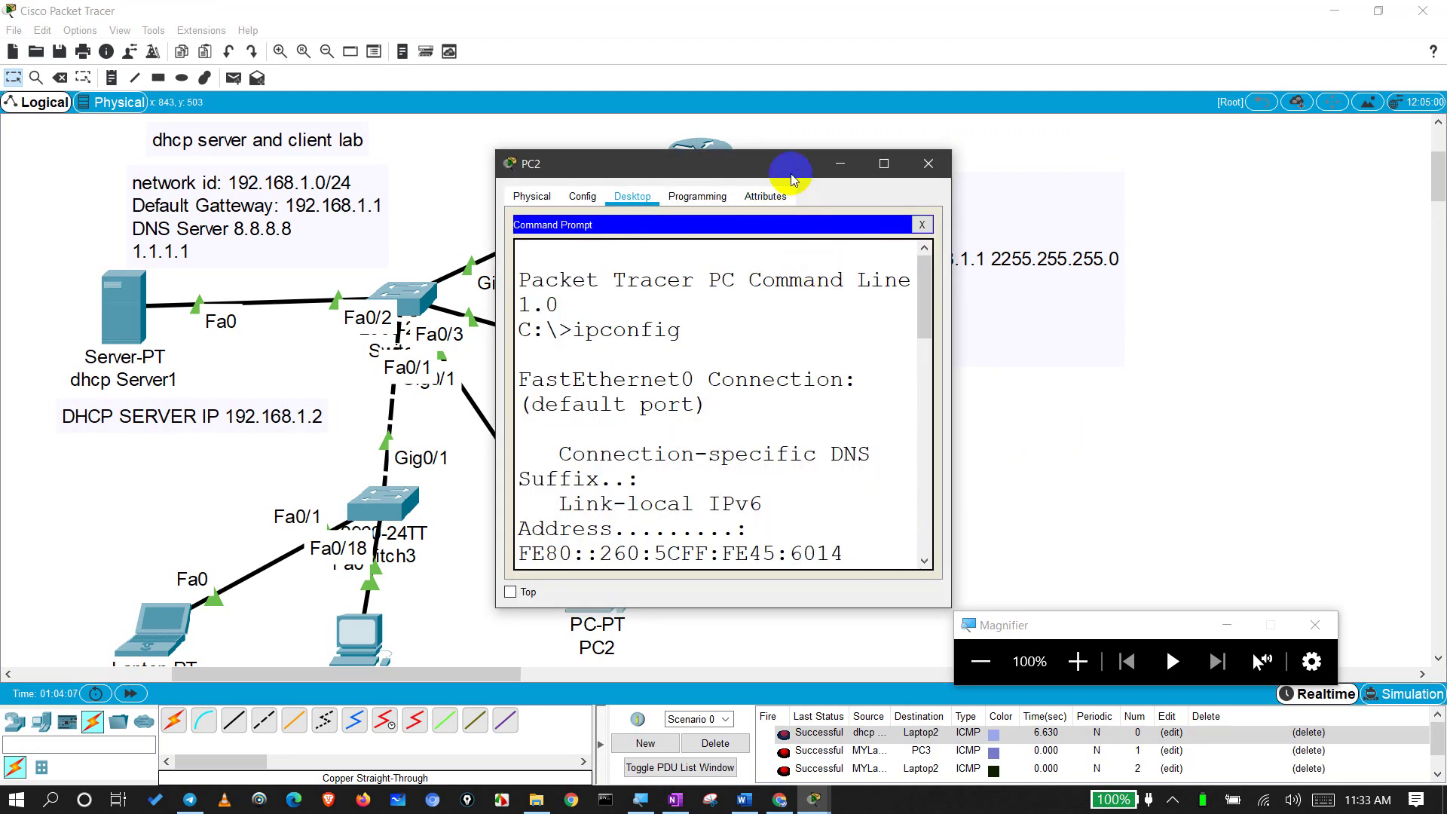
drag(791, 178, 528, 330)
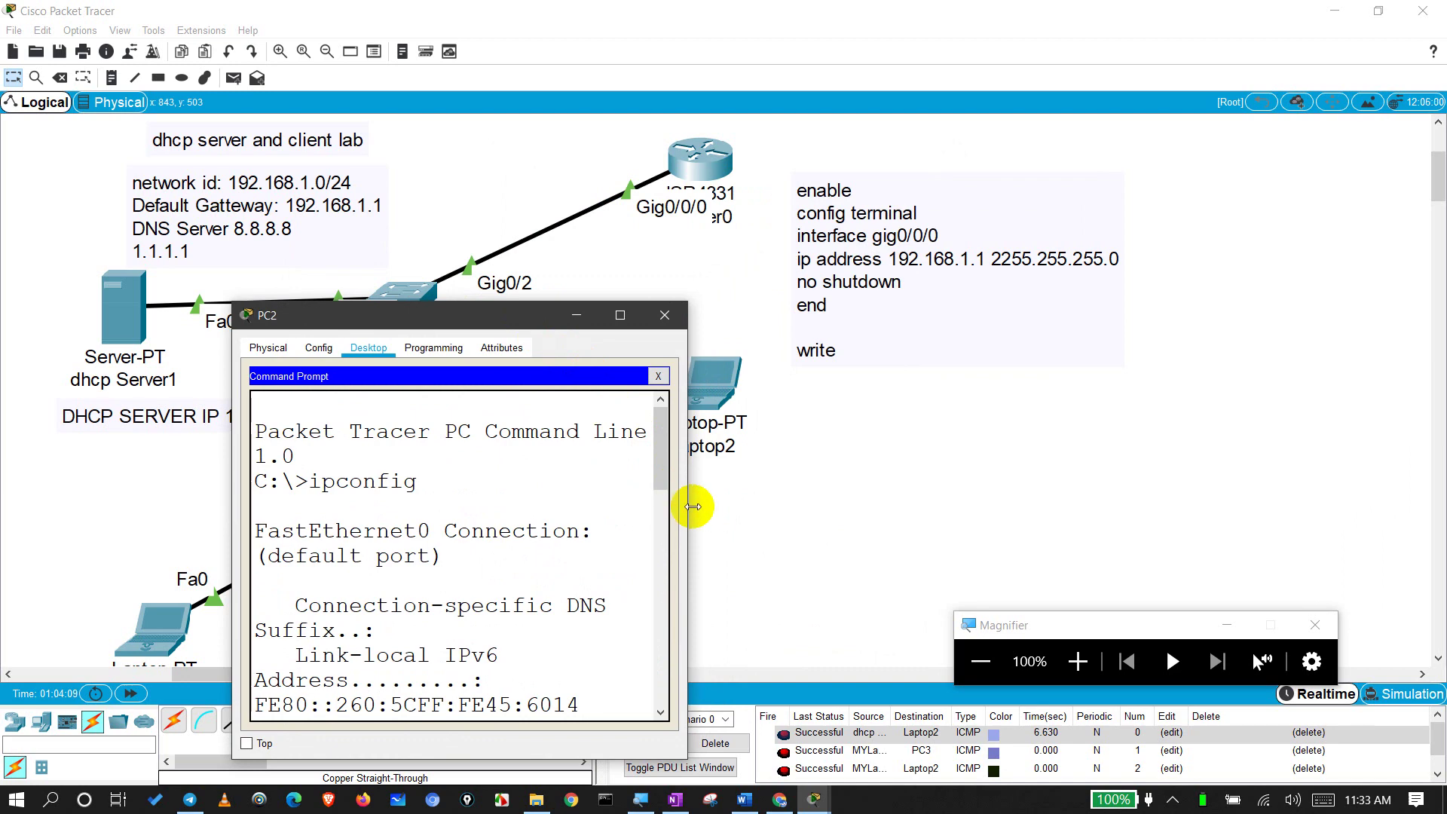
drag(693, 506, 1371, 503)
text(pi)
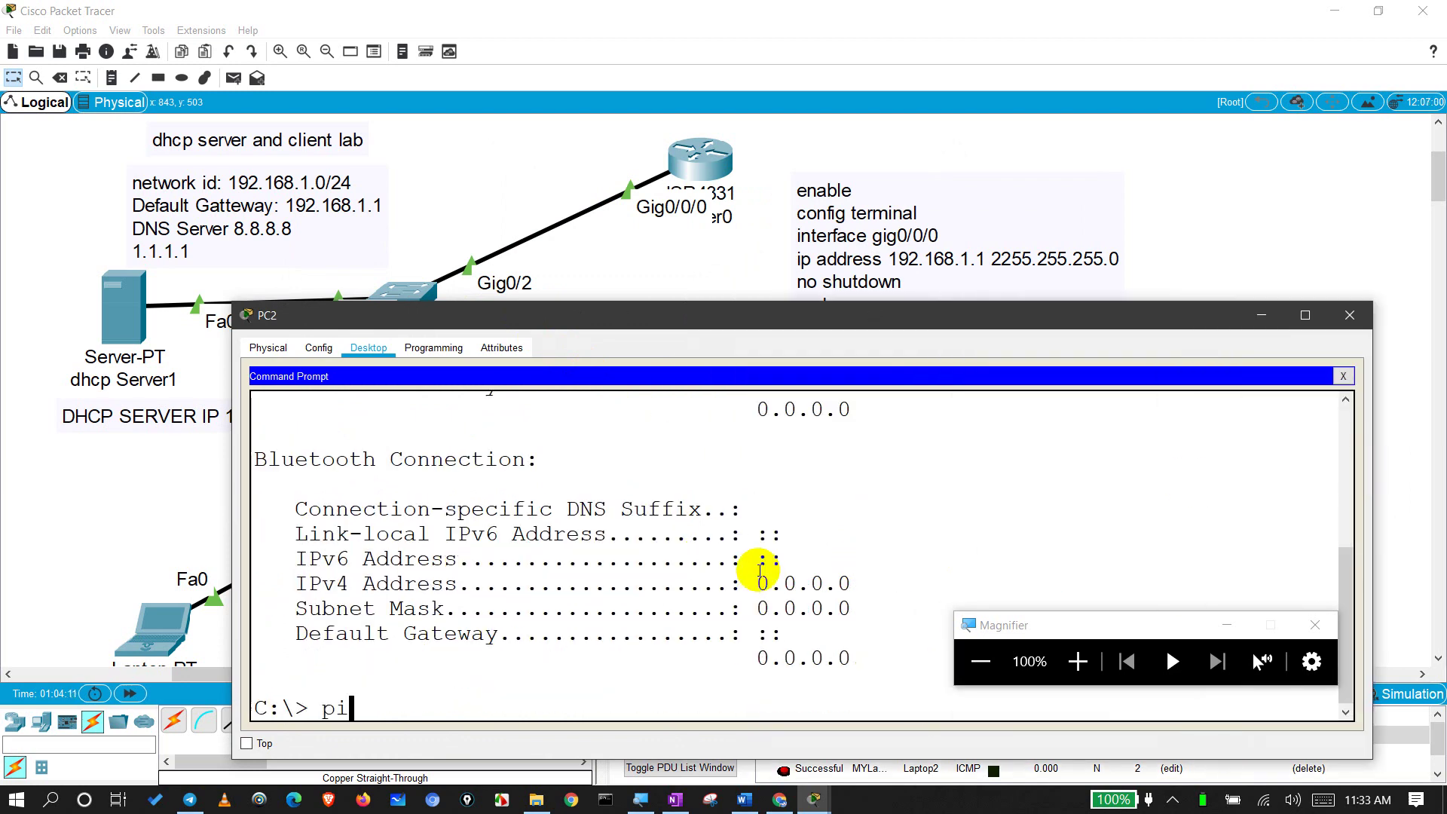
text(ng 192.168.1.1)
key(Return)
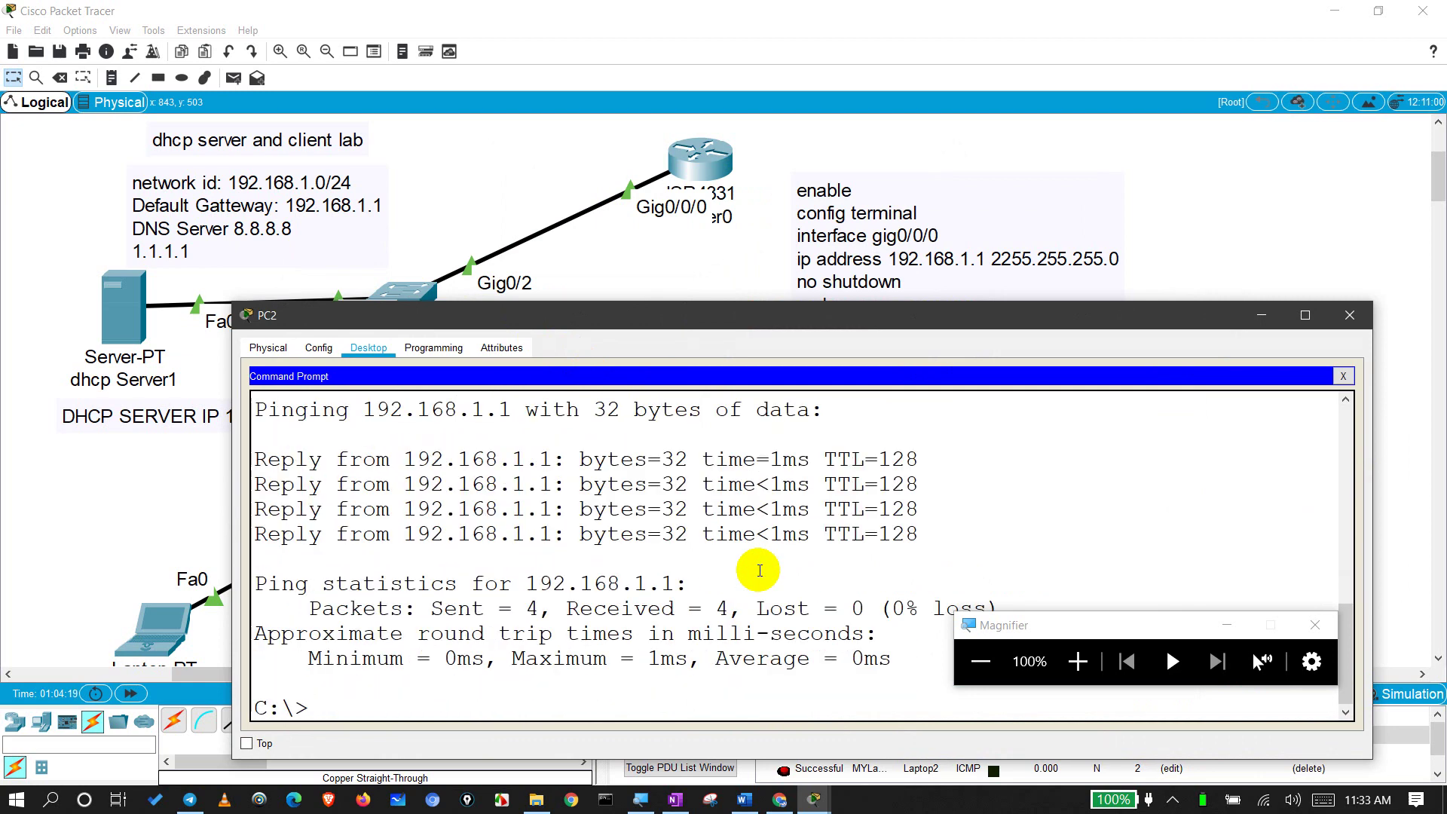
Step: Display the ping usage help with ping ? and ping /?
text(ping ?)
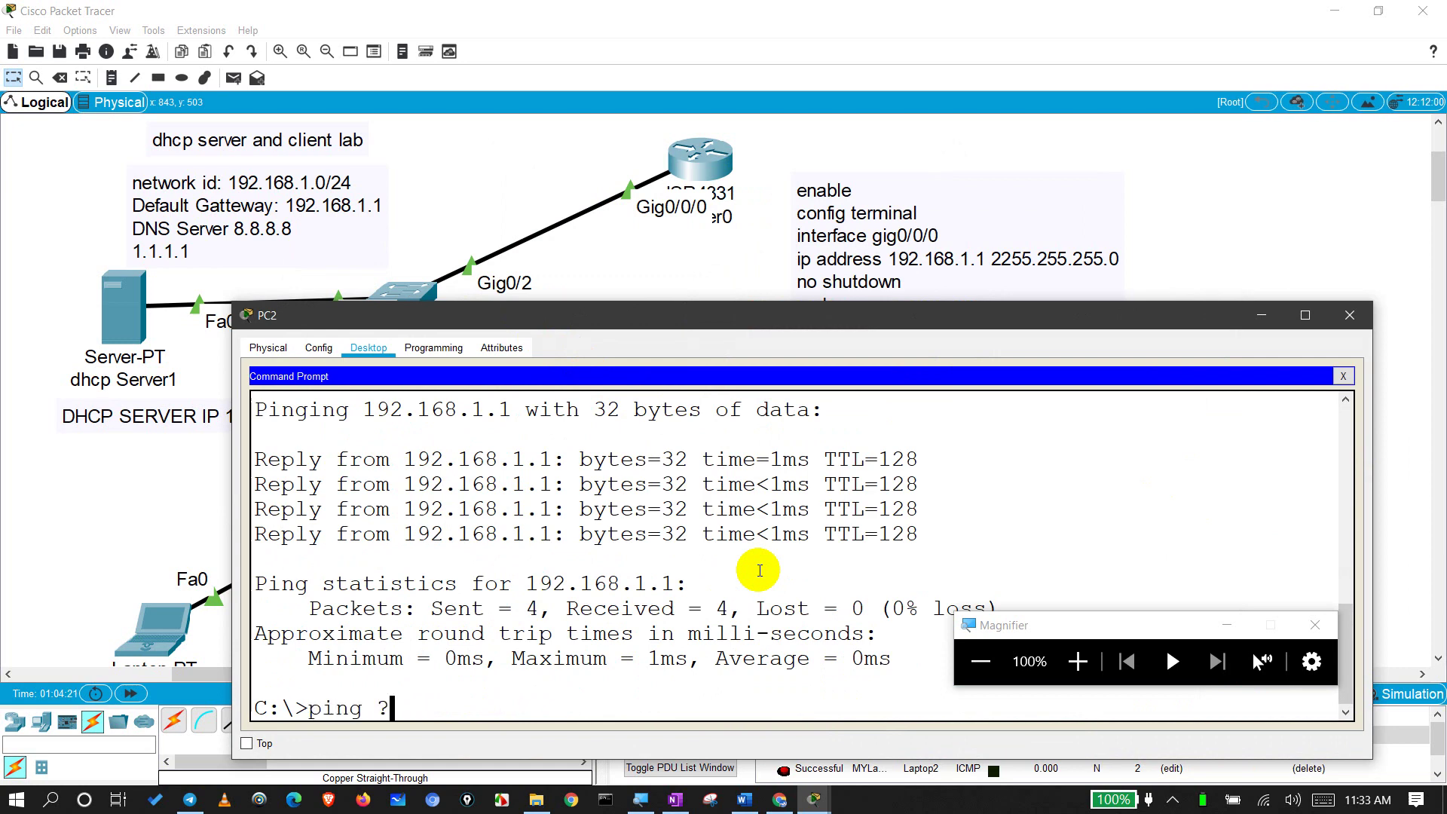
key(Return)
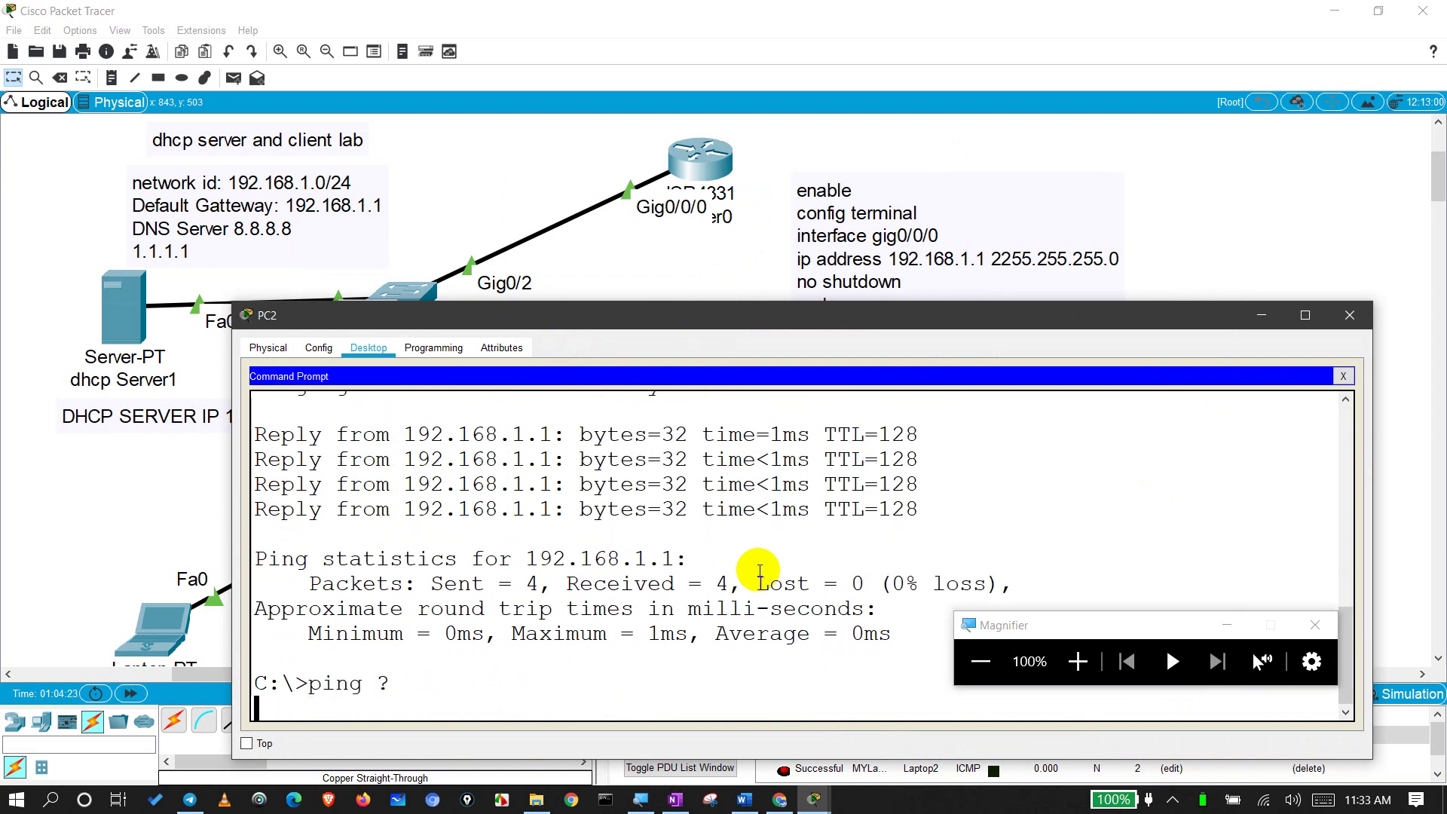
key(Up)
text(/)
key(Return)
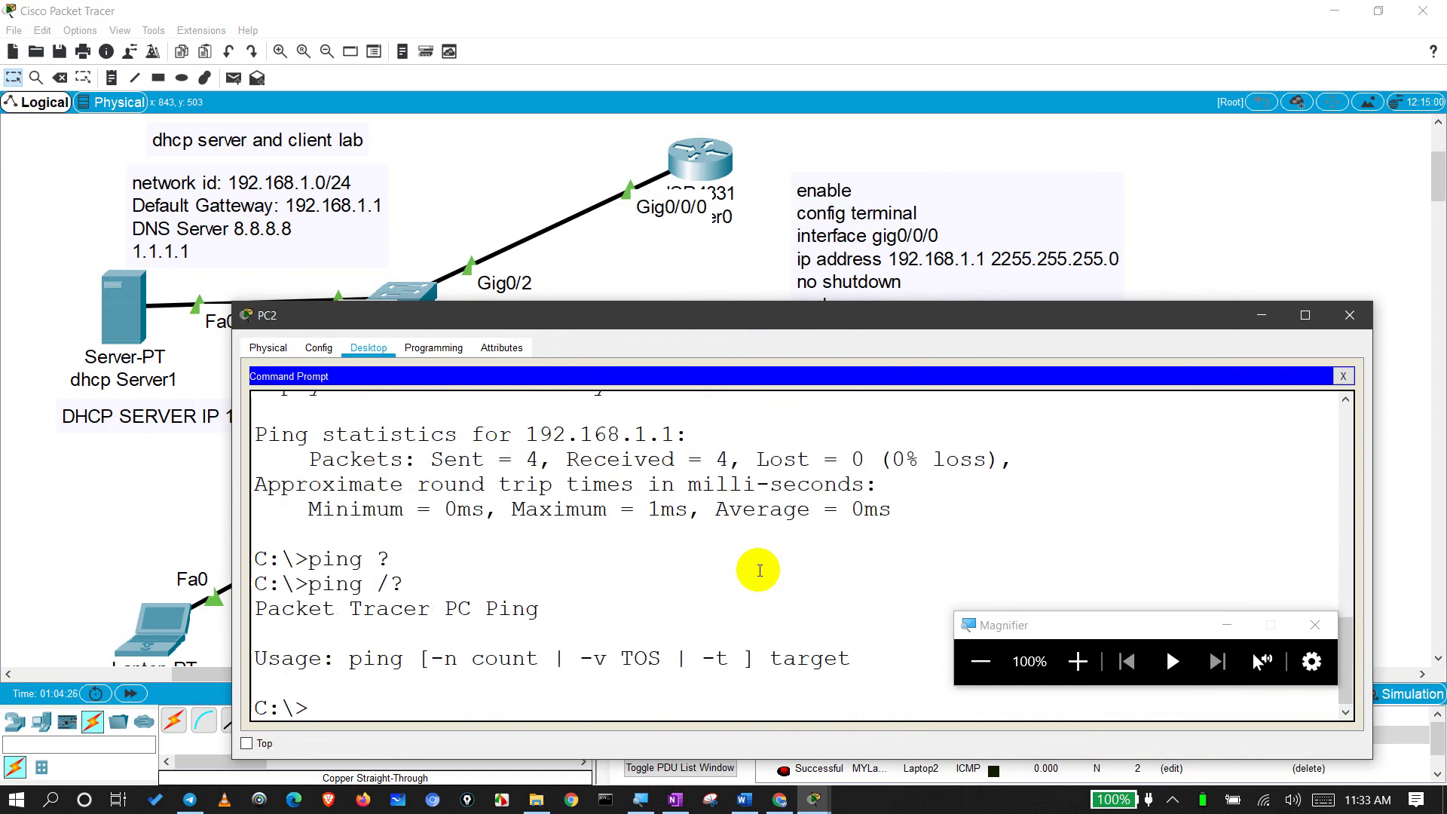
Step: Start a 1000-count ping with ping -n 1000 192.168.1.1
text(ping )
text(n)
key(BackSpace)
key(BackSpace)
text(-n 1000 192.)
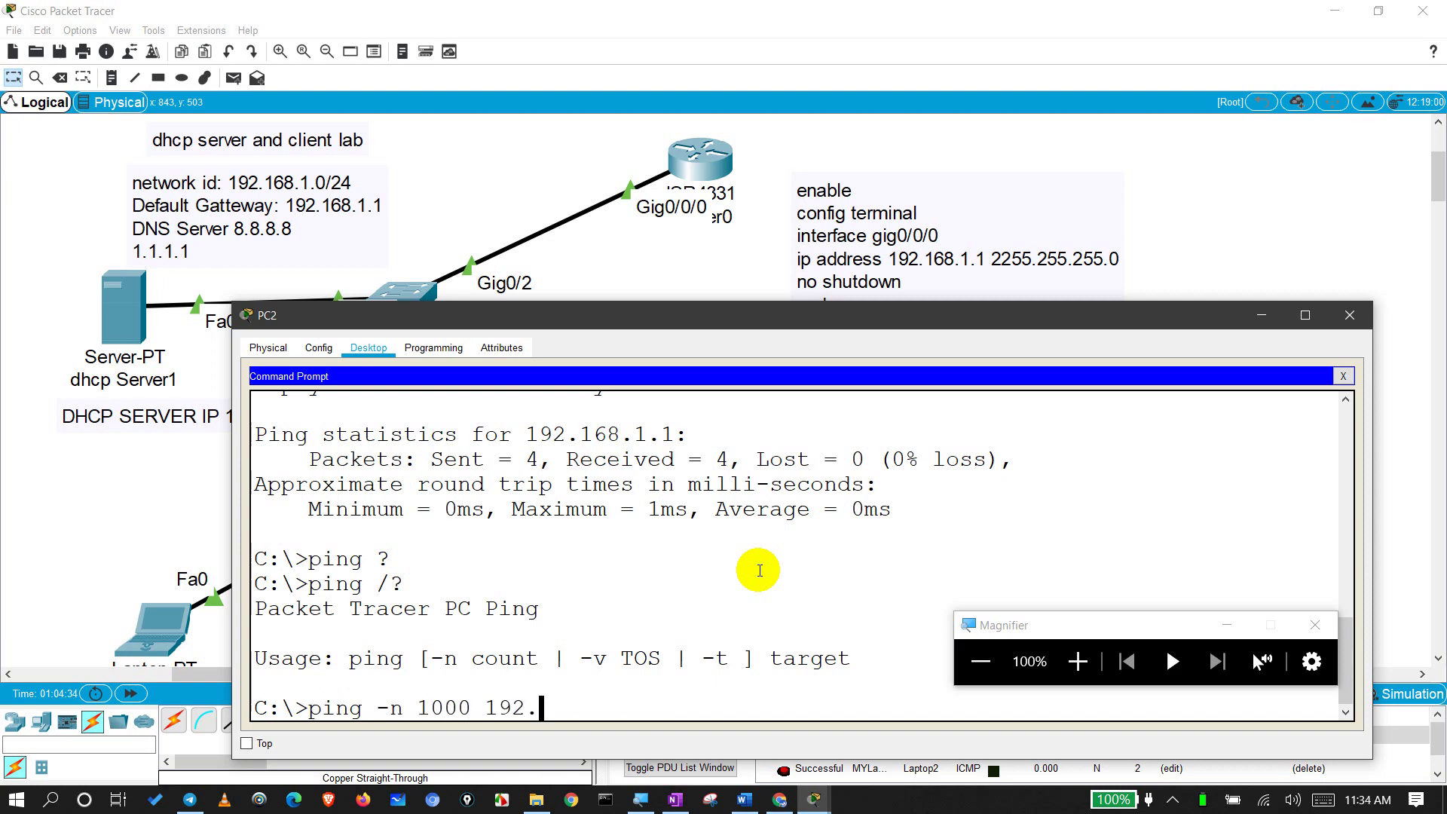
text(168.1.1)
key(Return)
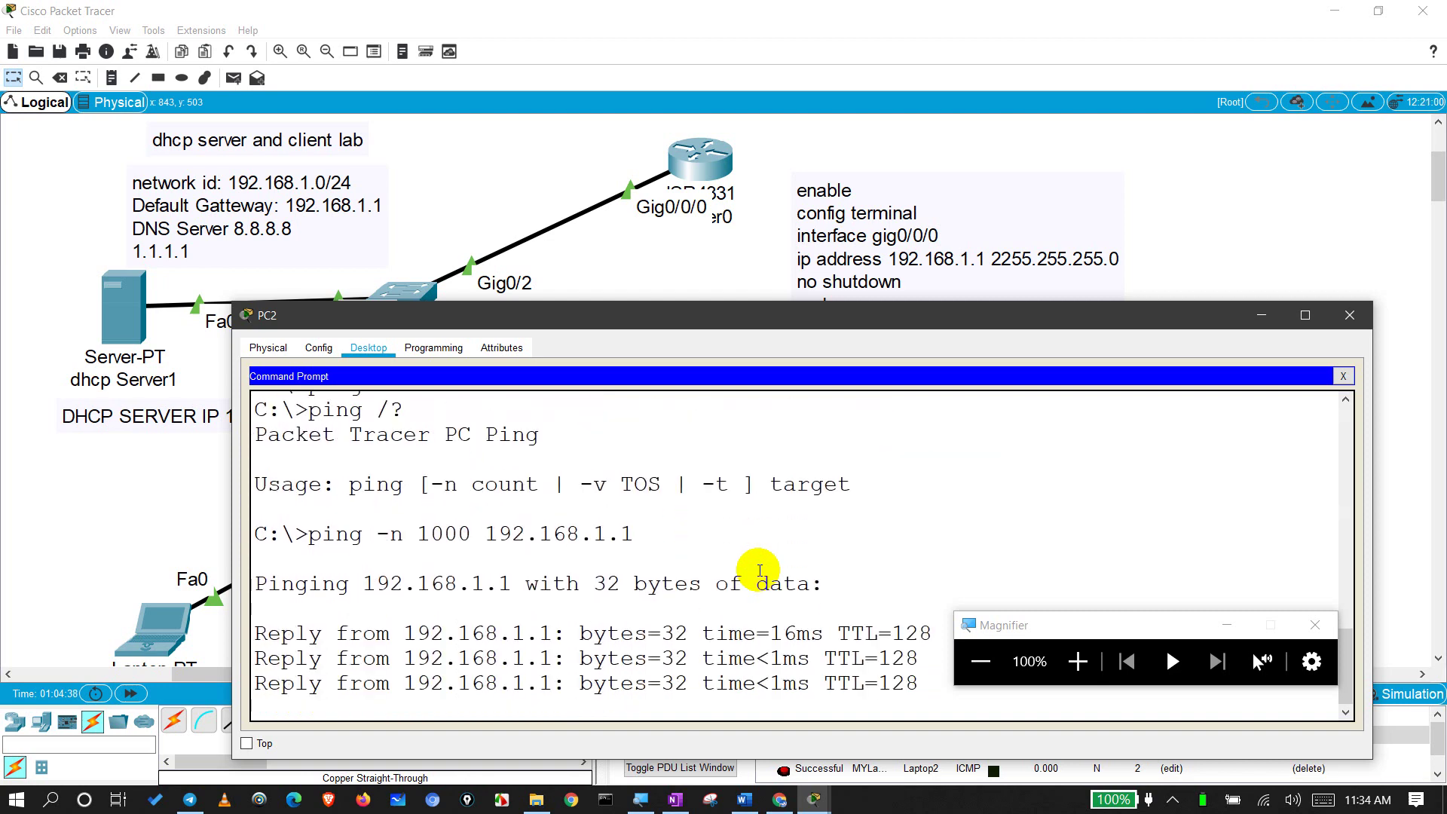
Step: Close PC2, send a simple PDU from the DHCP server to Router0, then clear the list
click(1349, 315)
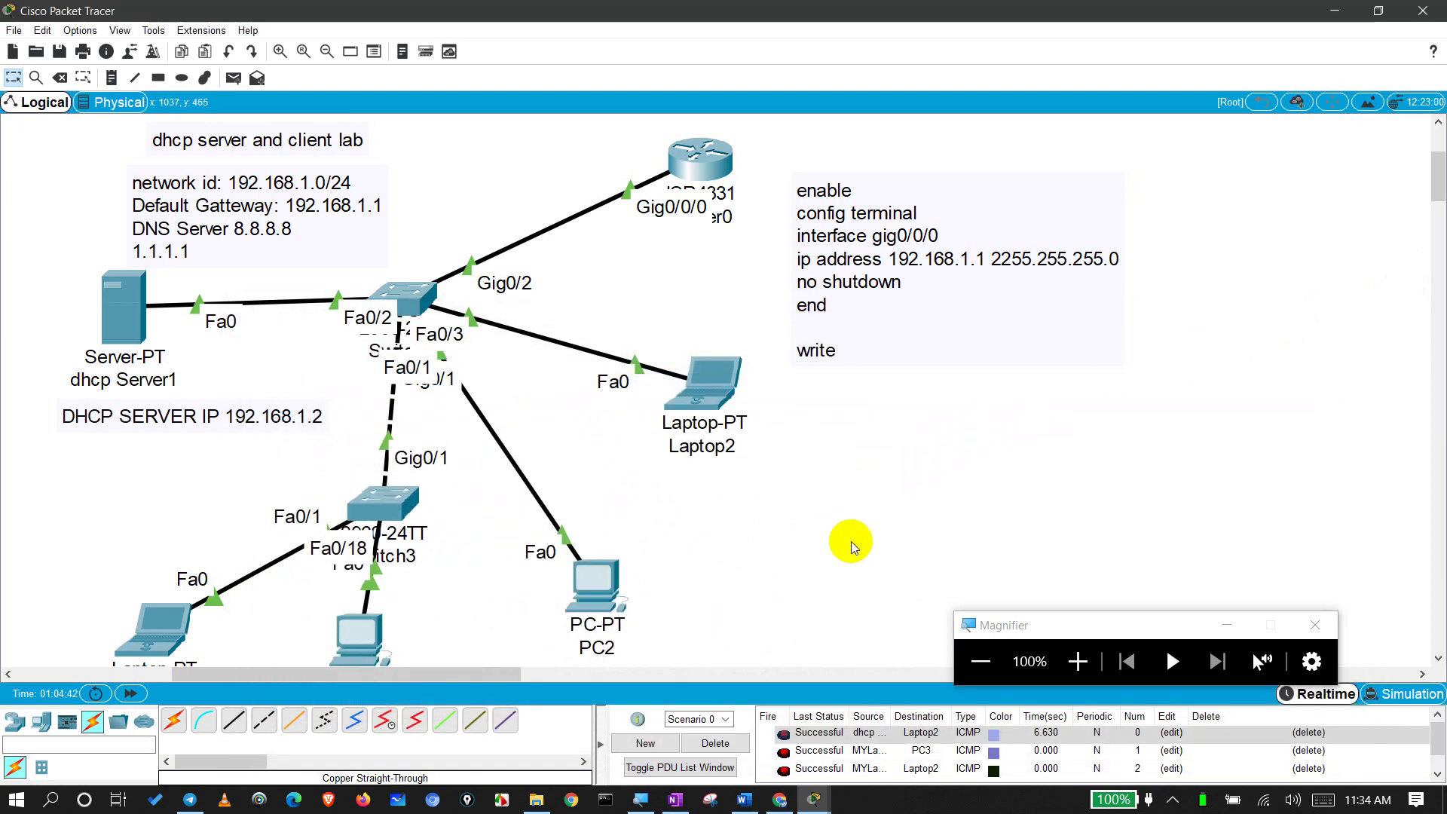
click(234, 78)
click(99, 322)
click(712, 156)
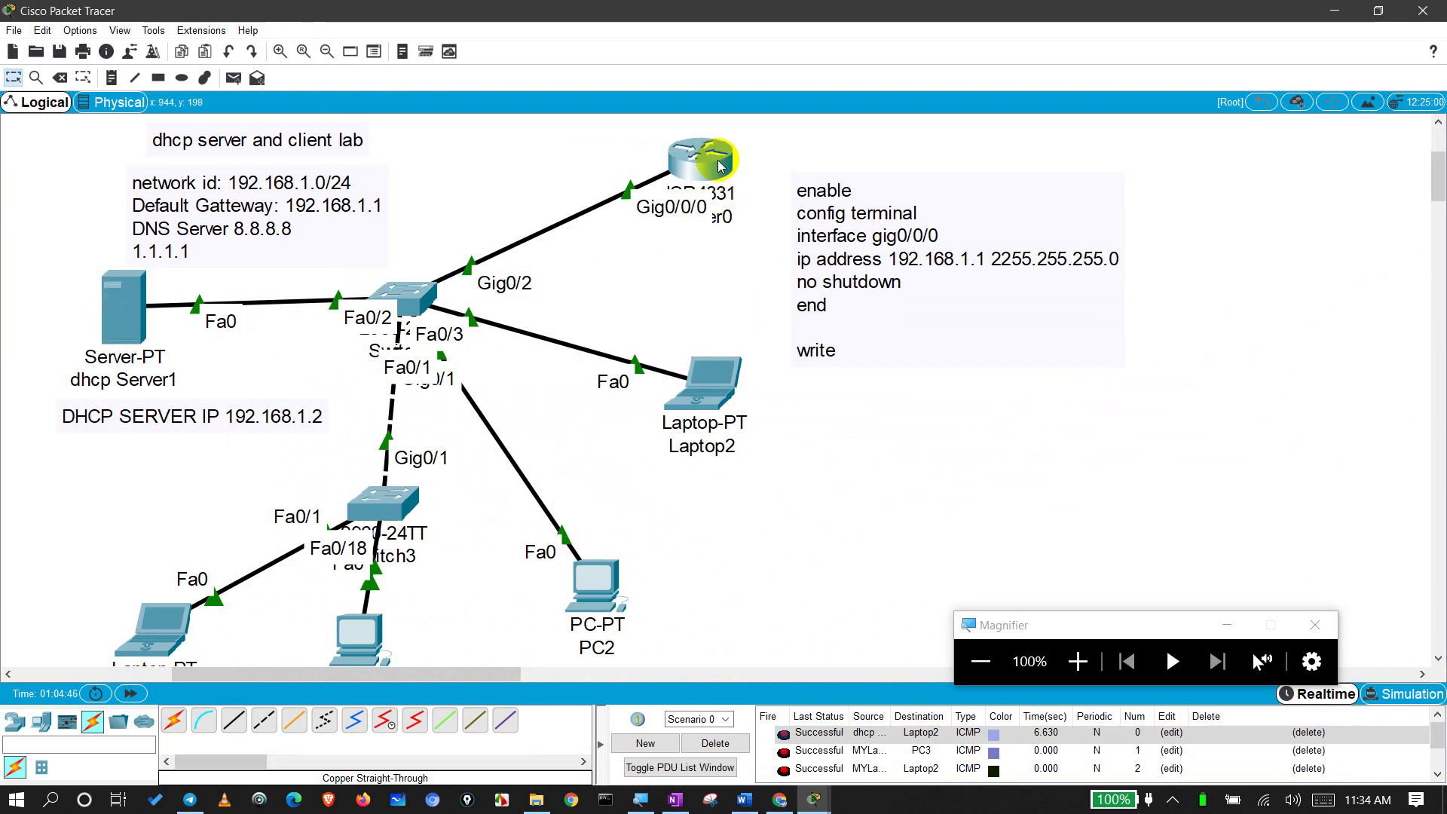
scroll(827, 752, down, 1)
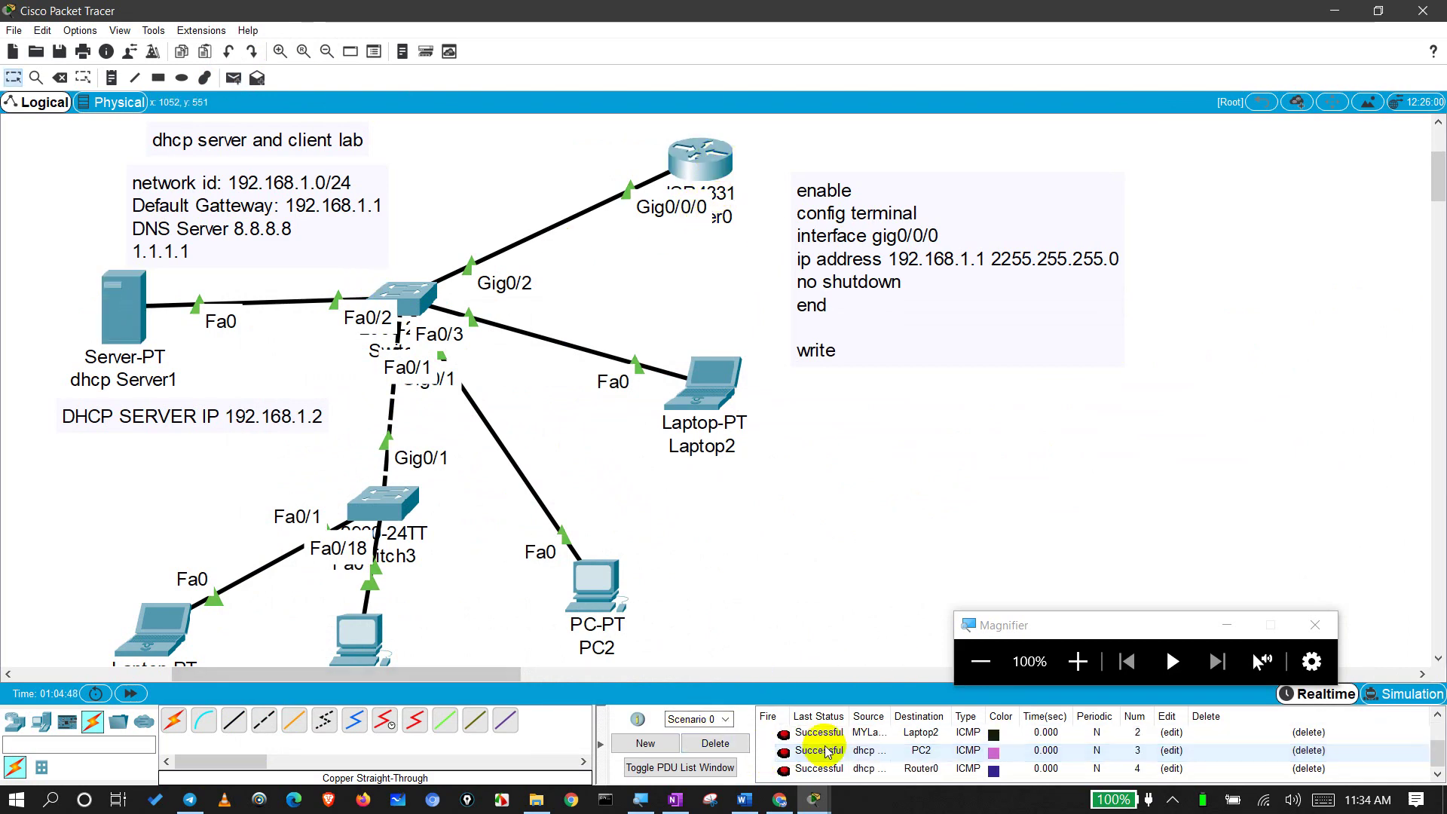
click(715, 744)
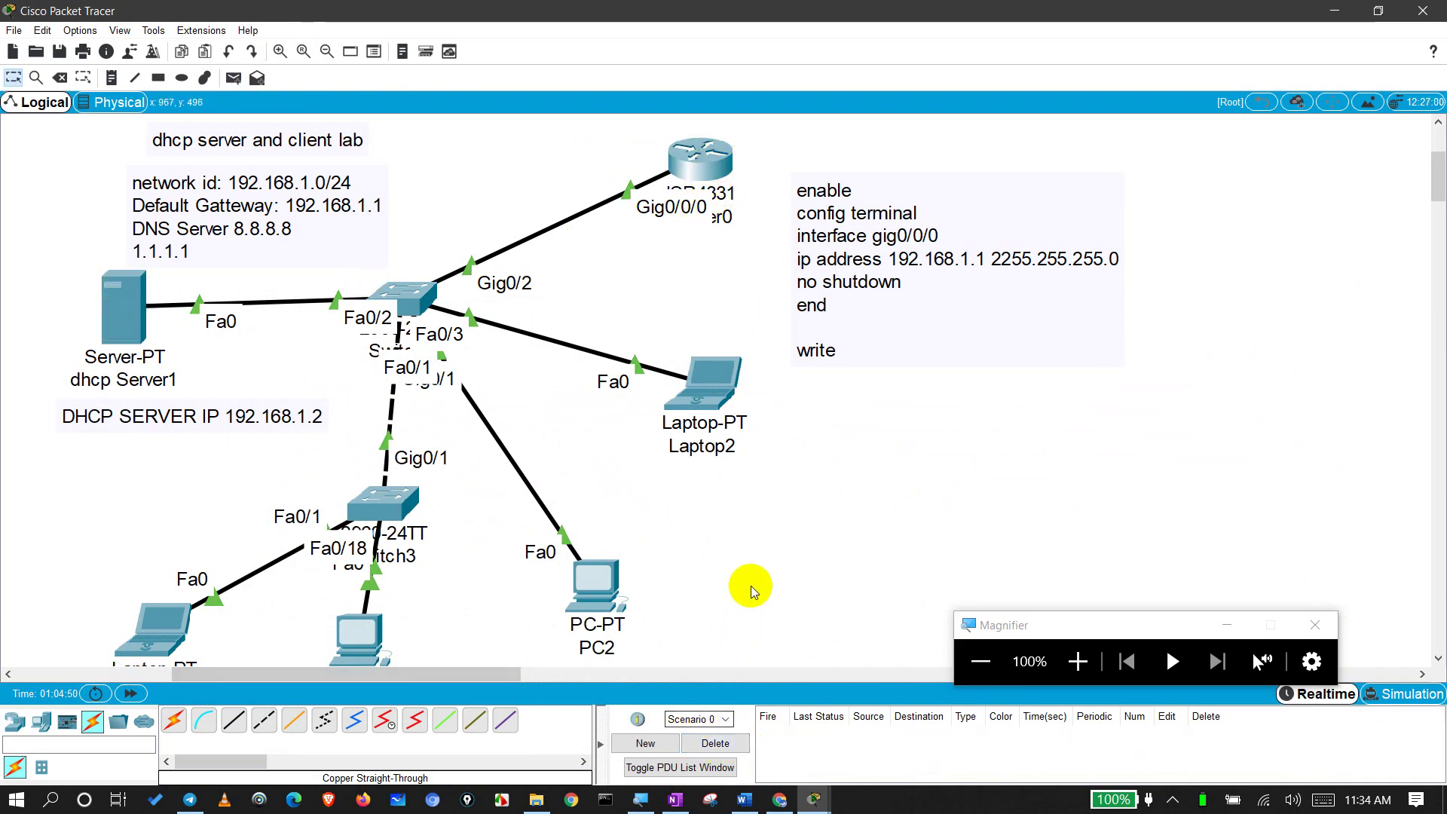
Step: Send another DHCP-server-to-Router0 test packet and delete it from the scenario list
click(233, 78)
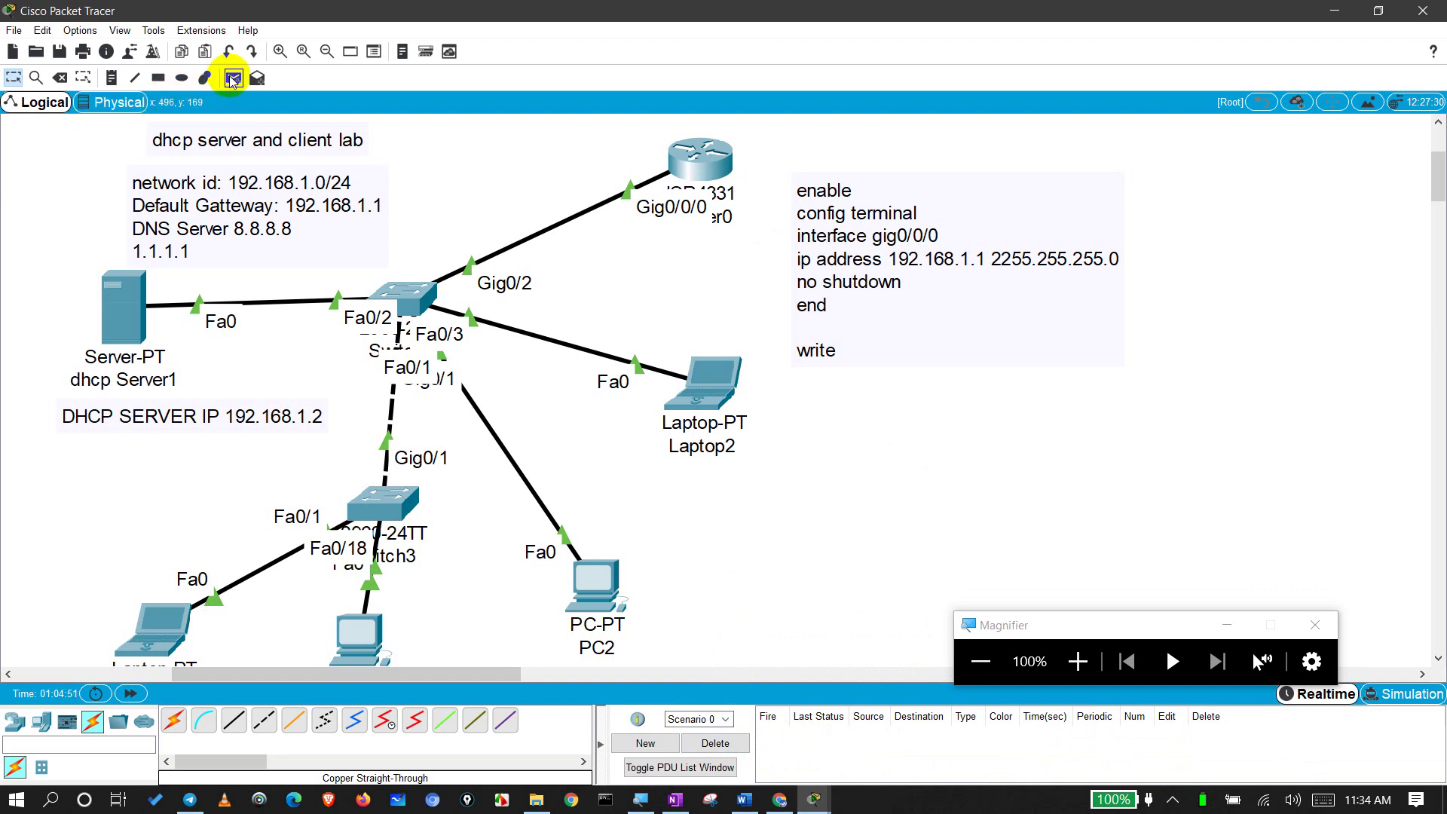
click(120, 309)
click(712, 147)
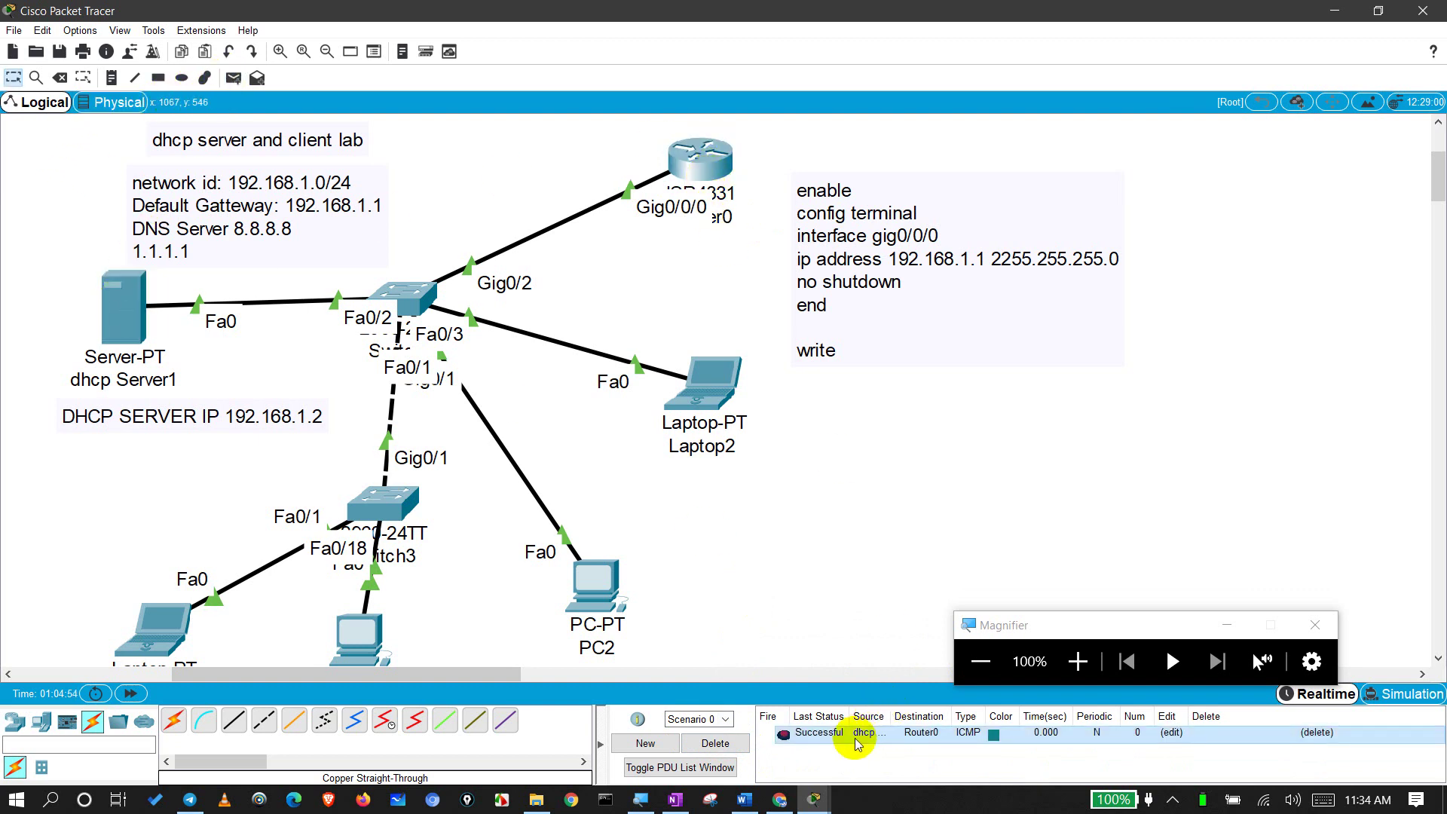
click(715, 744)
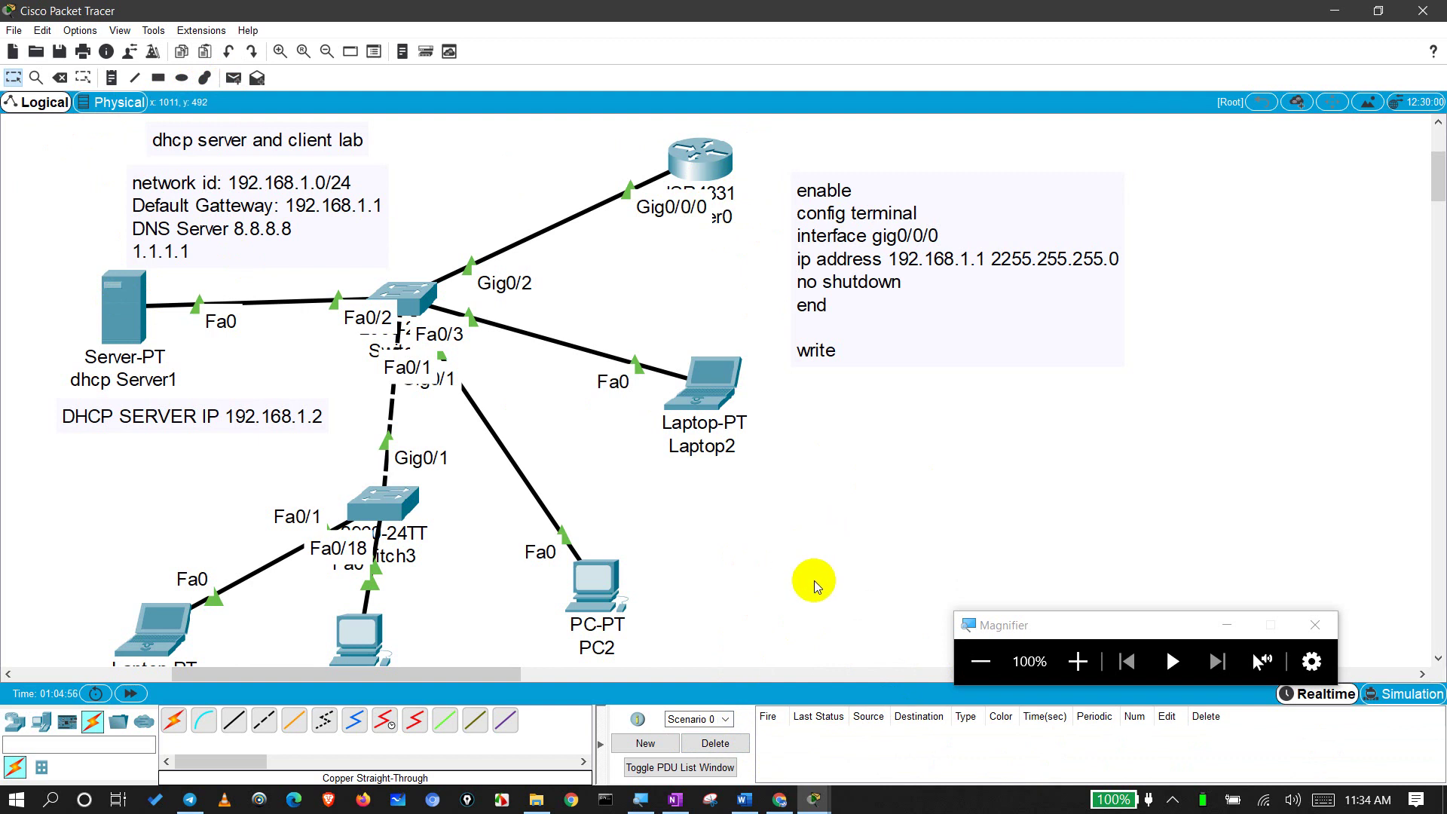
click(1112, 626)
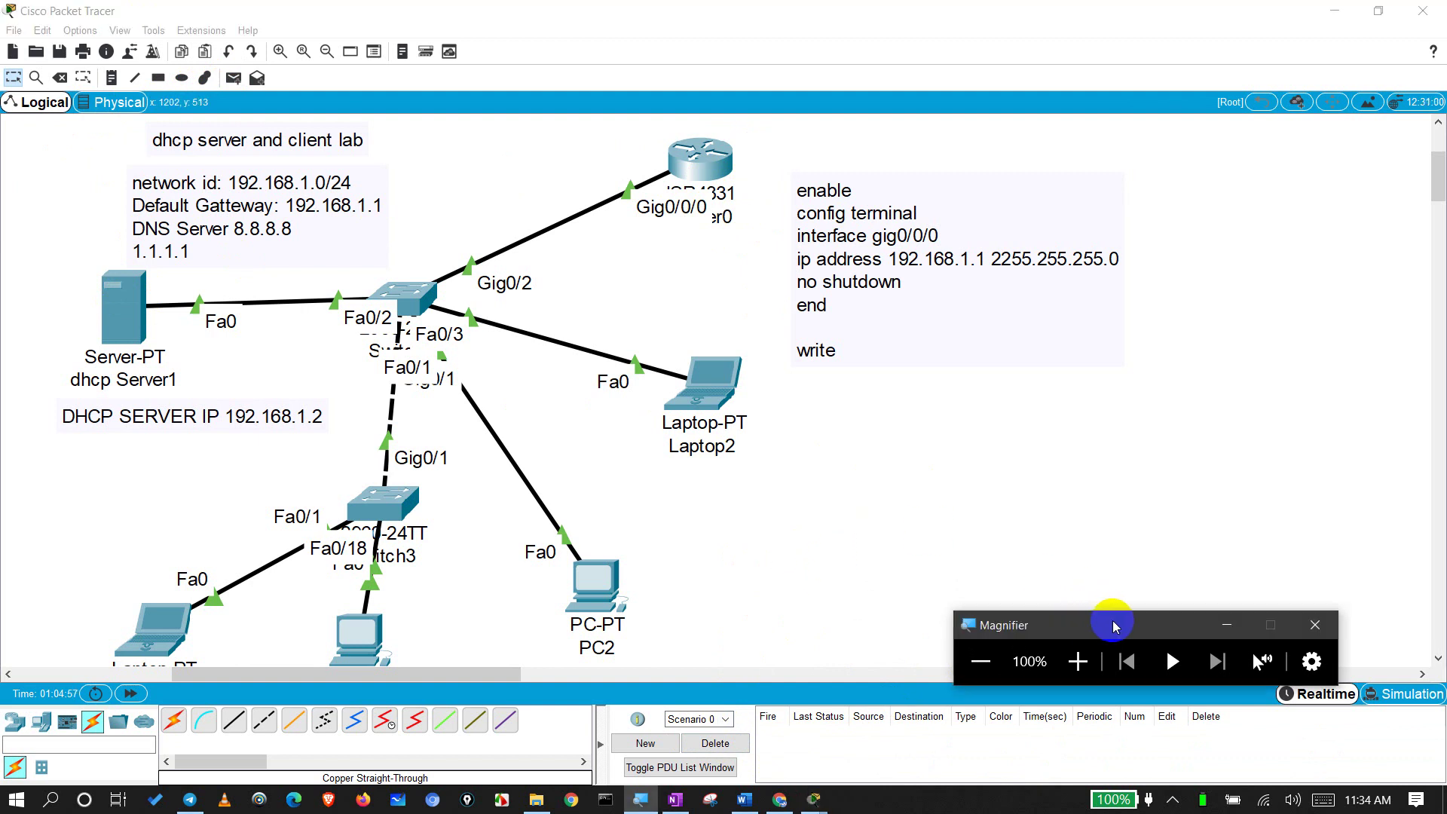
mouse_move(1148, 624)
mouse_down()
mouse_move(1146, 645)
mouse_move(1151, 590)
mouse_move(1155, 615)
mouse_up()
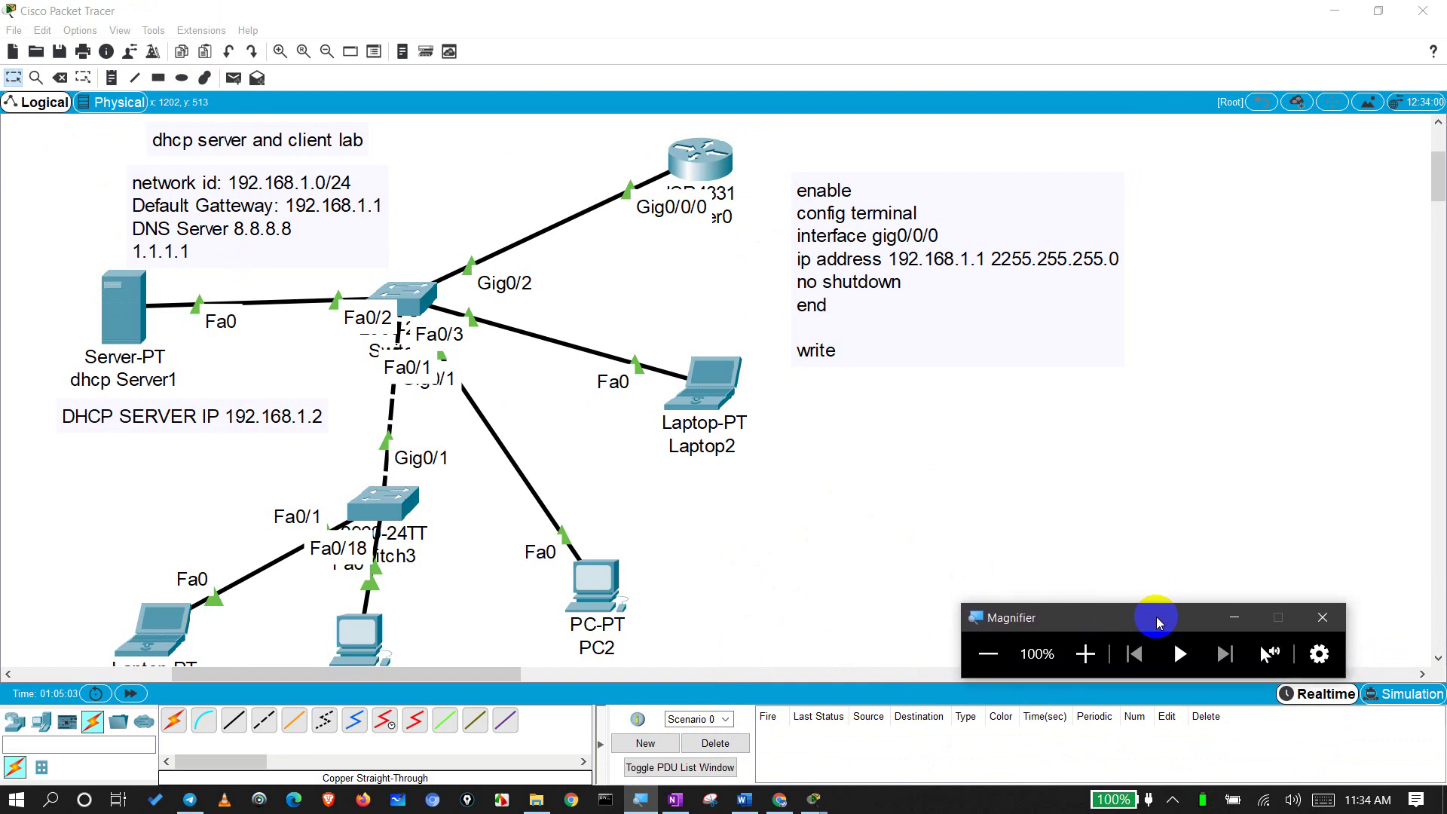
click(1071, 458)
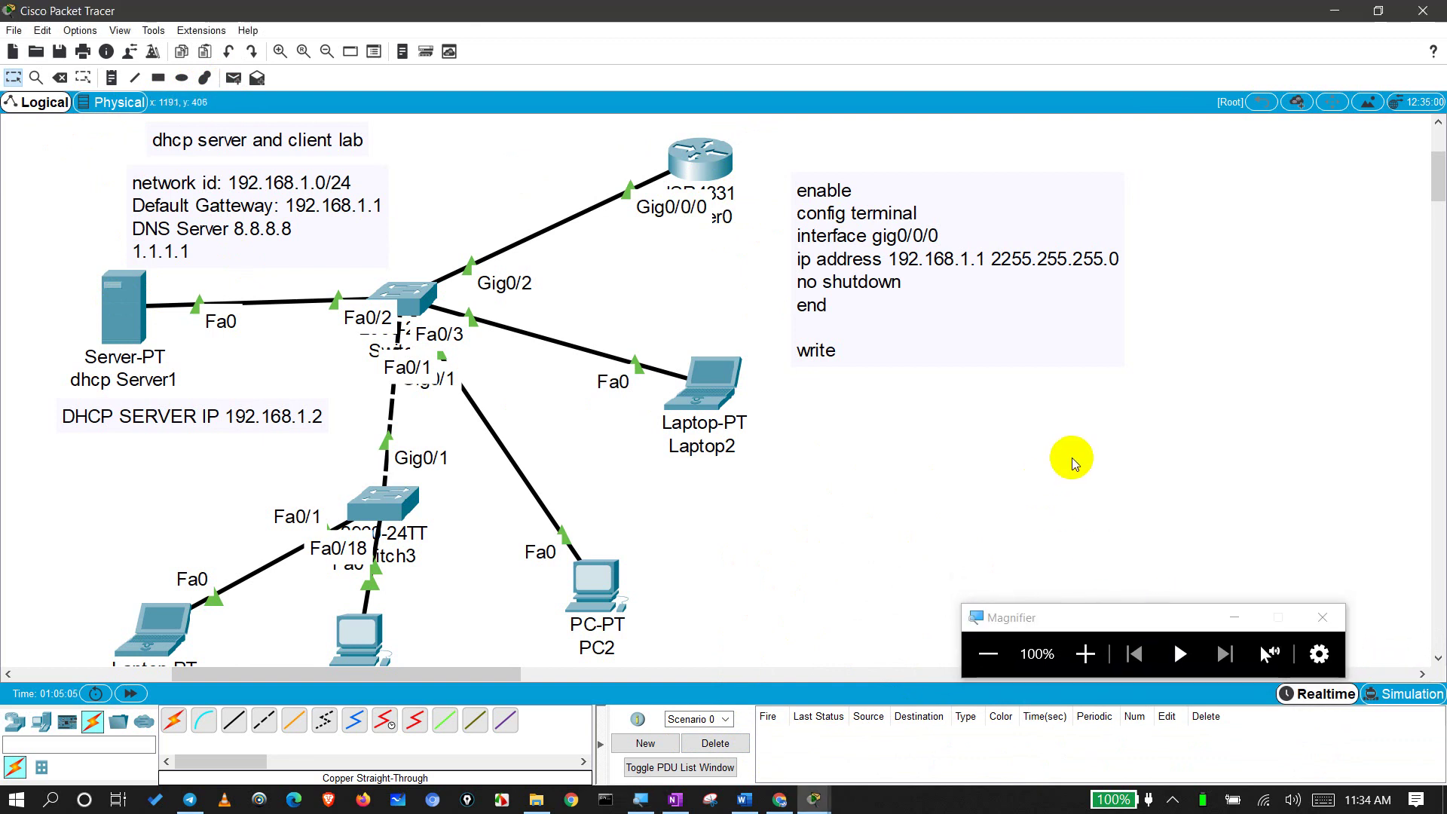
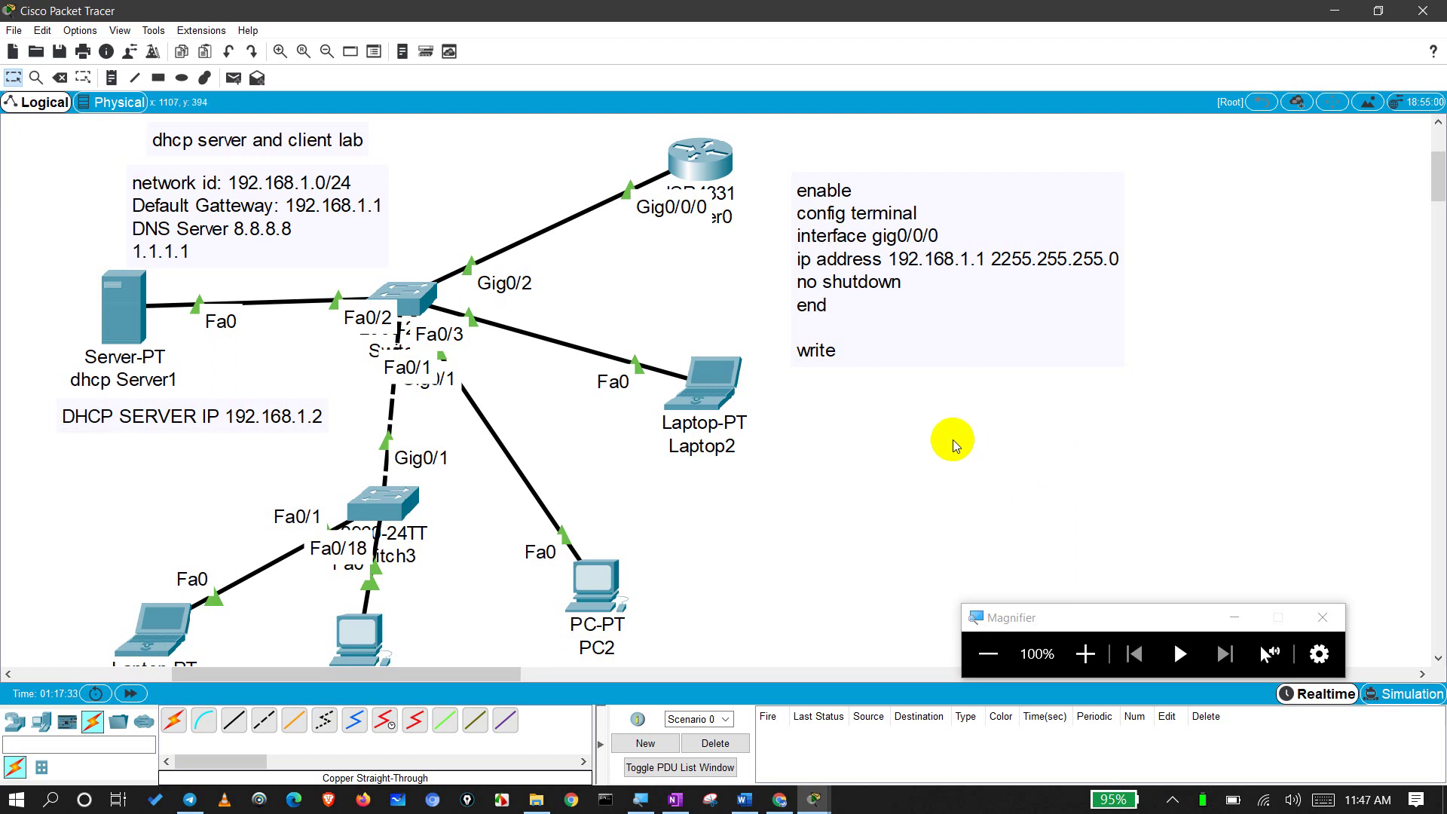
Step: Shift the DHCP SERVER IP note left, clearing stray selections of Switch3, PC2 and router objects
drag(941, 416, 889, 452)
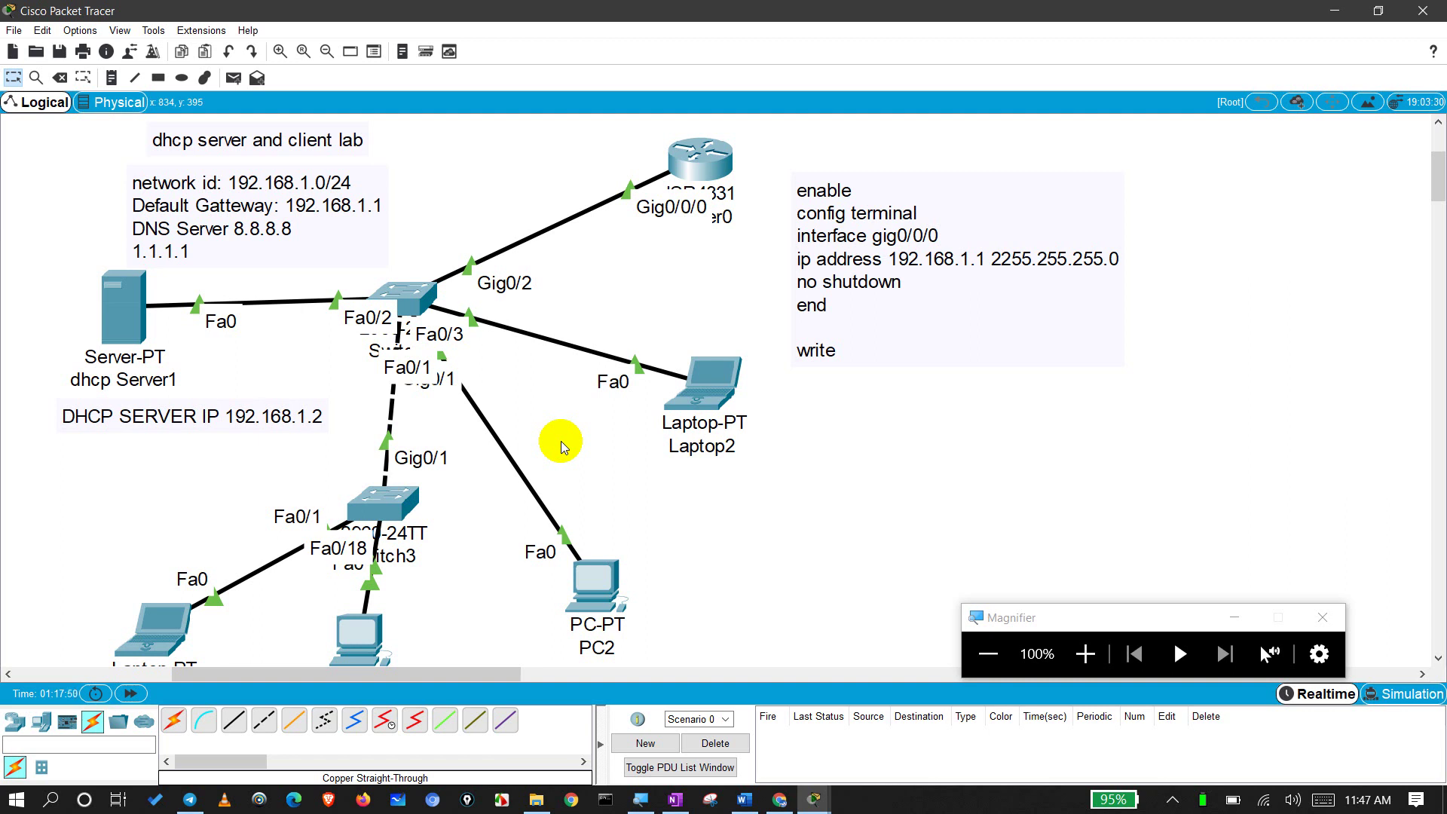
drag(857, 471, 267, 591)
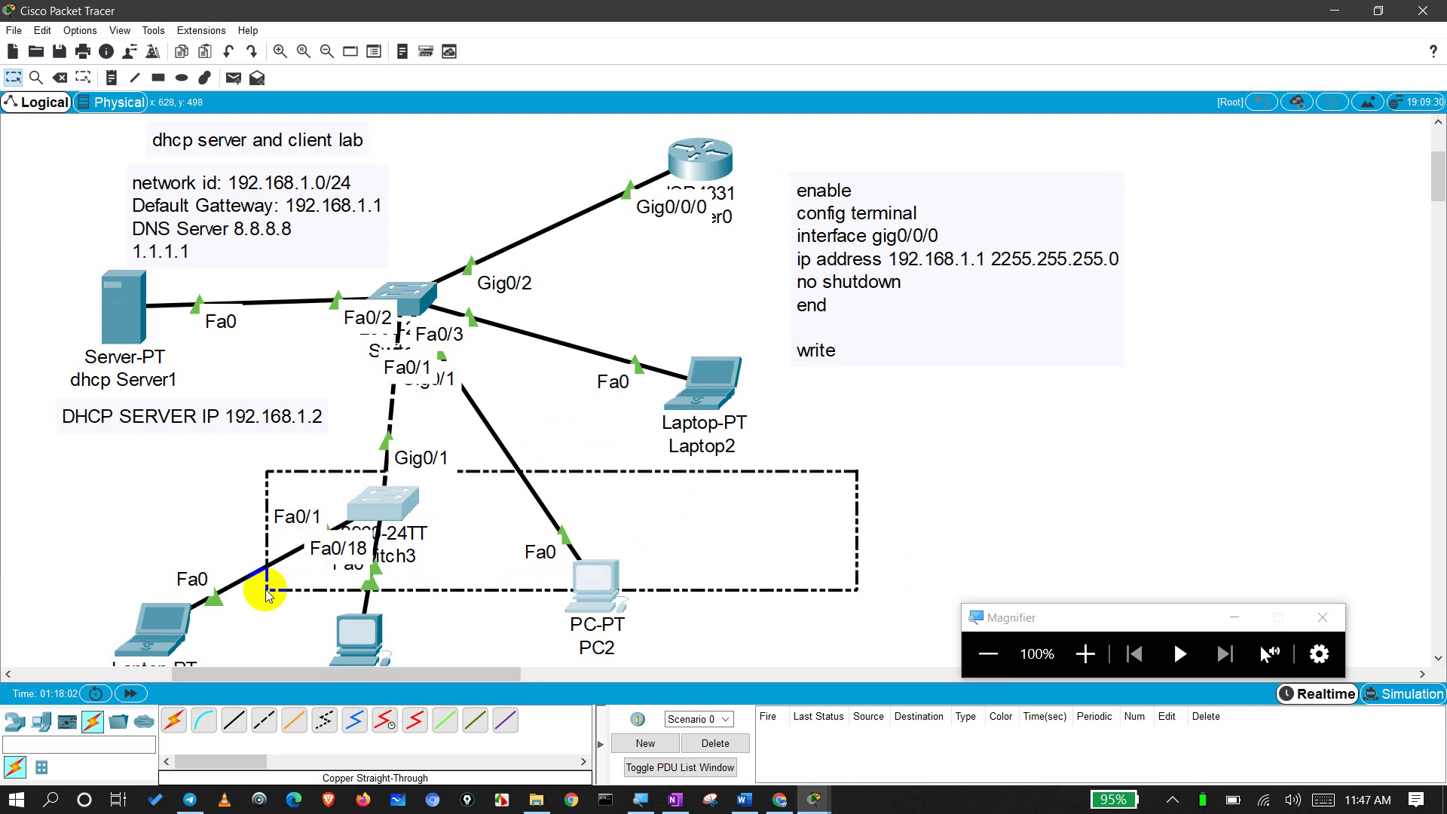
drag(268, 595, 275, 588)
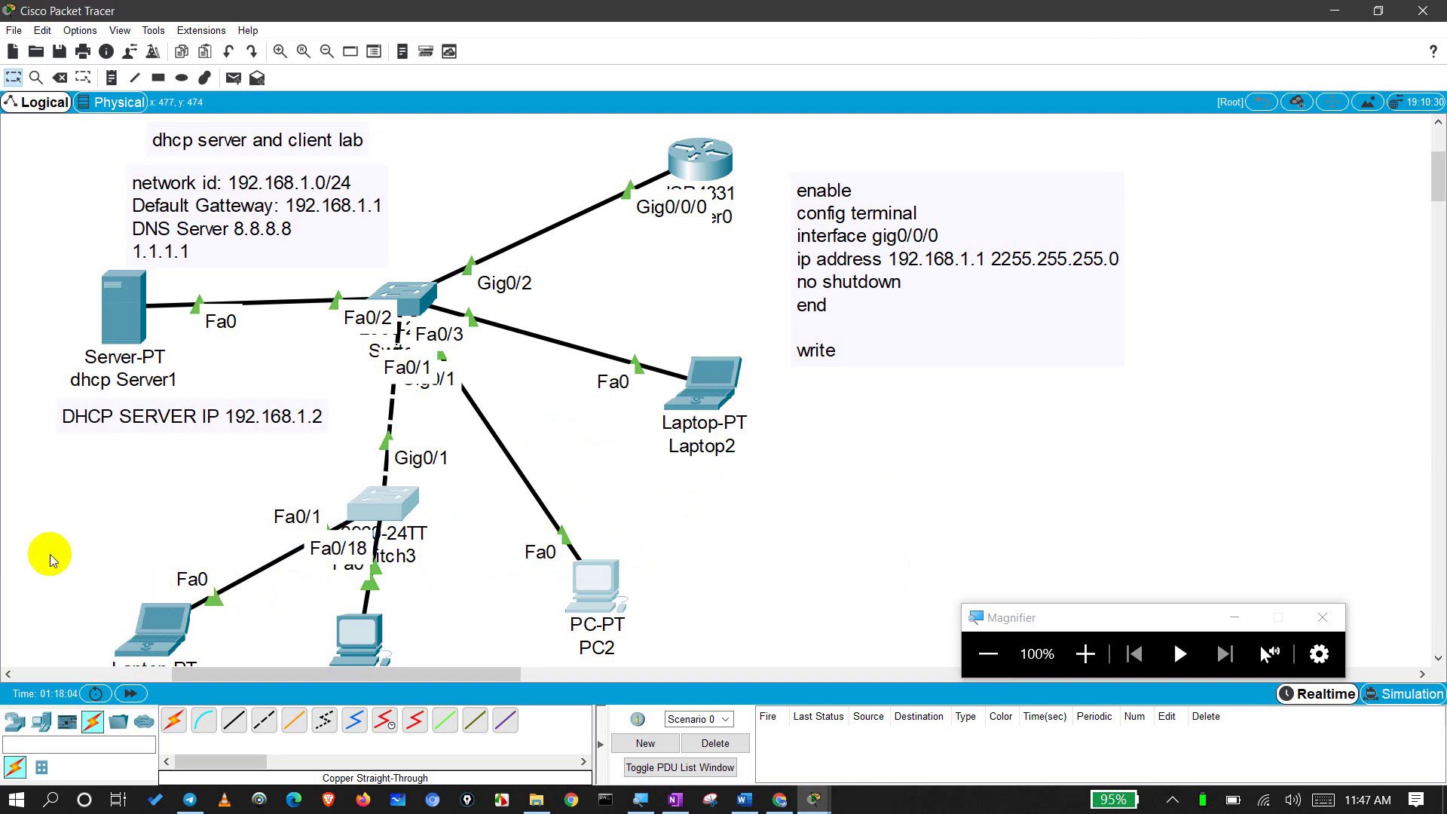
click(97, 516)
mouse_move(111, 308)
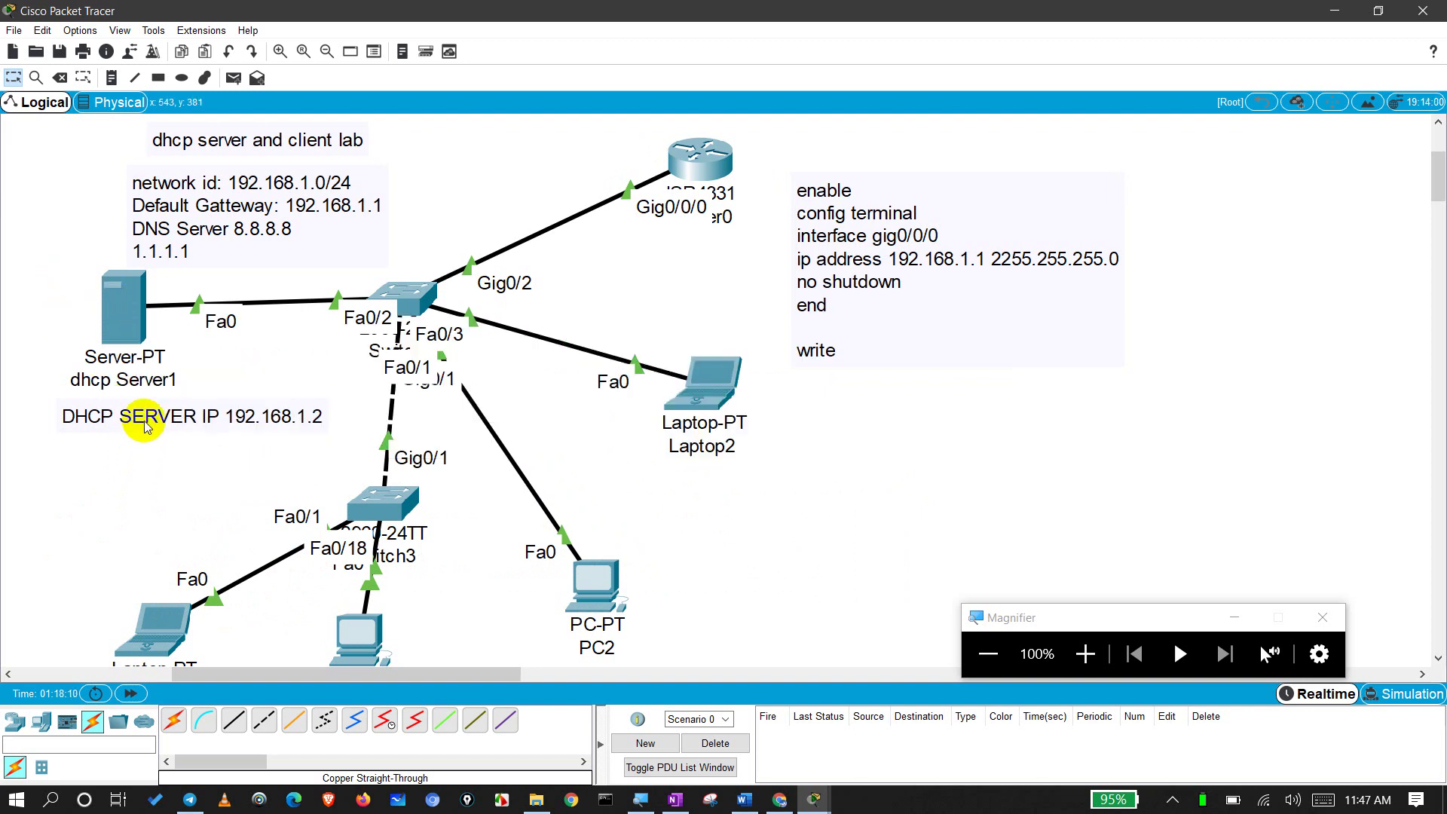
drag(144, 426, 119, 429)
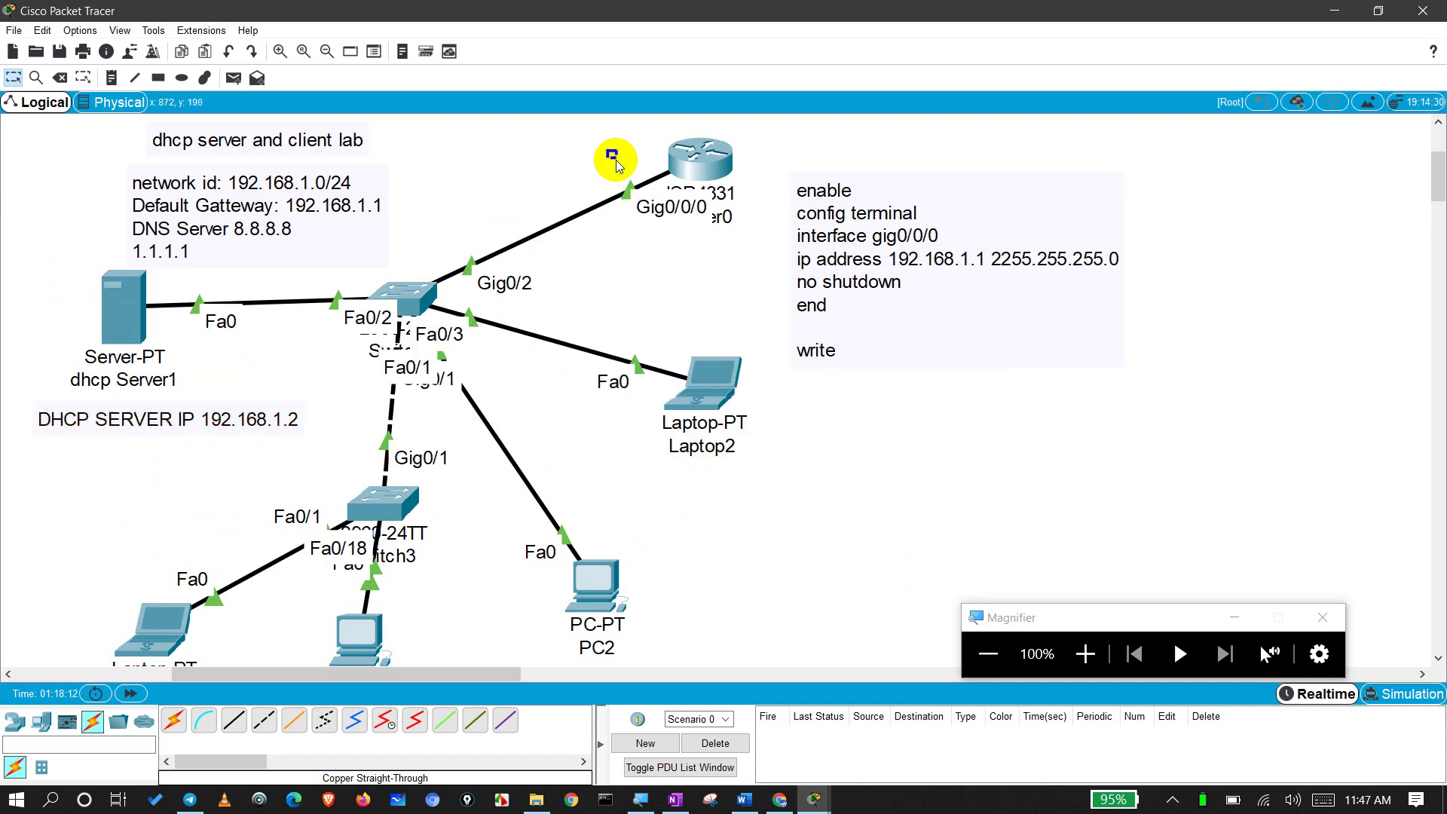
drag(607, 150, 784, 194)
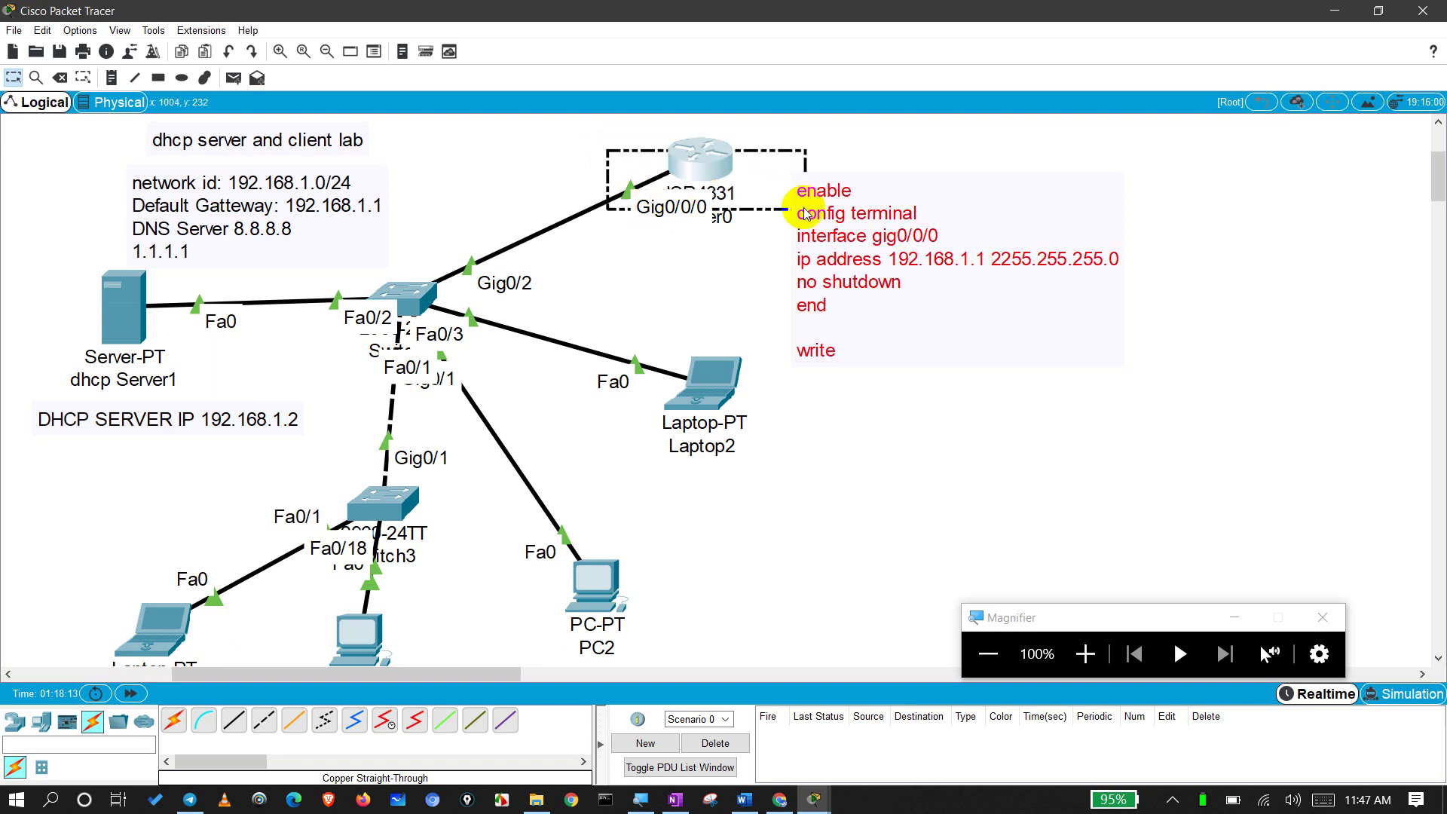
click(527, 422)
drag(226, 416, 163, 424)
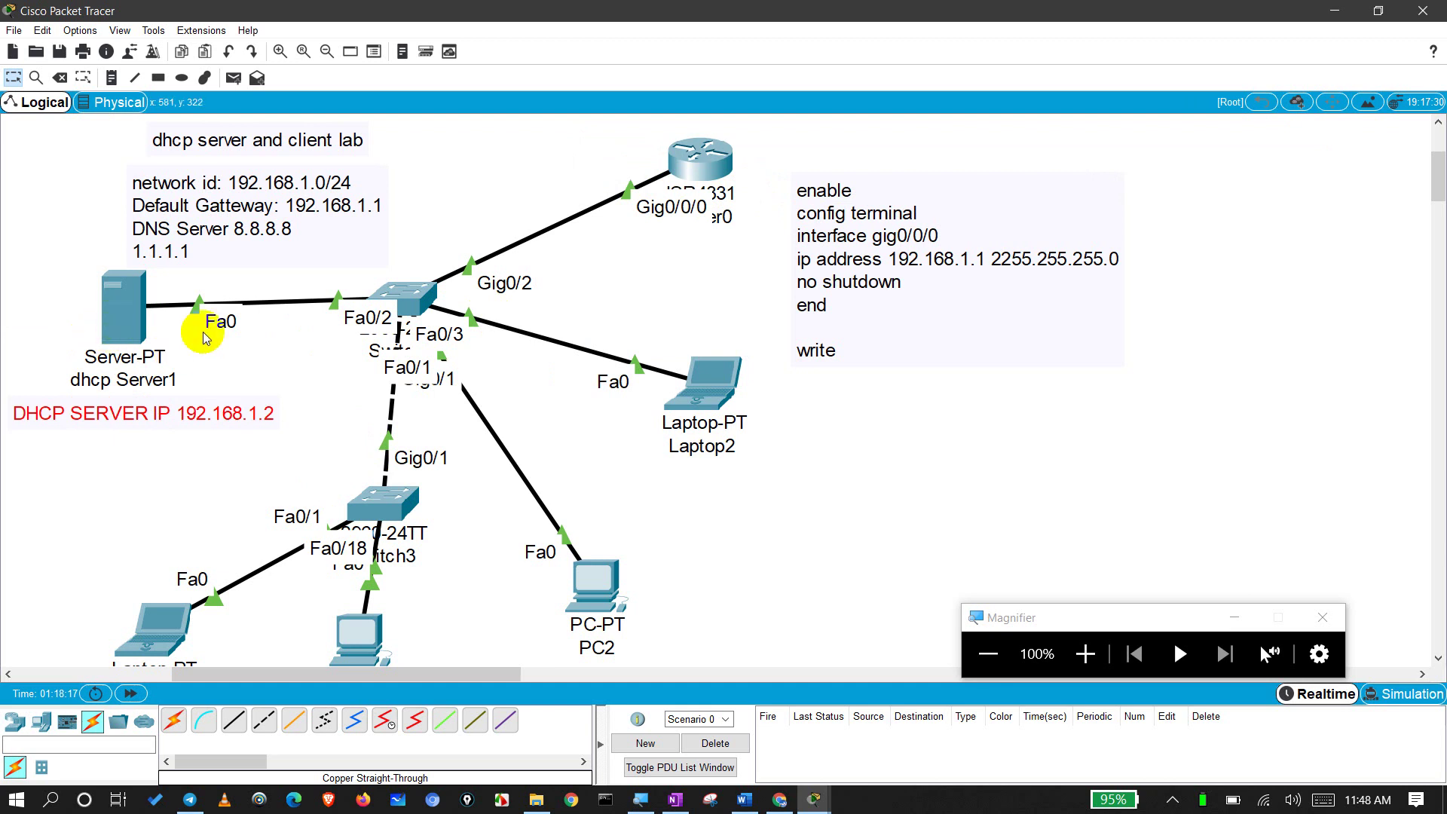
Step: Nudge the network id note right and reposition dhcp Server1 at far left and Router0
drag(224, 251, 234, 250)
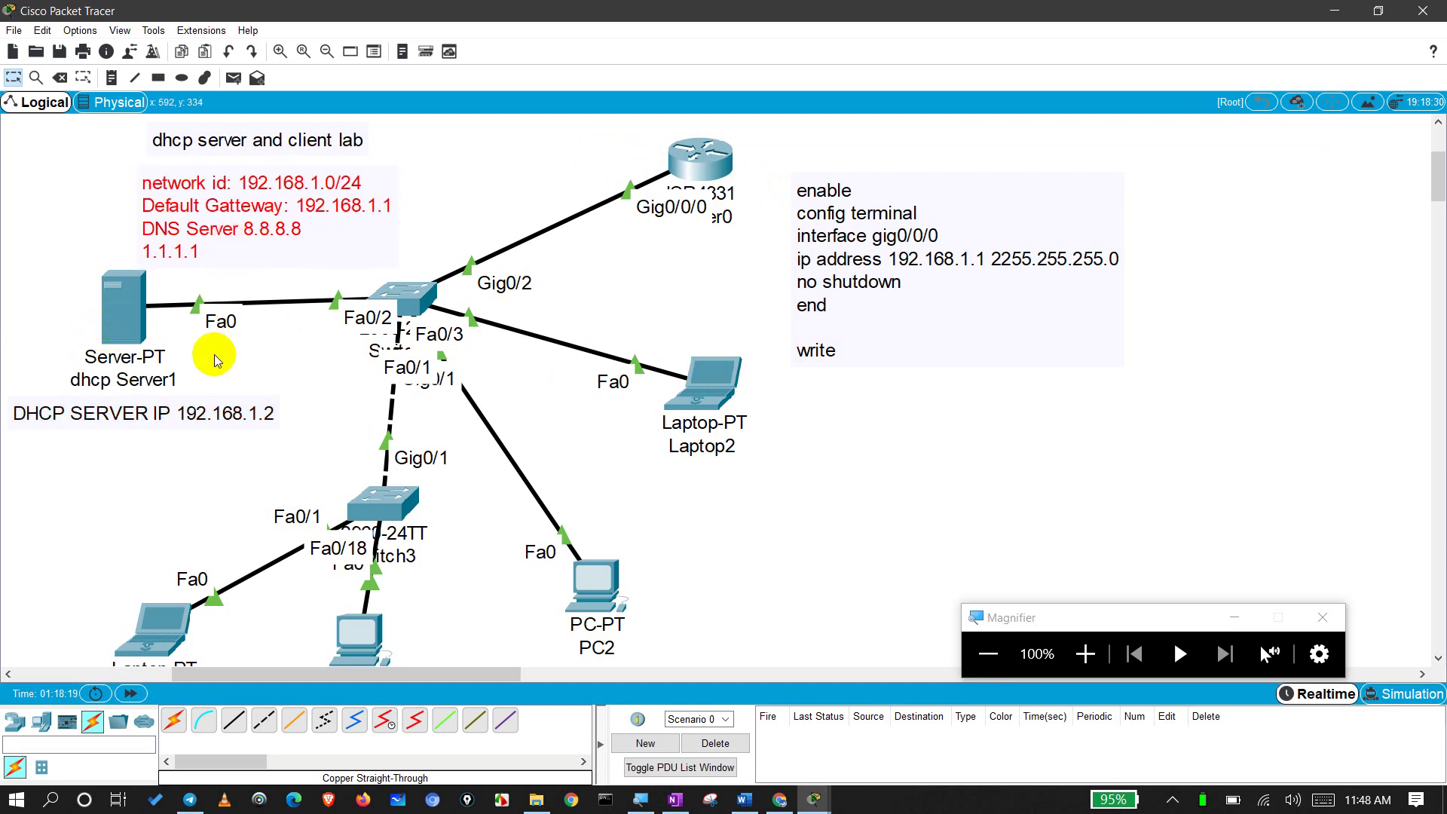
click(128, 303)
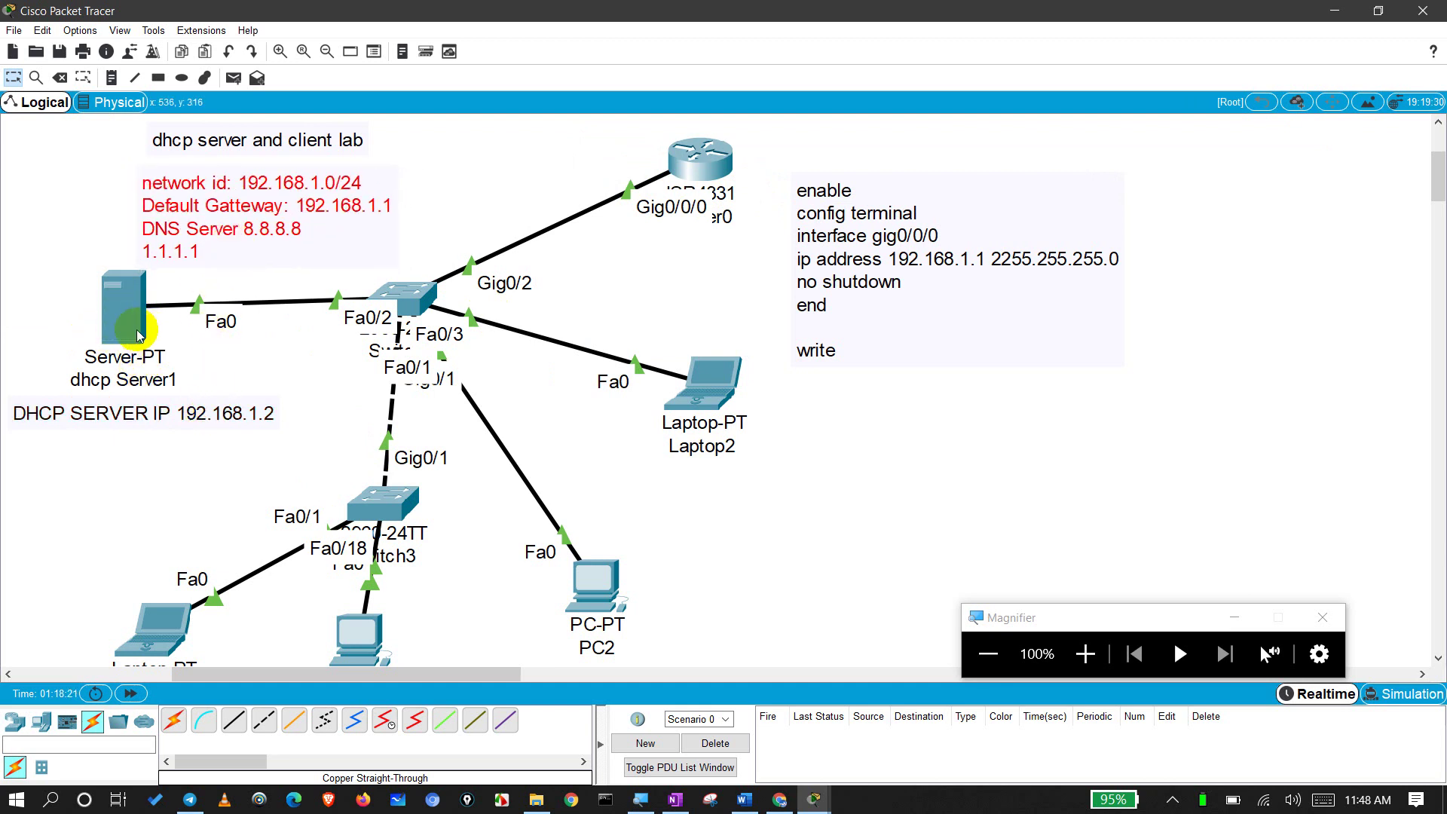
drag(128, 303, 111, 298)
drag(675, 172, 689, 164)
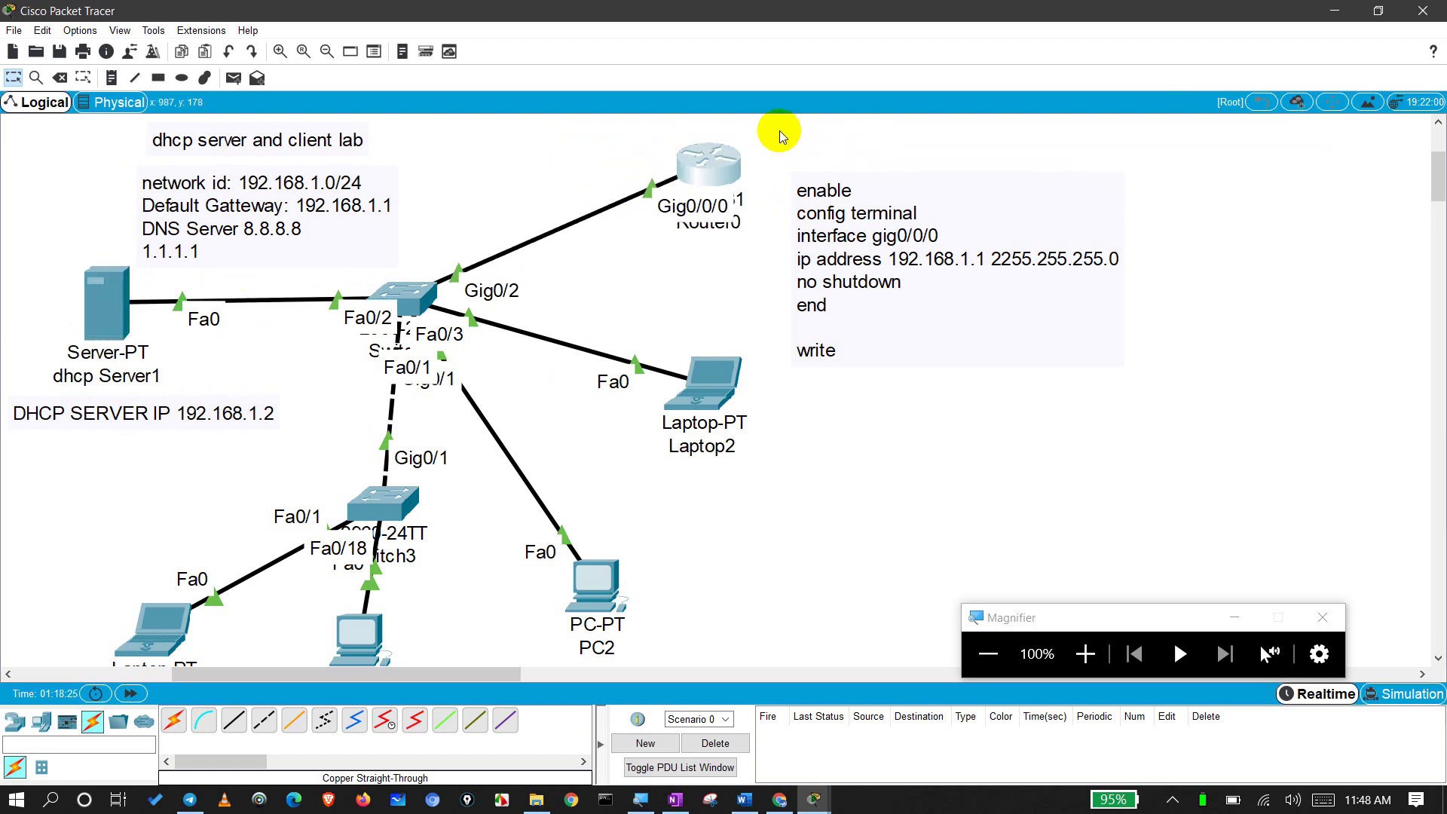
drag(775, 128, 1082, 143)
drag(112, 326, 73, 312)
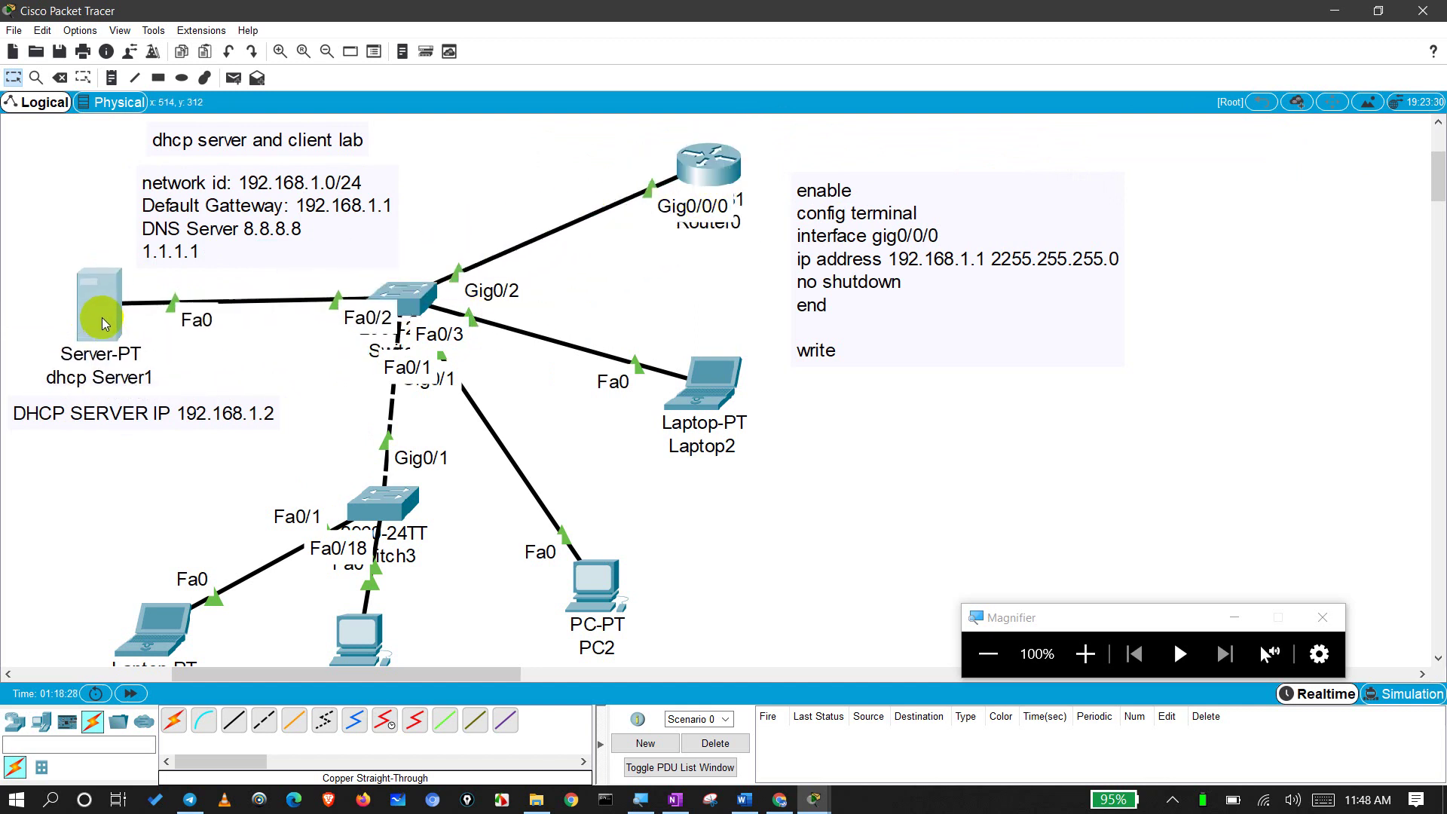
drag(584, 140, 644, 256)
Step: In dhcp Server1's Desktop IP Configuration, change the DNS Server from 8.8.8.8 to 192.168.1.1
click(63, 309)
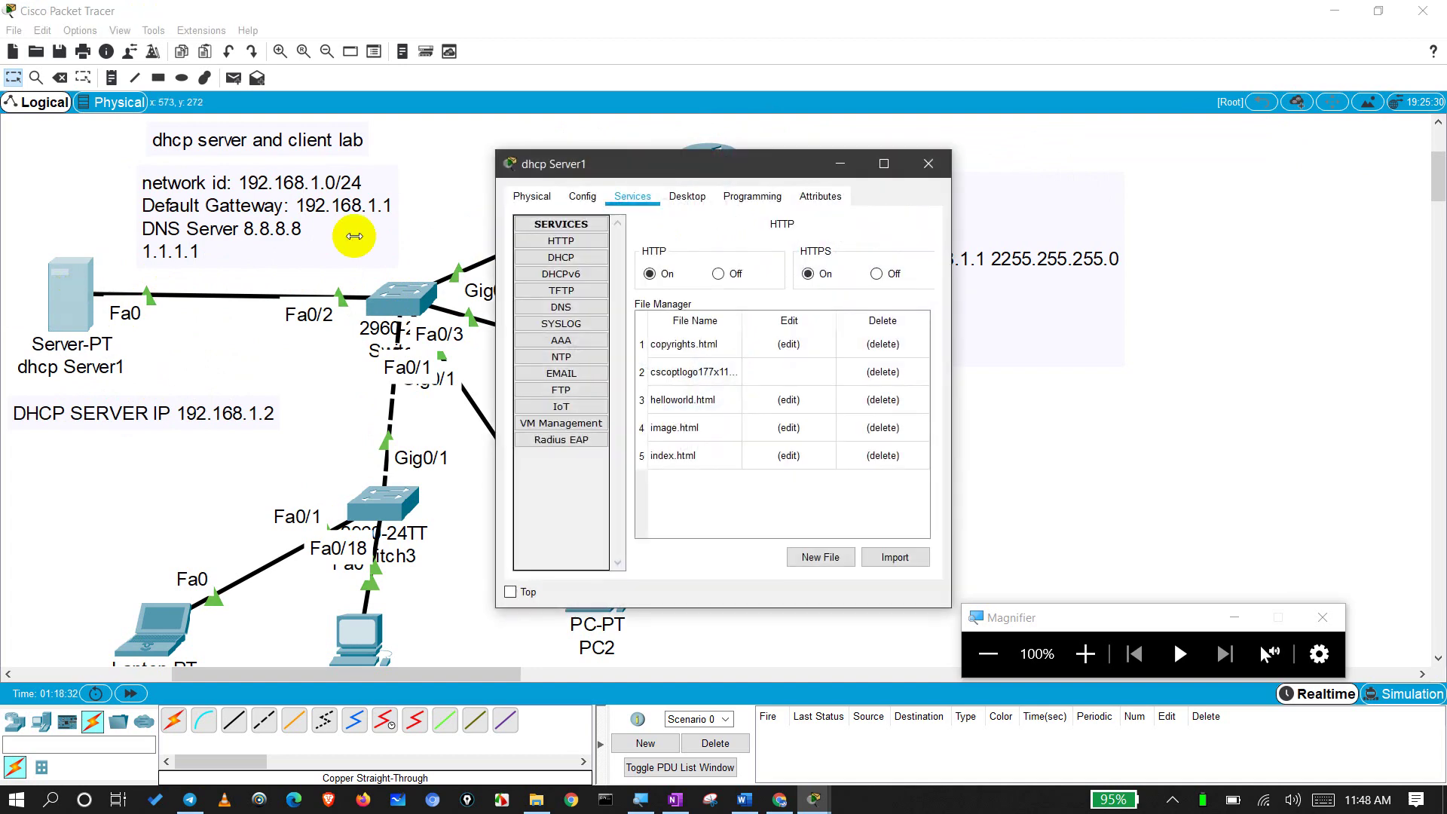
click(687, 197)
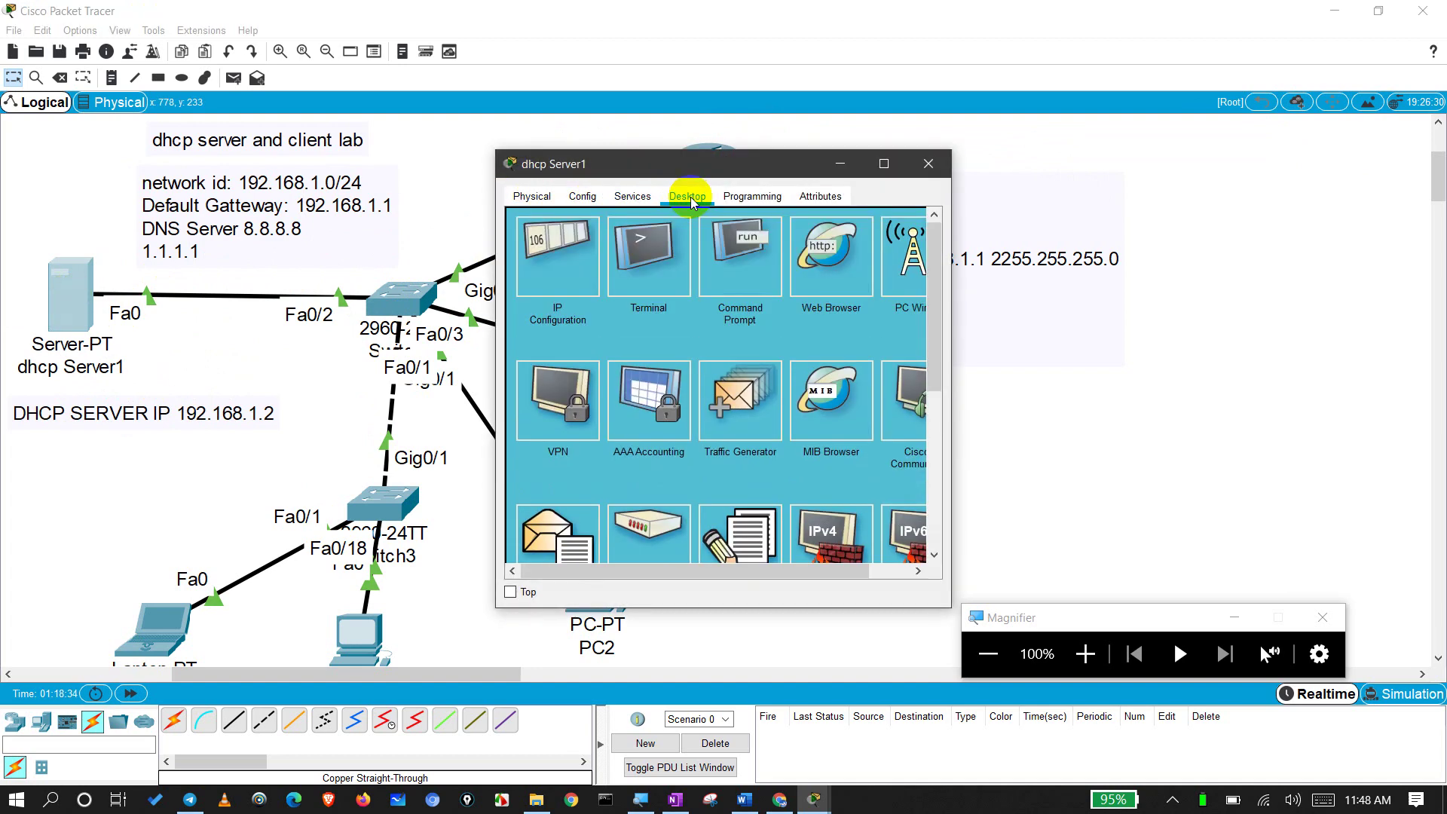
click(1085, 653)
click(1085, 653)
click(1085, 653)
click(1084, 654)
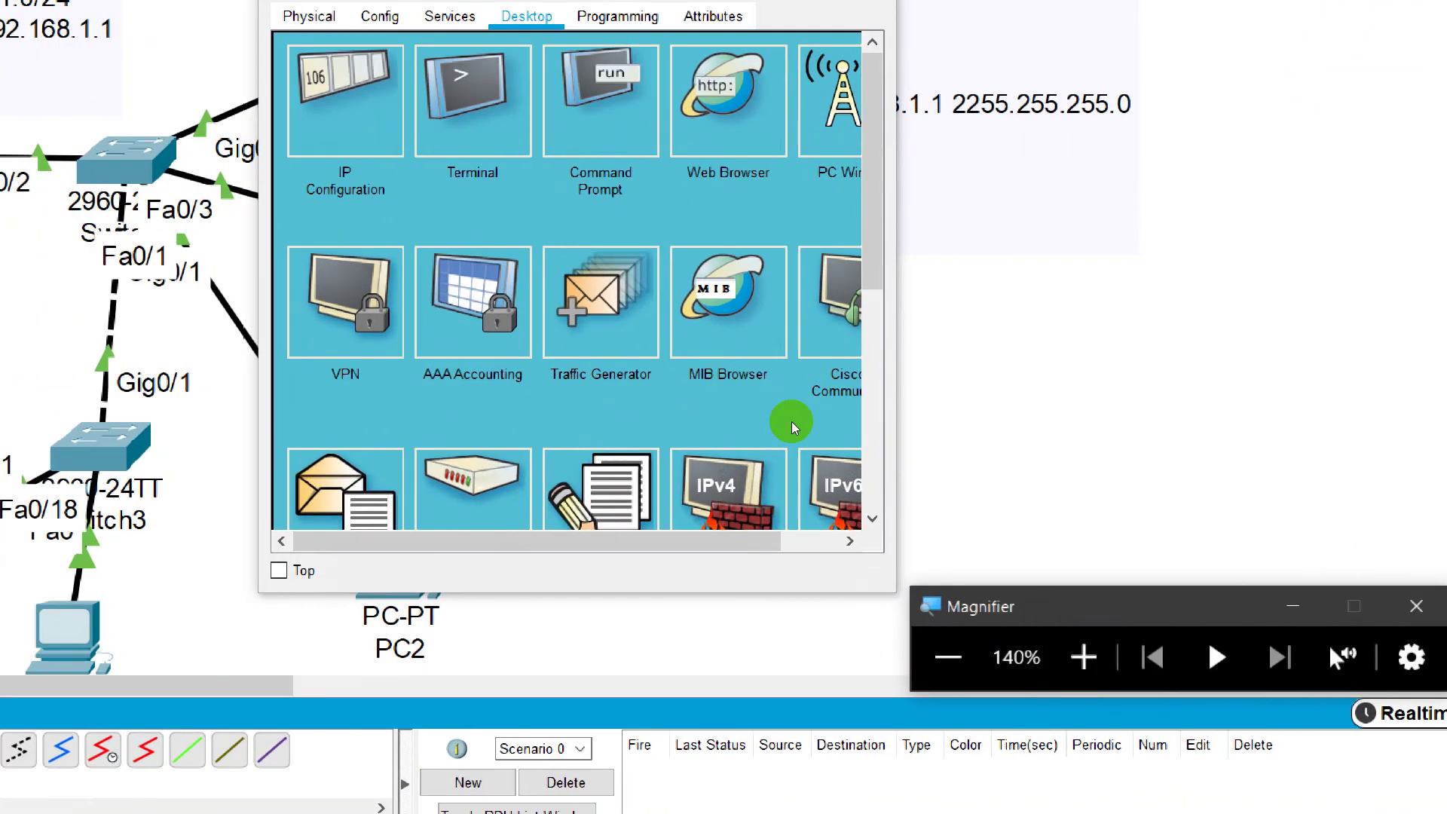
click(558, 268)
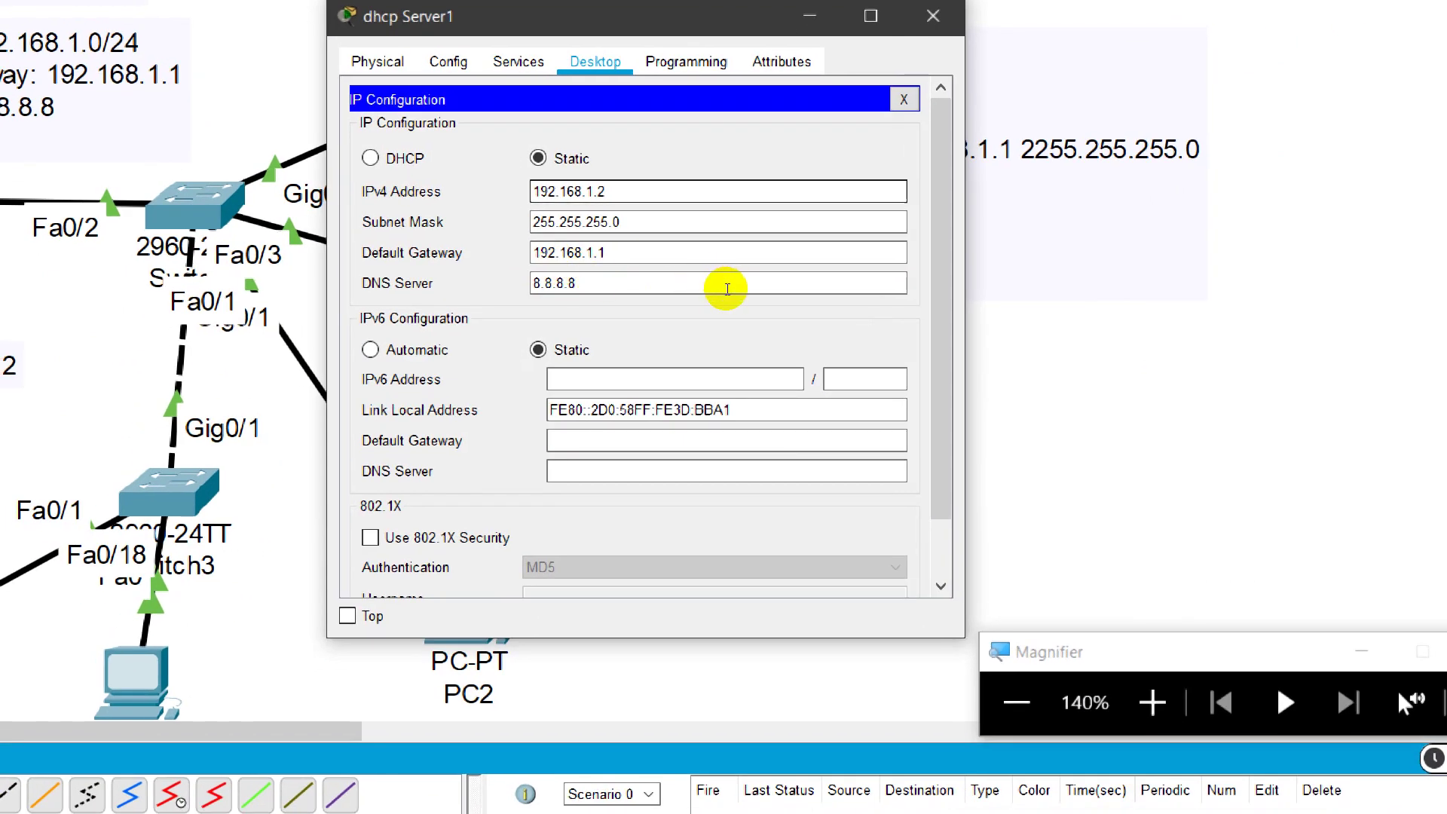
key(Tab)
key(Tab)
key(Tab)
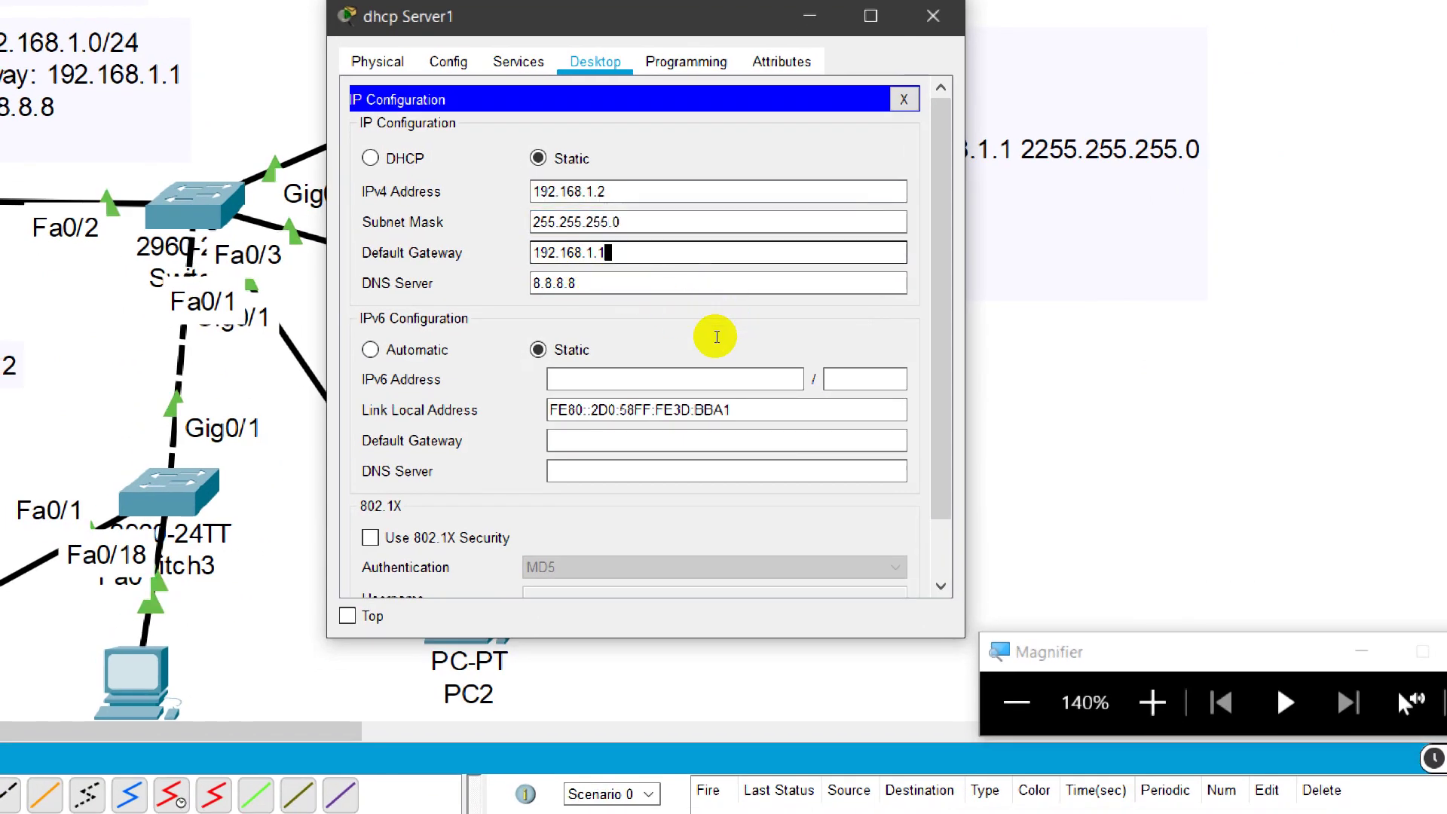
key(Tab)
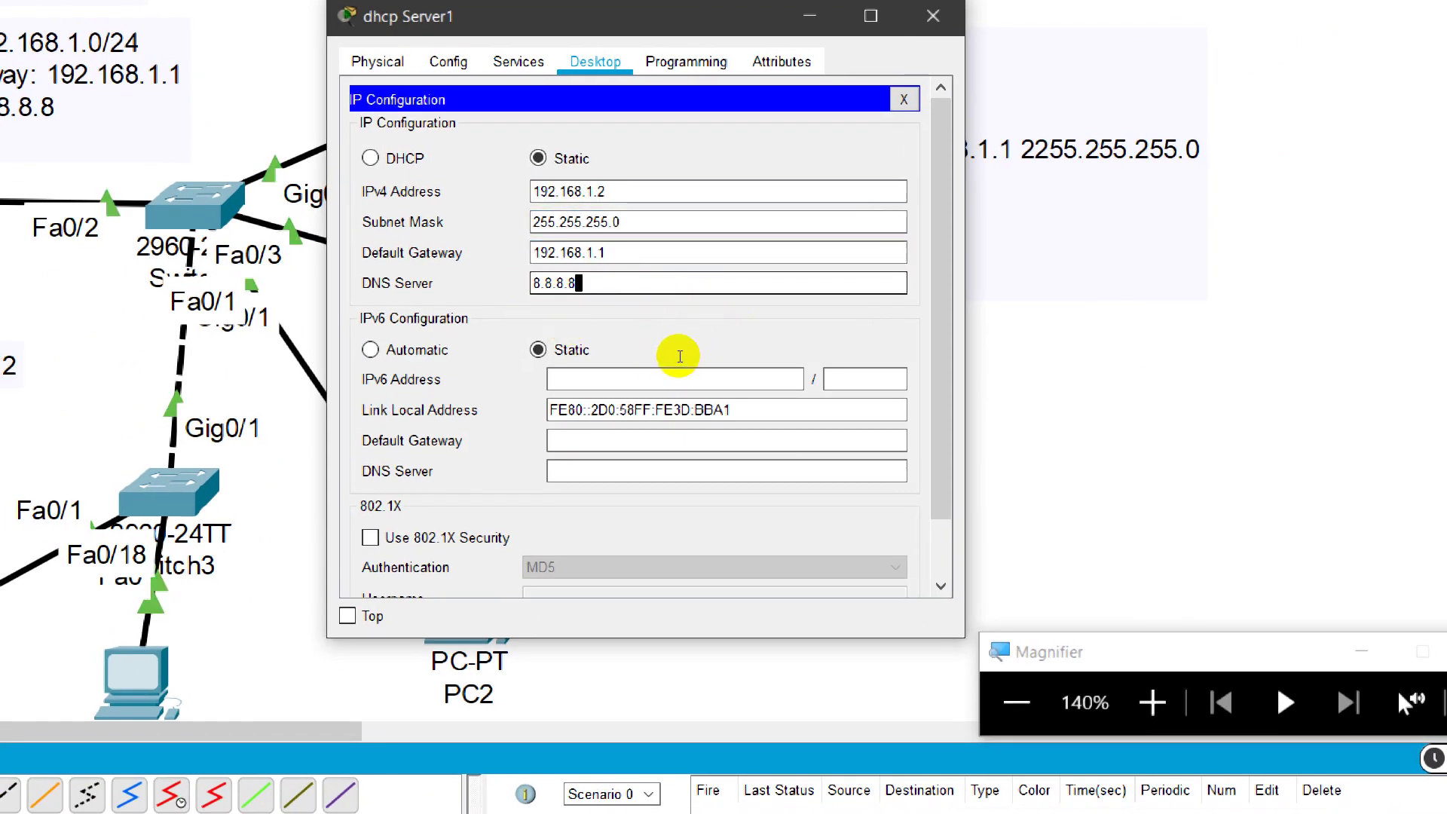
key(shift+Tab)
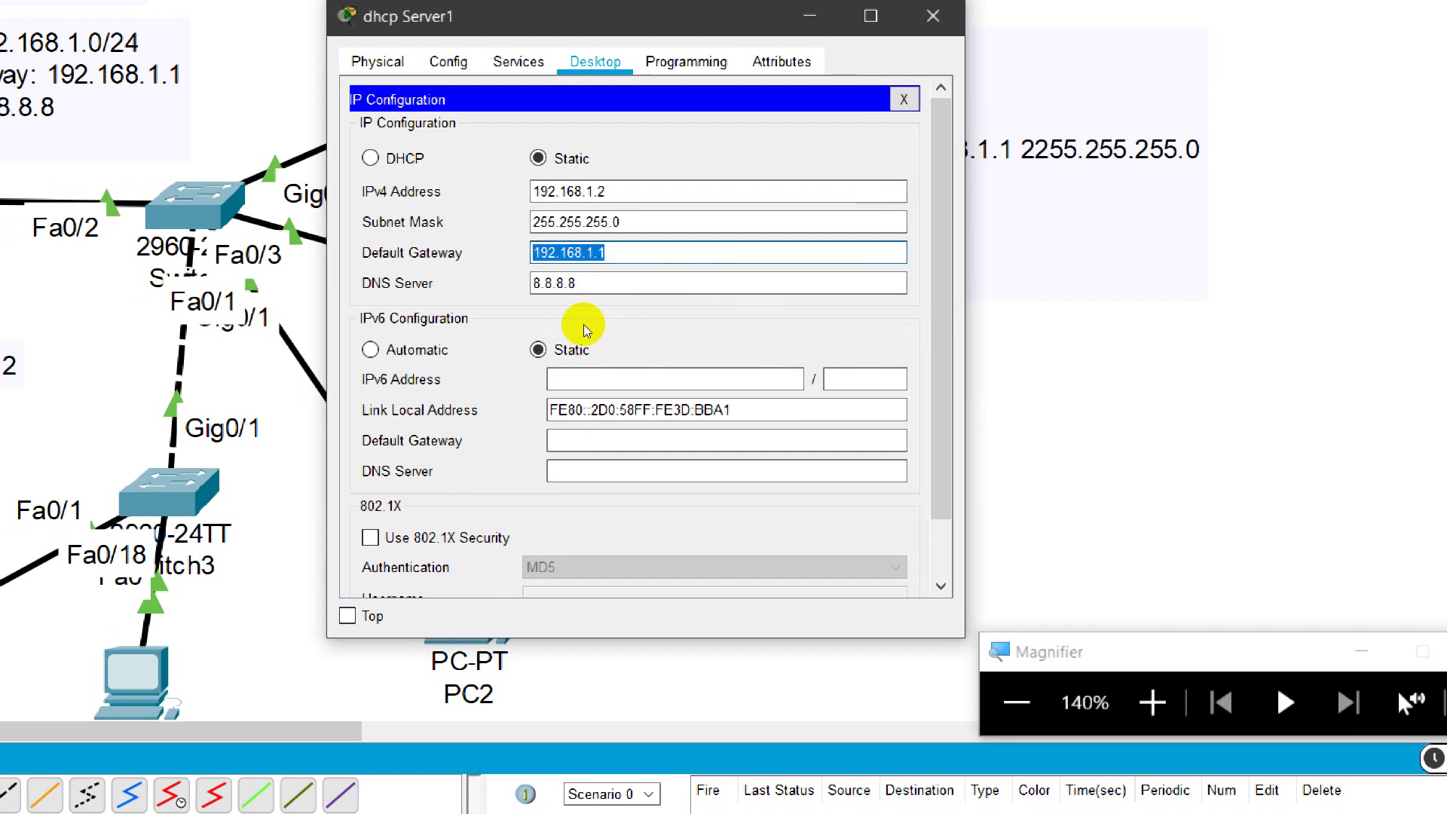
key(Tab)
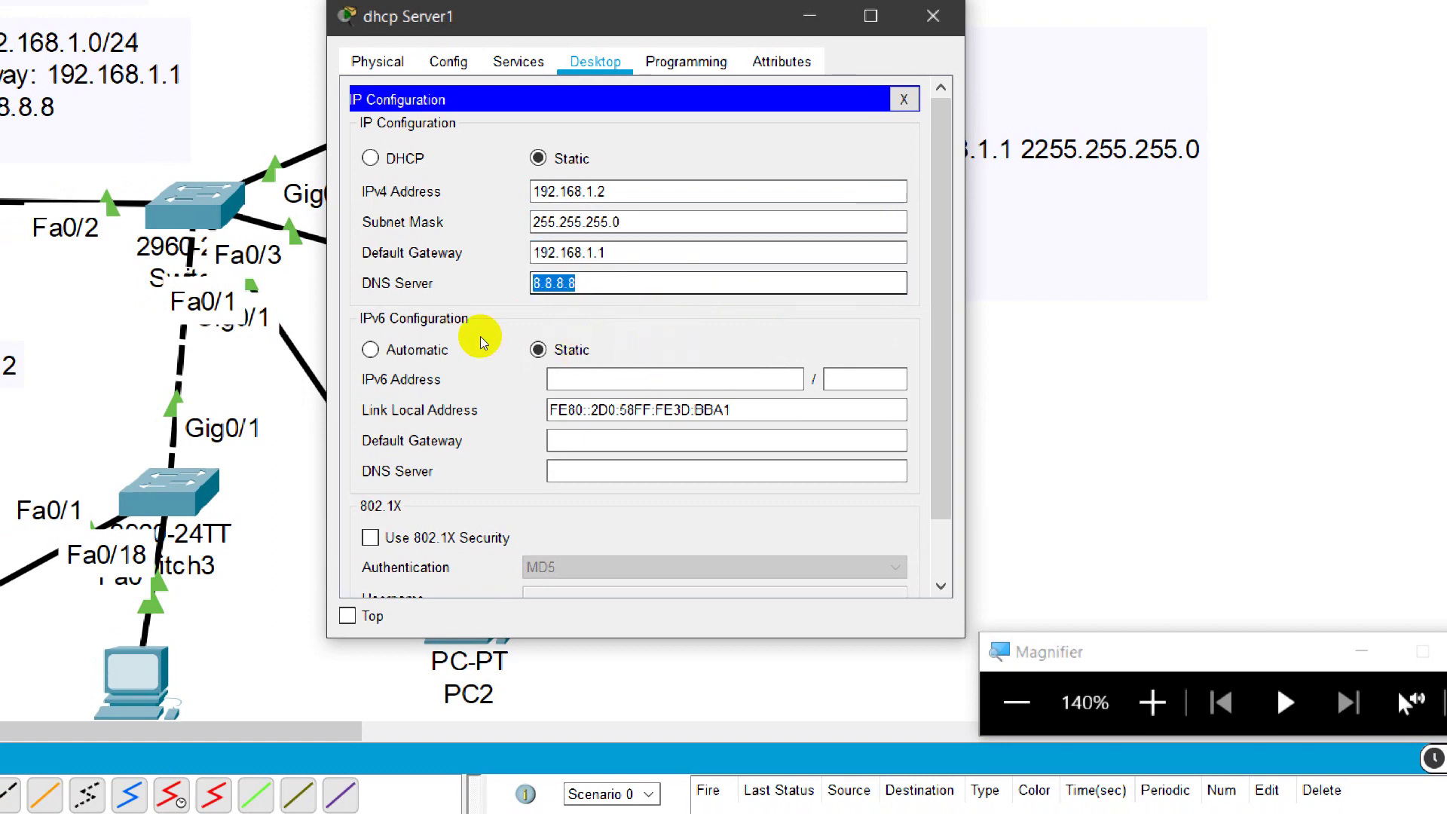
text(192.168.1.1)
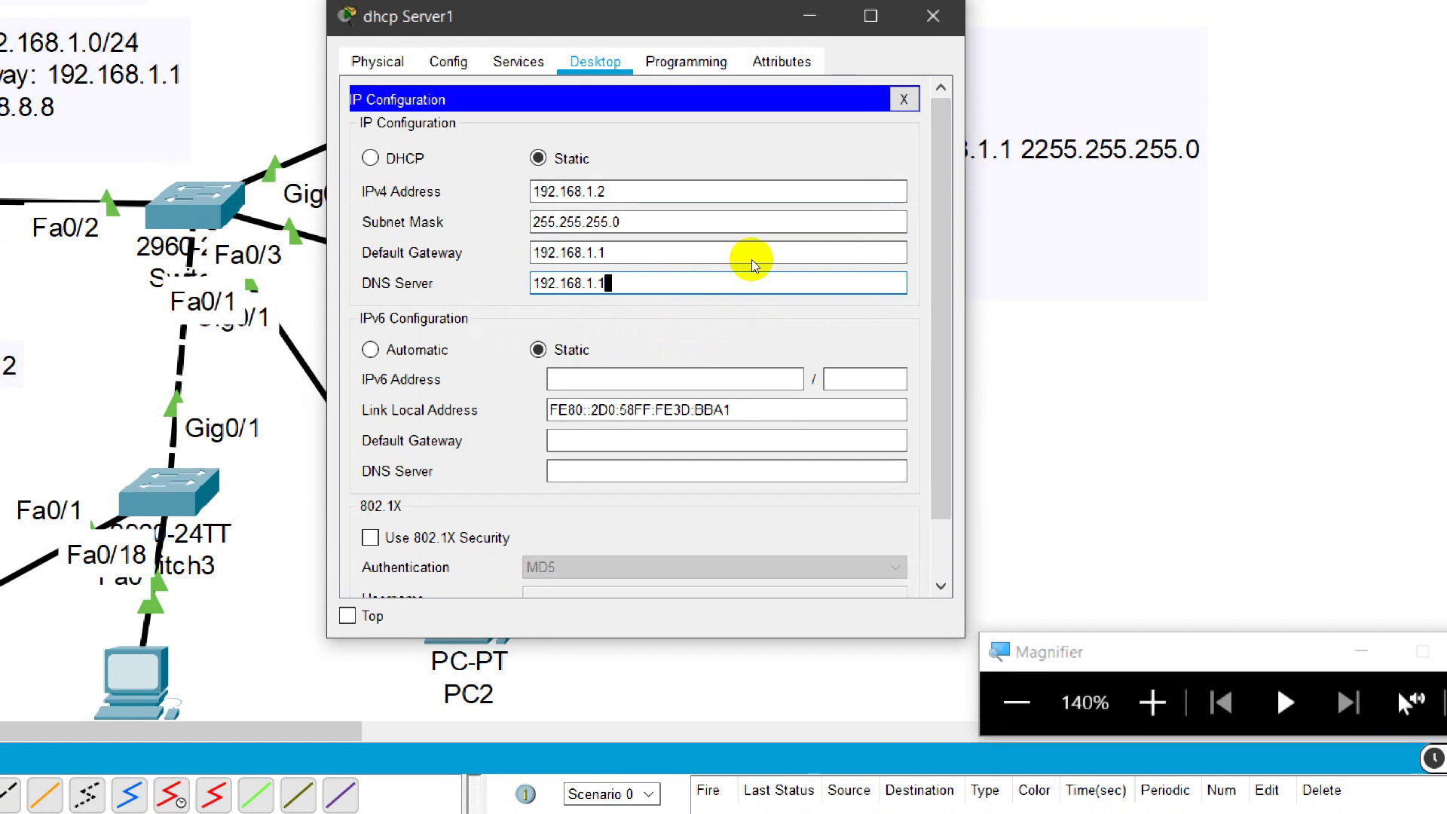
click(904, 99)
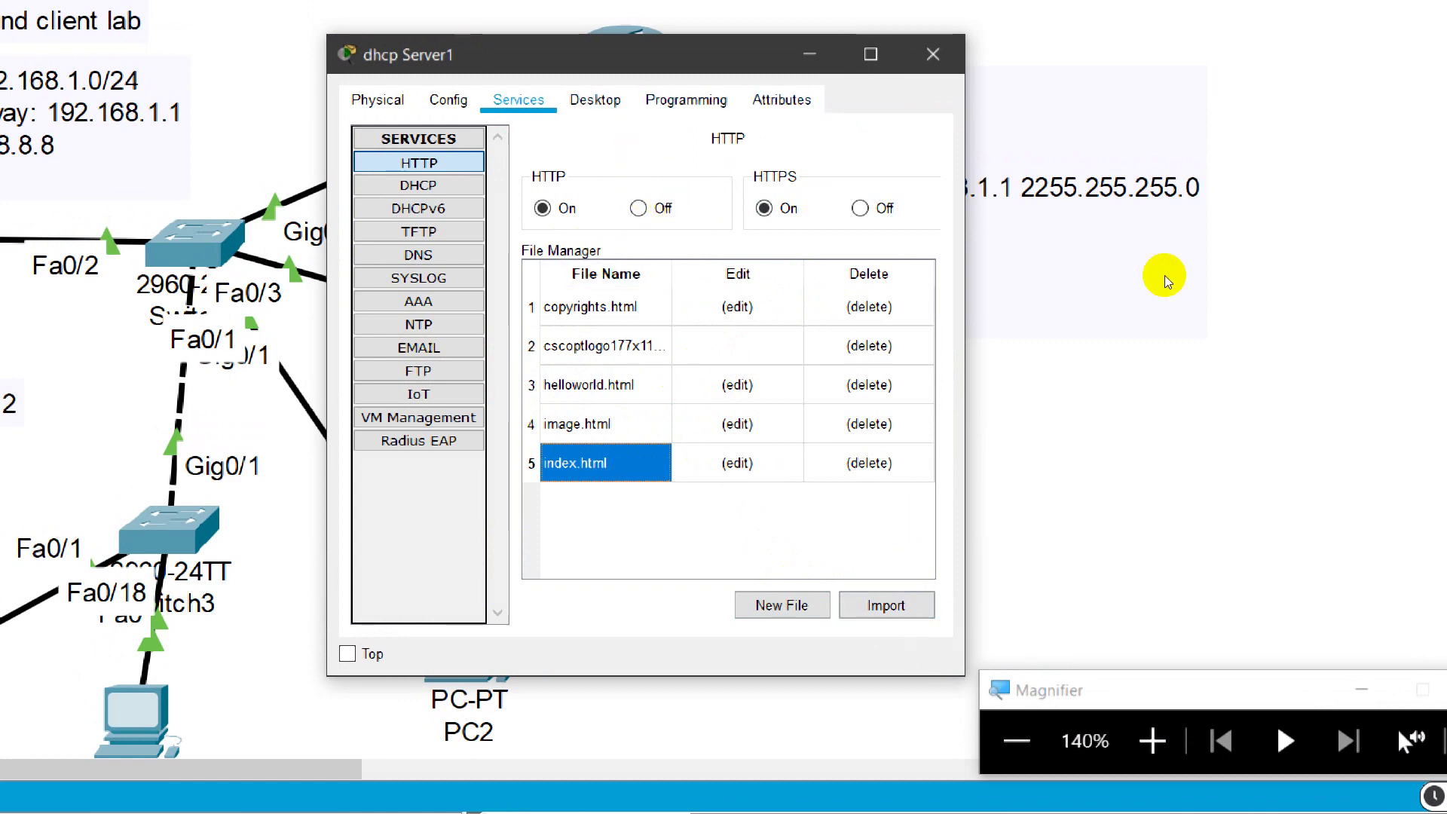
Step: Reopen dhcp Server1's IP Configuration to check the settings
key(ctrl+Tab)
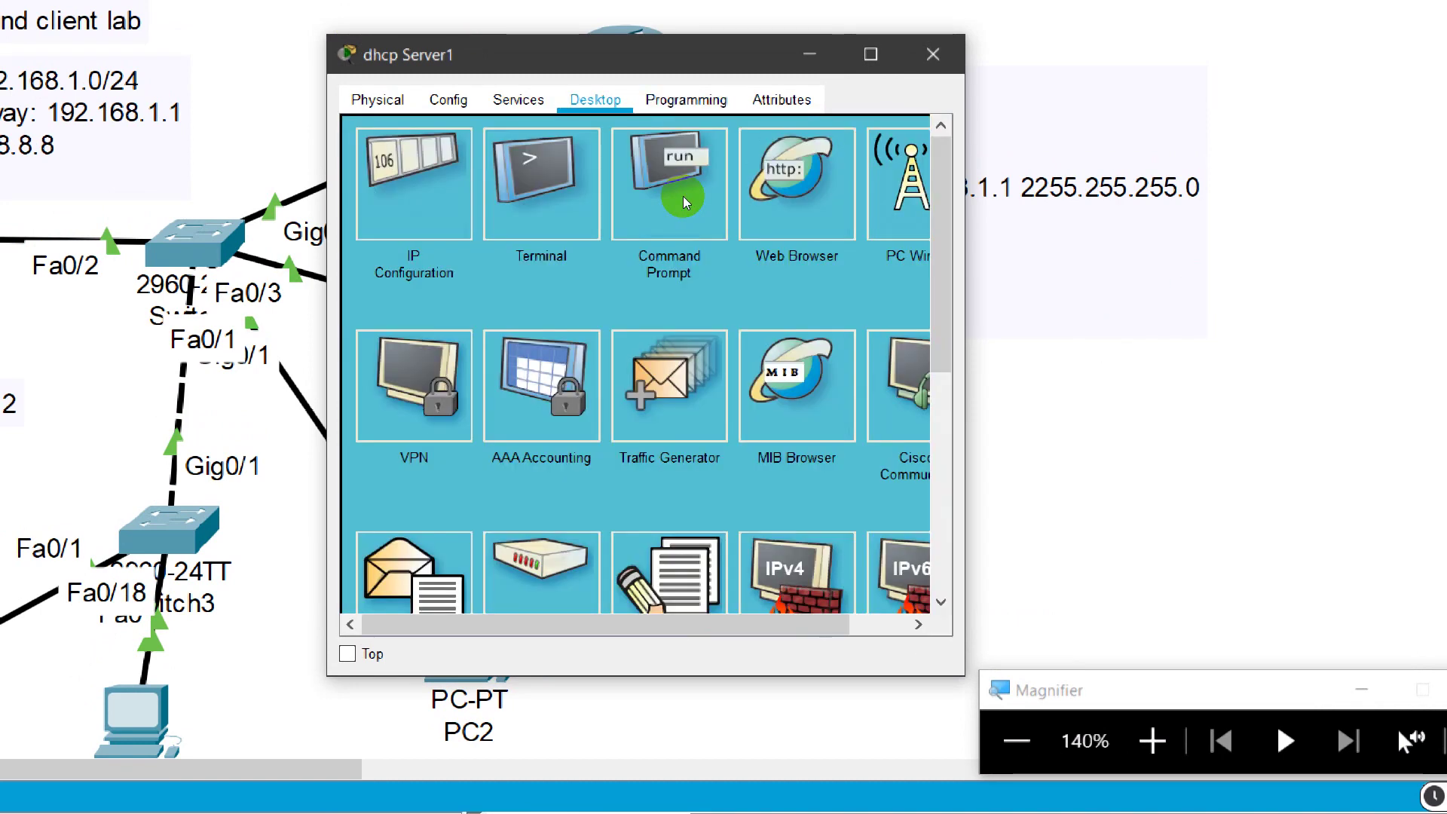
key(Return)
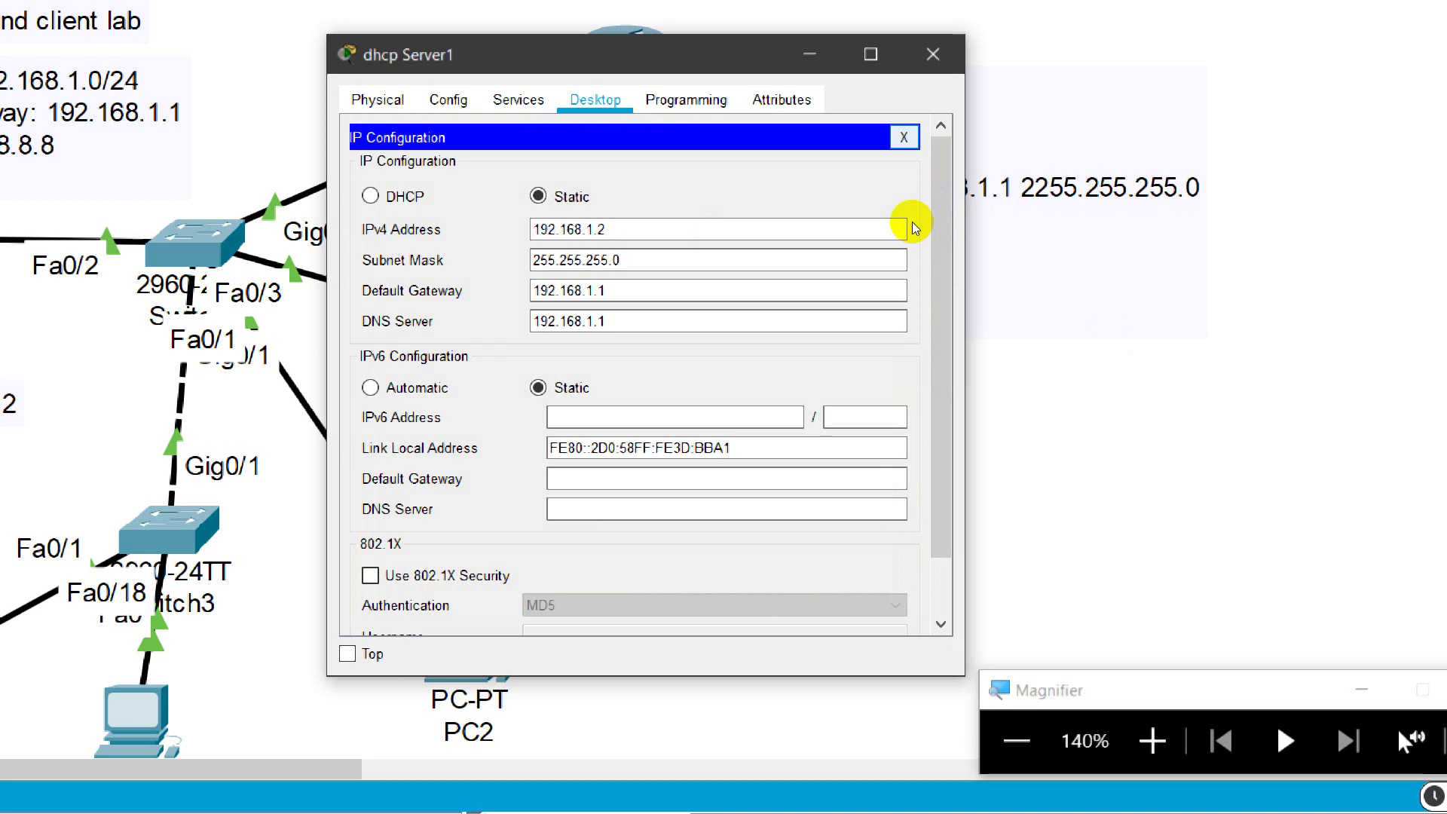
key(Escape)
Step: Run ipconfig in the server's Command Prompt, confirming 192.168.1.2, mask 255.255.255.0, gateway 192.168.1.1
click(736, 269)
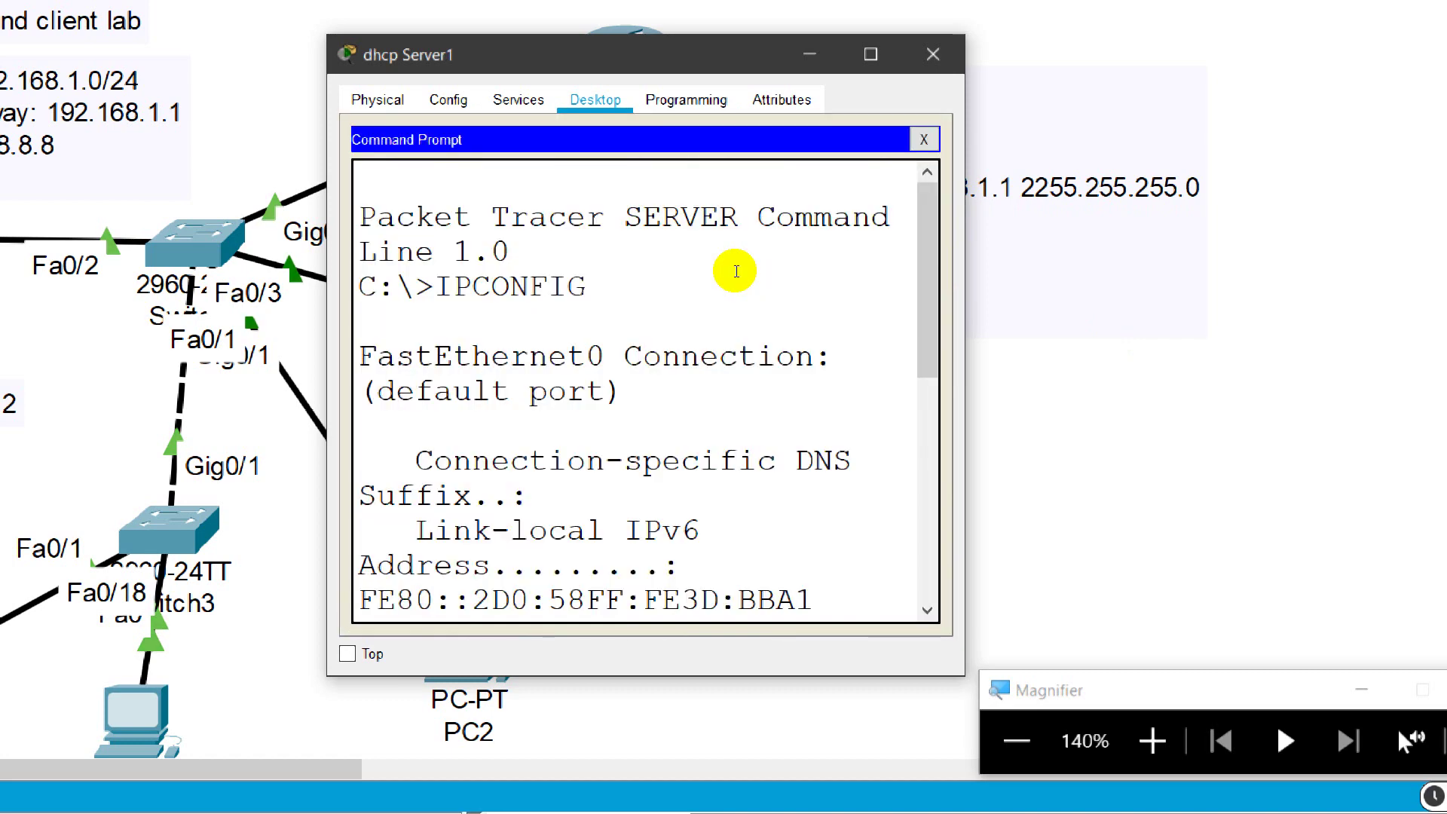
text(ipconfi)
key(BackSpace)
key(BackSpace)
key(BackSpace)
key(BackSpace)
key(BackSpace)
key(BackSpace)
key(BackSpace)
key(BackSpace)
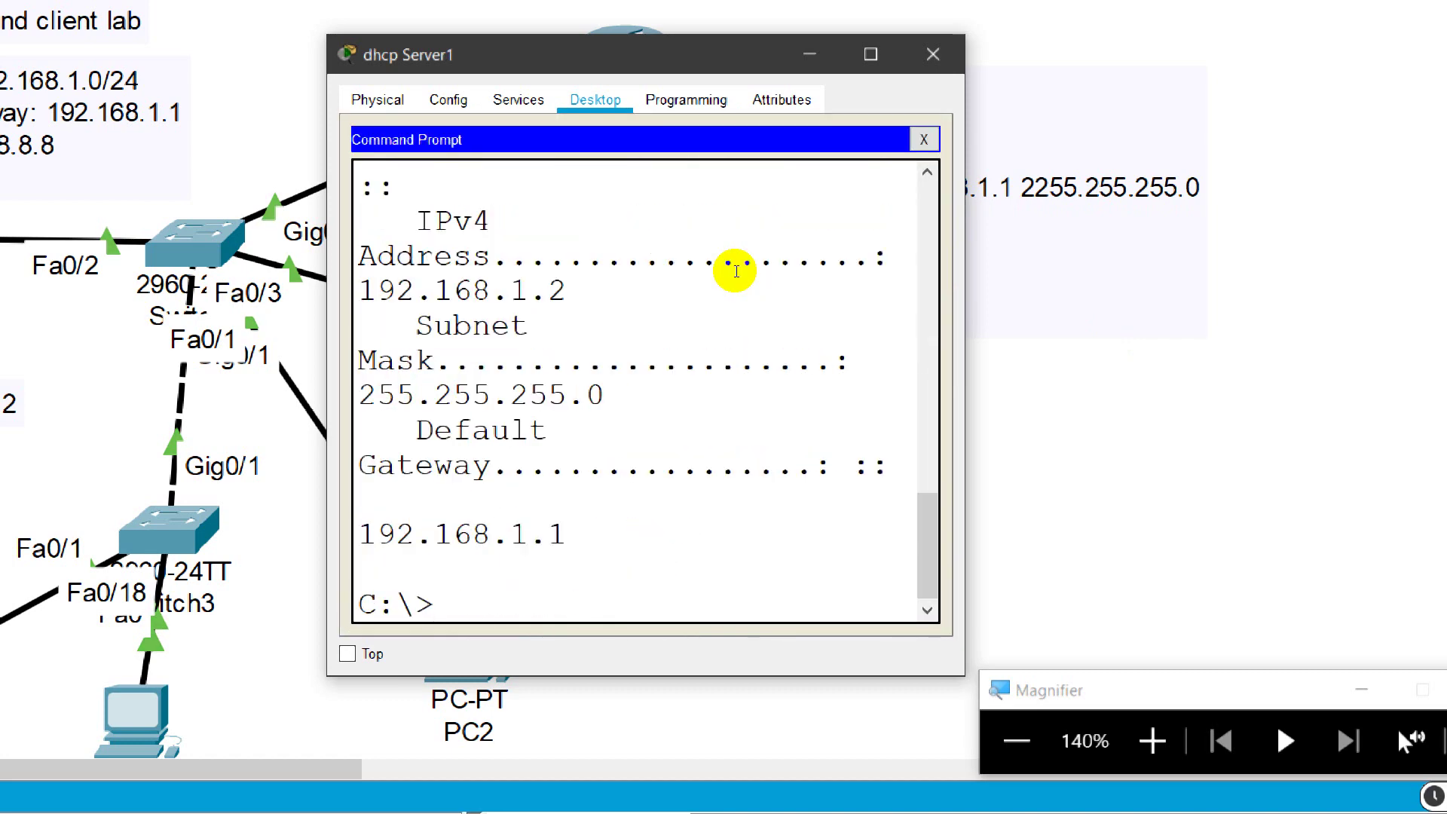
click(870, 225)
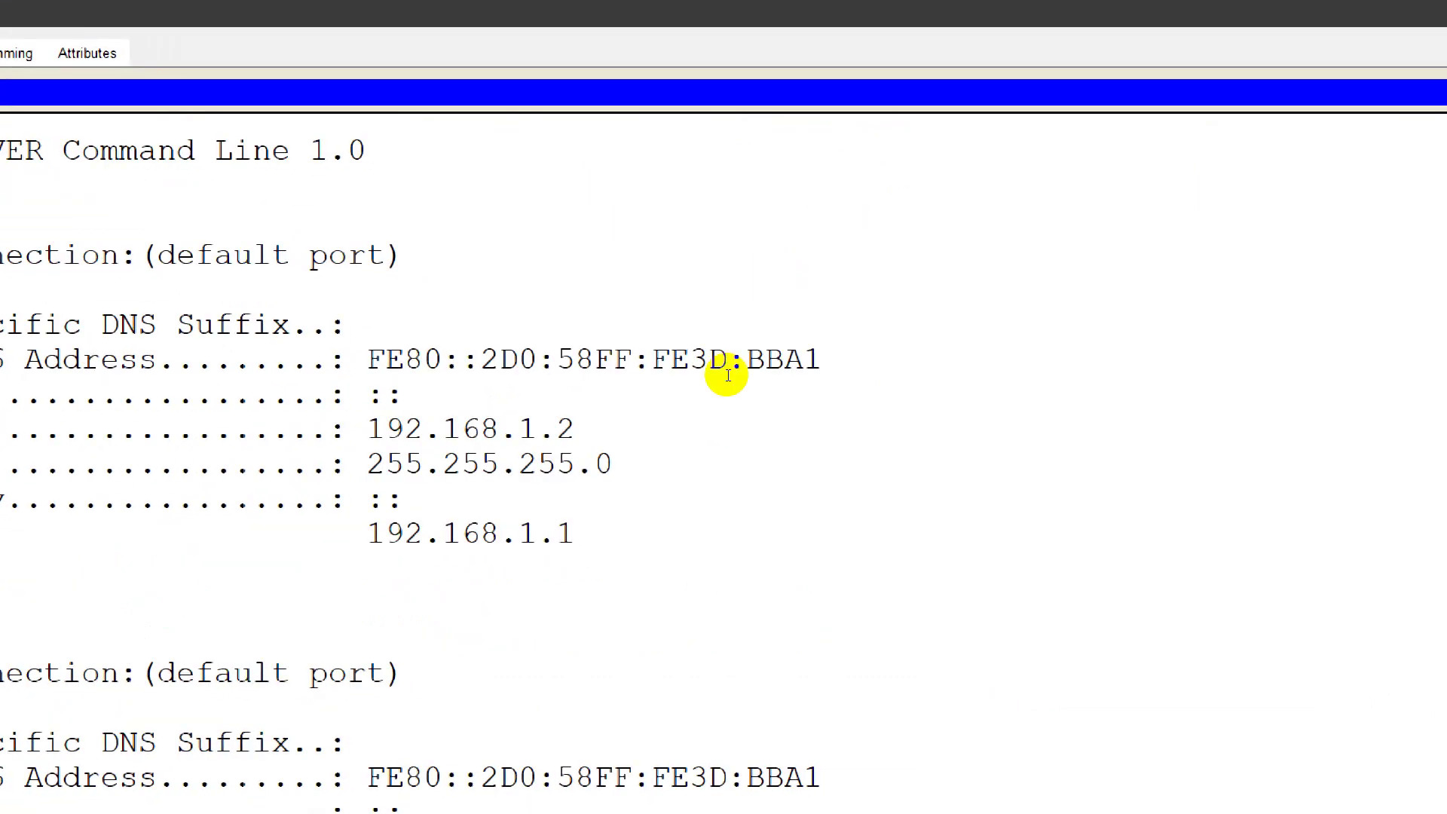
click(387, 703)
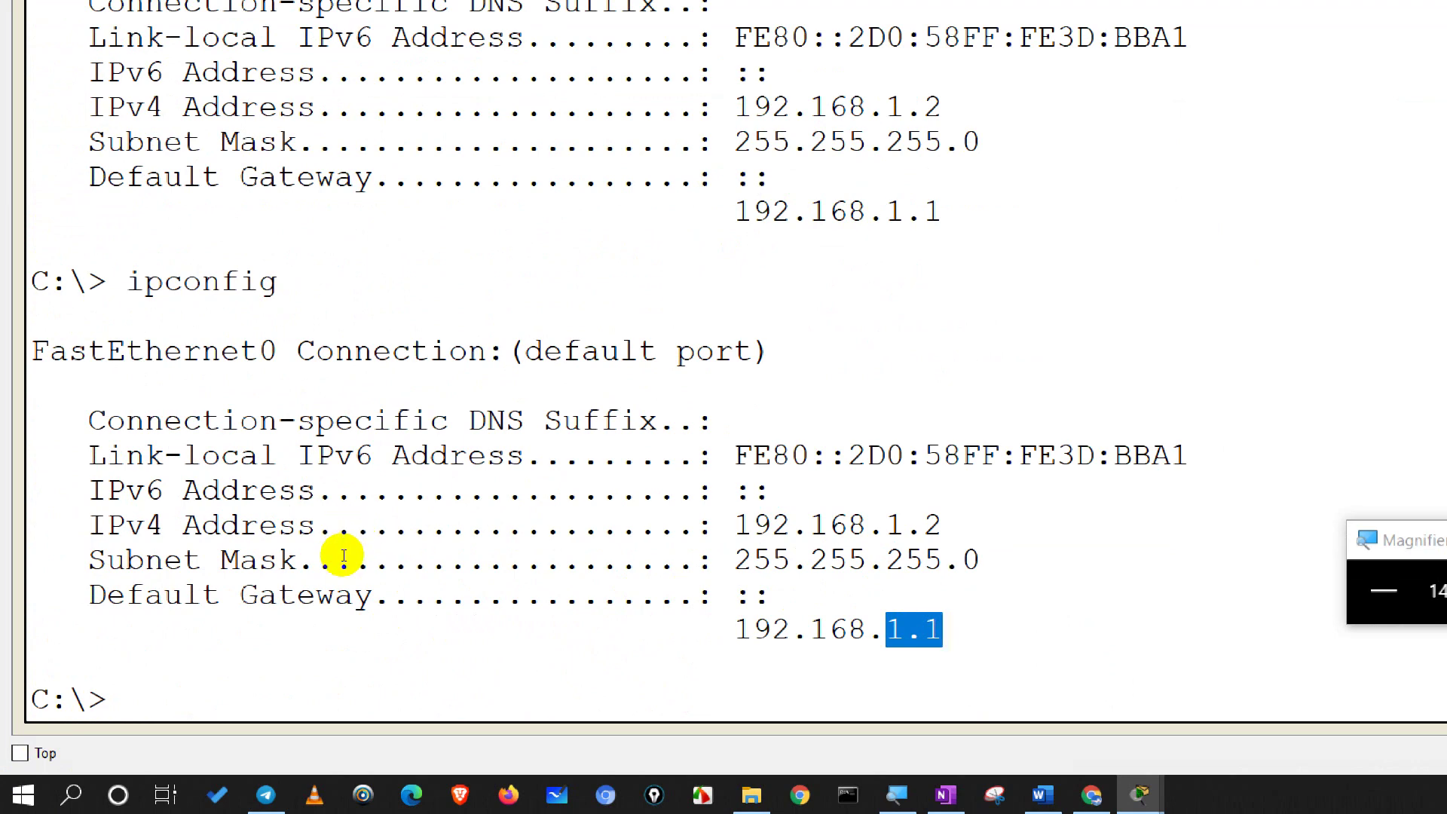
scroll(346, 516, up, 1)
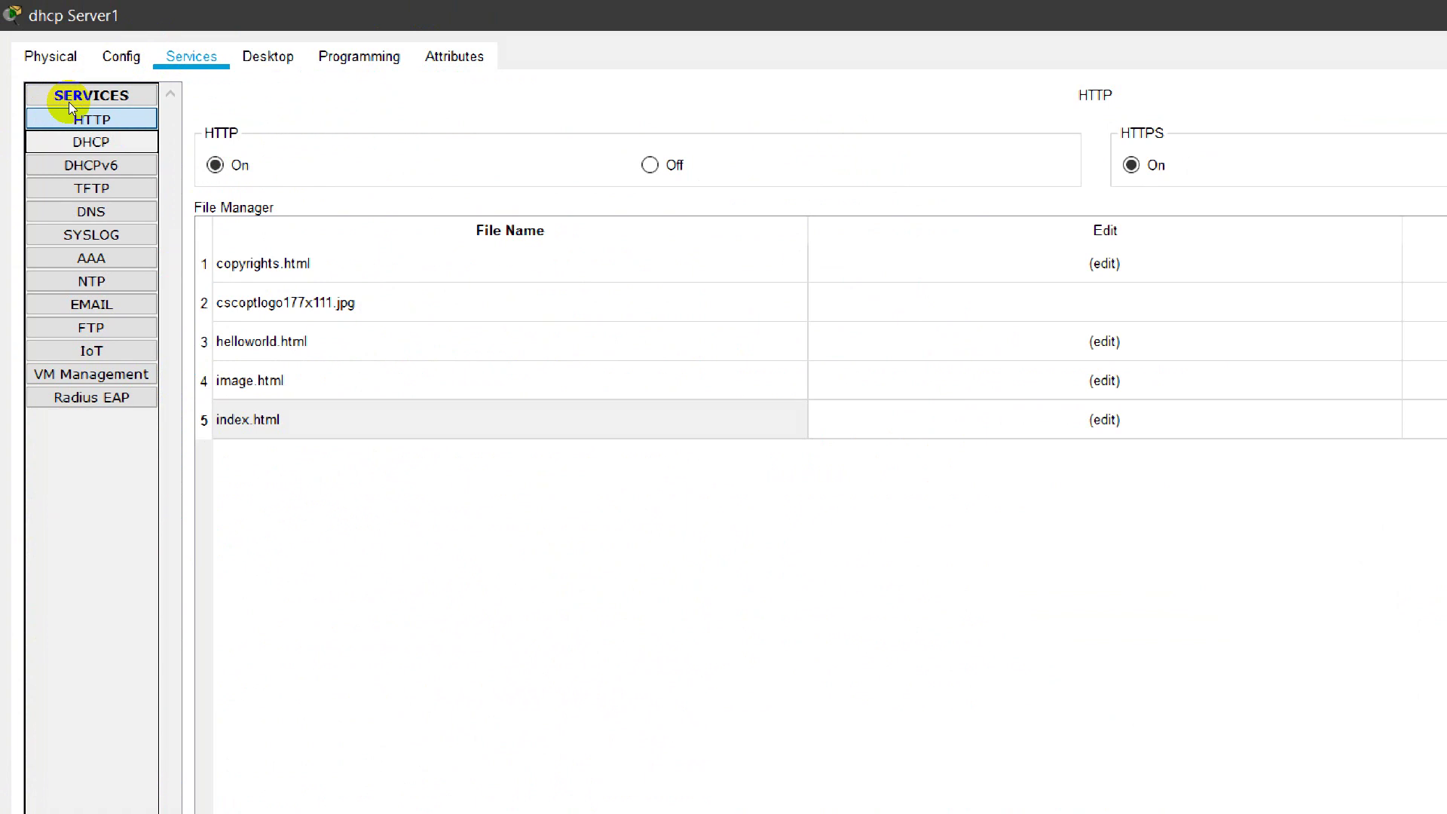
Step: Step through the server's service pages from DNS to DHCP, showing pools MYLAN and serverPool
key(Down)
key(Down)
key(Down)
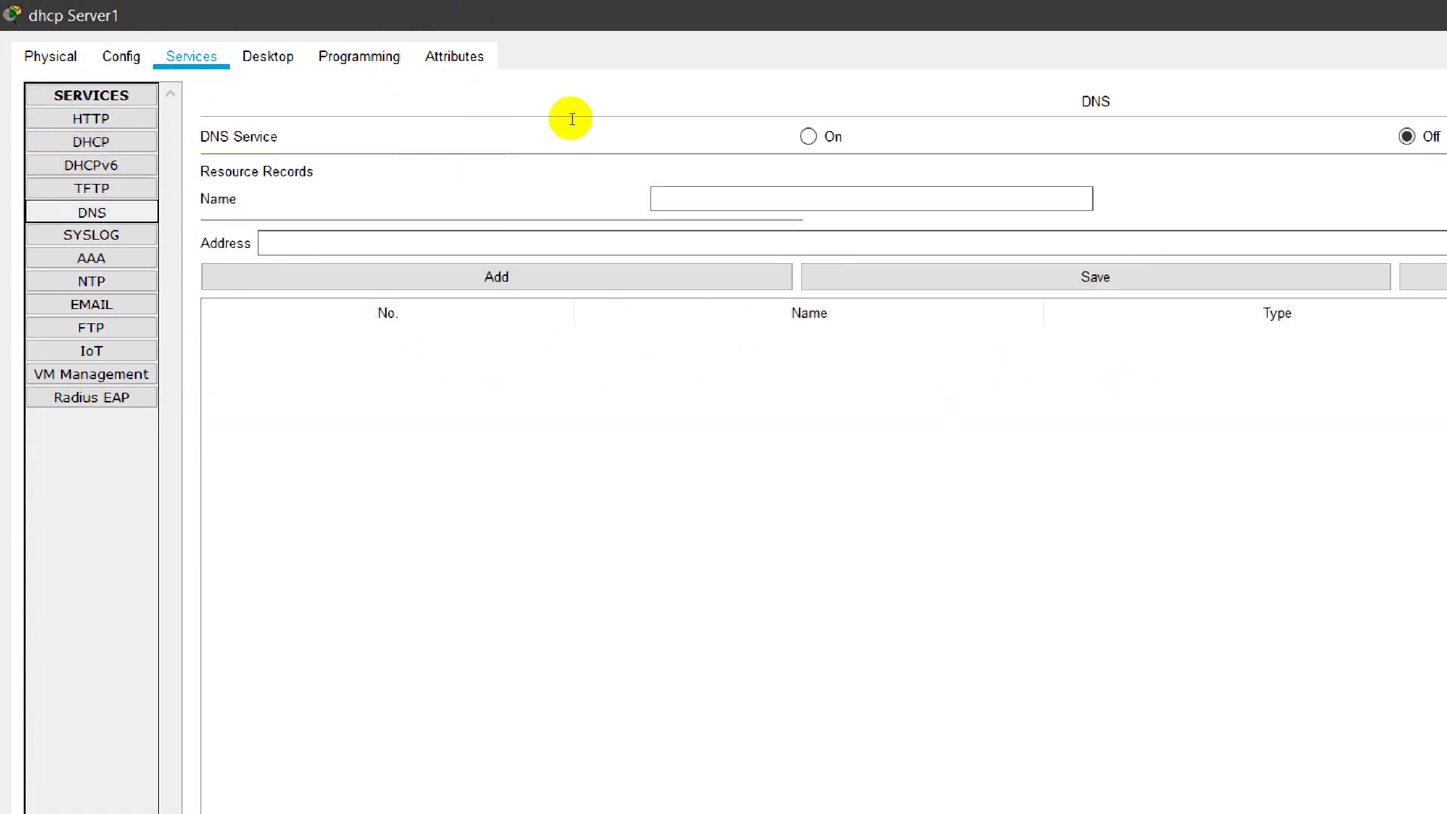
click(48, 290)
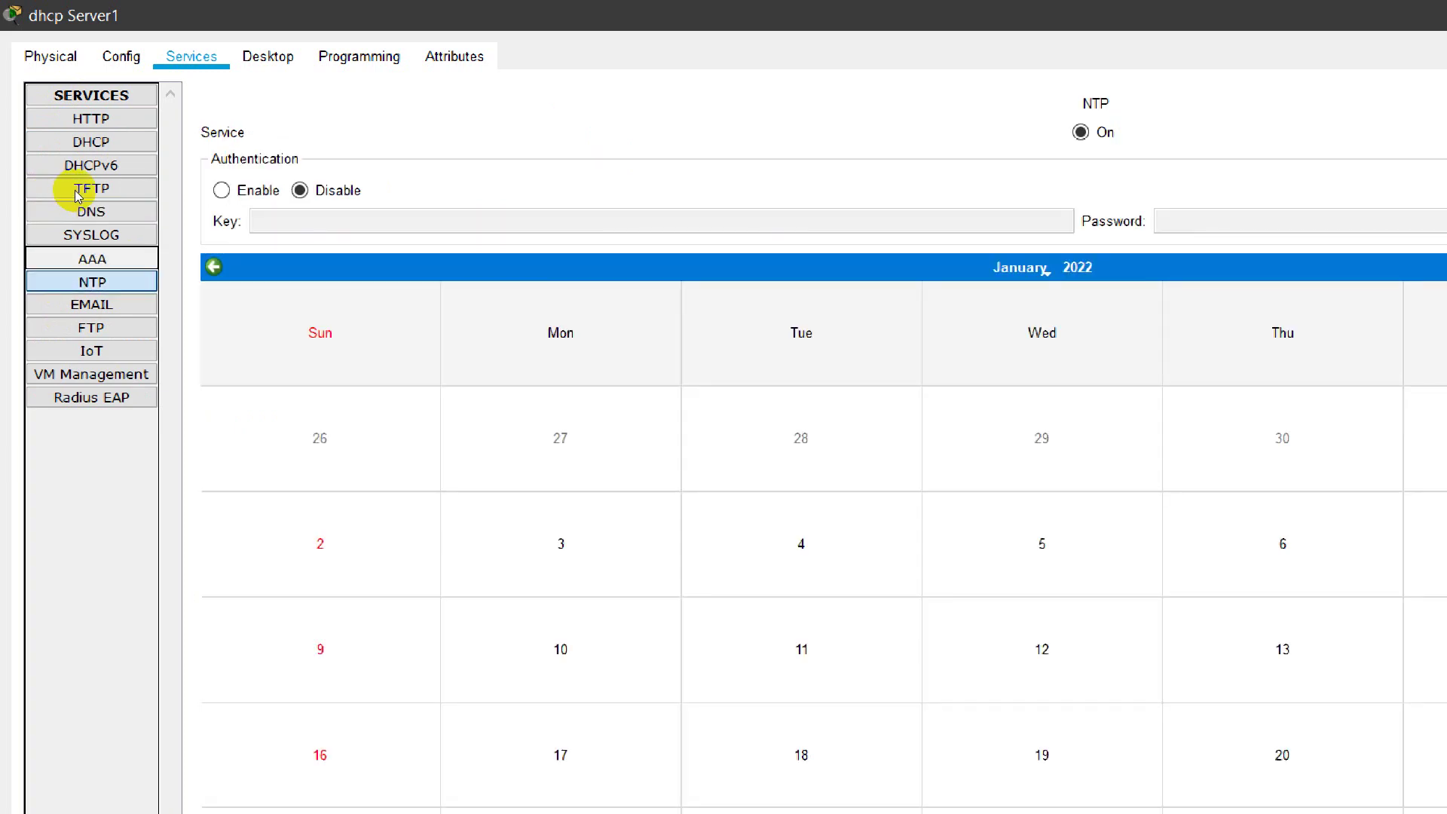
key(Up)
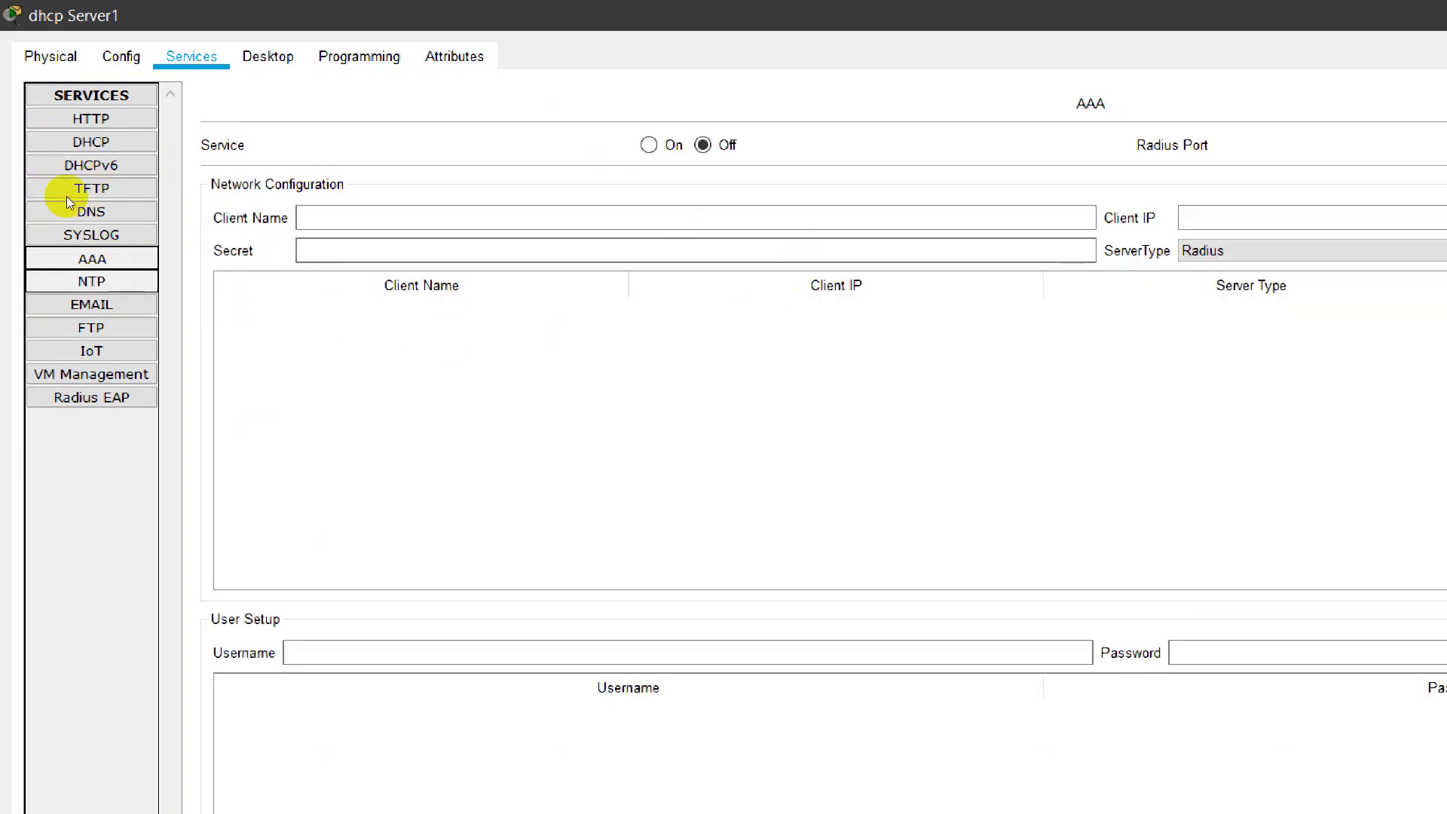
key(Down)
key(Down)
key(Down)
key(Down)
key(Down)
key(Down)
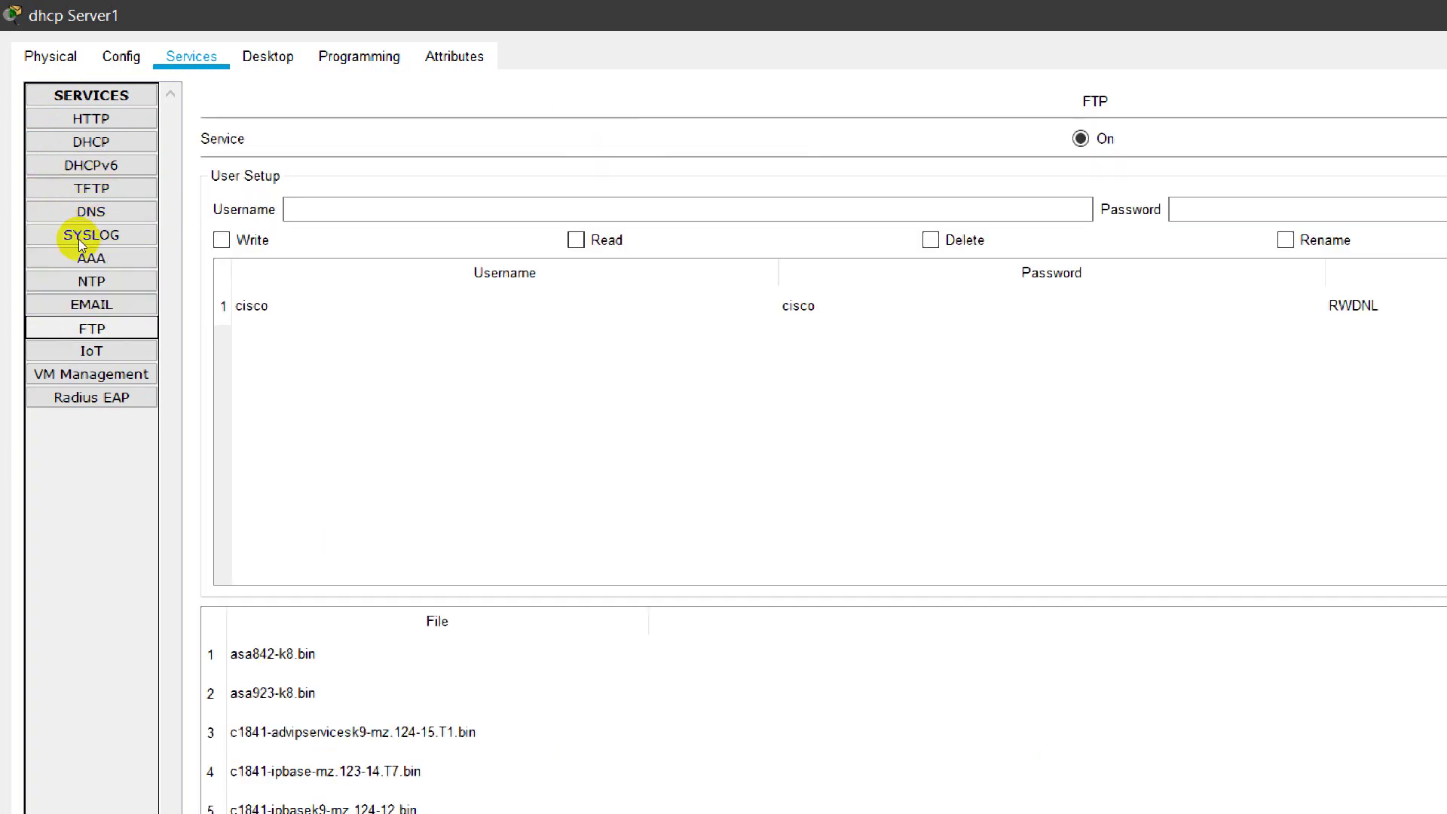
key(Up)
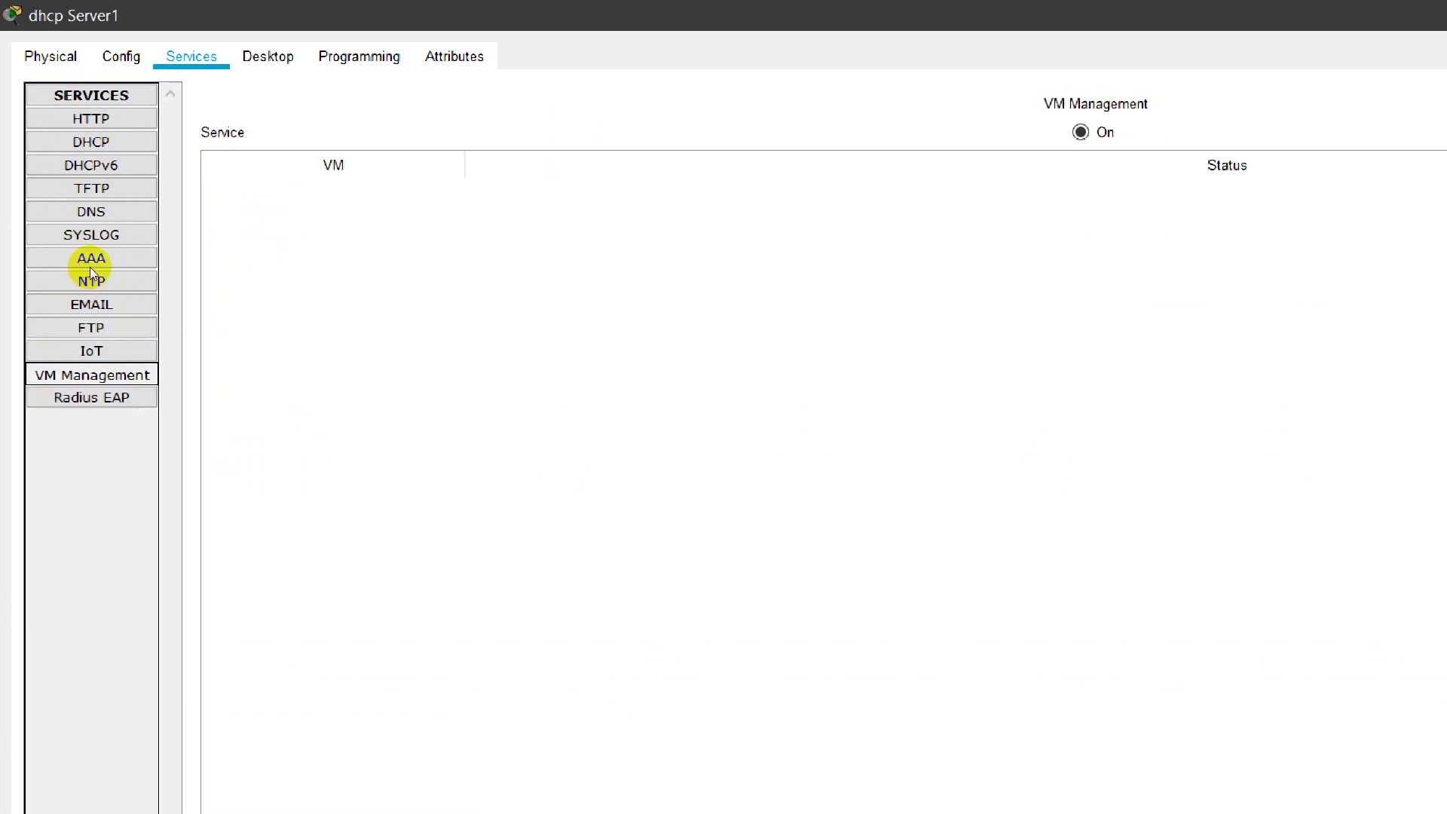
key(Down)
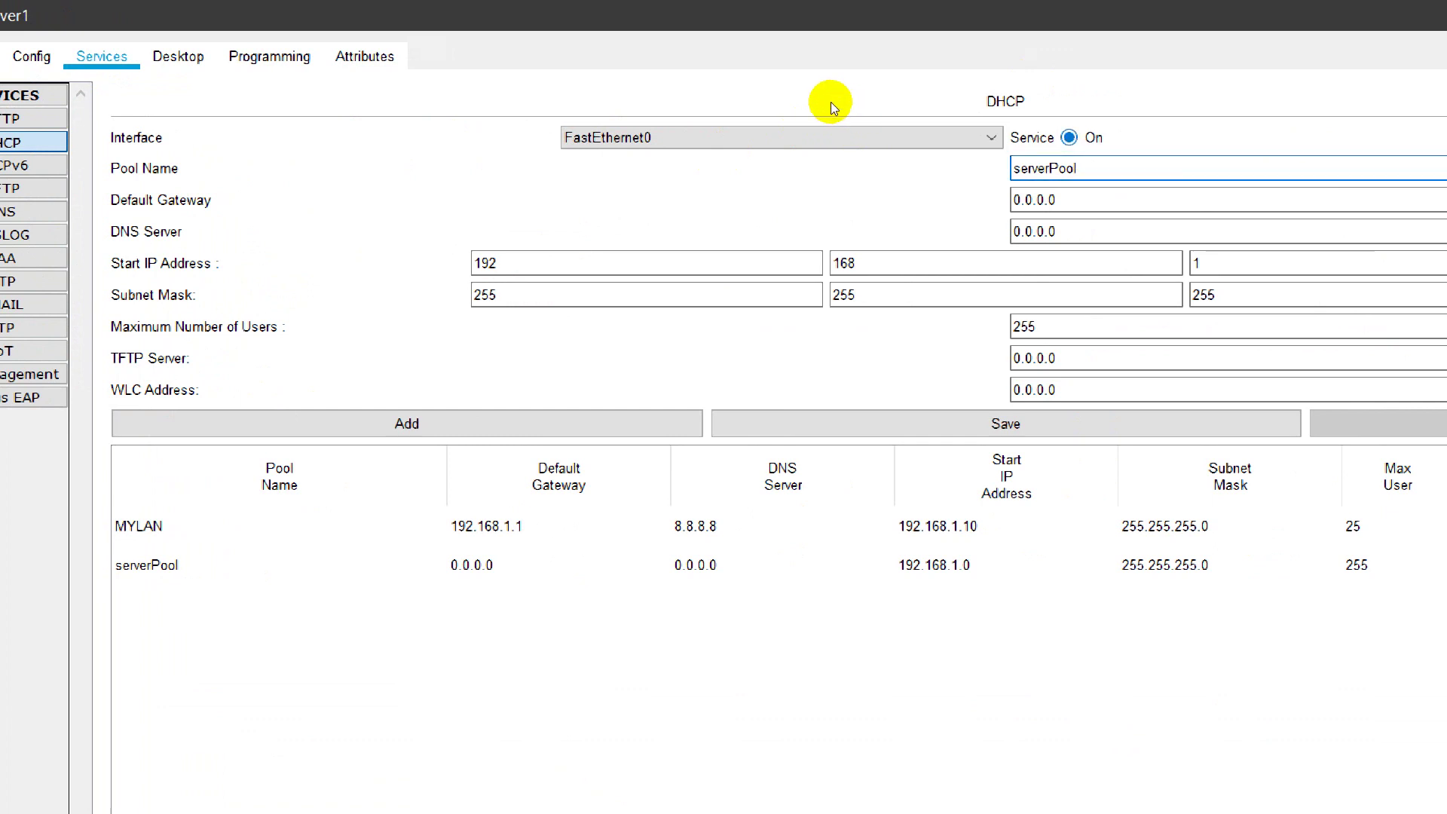
key(Tab)
key(ctrl+a)
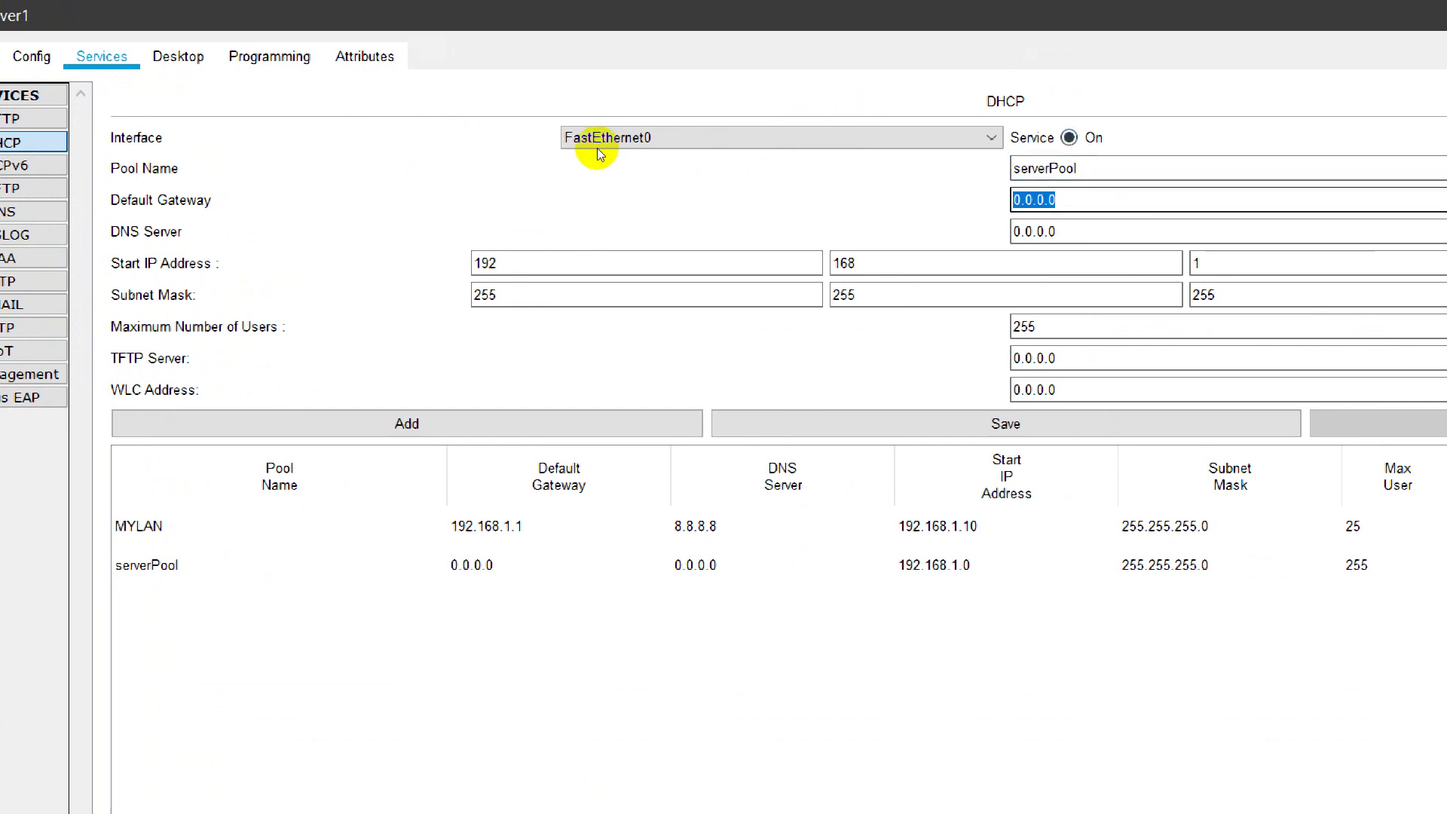
key(Tab)
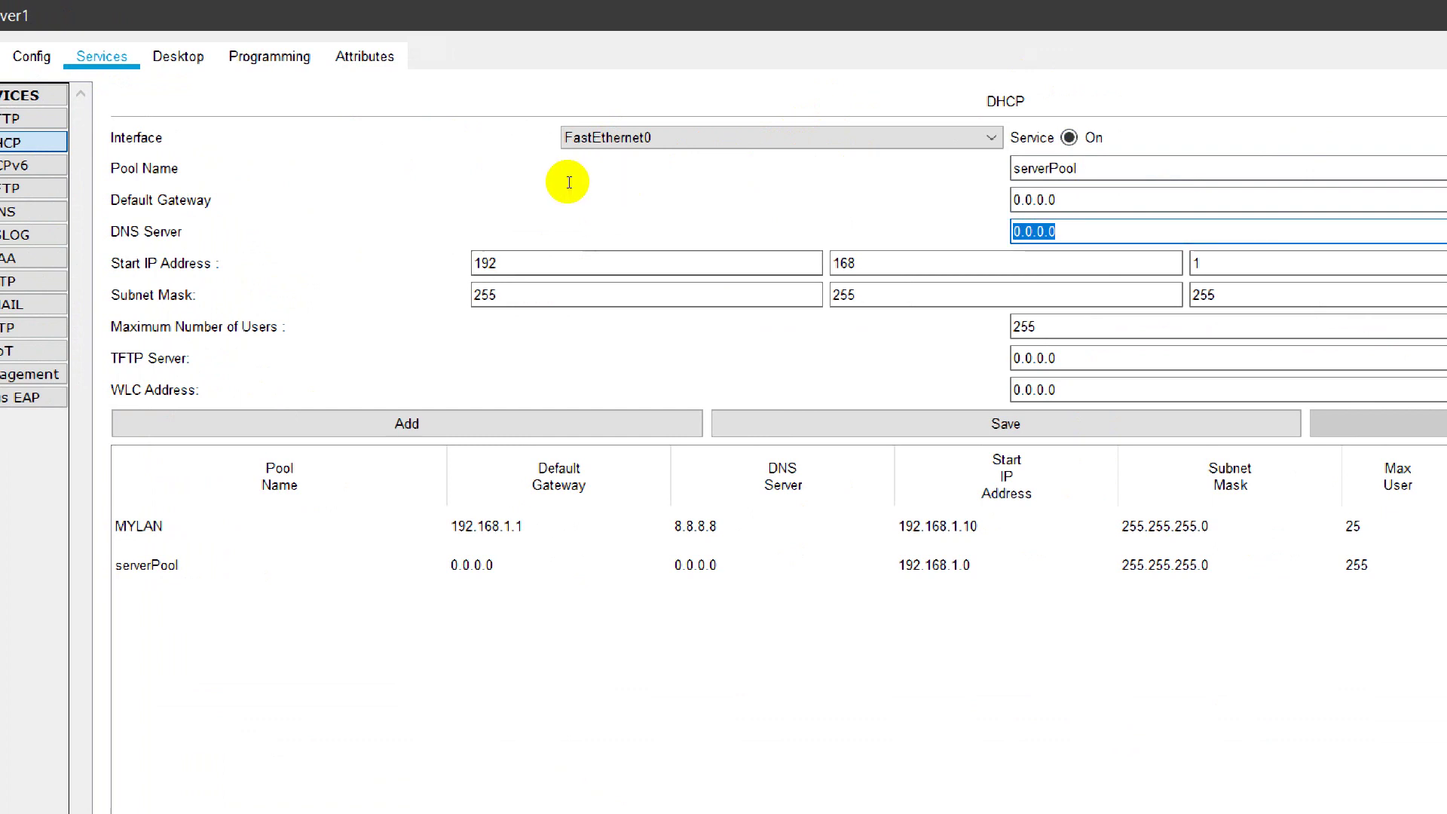
key(Tab)
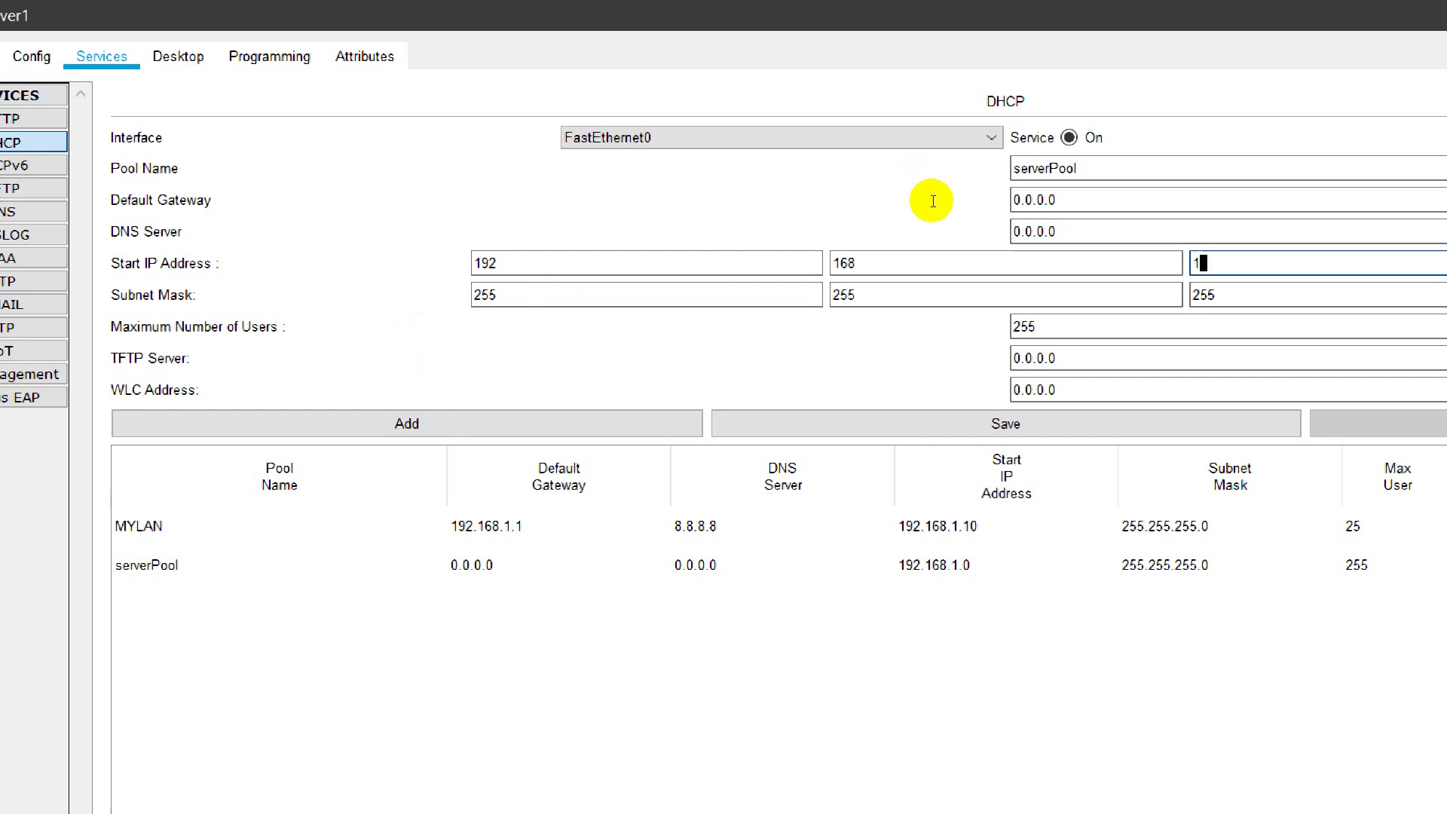
key(Tab)
key(Tab)
key(Tab)
key(Tab)
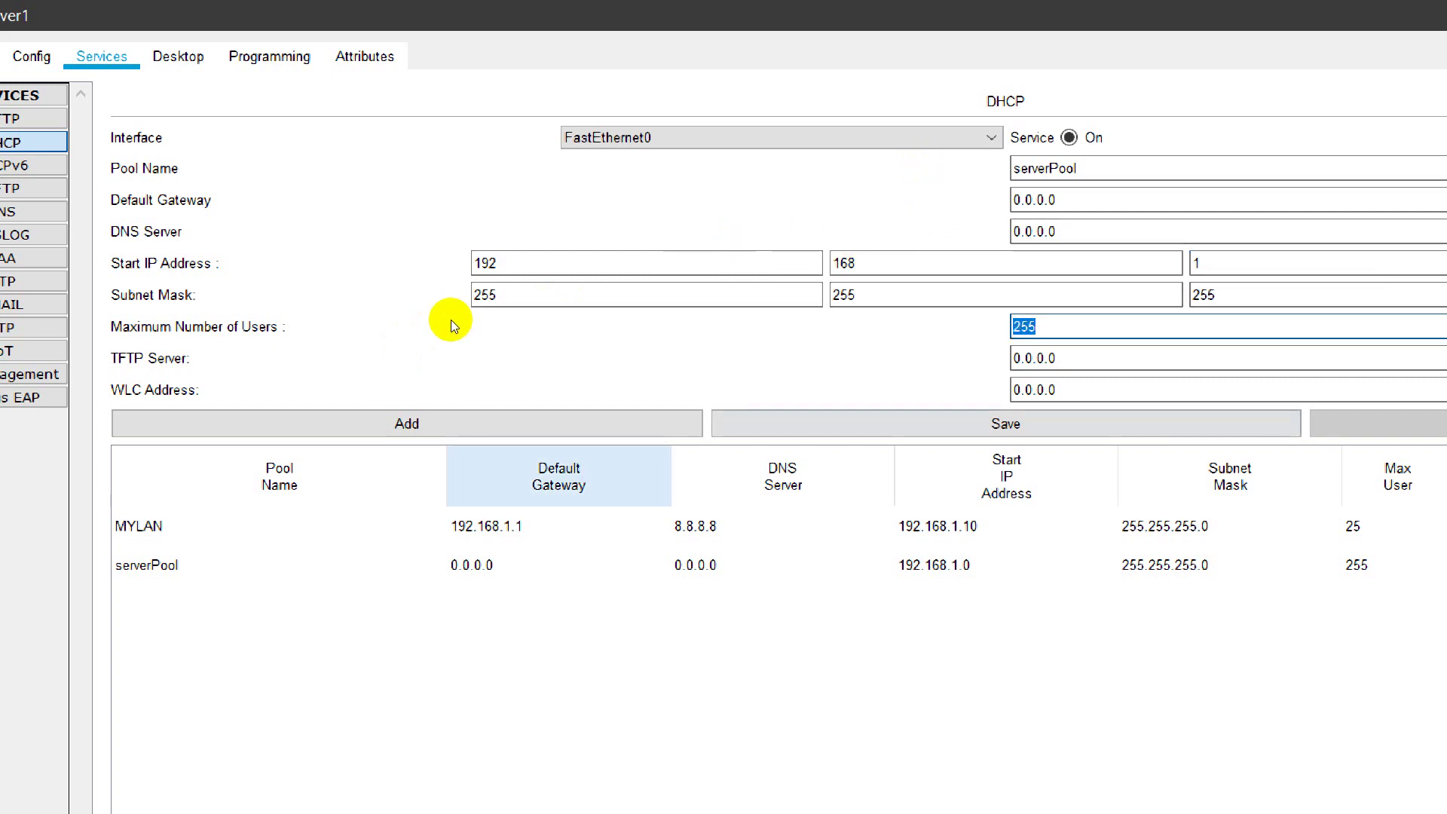
key(Tab)
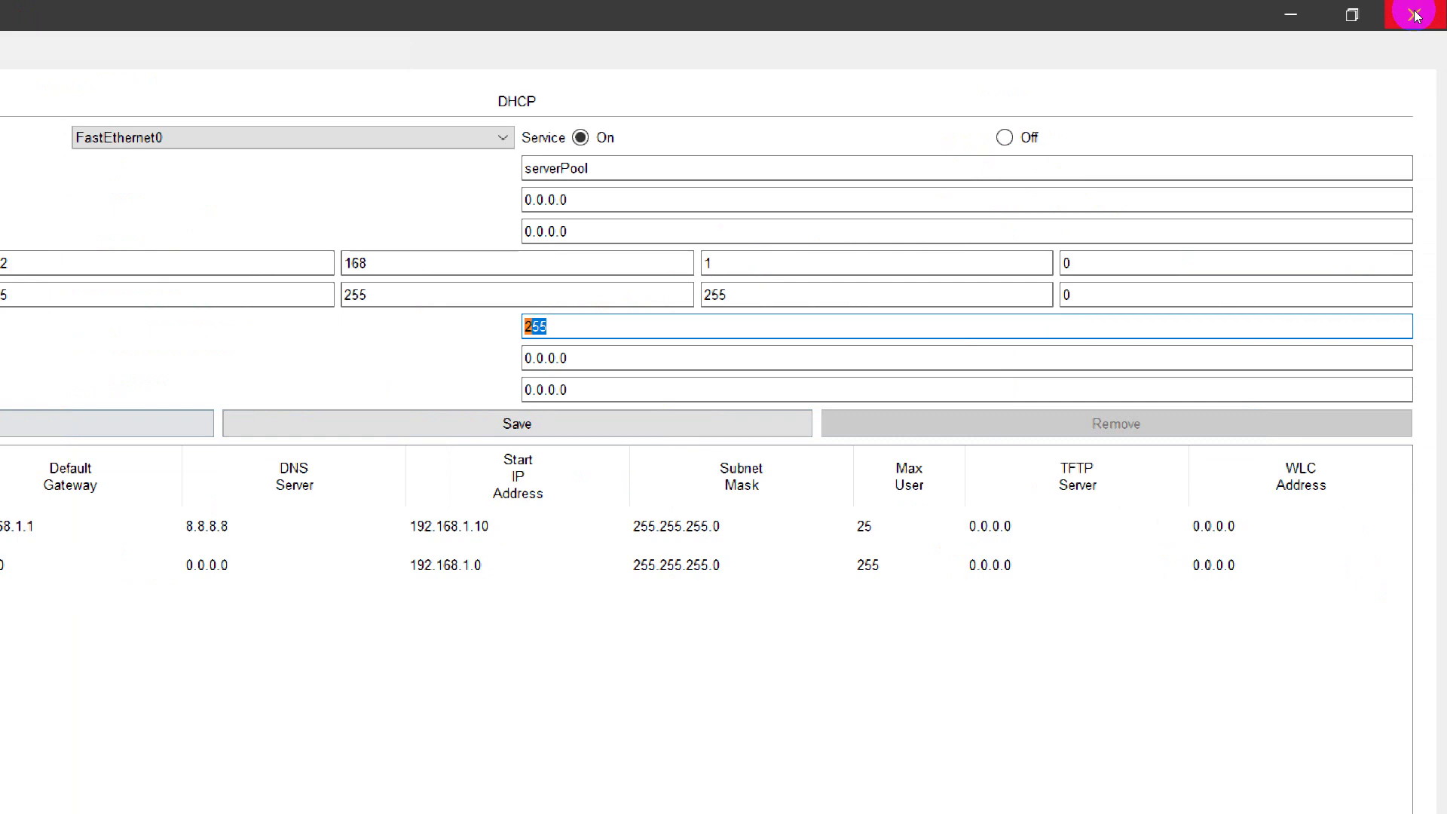
Step: Close the dhcp Server1 window and Laptop2's IP Configuration window
click(1415, 11)
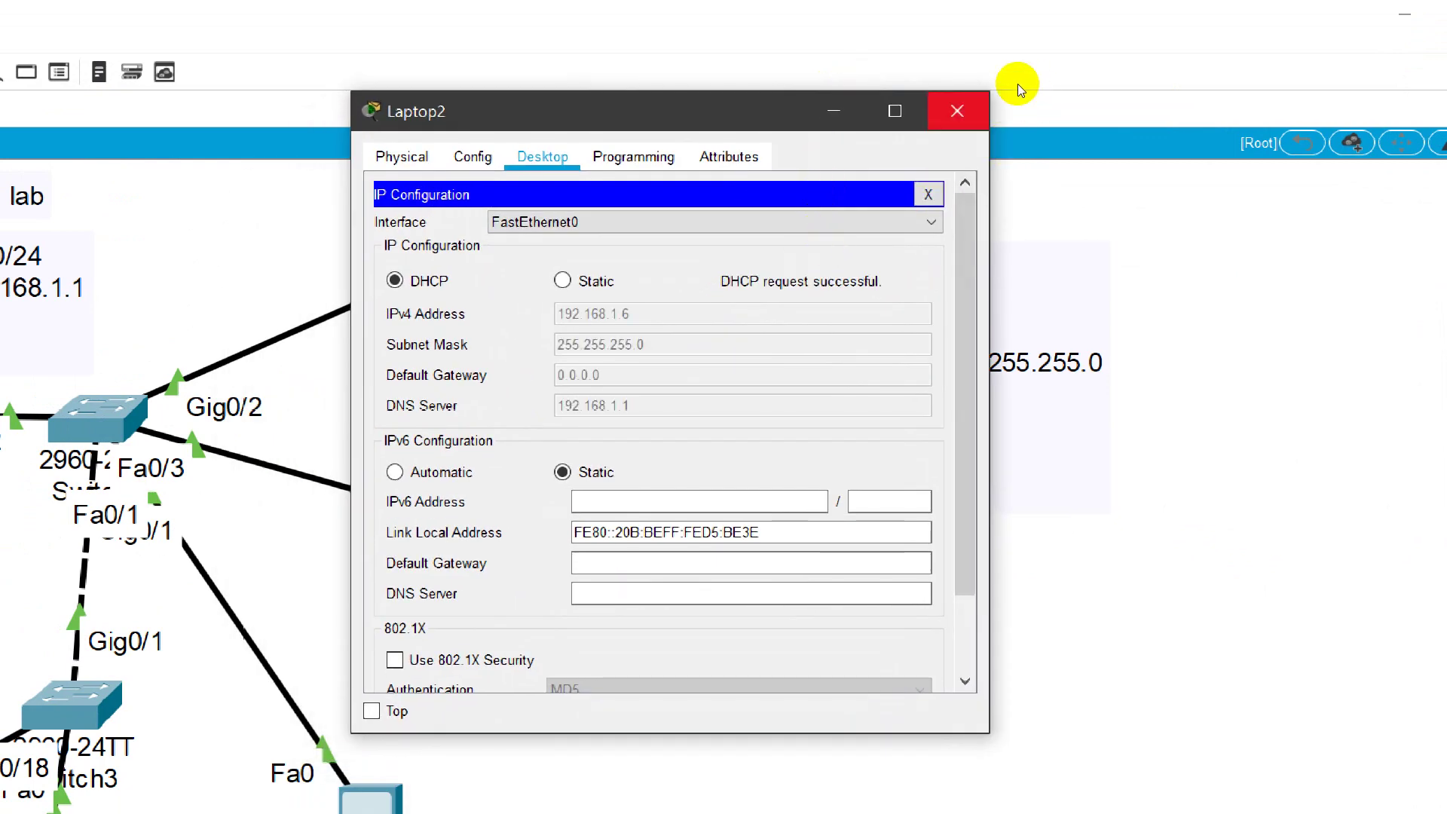
click(979, 101)
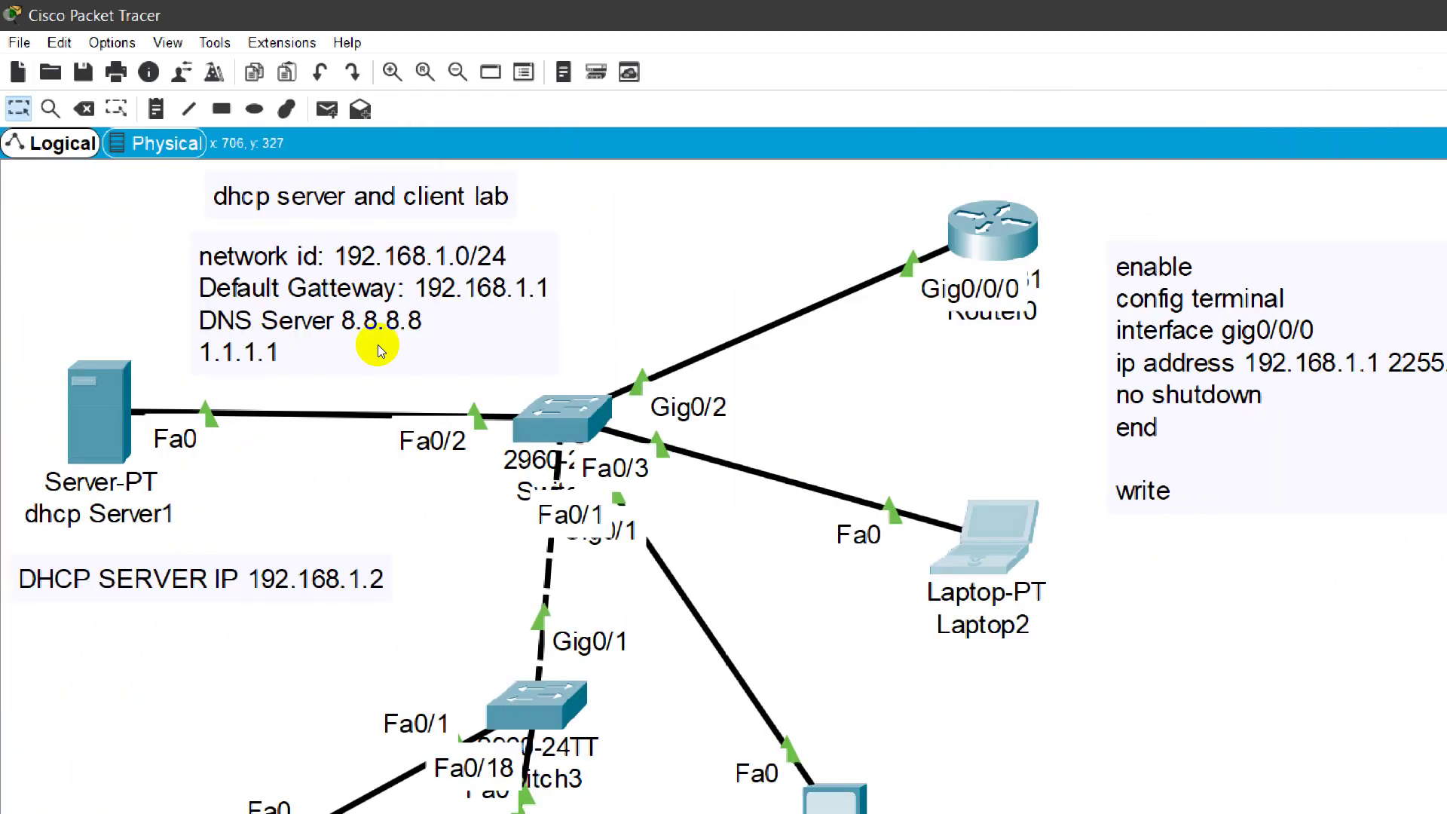
Step: Move PC2, PC3 and MYLaptop3 up together, then shift Switch3 up and right
scroll(681, 491, down, 2)
scroll(685, 495, up, 2)
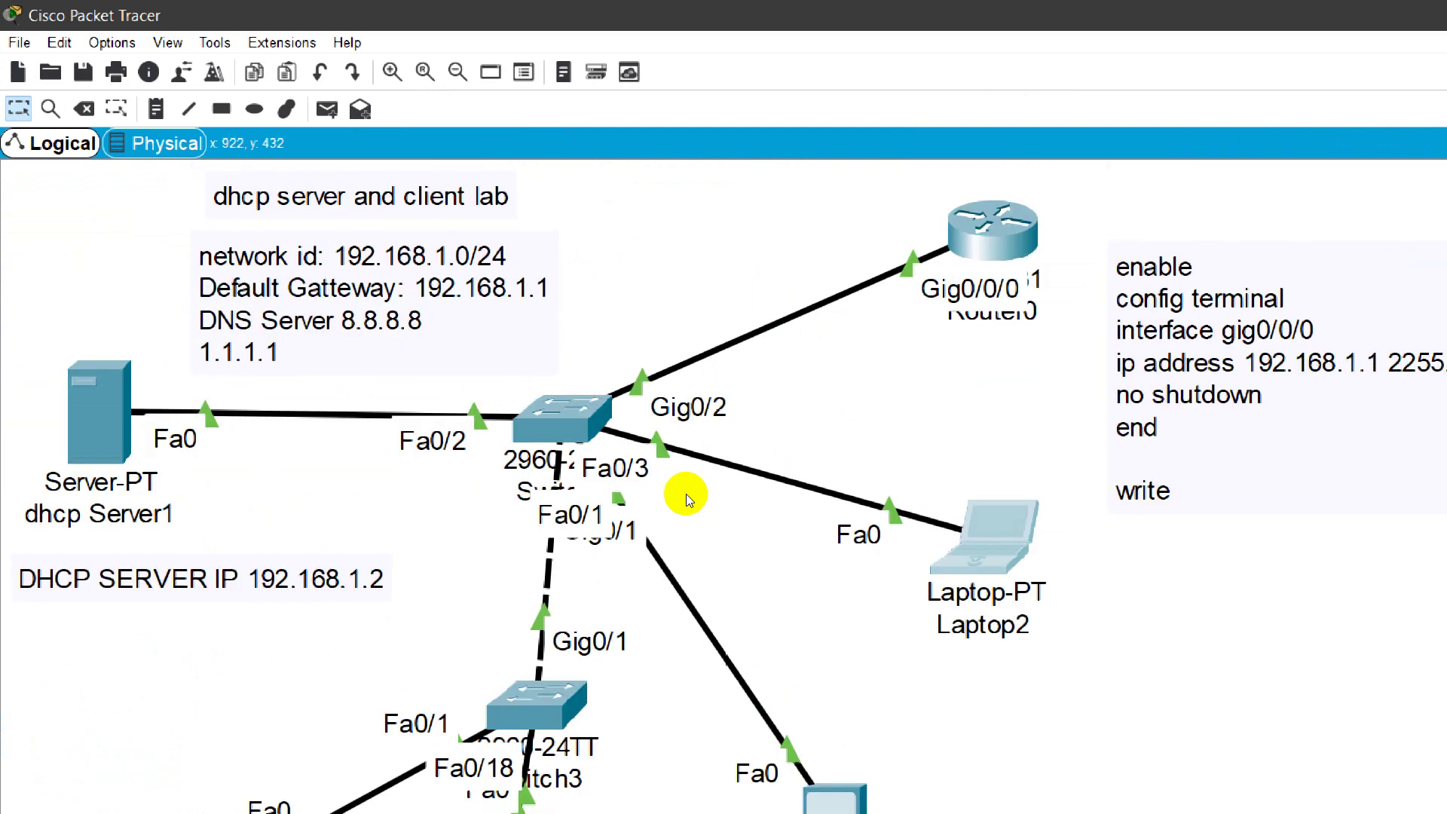
scroll(686, 494, down, 4)
drag(1164, 729, 117, 586)
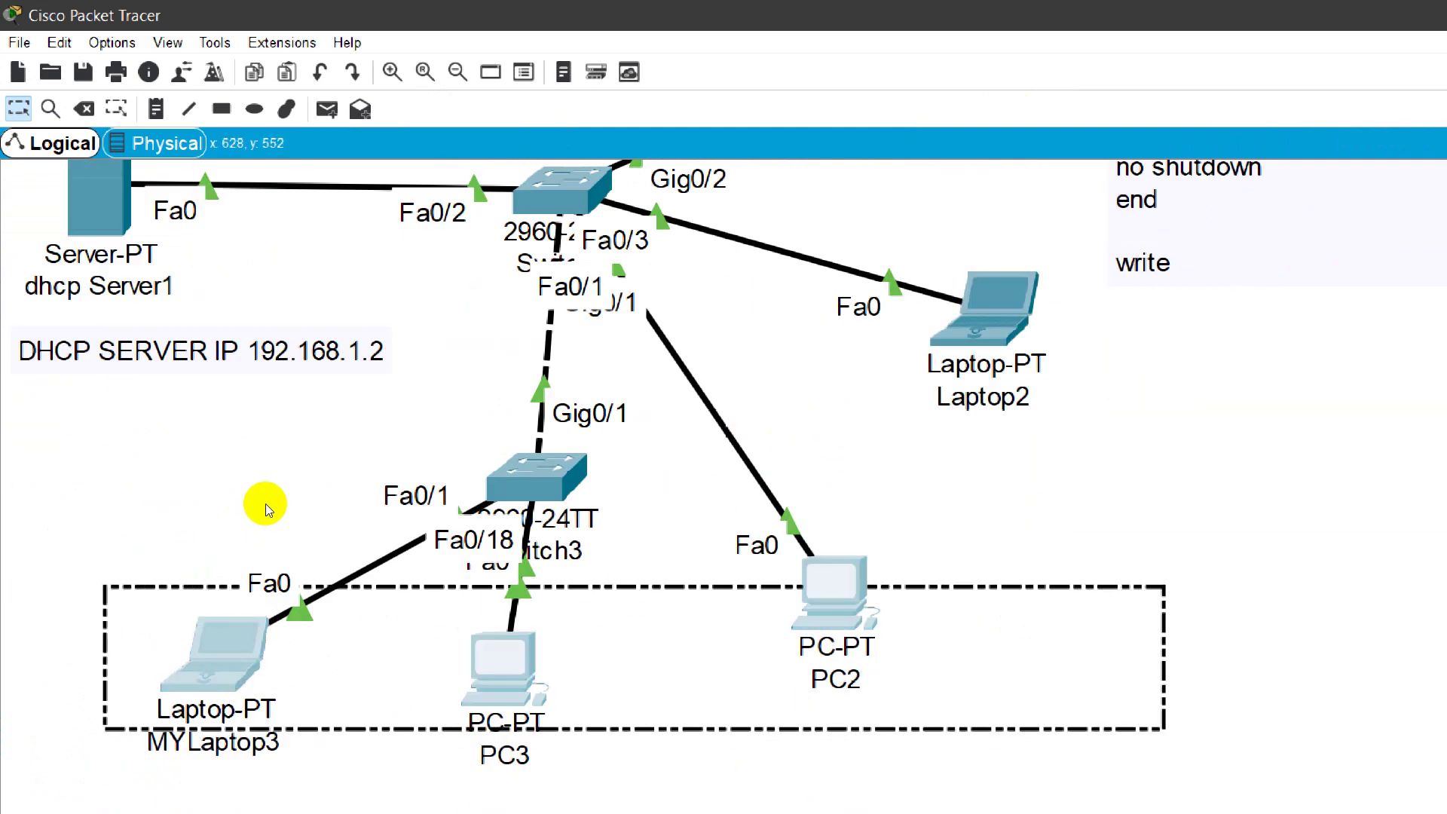
drag(324, 473, 445, 392)
click(445, 340)
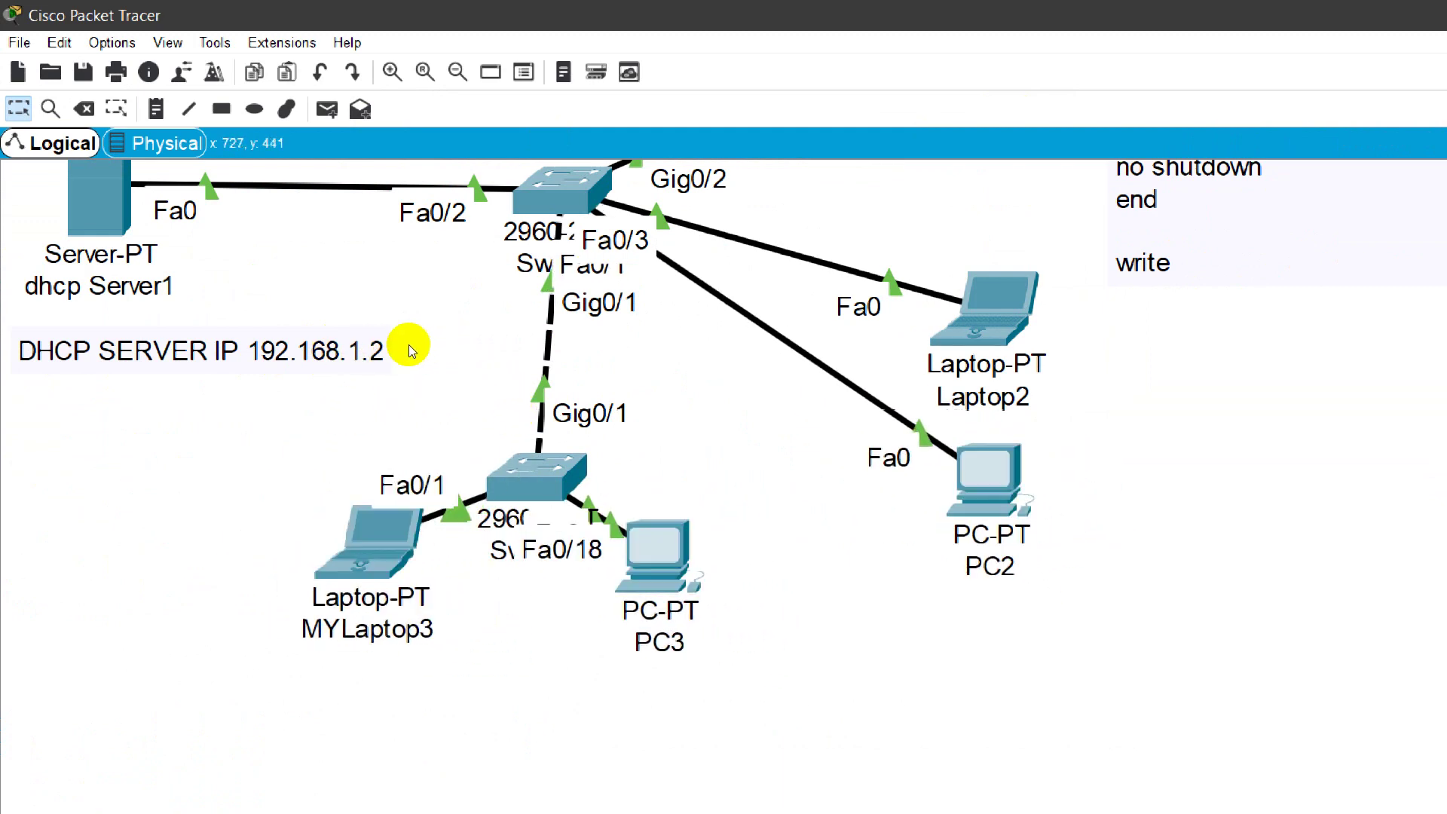
drag(409, 345, 324, 273)
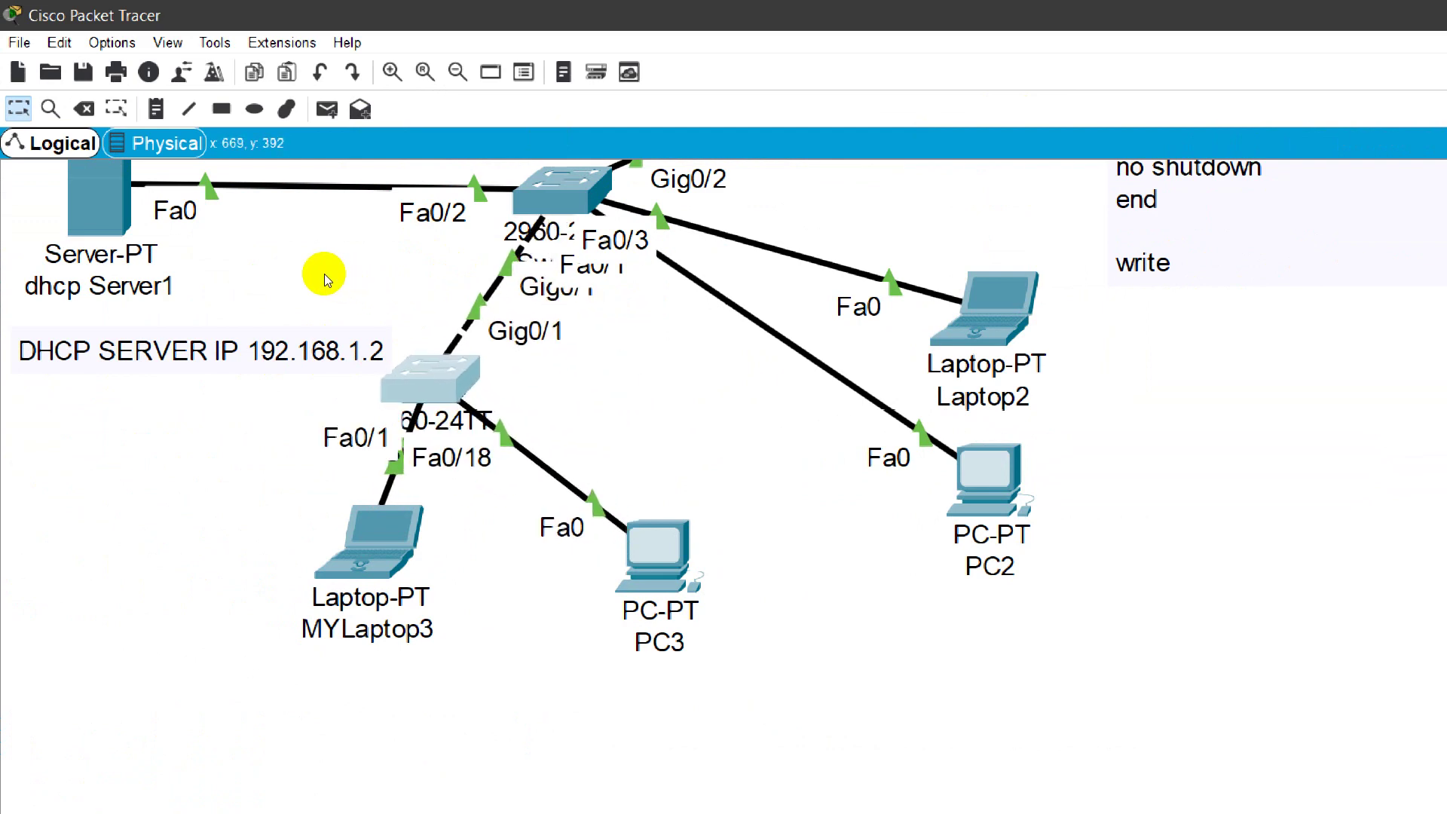
scroll(630, 425, up, 3)
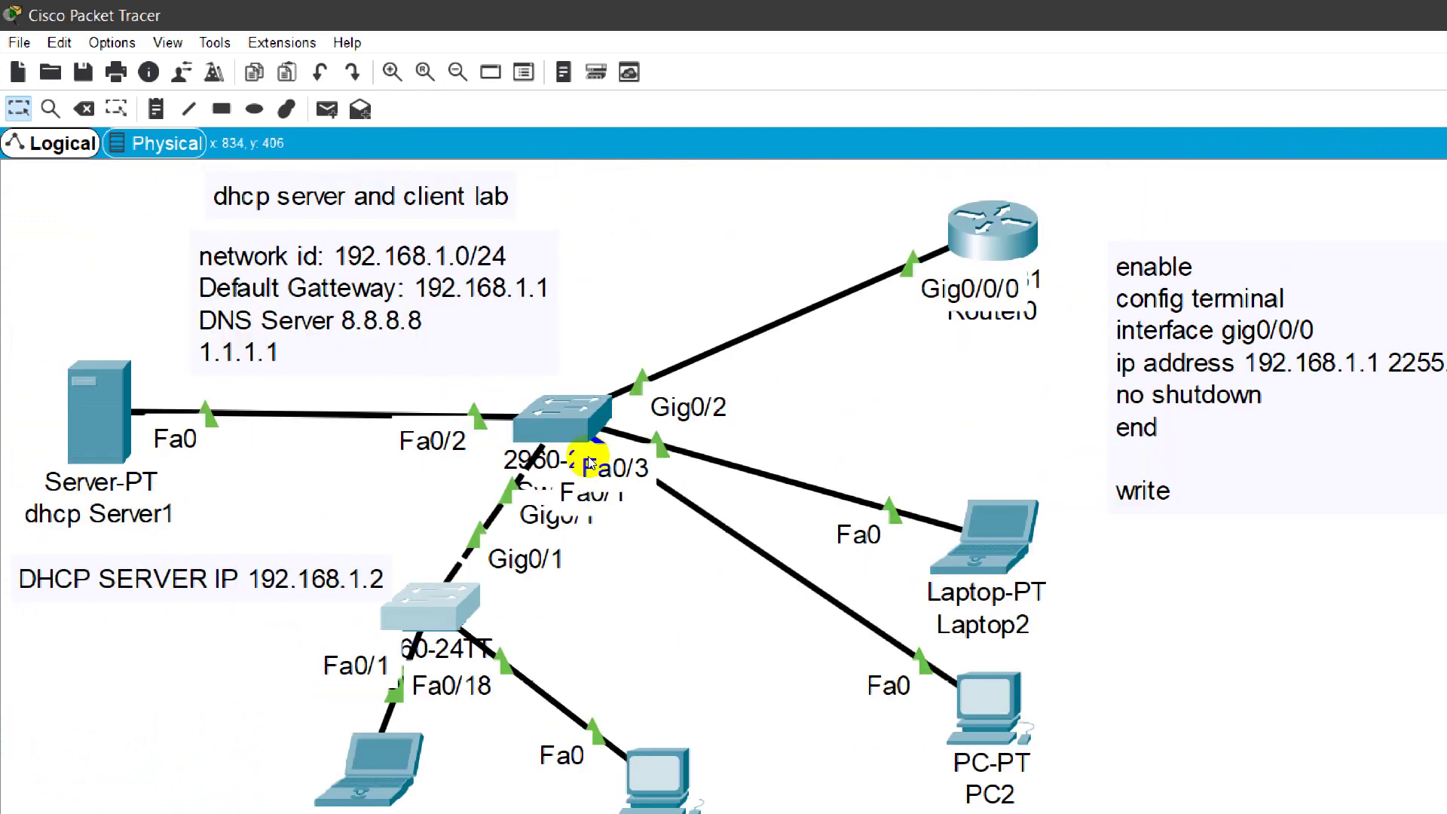
Step: Deselect Switch3 by clicking empty canvas
click(507, 490)
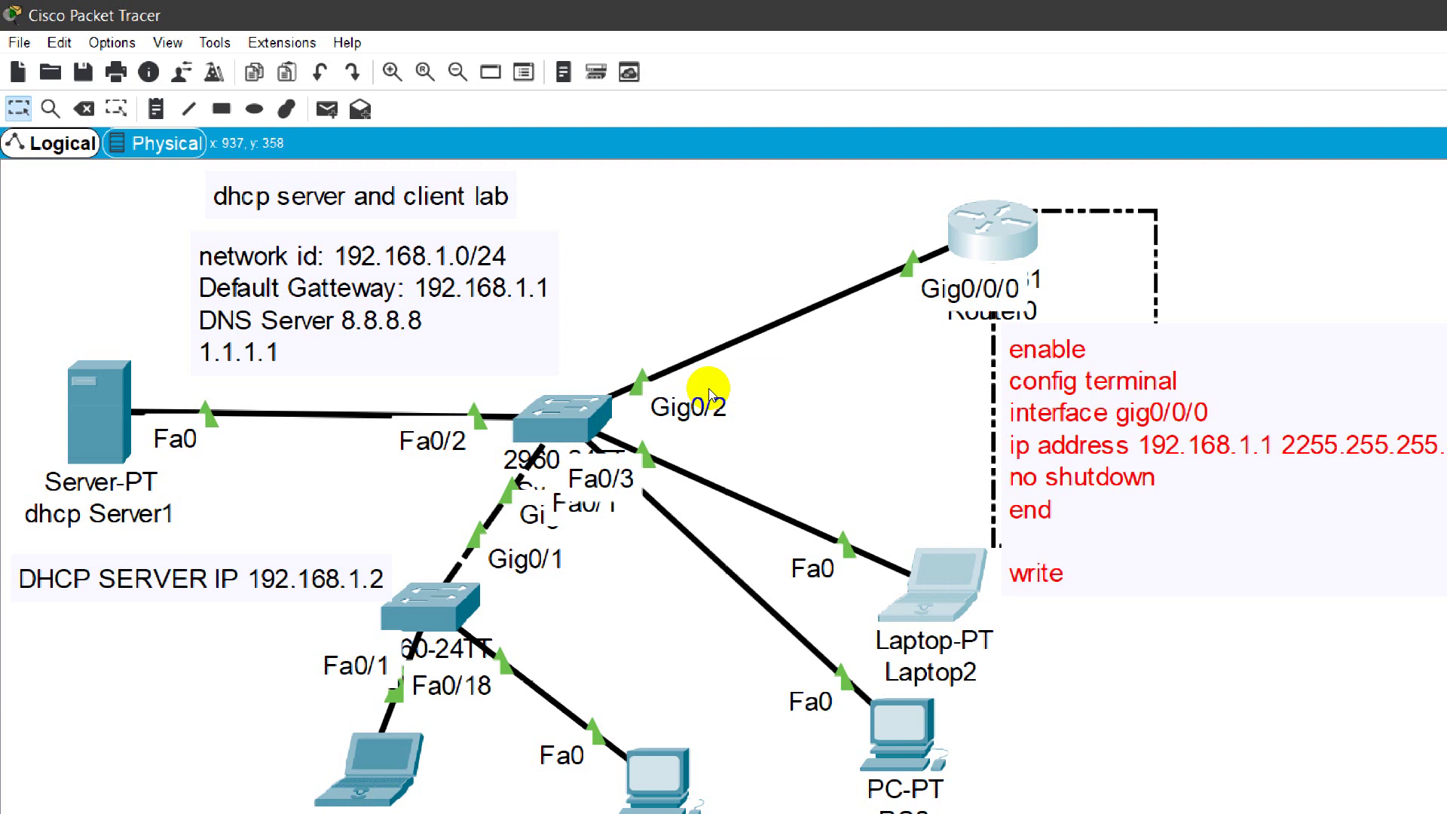
Step: Clear the selection beside Router0 where the gig0/0/0 command note sits
click(807, 445)
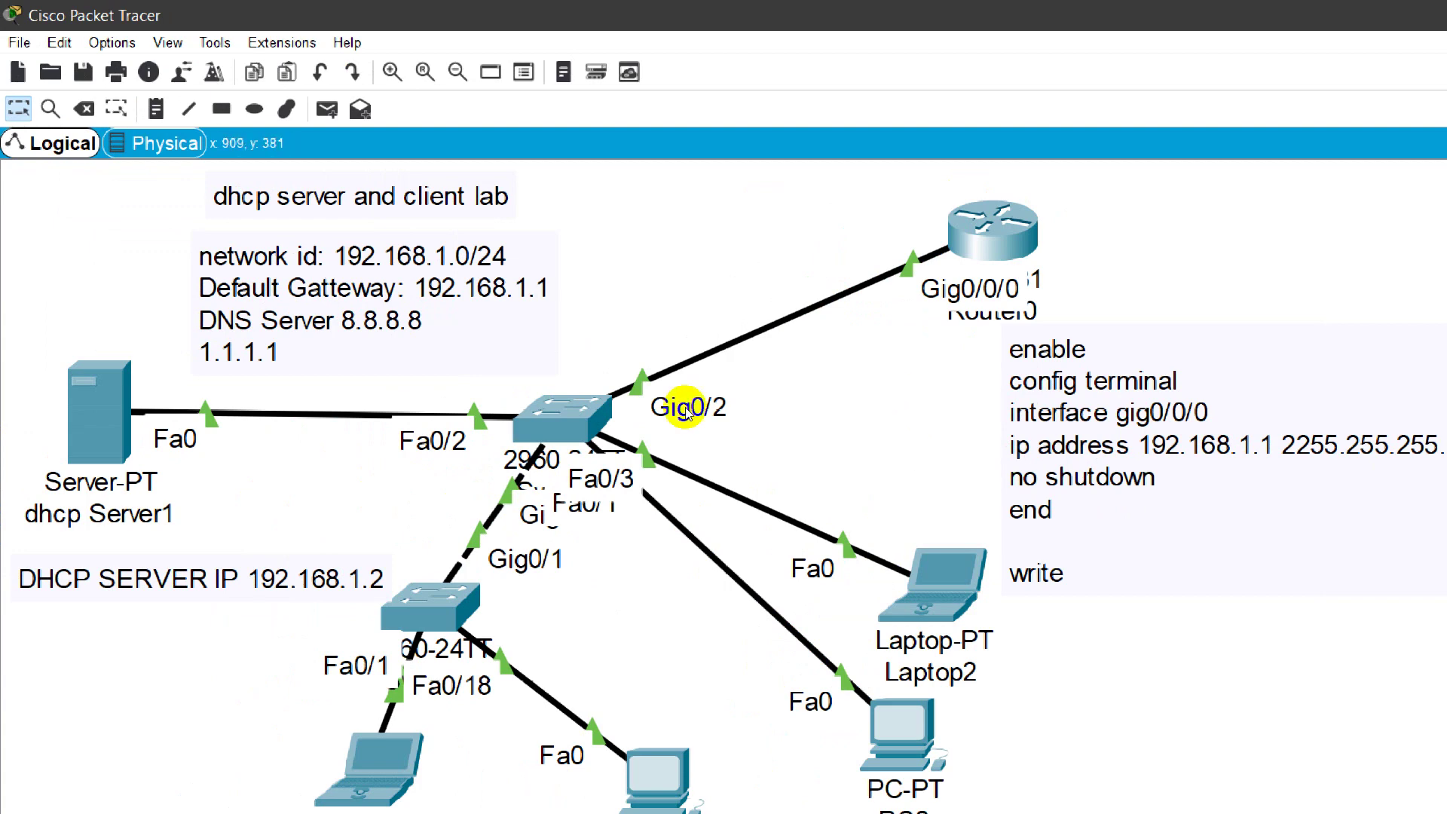
mouse_move(691, 458)
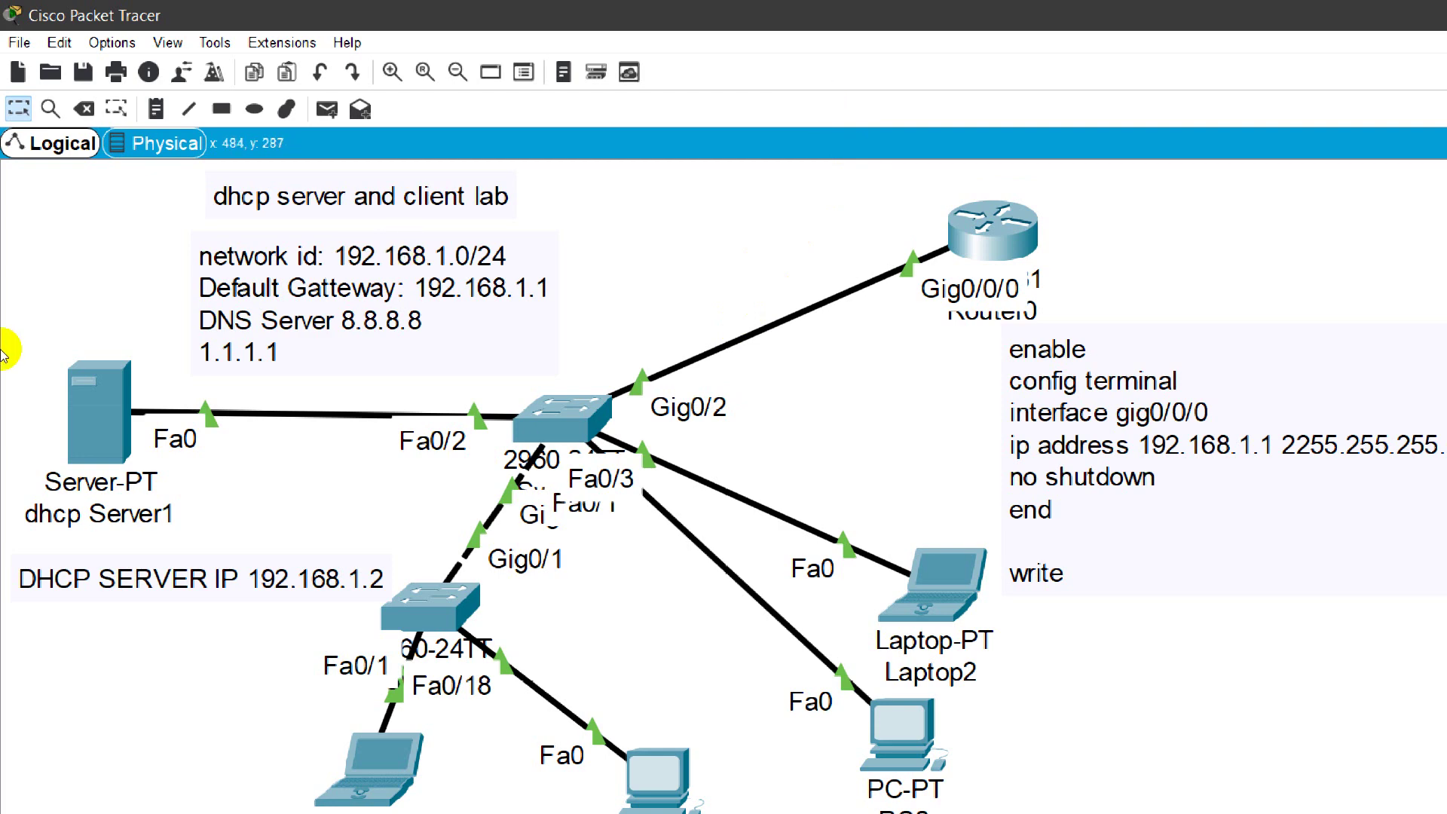
Step: Open dhcp Server1 maximized and switch between the MYLAN and serverPool pools to inspect them
click(98, 410)
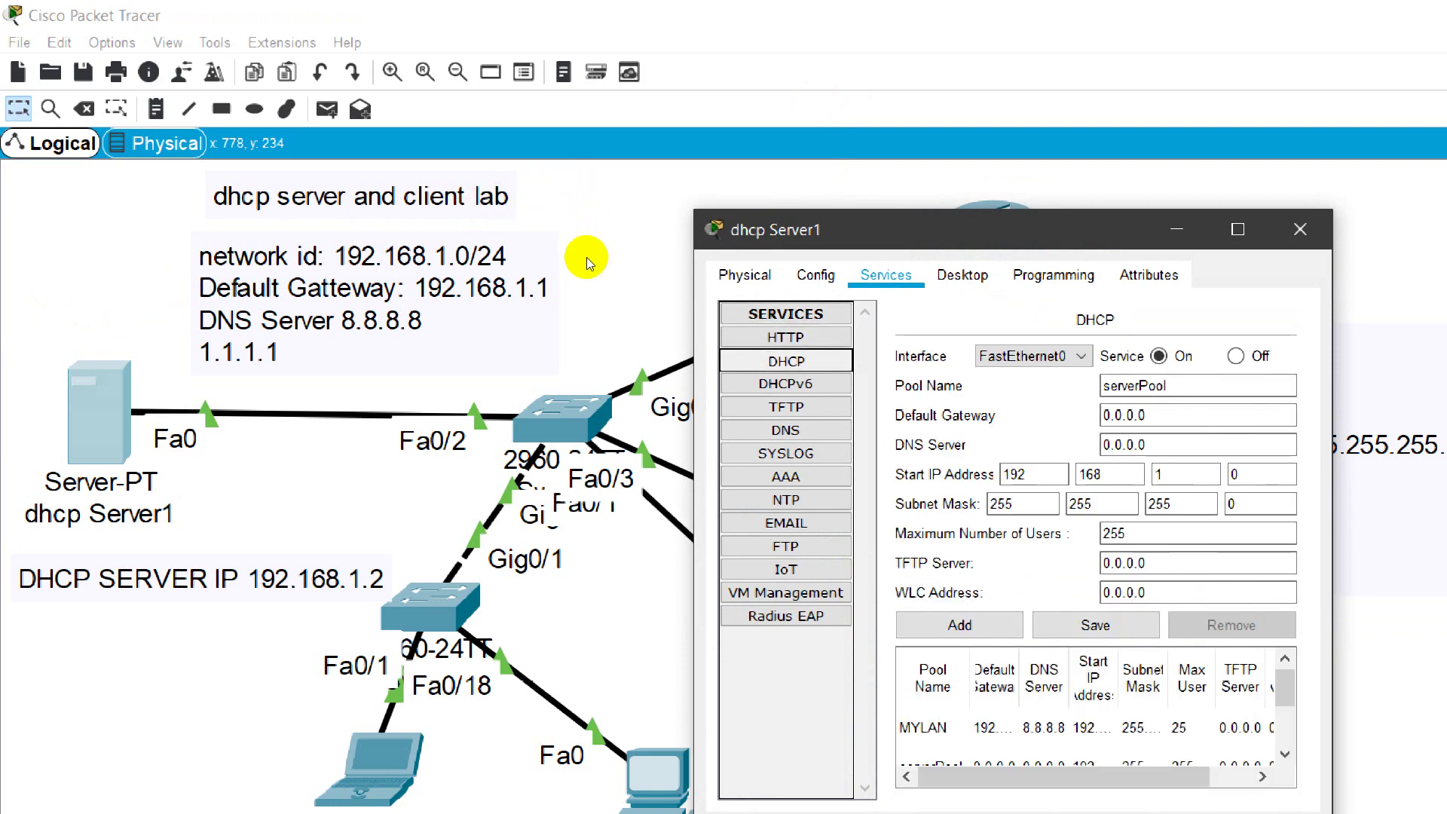
key(super+Up)
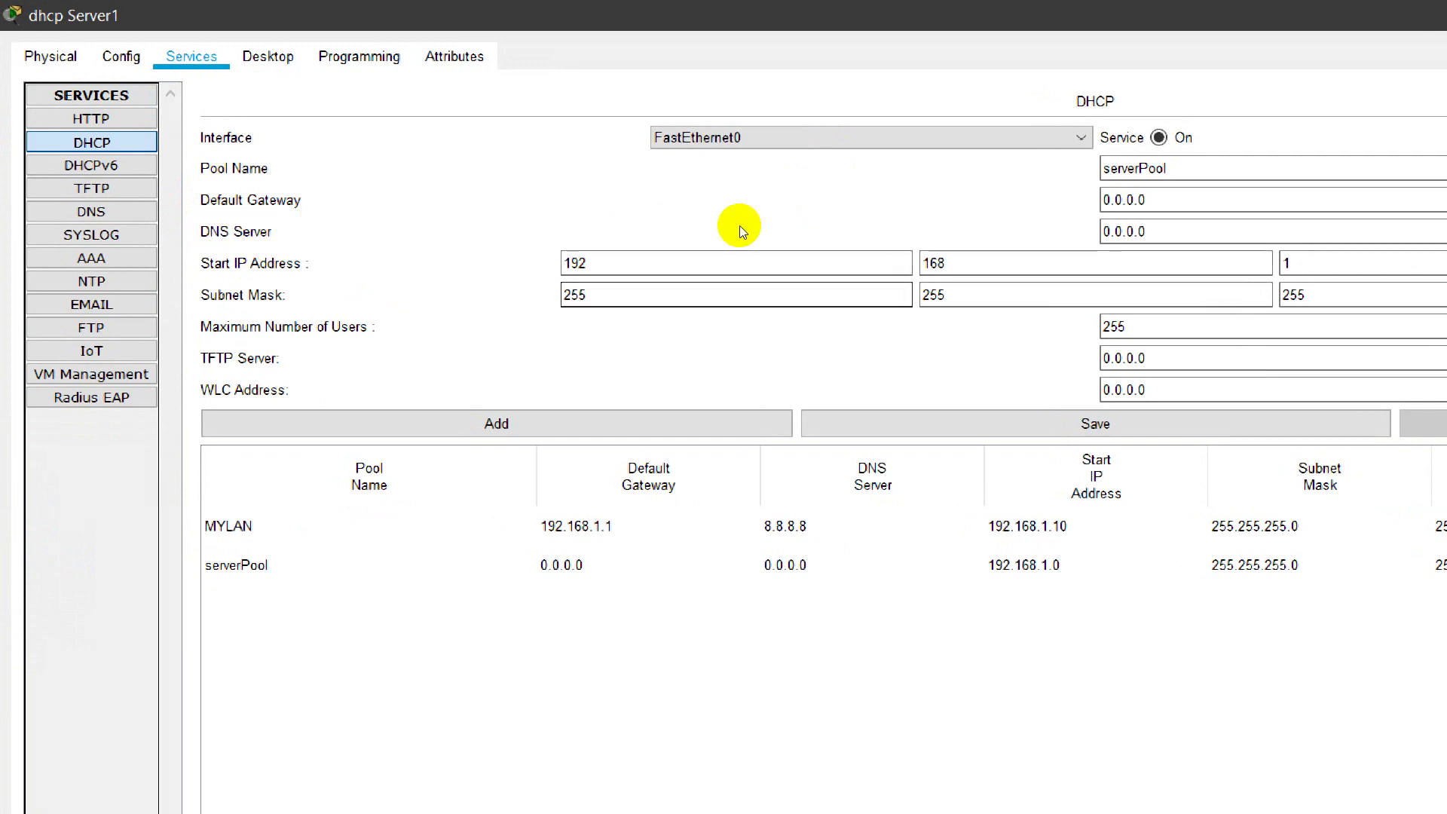
key(Tab)
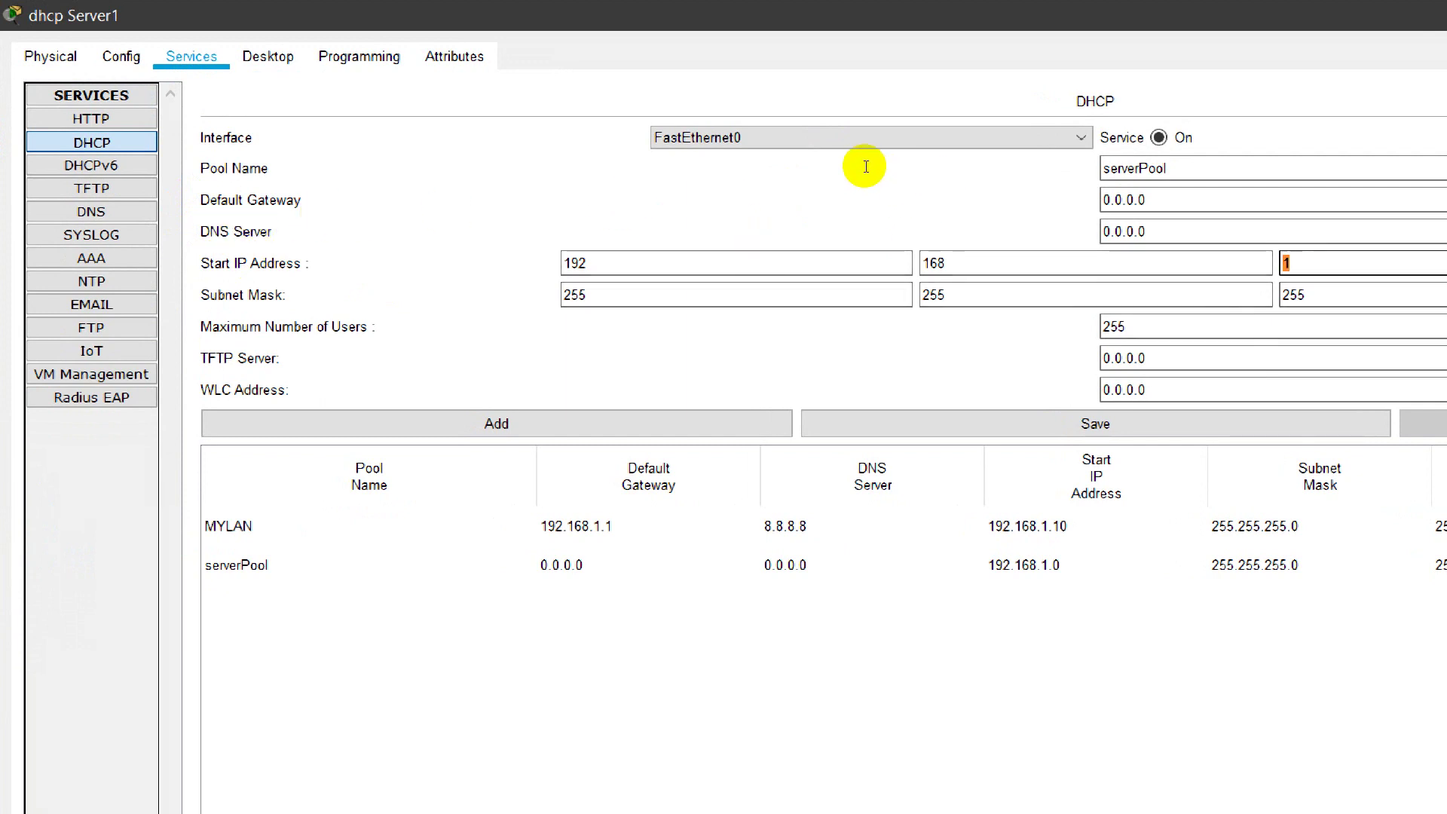
key(Tab)
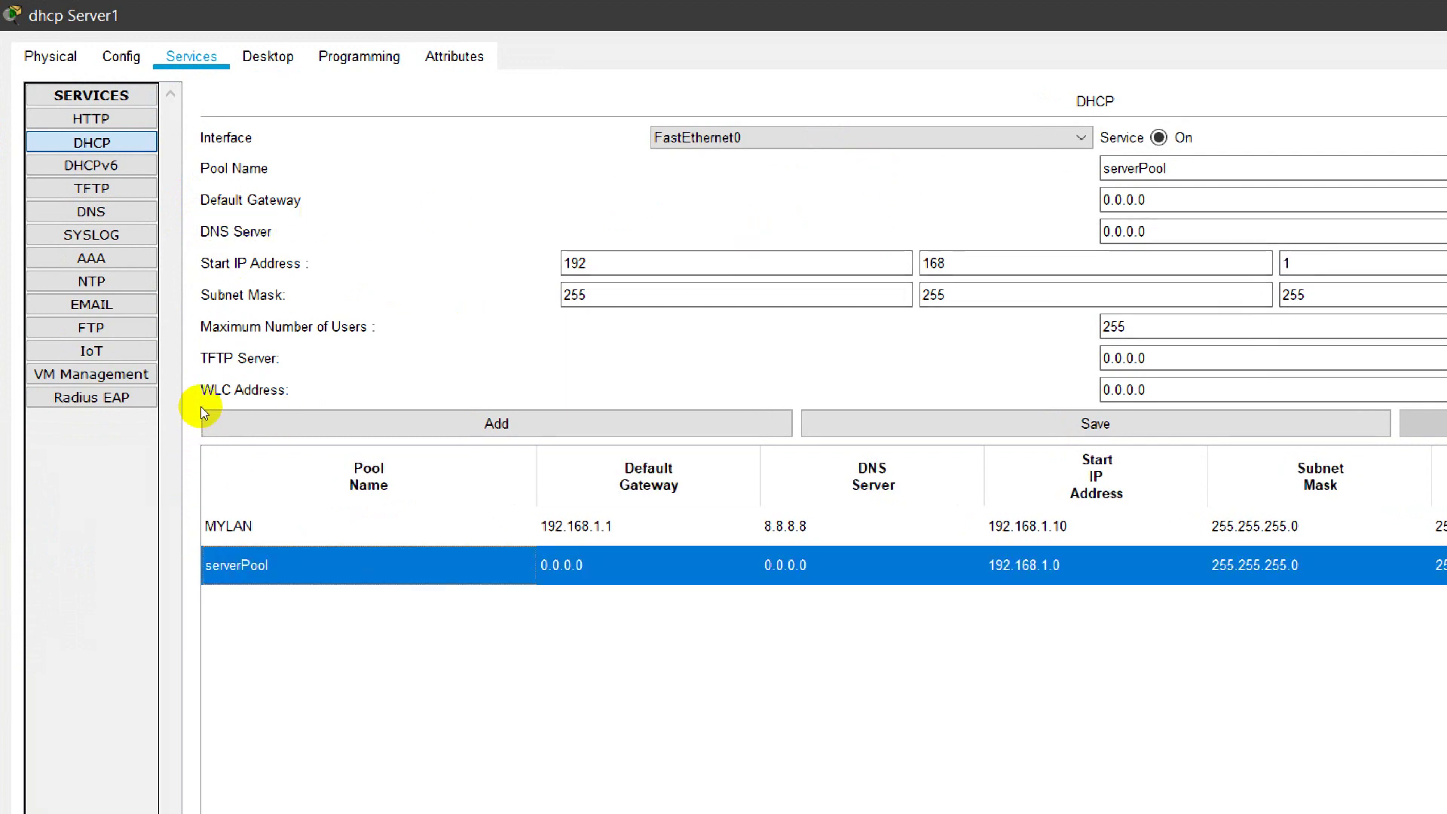
key(Up)
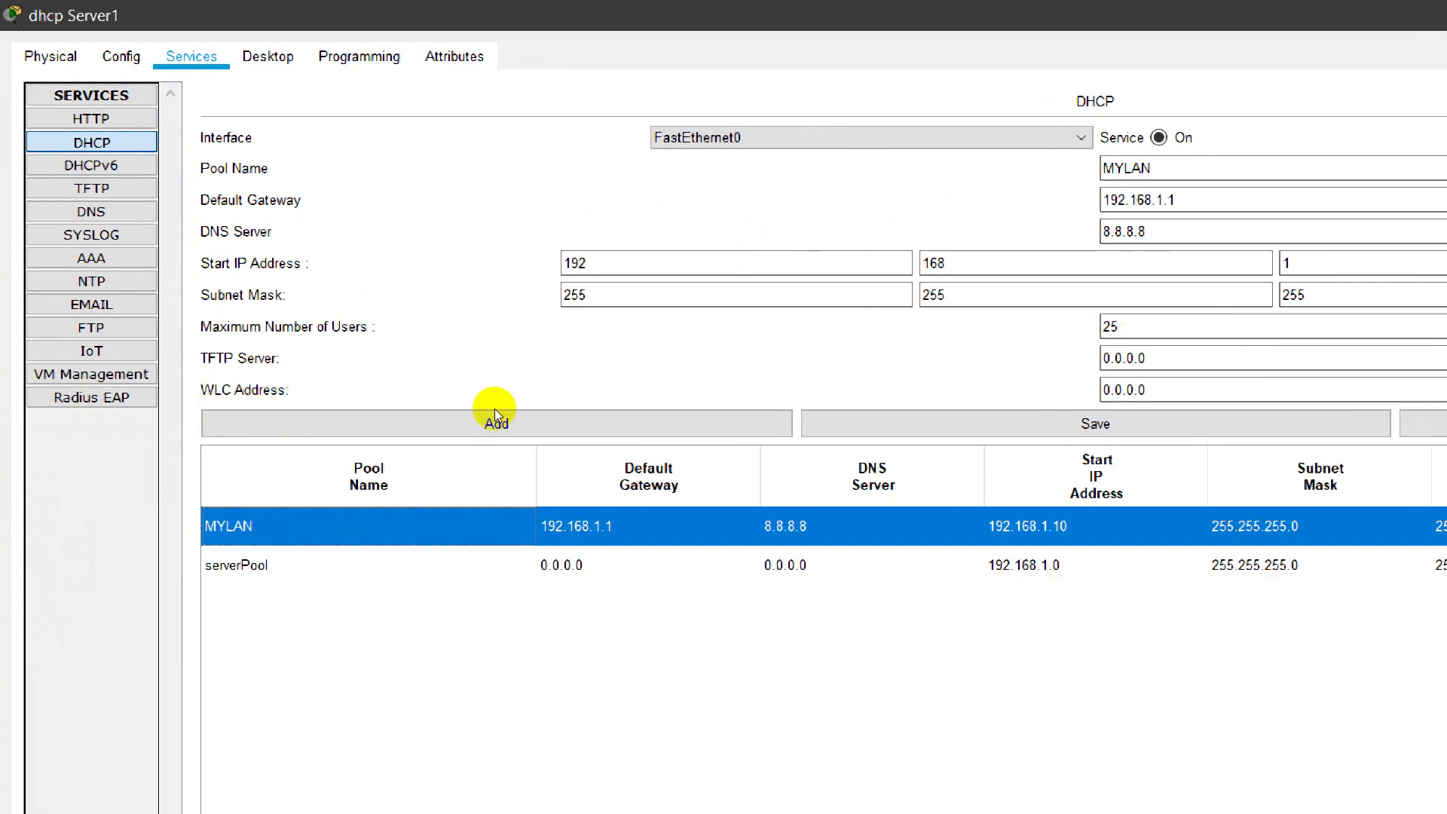
key(Down)
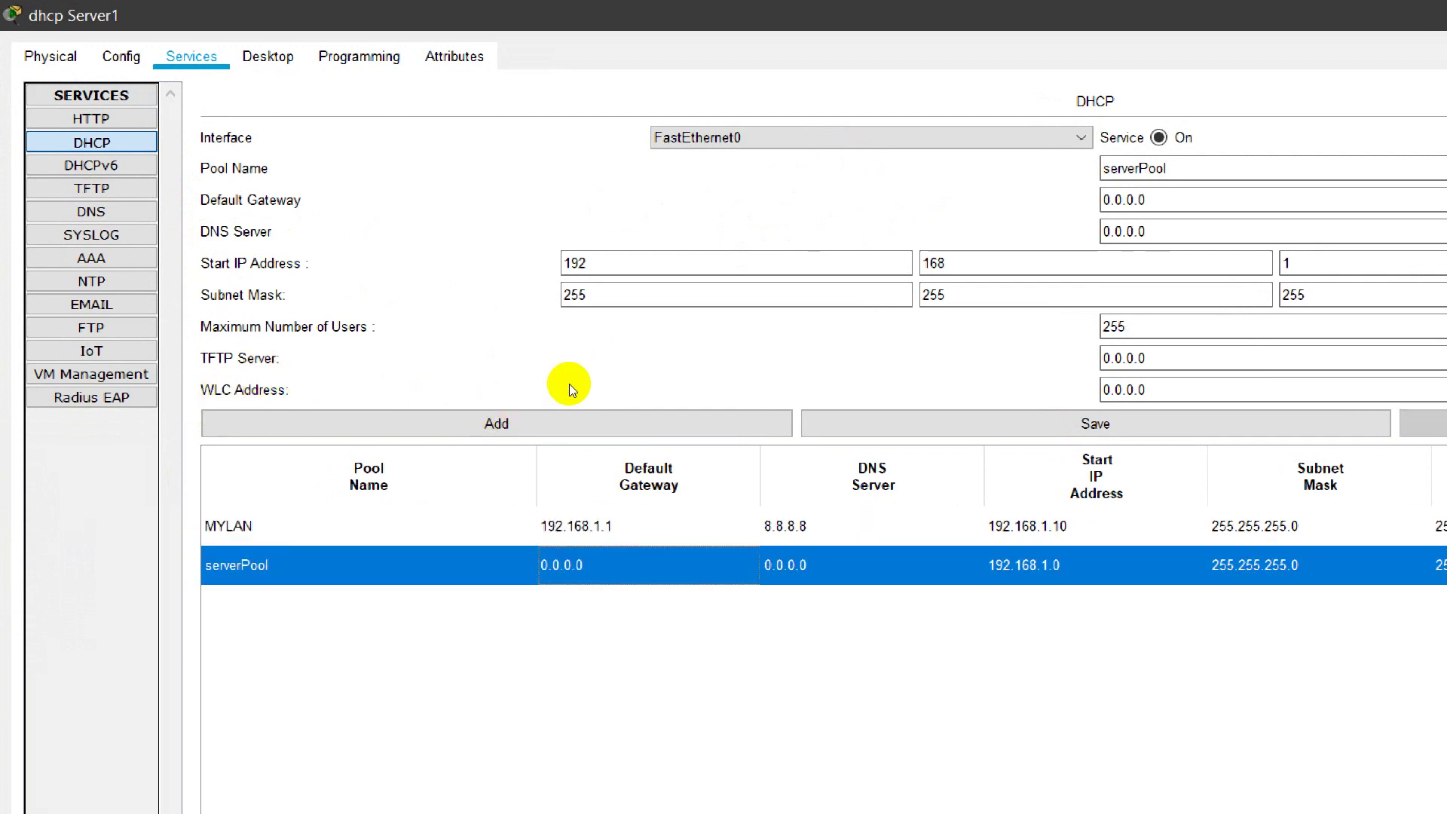
key(Up)
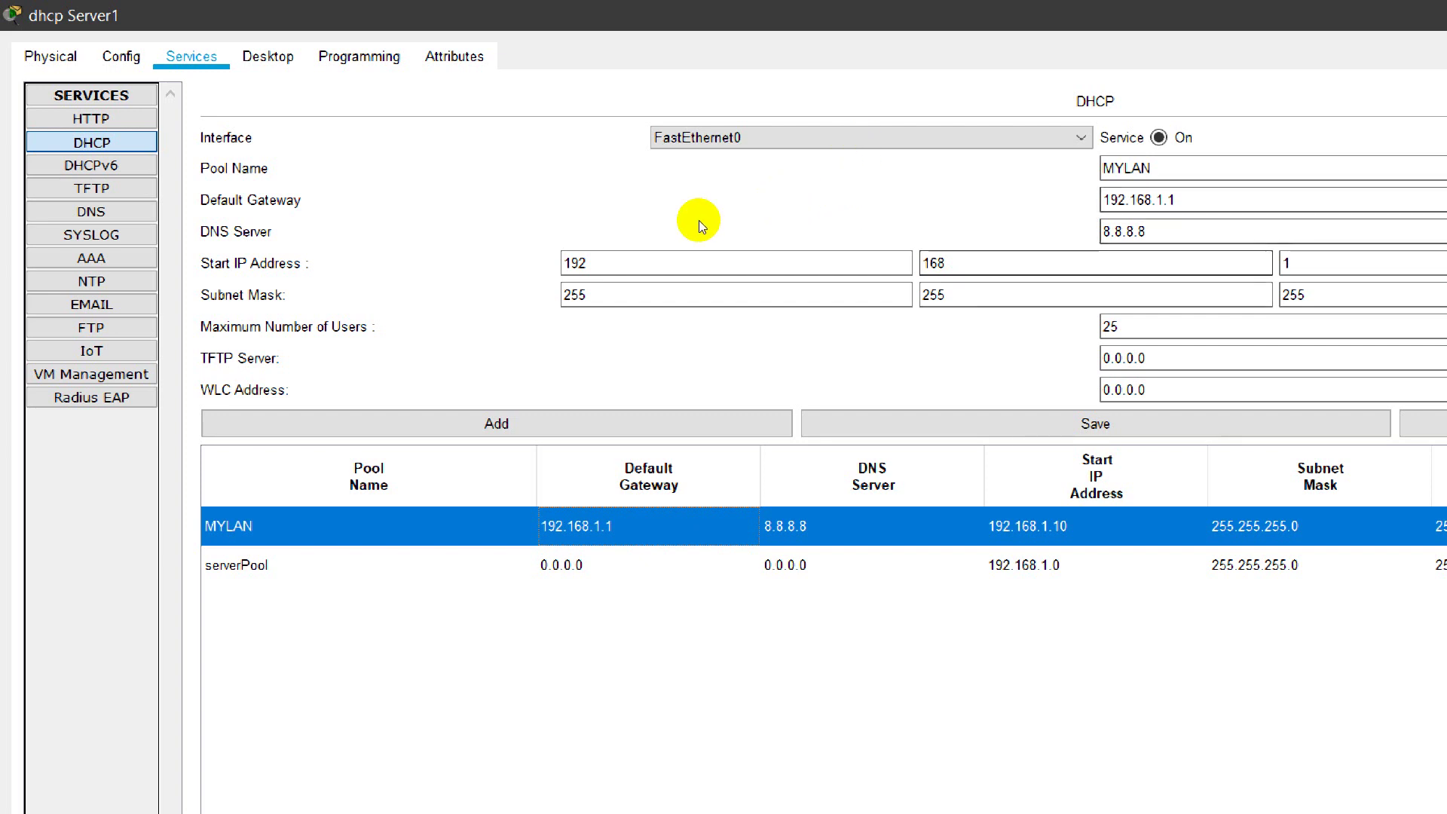
key(Tab)
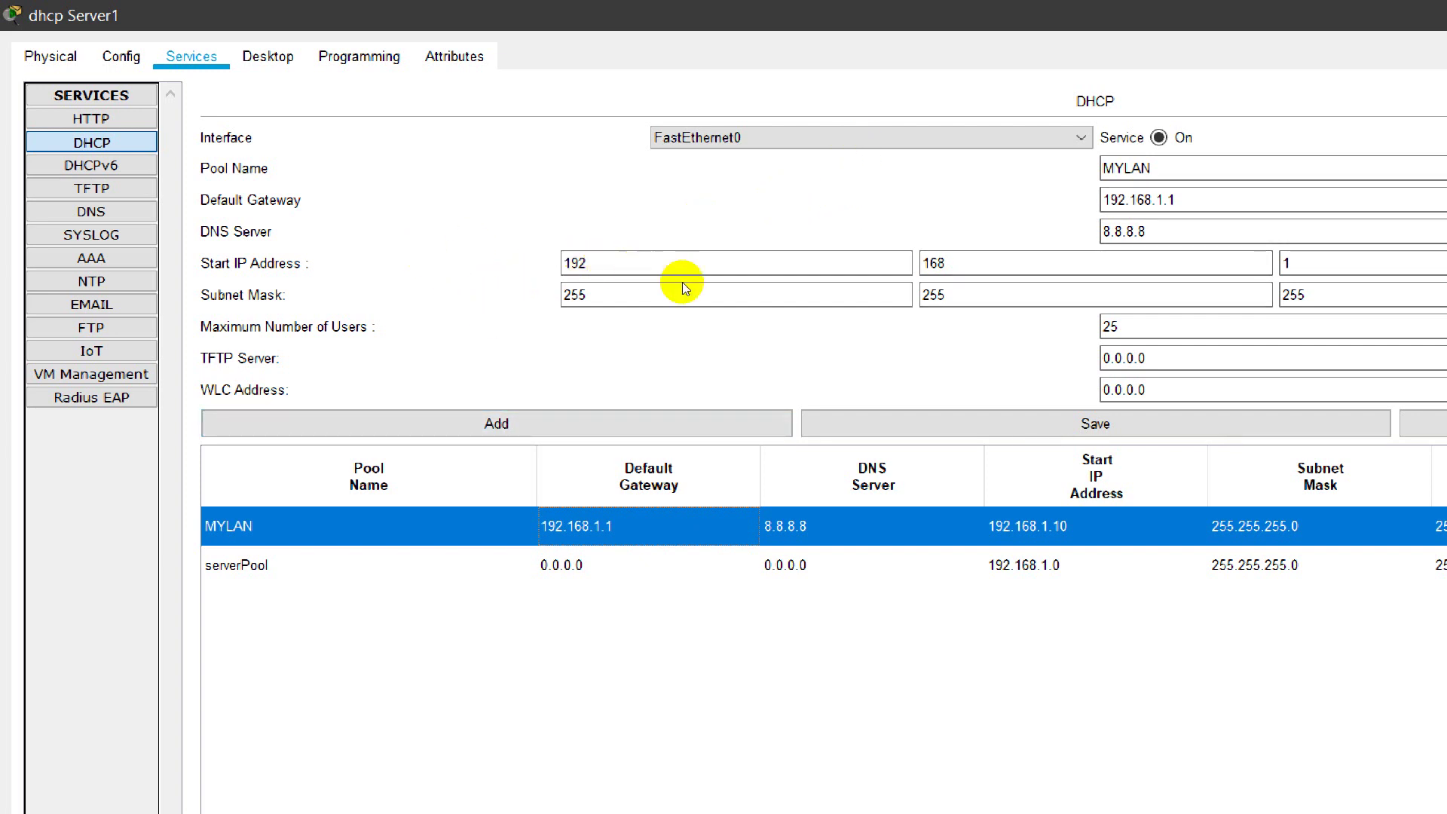
key(Tab)
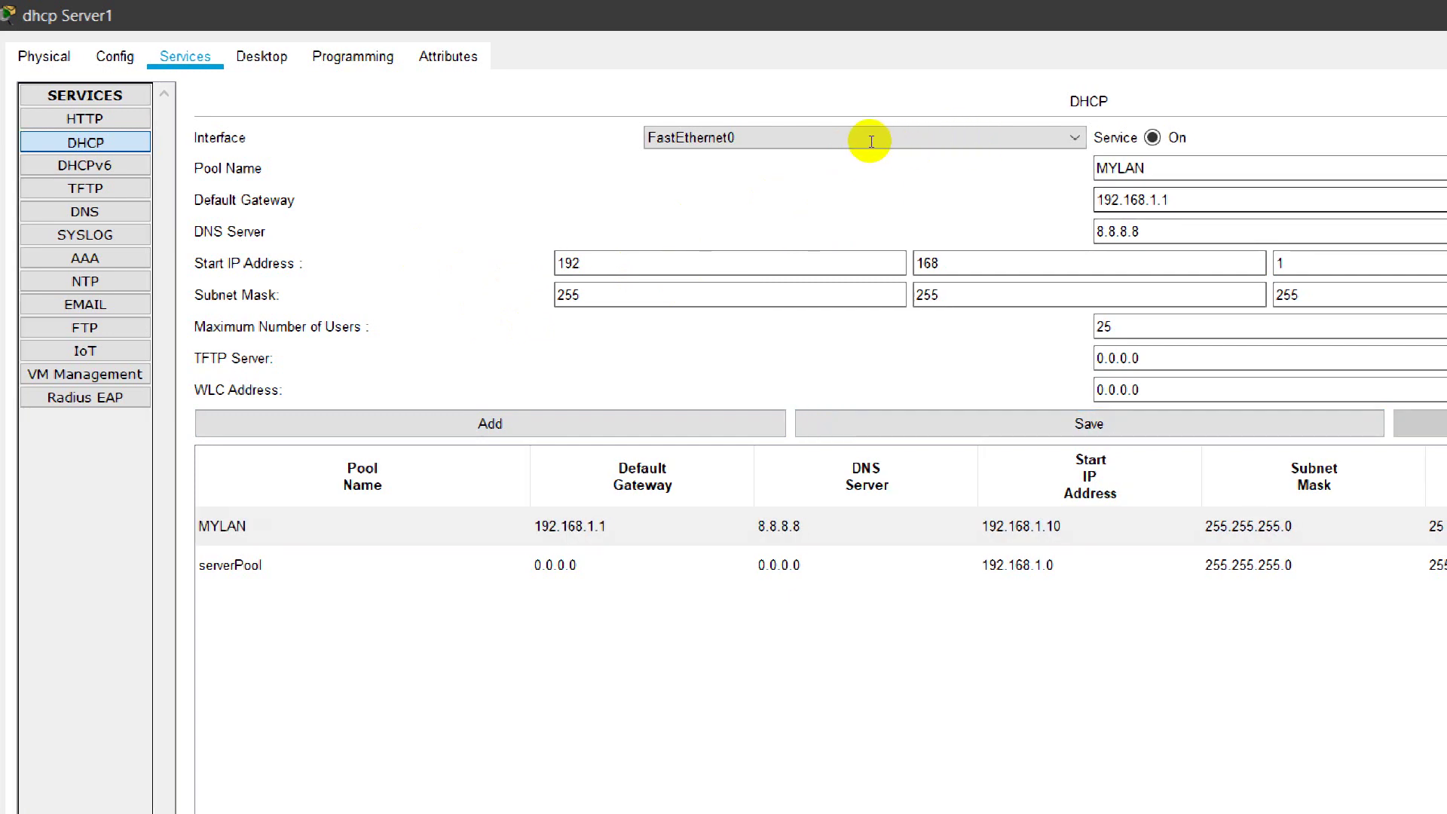
key(shift+Tab)
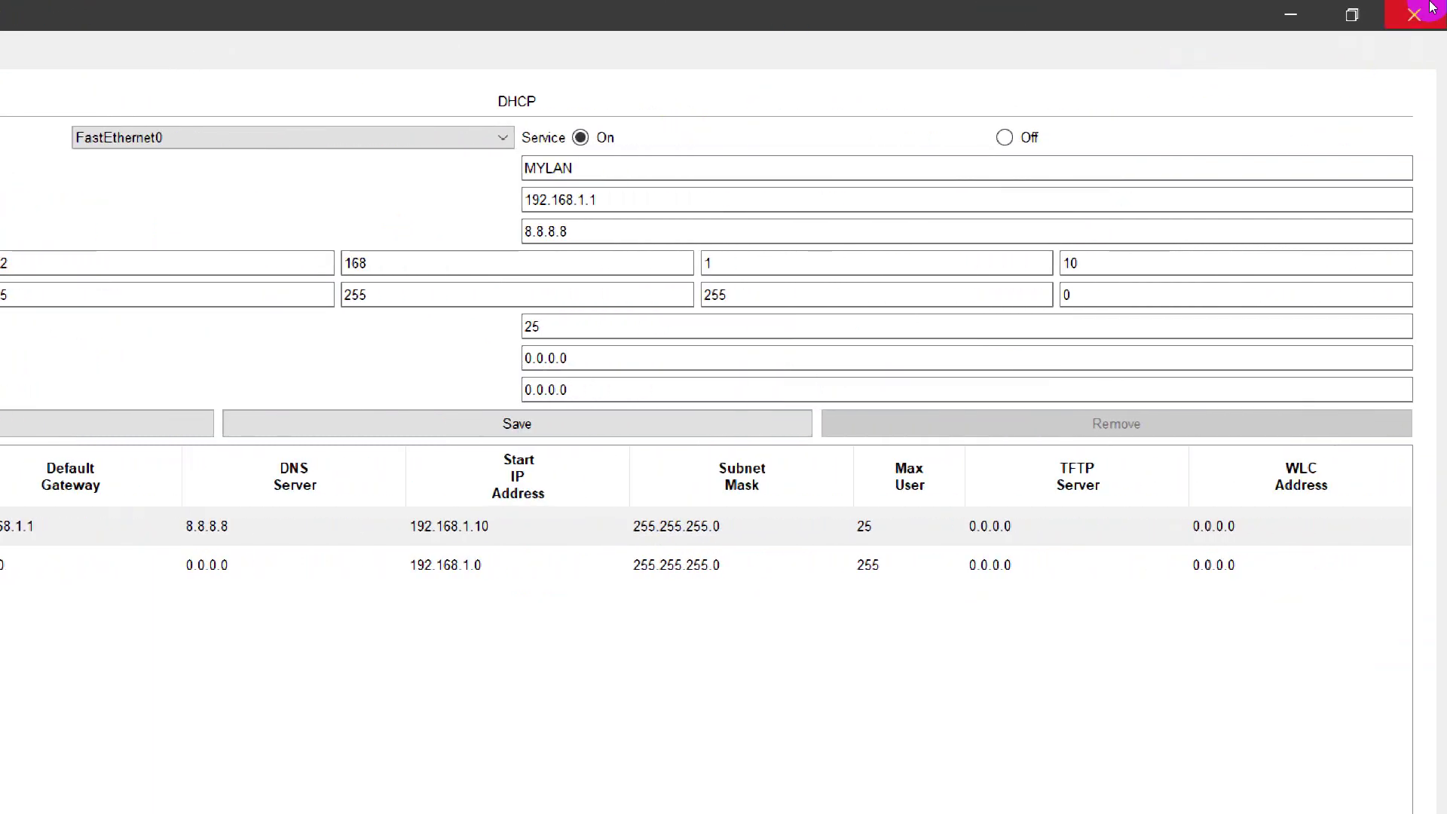
Step: Close the server window and start saving into the Desktop's KTM UPDATE folder
click(1398, 17)
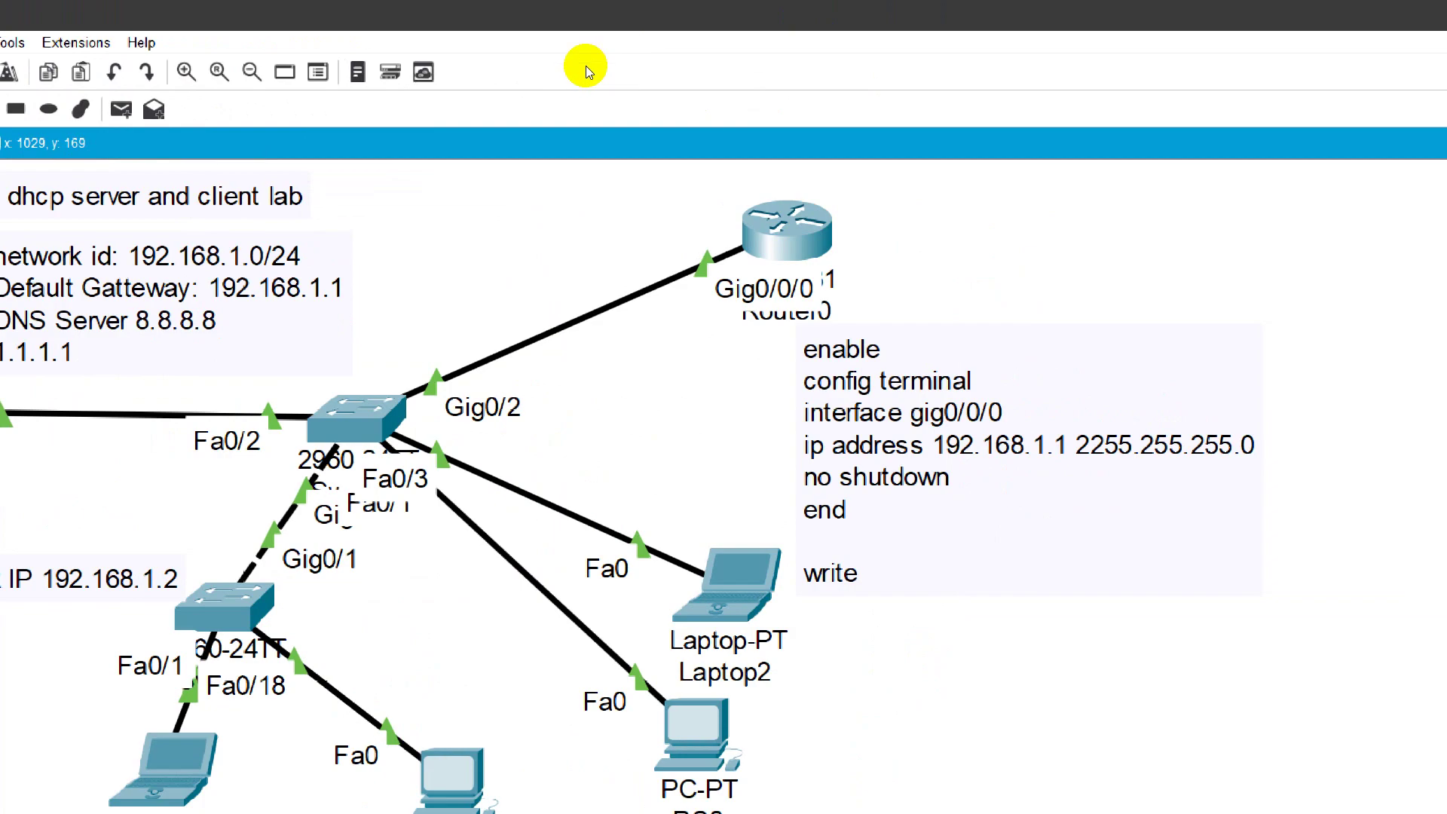
key(ctrl+s)
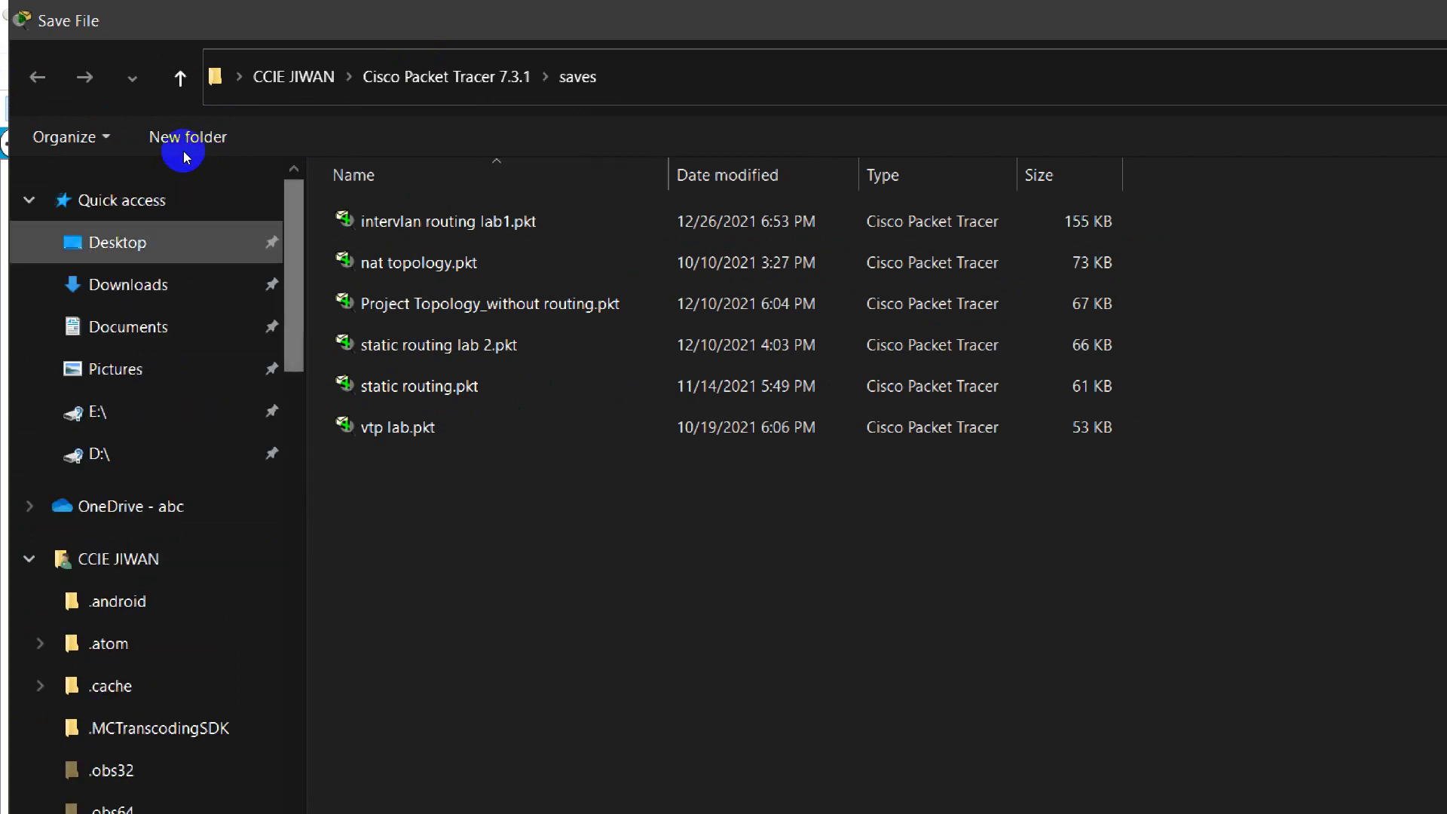
click(113, 242)
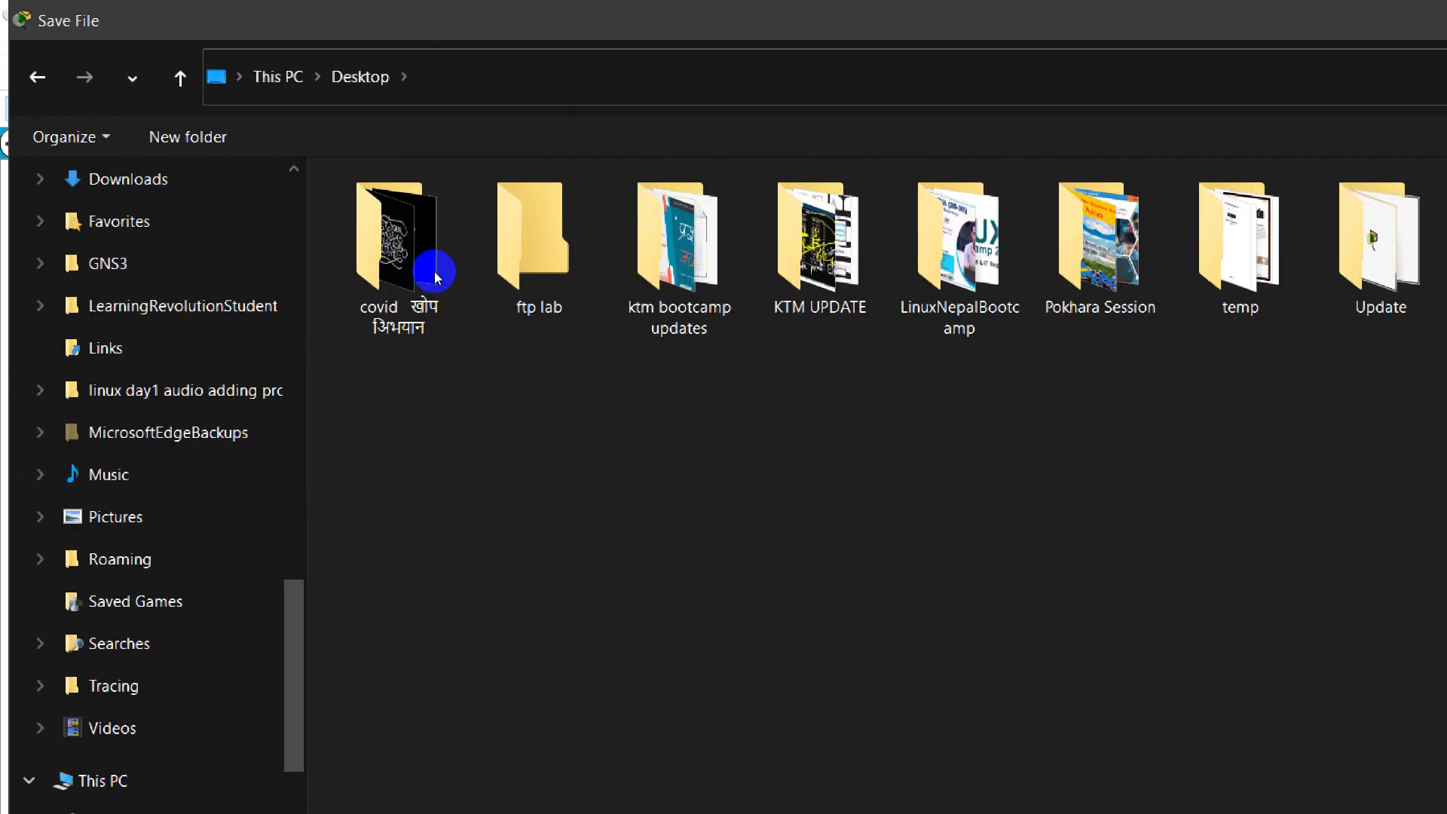
key(Return)
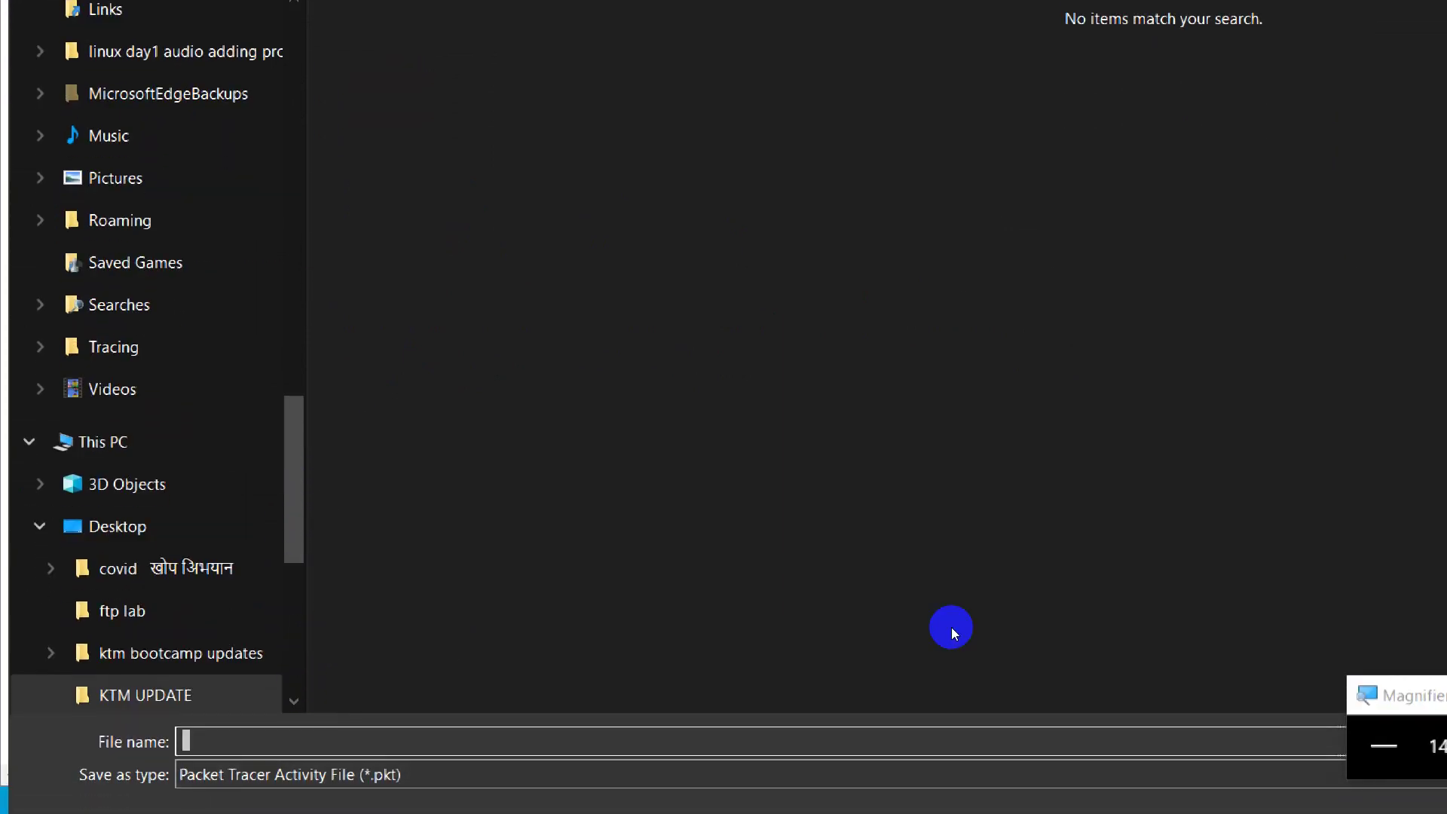
Step: Close the Magnifier and enter 'DHCP SERVR' as the file name
key(alt+space)
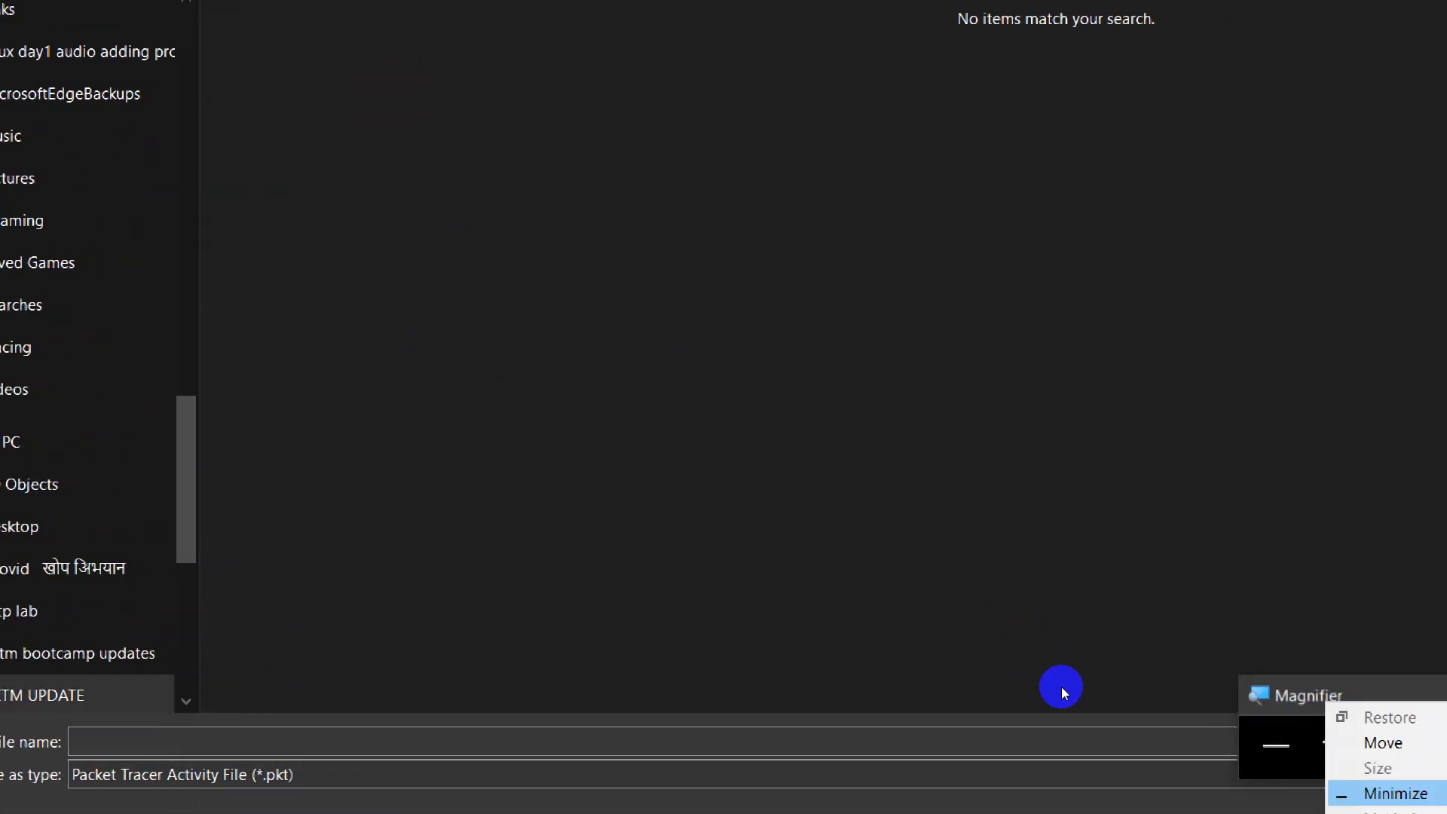
key(Down)
key(Return)
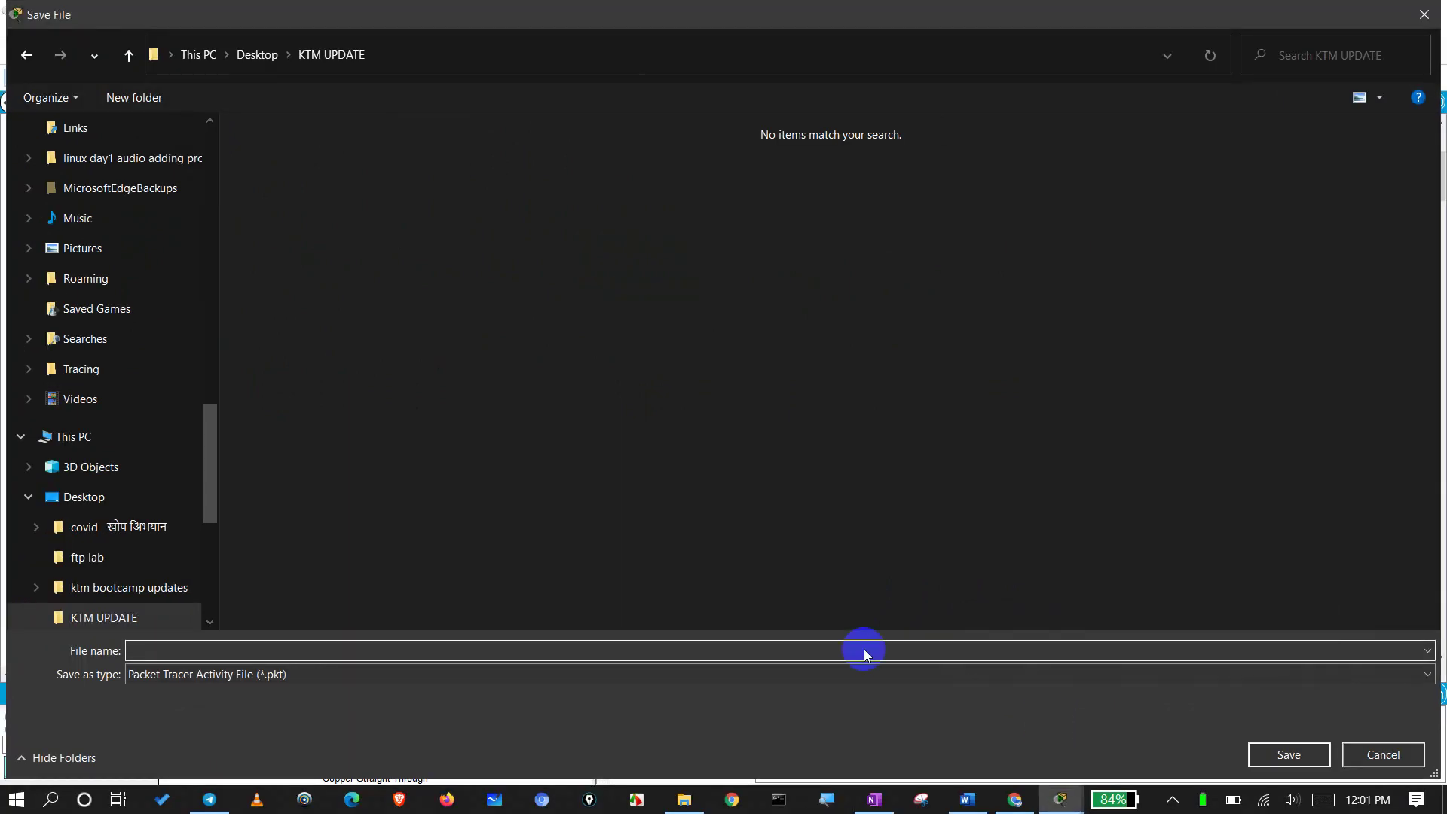
text(D)
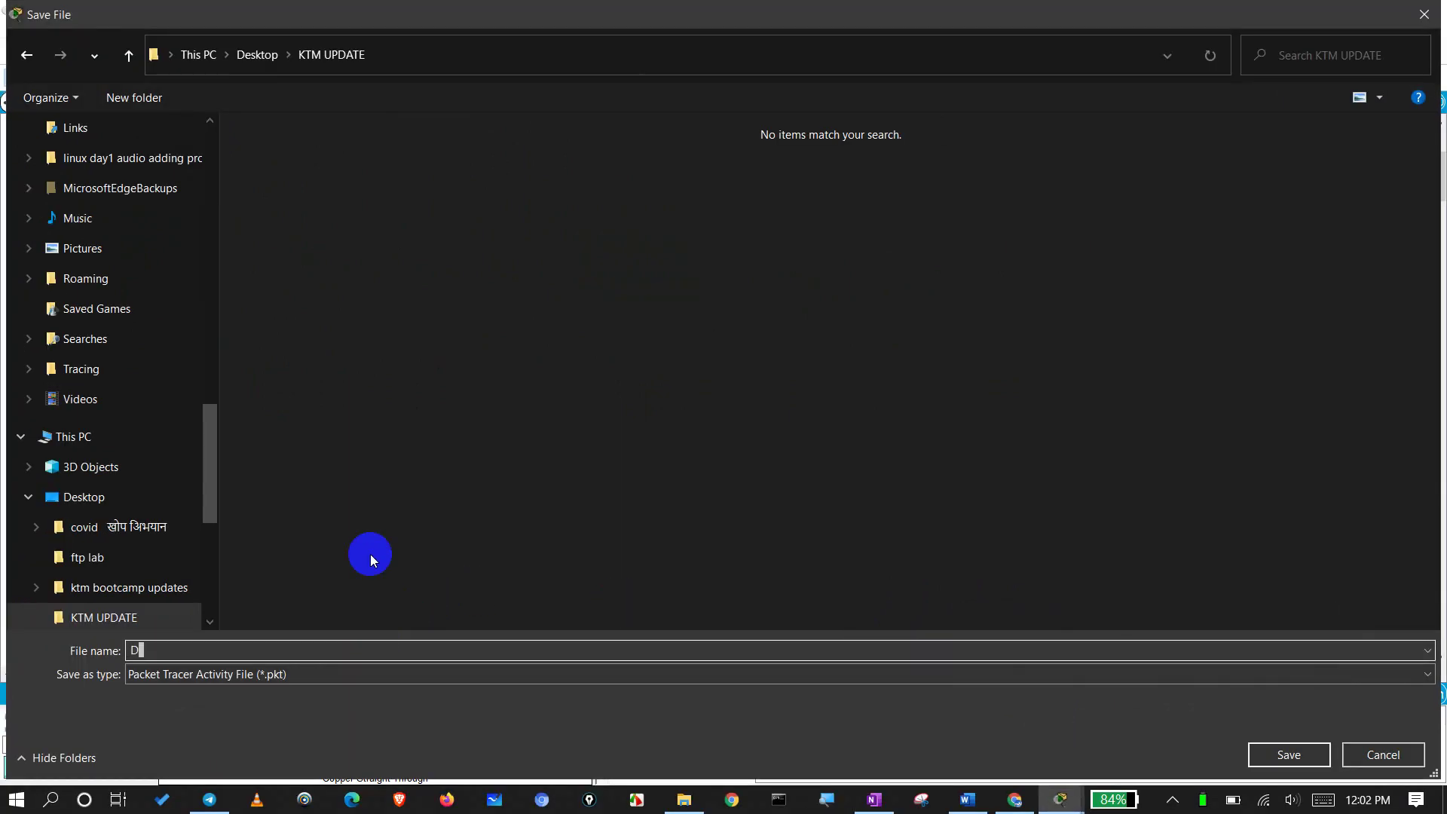
text(HCP SERVR)
Step: Save the lab as DHCP SERVR.pkt in KTM UPDATE, quit Packet Tracer confirming Yes, and refresh the desktop
key(Return)
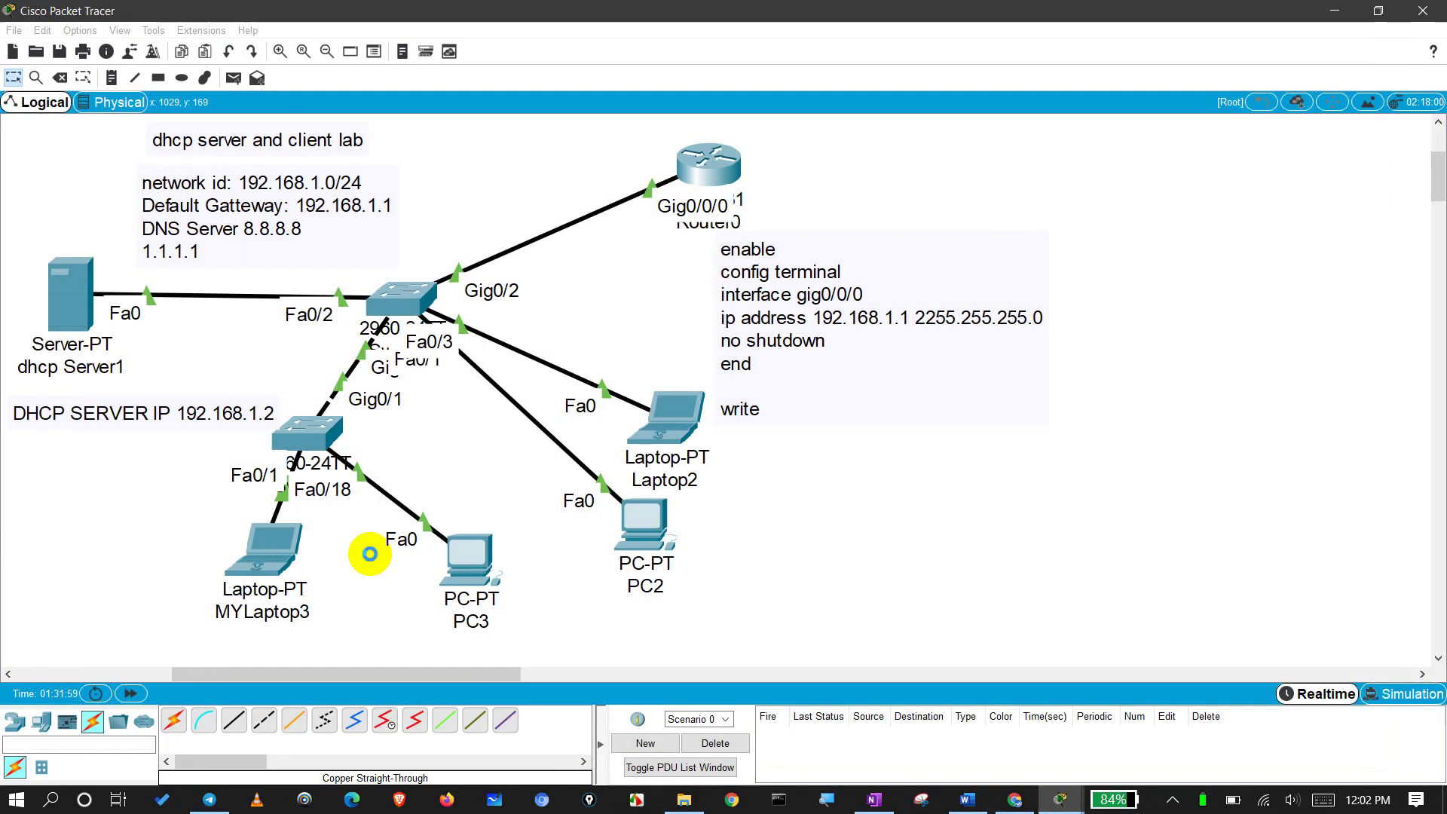
click(1422, 11)
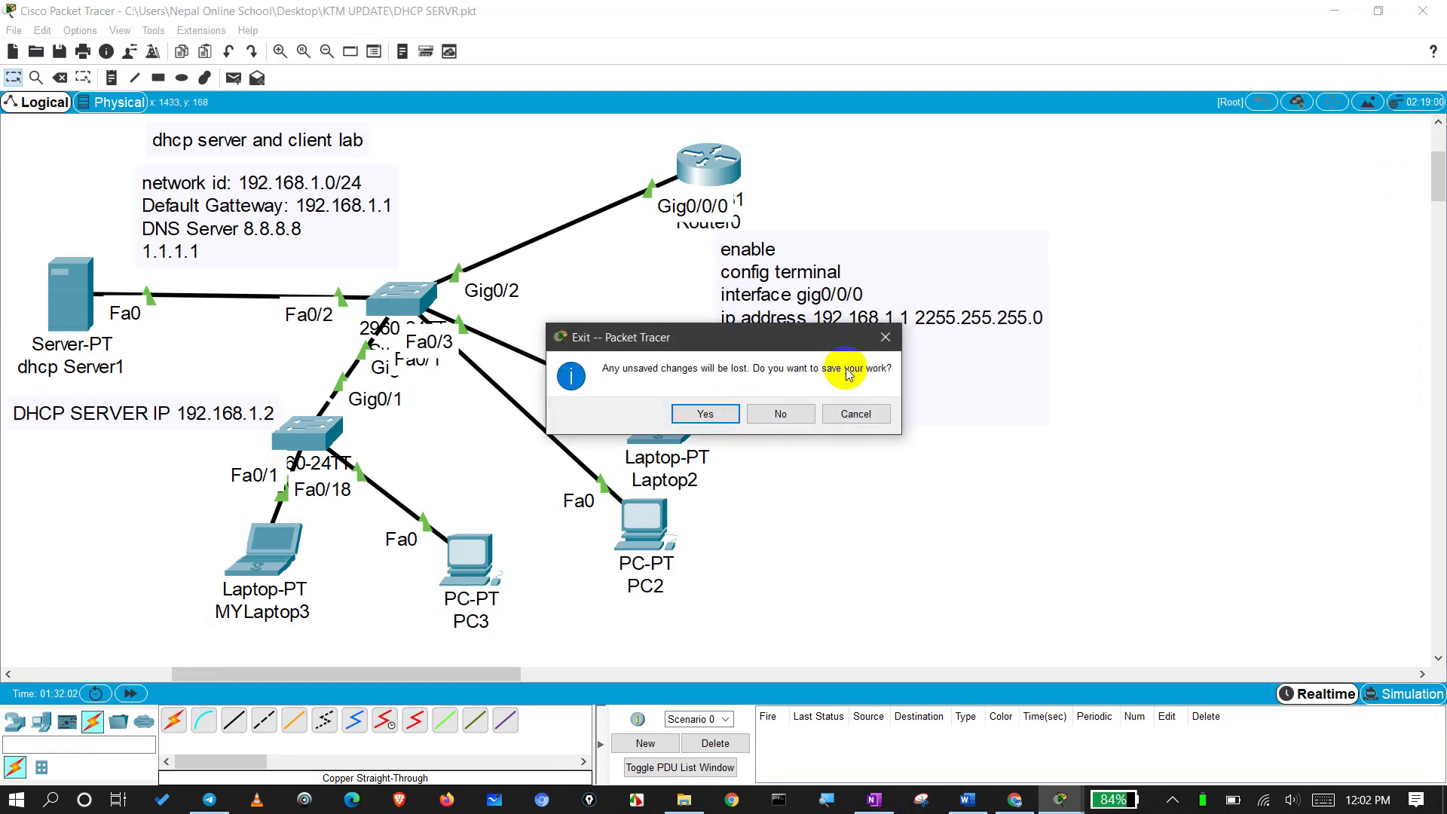
click(696, 427)
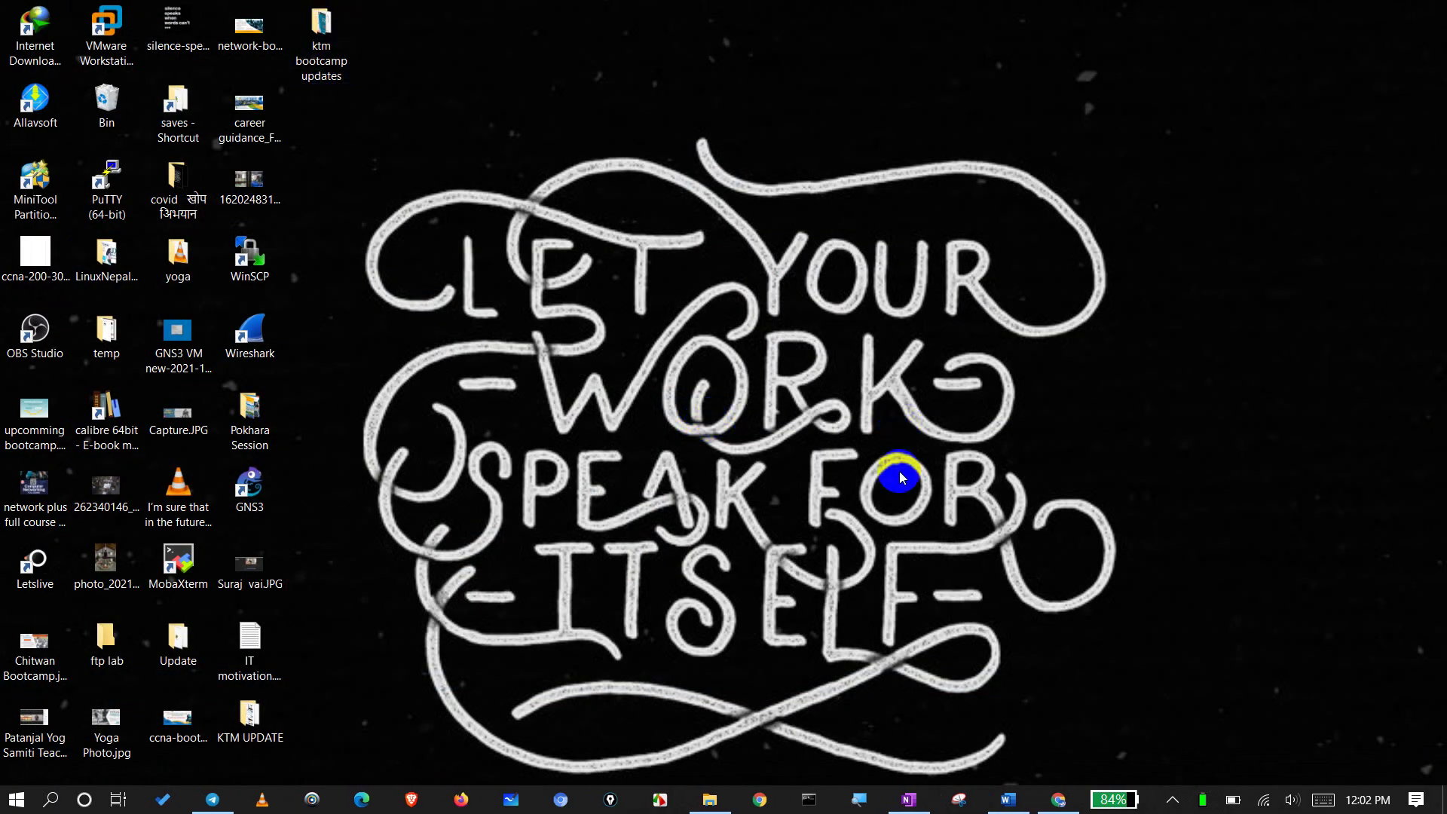
right_click(898, 472)
click(784, 531)
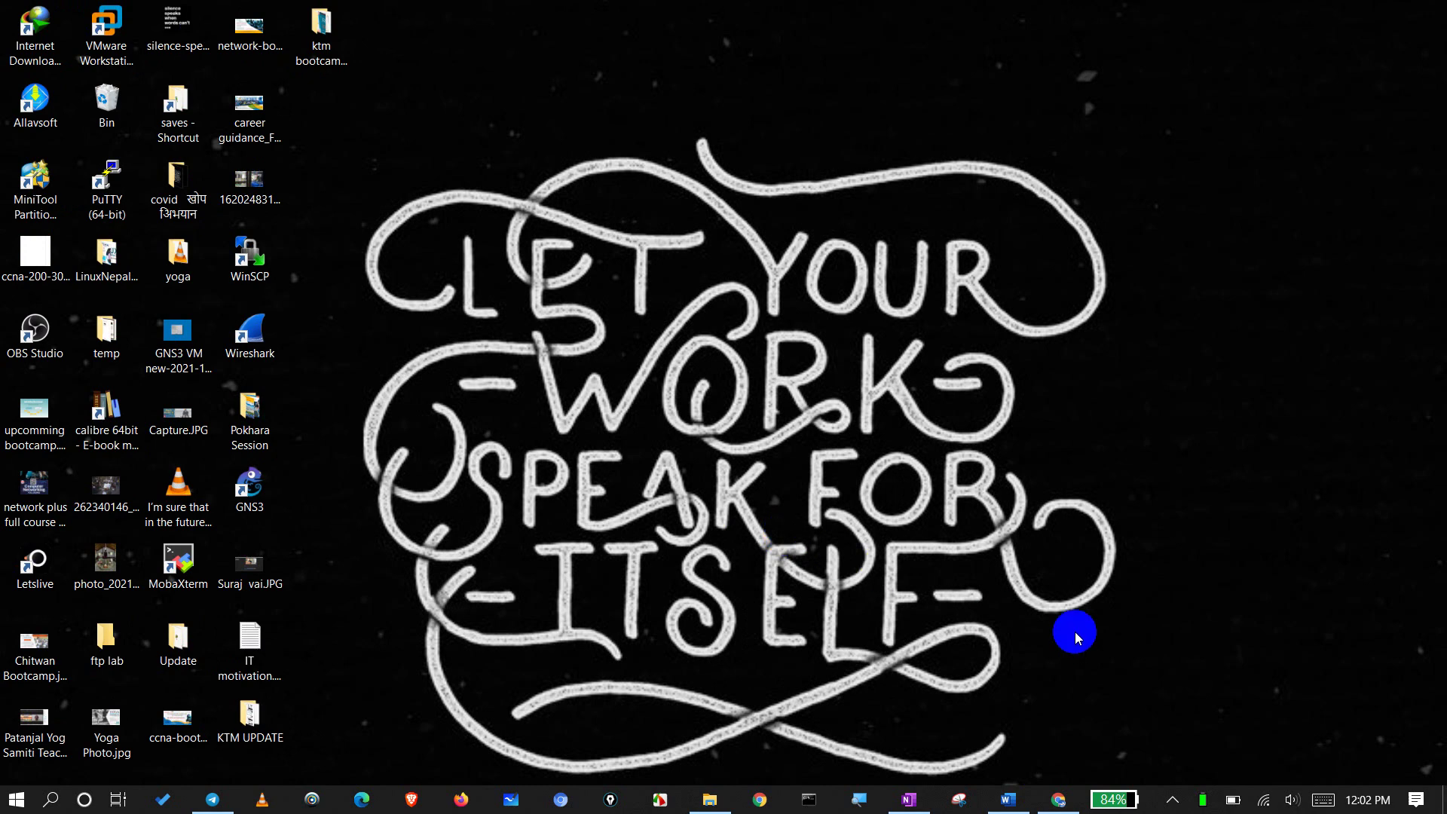